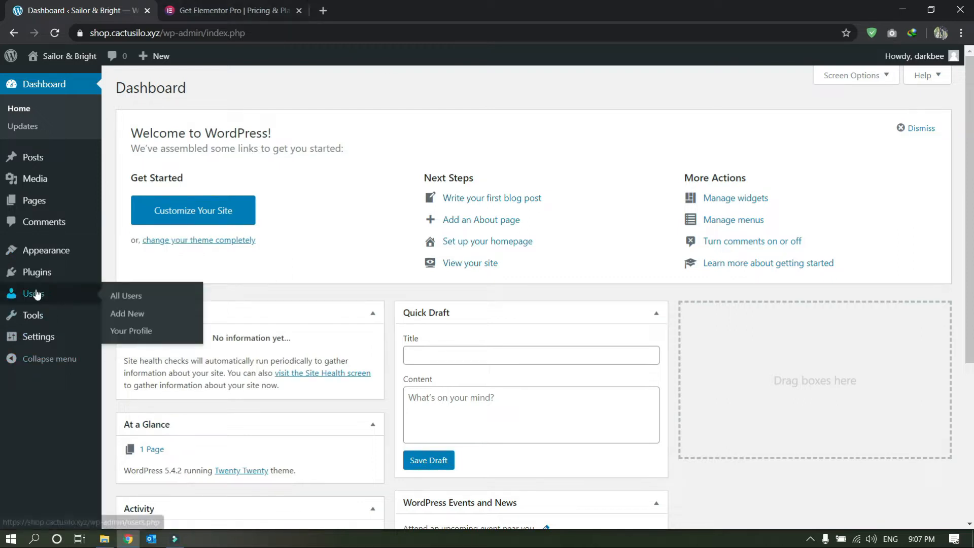
Find the Astra theme in the theme directory, install and activate it, and open its options page
mouse_move(51, 250)
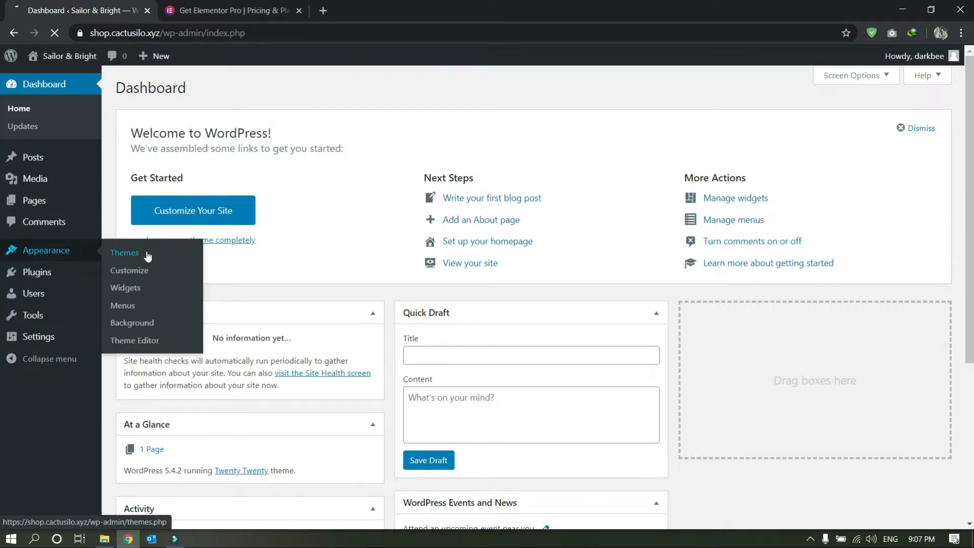
click(148, 256)
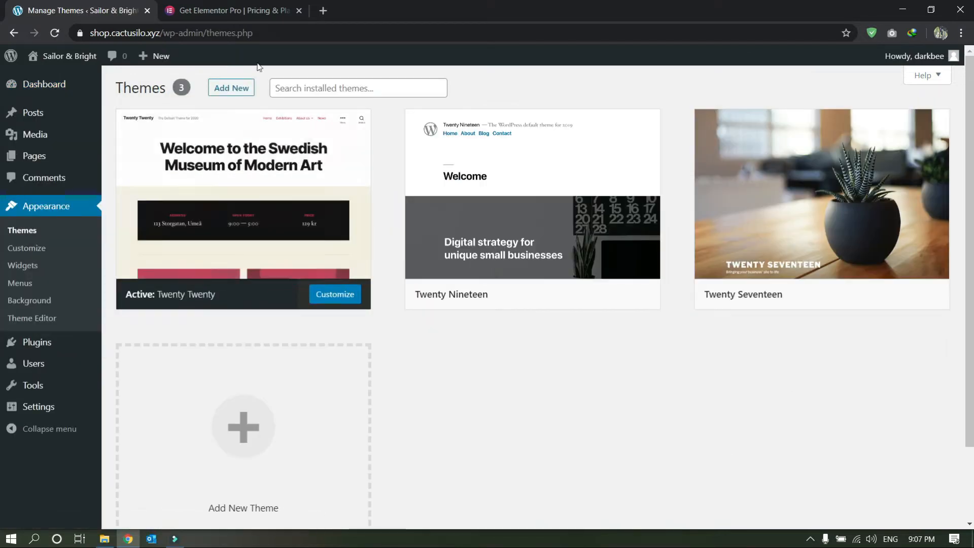
click(253, 94)
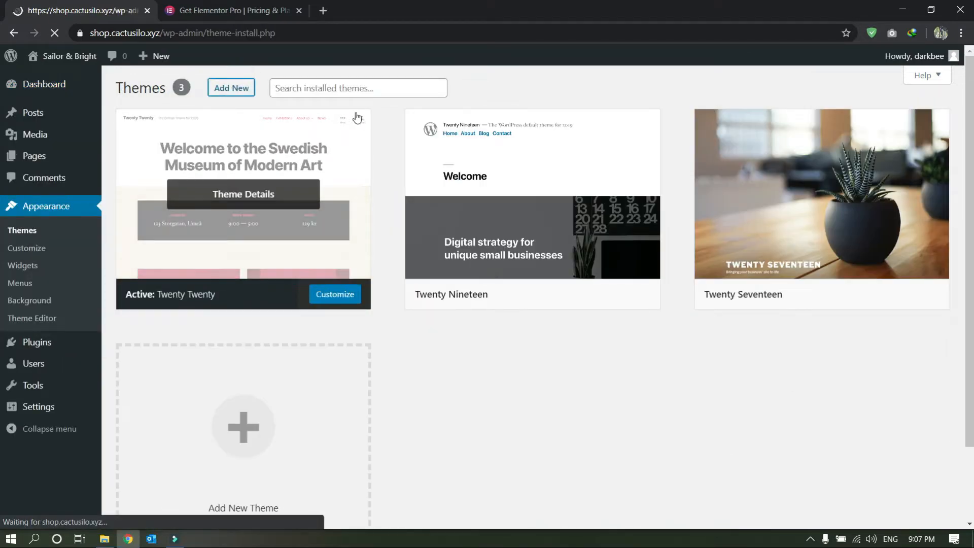
click(825, 129)
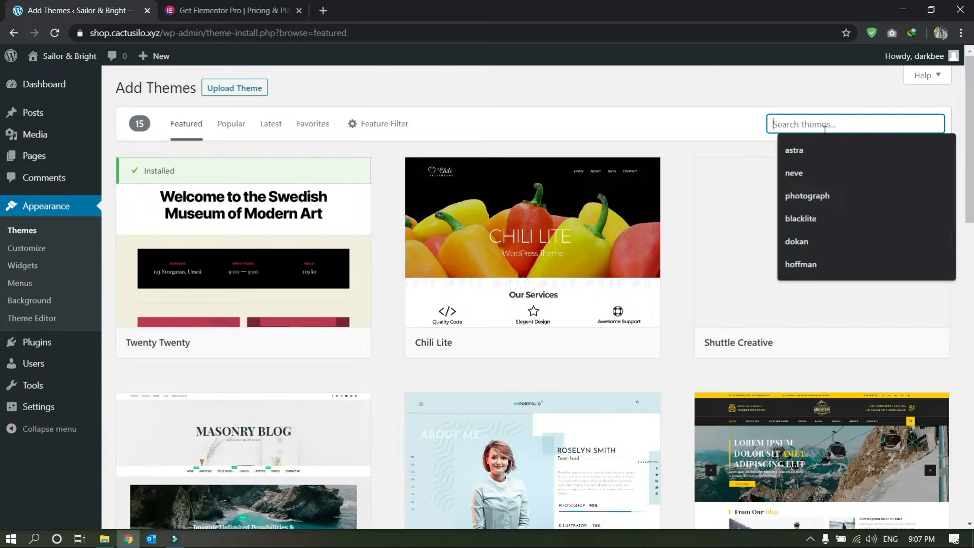
text(astra)
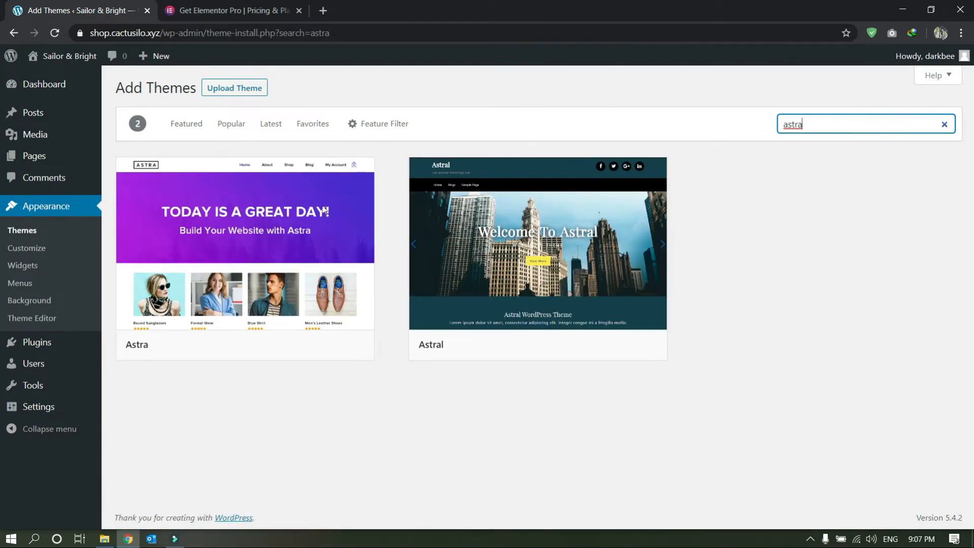
click(295, 345)
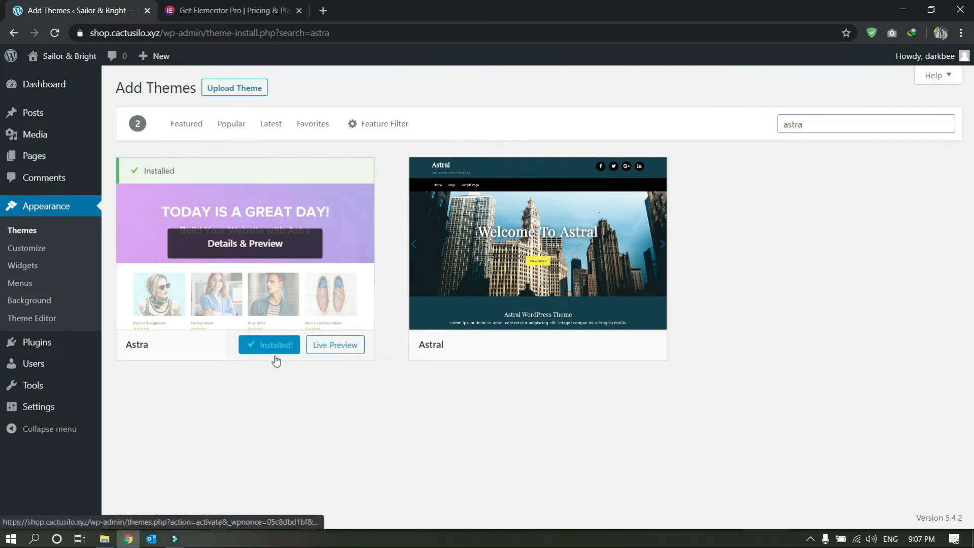
click(288, 347)
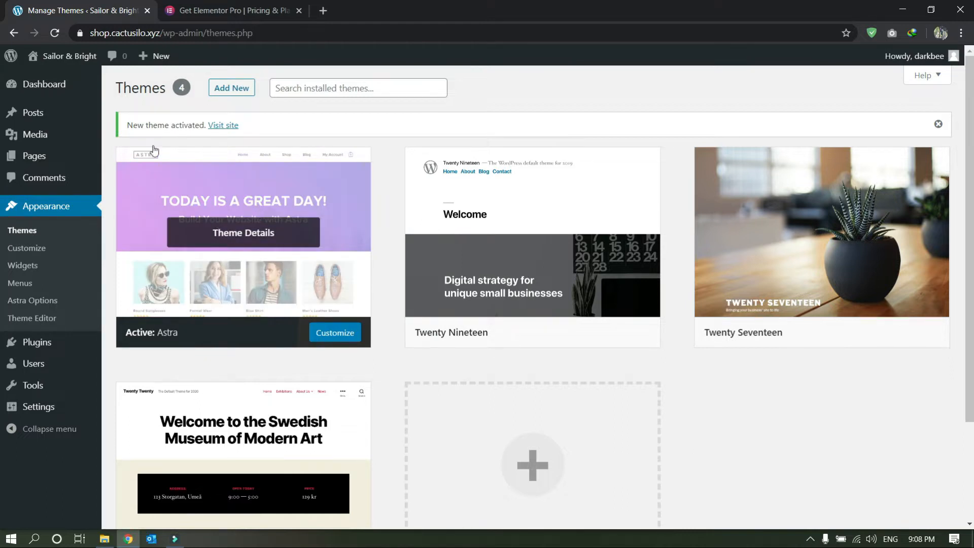
click(29, 301)
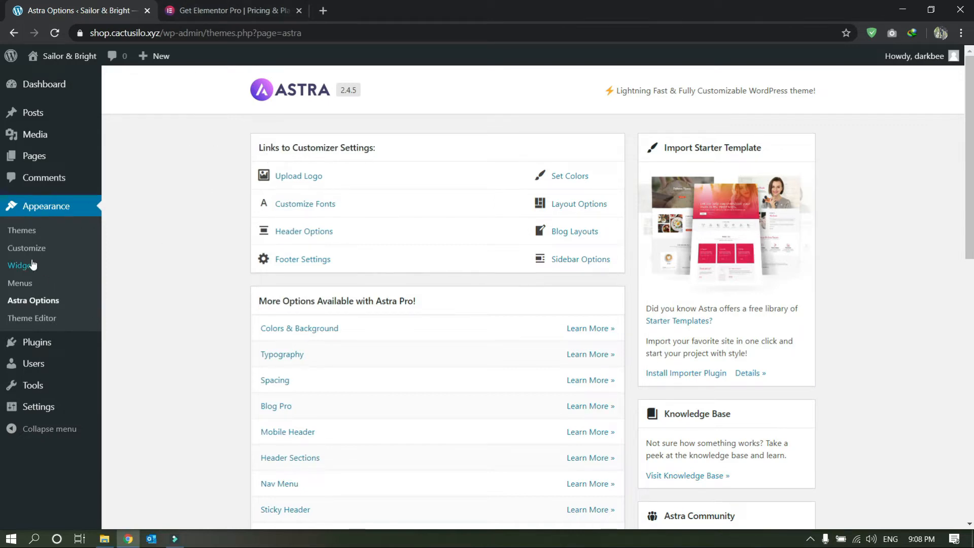
Search the plugin directory for "elementor" and install and activate the Elementor Page Builder plugin
mouse_move(47, 343)
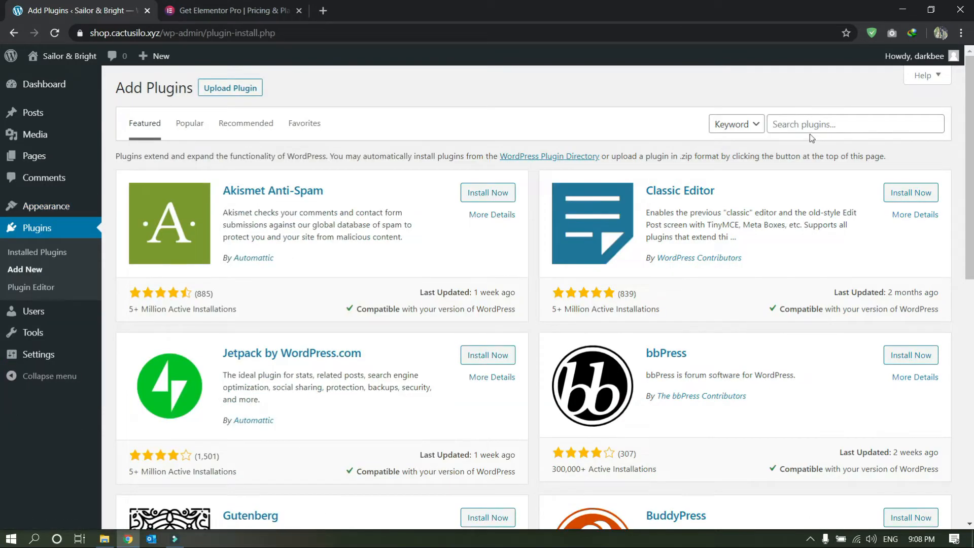
click(805, 124)
text(eleme)
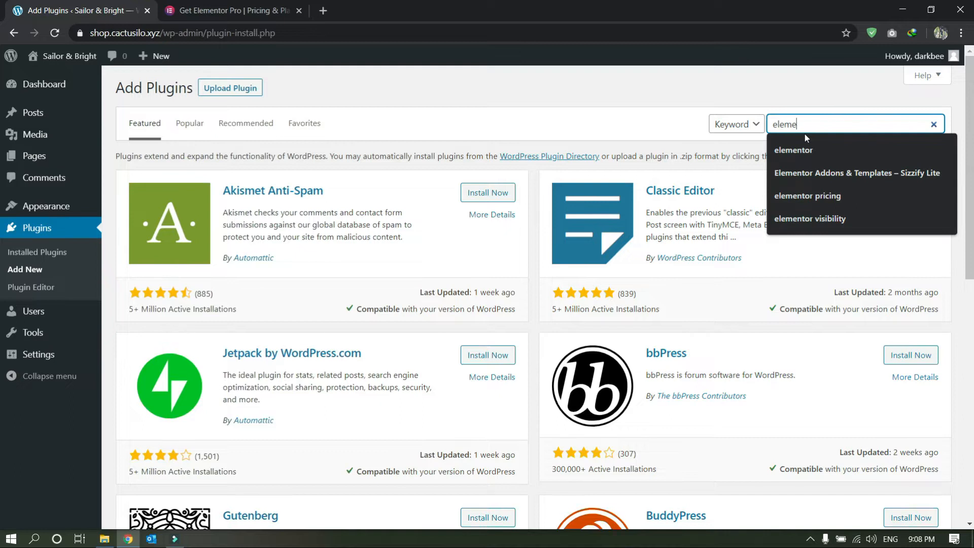
text(ntor)
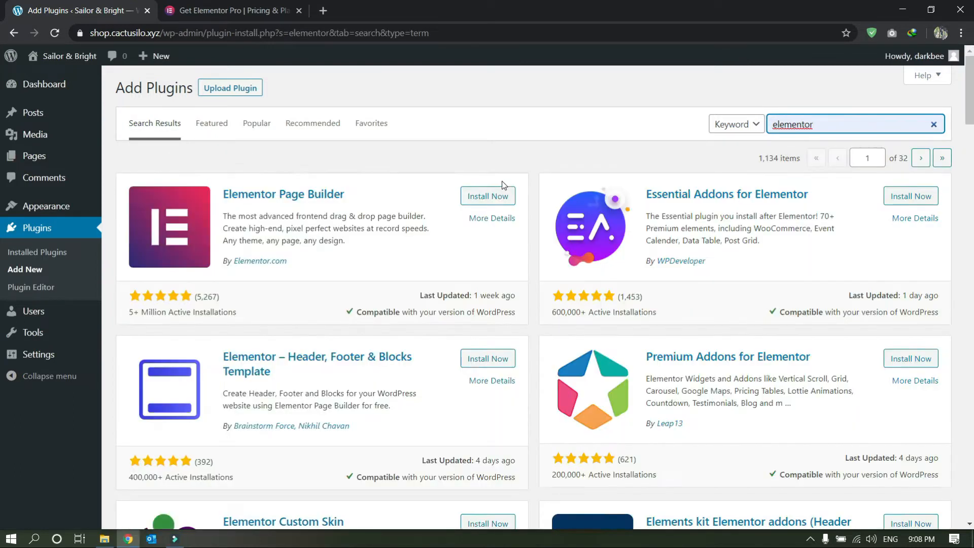
click(489, 197)
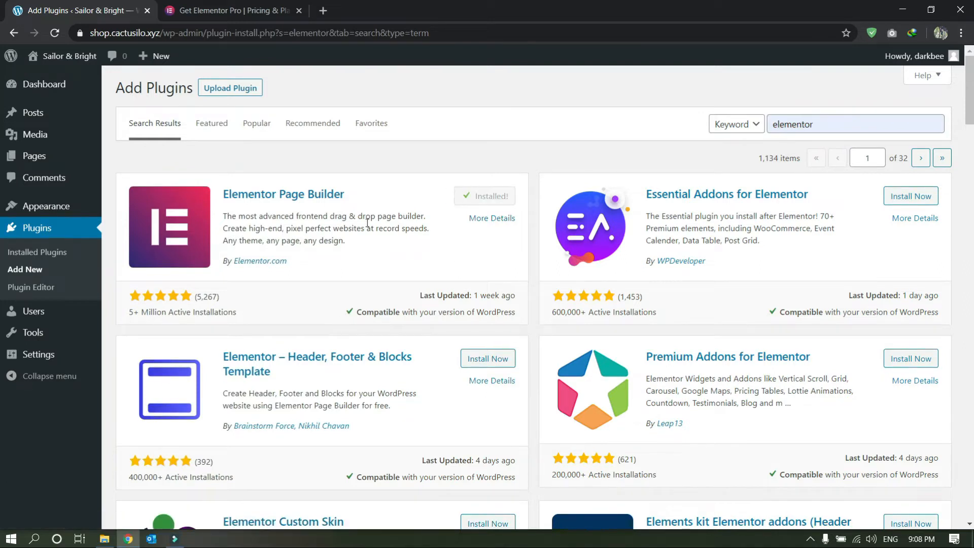
click(489, 200)
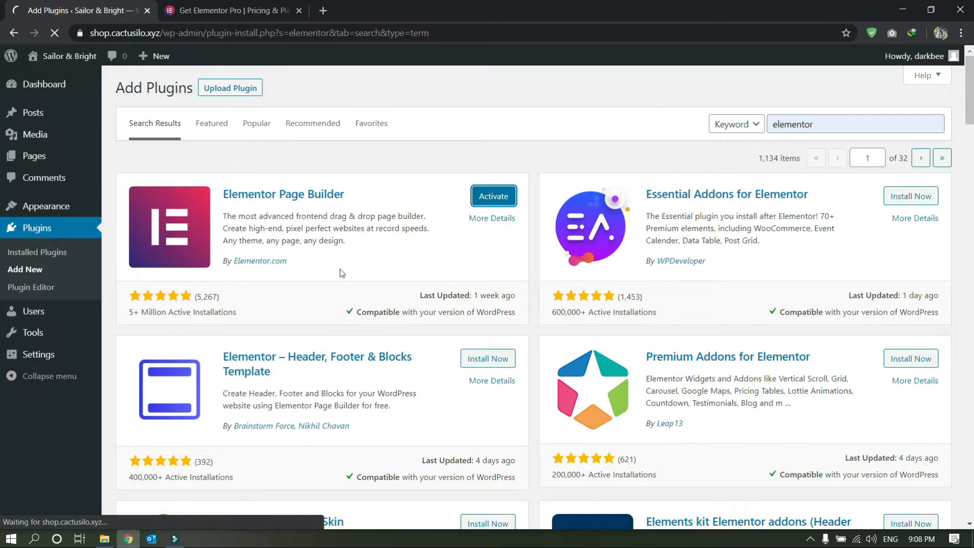
Review the plans on the Elementor pricing page, especially the Personal plan's features, and return to the WordPress plugins page
click(233, 10)
scroll(260, 157, down, 5)
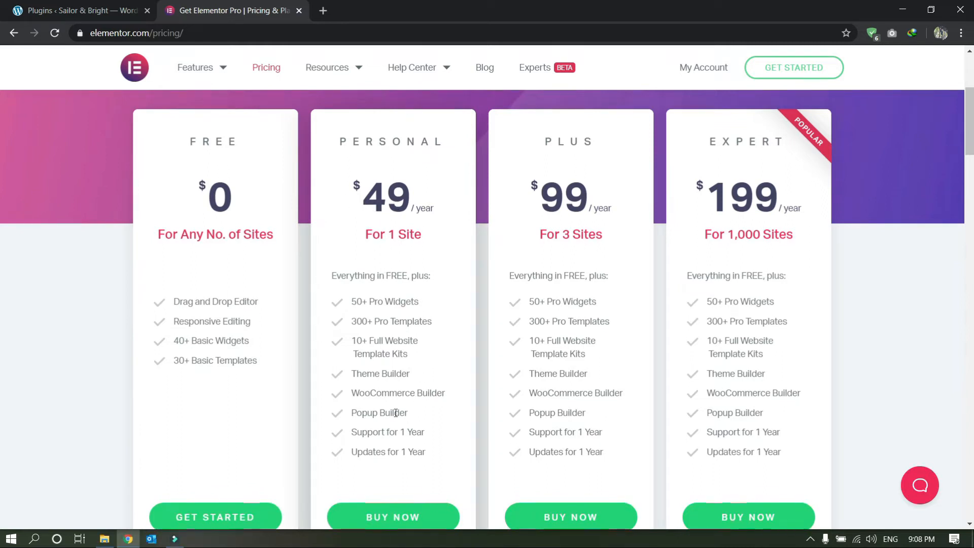
drag(352, 433, 380, 429)
click(380, 426)
click(83, 6)
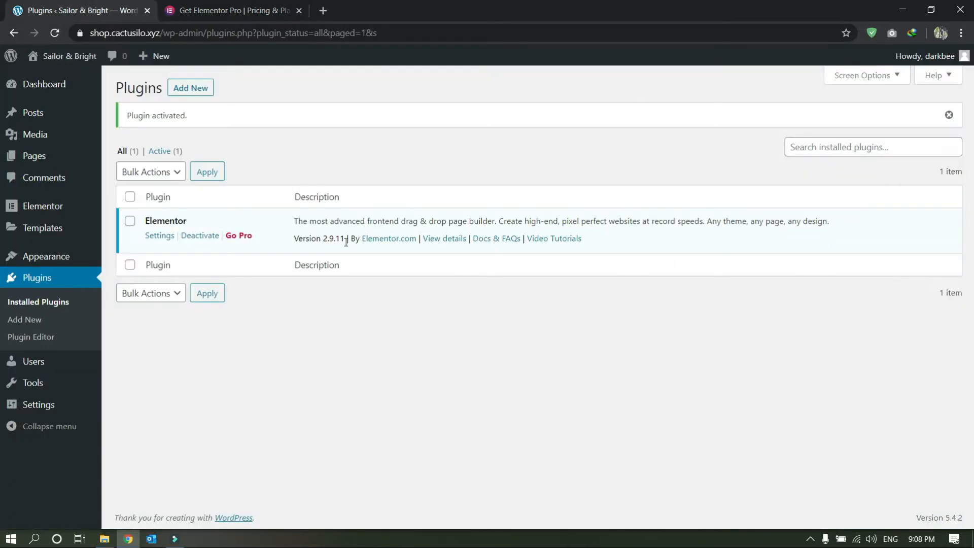
Upload elementor-pro-v2.10.0.zip as a new plugin, and install and activate Elementor Pro
click(187, 89)
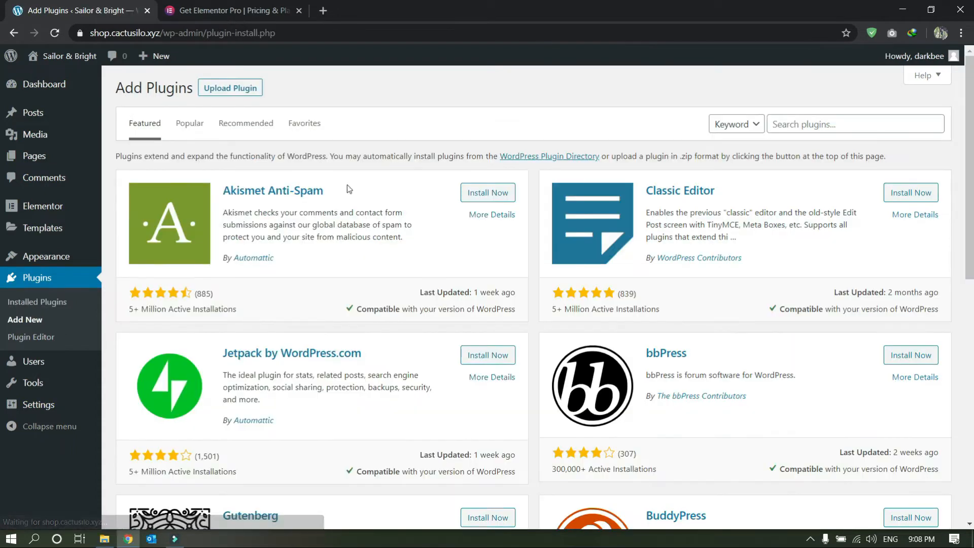
click(219, 91)
click(428, 204)
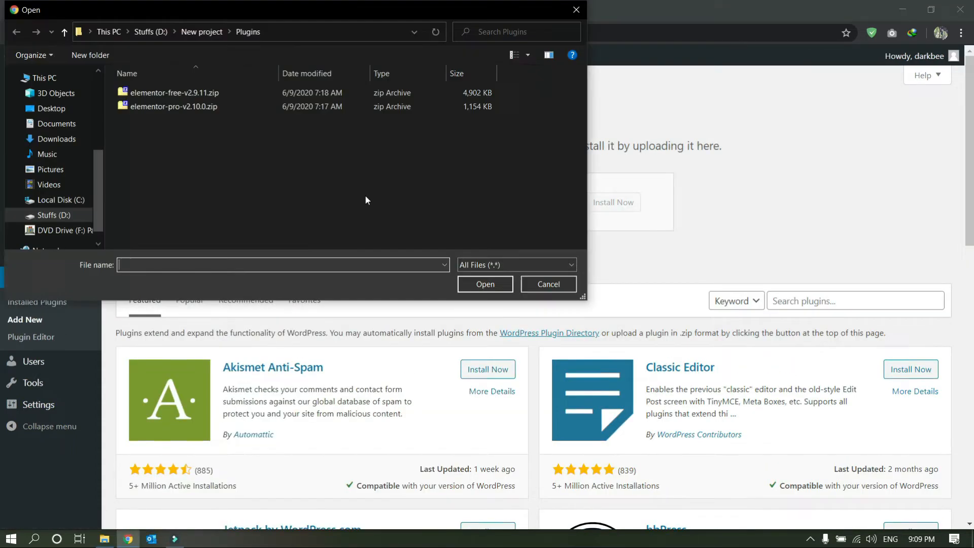
double_click(167, 104)
click(619, 205)
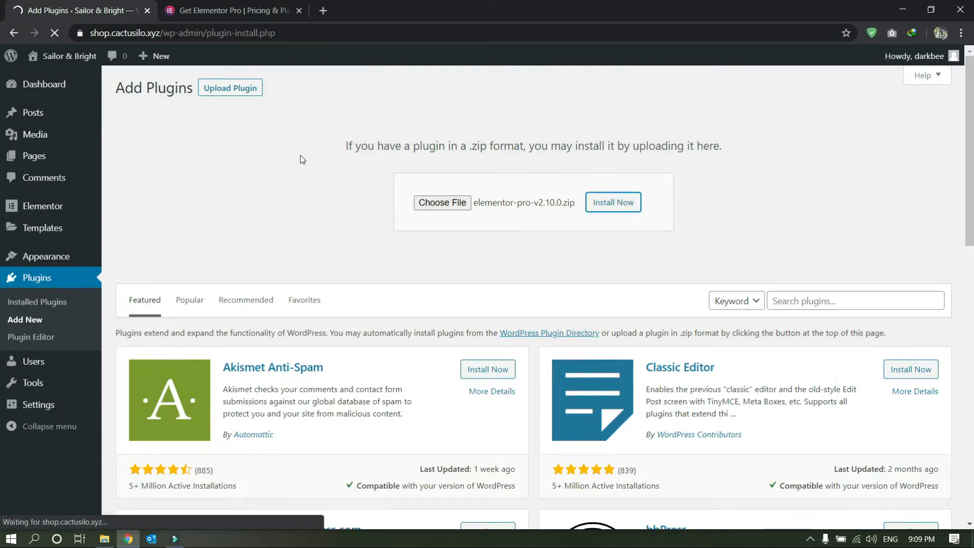
click(143, 179)
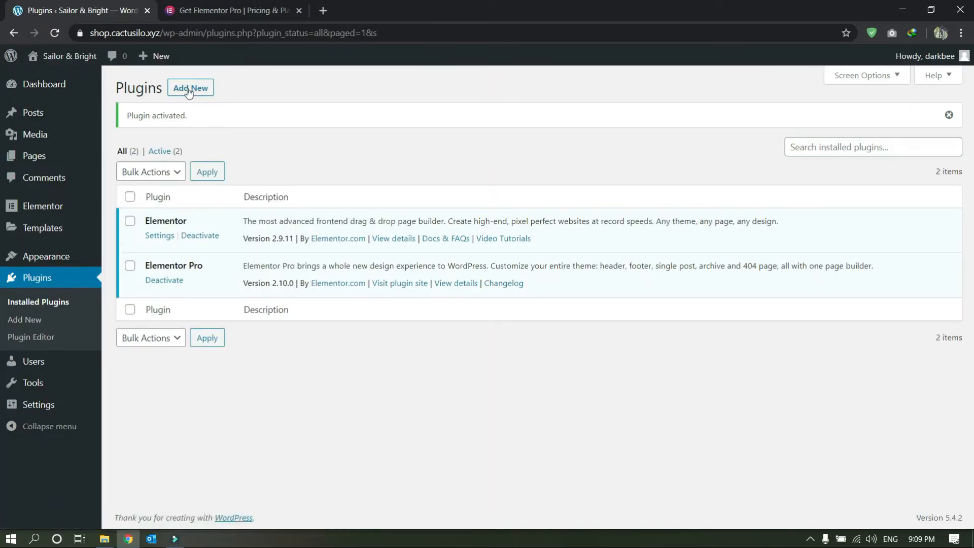
Search the plugin directory for "woocommerce" and install and activate the WooCommerce plugin by Automattic
click(189, 91)
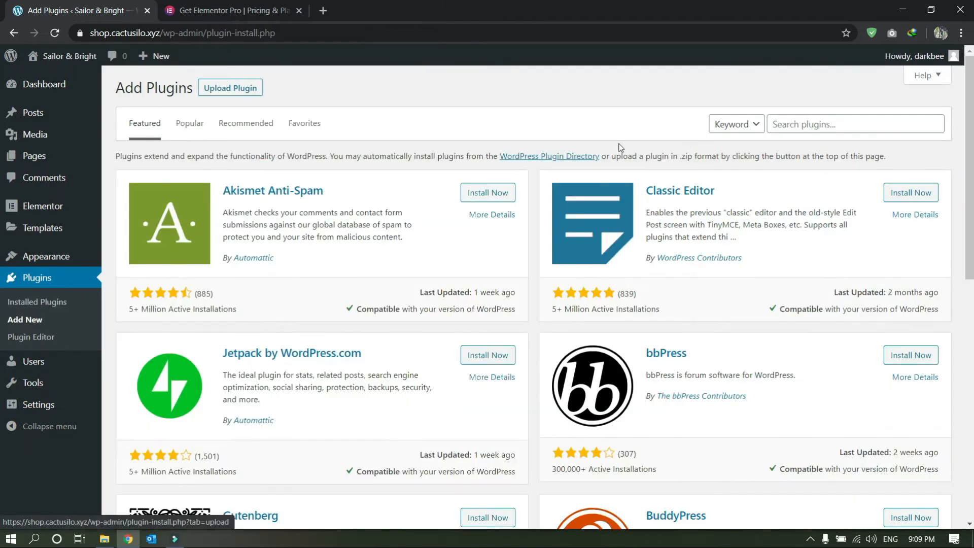
click(816, 127)
text(woocommerce)
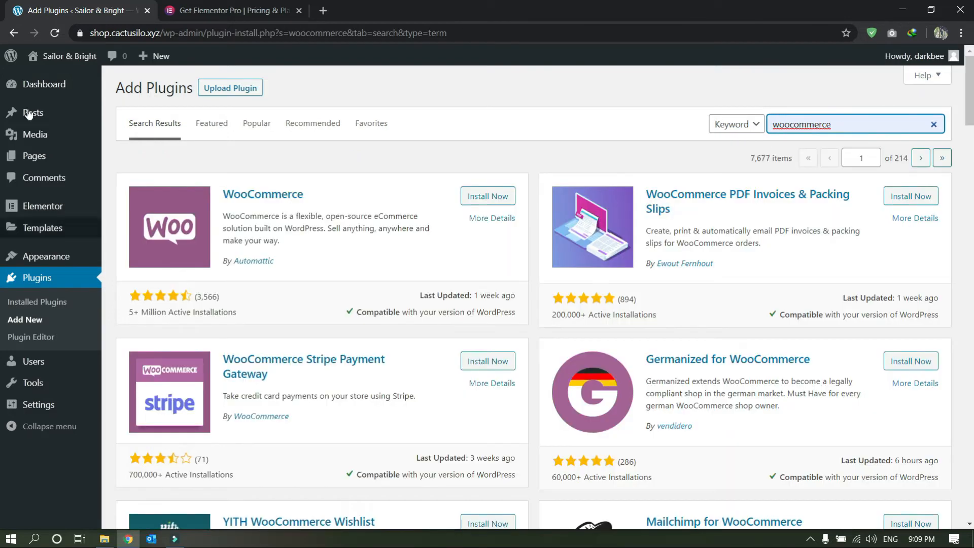
click(482, 199)
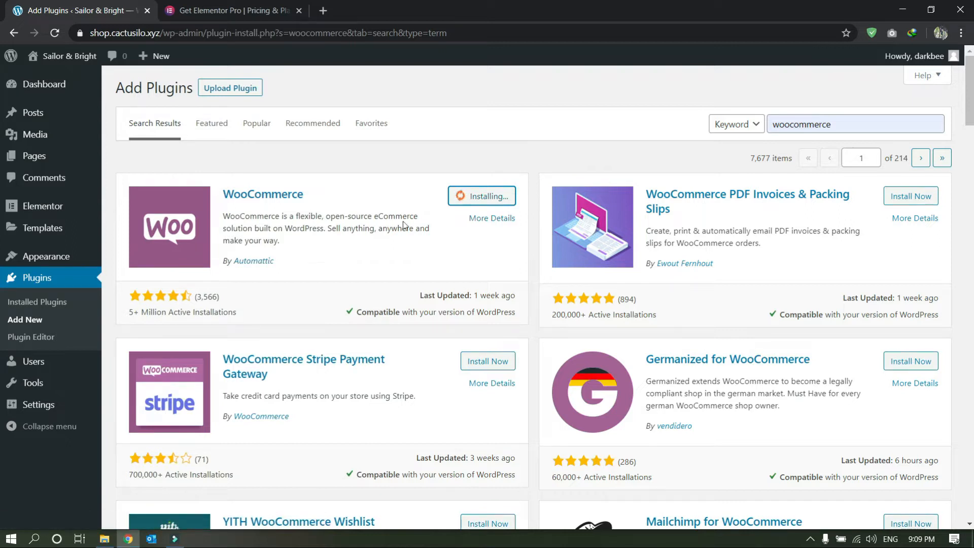
click(485, 204)
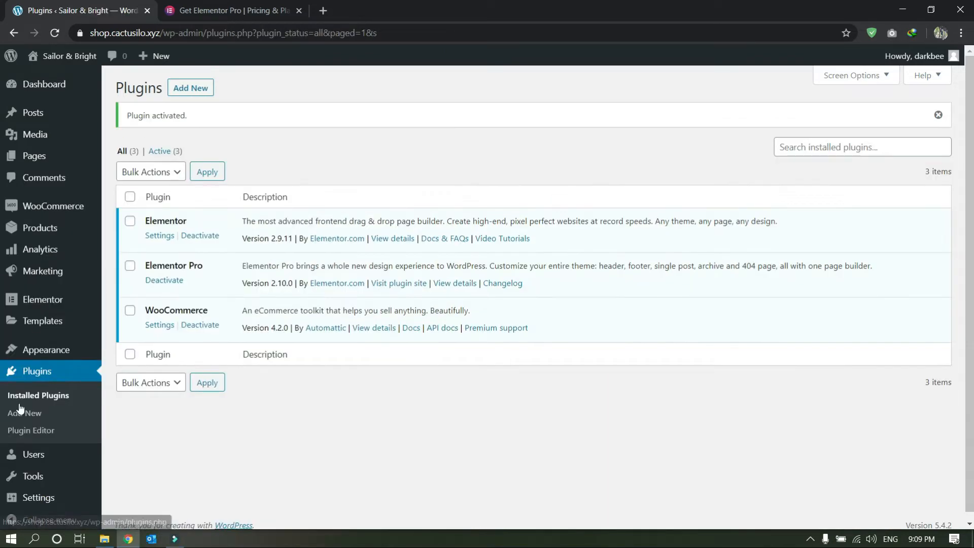
Search the plugin directory for "woolentor" and install and activate WooLentor – WooCommerce Elementor Addons + Builder
click(29, 417)
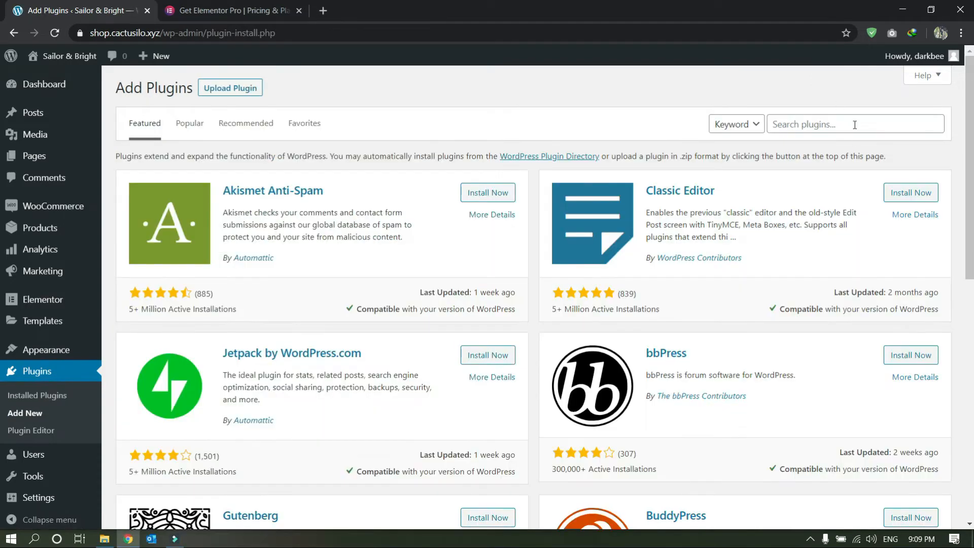
click(832, 130)
text(woolen)
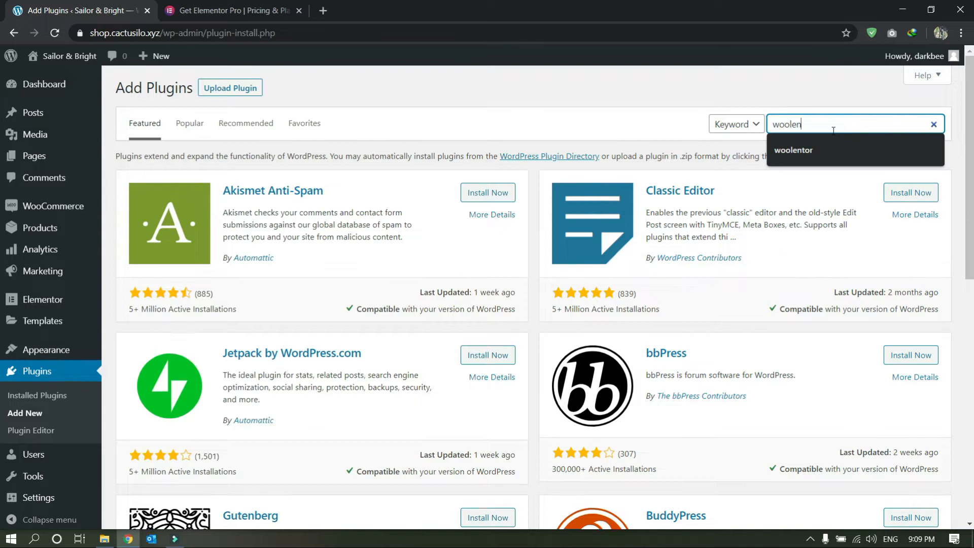
key(Down)
key(Return)
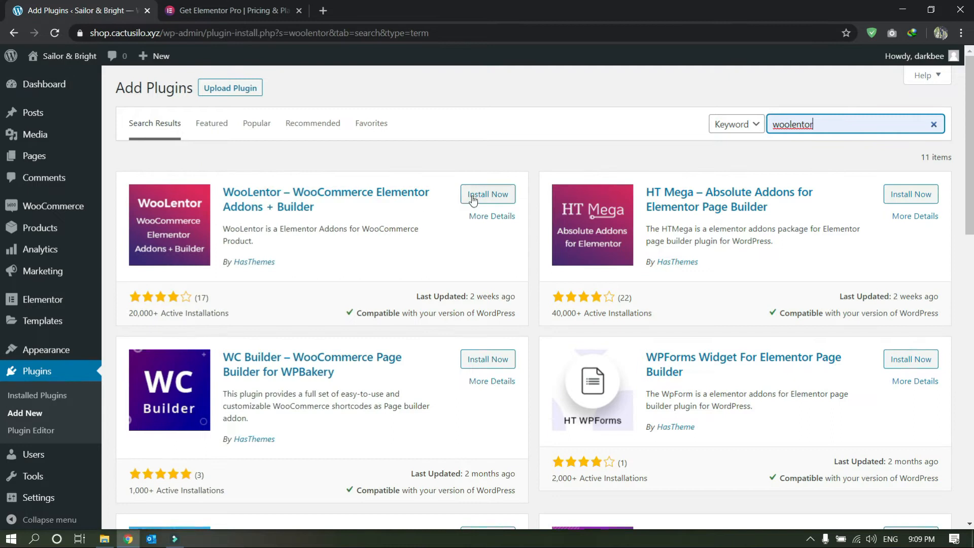
click(473, 200)
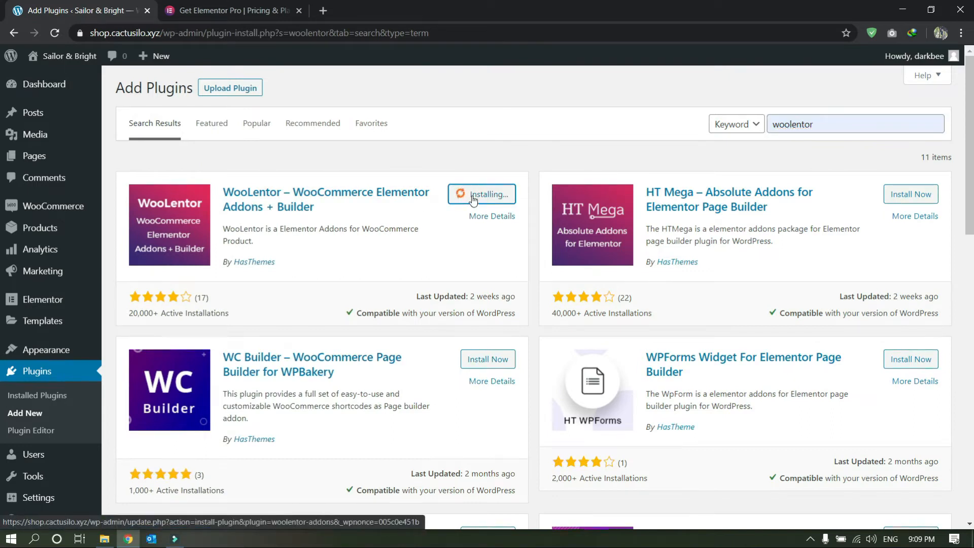
click(490, 199)
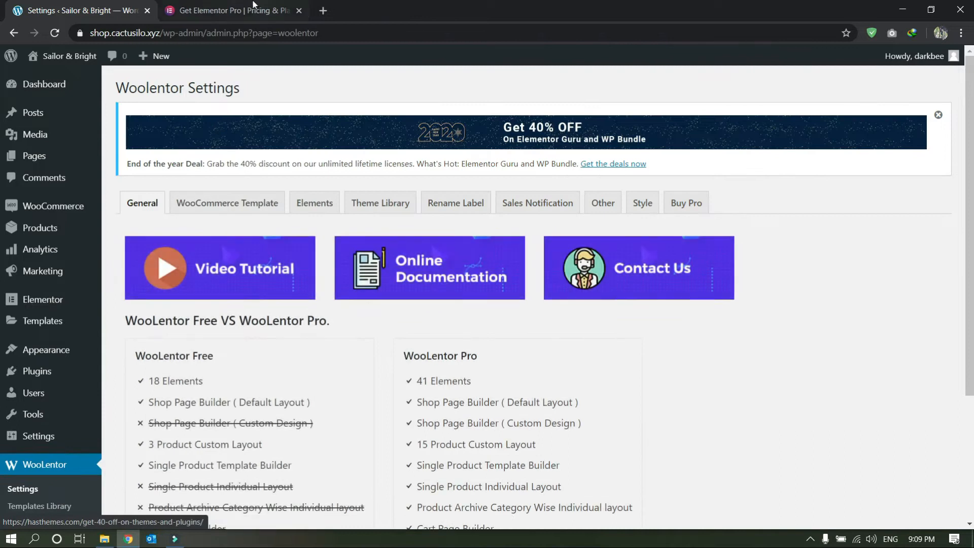
Open the live Sailor & Bright site in a new browser tab, examine its home page, and return to the admin area
mouse_move(61, 56)
right_click(59, 77)
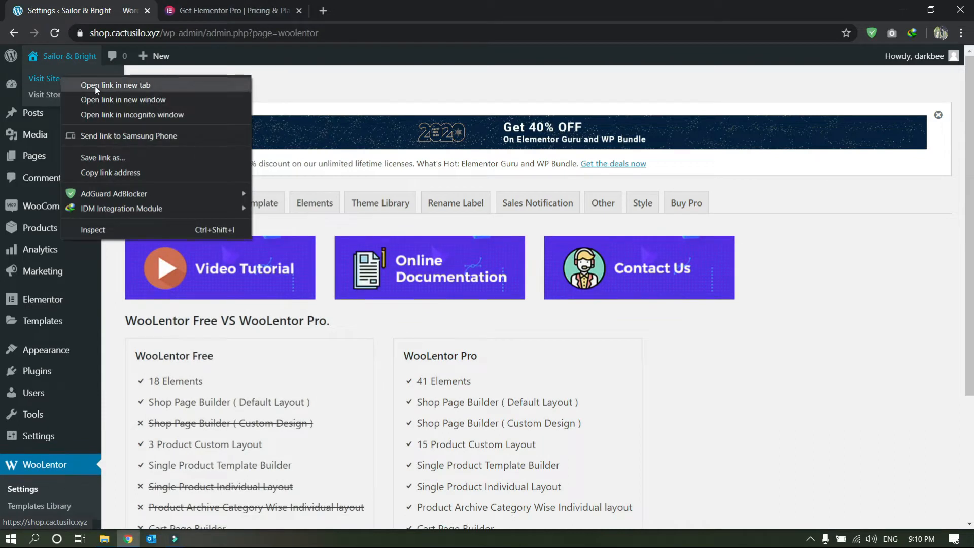
click(96, 85)
click(207, 7)
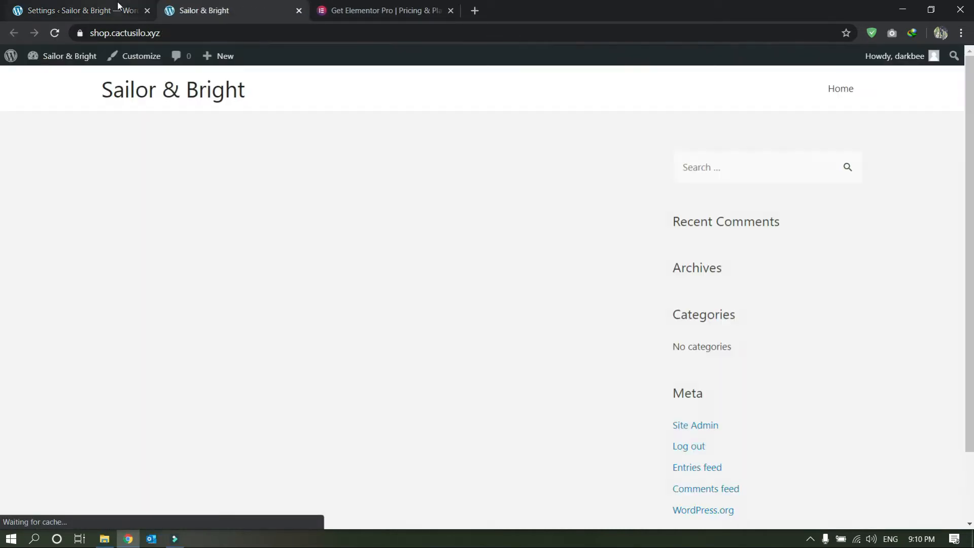
mouse_move(99, 96)
mouse_down()
mouse_move(206, 92)
mouse_move(91, 89)
mouse_up()
scroll(230, 221, down, 2)
scroll(168, 93, up, 2)
click(65, 7)
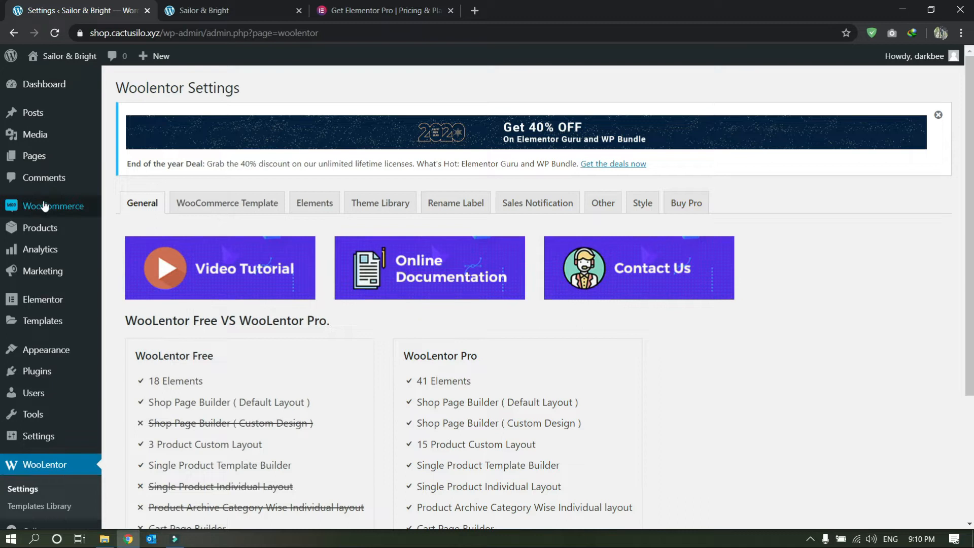
Open a blank new product form in WooCommerce and look over its description, product data and category sections
mouse_move(38, 226)
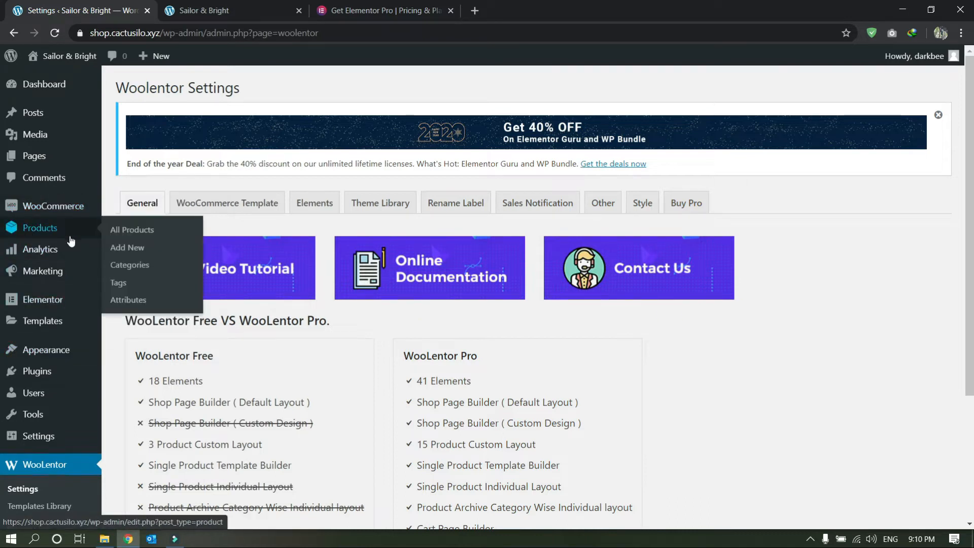
click(131, 248)
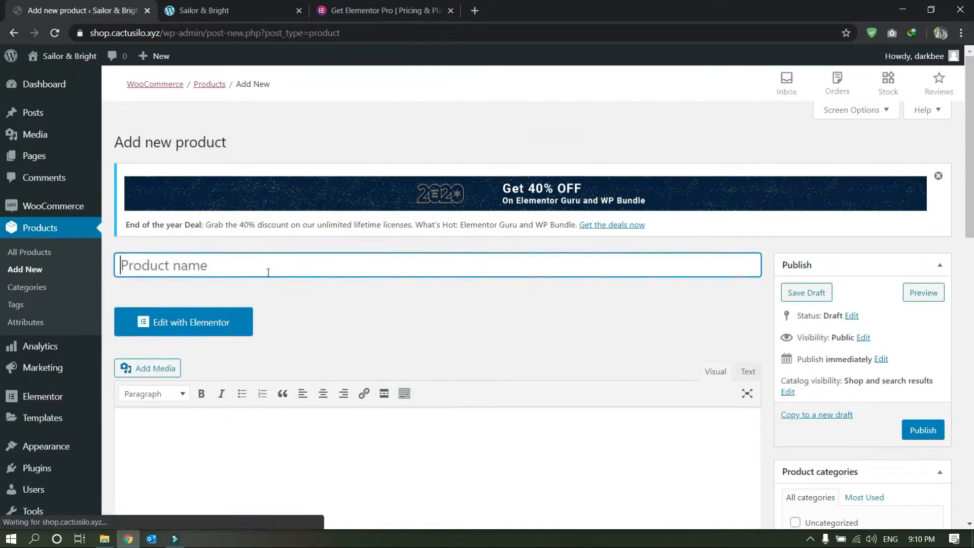
scroll(434, 385, down, 6)
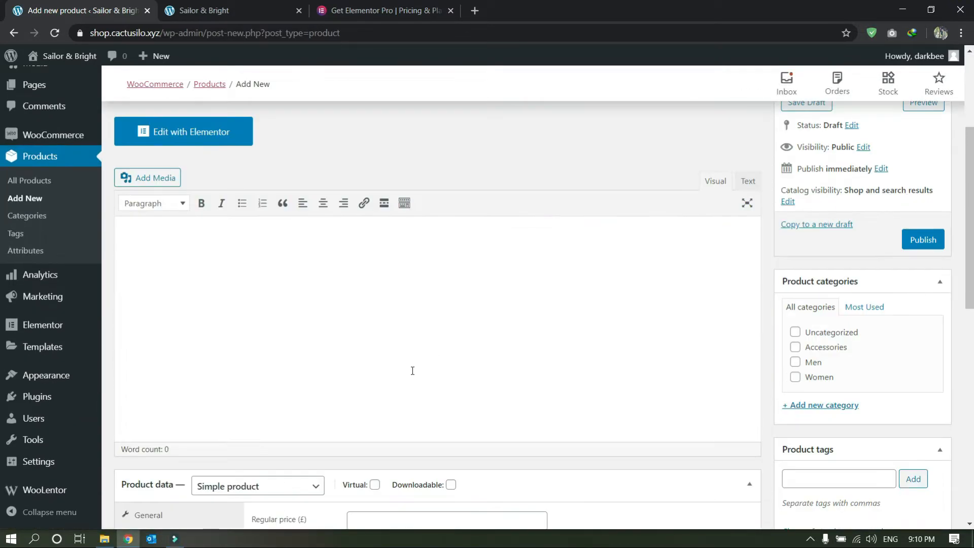
scroll(248, 284, up, 1)
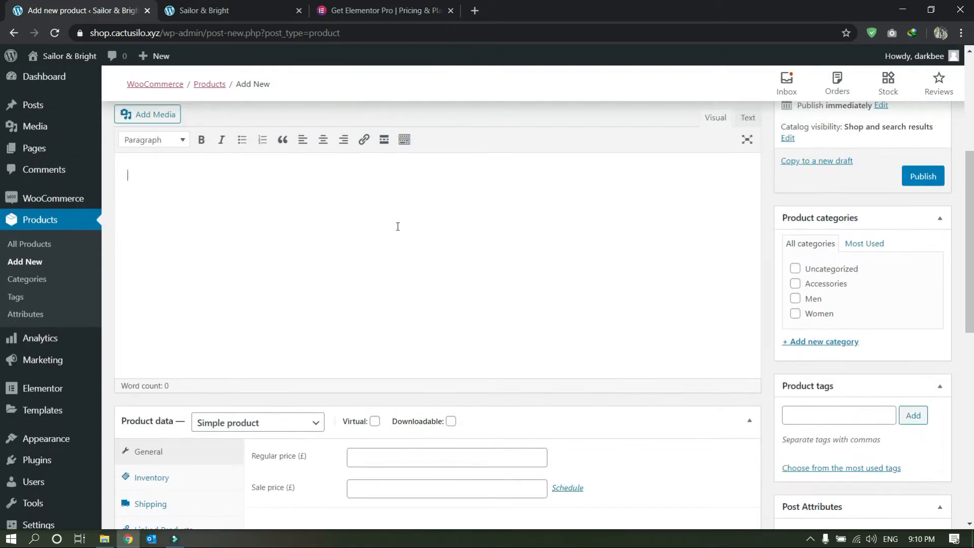
Look over the new product form's name, description, price, product data, short description and image sections
scroll(398, 226, up, 3)
scroll(302, 374, down, 3)
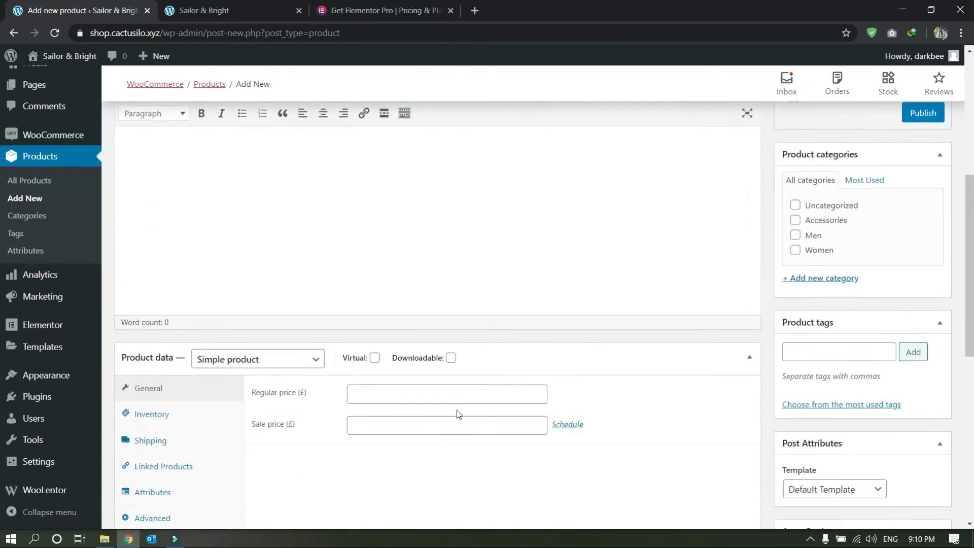
scroll(459, 413, down, 1)
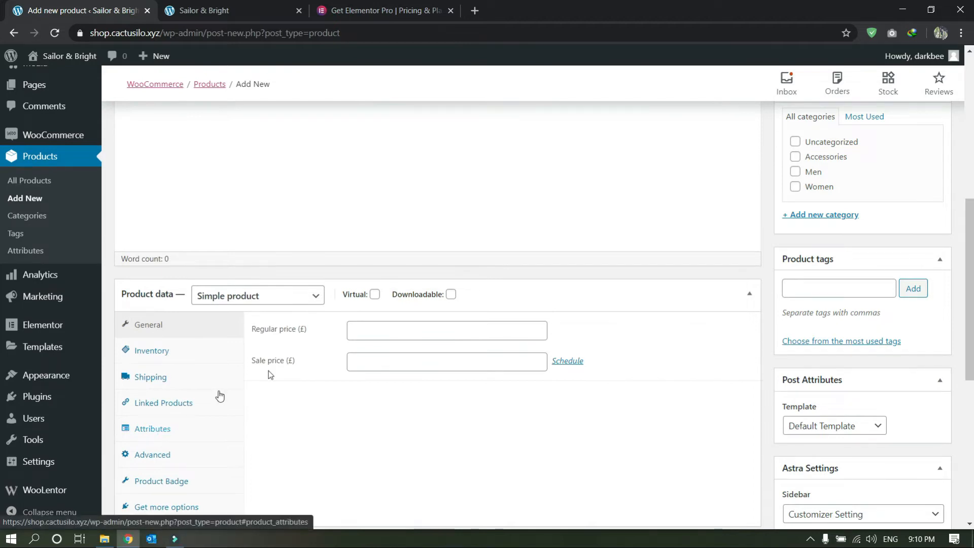
scroll(269, 374, up, 7)
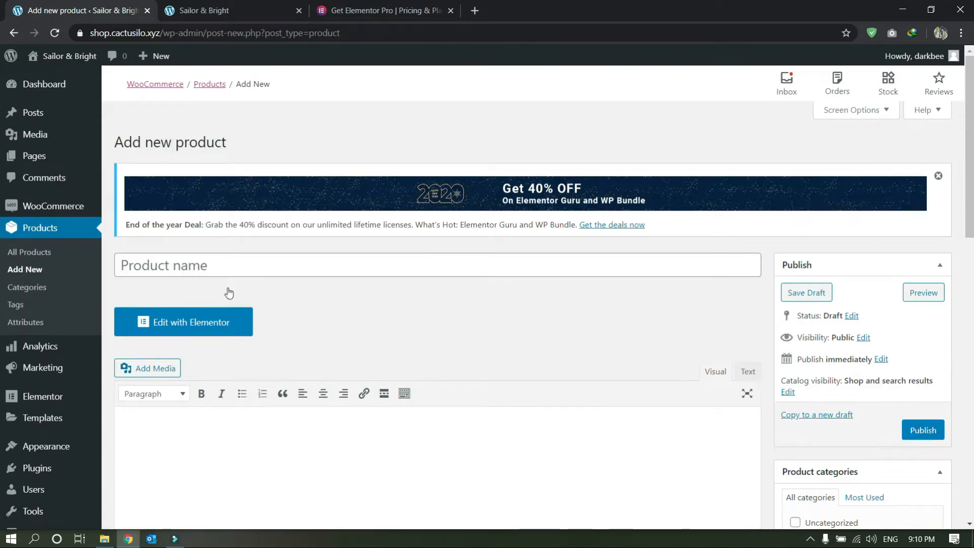
scroll(231, 295, down, 2)
scroll(286, 361, down, 11)
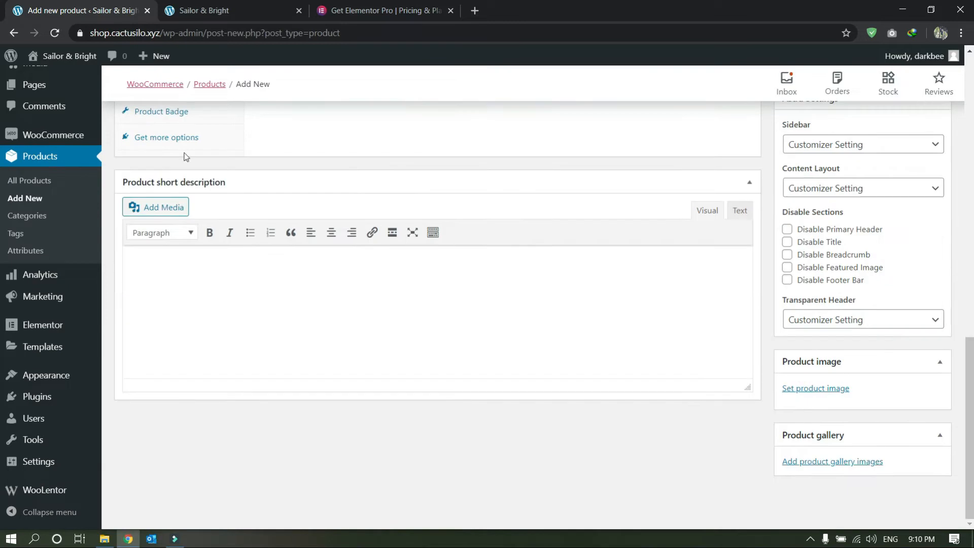
click(226, 317)
scroll(530, 355, up, 3)
scroll(528, 355, down, 1)
scroll(530, 357, up, 3)
scroll(531, 359, down, 4)
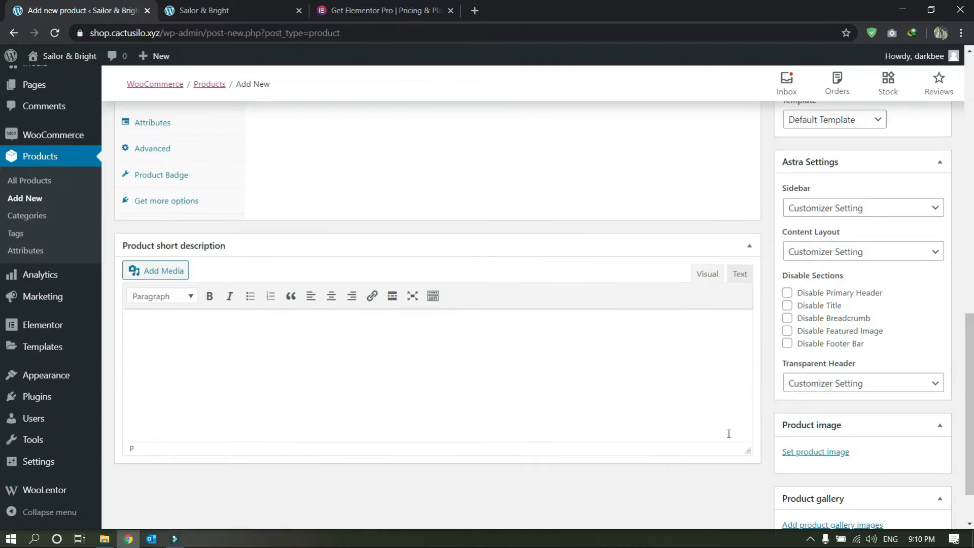
scroll(728, 434, down, 1)
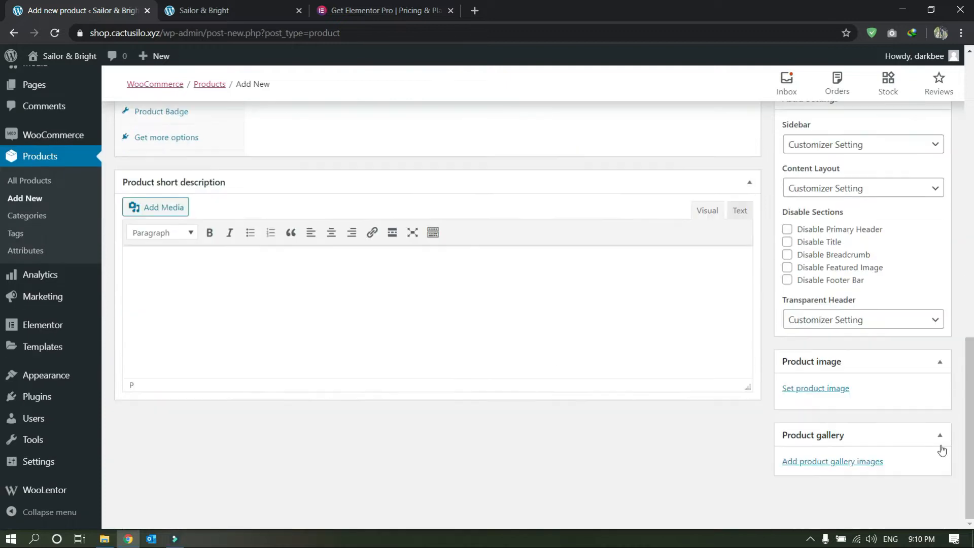
Open the product image picker, look through the media library images, and close it without choosing one
click(813, 389)
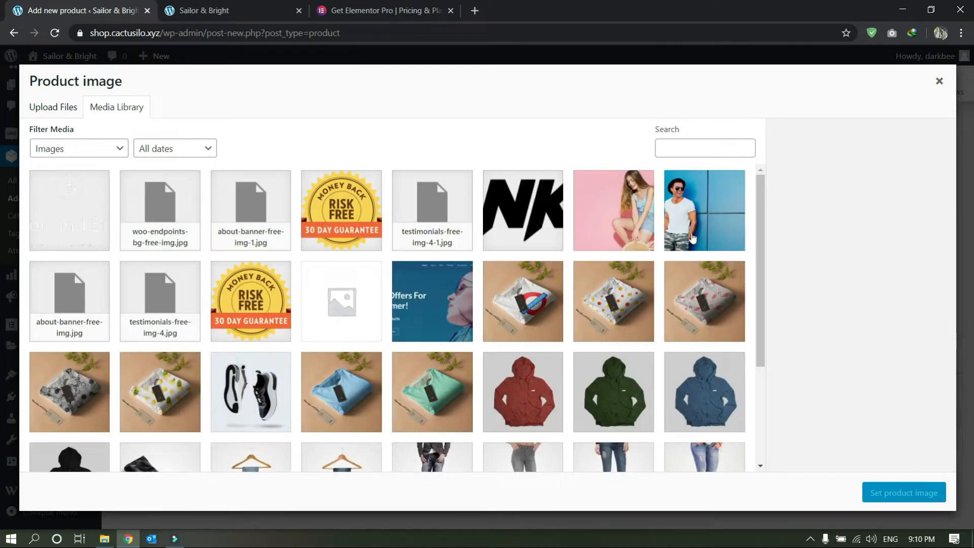
scroll(565, 378, down, 1)
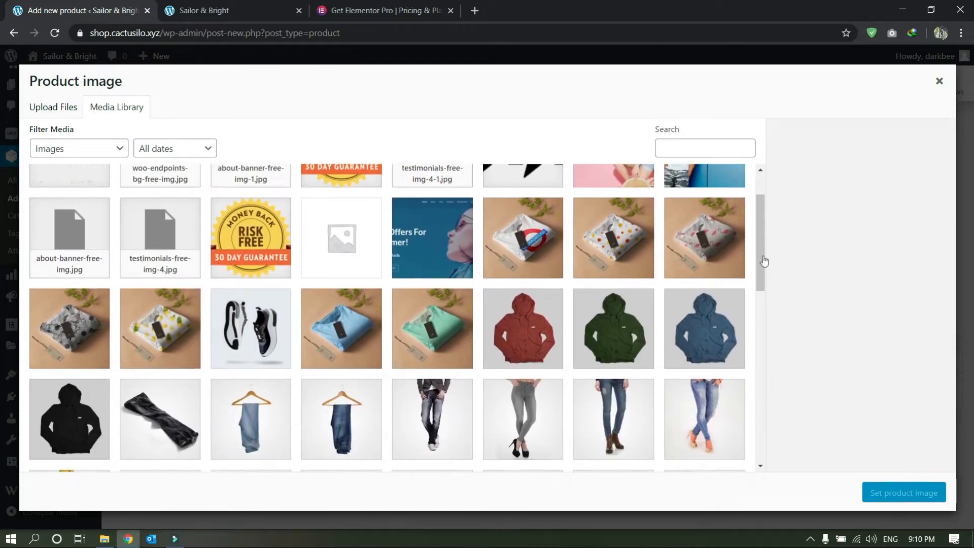
click(939, 83)
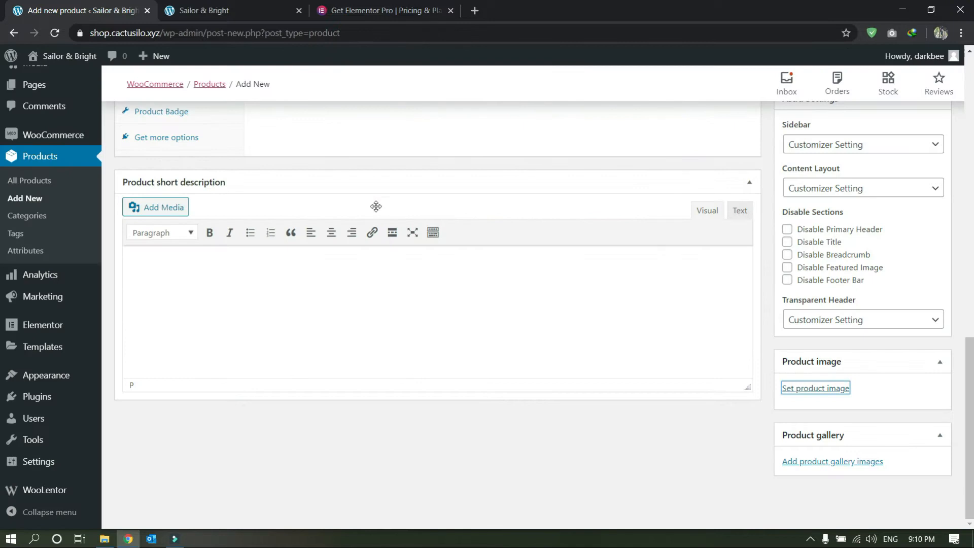
scroll(339, 258, up, 5)
scroll(340, 257, up, 5)
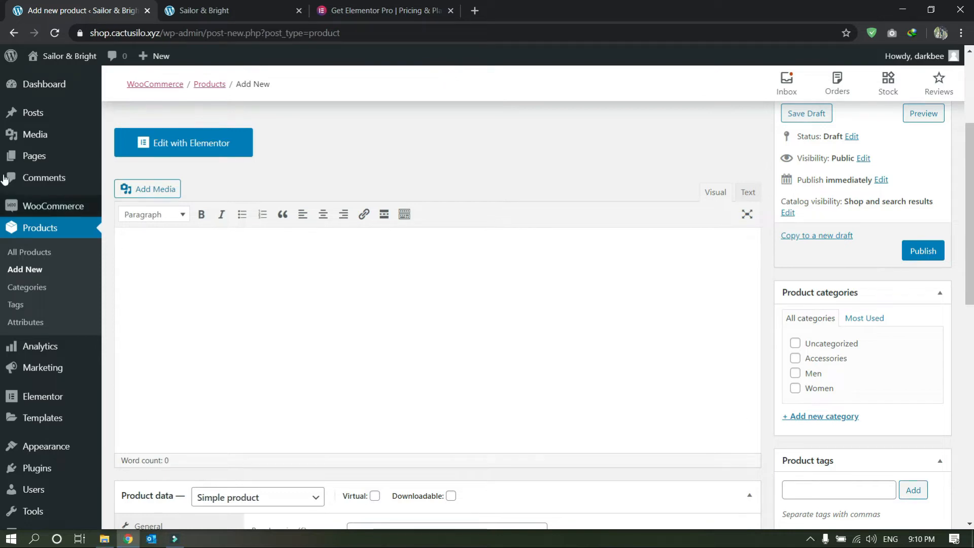
Open the CSV product importer from the full product list and choose wc-product-export-12-6-2020-1591971086303.csv as the source file
click(19, 264)
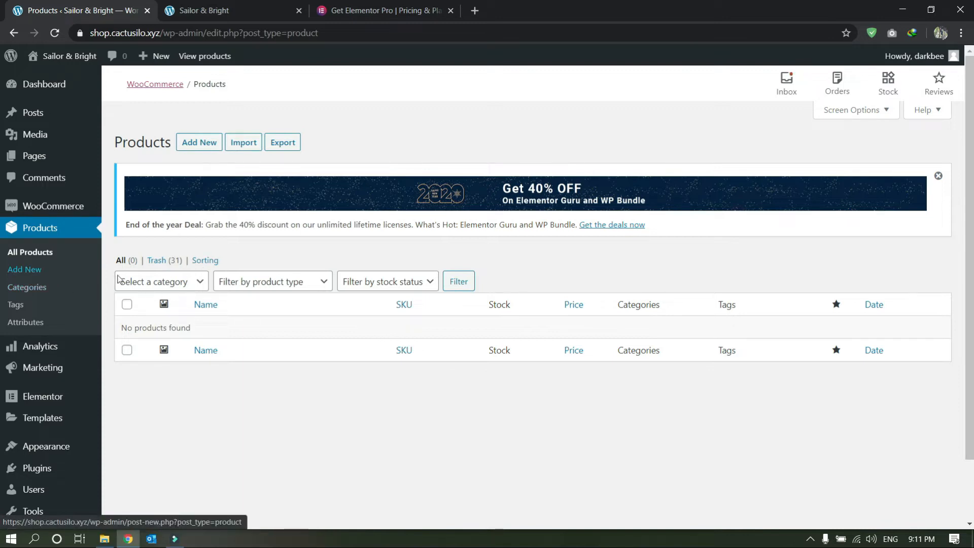
click(242, 143)
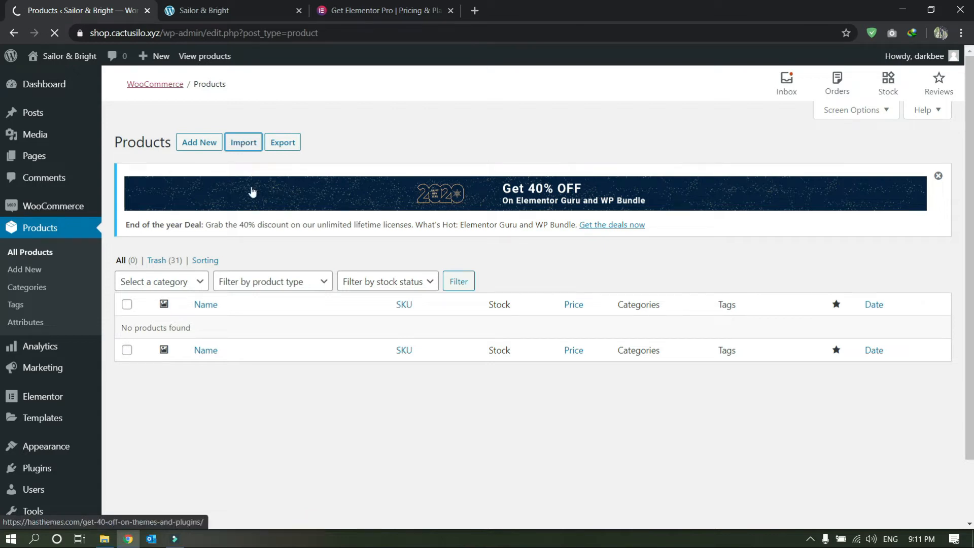
scroll(512, 459, down, 2)
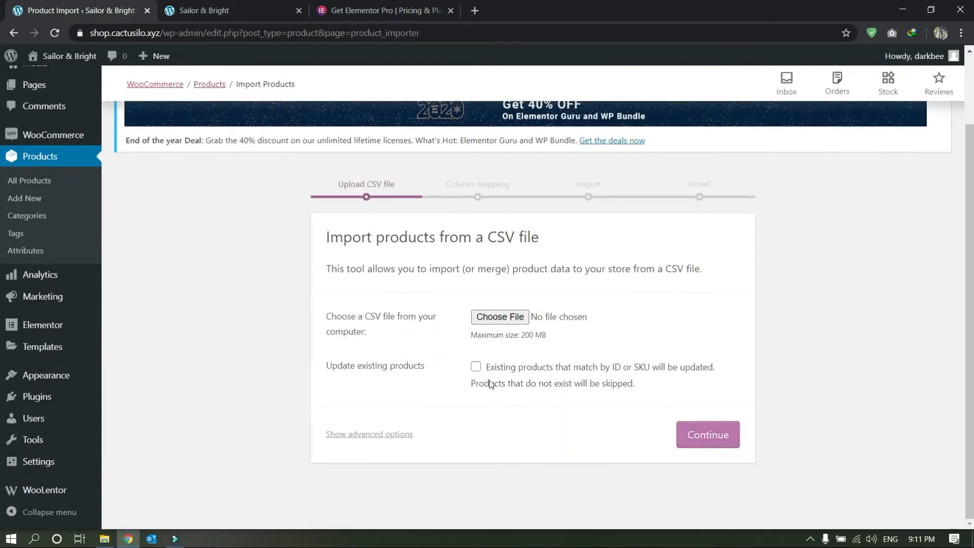
click(502, 317)
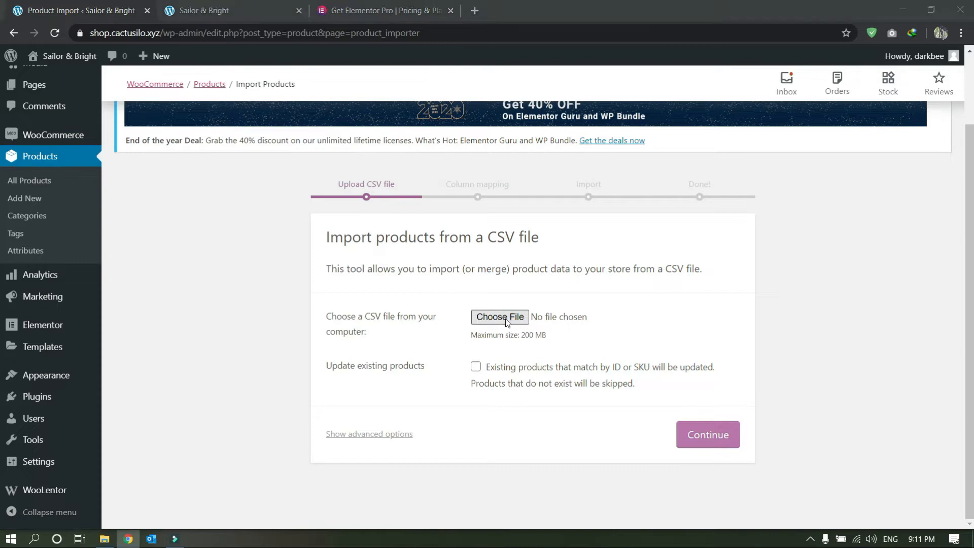
click(201, 32)
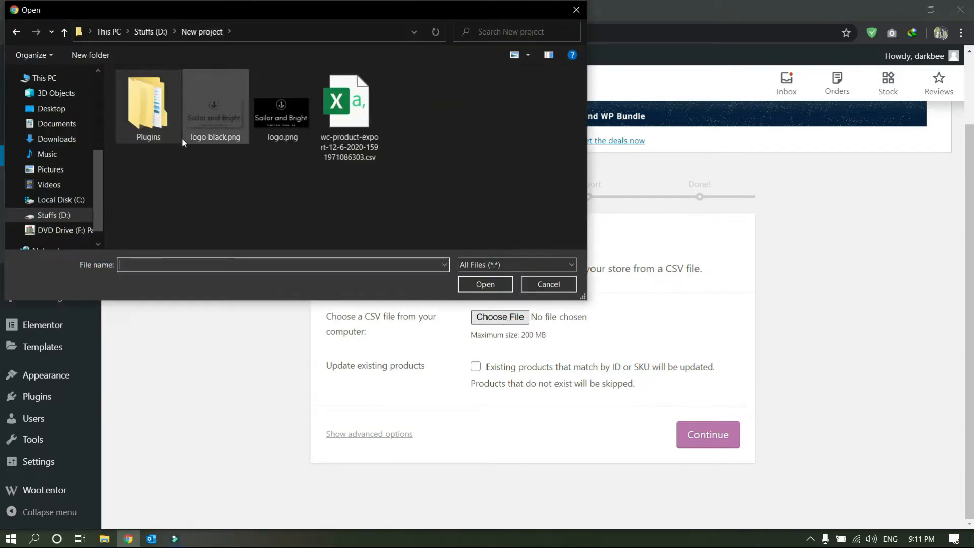
double_click(349, 114)
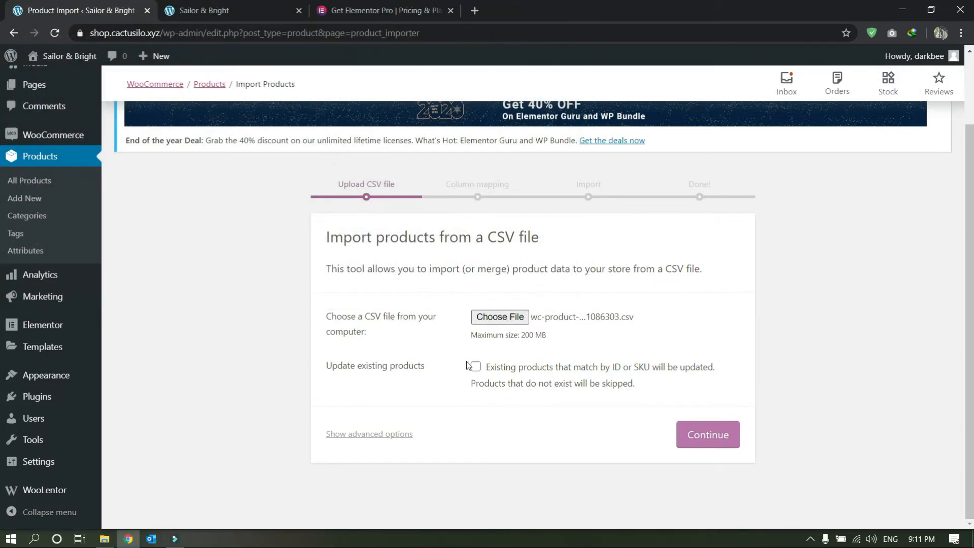
Continue to the column mapping, review the default field assignments down to the last meta field, and run the importer
click(693, 441)
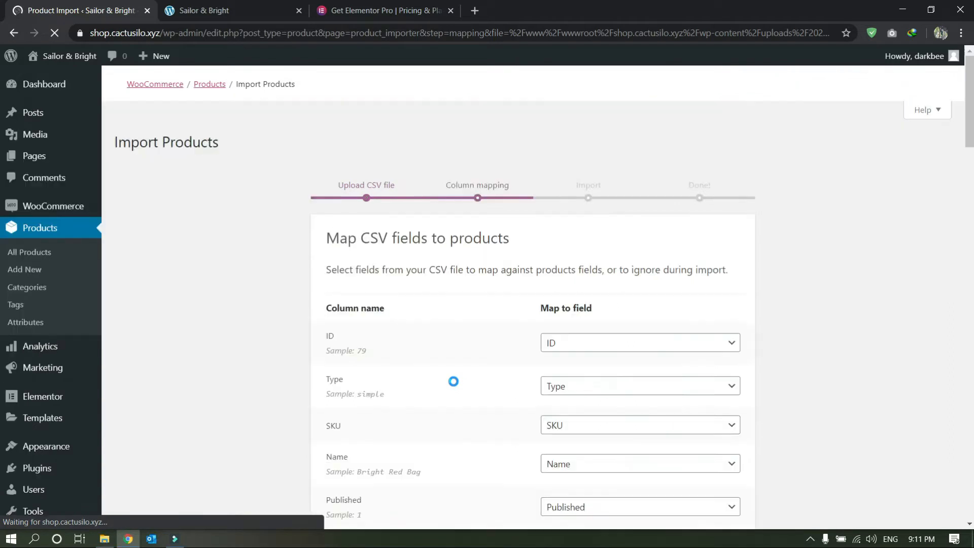
scroll(459, 385, down, 3)
scroll(531, 383, down, 10)
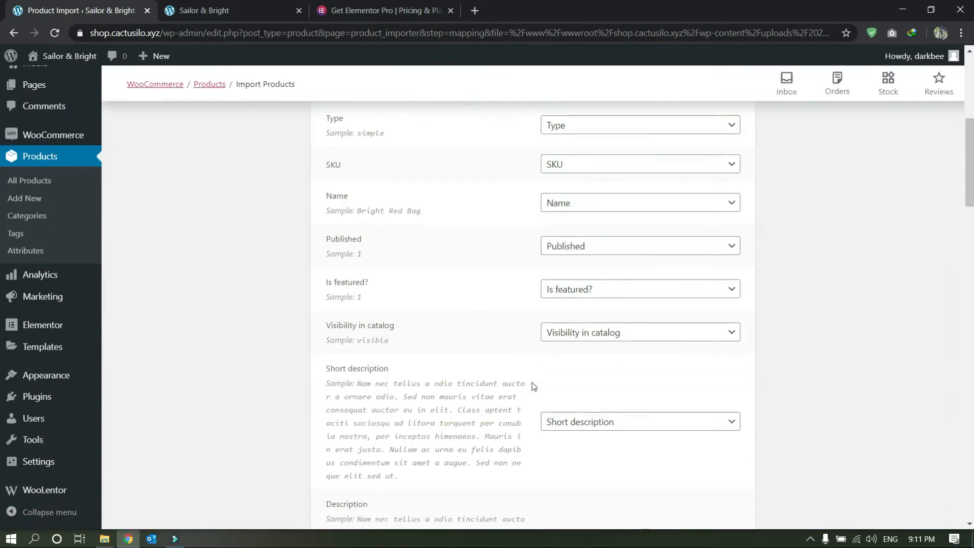
scroll(533, 386, down, 10)
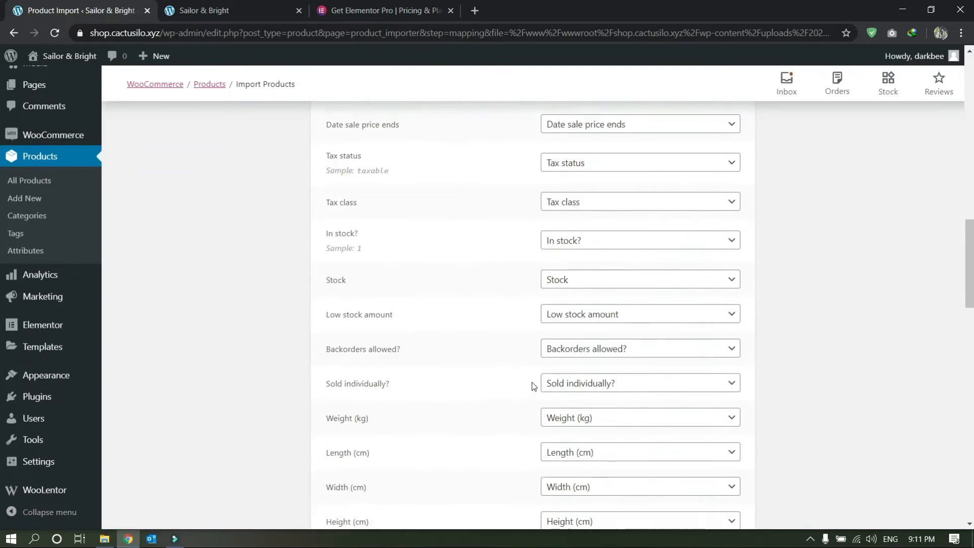
scroll(452, 325, down, 10)
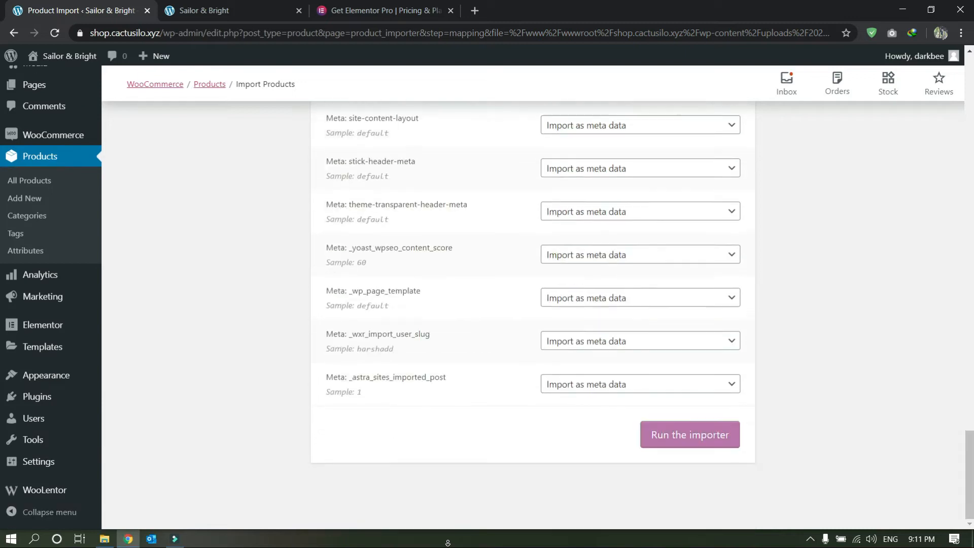
click(659, 435)
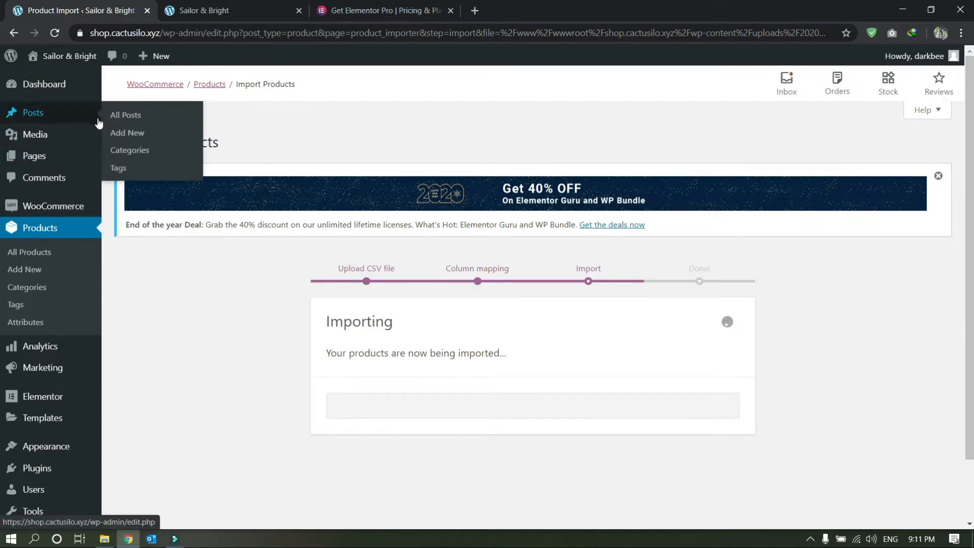
Start a new page titled "Home" in a separate browser tab and close the Elementor Pro pricing tab
mouse_move(119, 158)
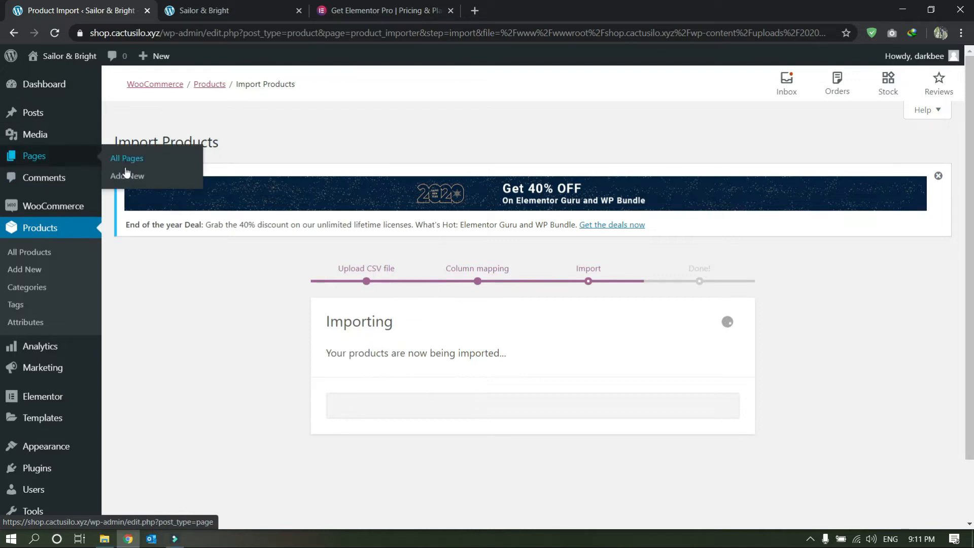
right_click(126, 179)
click(144, 181)
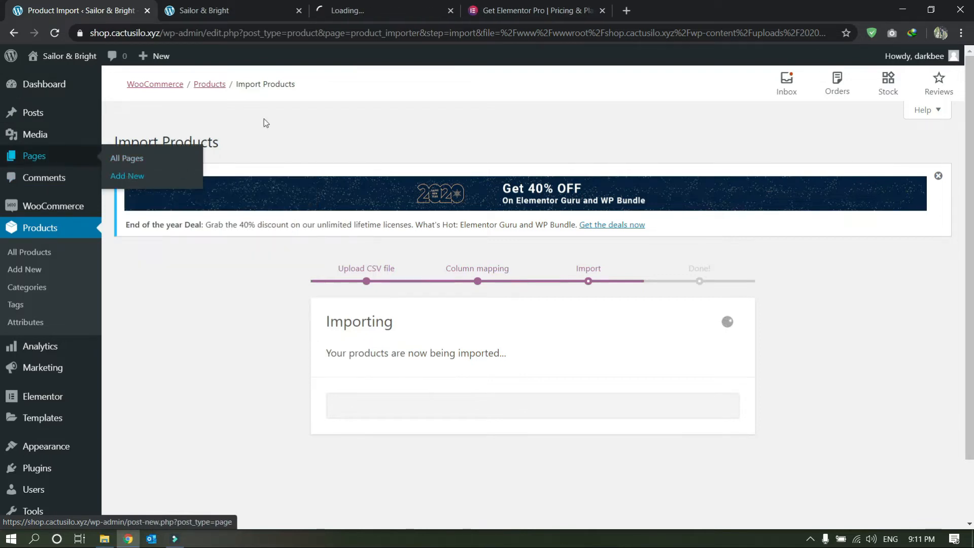
click(358, 7)
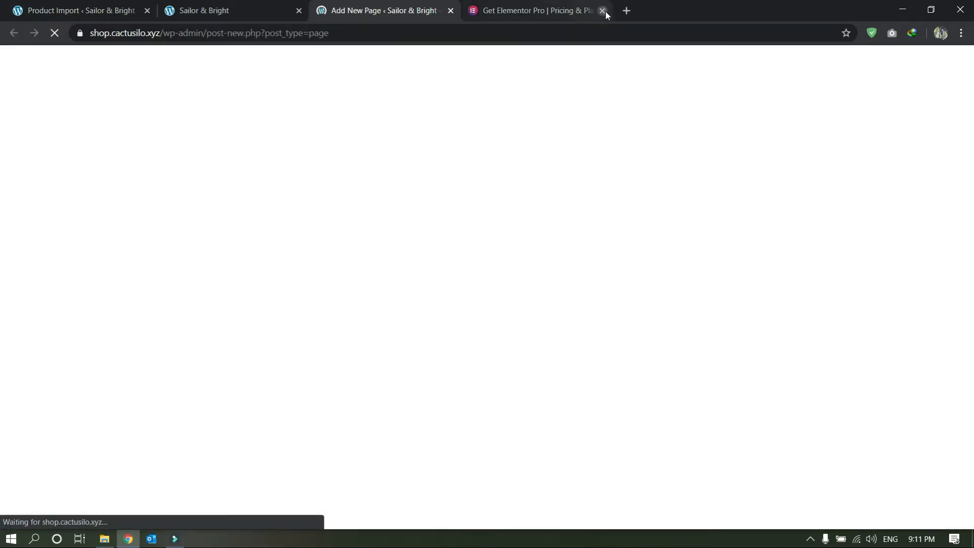
click(603, 10)
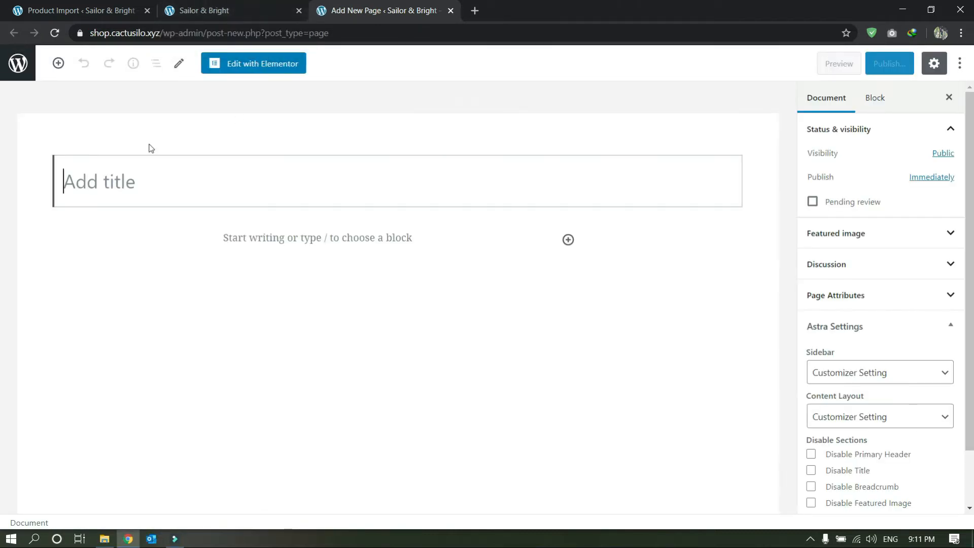
text(Home)
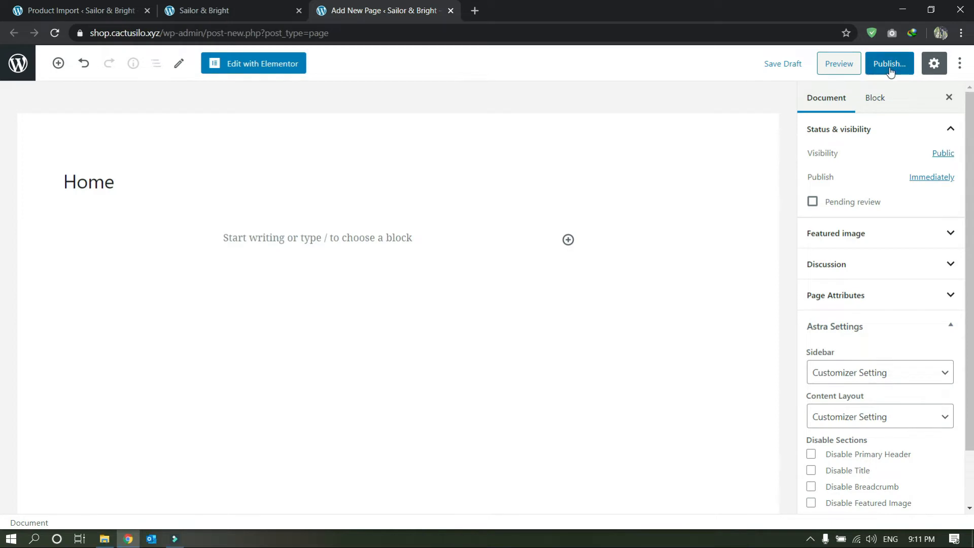
Set the Home page's Astra Transparent Header option to Enabled and publish the page
scroll(902, 396, down, 3)
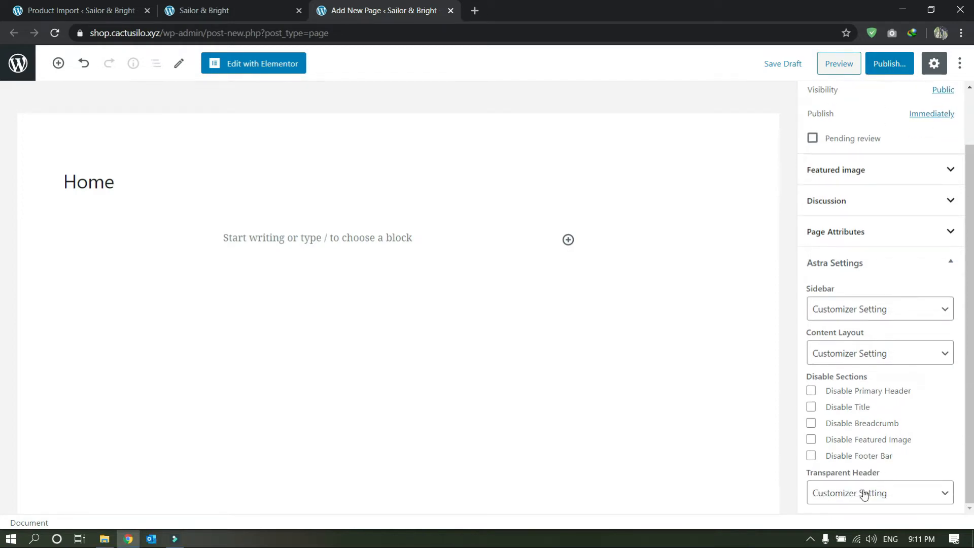
click(863, 492)
click(842, 459)
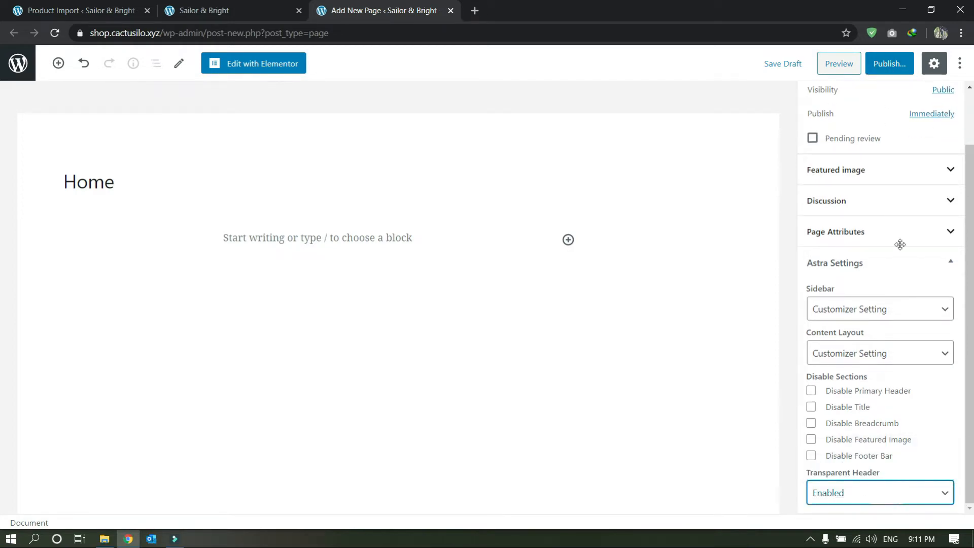
scroll(881, 266, up, 3)
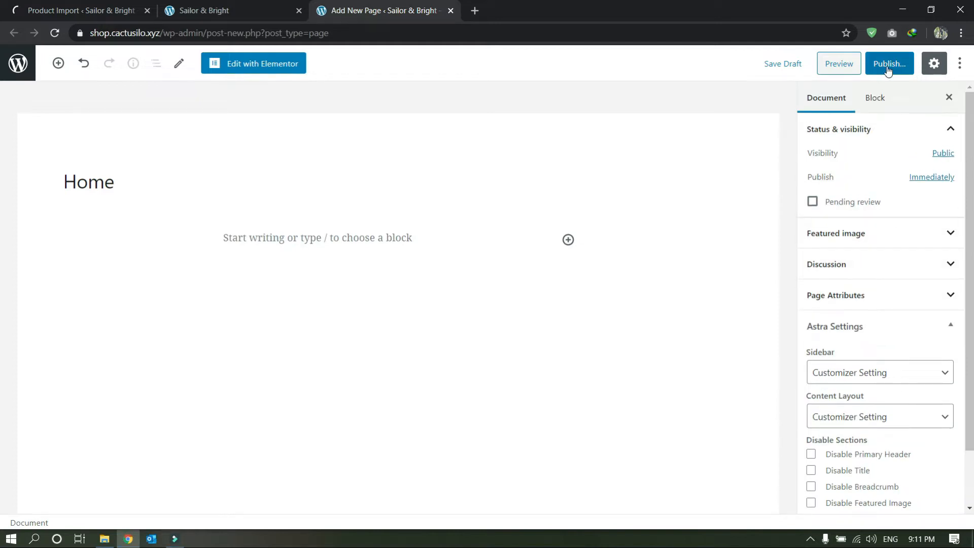
click(888, 71)
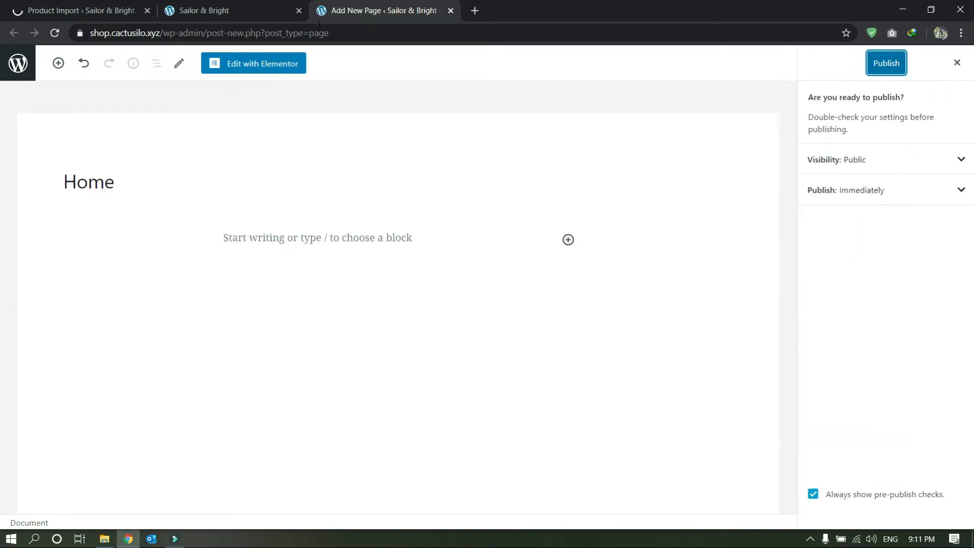
click(876, 66)
Return to the product import tab and look through the imported products in the full product list
click(65, 5)
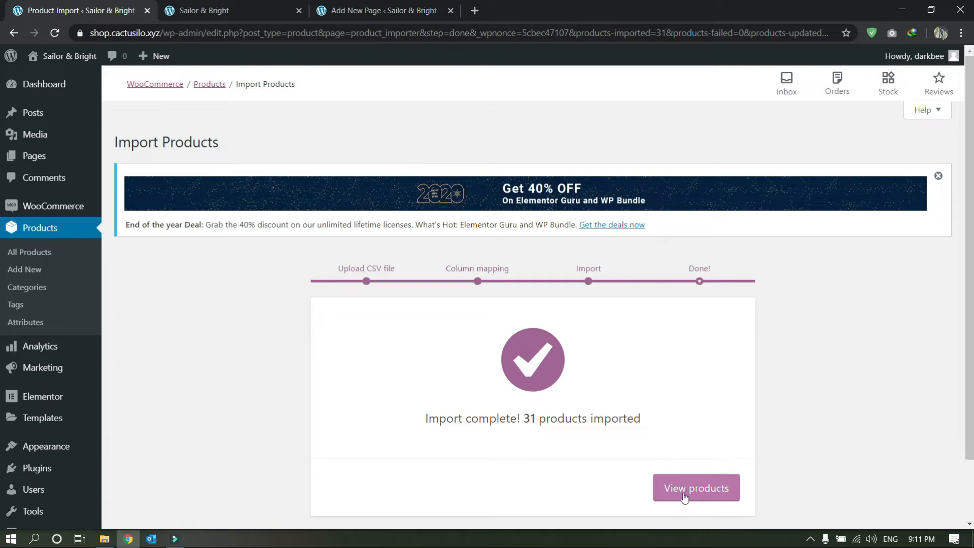
click(36, 258)
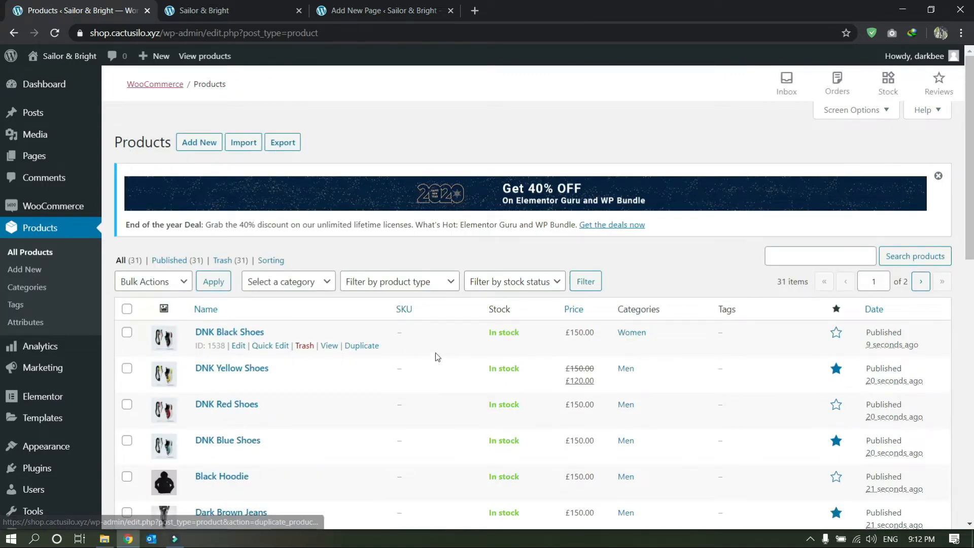
scroll(428, 416, down, 5)
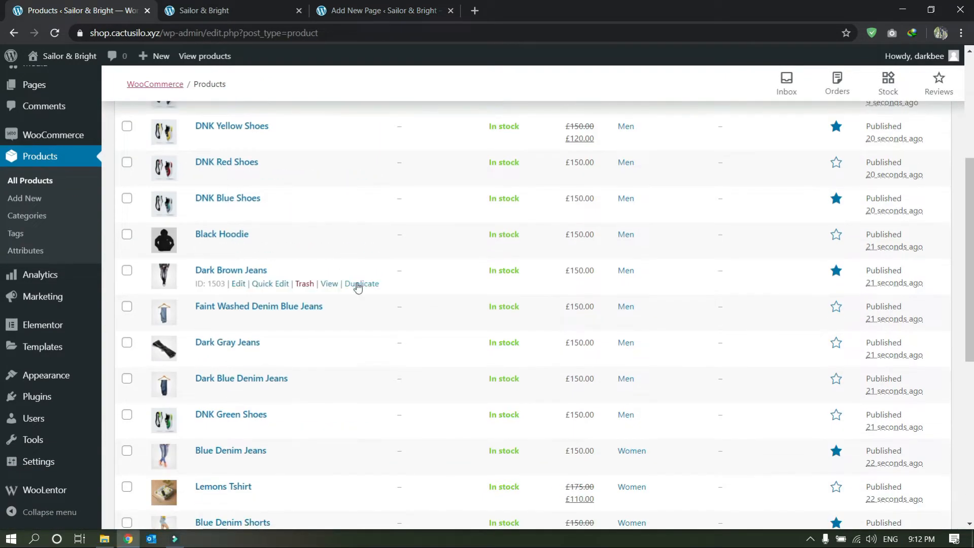
scroll(379, 350, down, 8)
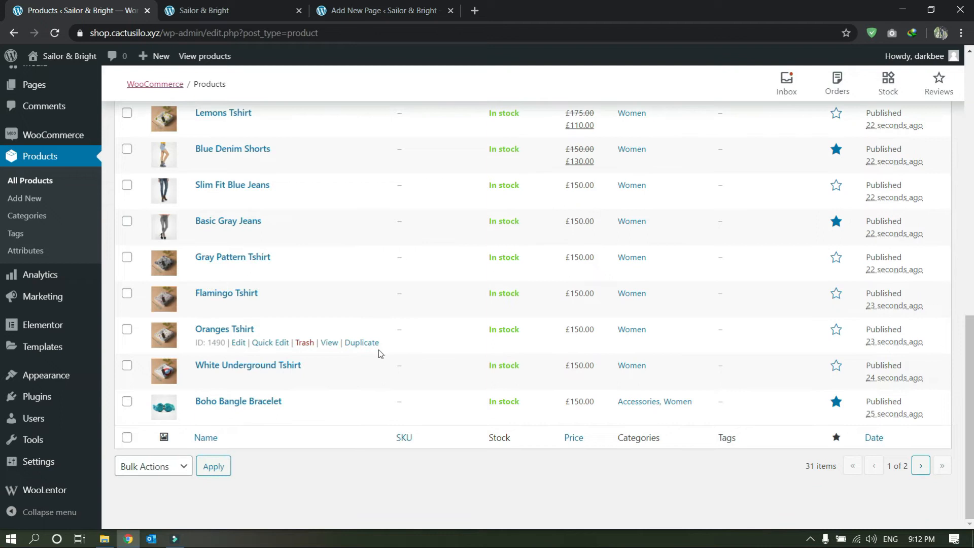
scroll(378, 349, up, 12)
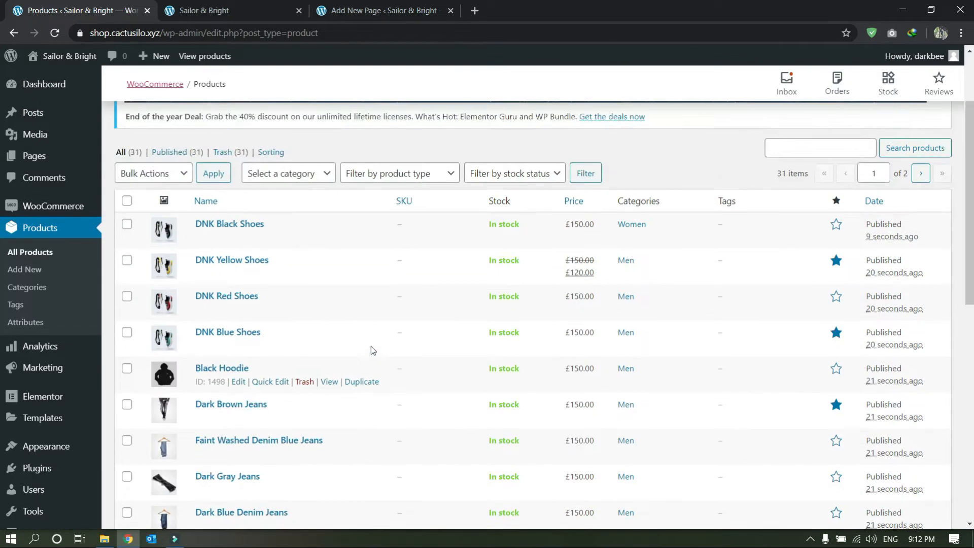
Return to the Home page tab, open the page in the Elementor editor and add a single-column section
scroll(639, 363, down, 3)
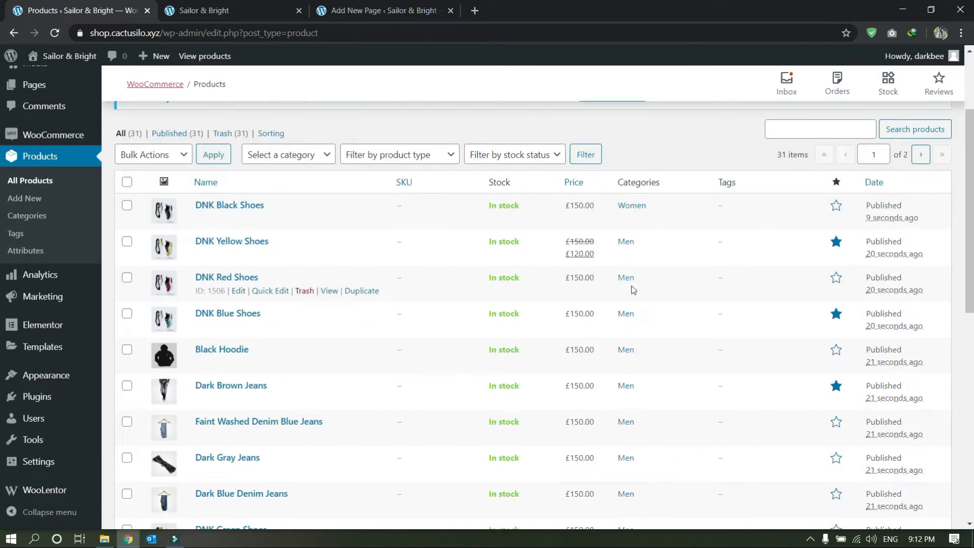
scroll(640, 317, down, 5)
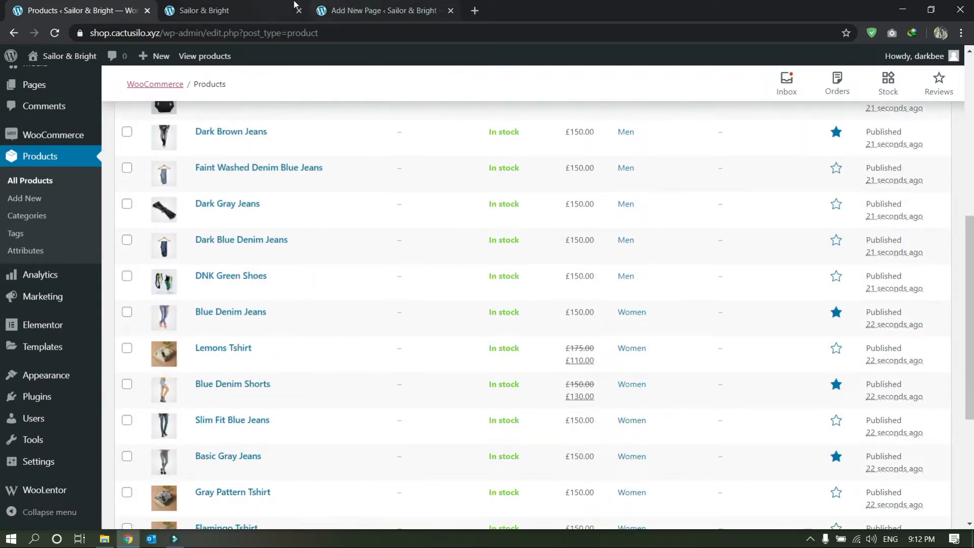
click(387, 6)
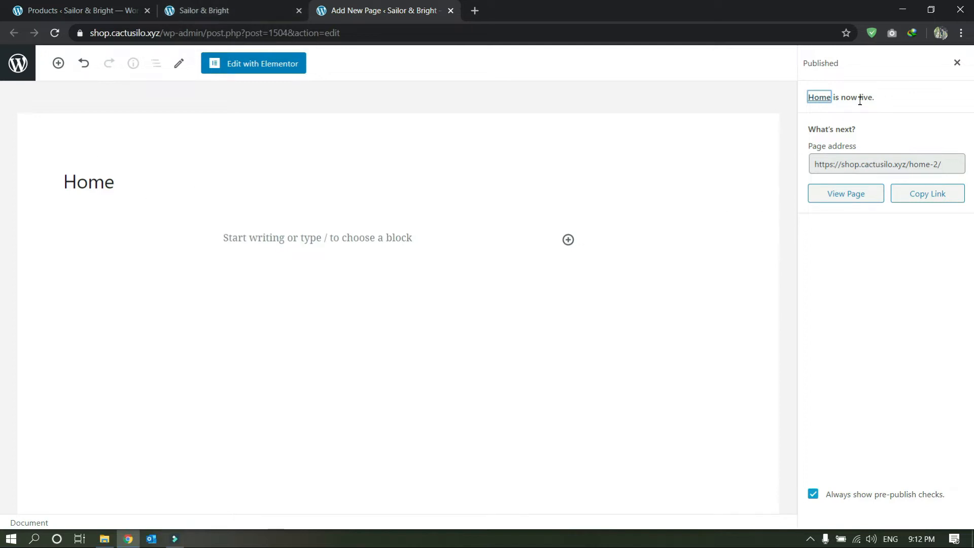
click(278, 75)
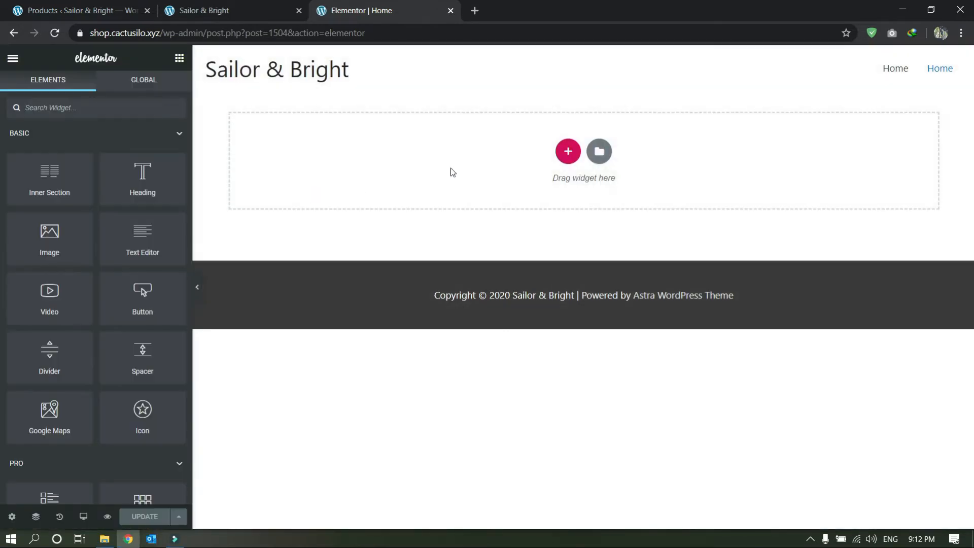
click(567, 153)
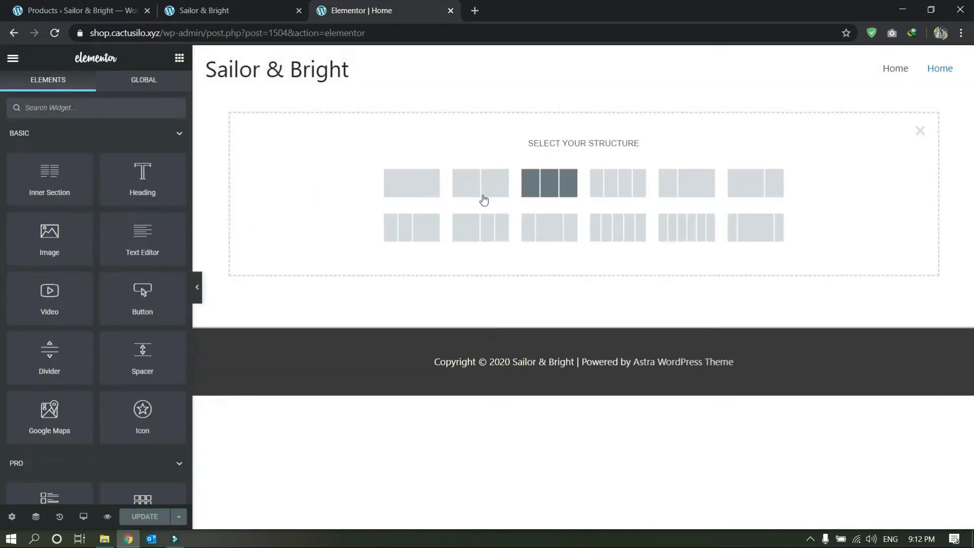
click(410, 193)
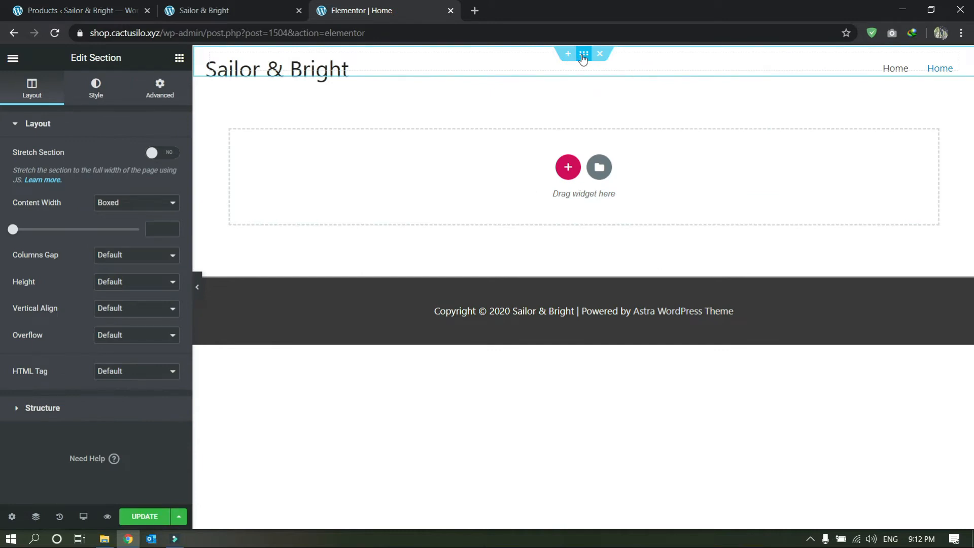
Give the new section a classic background and open the media library for its background image
click(97, 91)
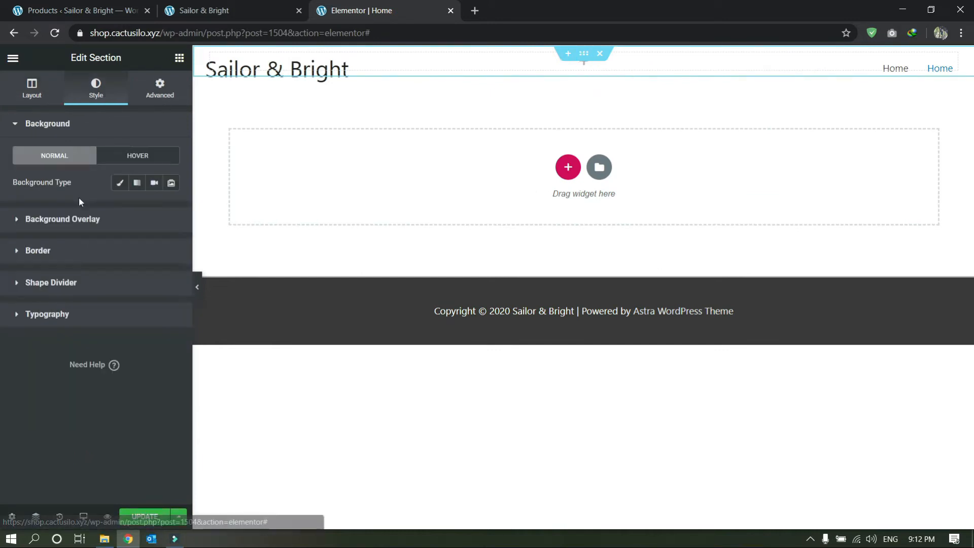
click(119, 184)
click(93, 282)
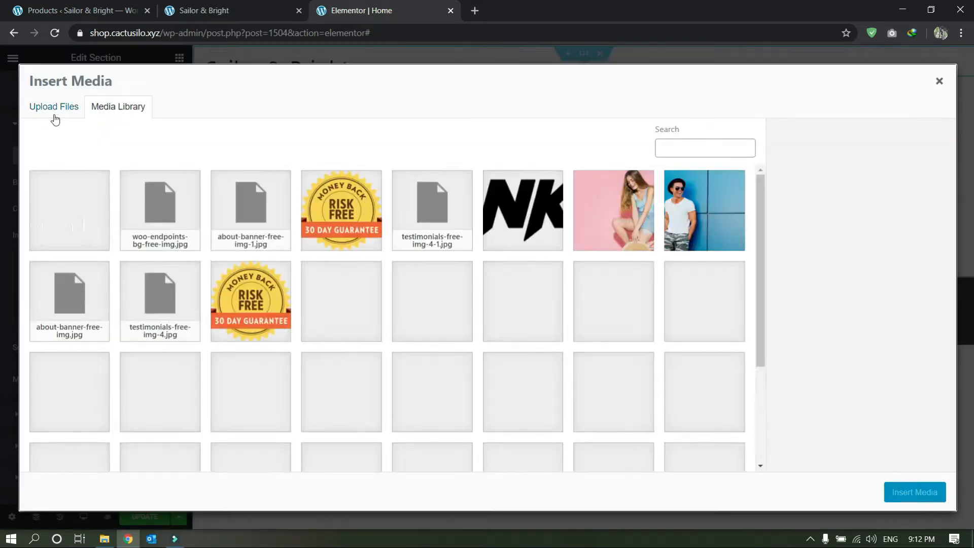
click(53, 111)
click(452, 285)
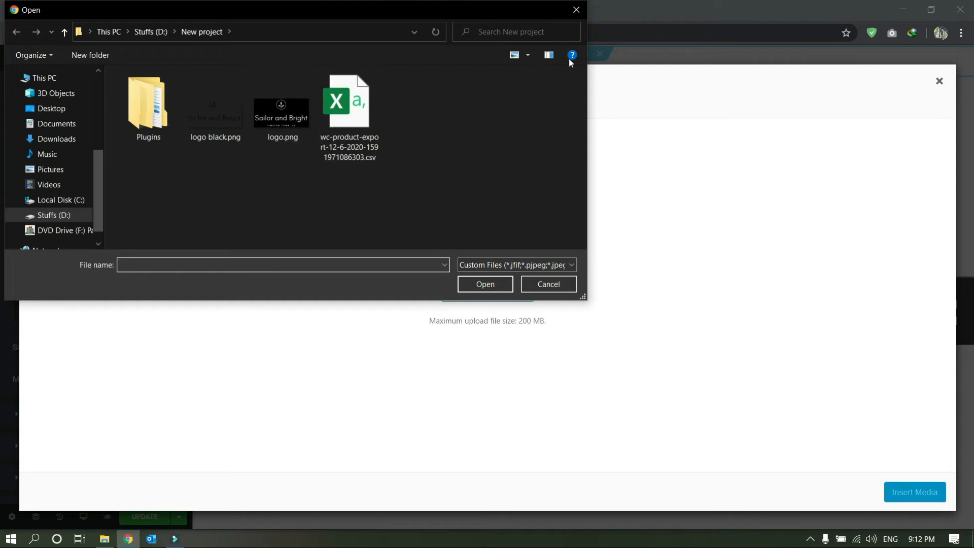
click(576, 9)
click(117, 109)
Insert home-new-bg-free-img.jpg from the media library as the section's background image
scroll(558, 330, down, 8)
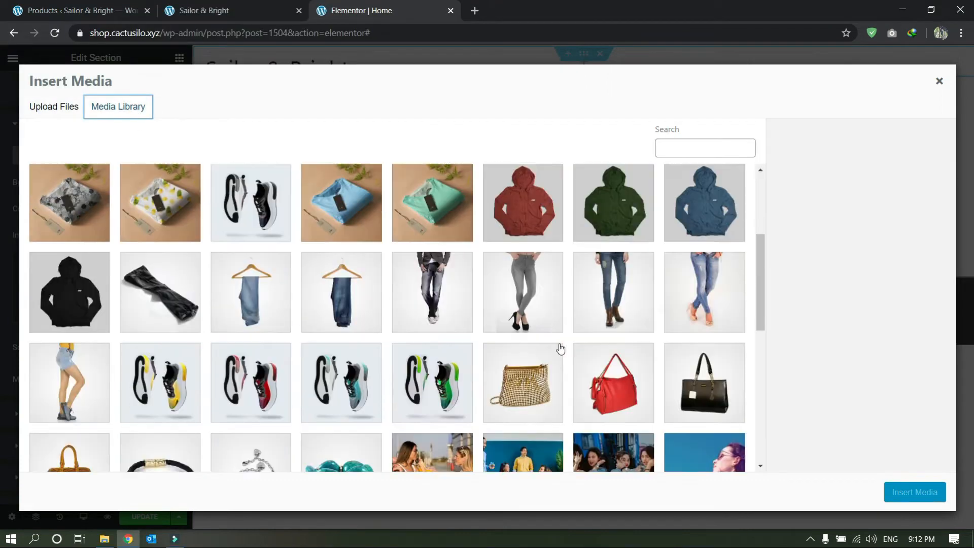
click(696, 290)
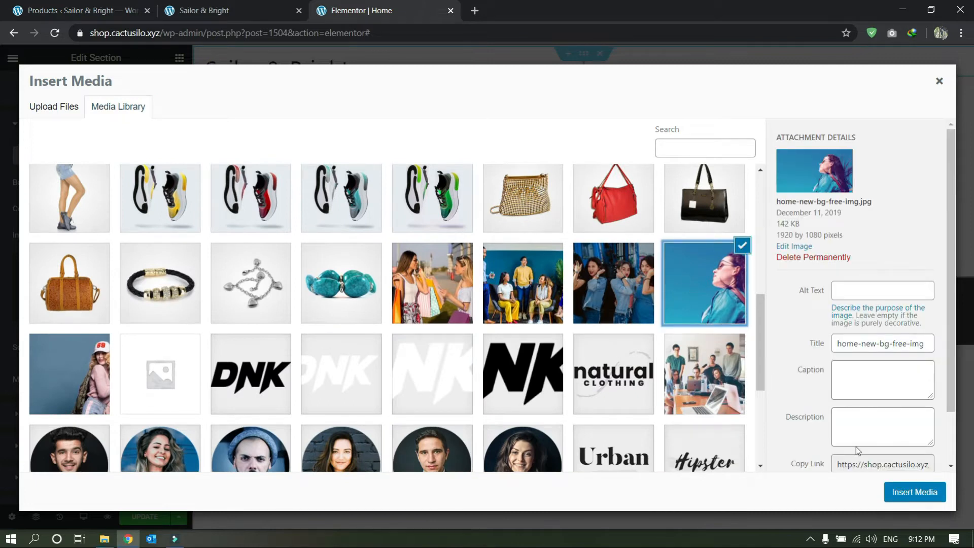
click(912, 491)
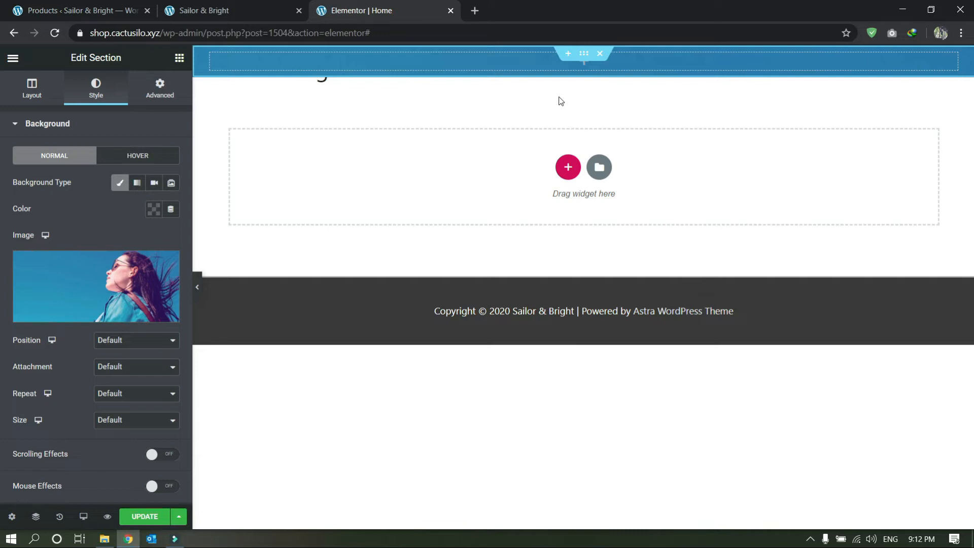
Set the section's height to Min Height with a minimum height of 100 VH
click(27, 91)
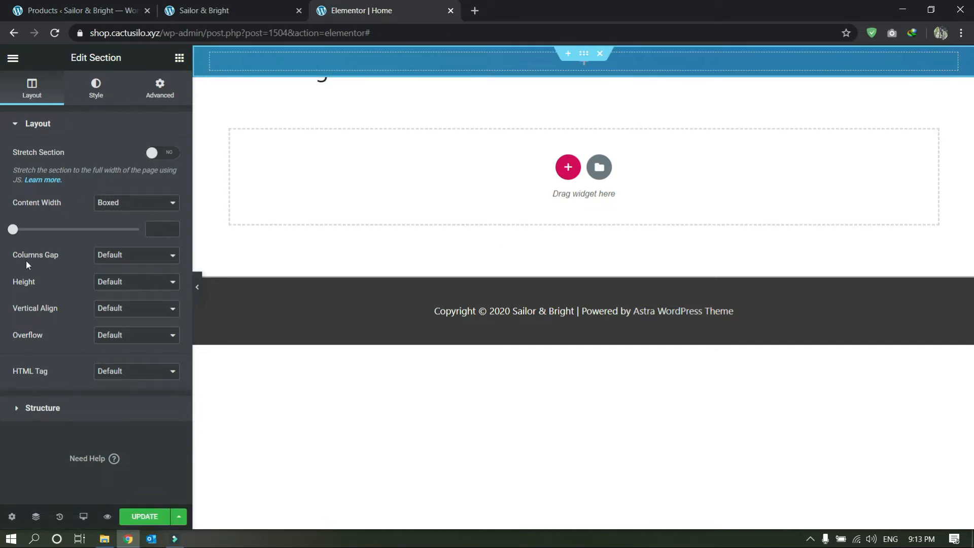
click(125, 288)
click(121, 312)
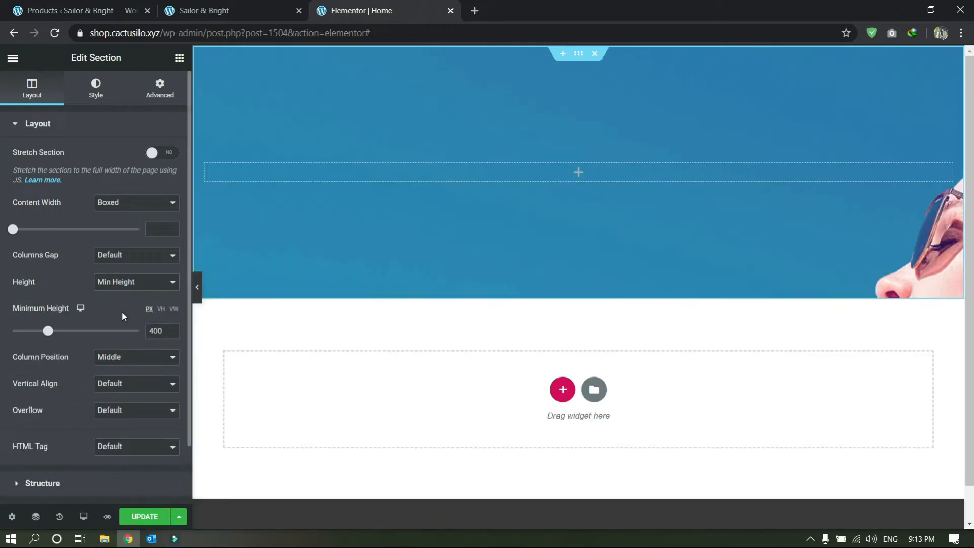
click(162, 310)
drag(20, 334, 151, 345)
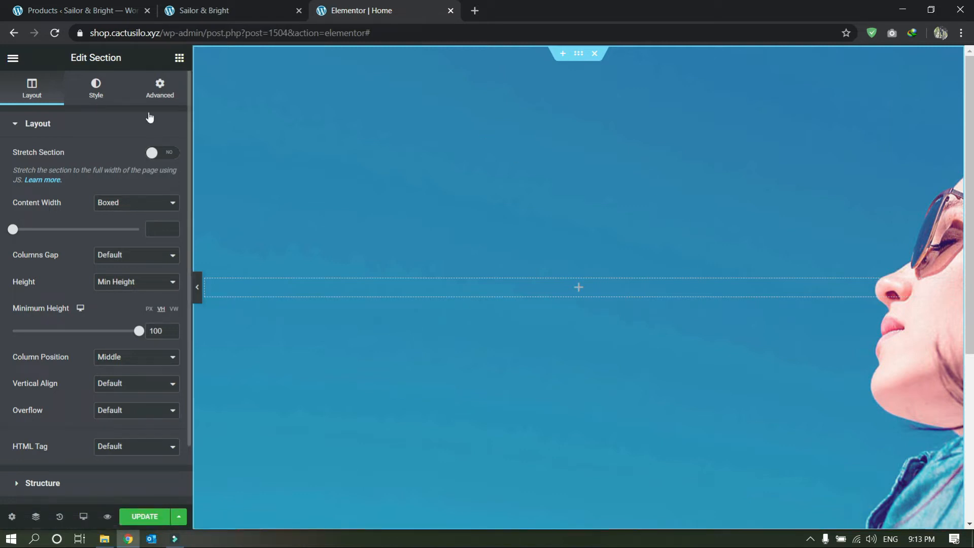
Set the background image's size to Cover and its repeat to No-repeat, previewing the section at full width
click(88, 102)
scroll(86, 284, down, 3)
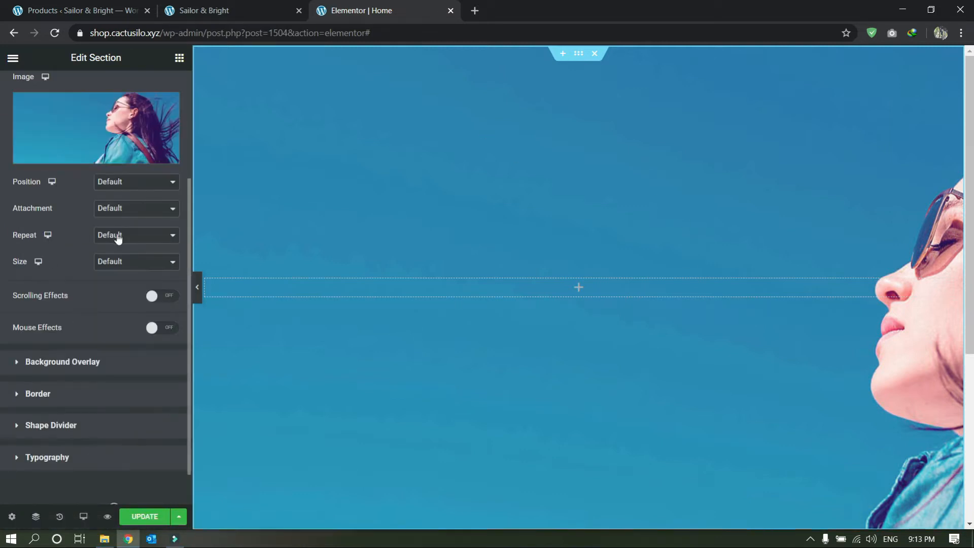
click(107, 263)
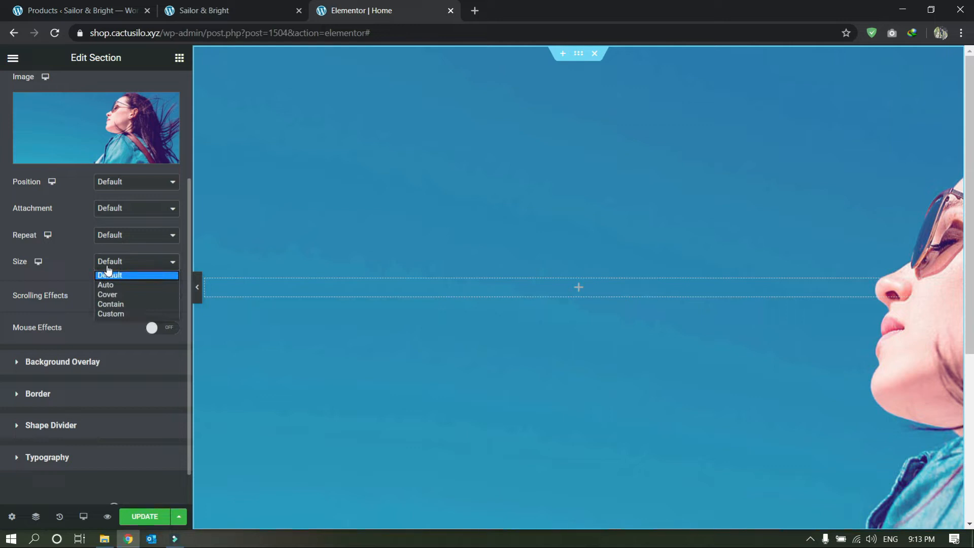
click(197, 287)
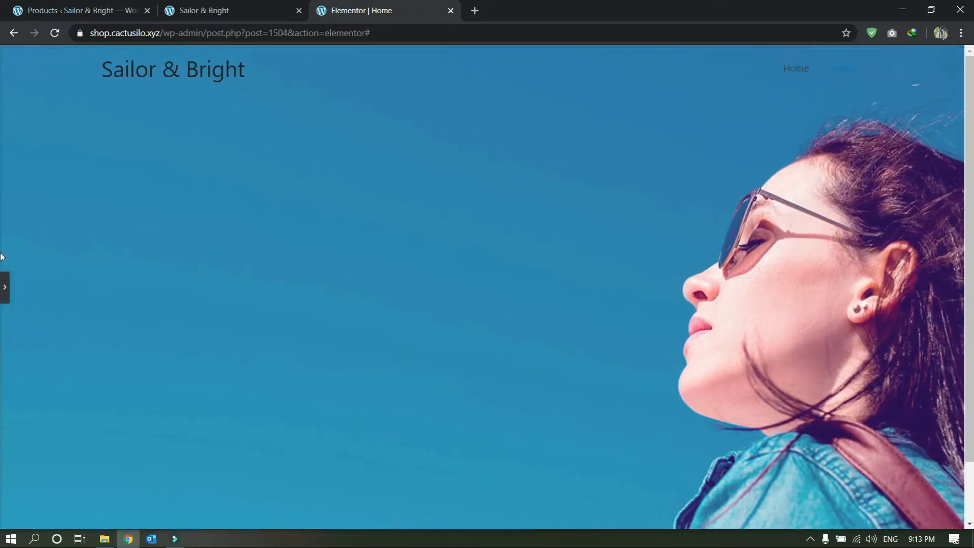
click(5, 287)
click(120, 265)
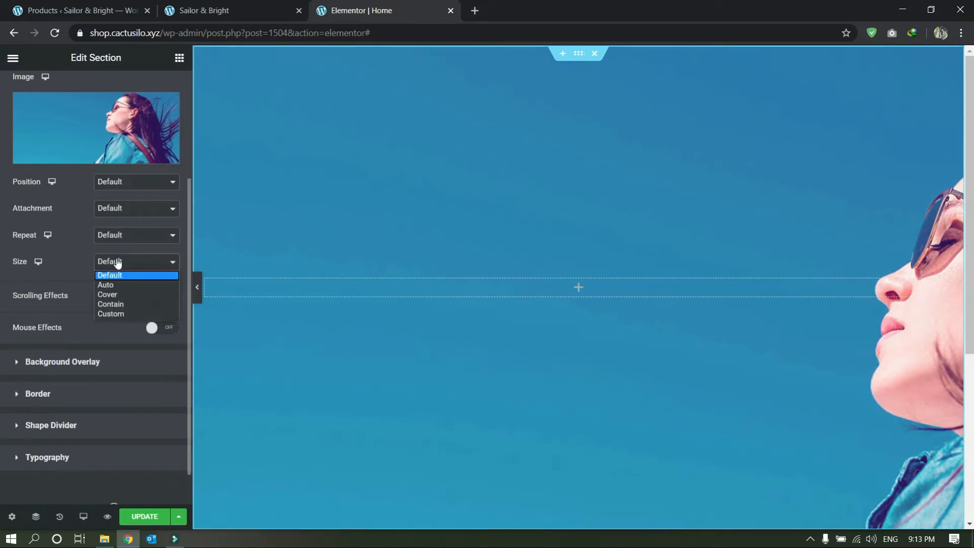
click(112, 299)
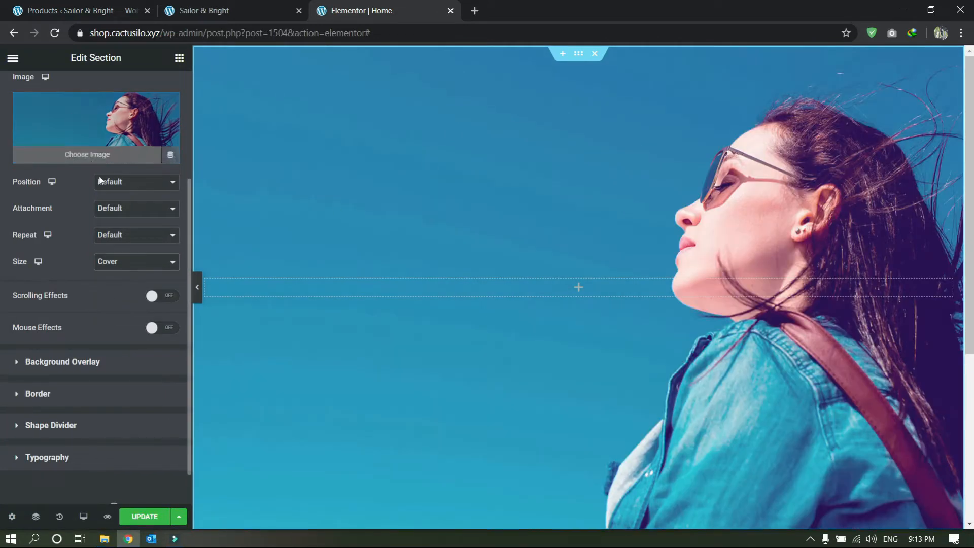
click(113, 235)
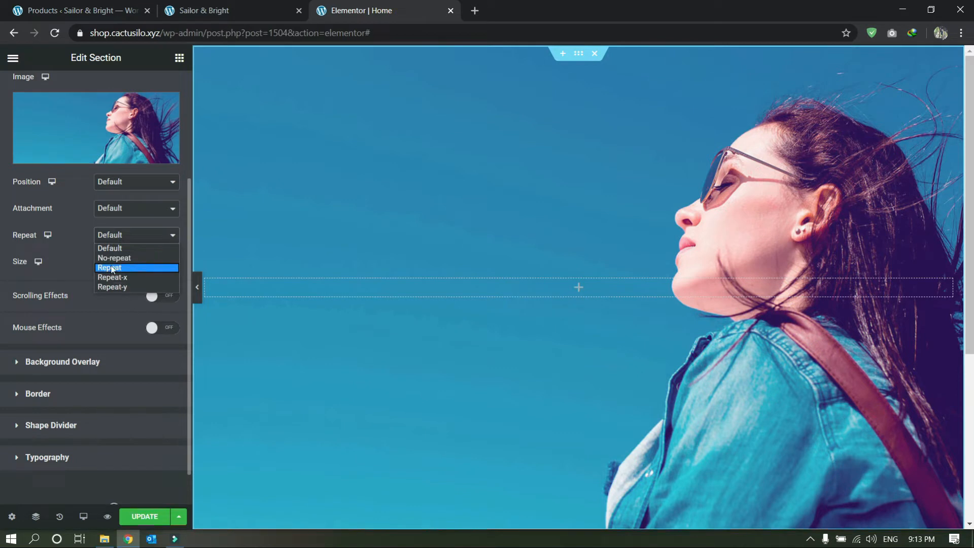
click(112, 259)
click(197, 286)
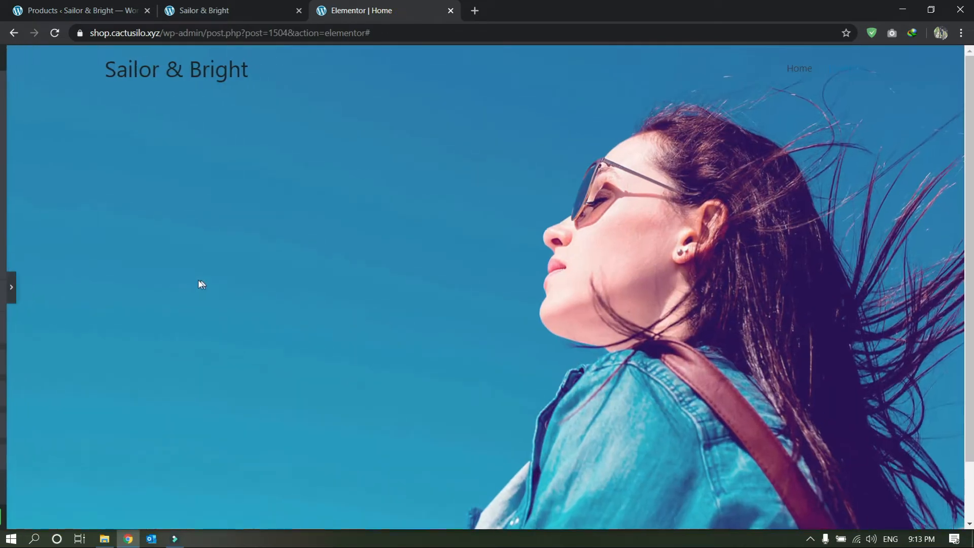
click(4, 287)
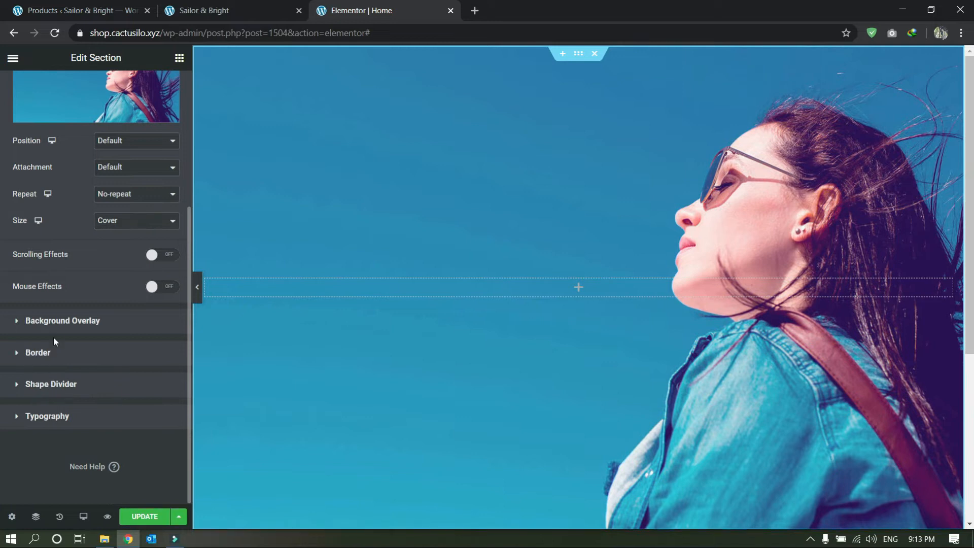
Add a classic black background overlay to the section with an opacity of 0.41
click(53, 321)
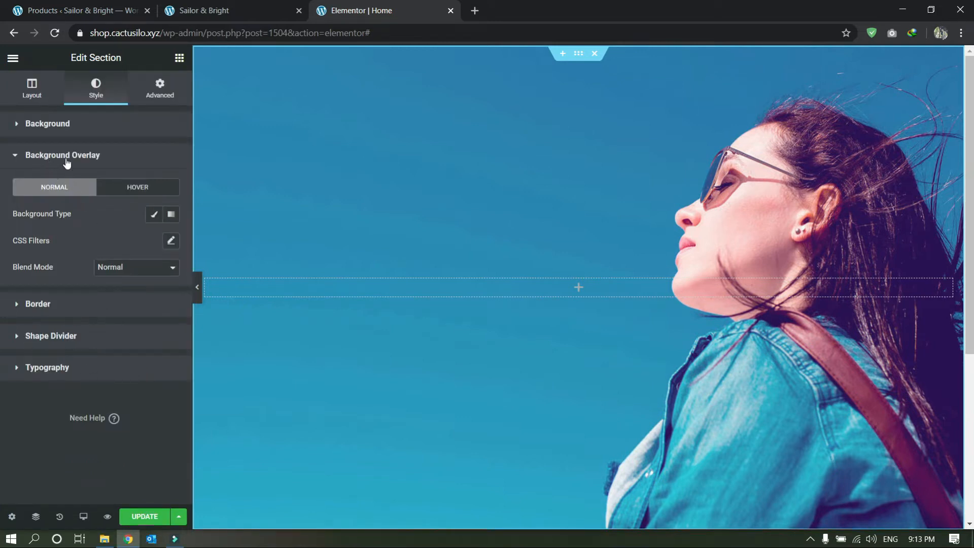
click(152, 214)
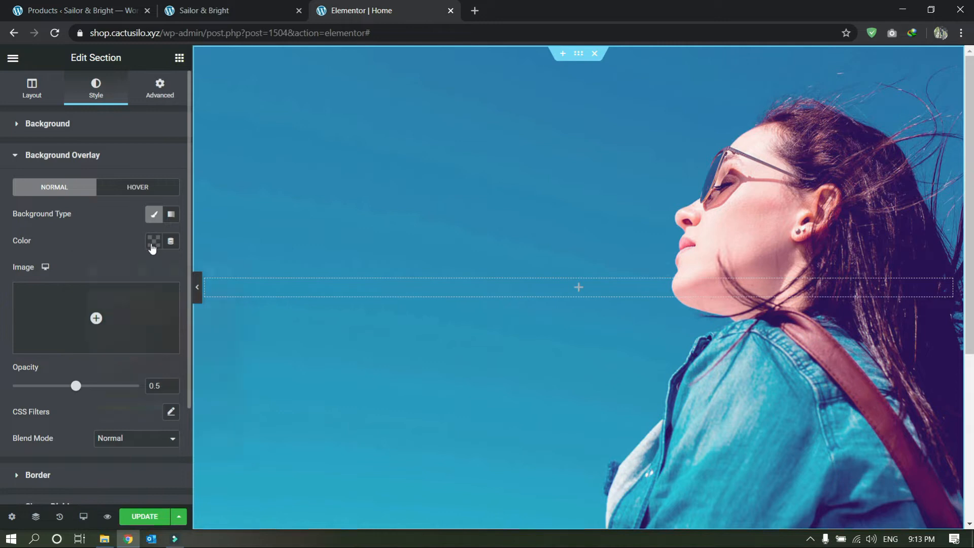
click(153, 249)
drag(109, 355, 21, 494)
click(2, 355)
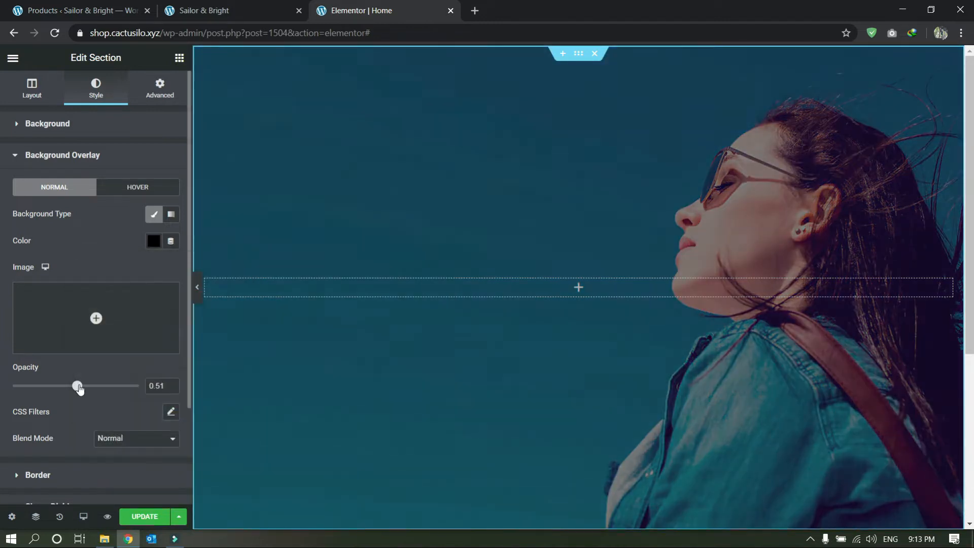
drag(82, 389, 65, 388)
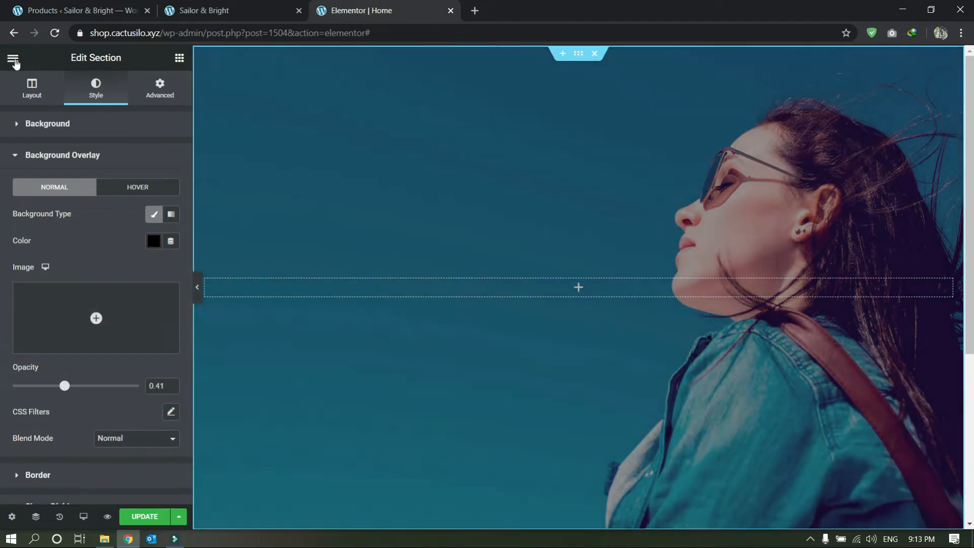
Duplicate the section's column to get two columns and preview the layout at full width
click(12, 59)
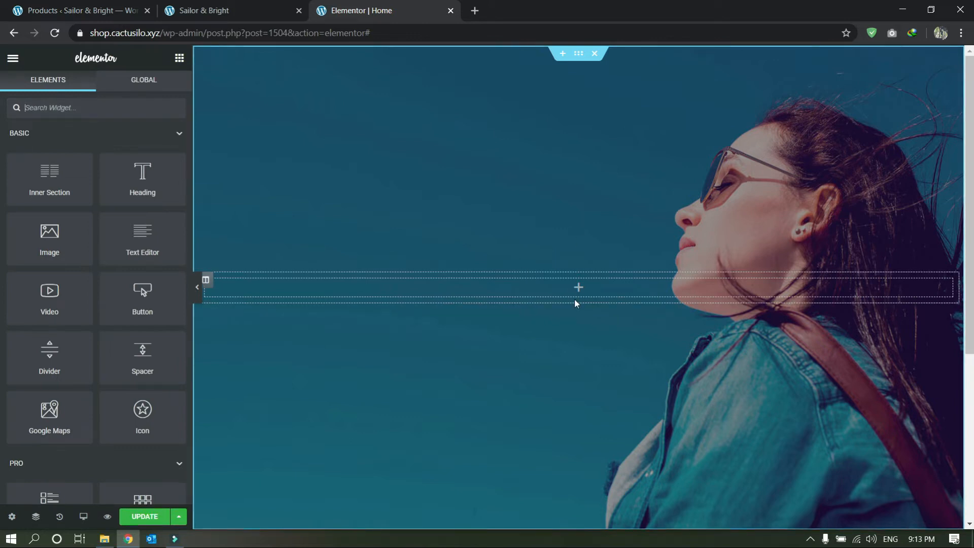
click(206, 282)
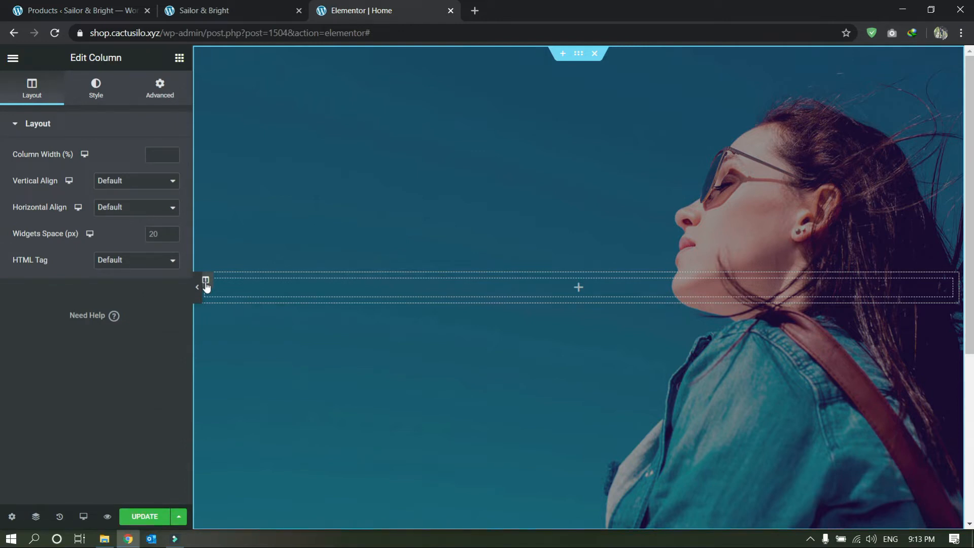
key(ctrl+d)
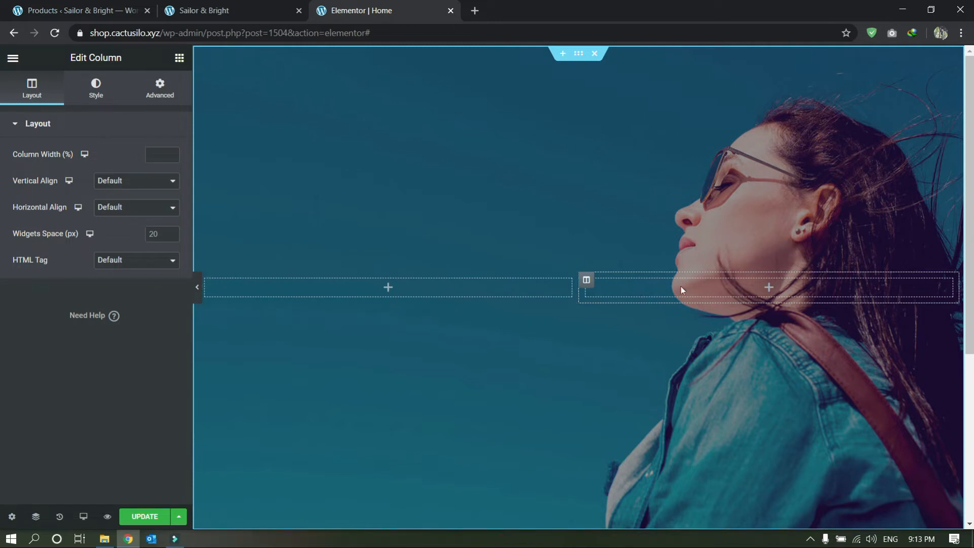
click(198, 285)
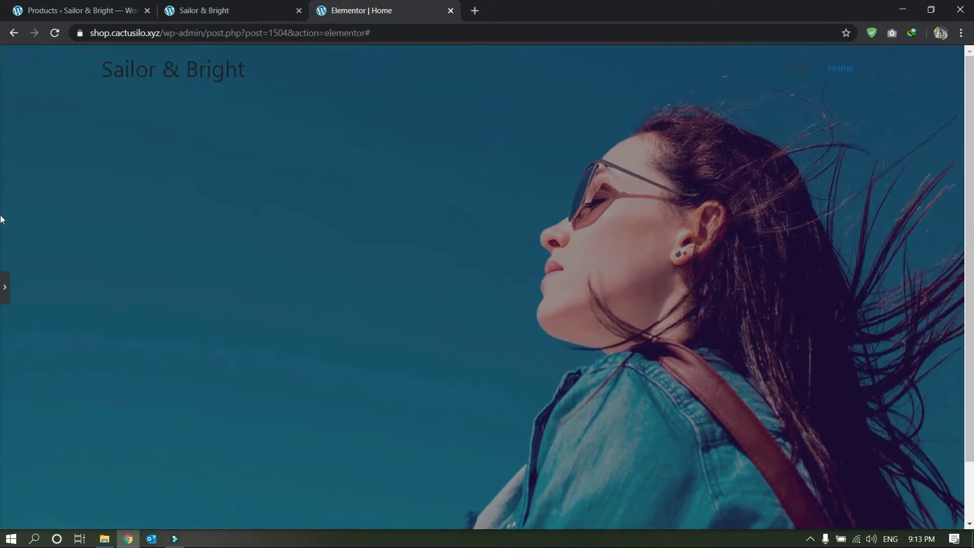
click(5, 287)
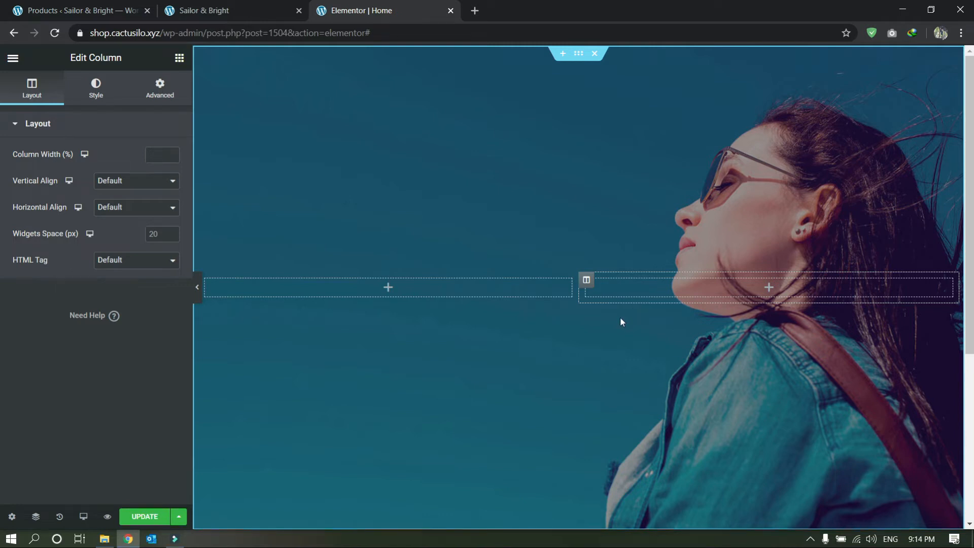
Place a Heading widget in the section's first column and set its HTML tag to H1
click(389, 288)
drag(141, 178, 372, 286)
click(101, 304)
click(107, 318)
Set the heading's text color to white and go back to its title content
drag(130, 168, 1, 182)
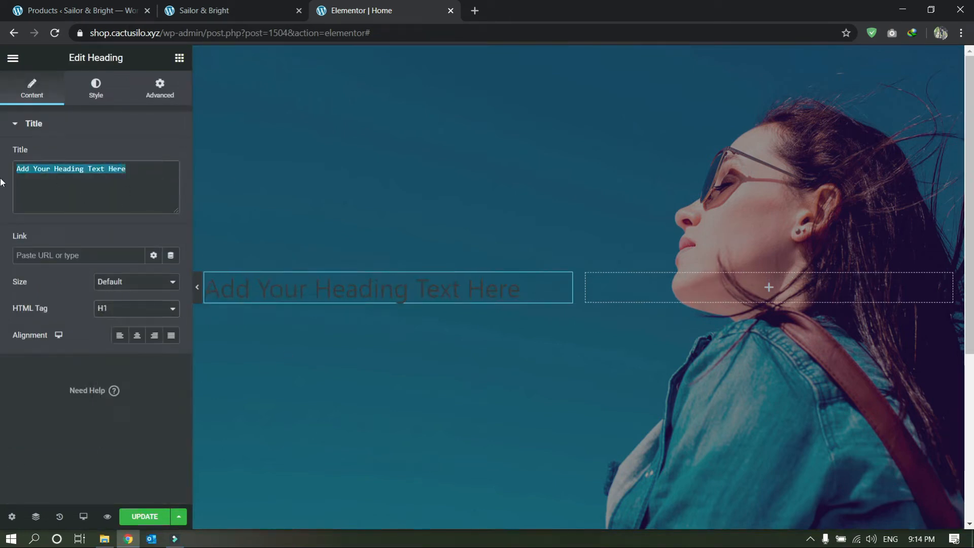
click(93, 88)
click(152, 156)
drag(66, 180, 5, 162)
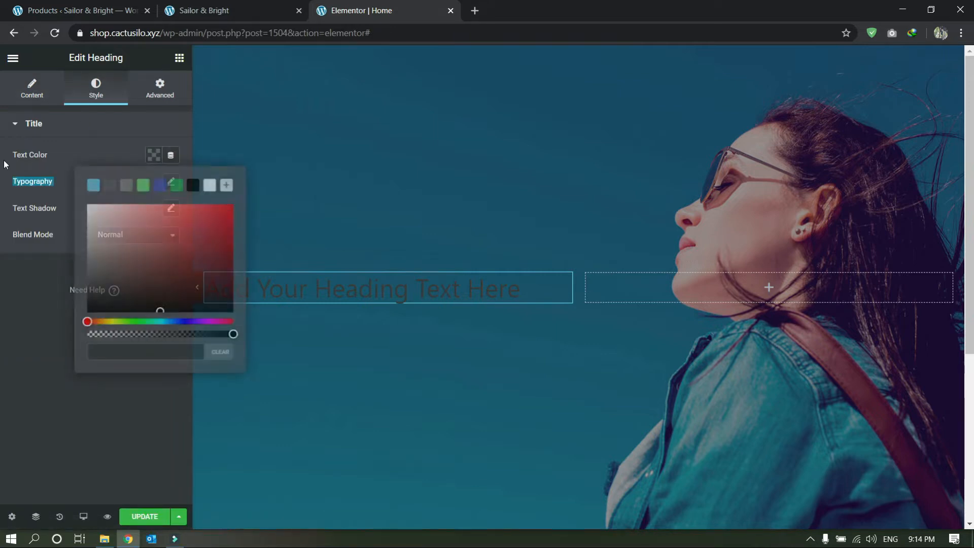
click(154, 155)
click(29, 90)
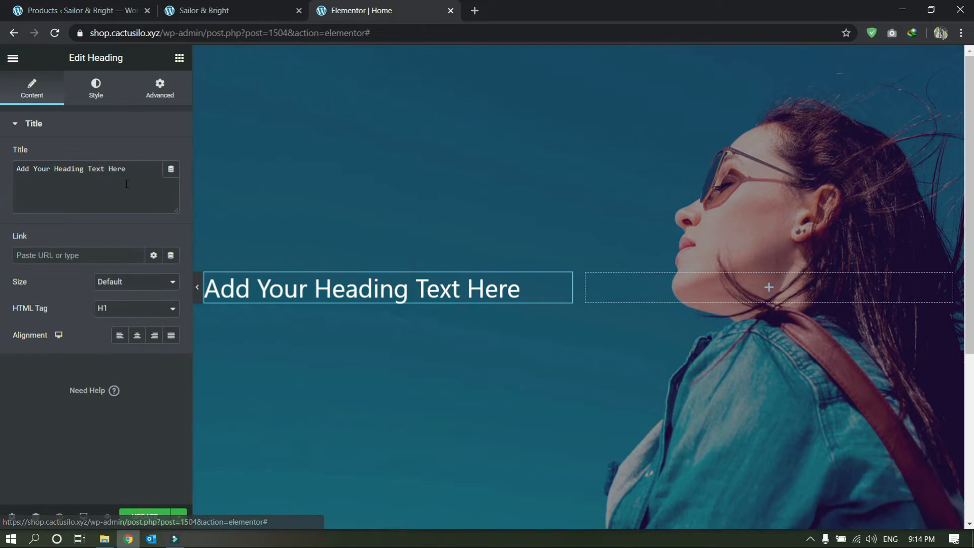
Replace the heading's title with "50% Clearance Sale!" and center it in the column
drag(126, 183, 1, 183)
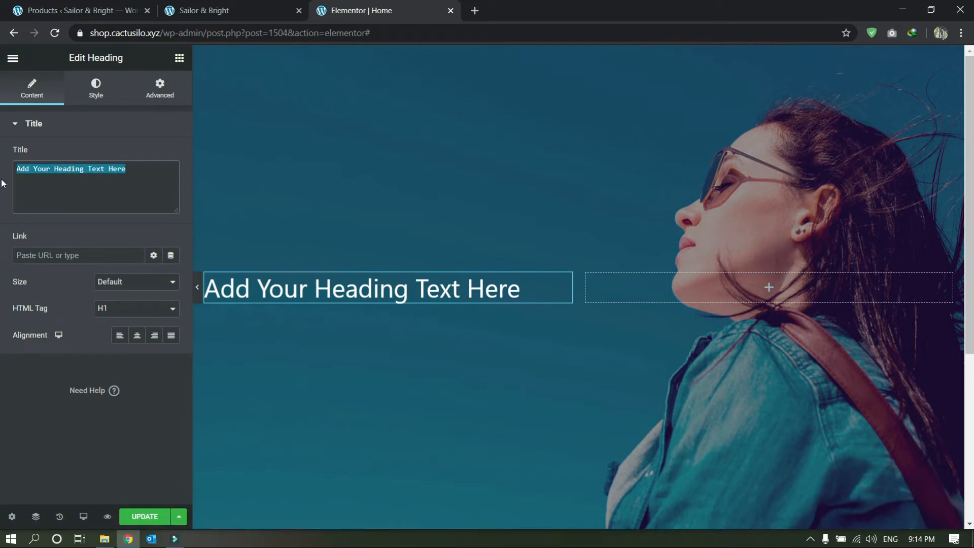
text(50% Clearance Sale!)
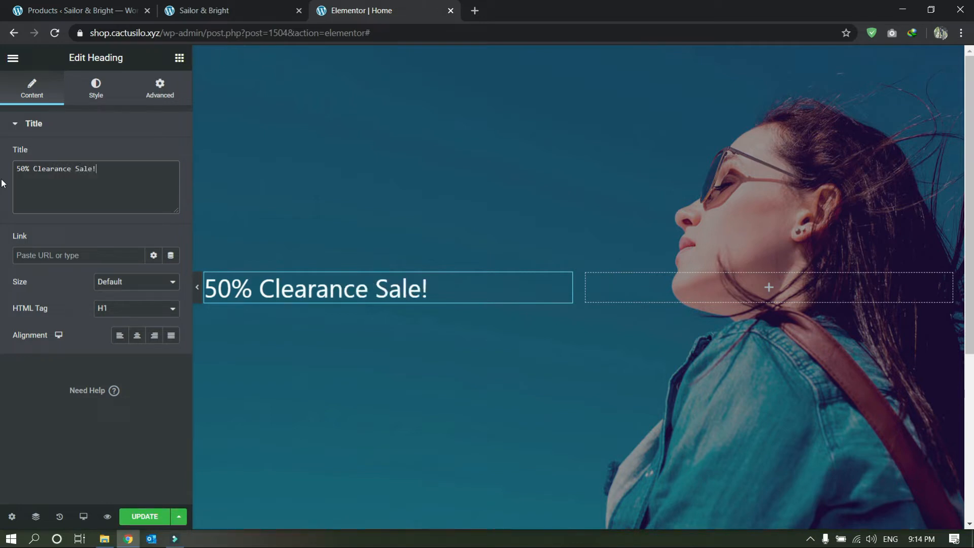
click(137, 335)
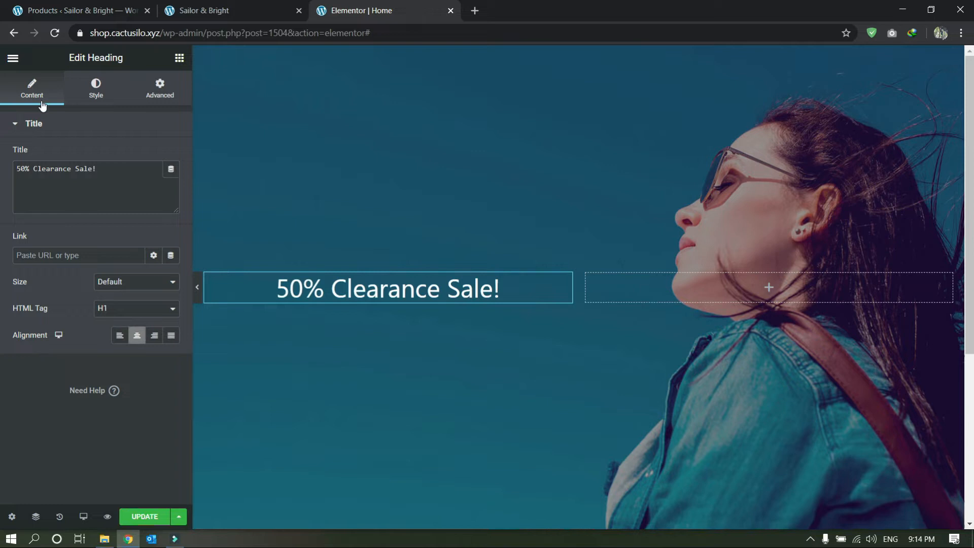
Set the heading's typography to weight 500 and size 51 px, and preview the page at full width
click(97, 89)
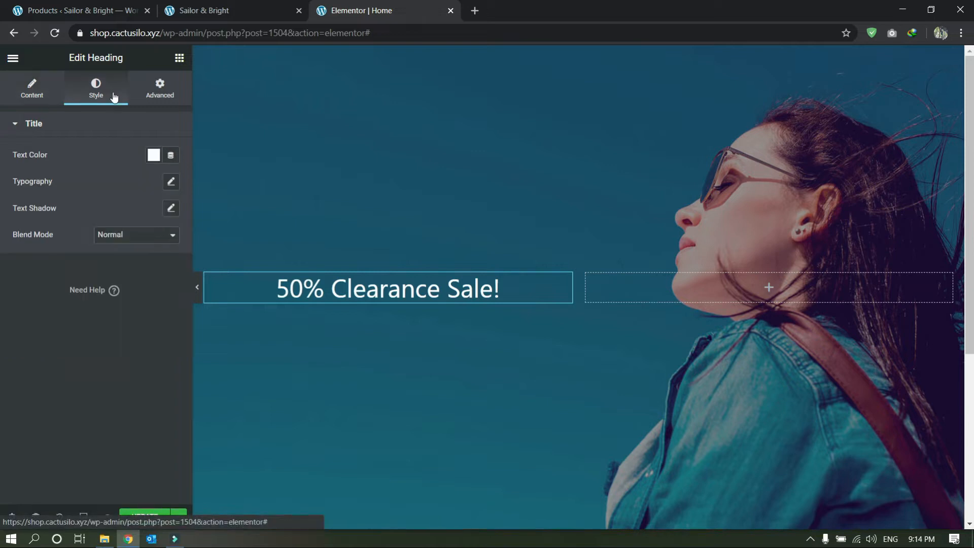
click(172, 181)
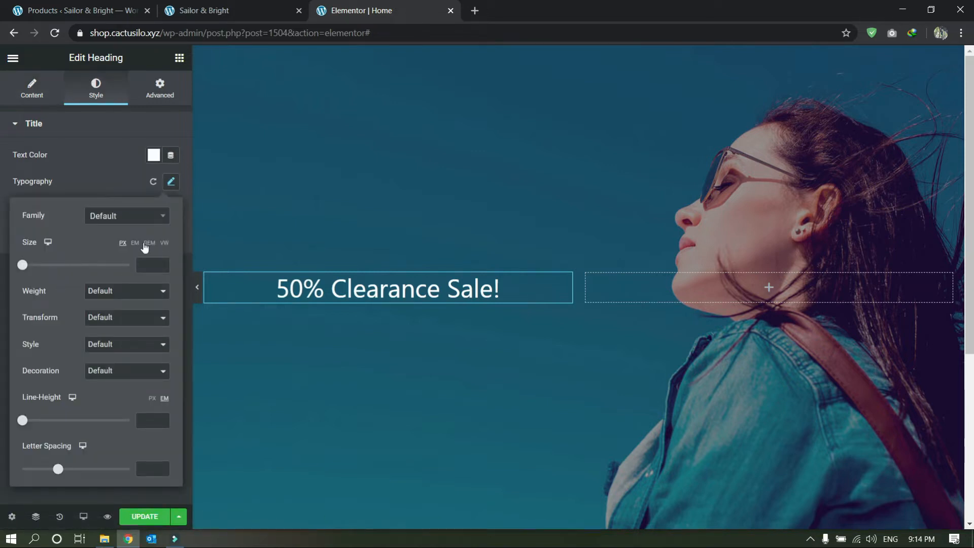
click(114, 299)
click(102, 345)
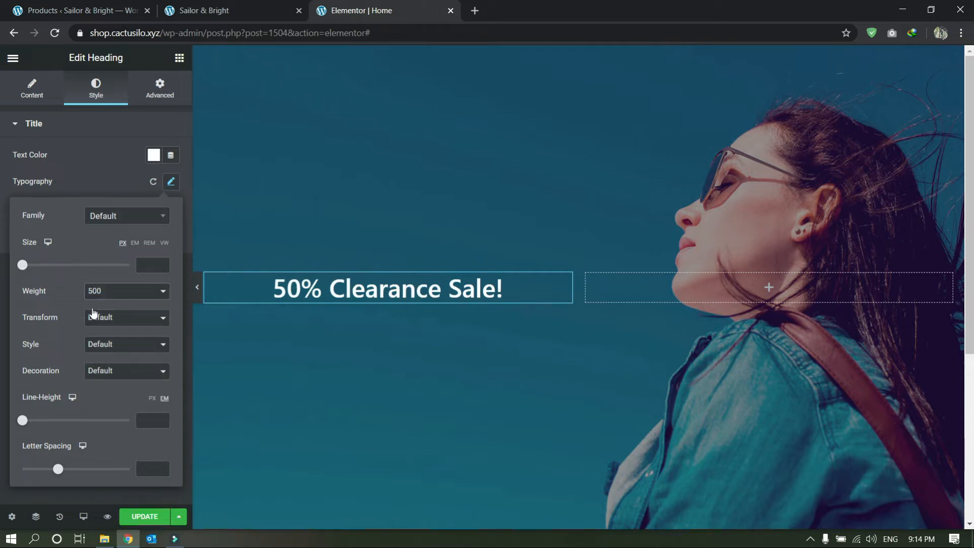
drag(27, 268, 54, 274)
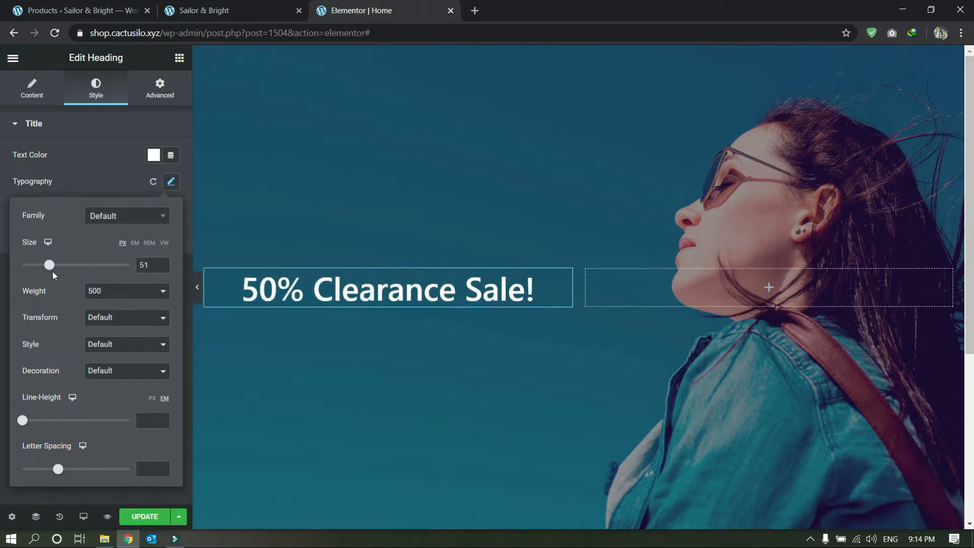
click(197, 287)
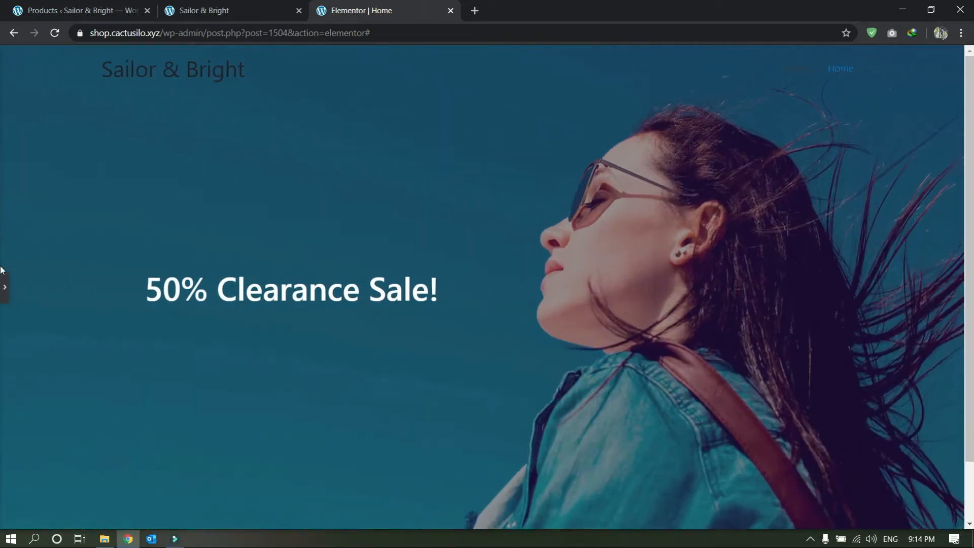
click(4, 291)
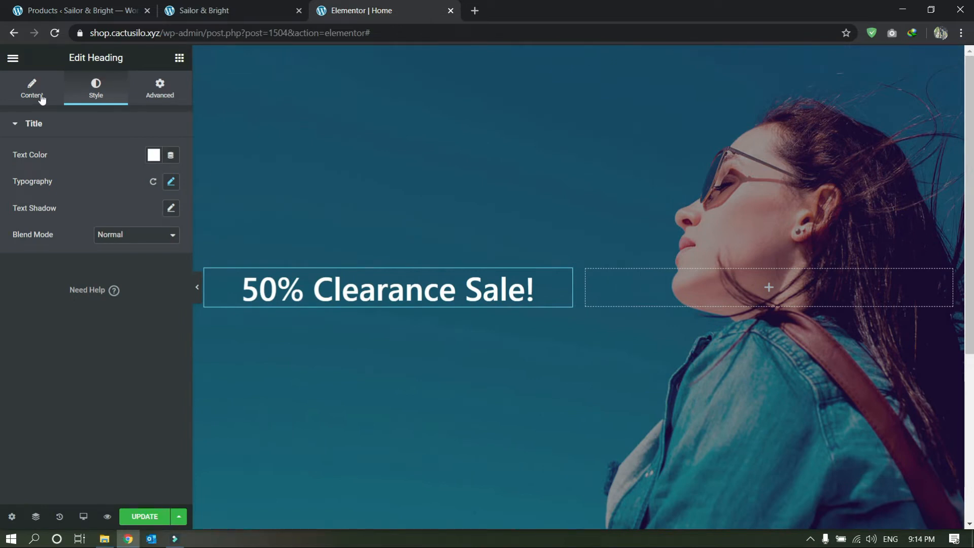
Set the hero section's content width to Full Width and preview the layout
click(42, 99)
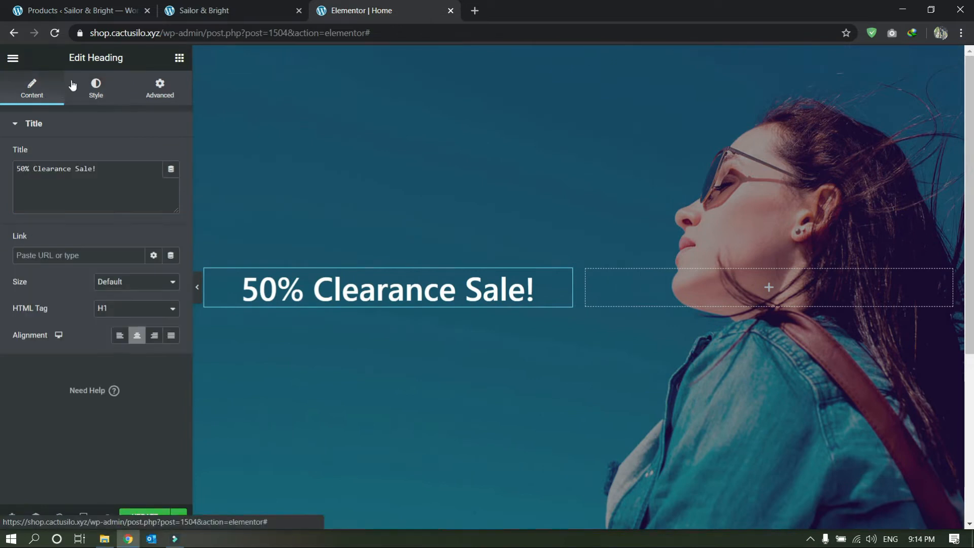
click(197, 287)
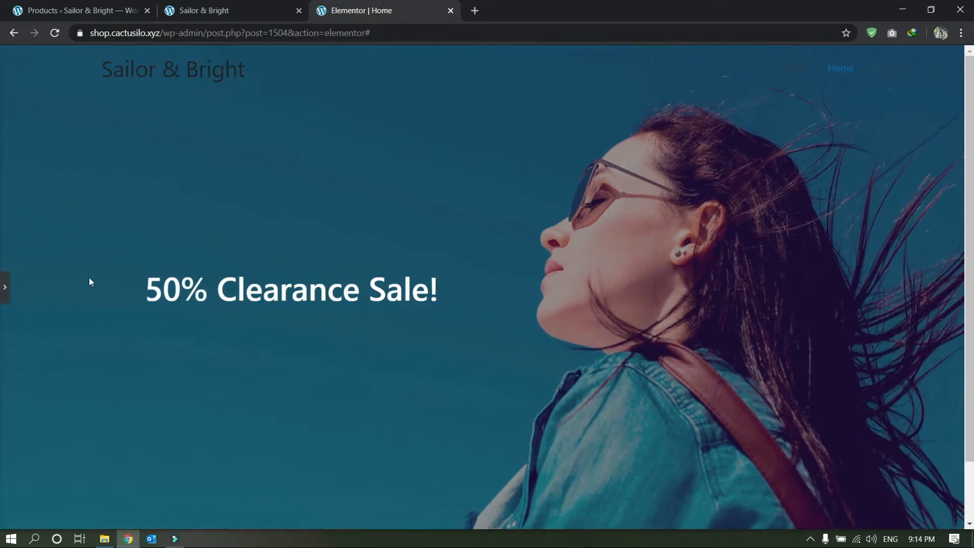
click(4, 290)
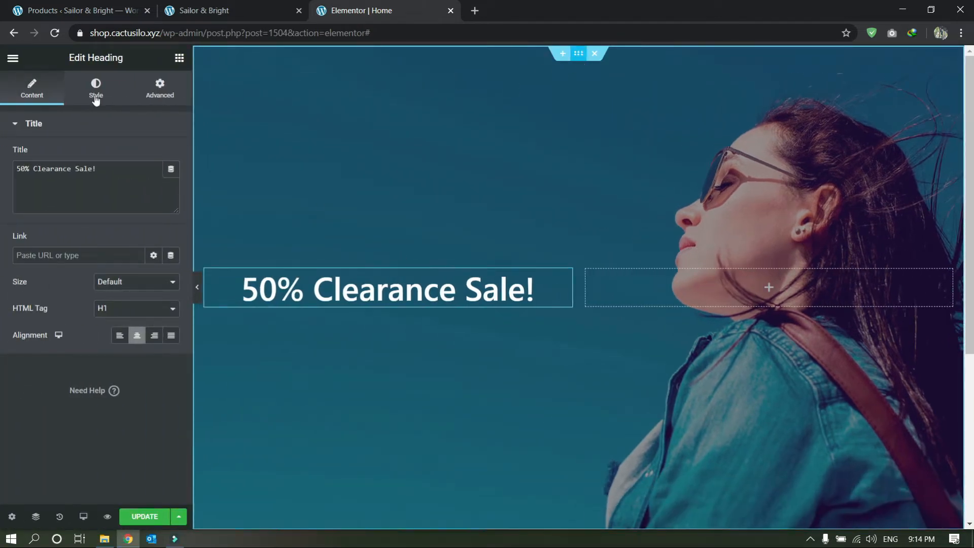
click(35, 97)
click(114, 208)
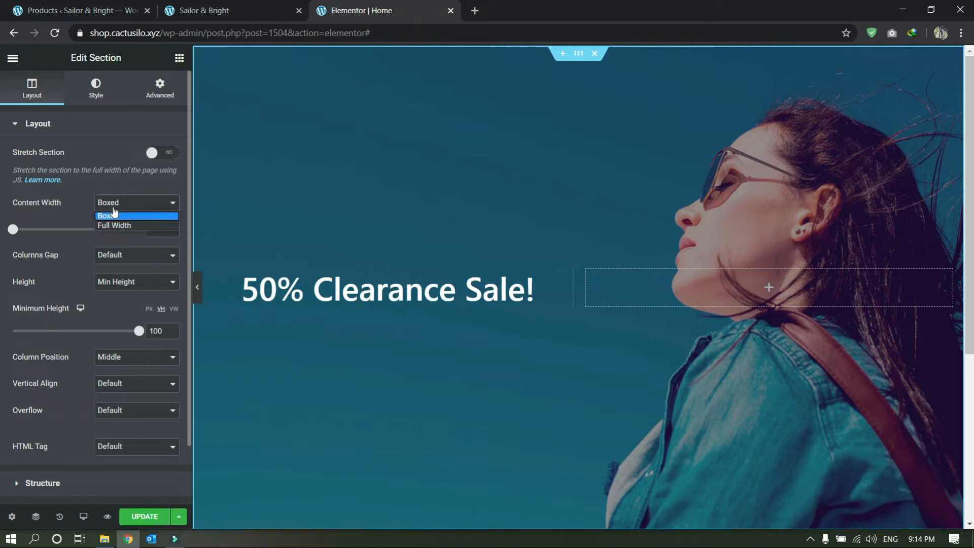
click(114, 225)
click(198, 286)
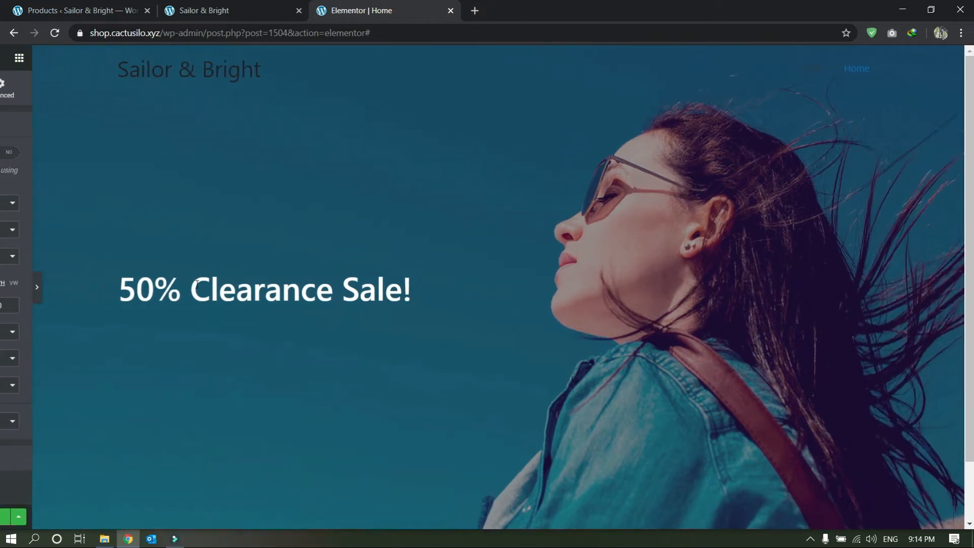
click(5, 287)
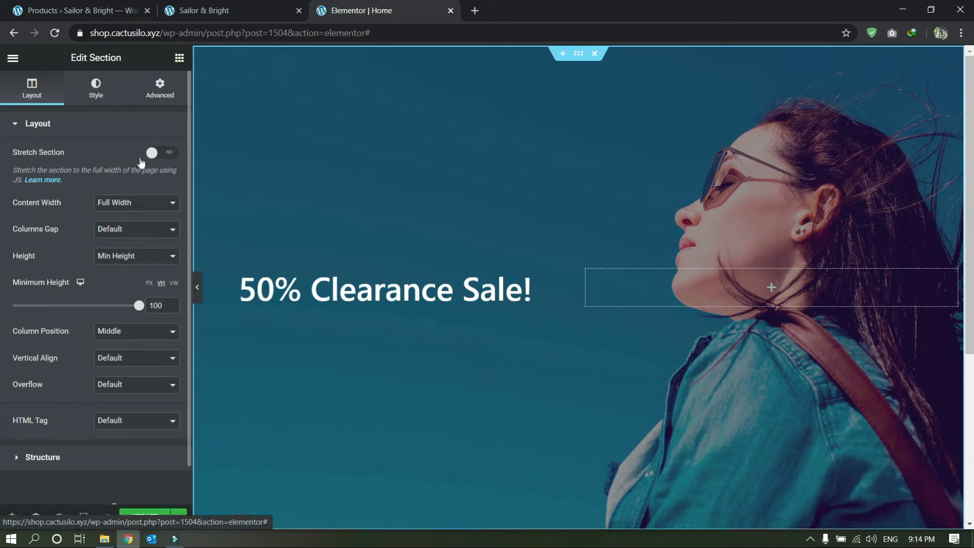
Find the Countdown widget, place it below the heading in the first column, and preview it
click(11, 59)
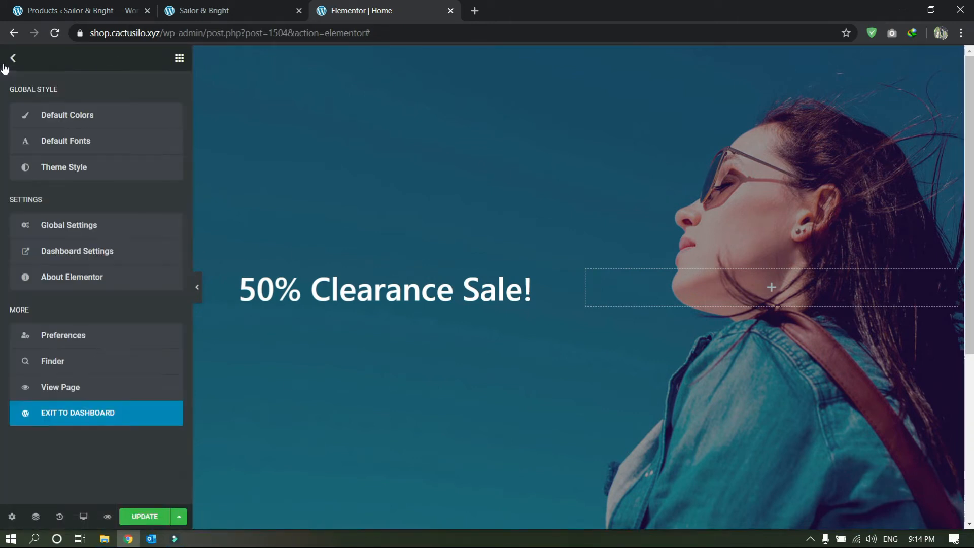
click(14, 59)
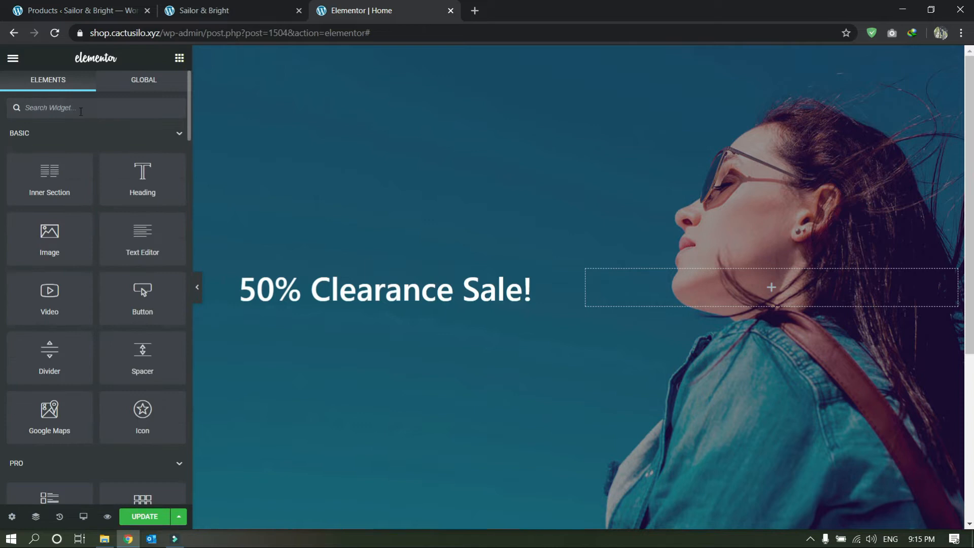
text(count)
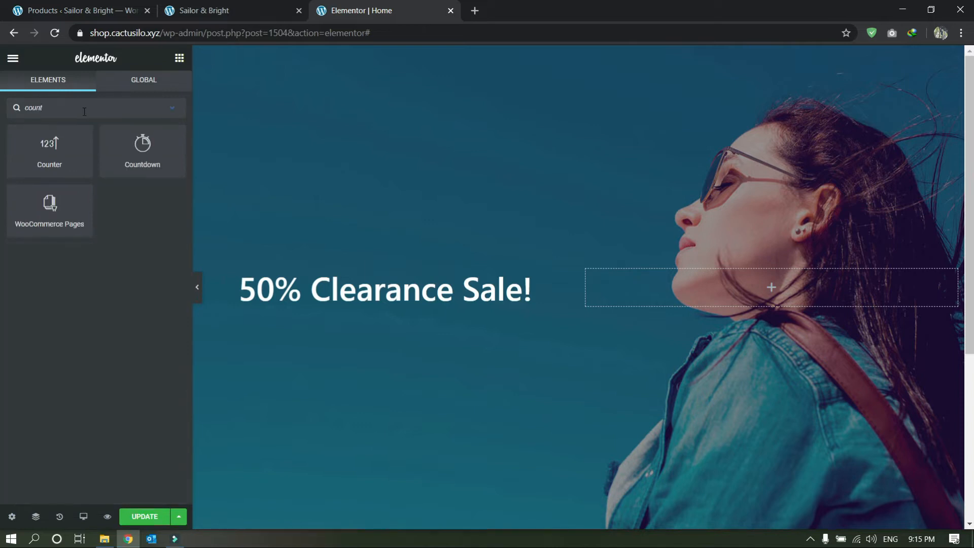
drag(143, 138, 343, 315)
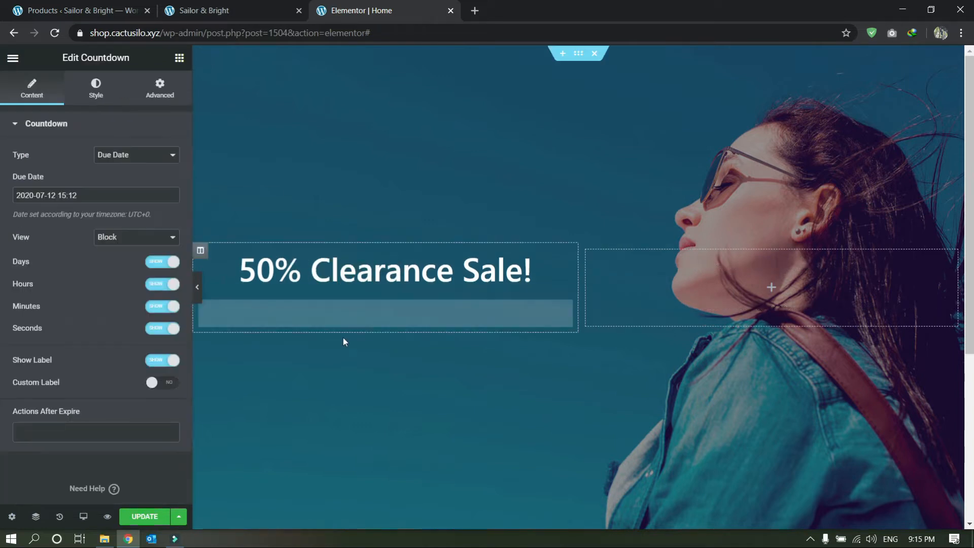
click(197, 288)
click(4, 288)
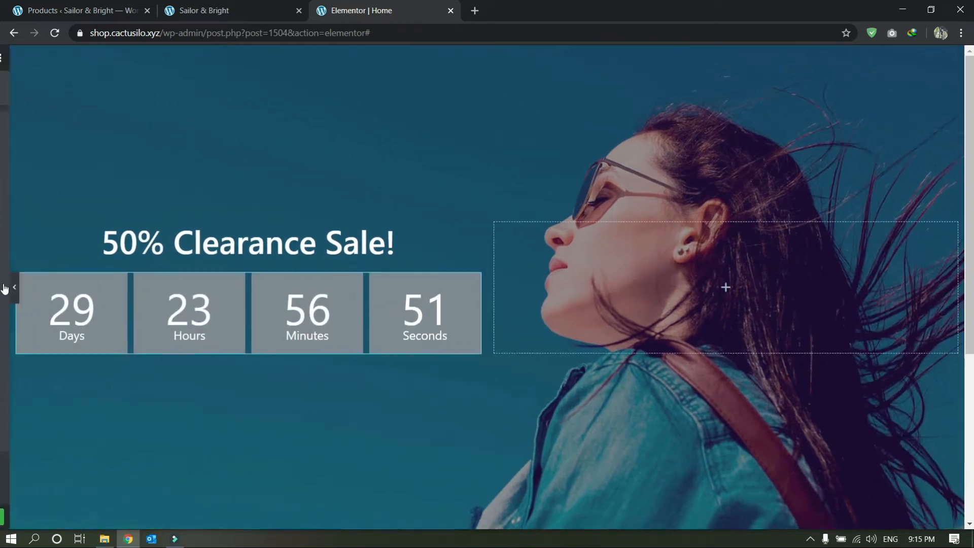
Hide the days in the countdown and keep its view set to Block
click(156, 261)
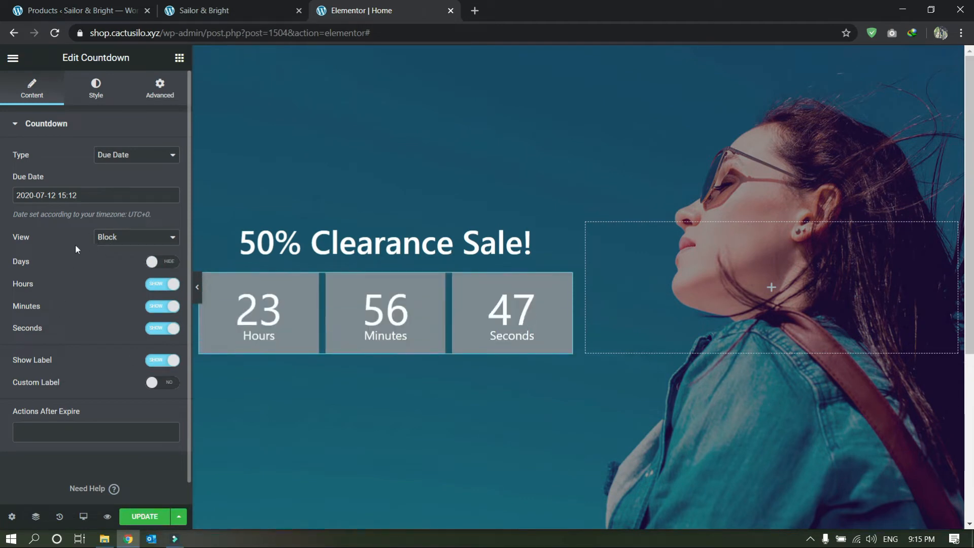
click(119, 241)
click(112, 250)
Make the background color of the countdown boxes fully transparent and preview the result
click(96, 90)
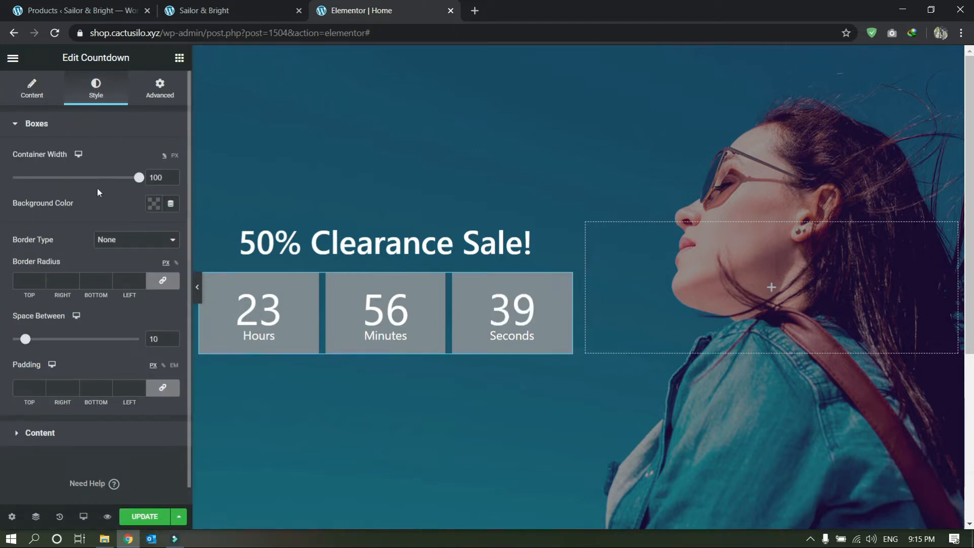
click(154, 203)
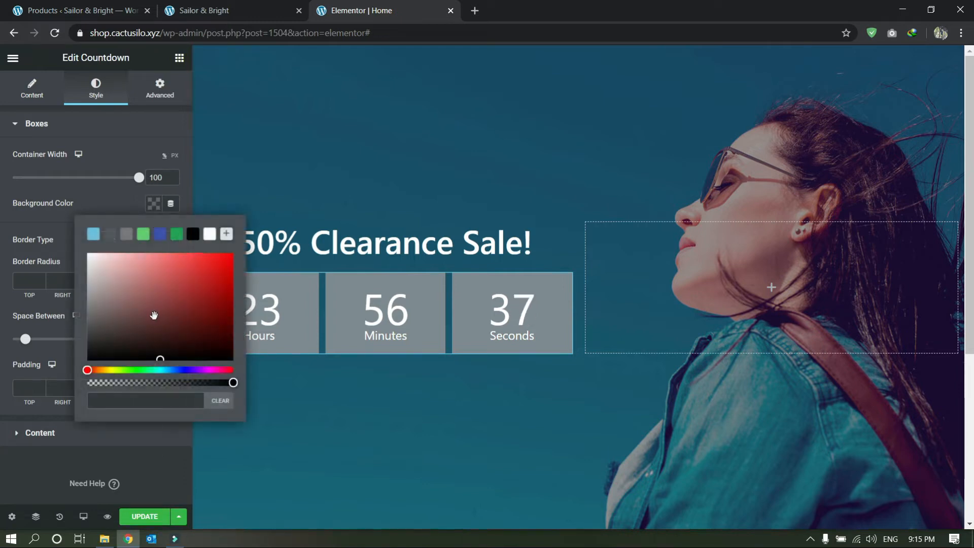
drag(233, 382, 87, 383)
click(5, 483)
click(199, 286)
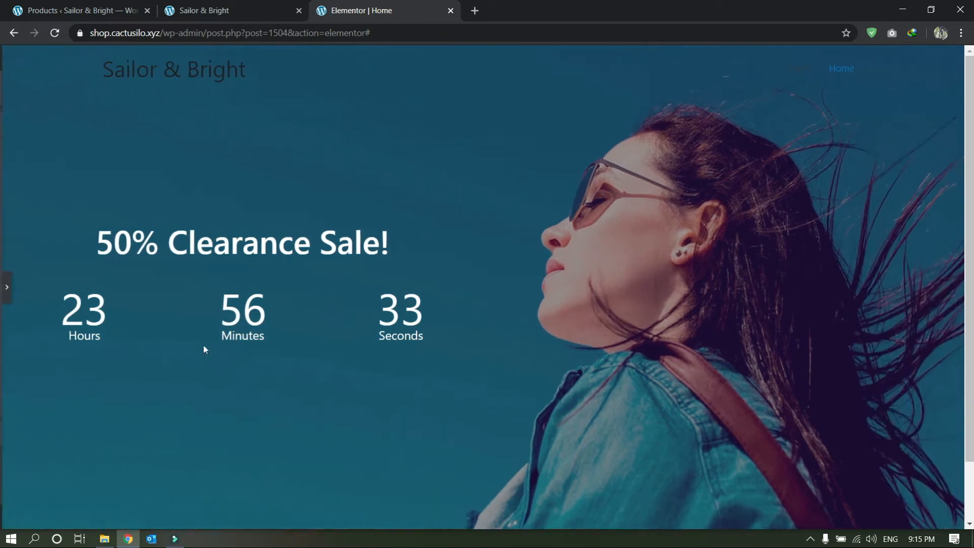
click(5, 286)
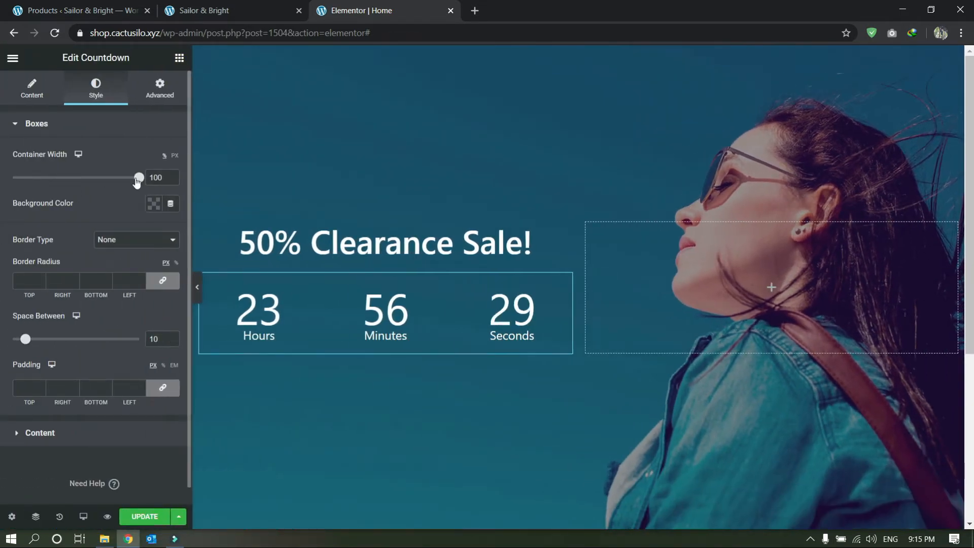
Reduce the countdown's container width to 72% and preview the result
drag(137, 180, 102, 180)
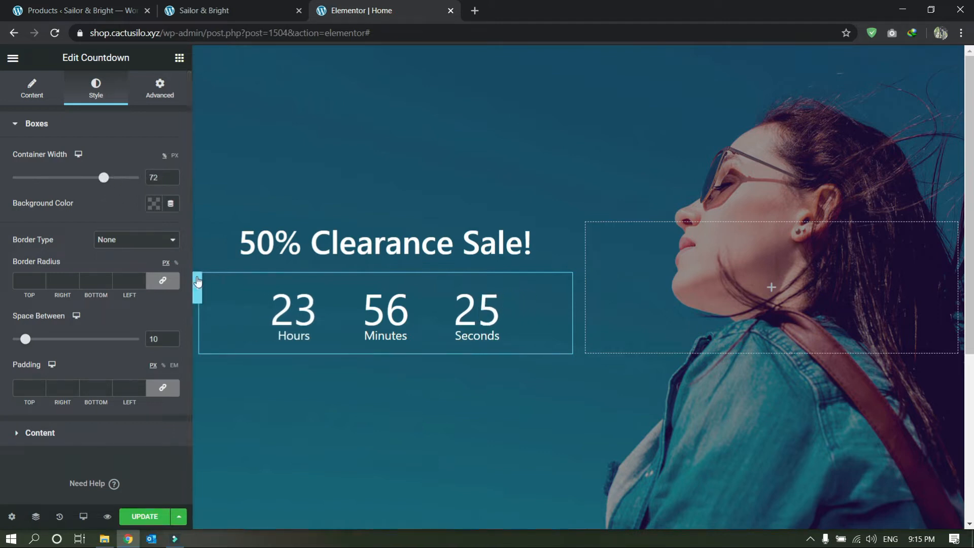
click(196, 278)
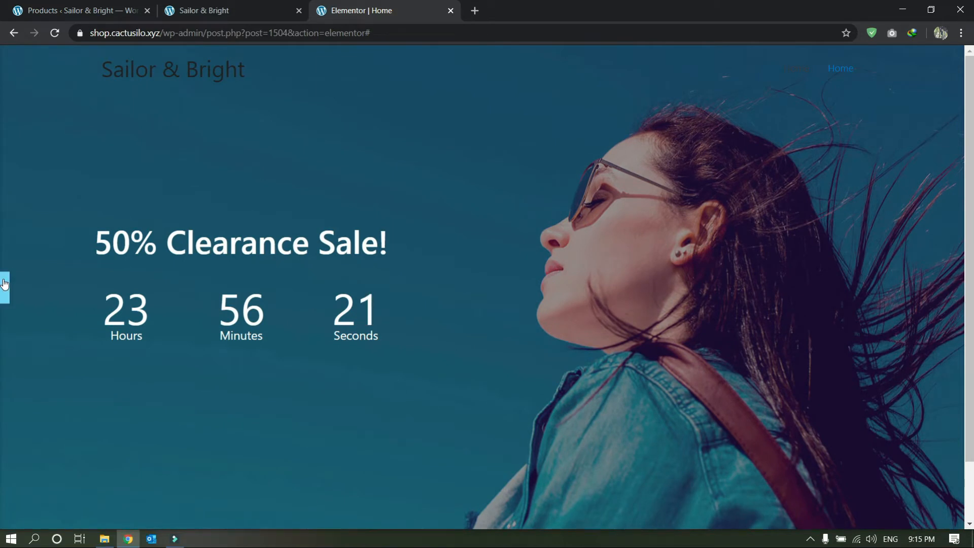
click(4, 284)
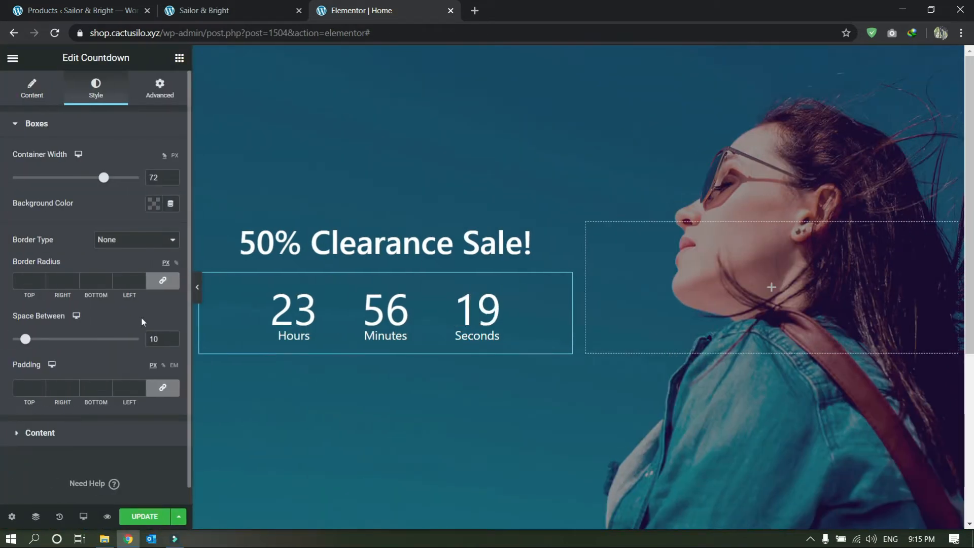
Give the countdown boxes a solid border 1 px wide on all sides and preview it
click(124, 240)
click(120, 263)
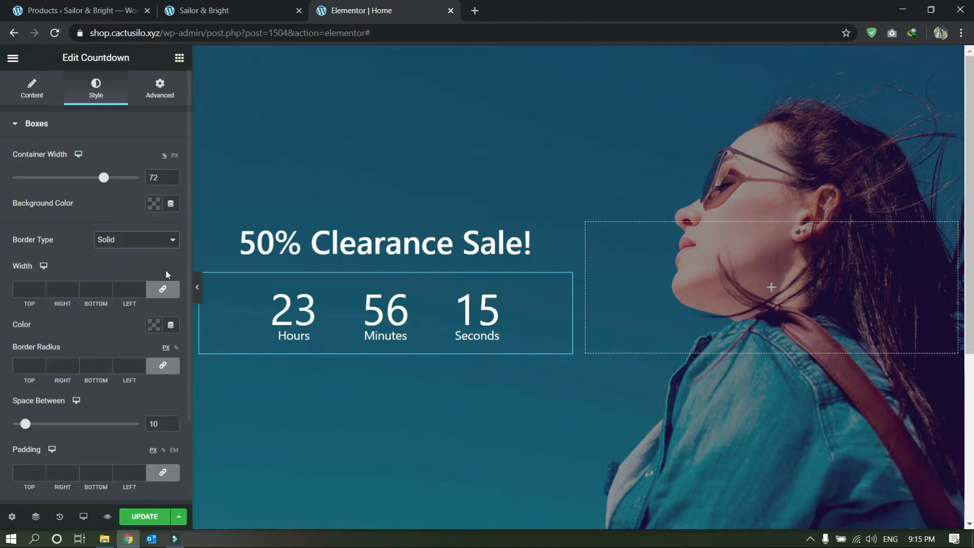
click(41, 287)
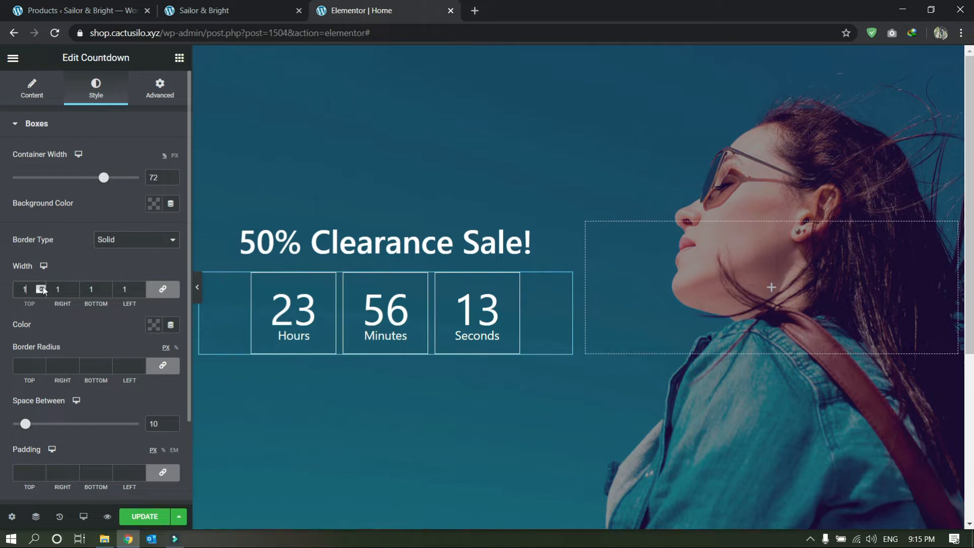
click(197, 294)
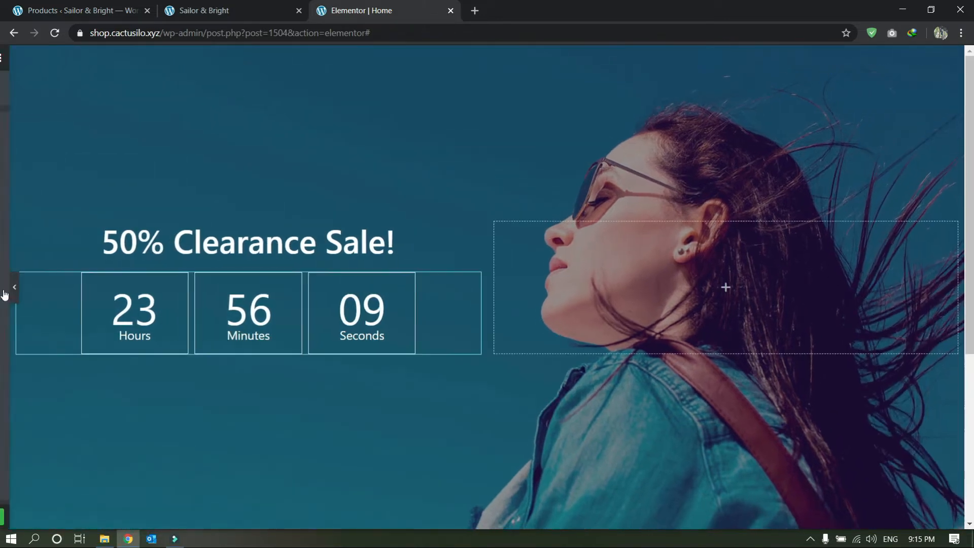
click(4, 285)
Set the border color of the countdown boxes to white (#FFFFFF)
click(153, 324)
click(73, 349)
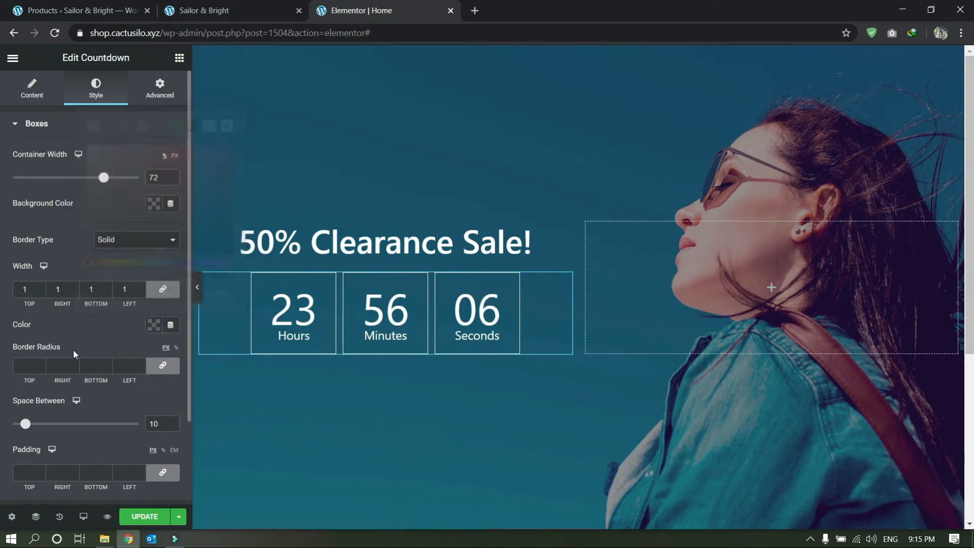
click(155, 326)
drag(165, 209, 46, 104)
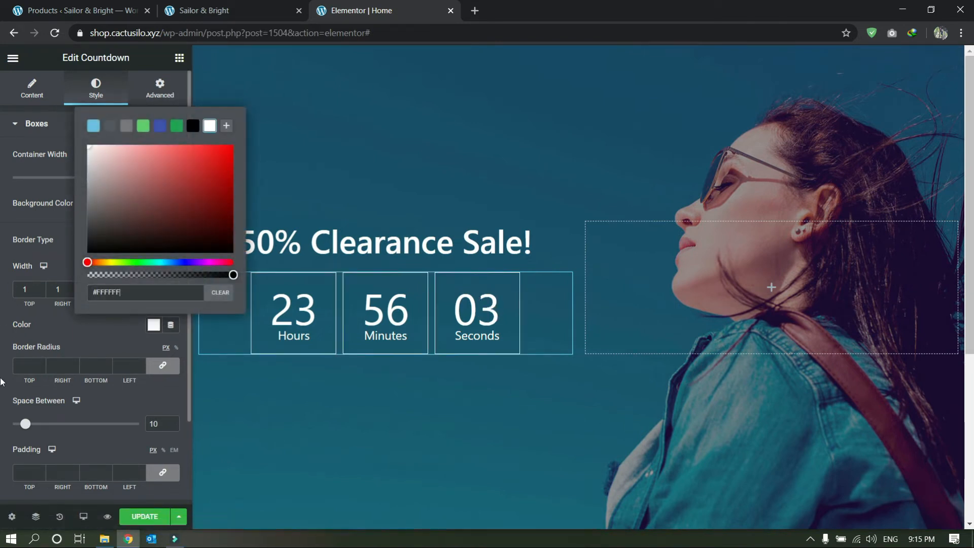
click(38, 352)
Round the countdown boxes with a border radius of 19 px on all corners and preview the page
click(41, 366)
text(19)
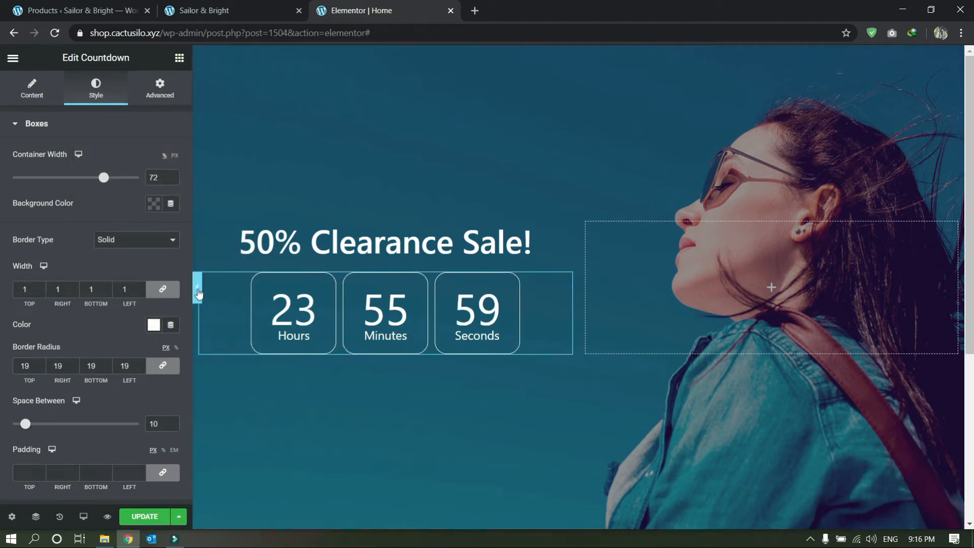
click(198, 288)
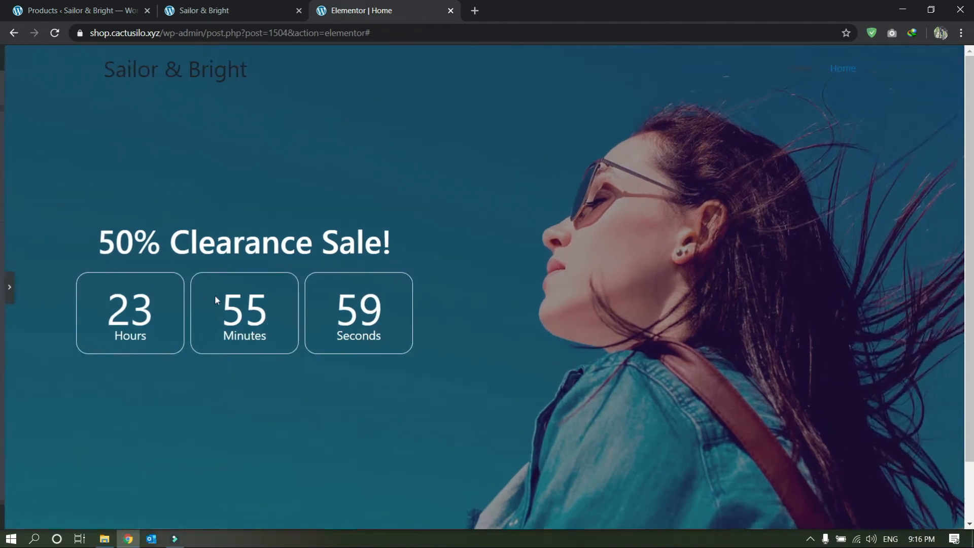
Open the countdown's content style settings for its digits and labels
click(5, 290)
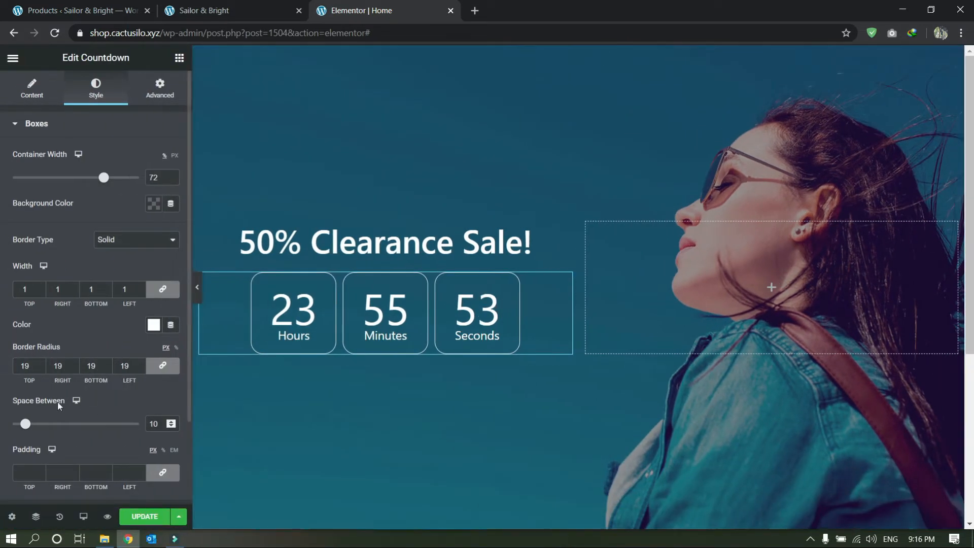
scroll(96, 420, down, 2)
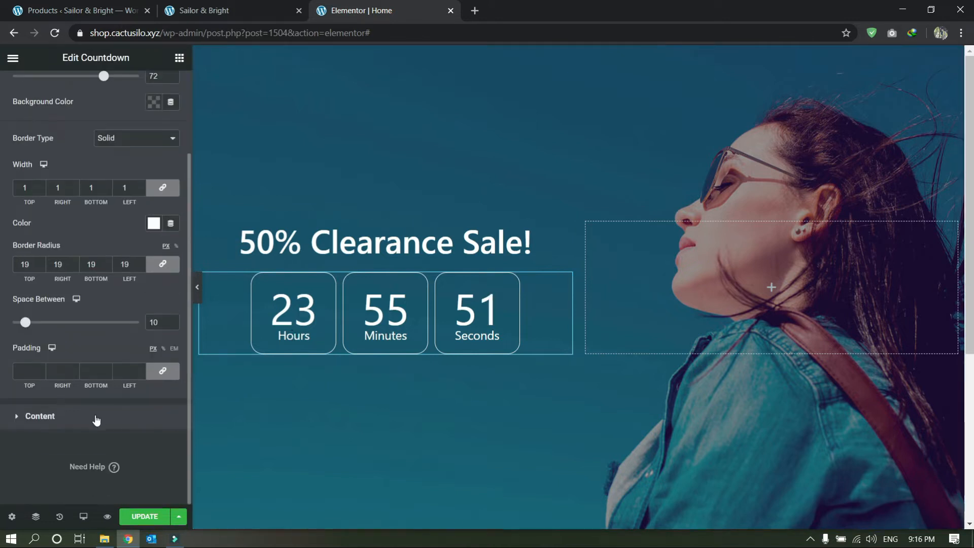
click(77, 414)
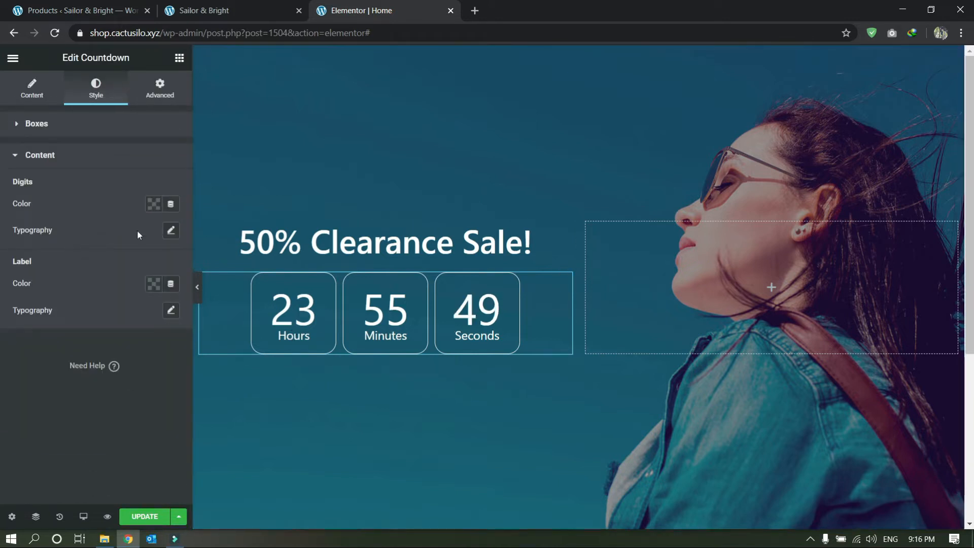
Try a font weight of 300 on the countdown digits and set it back to Default
click(171, 229)
click(102, 340)
click(101, 373)
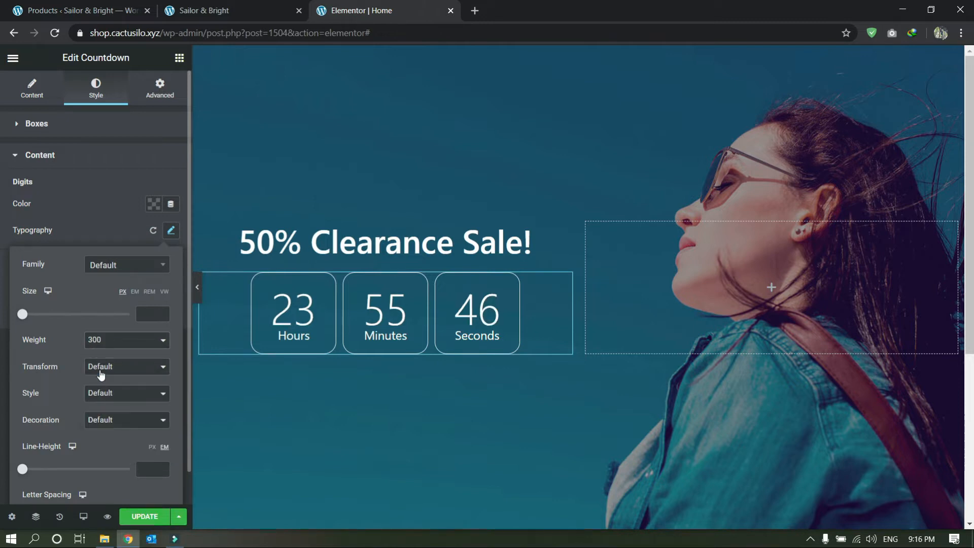
click(103, 341)
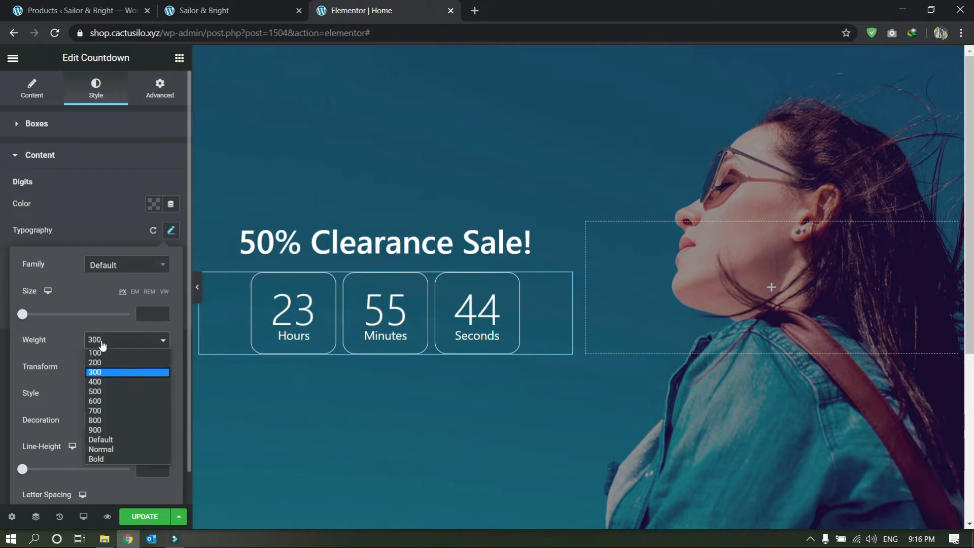
click(99, 439)
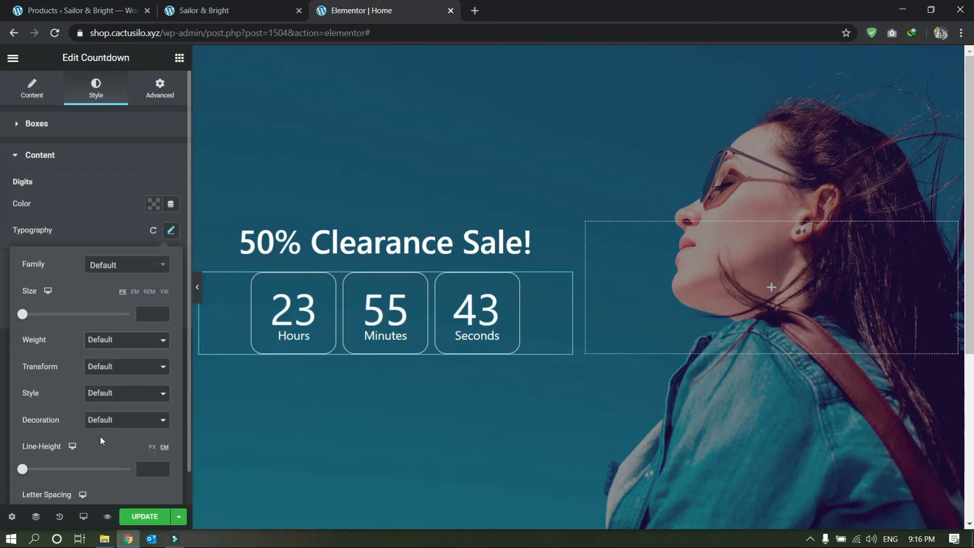
click(171, 230)
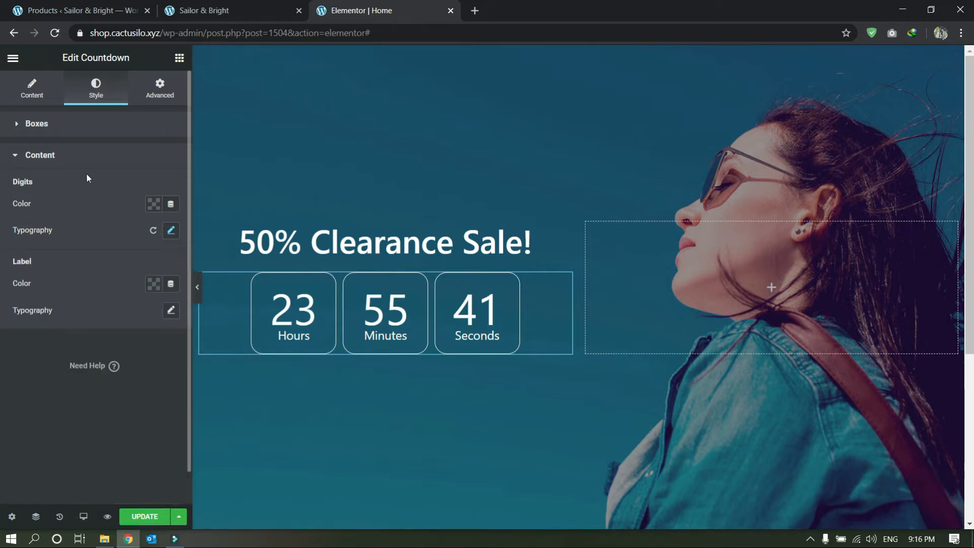
Set the font weight of the countdown's labels to 300
click(172, 311)
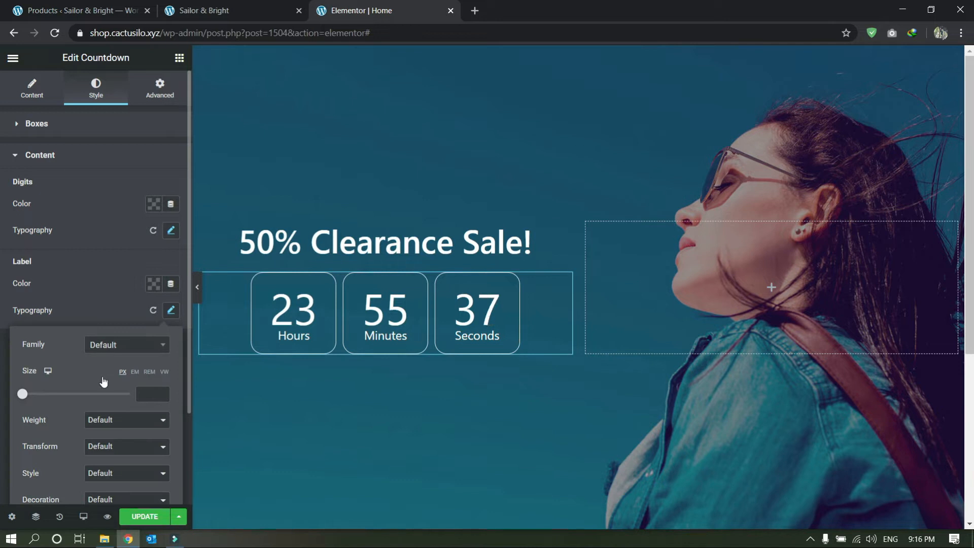
click(105, 348)
click(113, 388)
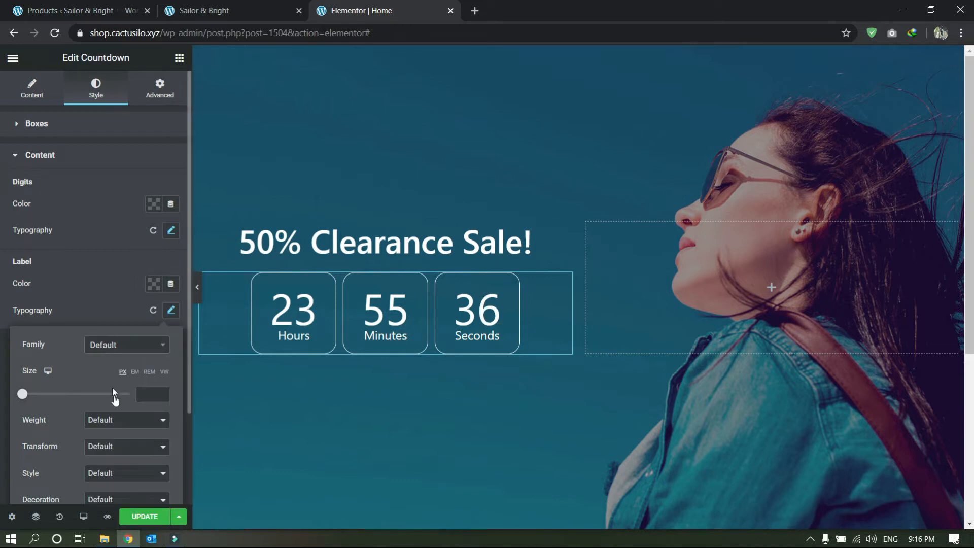
click(100, 421)
click(104, 329)
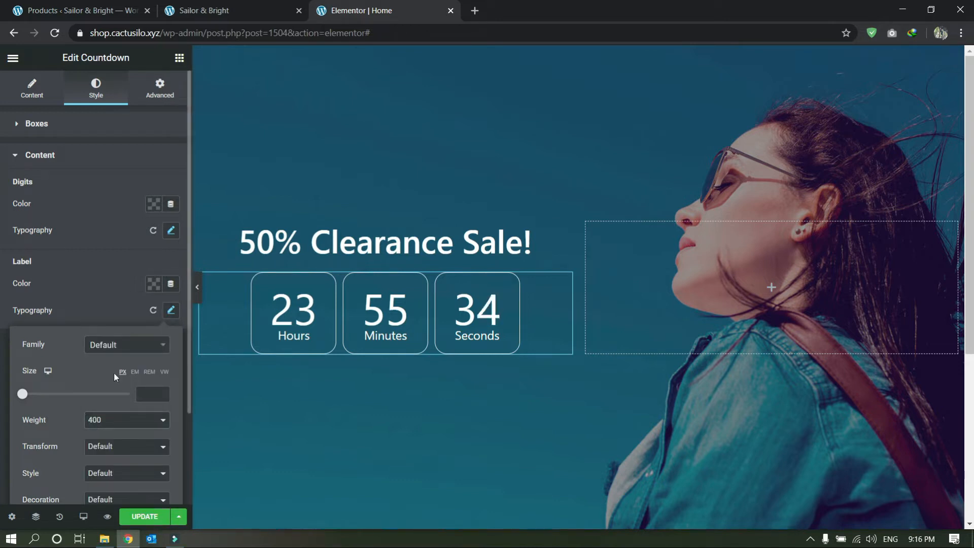
click(113, 420)
click(93, 315)
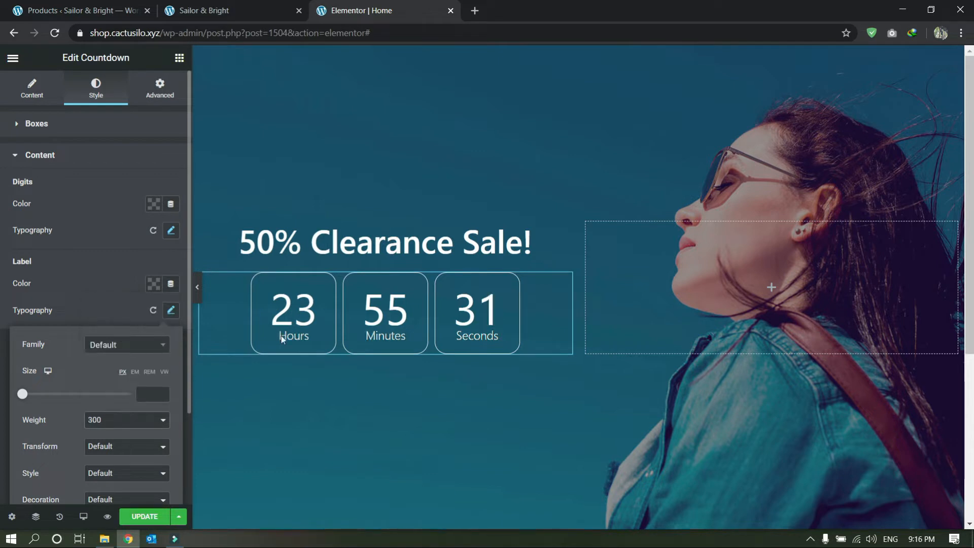
Set the countdown labels' font size to 15 px and line height to 1 em, and preview the page
scroll(66, 424, down, 2)
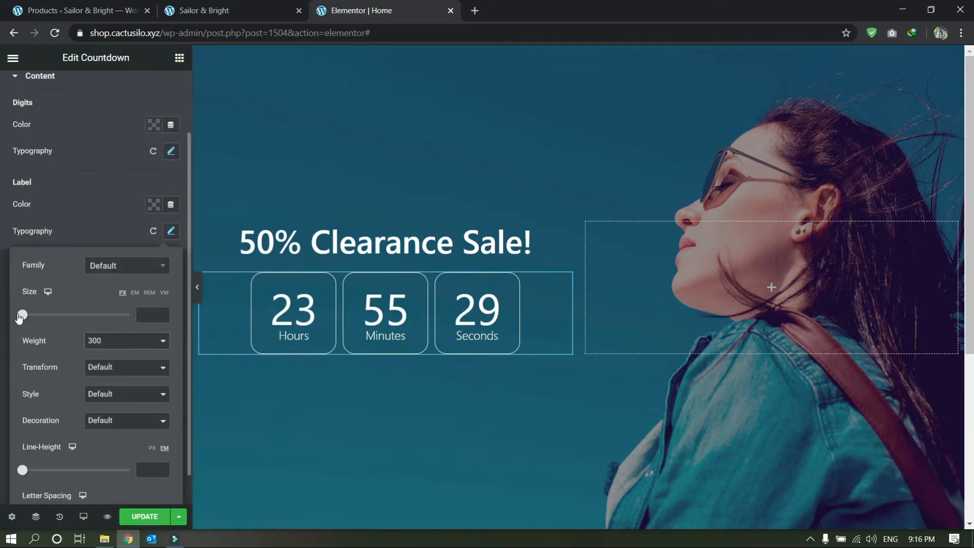
drag(21, 319, 31, 321)
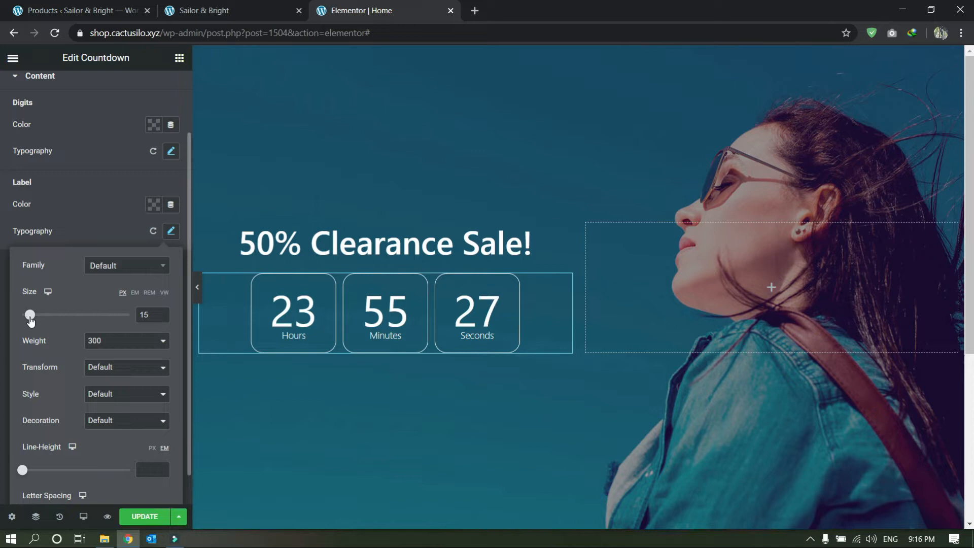
drag(22, 471, 35, 473)
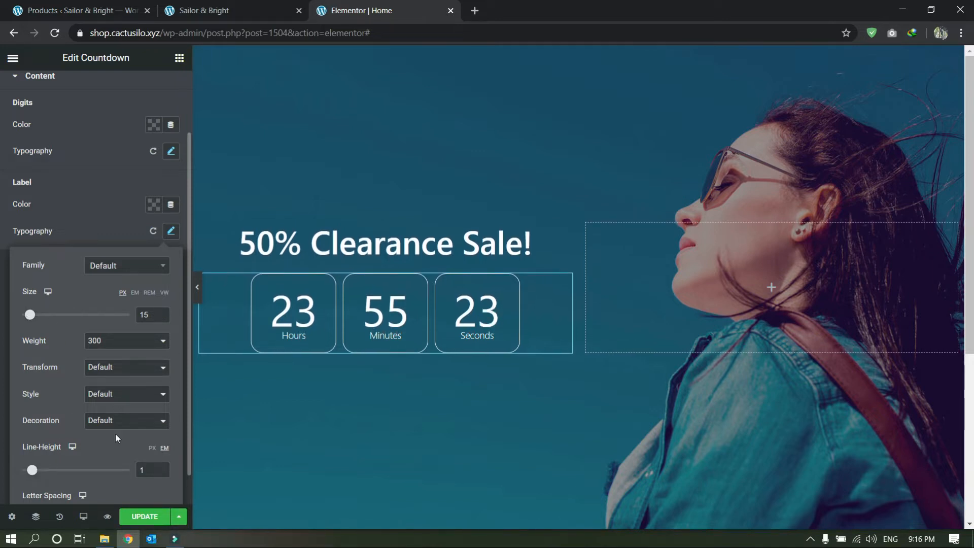
scroll(79, 470, down, 1)
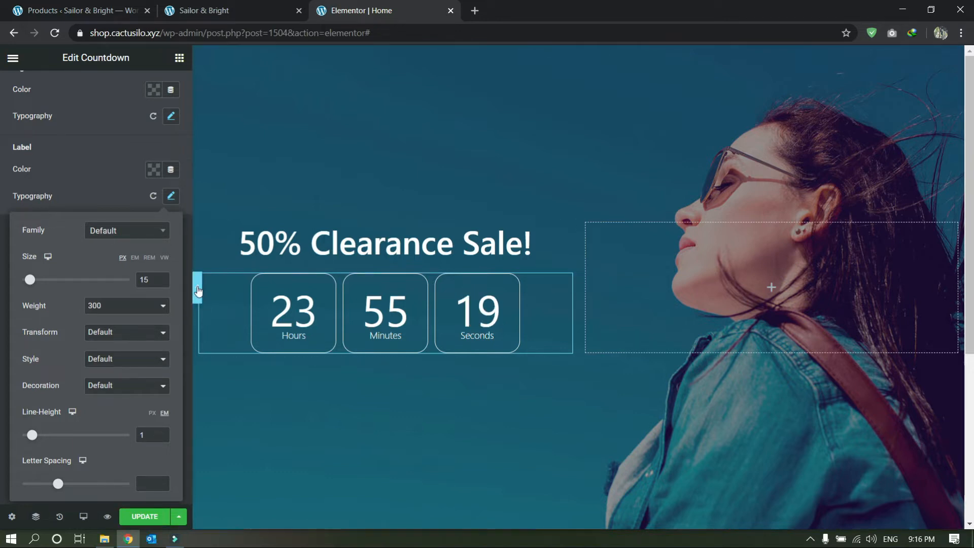
click(198, 287)
click(5, 287)
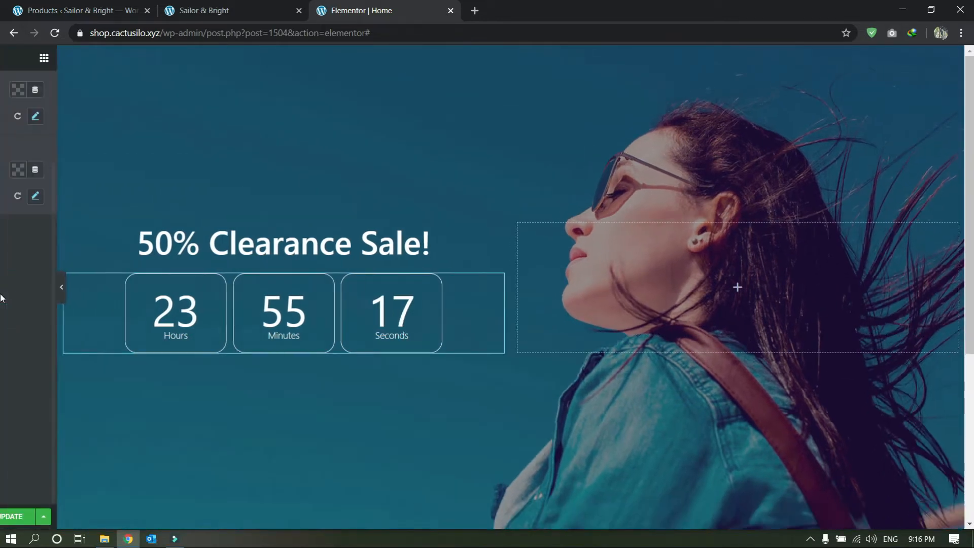
Add a Button widget directly below the countdown and center it in its column
click(12, 58)
click(13, 58)
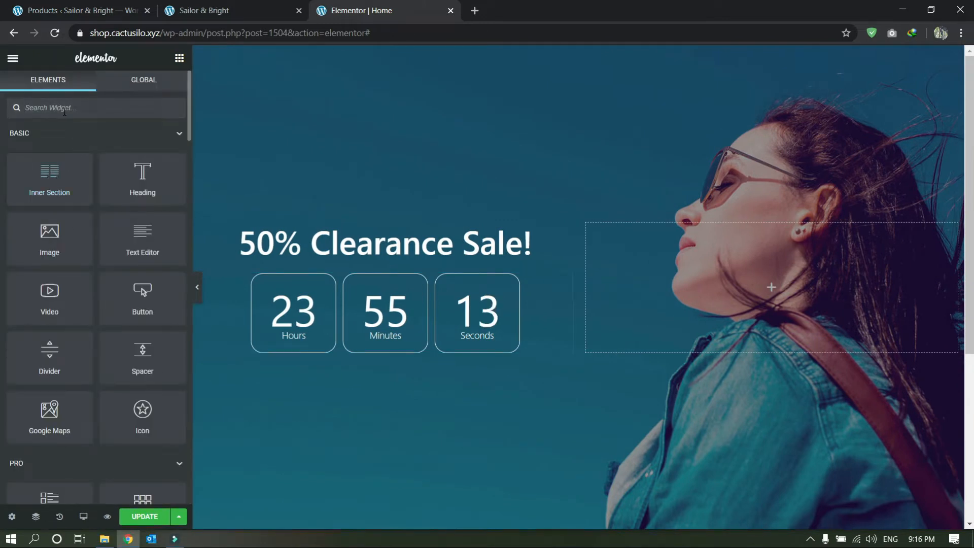
text(butt)
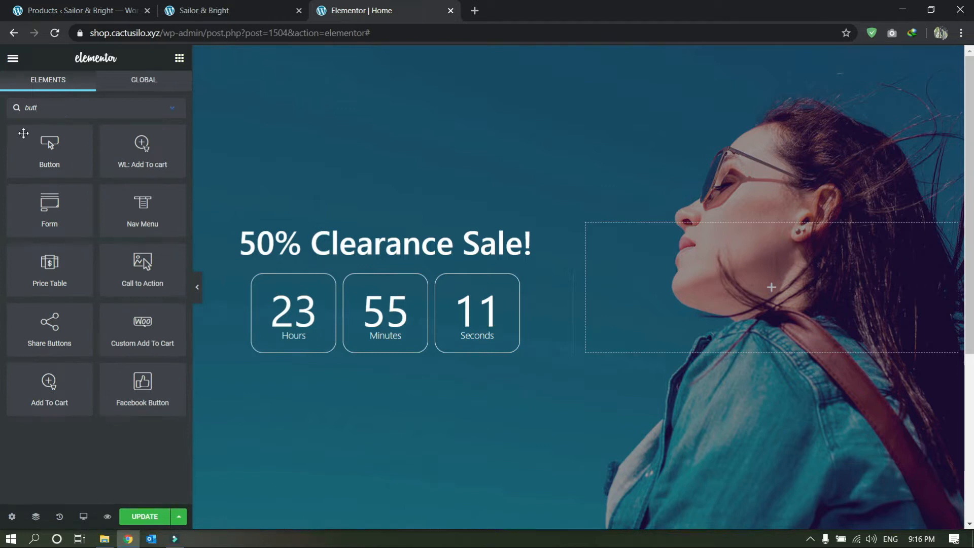
drag(65, 163, 360, 349)
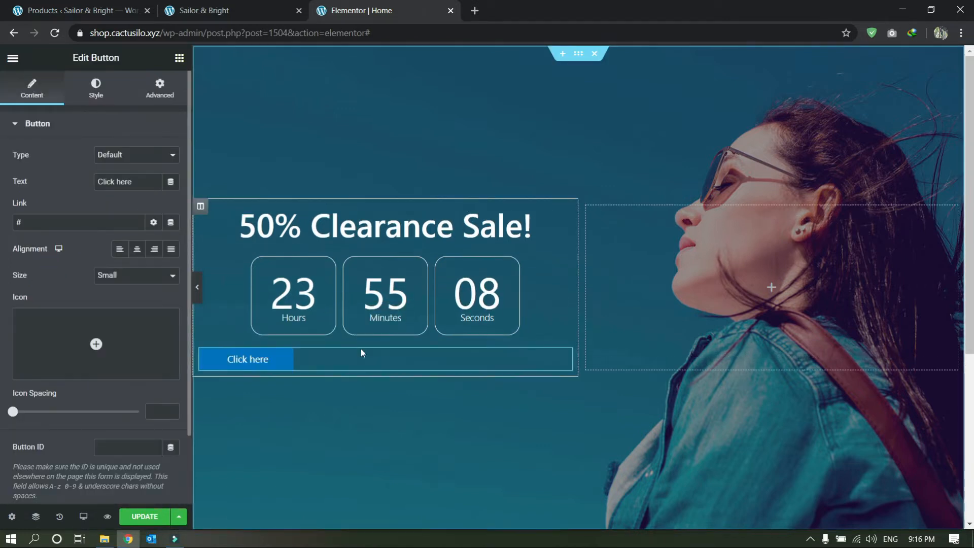
click(137, 249)
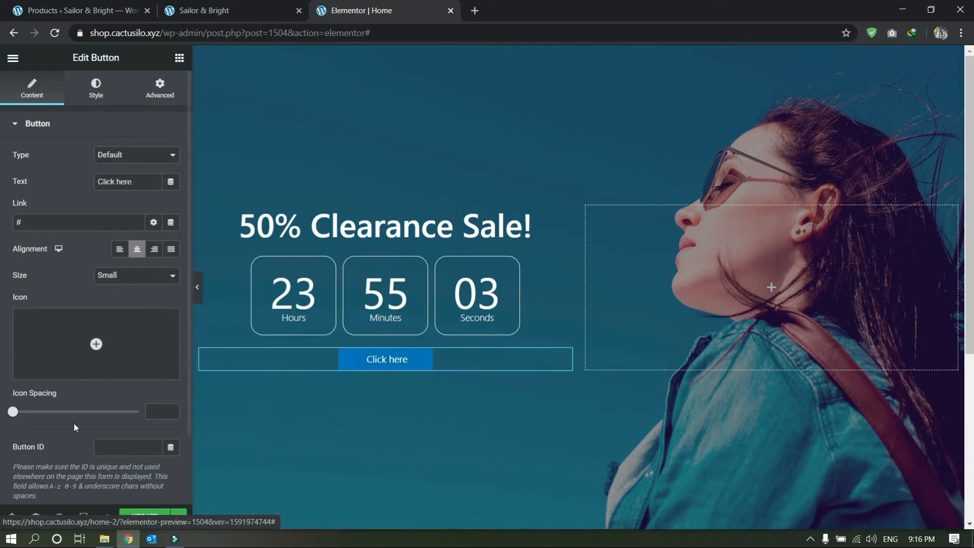
Set the new button's text to "Check Out!" and its size to Medium
click(127, 177)
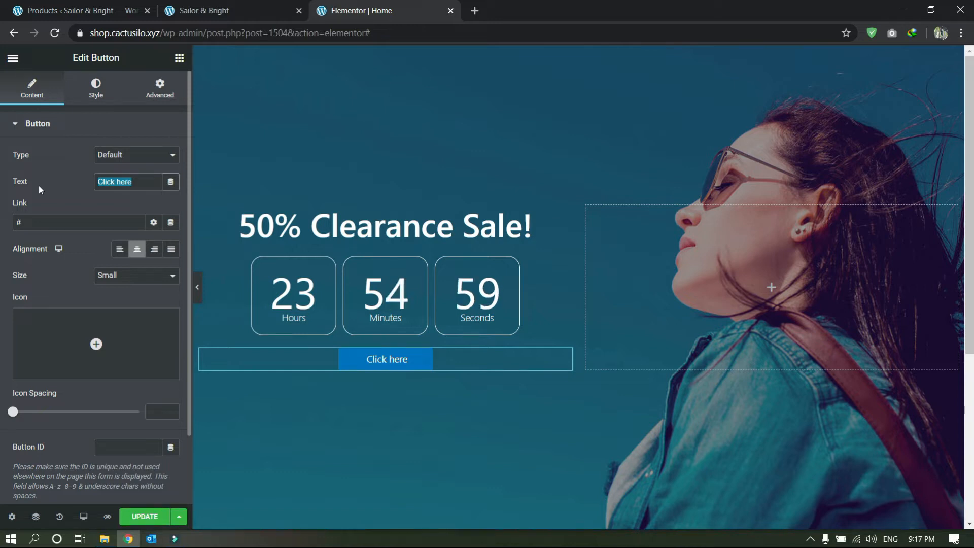
text(Check)
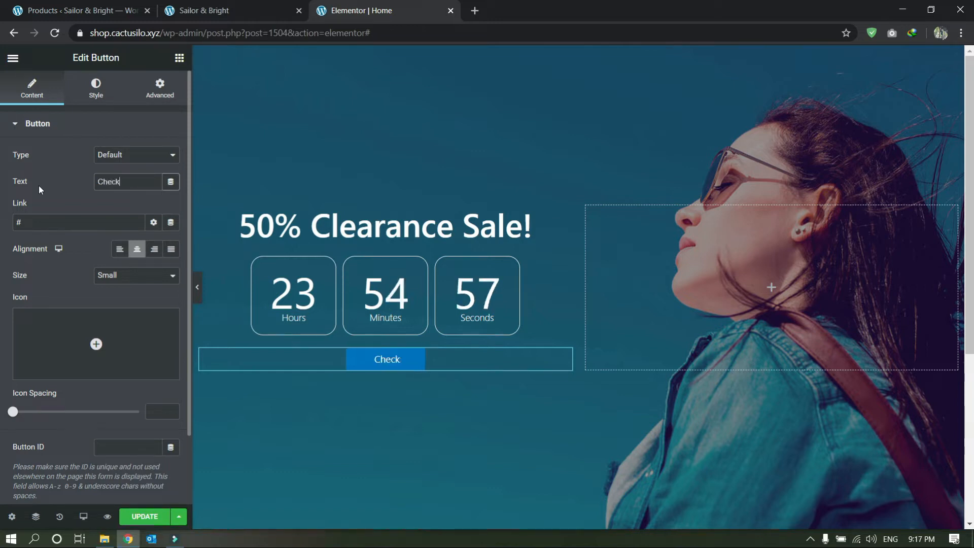
text( Out!)
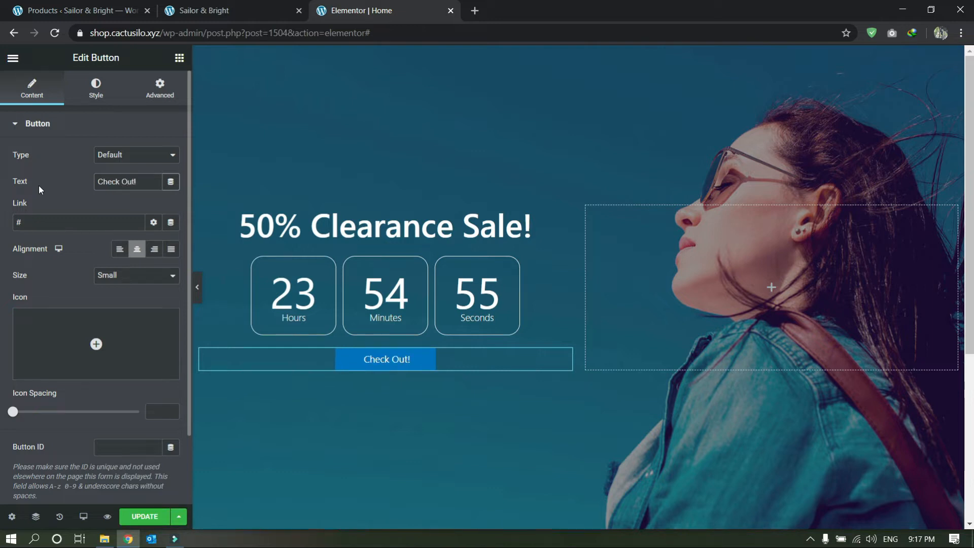
click(135, 275)
click(116, 310)
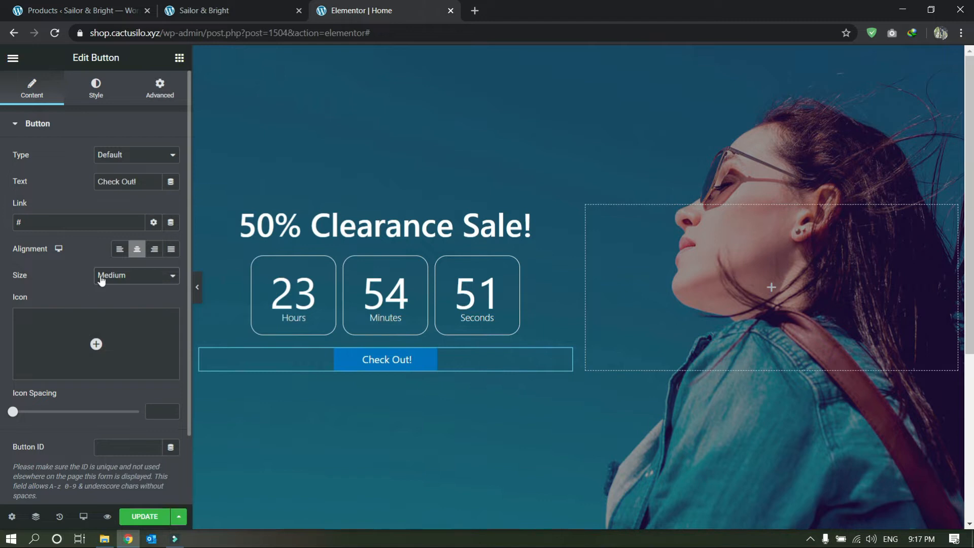
click(92, 221)
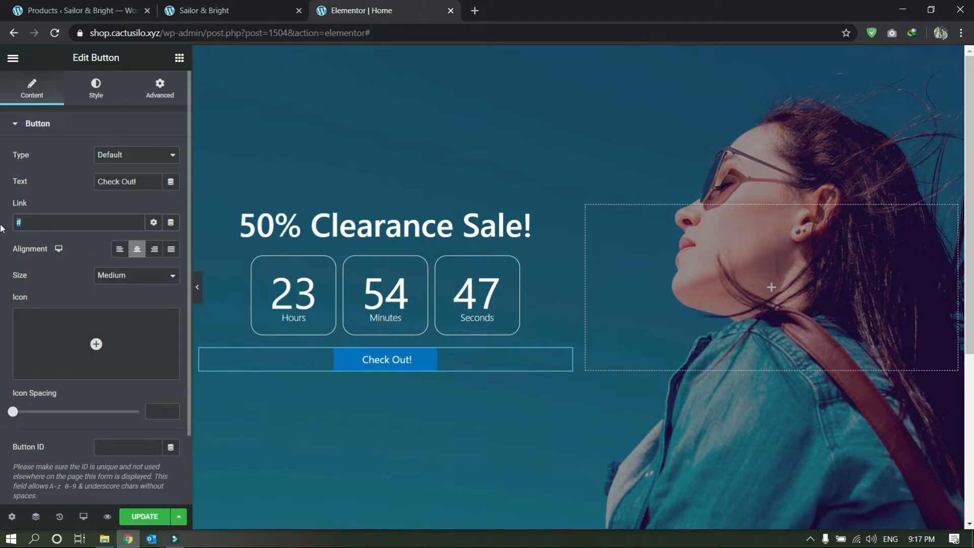
Make the button's background transparent with the color #02010100
click(96, 88)
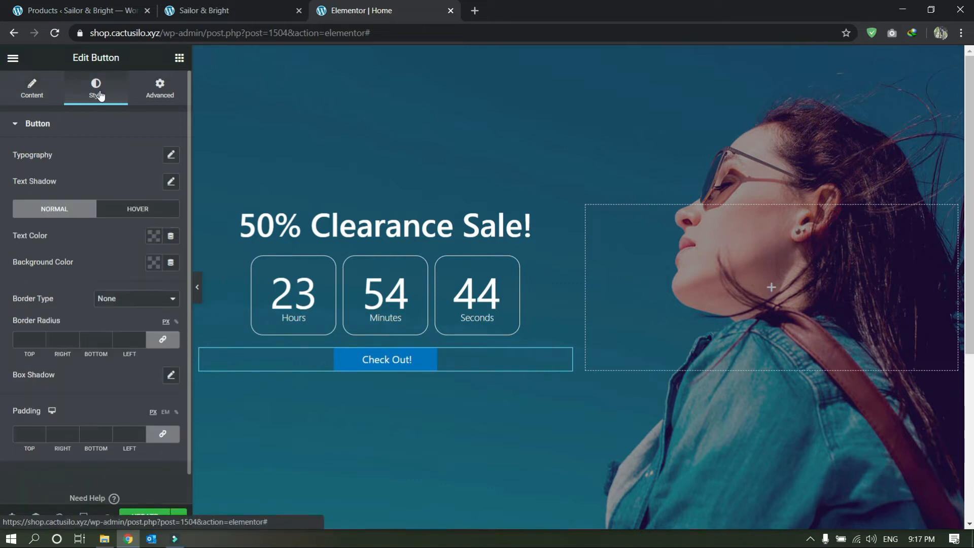
click(156, 264)
key(BackSpace)
key(BackSpace)
text(00)
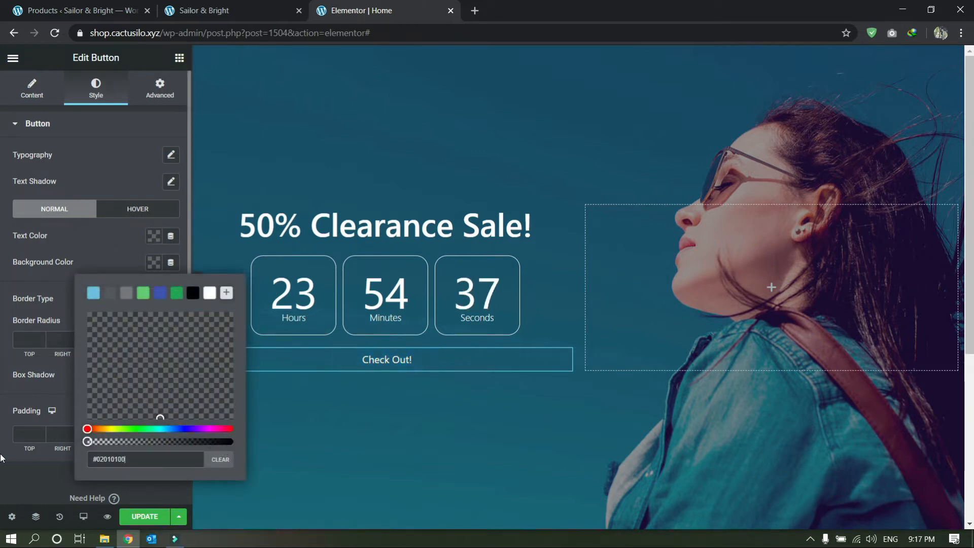
click(2, 481)
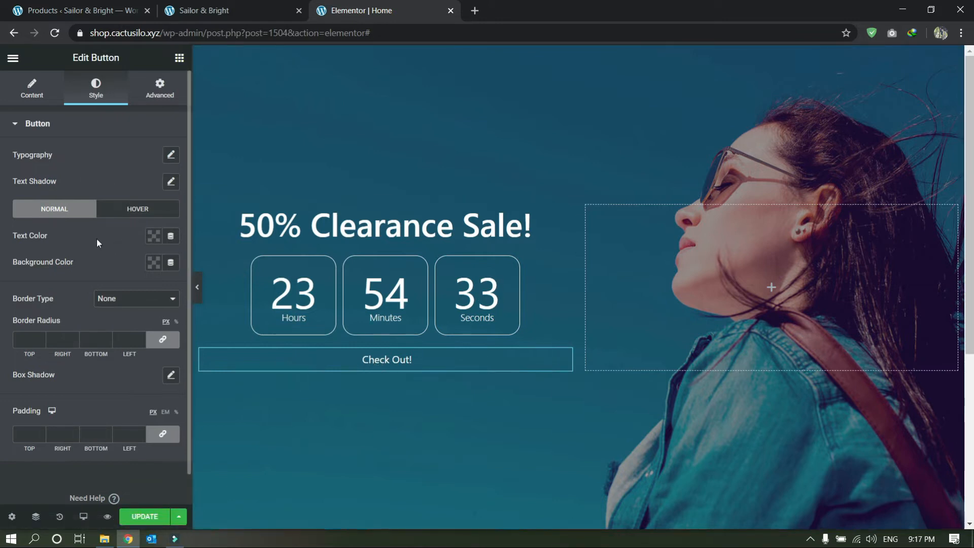
Enlarge the button's text to a font size of about 38 px
click(171, 155)
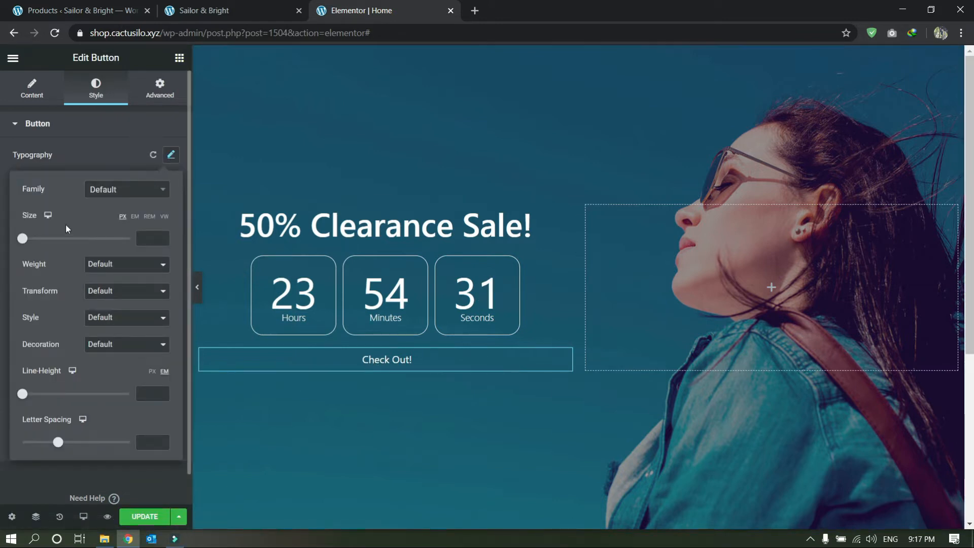
drag(22, 239, 42, 238)
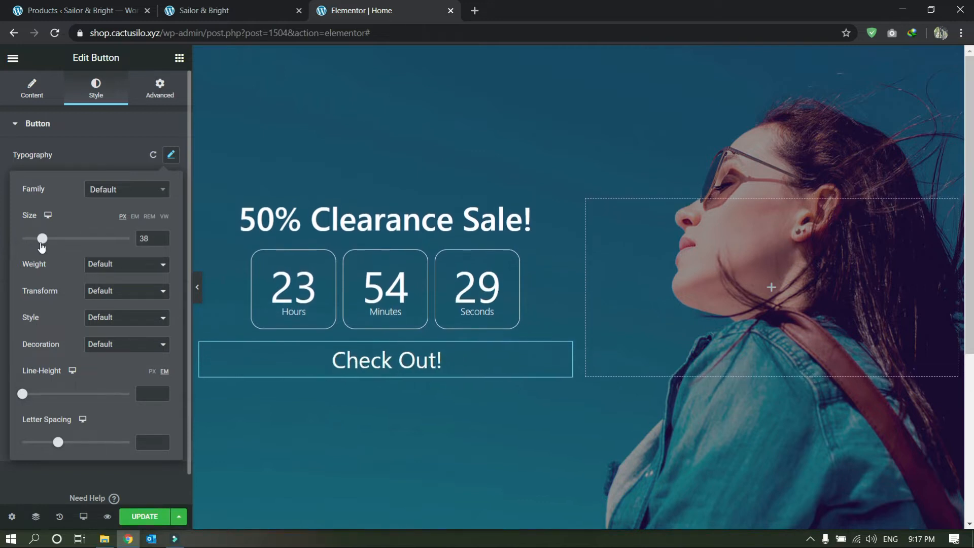
click(43, 144)
click(41, 128)
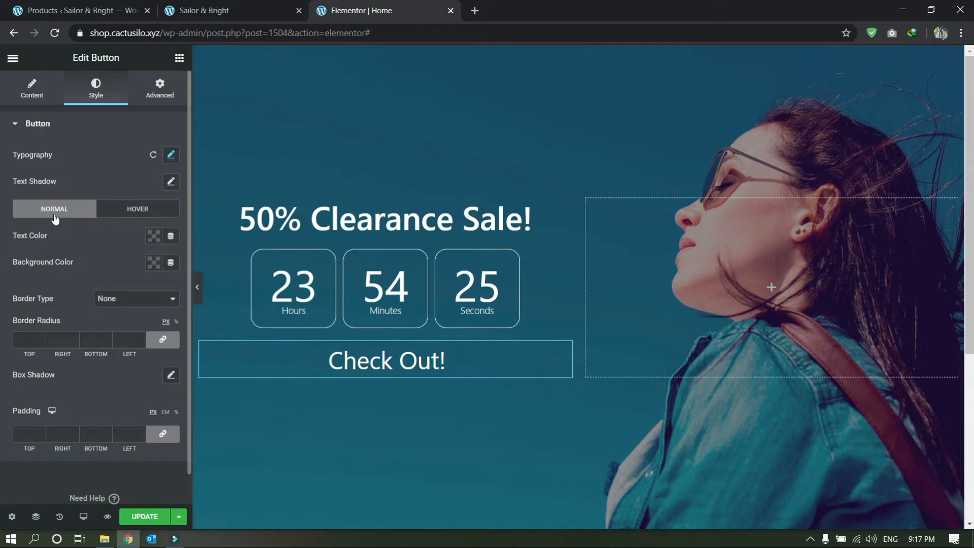
Give the button a solid white (#FFFFFF) border 1 px wide on all sides and preview the page
click(121, 298)
click(99, 321)
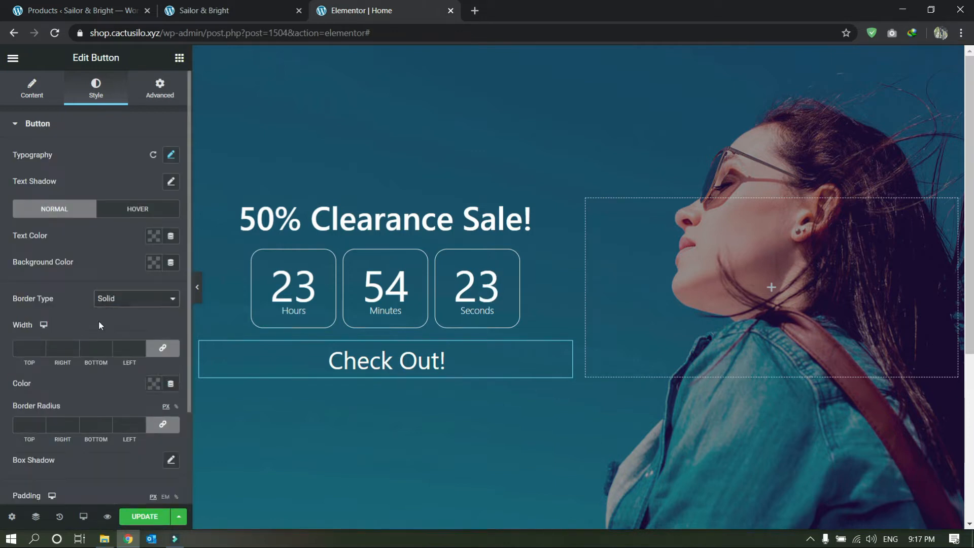
click(154, 384)
click(210, 184)
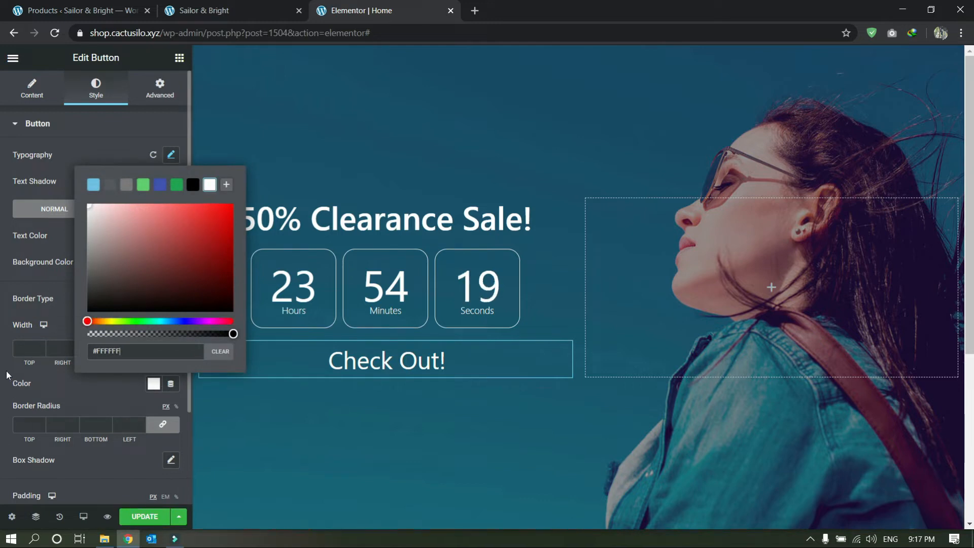
click(41, 350)
click(40, 346)
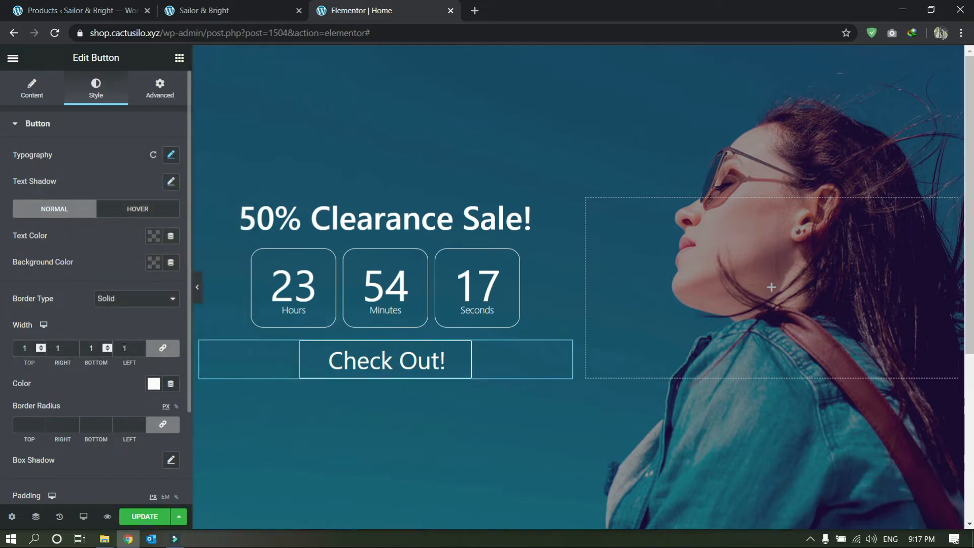
click(197, 298)
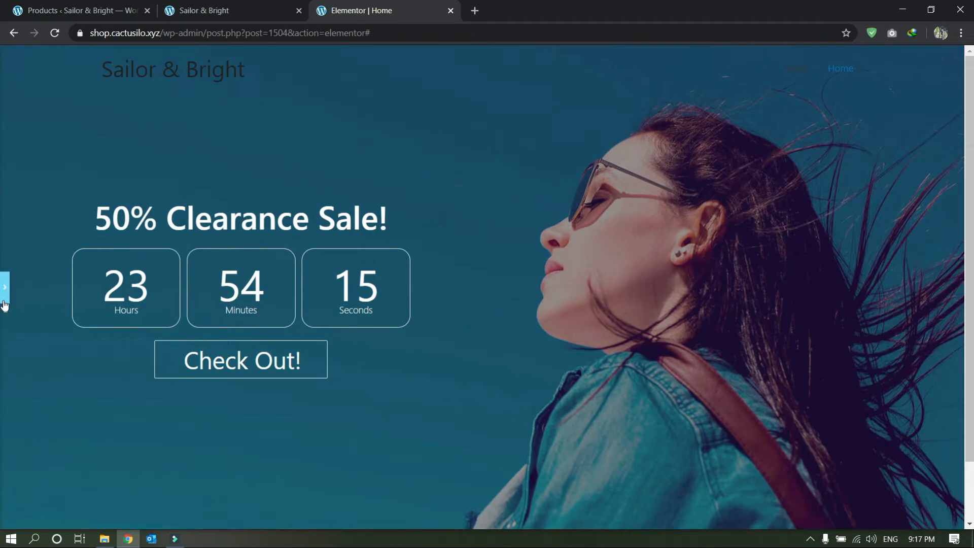
Round the Check Out! button's border with a radius of 14 px on all corners and preview the page
click(4, 294)
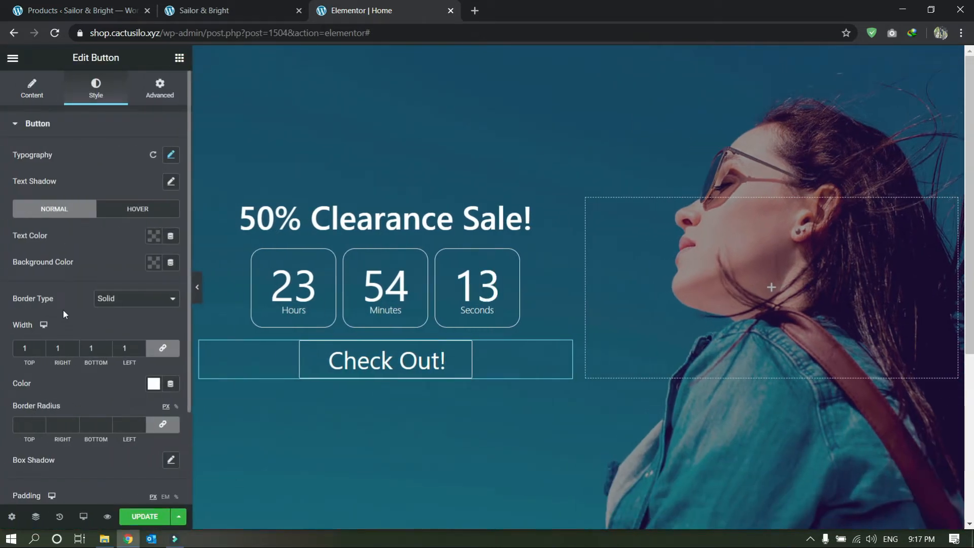
double_click(41, 424)
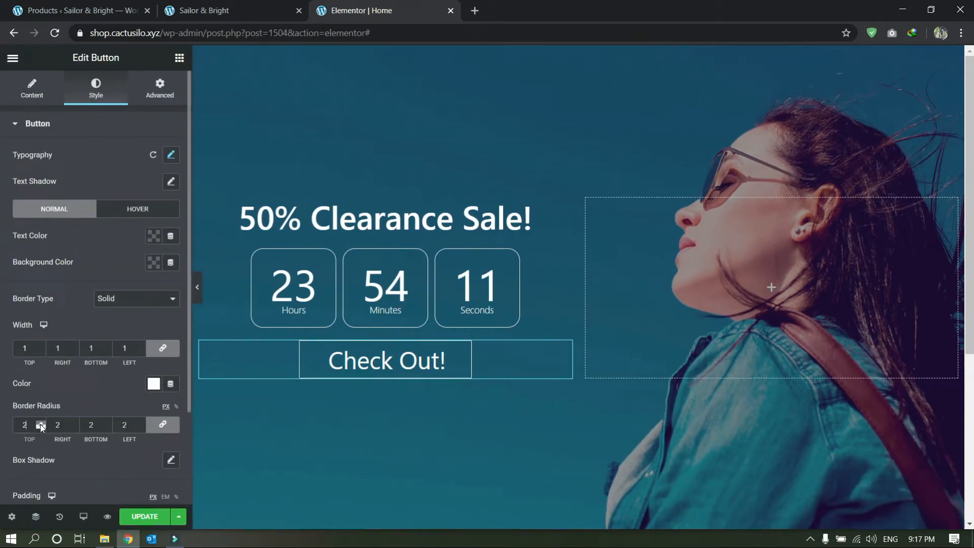
double_click(42, 426)
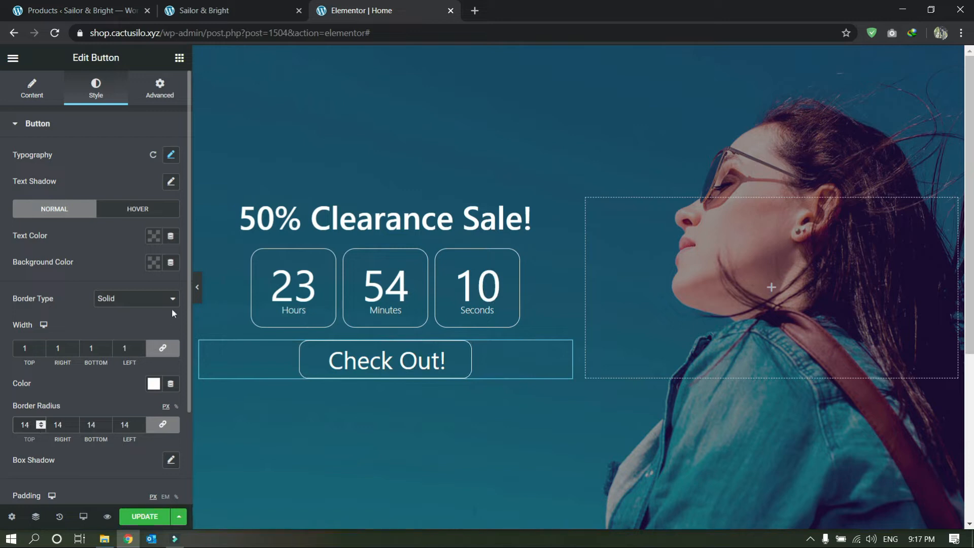
click(197, 288)
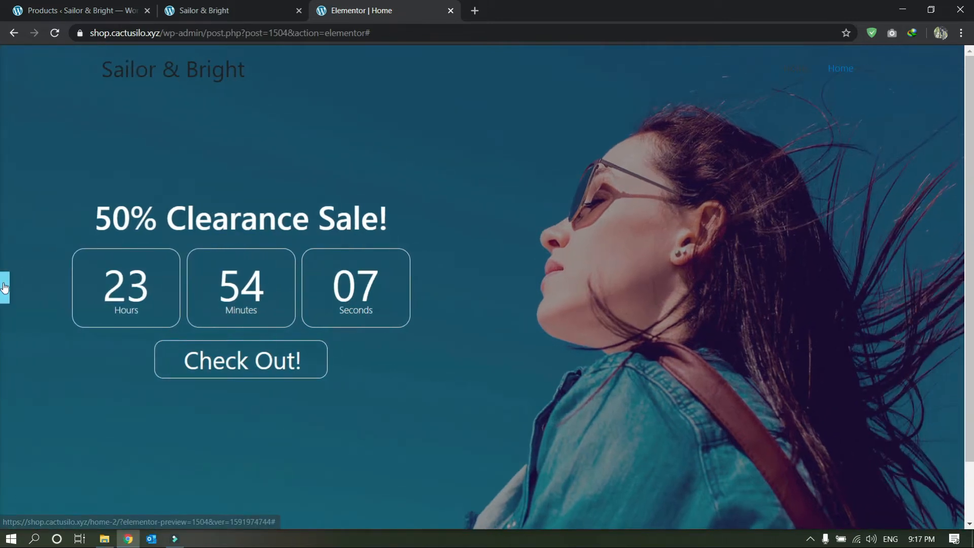
Thicken the button's border to 3 px on all sides and preview the page
click(6, 288)
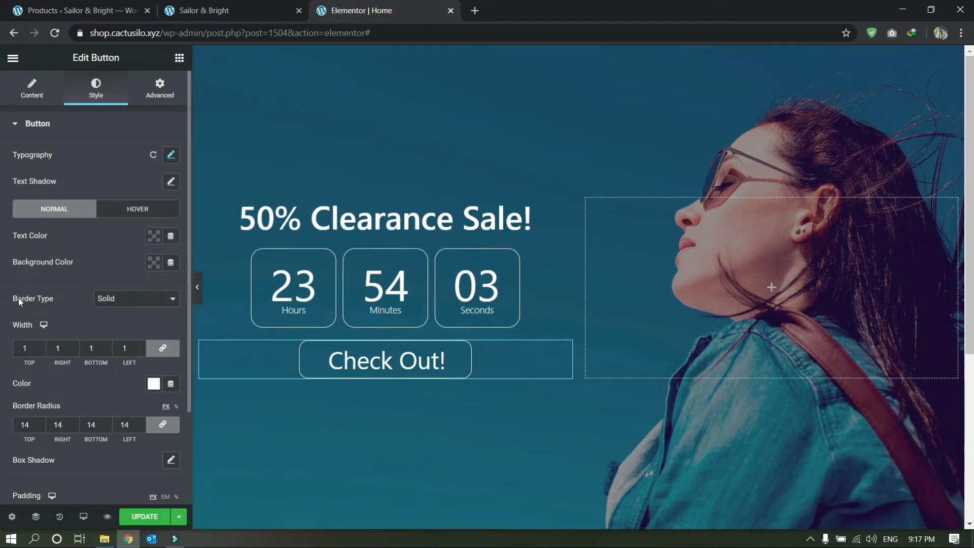
click(41, 346)
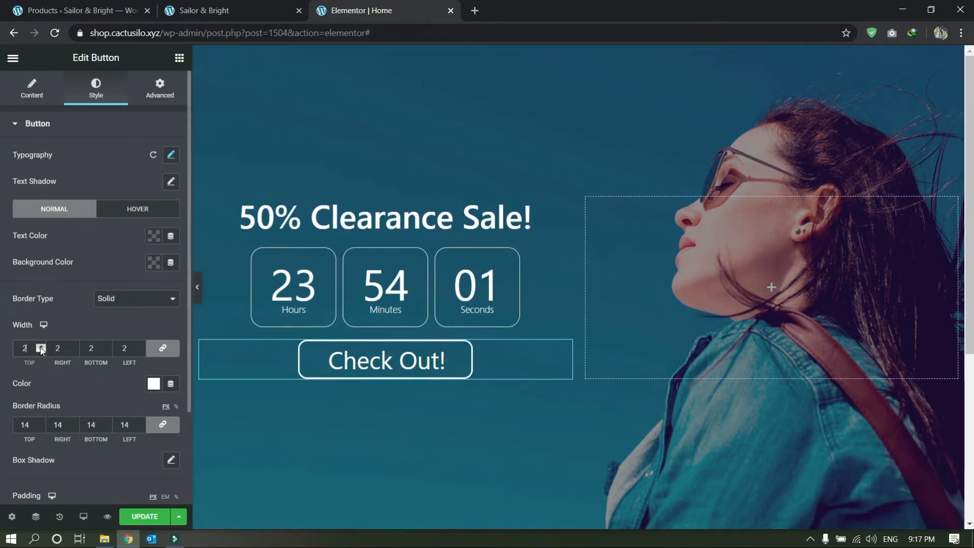
click(41, 346)
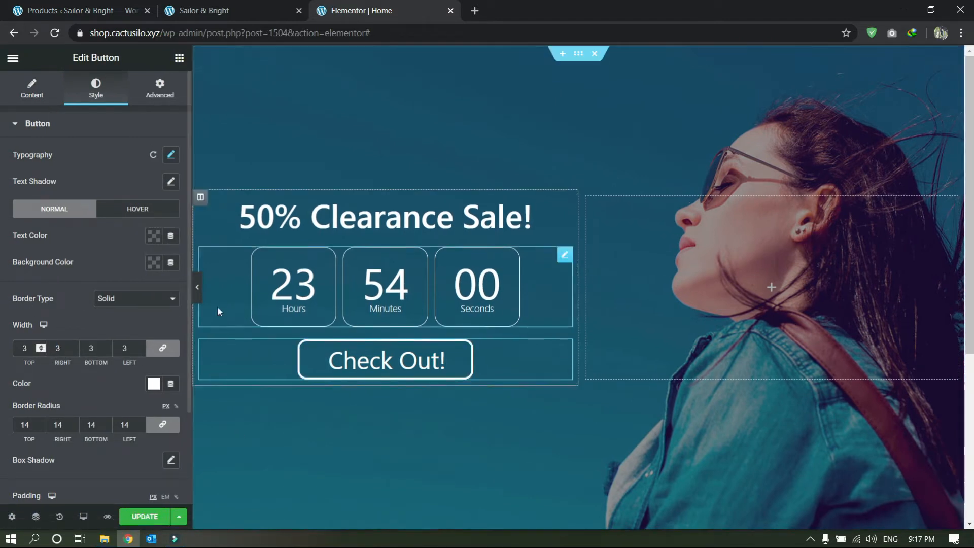
click(196, 287)
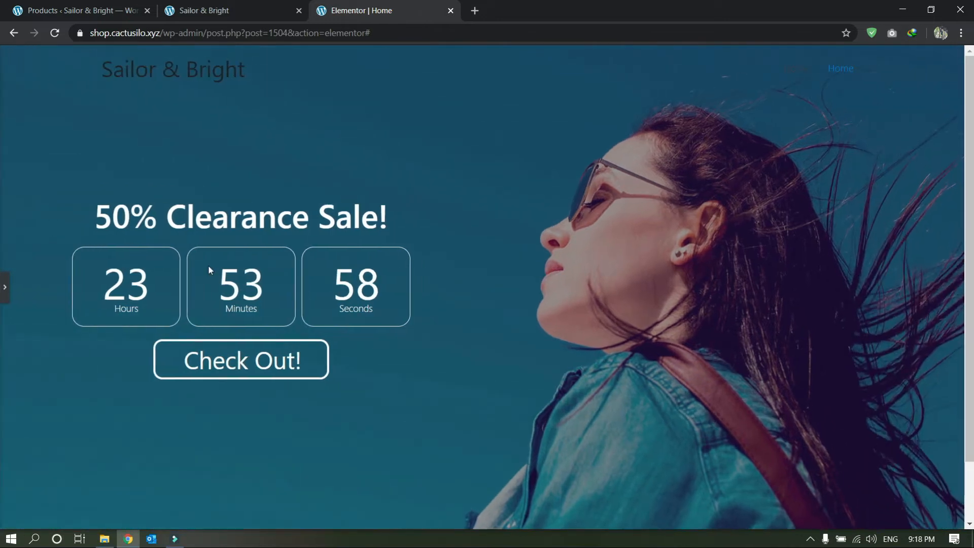
Set the button's hover colors to white (#FFFFFF) text on a black (#000000) background and preview the page
click(5, 286)
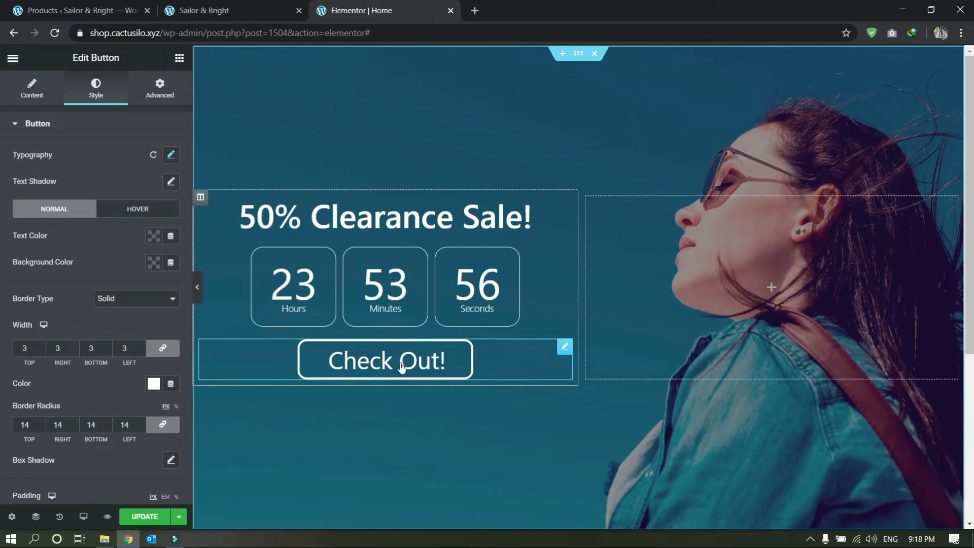
click(128, 214)
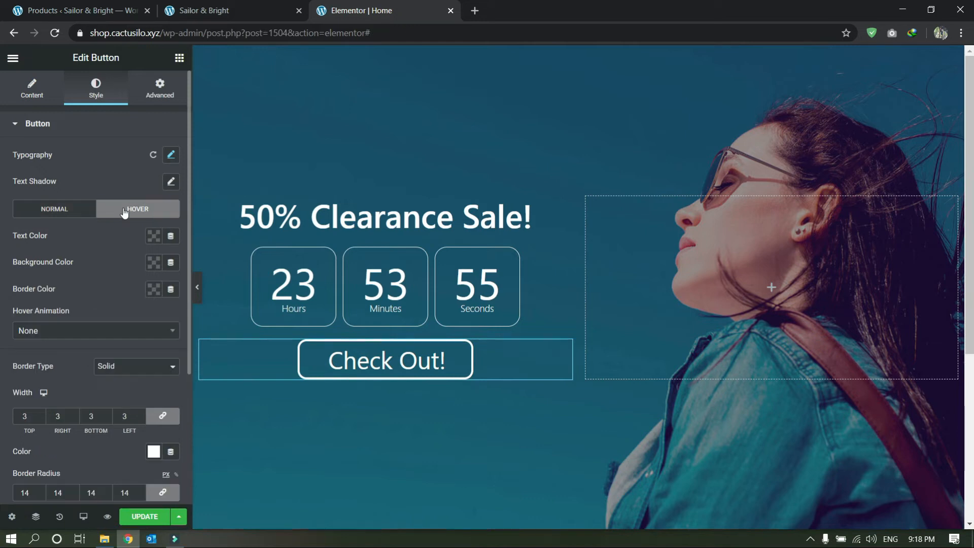
click(154, 237)
drag(138, 339, 57, 269)
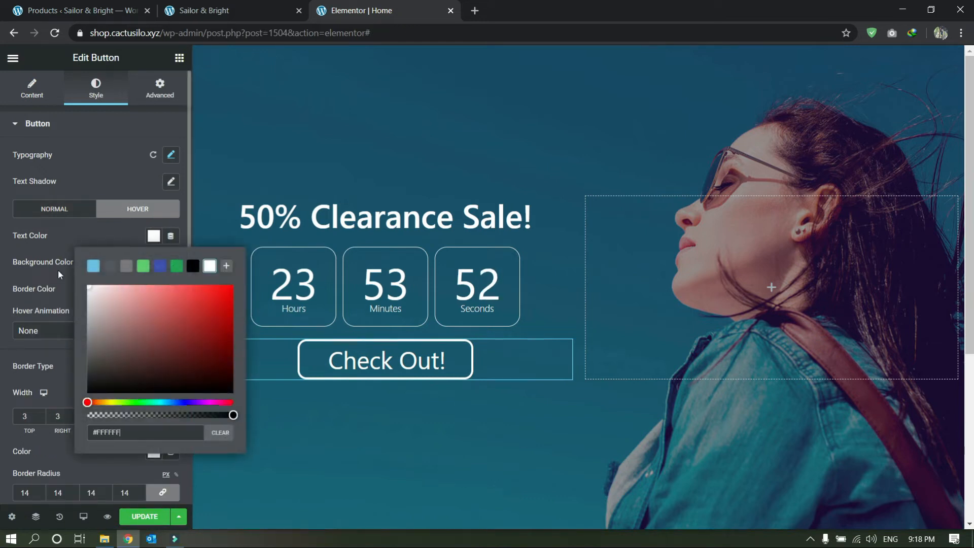
click(29, 264)
click(153, 262)
click(193, 293)
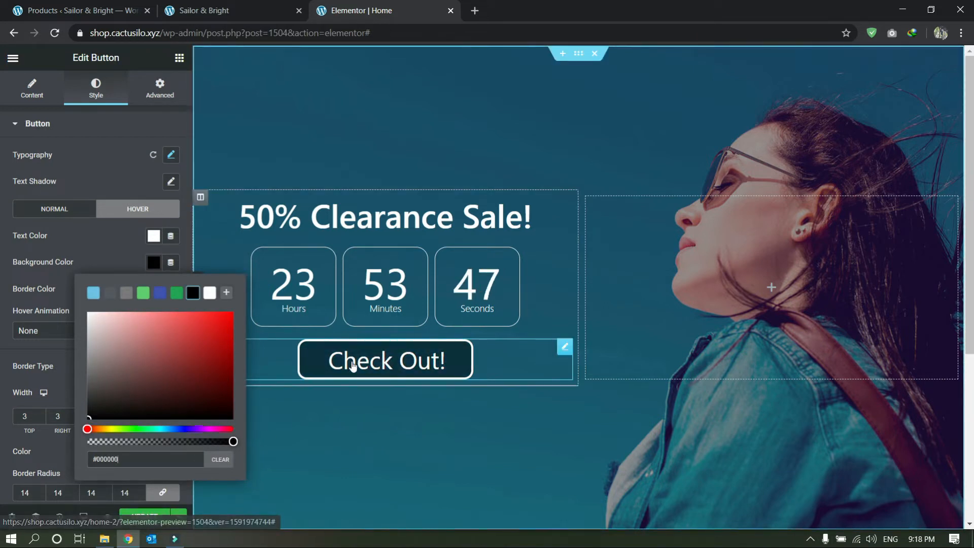
click(2, 217)
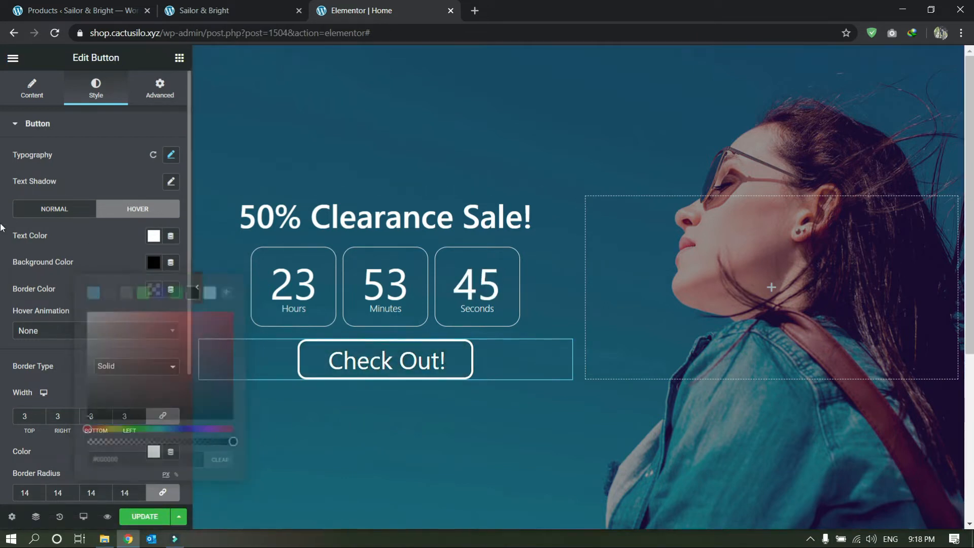
click(194, 287)
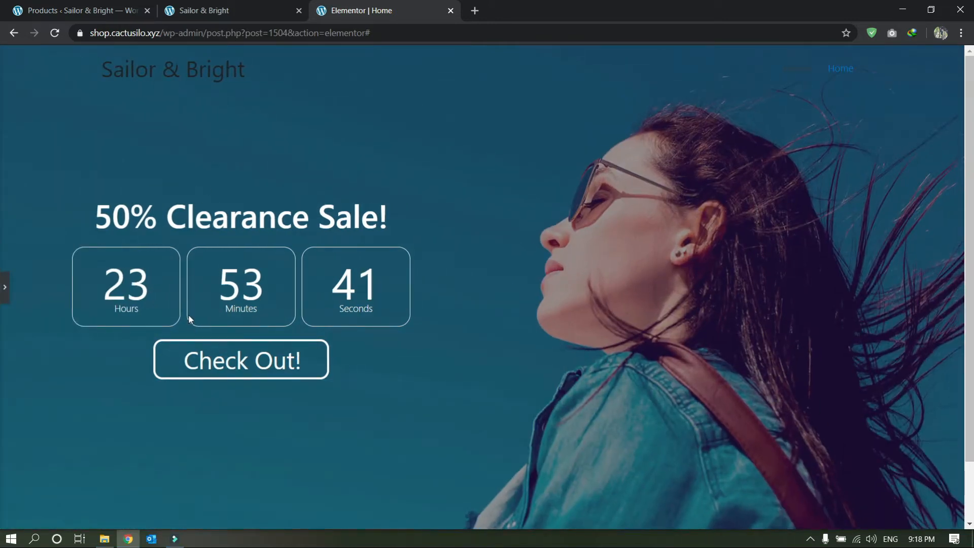
Unlink the padding sides of the column holding the sale content and set its top padding to 7 em
click(2, 298)
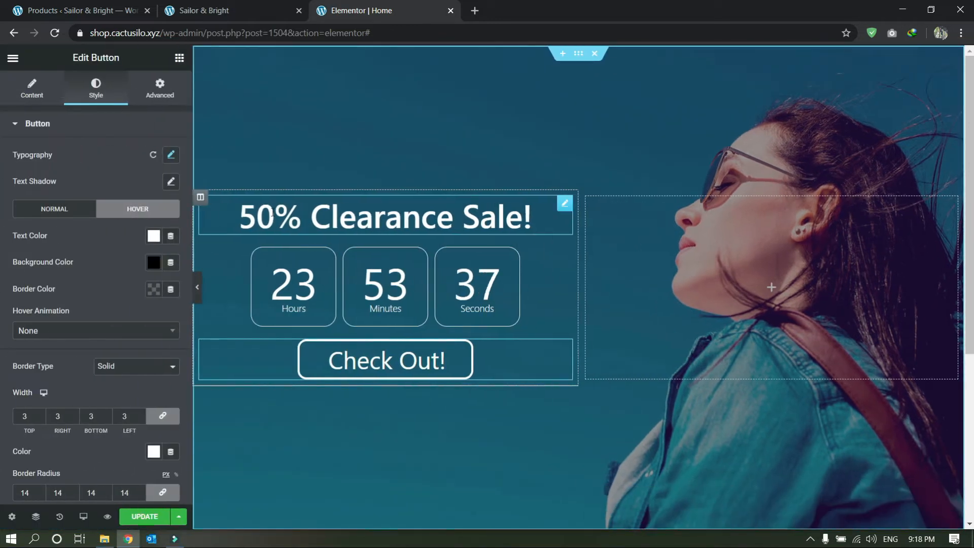
click(200, 198)
click(158, 90)
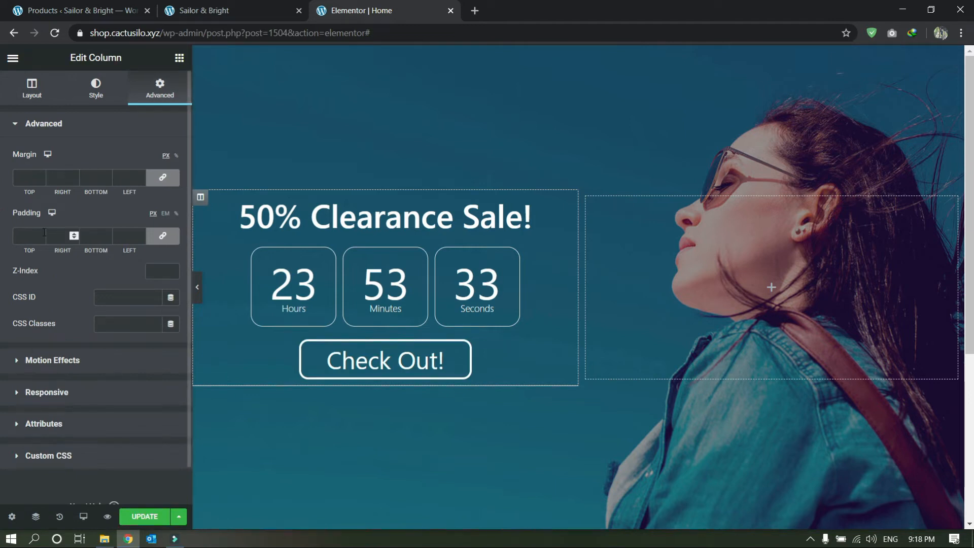
click(163, 236)
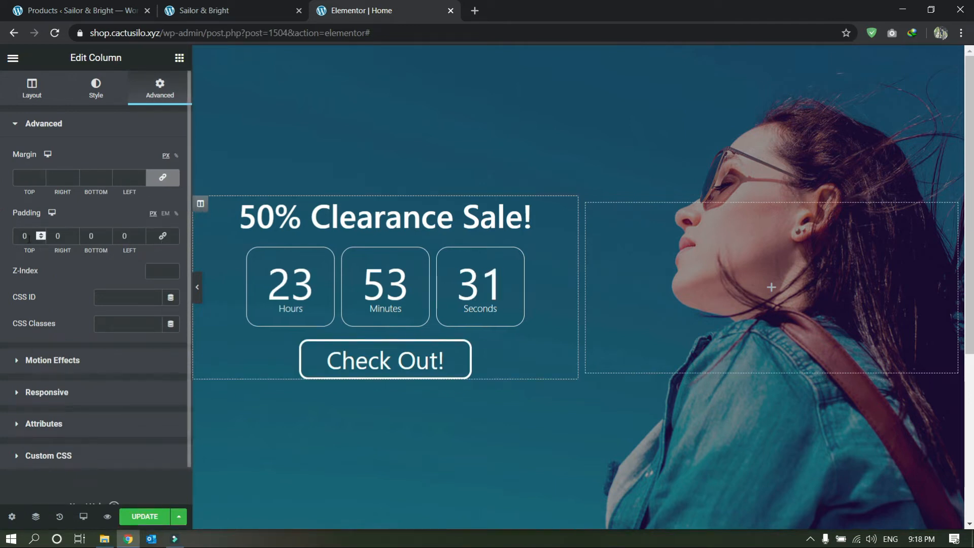
drag(41, 235, 40, 236)
click(165, 213)
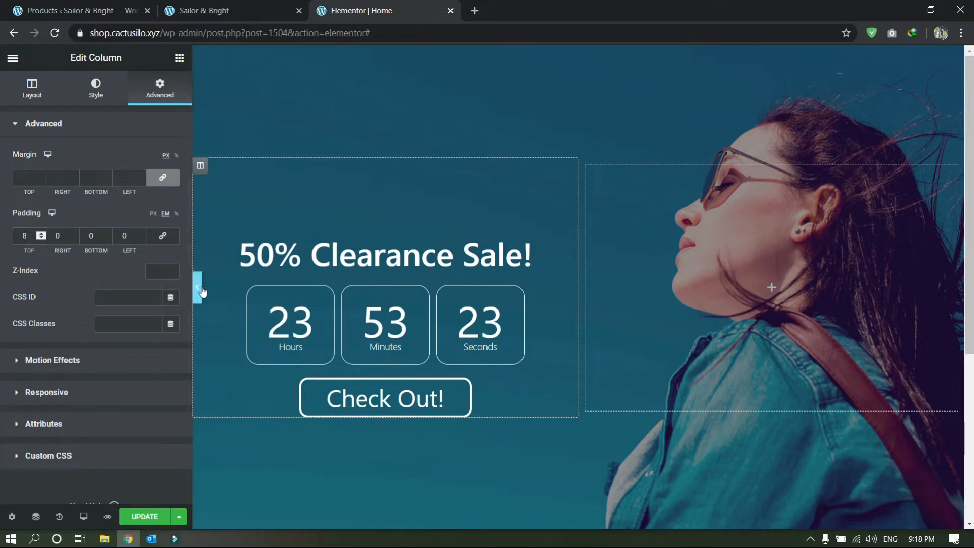
click(197, 288)
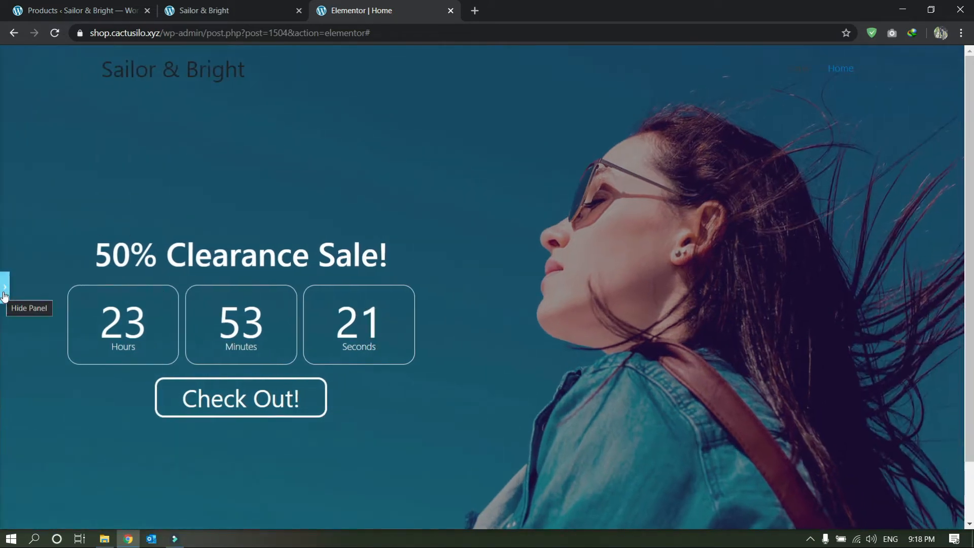
click(4, 292)
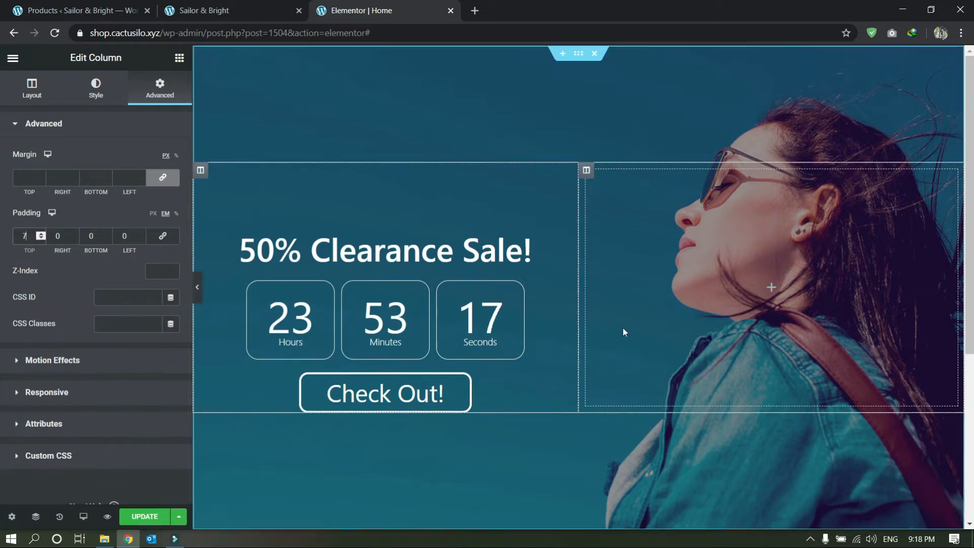
Try a top margin of 63 px on the countdown and reset it to 0
click(570, 289)
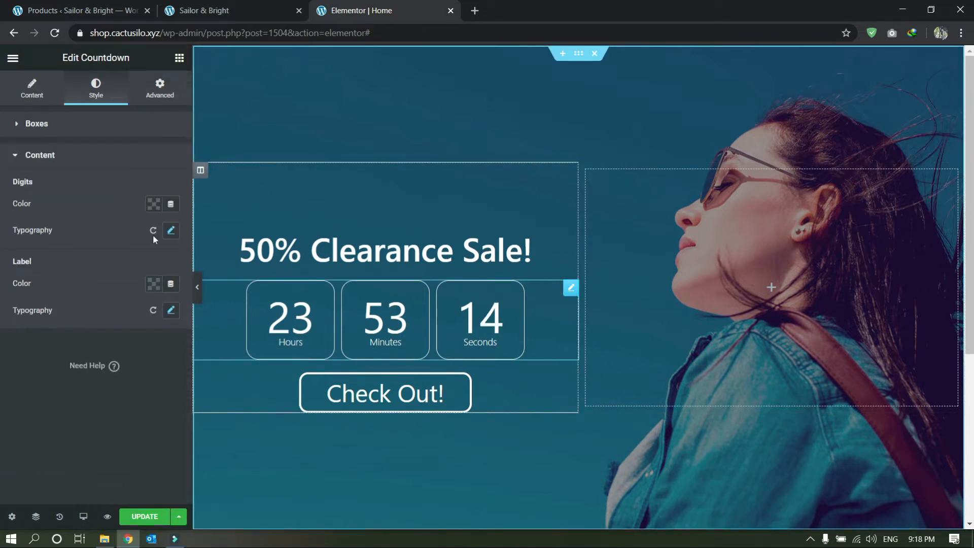
click(159, 89)
click(41, 175)
drag(41, 176, 41, 176)
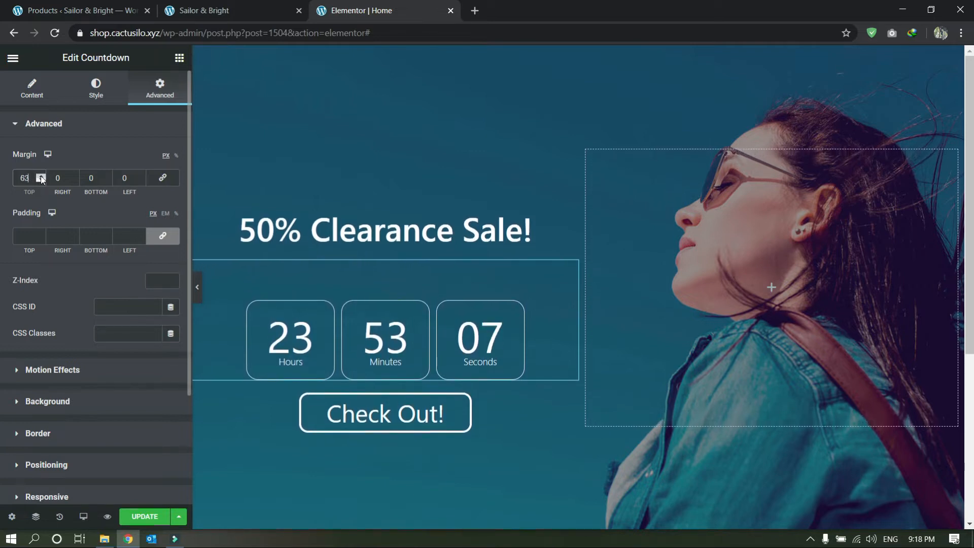
double_click(34, 178)
text(0)
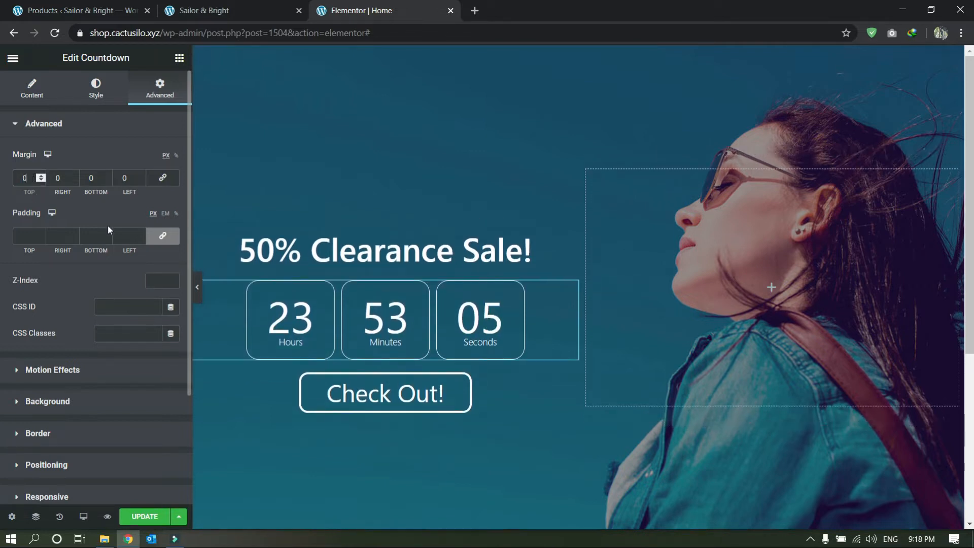
Unlink the countdown's padding sides, set its top padding to 4 em and preview the page
click(162, 236)
drag(39, 234, 41, 235)
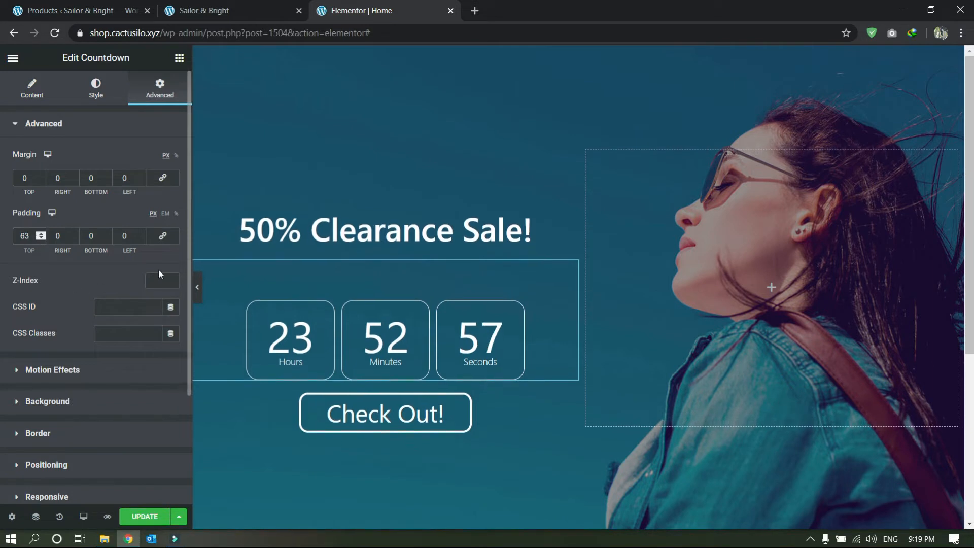
click(197, 287)
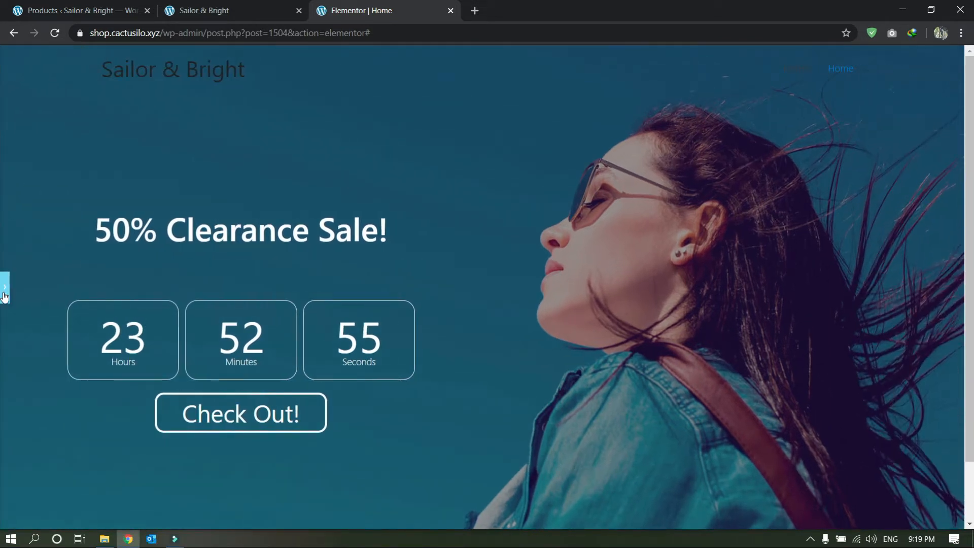
click(5, 287)
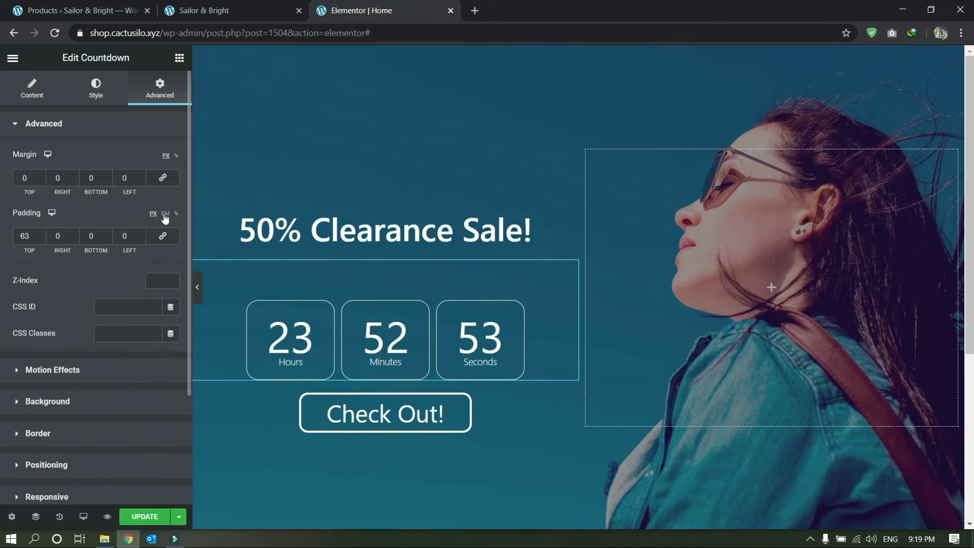
click(165, 213)
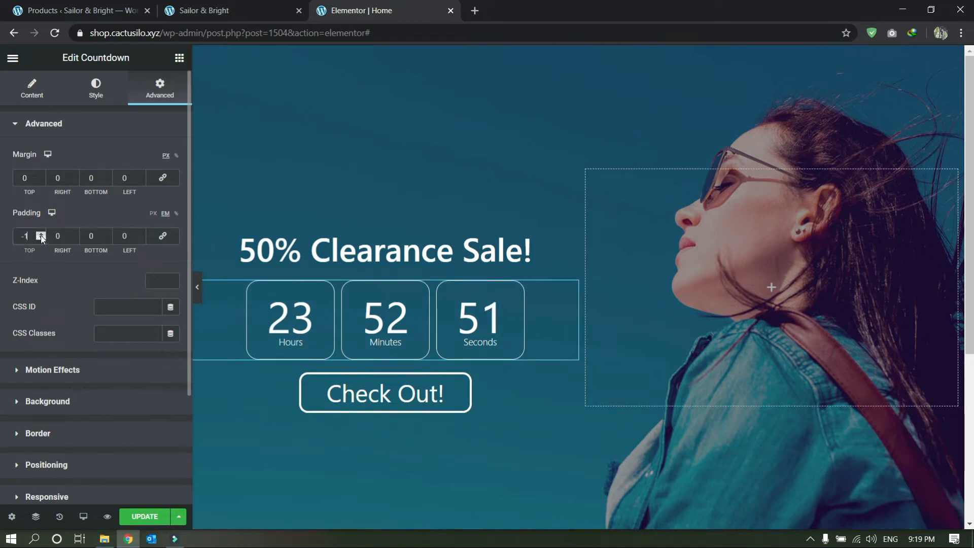
drag(41, 235, 40, 235)
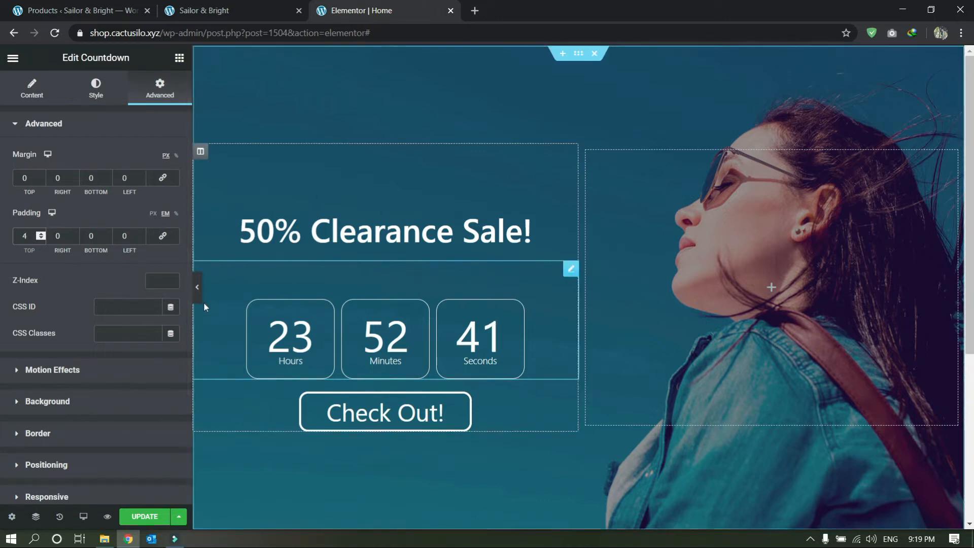
click(197, 287)
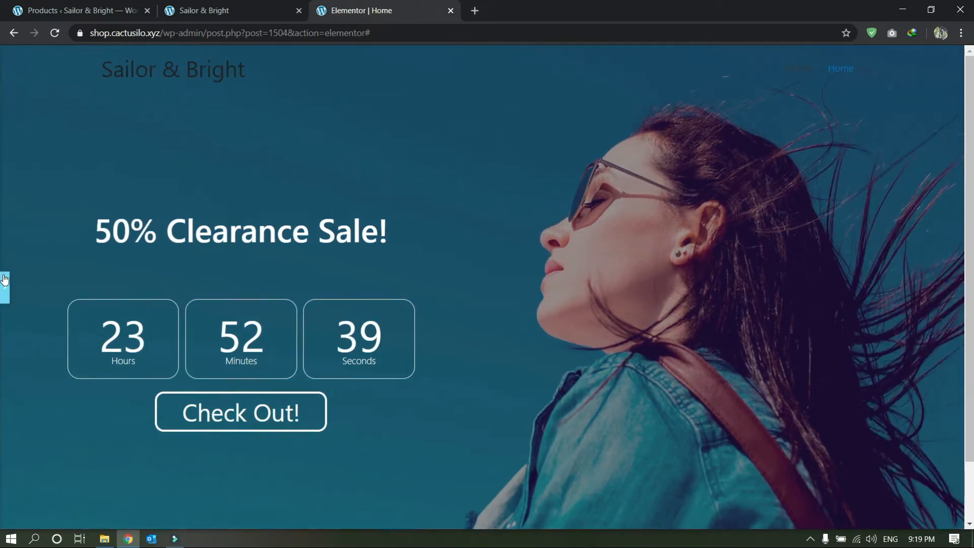
Unlink the Check Out! button's padding sides, set its top padding to 2 em and review the hero section
click(5, 275)
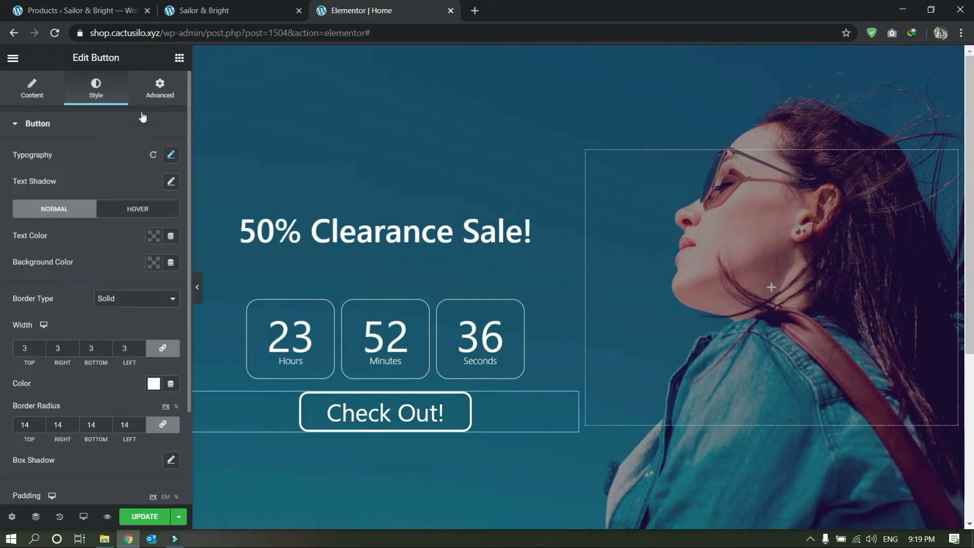
click(160, 89)
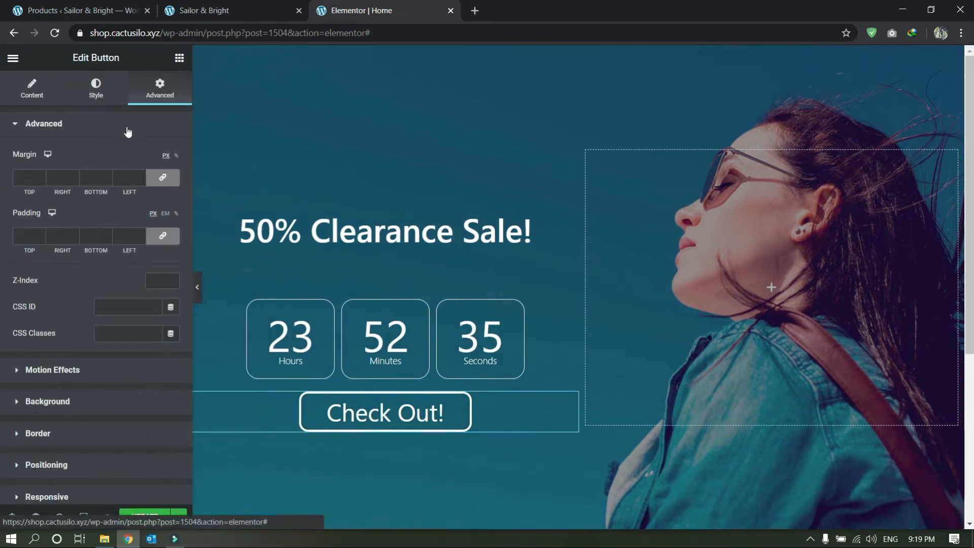
click(143, 237)
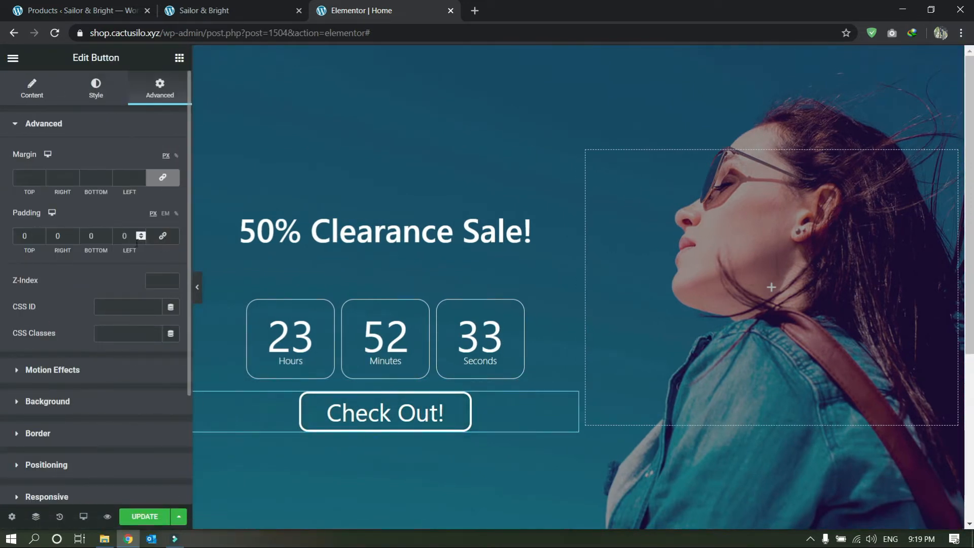
click(39, 235)
click(39, 234)
click(197, 285)
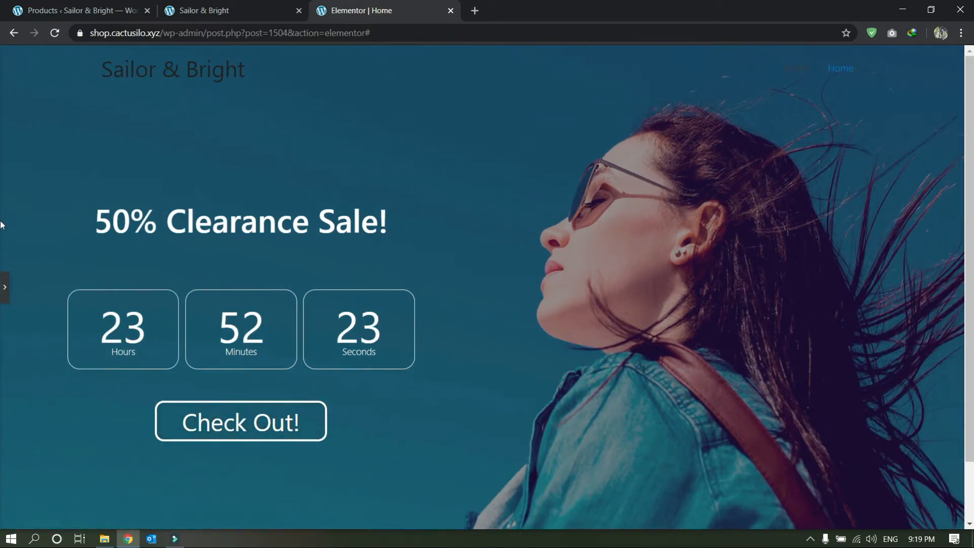
click(5, 299)
scroll(519, 368, down, 5)
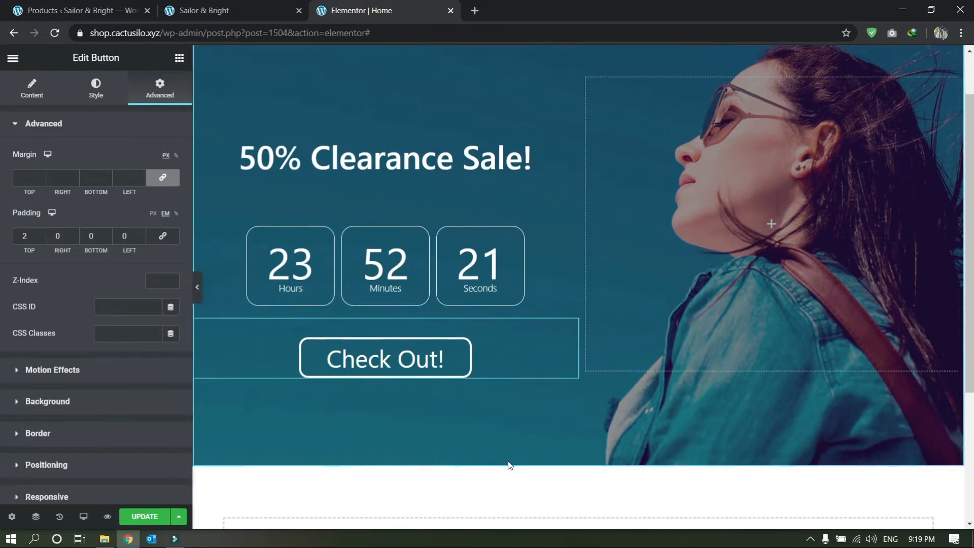
scroll(499, 327, up, 5)
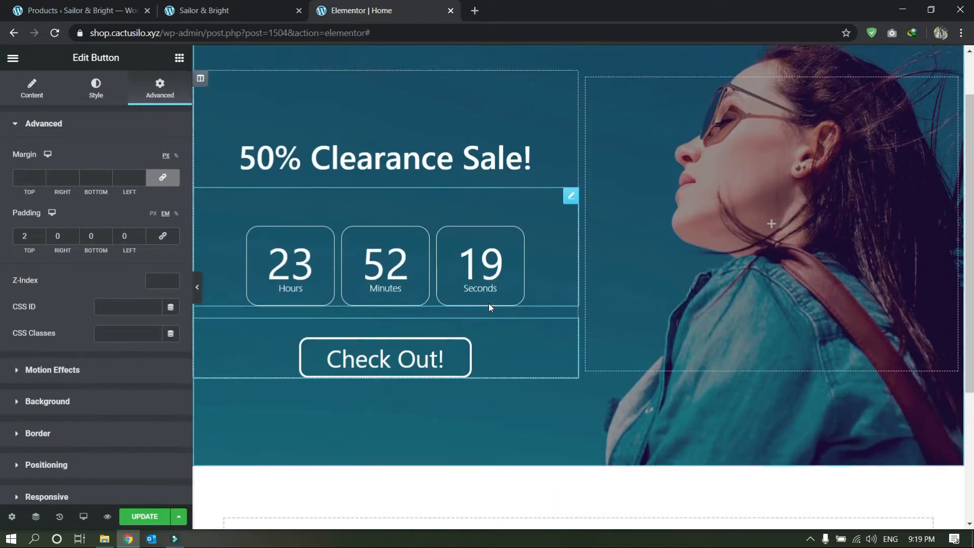
Preview the hero section at full width, save the page changes and view the published Home page
click(197, 287)
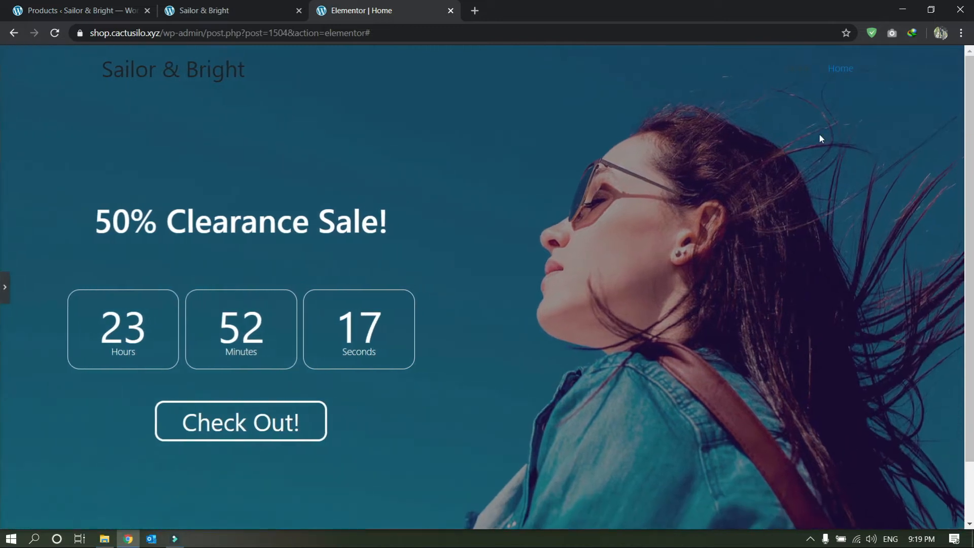
click(4, 283)
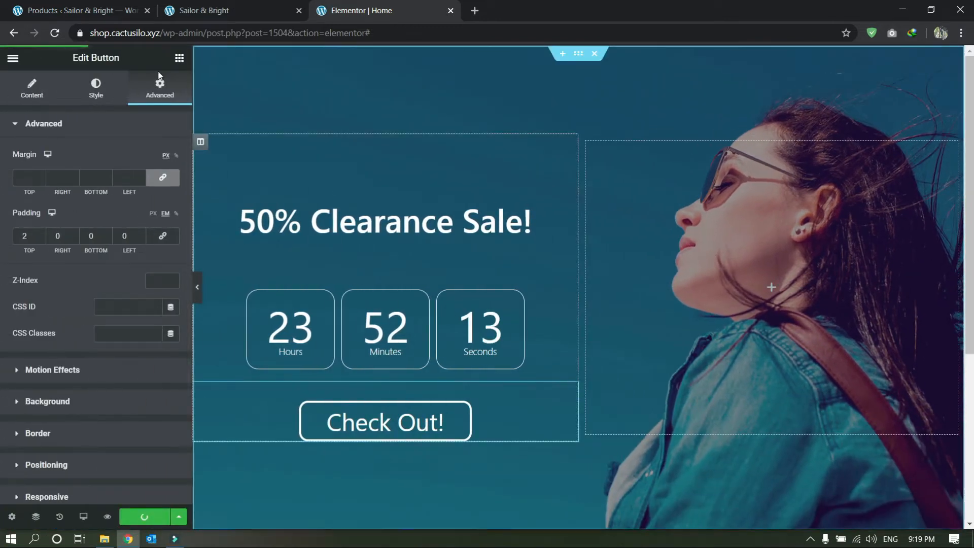
click(7, 59)
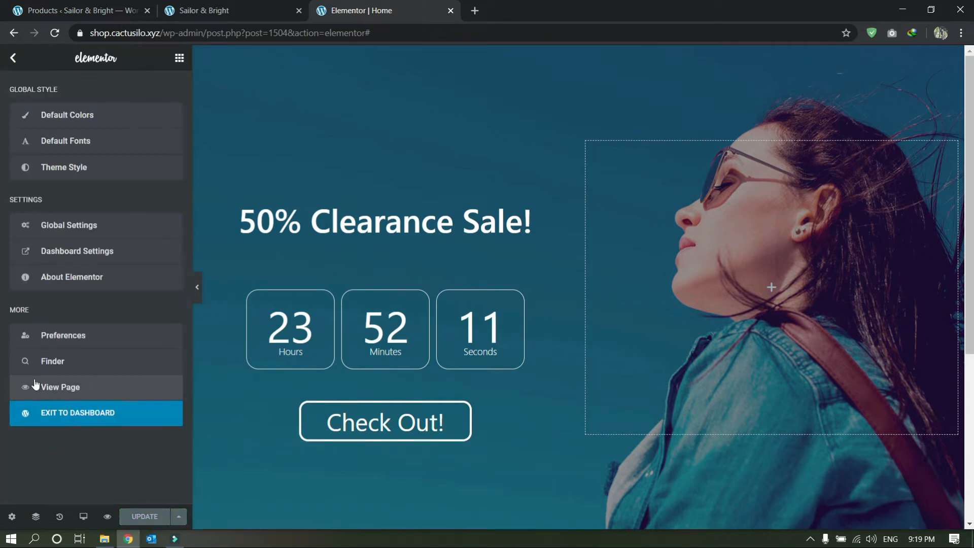
click(51, 390)
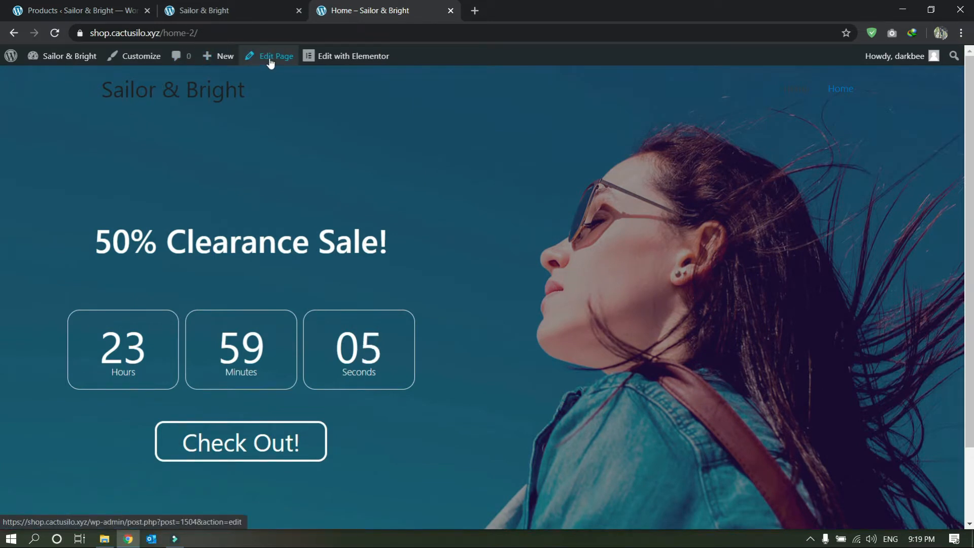
Open the theme customizer for this page and go to the header's Site Identity settings
click(138, 63)
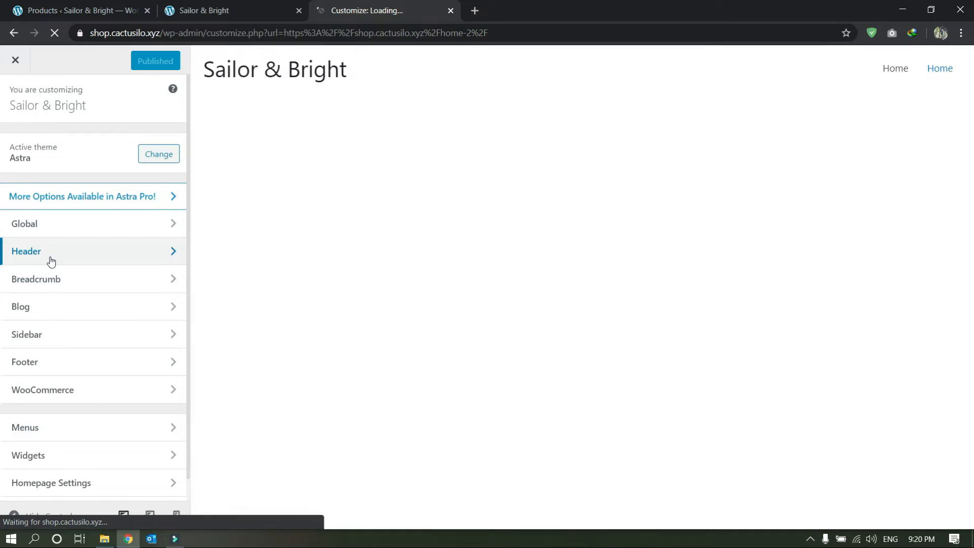
click(51, 260)
click(39, 148)
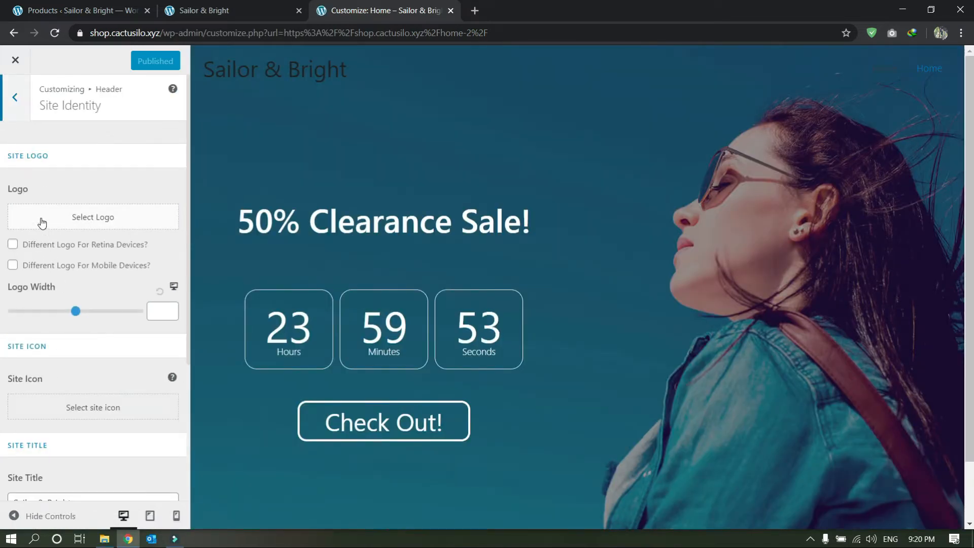
click(42, 219)
click(61, 110)
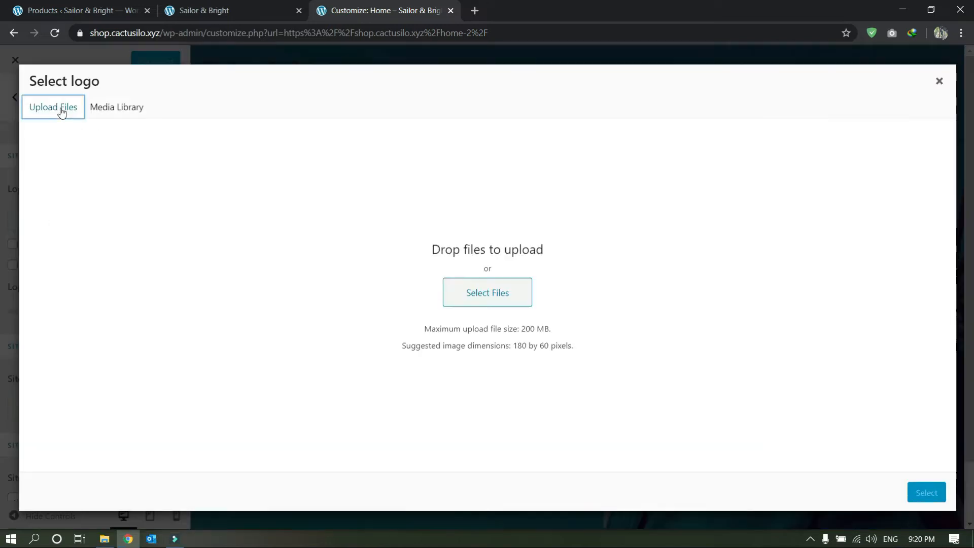
click(939, 81)
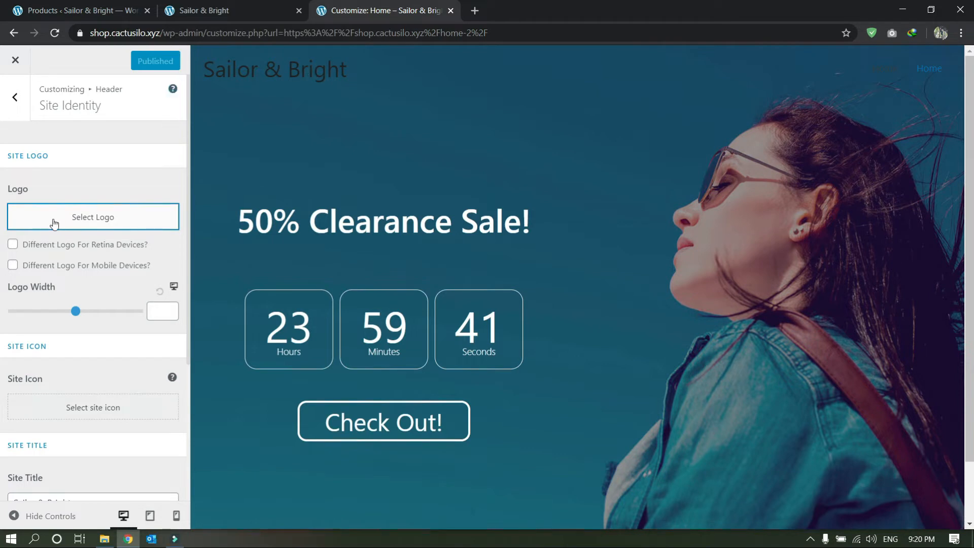
Upload logo black.png from the New project folder as the site logo, without cropping it
click(36, 221)
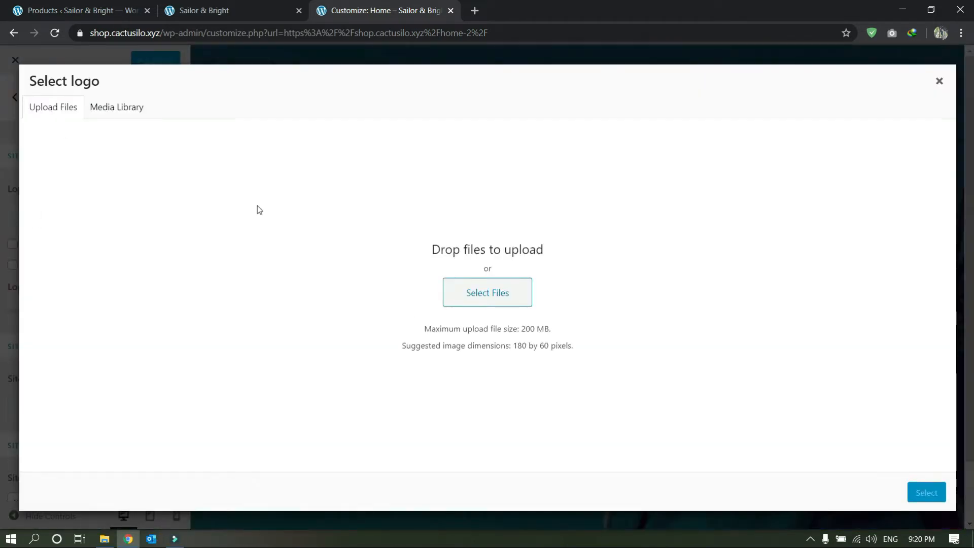
click(473, 304)
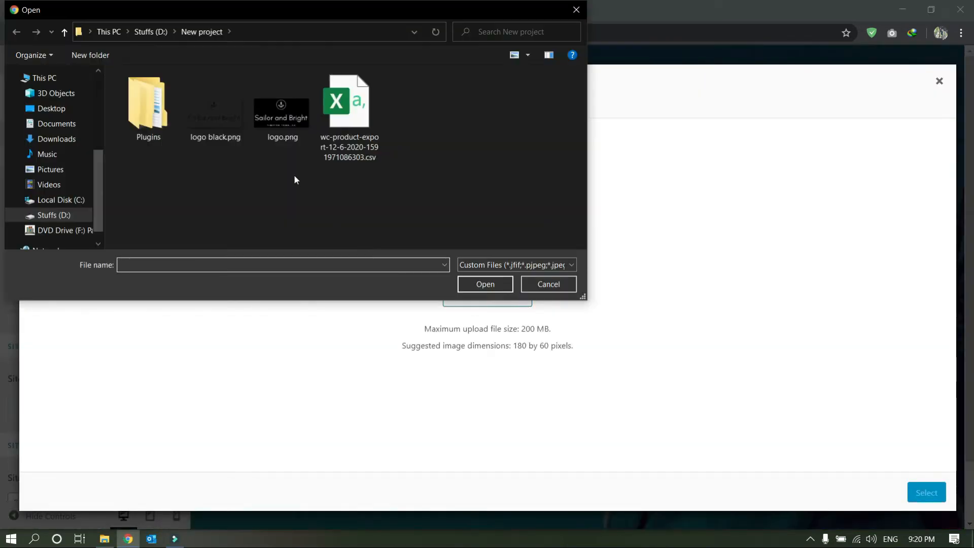
double_click(198, 112)
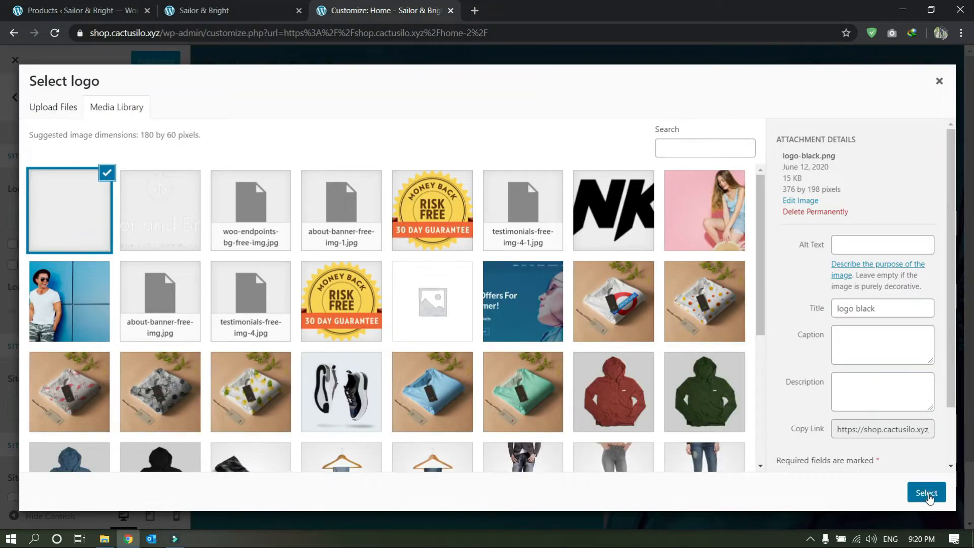
click(927, 493)
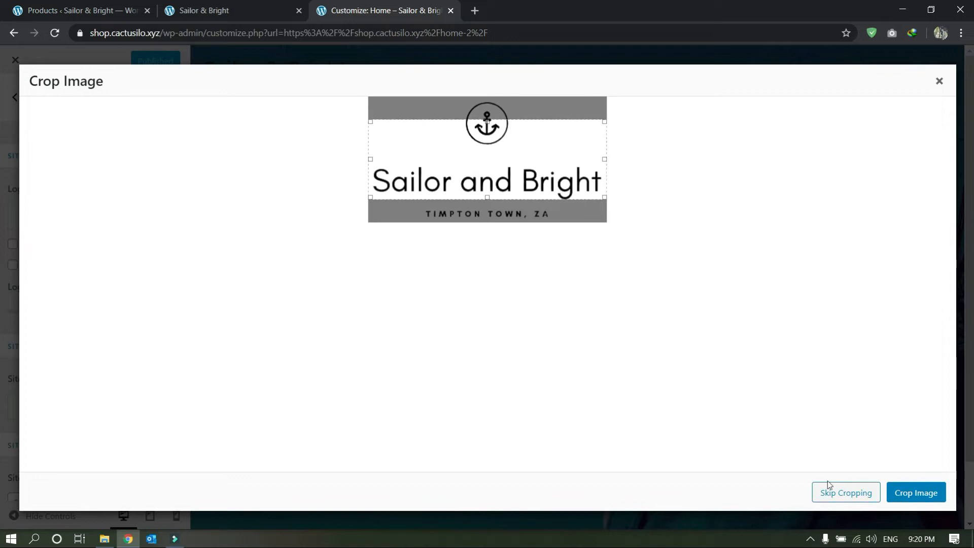
click(840, 493)
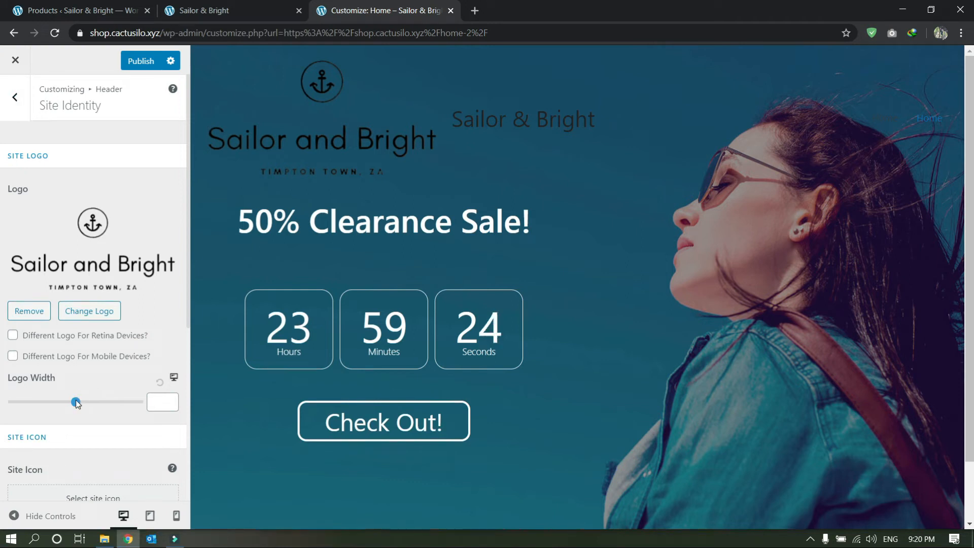
Hide the site title beside the logo, set the logo width to 157 and preview the header at full width
scroll(34, 345, down, 5)
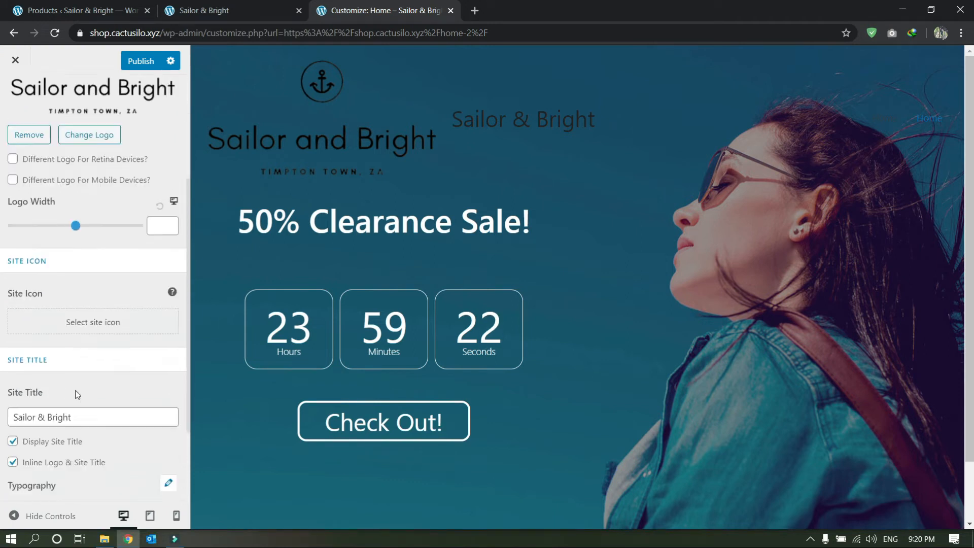
click(13, 363)
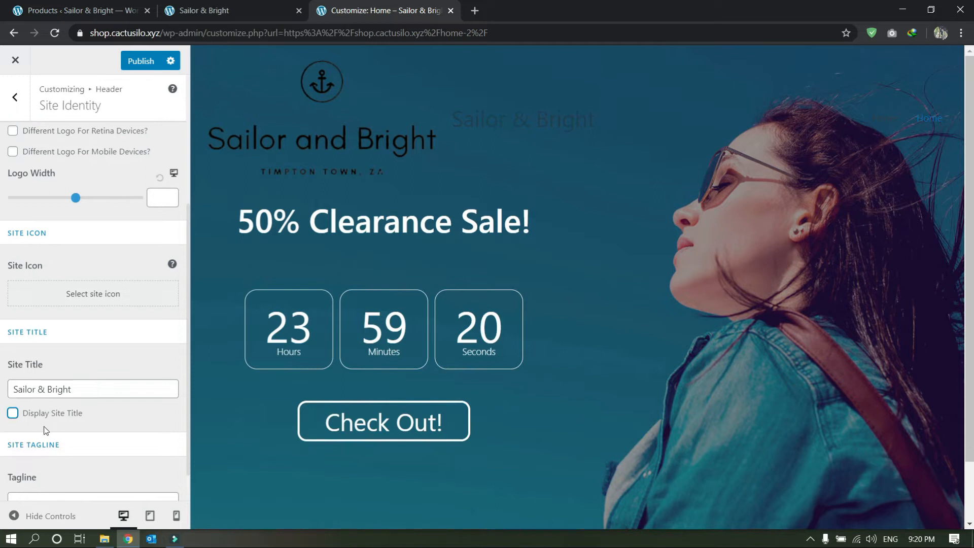
scroll(45, 430, up, 4)
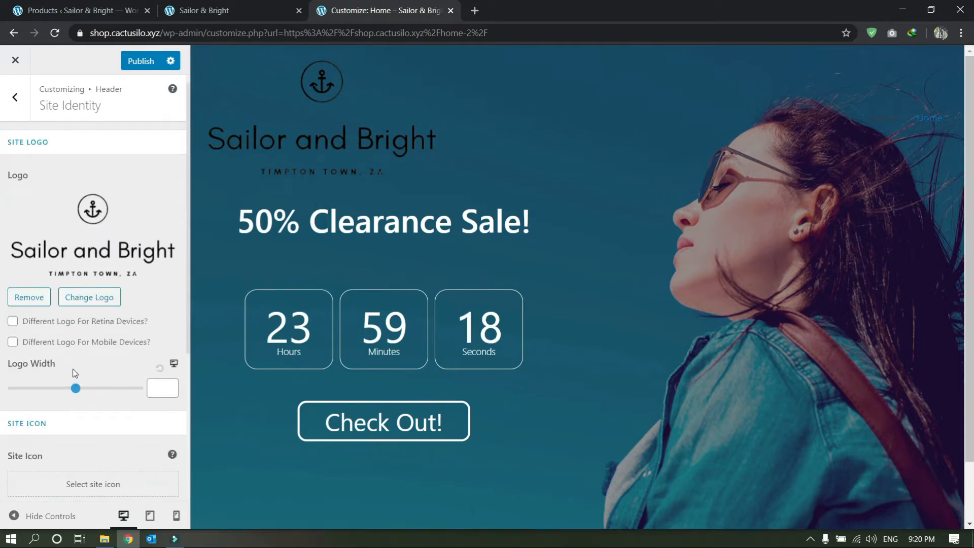
drag(77, 390, 46, 391)
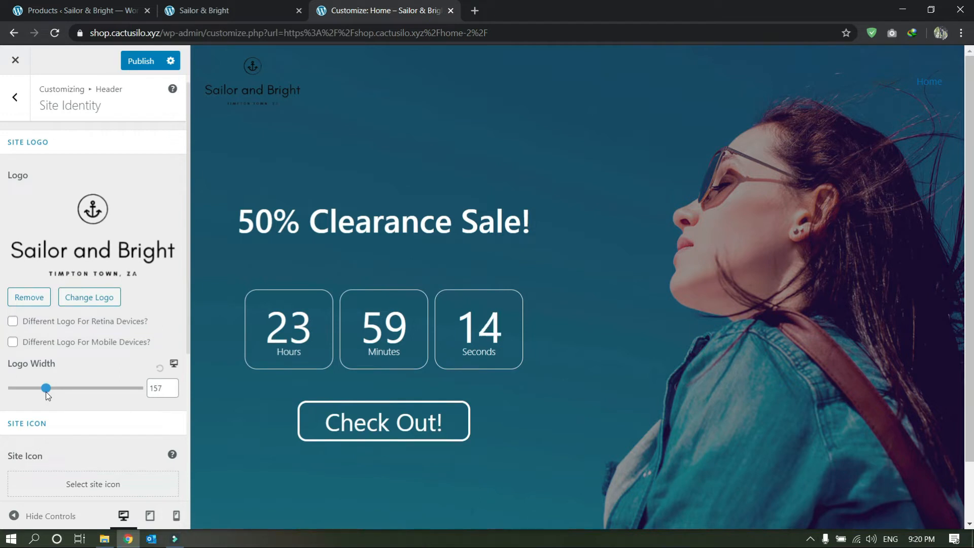
click(14, 516)
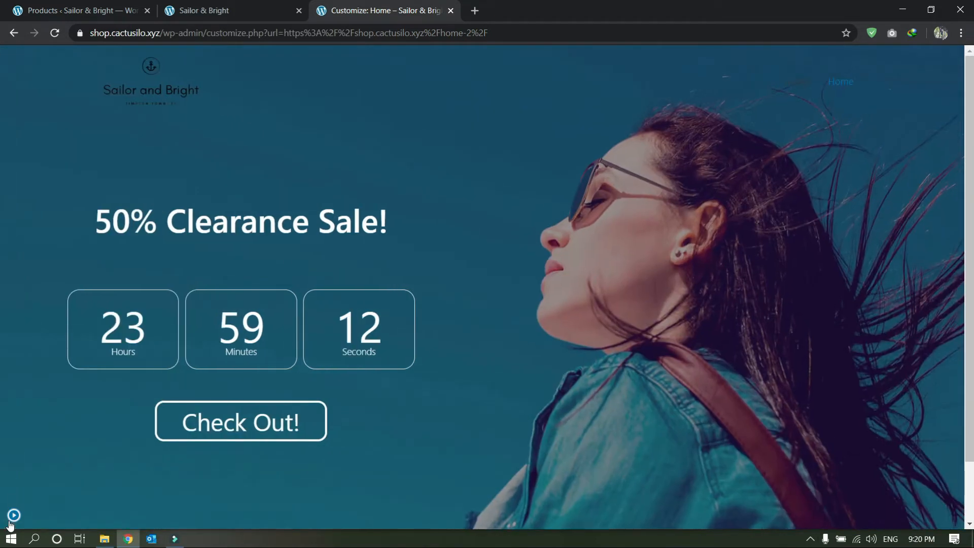
click(14, 515)
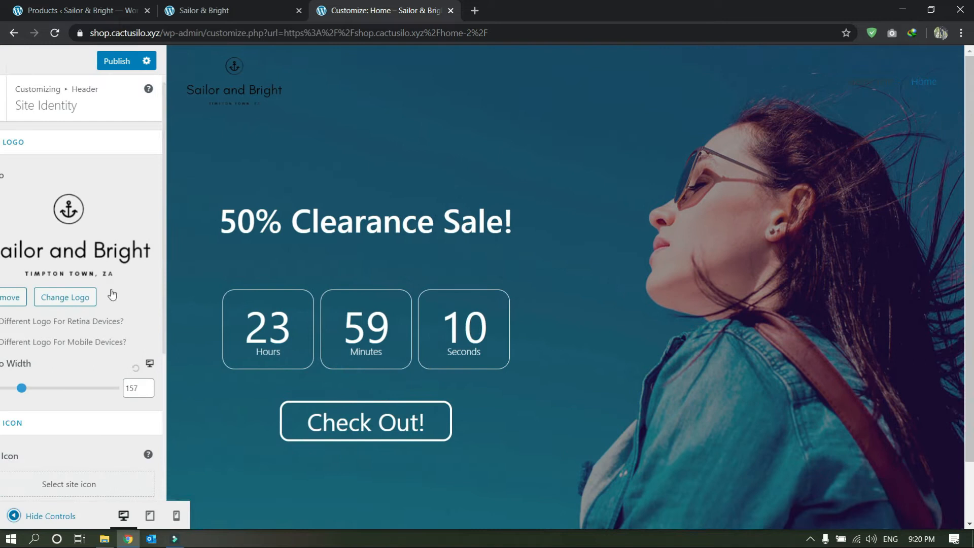
Enable a different logo for the transparent header and choose the white Sailor and Bright logo from the media library
click(10, 104)
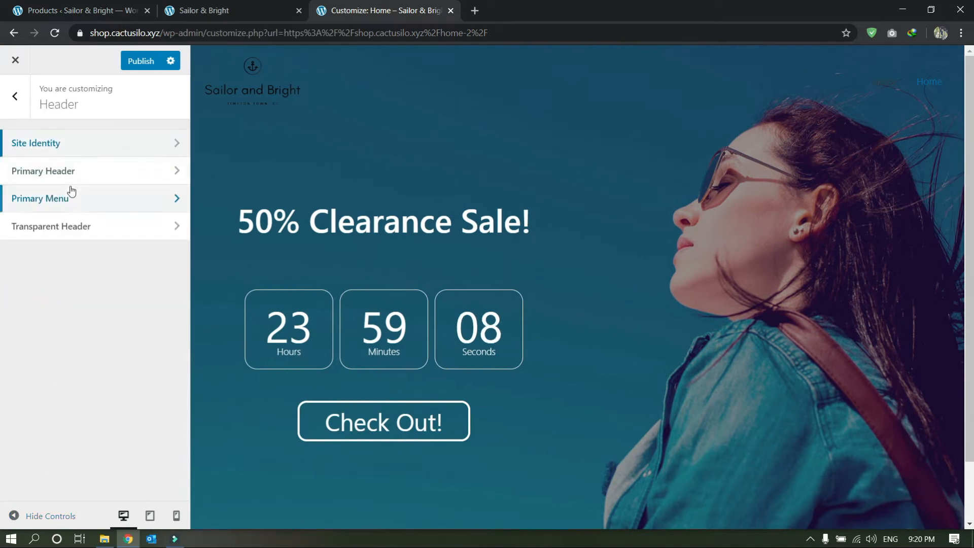
click(45, 237)
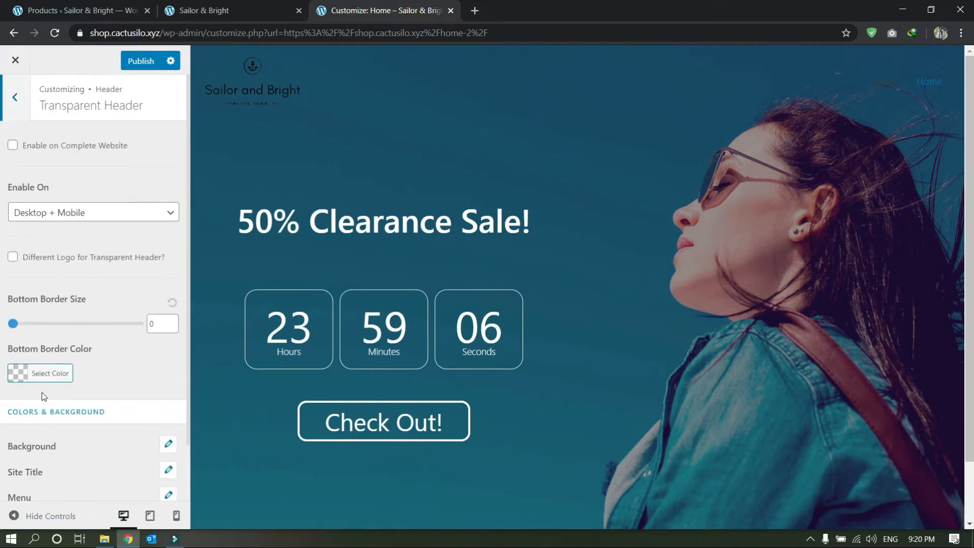
scroll(70, 349, down, 1)
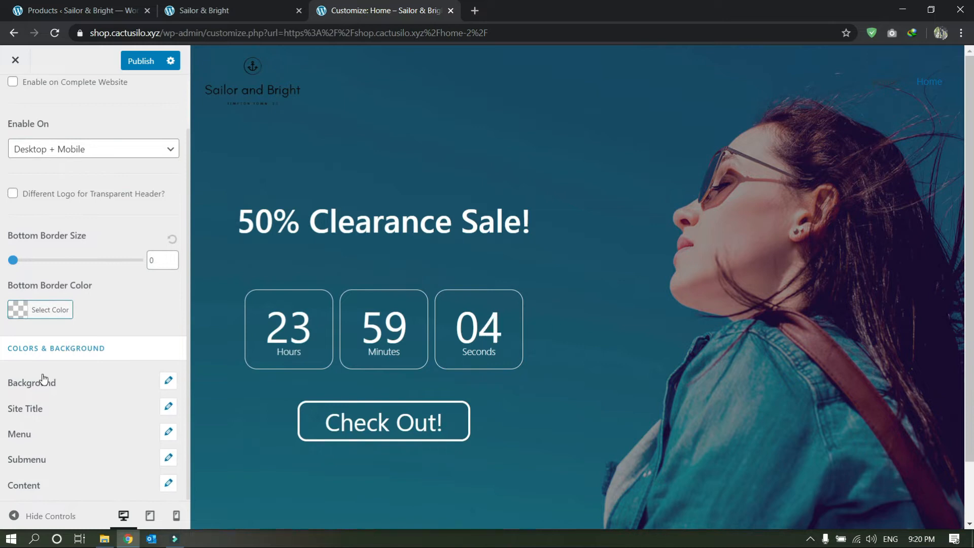
scroll(43, 378, up, 1)
scroll(65, 299, down, 1)
scroll(50, 429, up, 1)
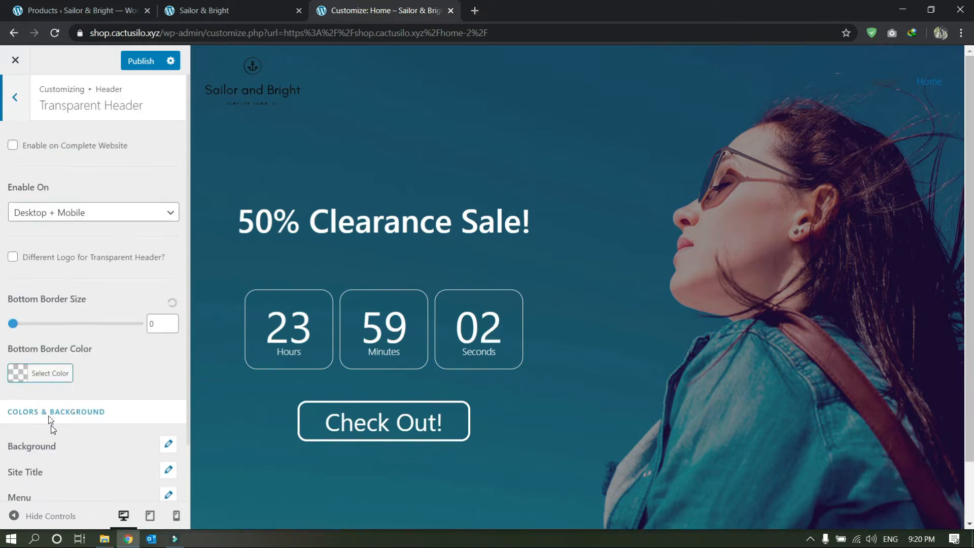
click(56, 258)
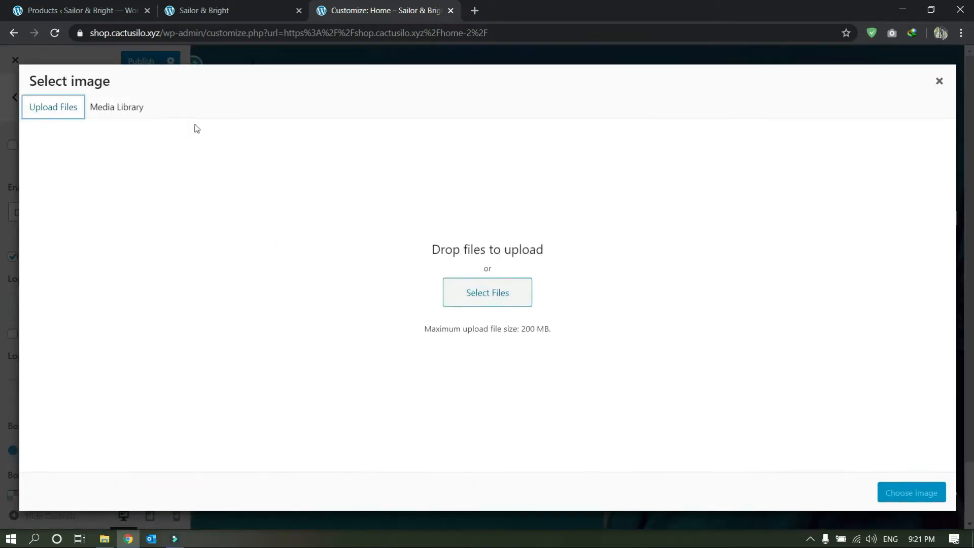
click(133, 110)
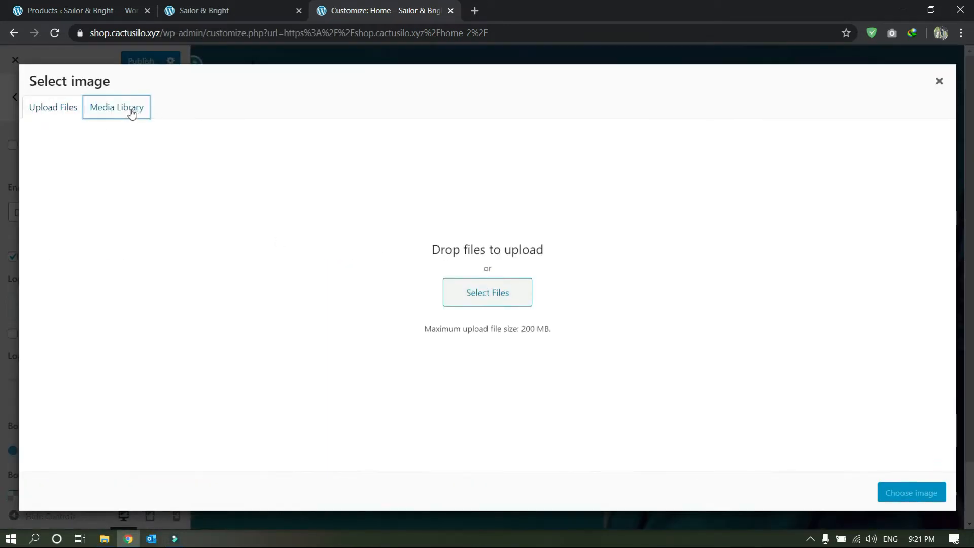
click(908, 492)
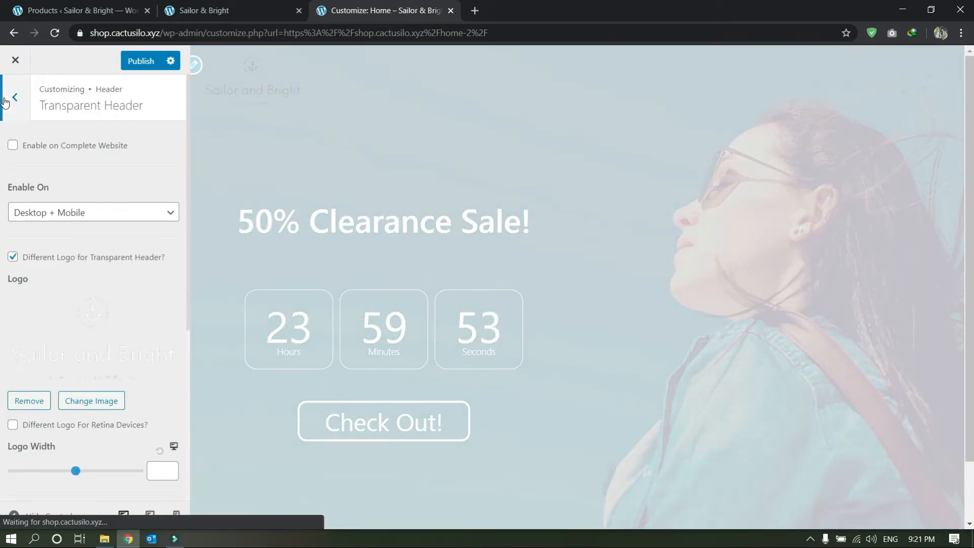
Preview the header with the white logo at full width and publish the customizer changes
click(4, 102)
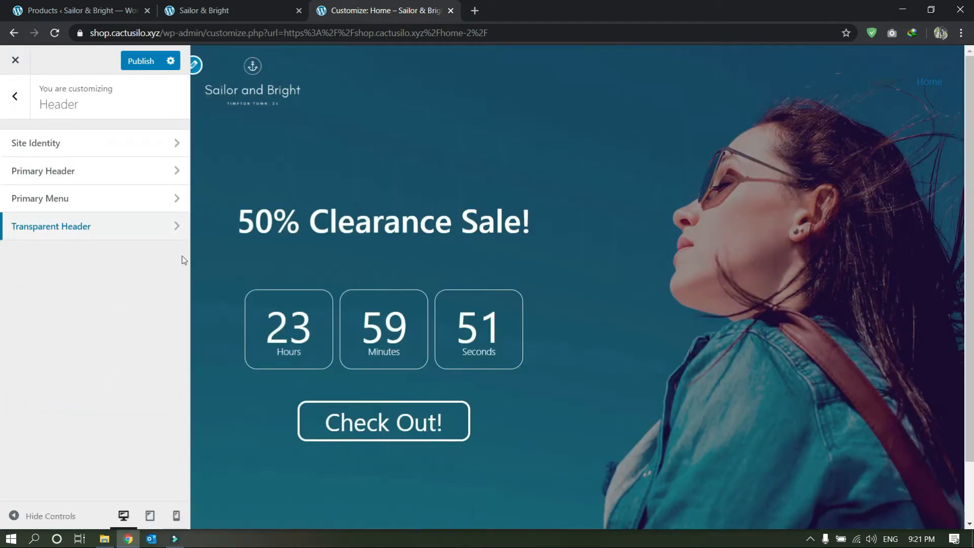
click(15, 515)
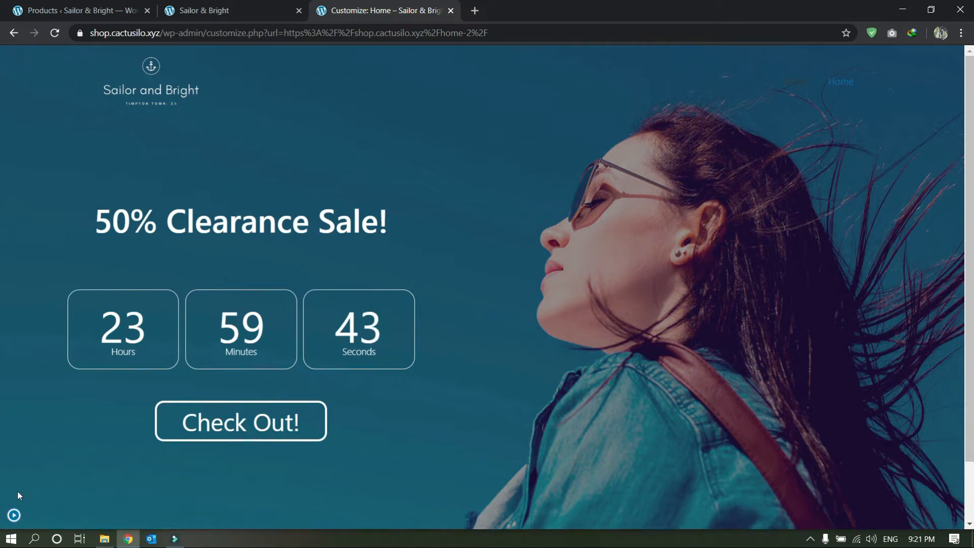
click(9, 514)
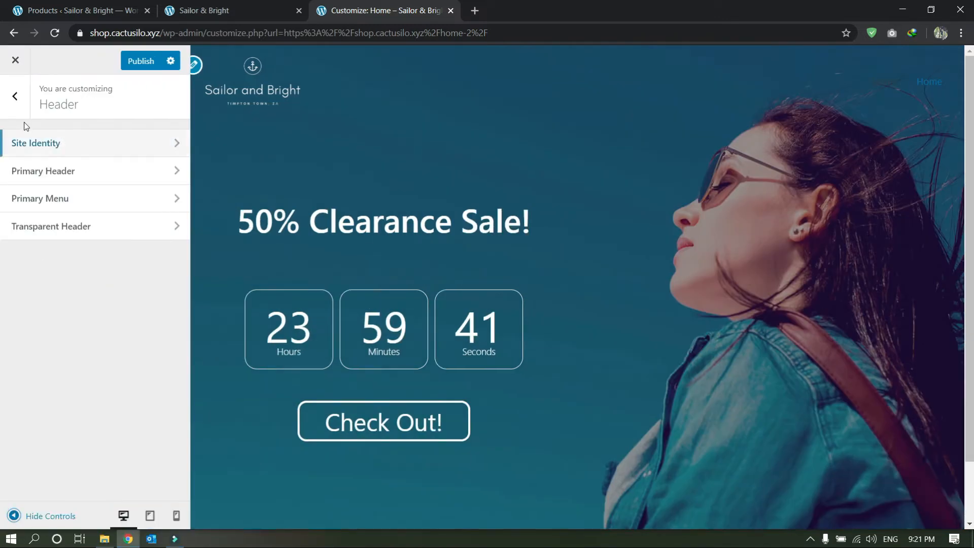
click(141, 62)
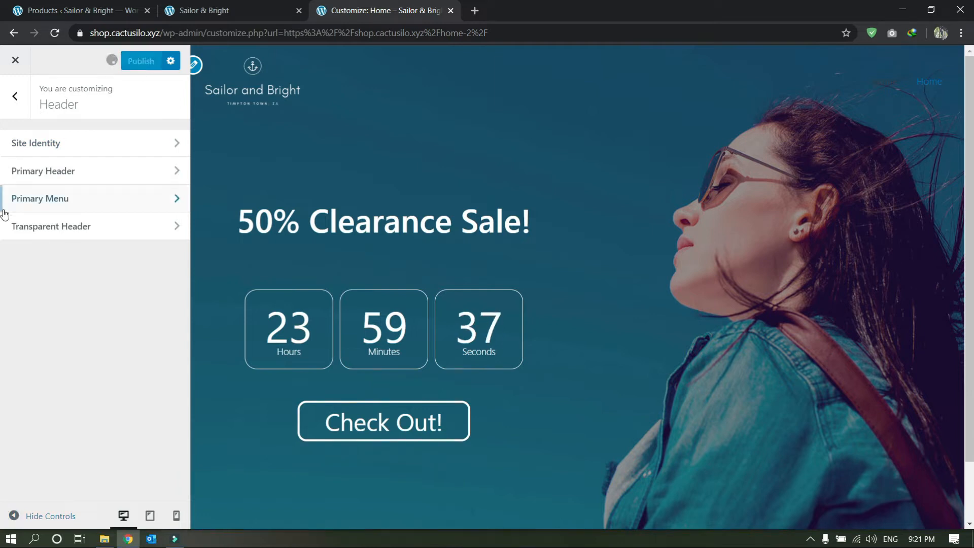
Review the Primary Header and Primary Menu settings in the header customizer for menu styling options
click(15, 96)
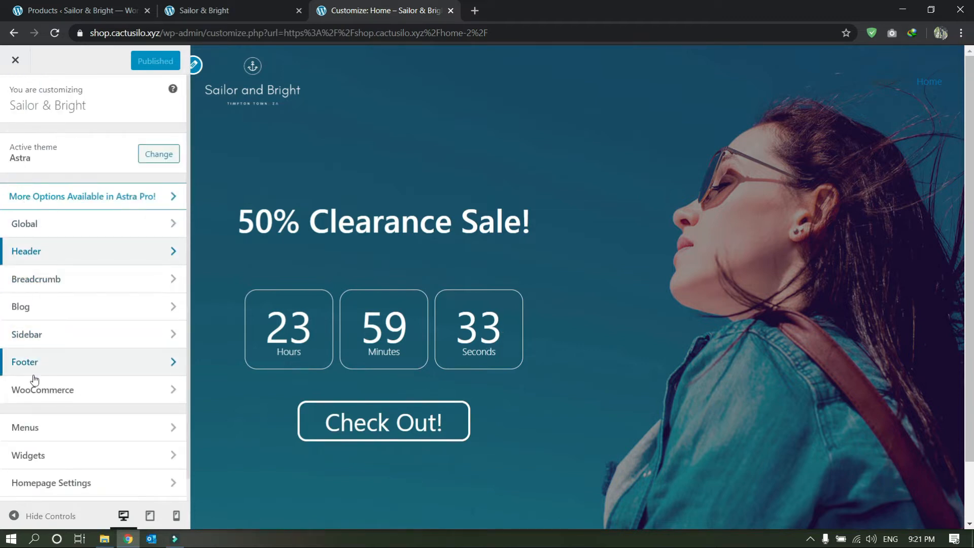
click(15, 250)
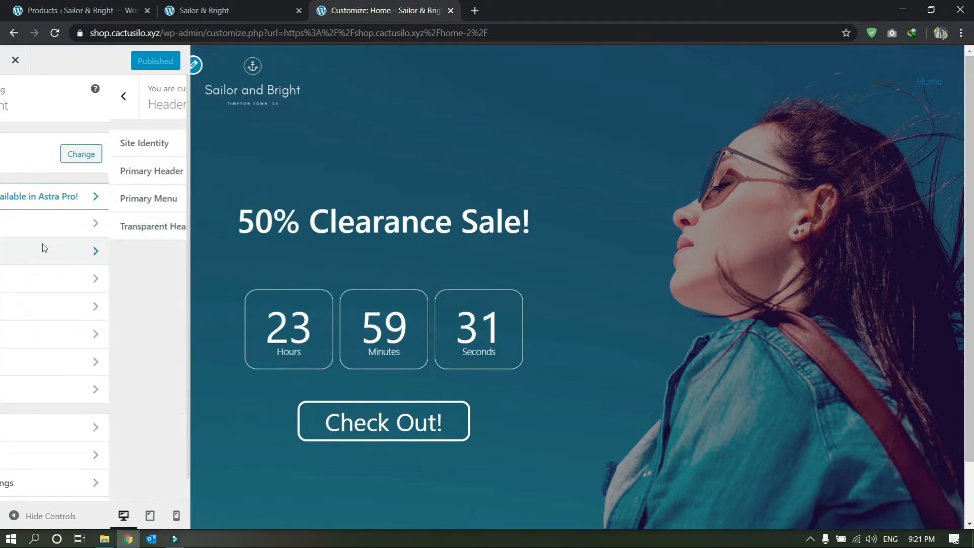
click(50, 174)
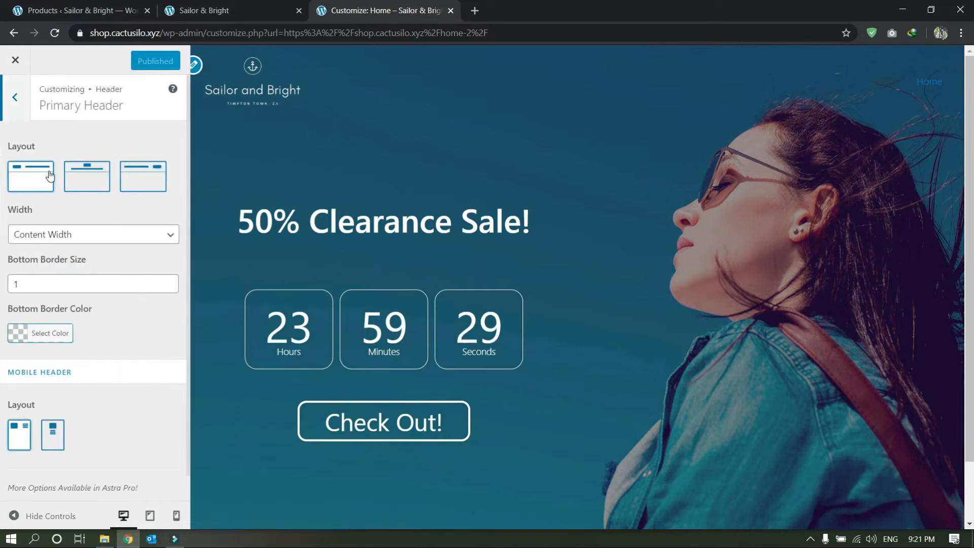
click(4, 112)
click(26, 205)
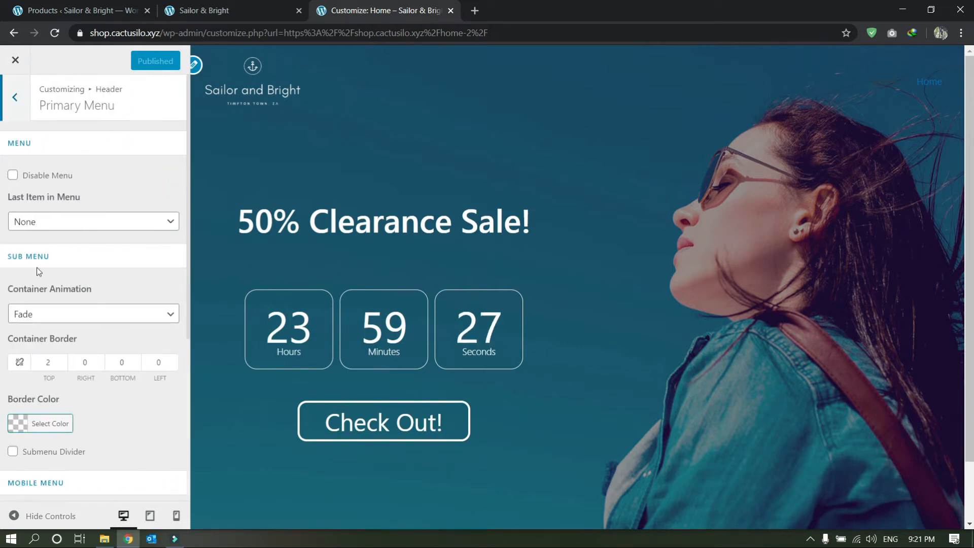
scroll(45, 432, down, 3)
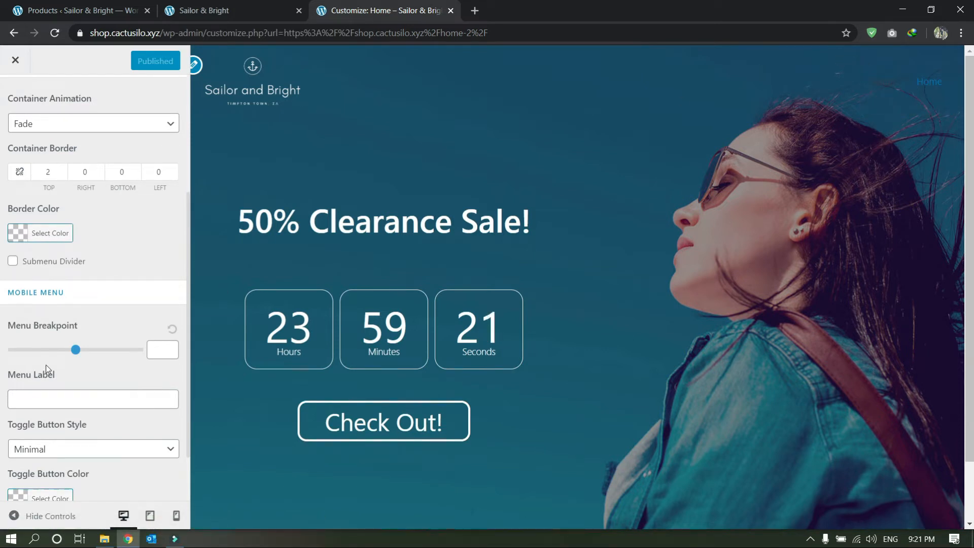
scroll(37, 428, down, 2)
scroll(54, 481, up, 4)
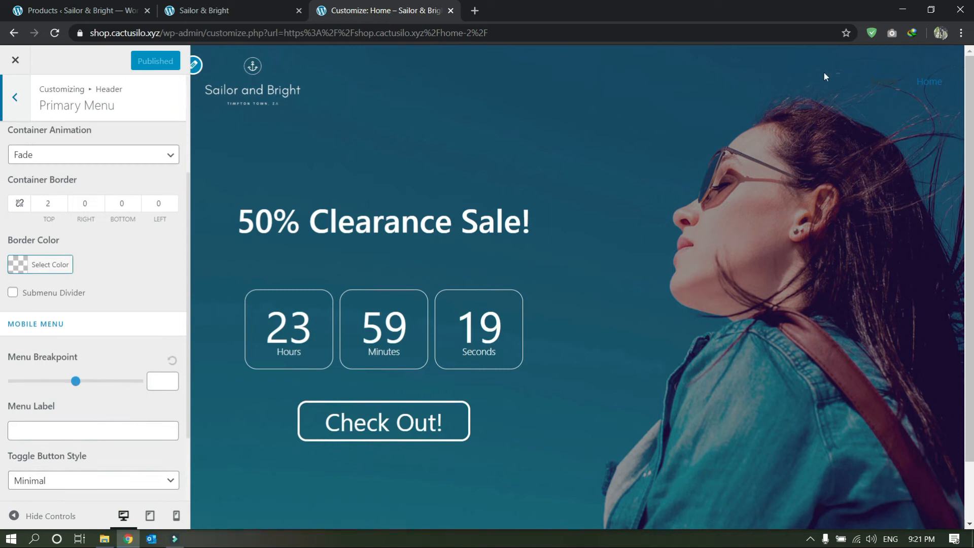
click(856, 69)
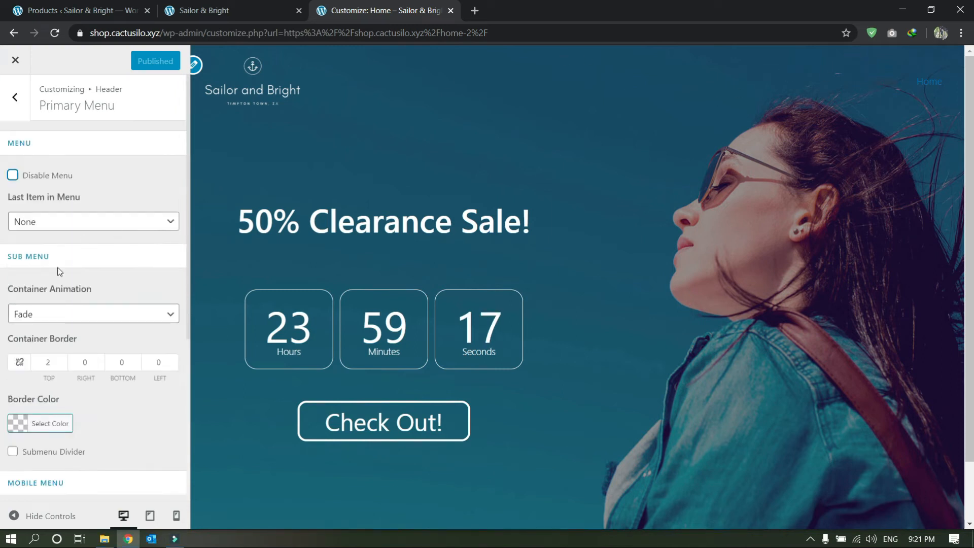
scroll(56, 369, down, 4)
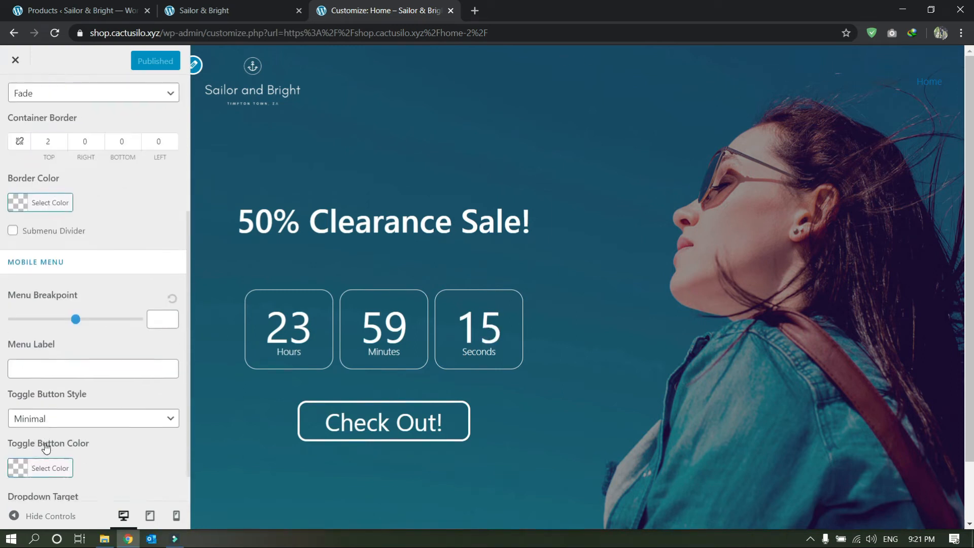
scroll(44, 442, down, 1)
scroll(44, 443, up, 3)
scroll(48, 435, down, 3)
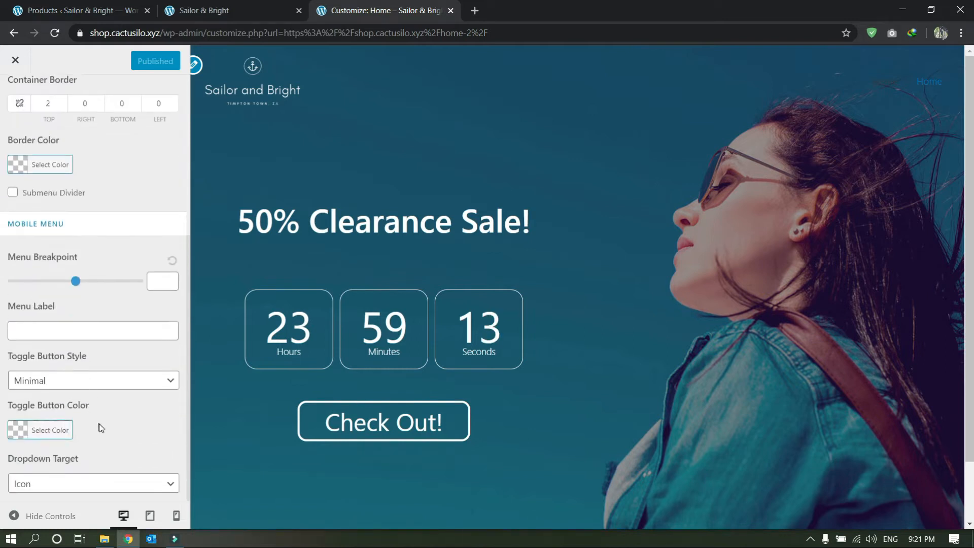
scroll(101, 428, up, 5)
click(10, 107)
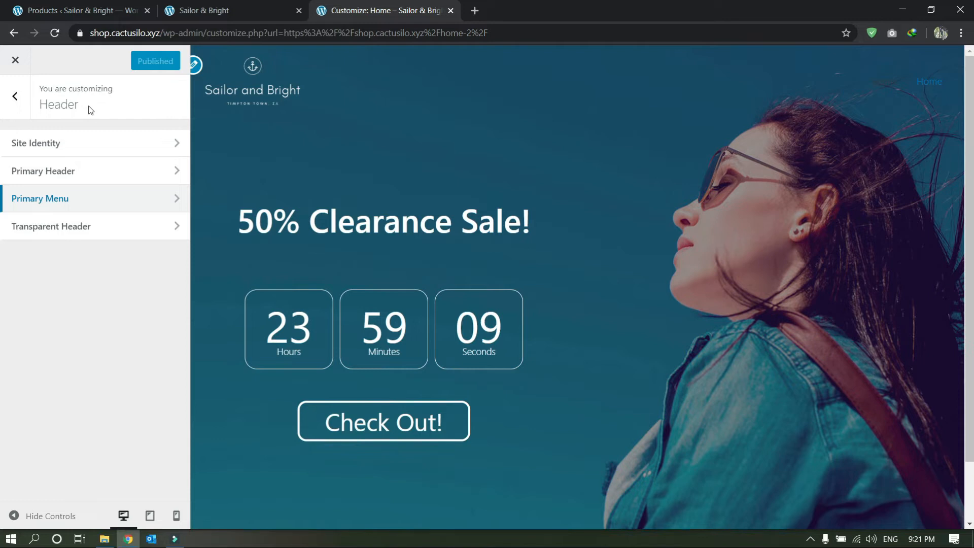
Leave the customizer and look over the published Home page
click(15, 60)
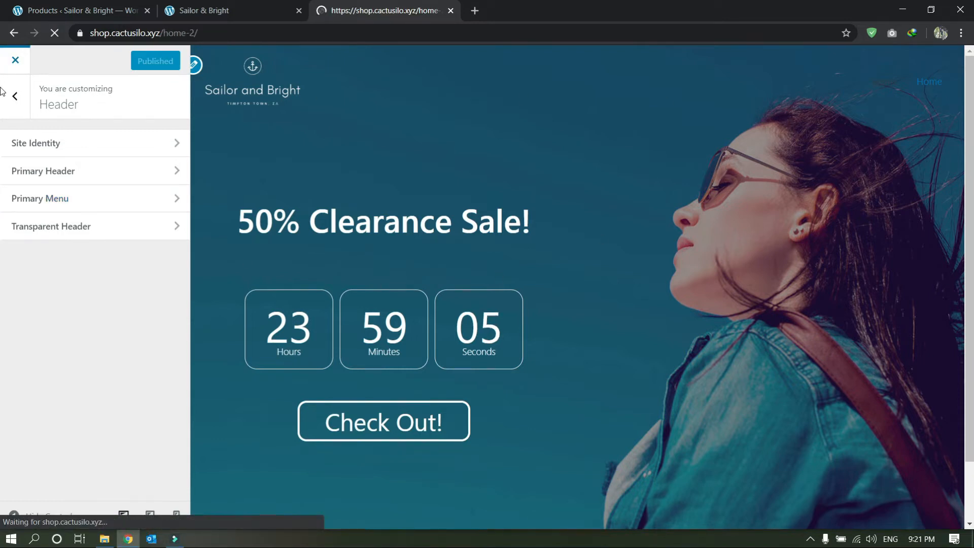
scroll(134, 167, down, 3)
scroll(80, 251, up, 3)
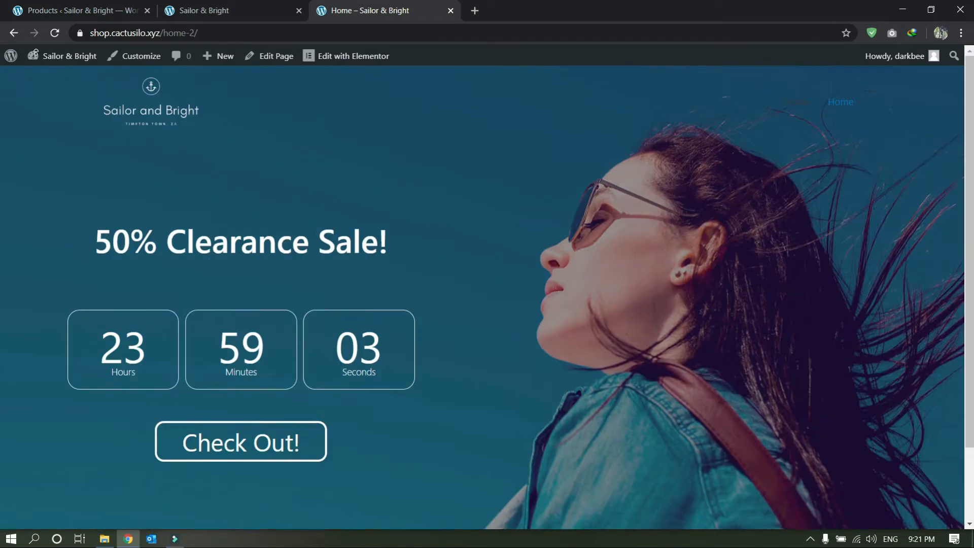
Open the Home page in Elementor and add a section with two equal columns below the hero
click(337, 55)
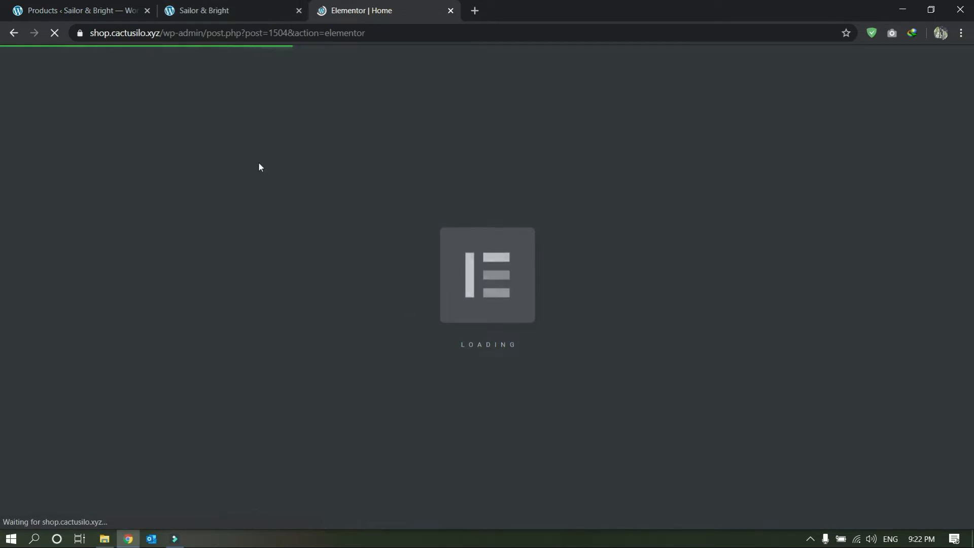
scroll(502, 432, down, 5)
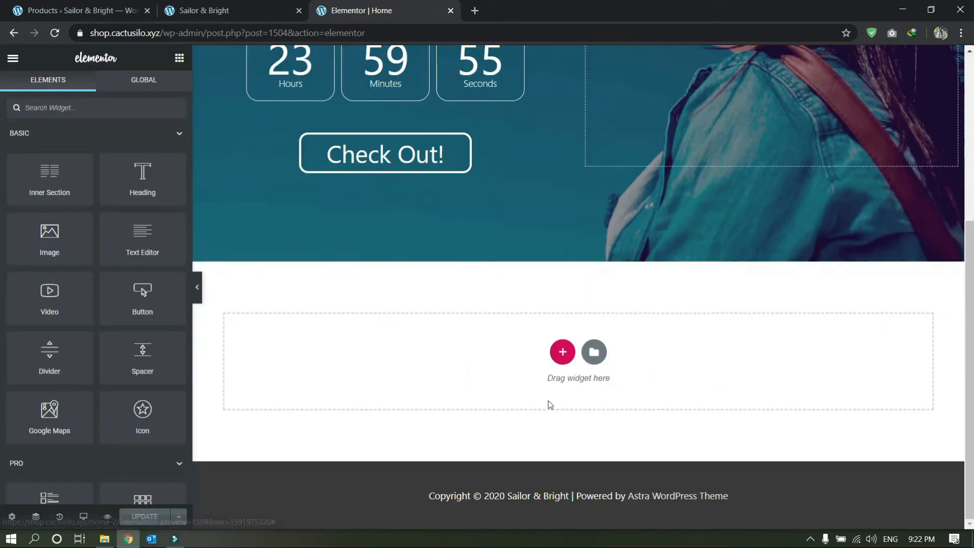
click(560, 352)
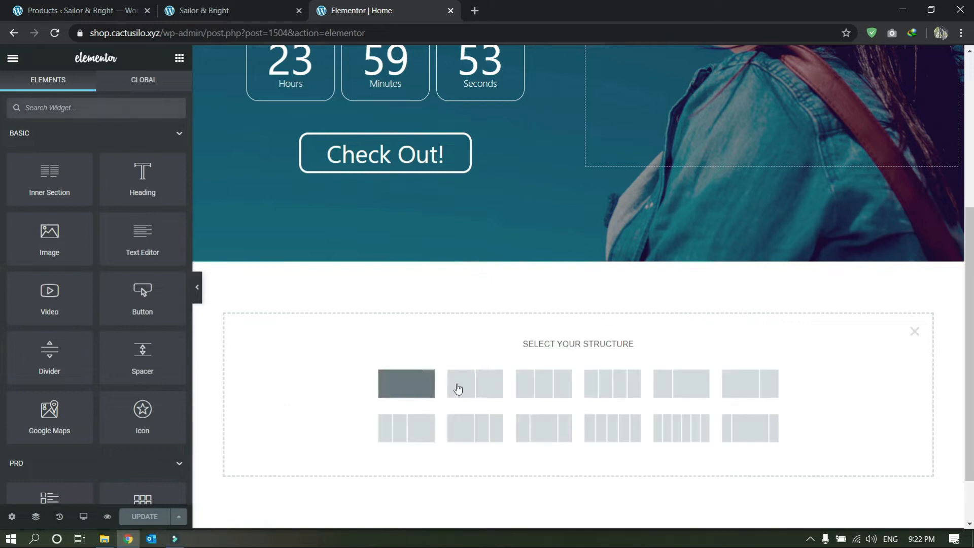
click(483, 391)
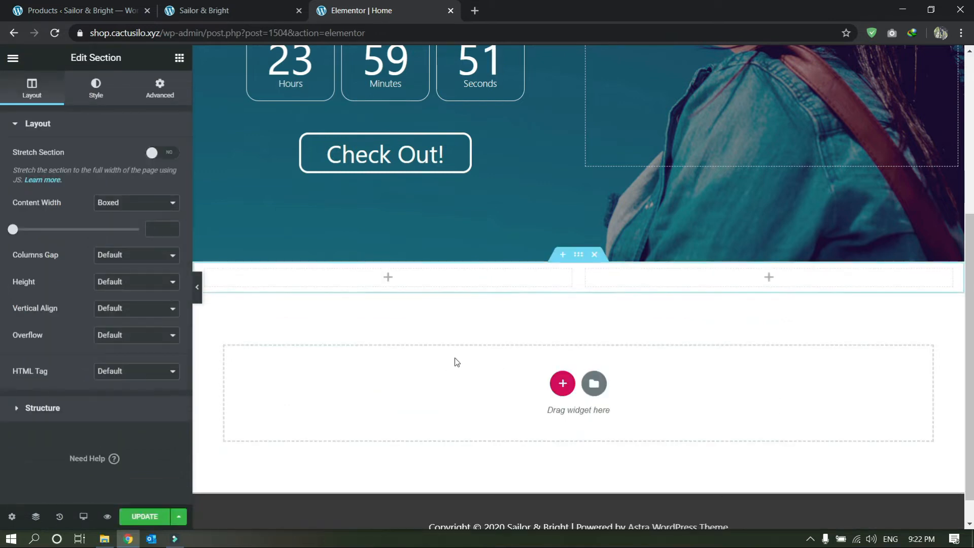
Add an Image widget to the new section's left column and insert men-fashion-free-img.jpg from the media library
click(388, 278)
drag(21, 242, 350, 279)
click(68, 206)
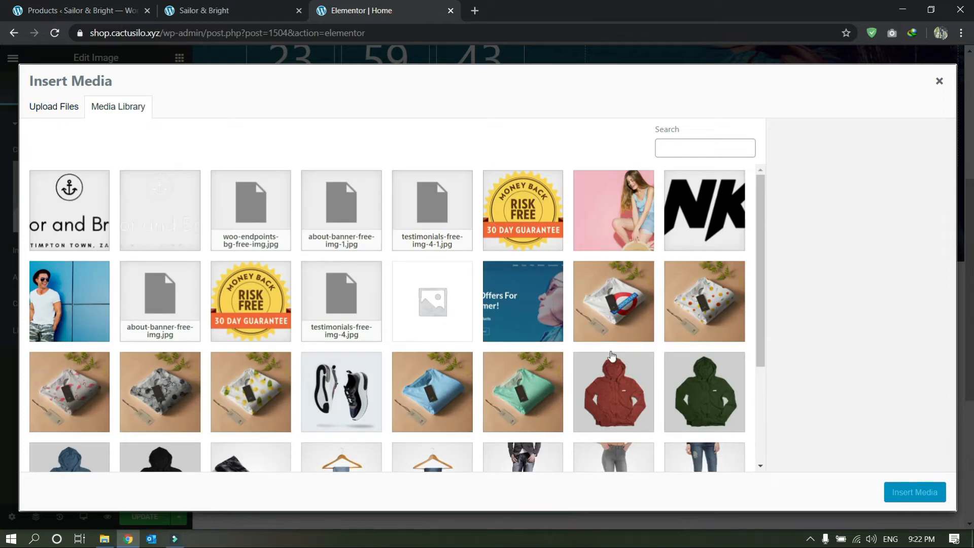
scroll(643, 382, down, 4)
scroll(643, 382, up, 4)
scroll(643, 383, down, 2)
scroll(141, 280, up, 2)
click(81, 298)
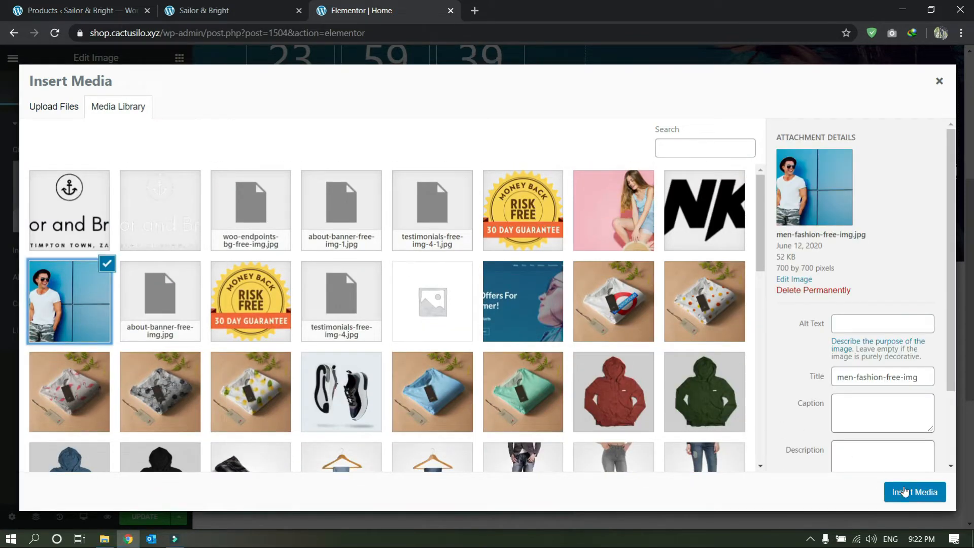
click(903, 490)
scroll(439, 409, down, 5)
scroll(511, 378, up, 4)
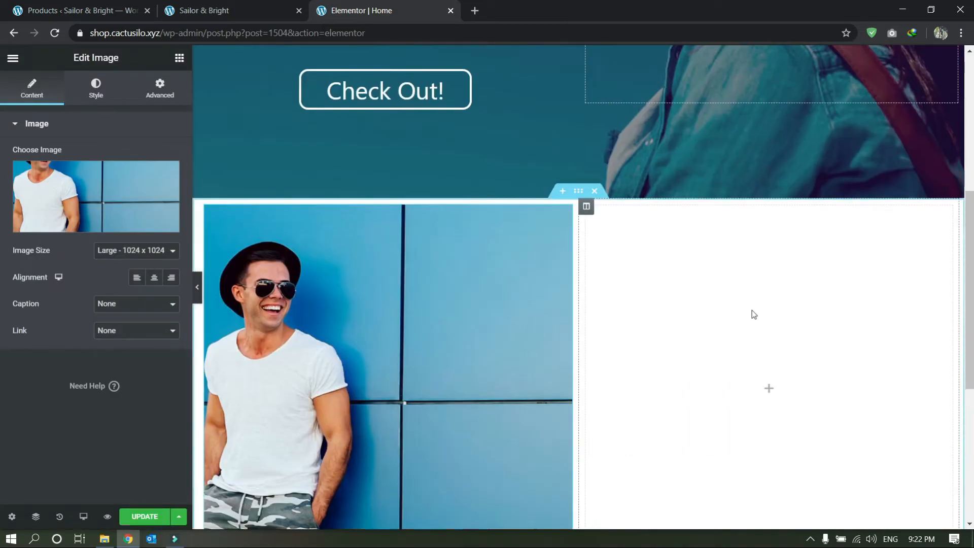
Add a heading reading "Men's Fashion" to the empty right column and center it
click(768, 389)
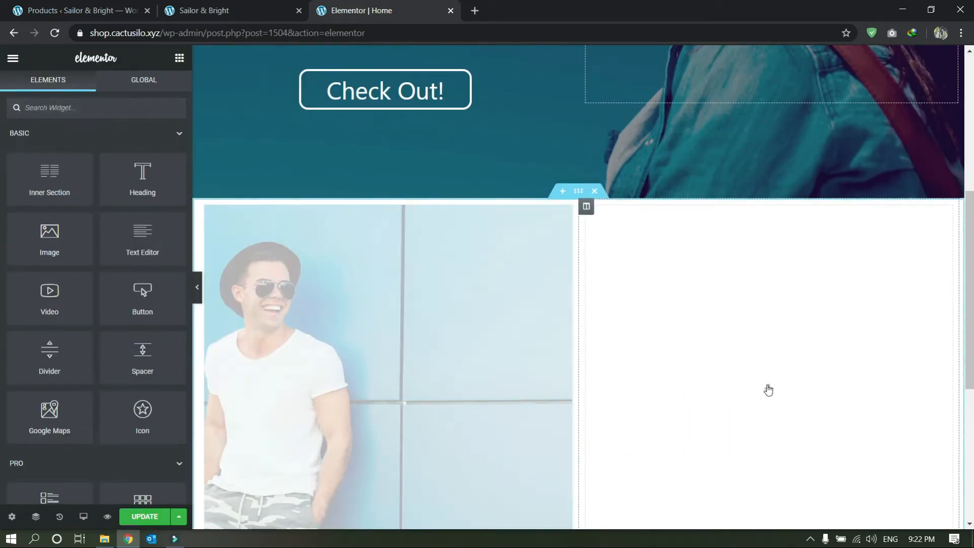
drag(142, 177, 744, 332)
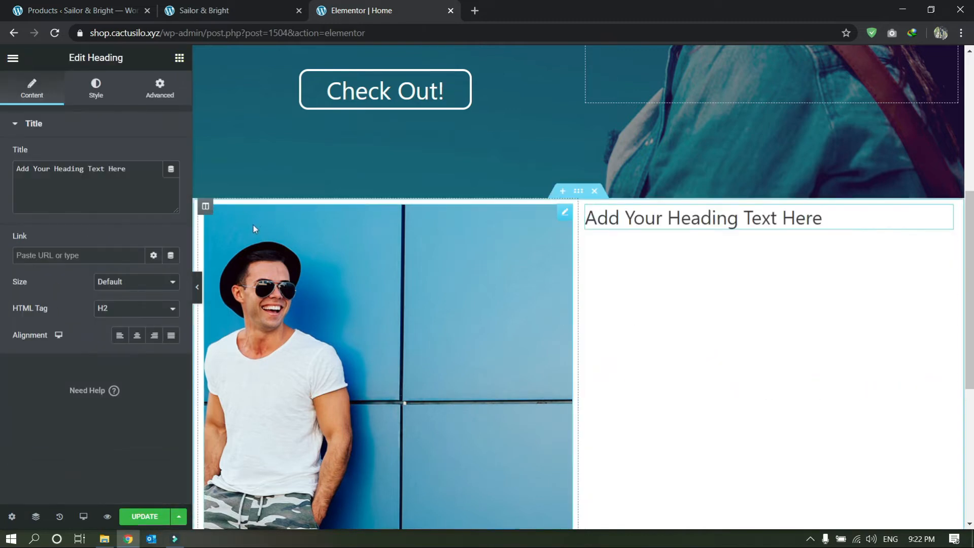
drag(141, 184, 1, 196)
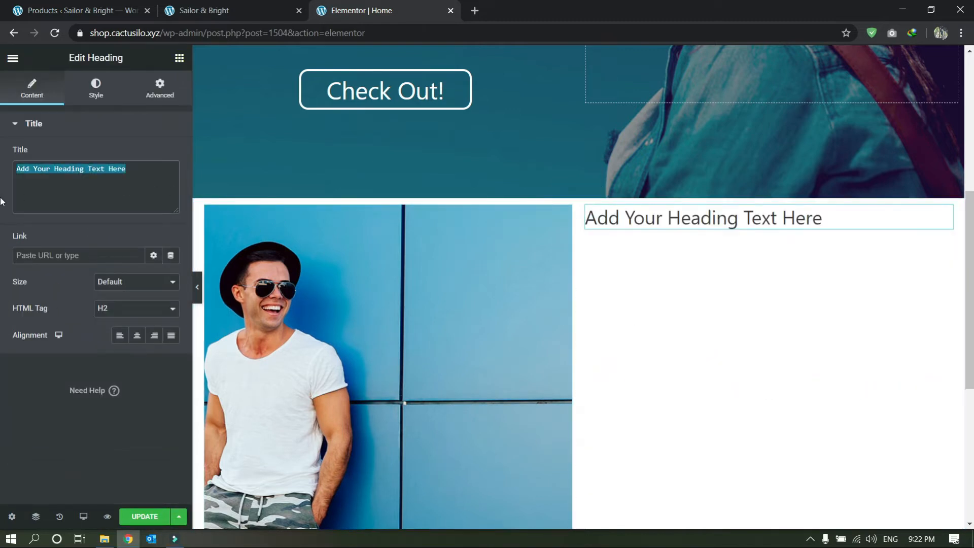
text(Men's Fashion)
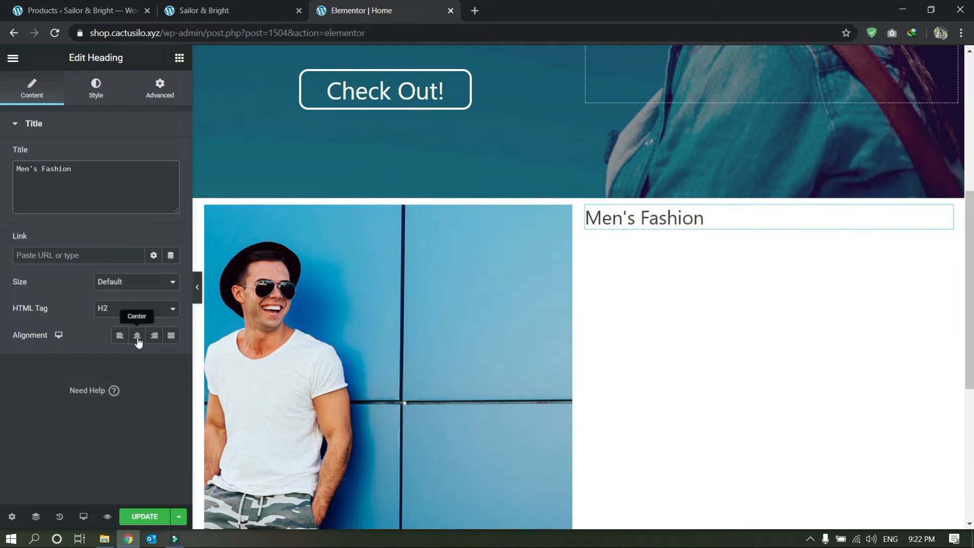
click(137, 335)
Set the "Men's Fashion" heading's typography to weight 600 and size 54 px, keeping the default font family
click(96, 88)
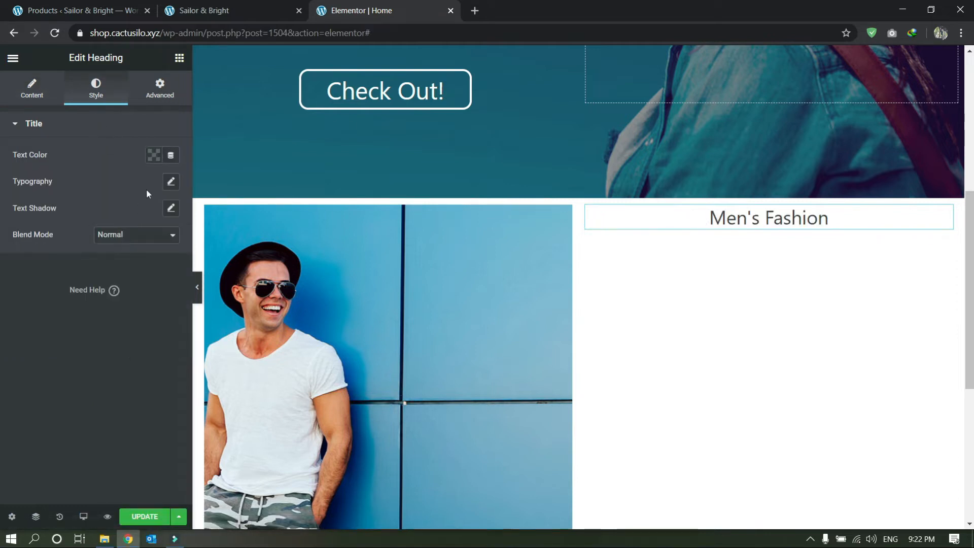
click(154, 154)
click(170, 182)
click(170, 182)
scroll(509, 337, up, 4)
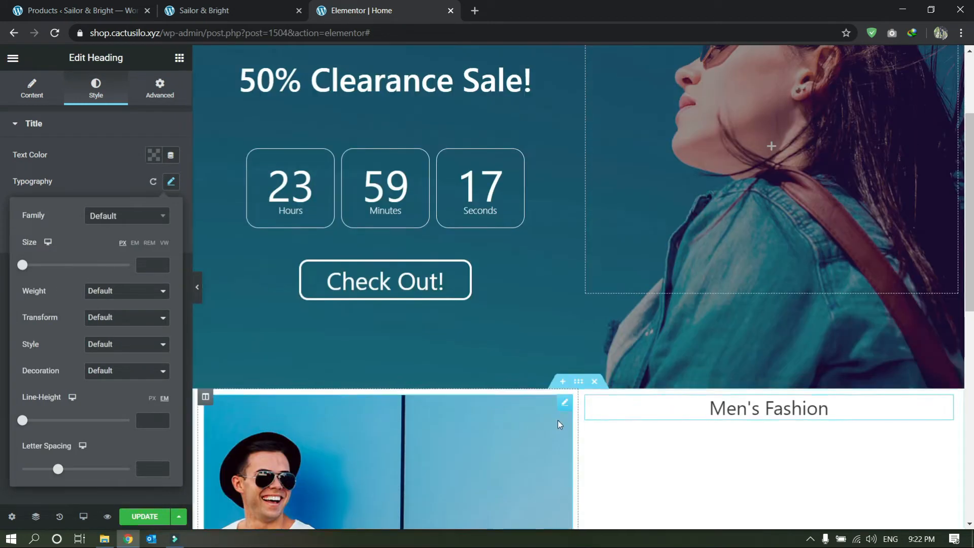
scroll(558, 420, down, 1)
click(105, 218)
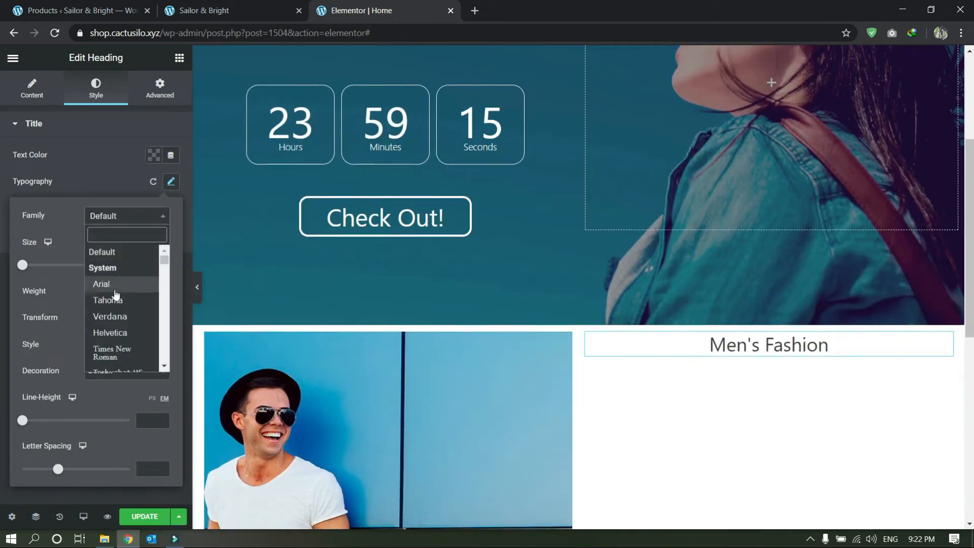
click(104, 252)
click(109, 291)
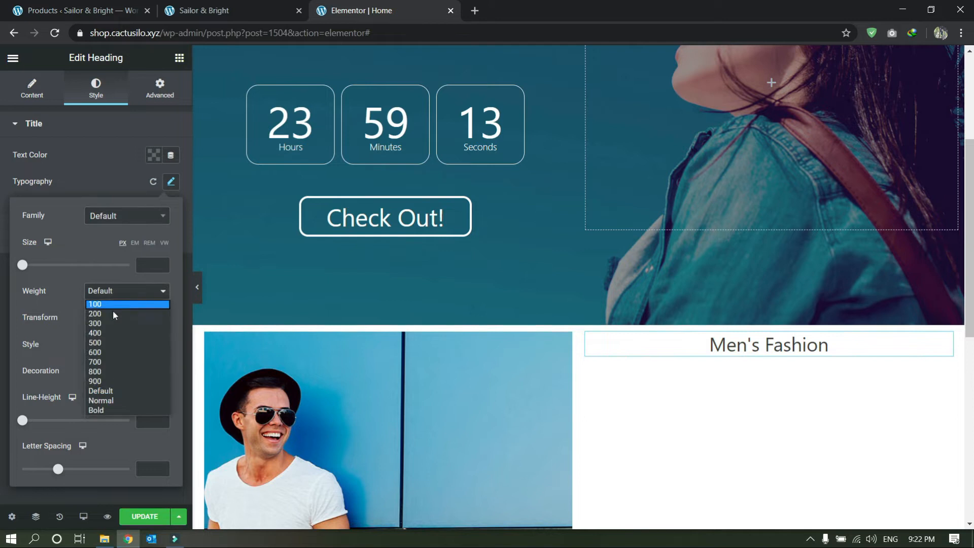
click(103, 353)
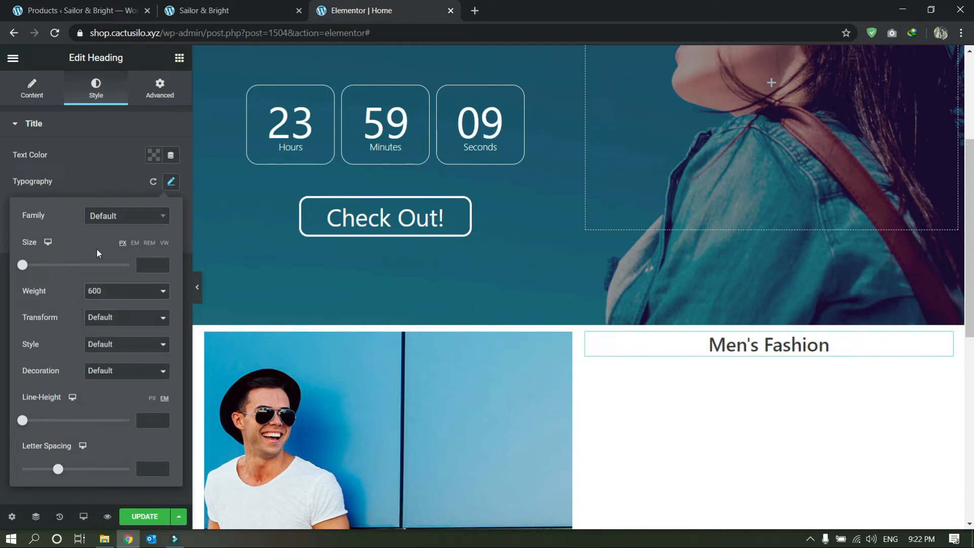
drag(24, 268, 54, 280)
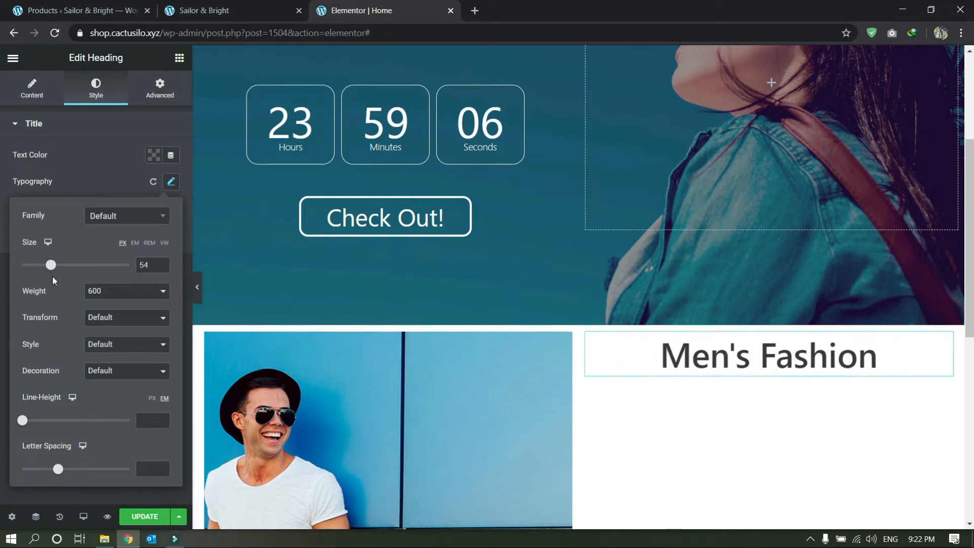
Add a Text Editor widget below the "Men's Fashion" heading and center its placeholder text
click(10, 62)
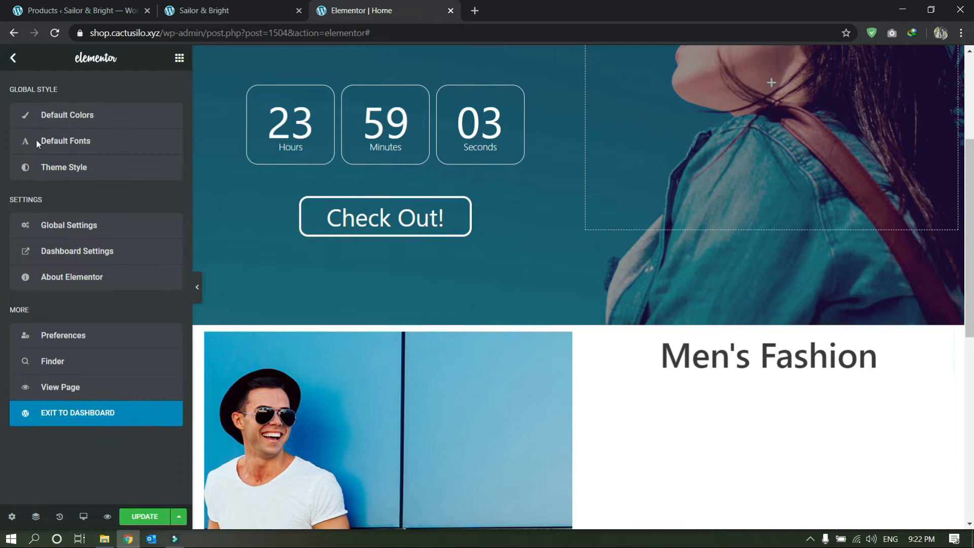
click(14, 60)
drag(130, 241, 667, 376)
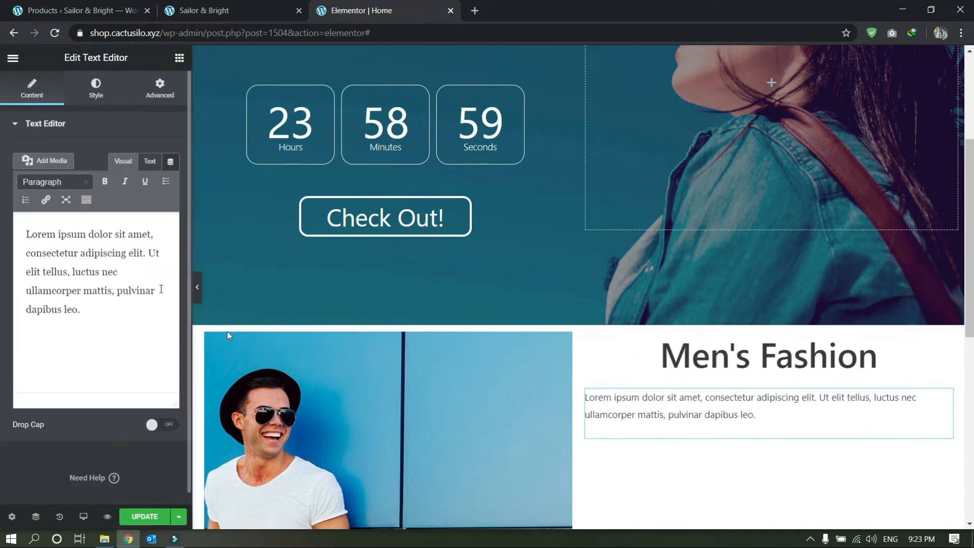
click(93, 91)
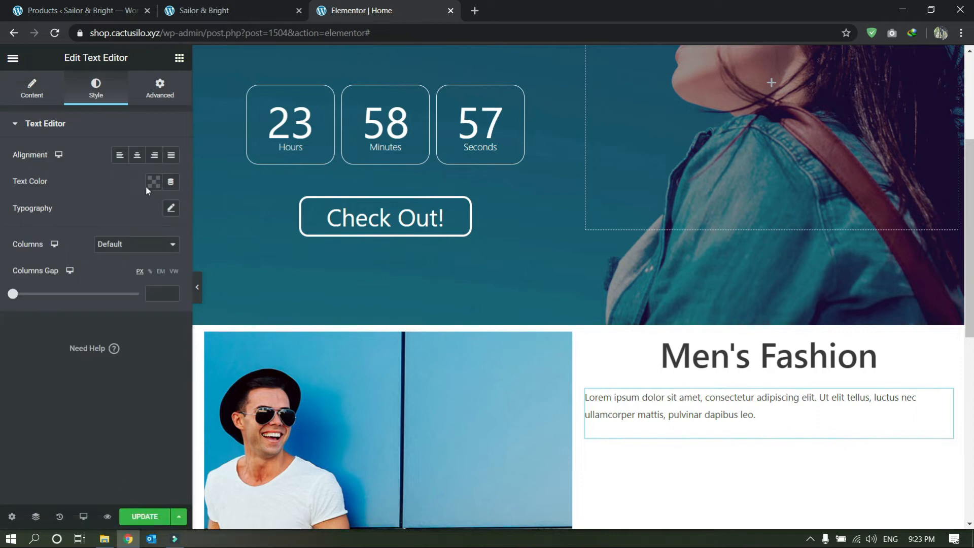
click(137, 155)
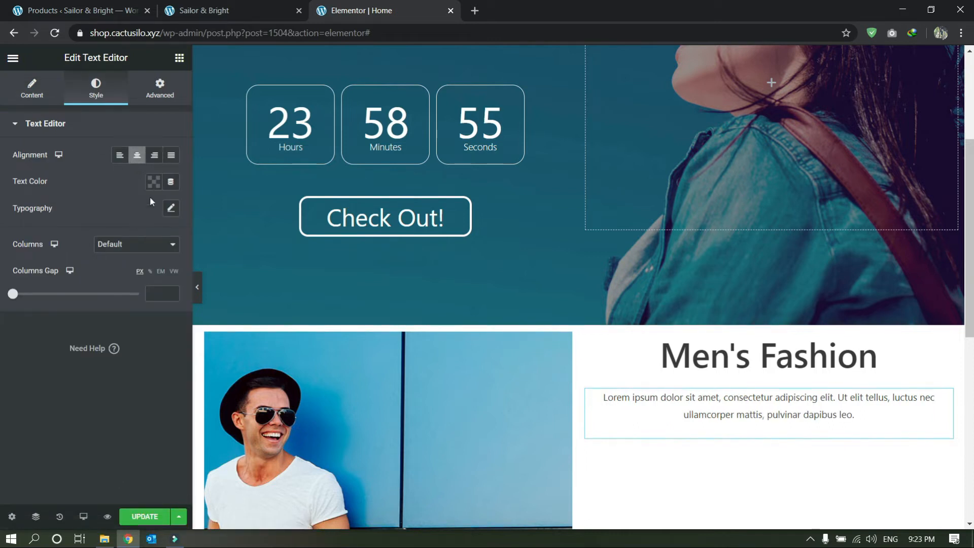
Set the font weight of the paragraph below the "Men's Fashion" heading to 500
click(171, 207)
click(117, 317)
click(99, 360)
click(107, 317)
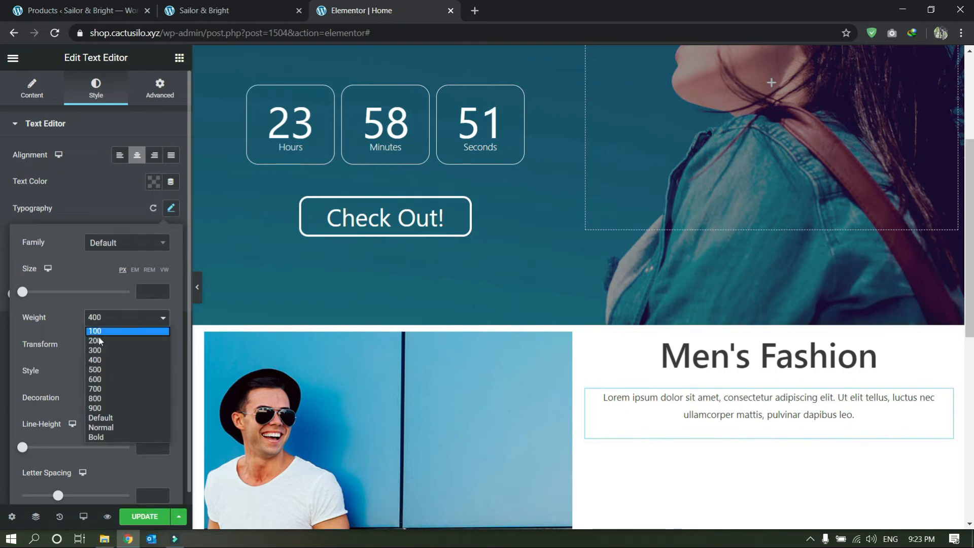
click(99, 371)
click(3, 368)
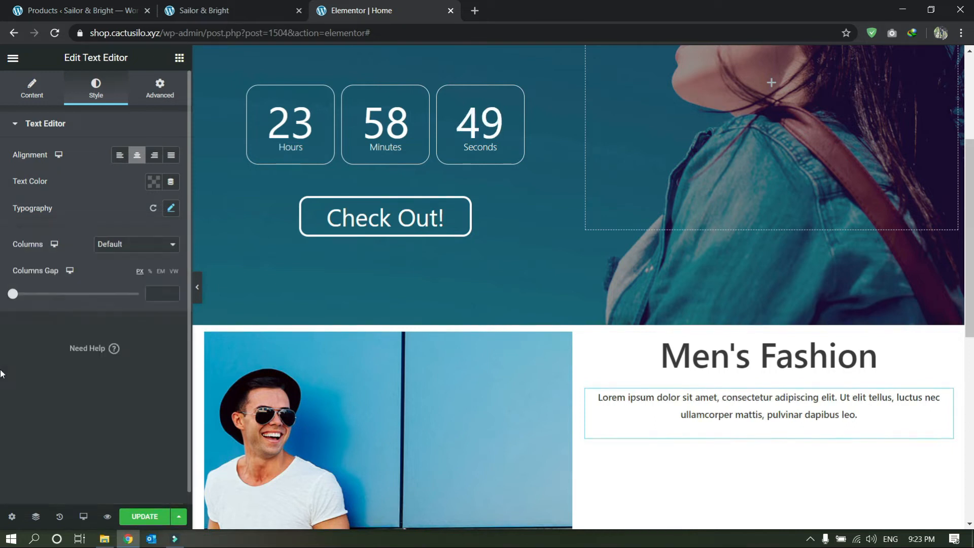
scroll(774, 330, down, 4)
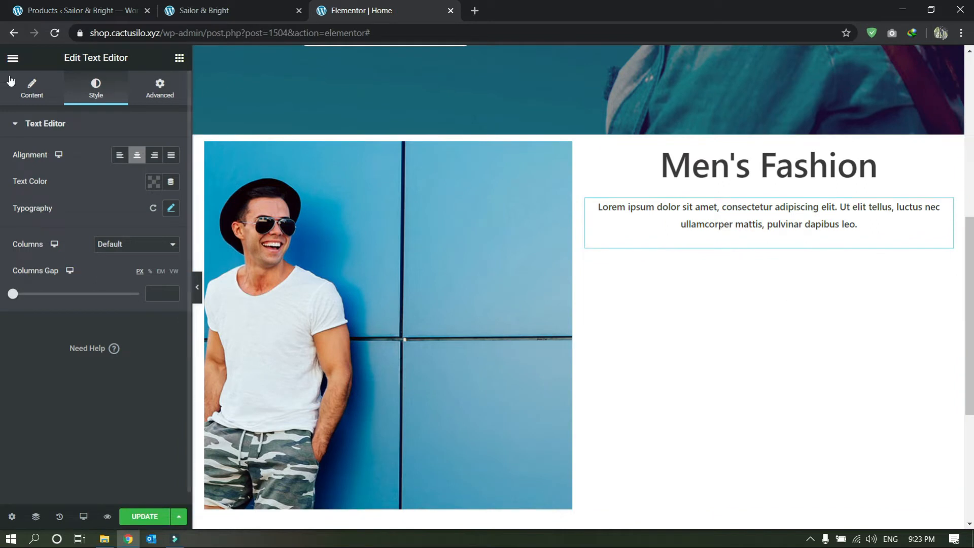
click(9, 59)
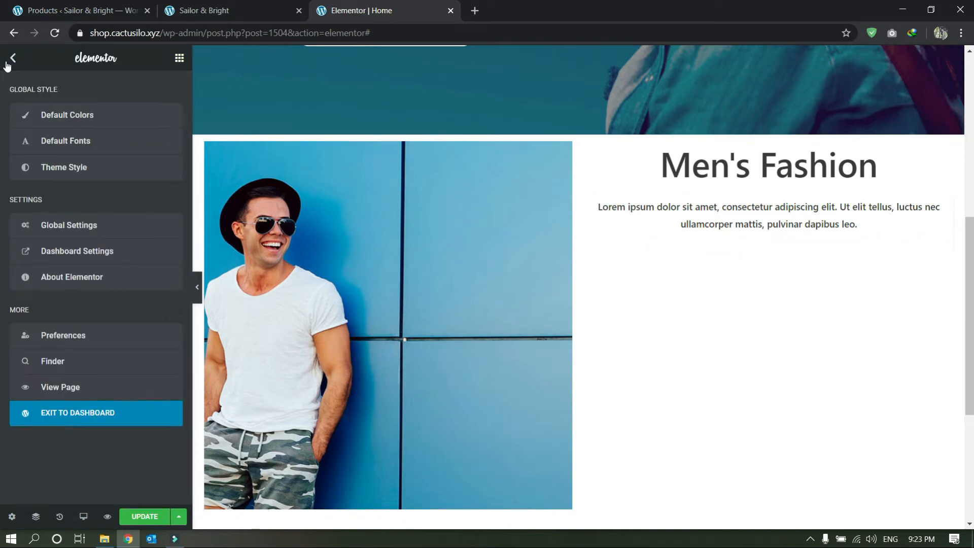
click(14, 58)
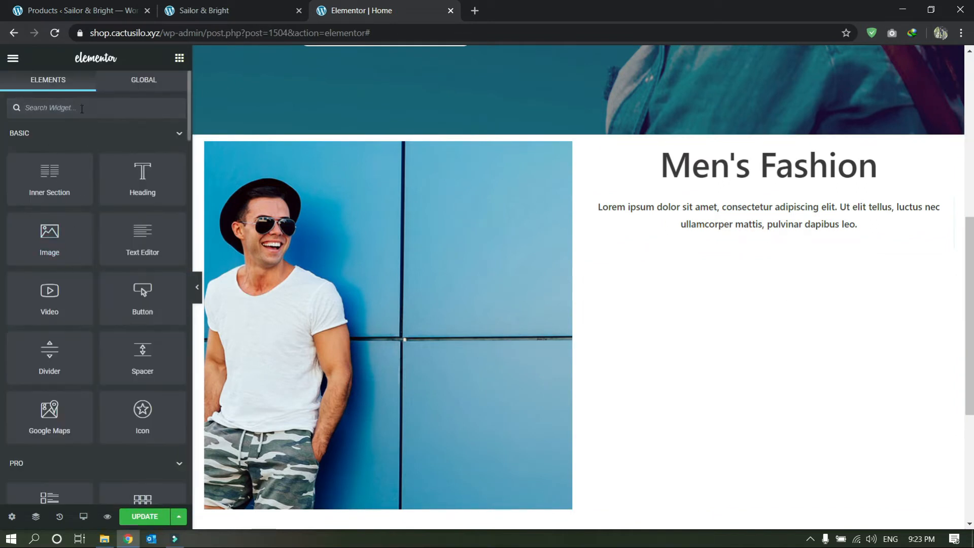
text(butt)
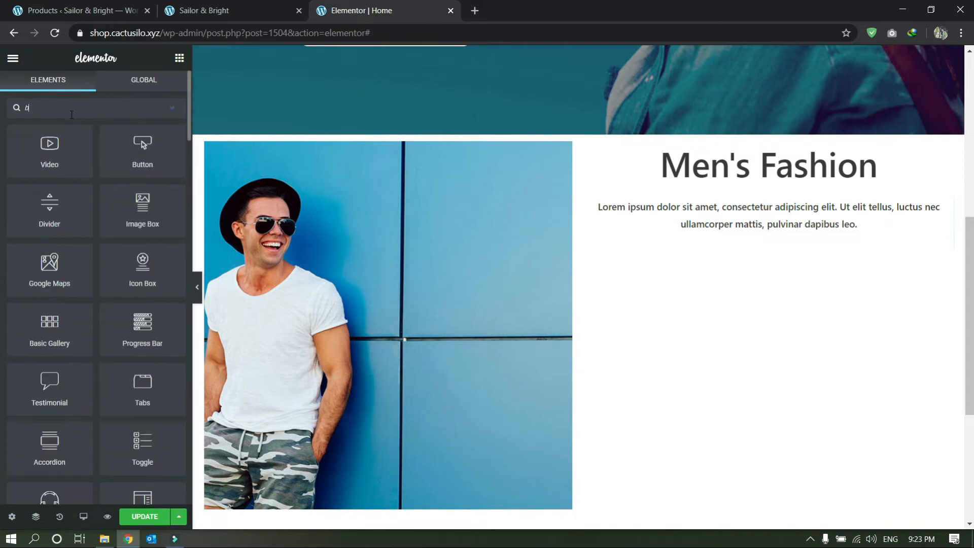
drag(43, 157, 746, 246)
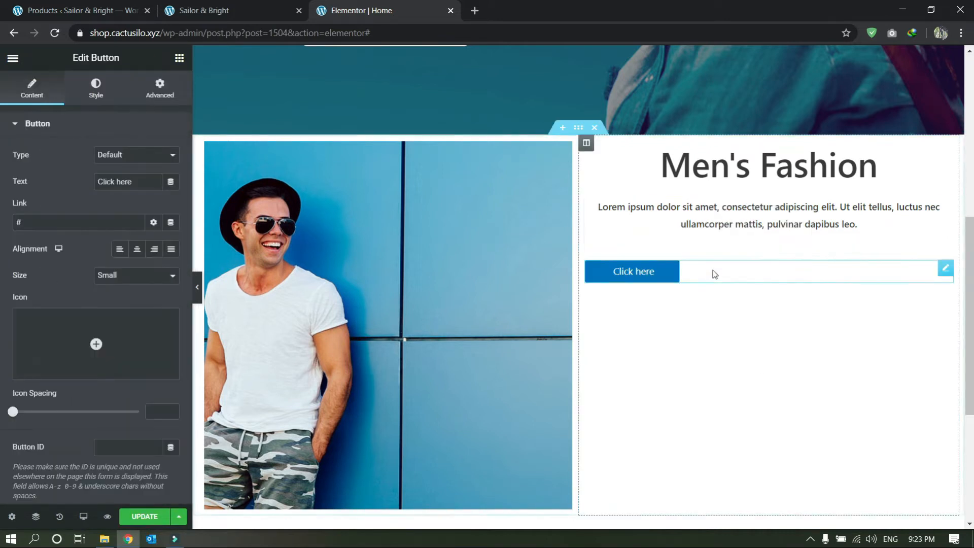
click(137, 249)
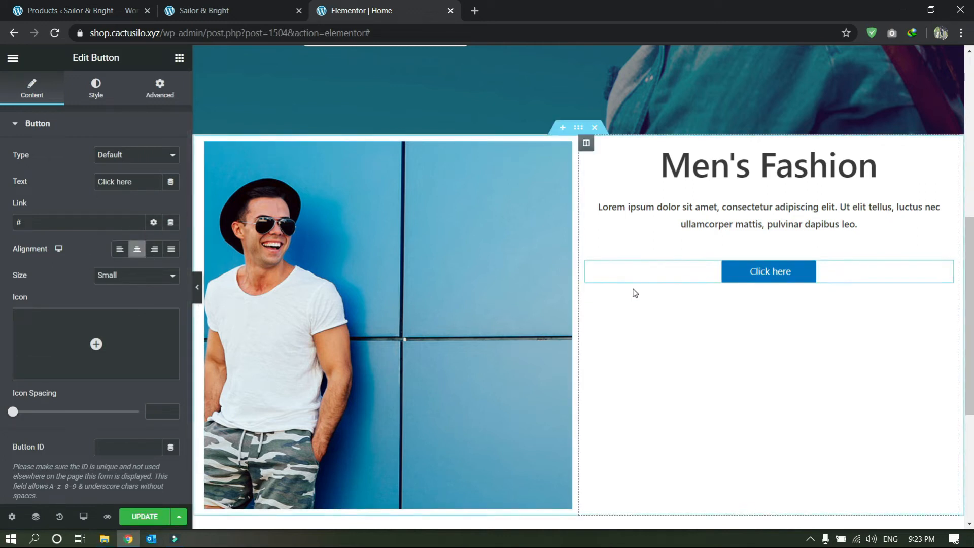
key(Delete)
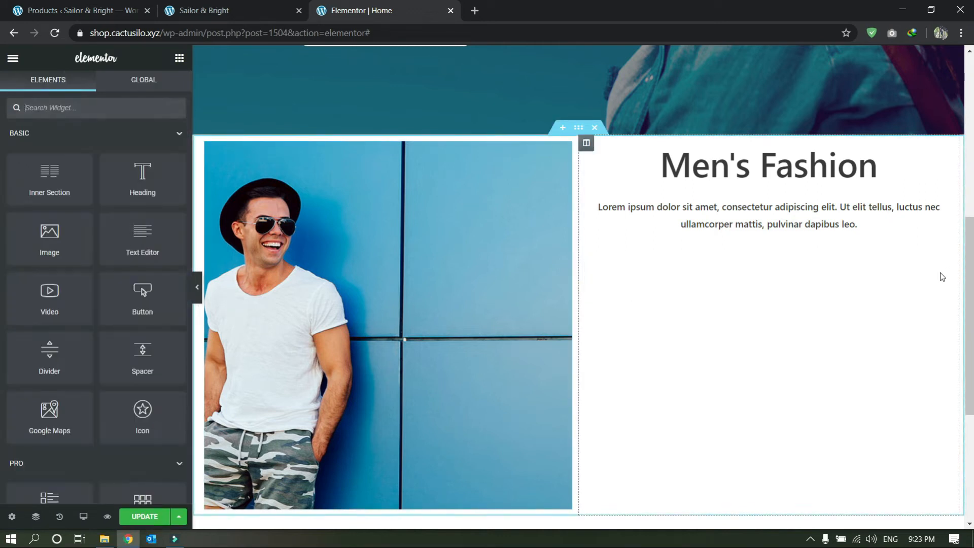
Copy the hero section's "Check Out!" button and paste it below the paragraph in the "Men's Fashion" column
scroll(429, 199, up, 4)
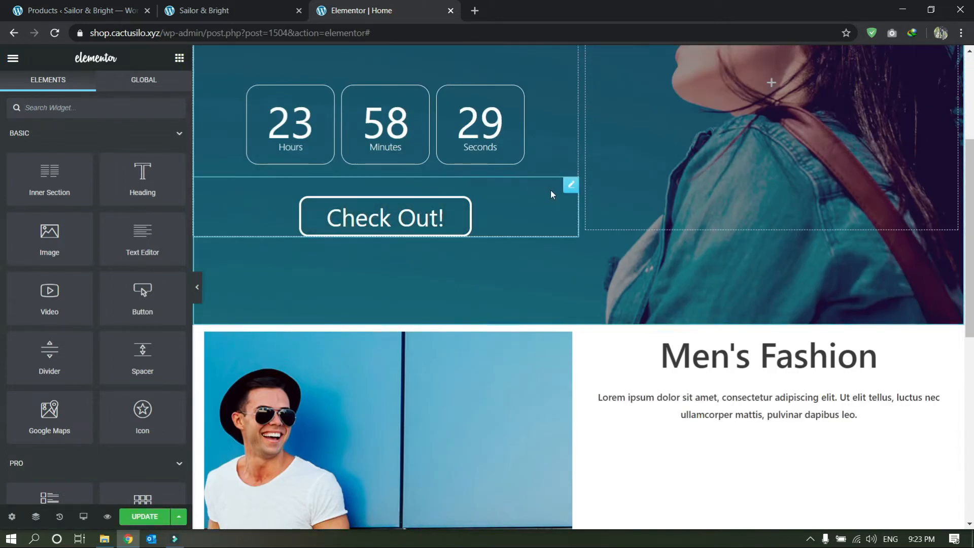
click(570, 185)
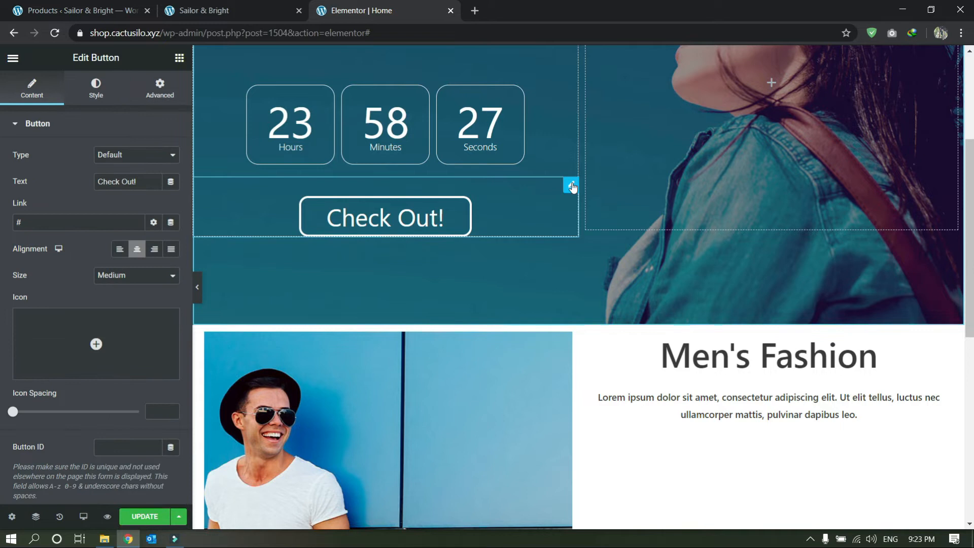
right_click(572, 185)
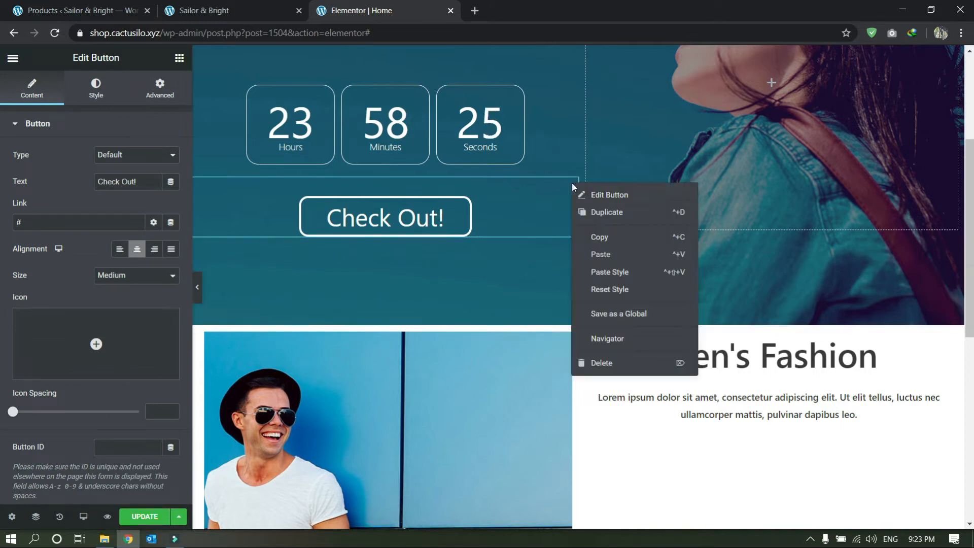
click(598, 242)
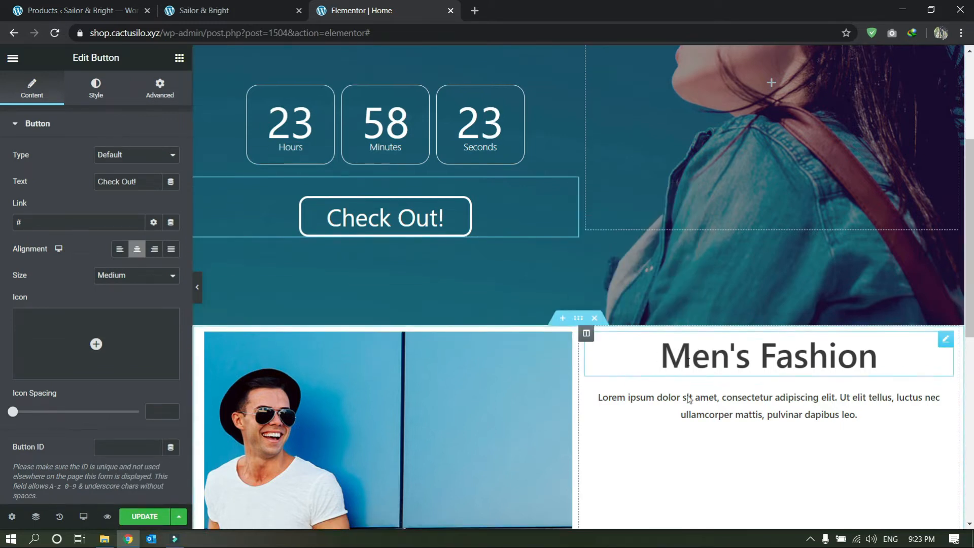
right_click(718, 439)
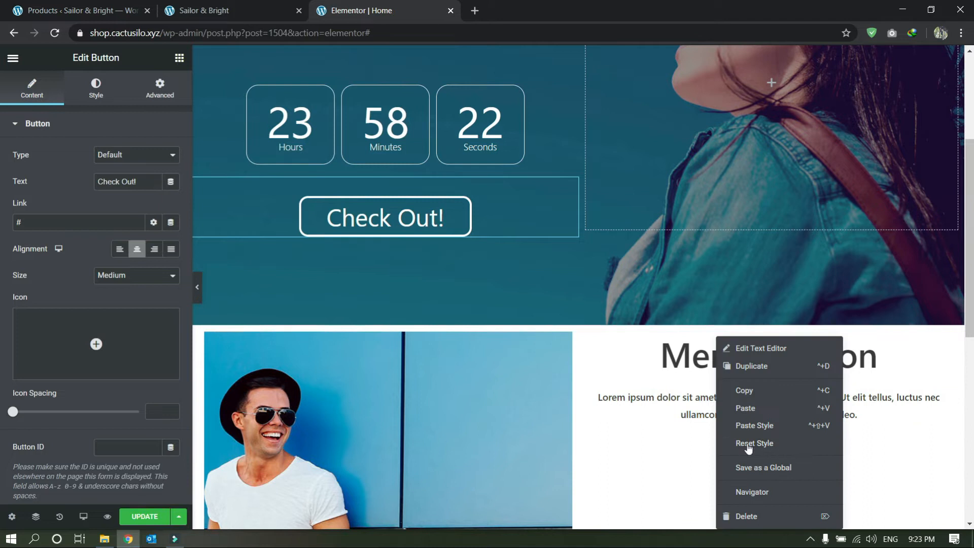
click(745, 408)
scroll(778, 404, down, 1)
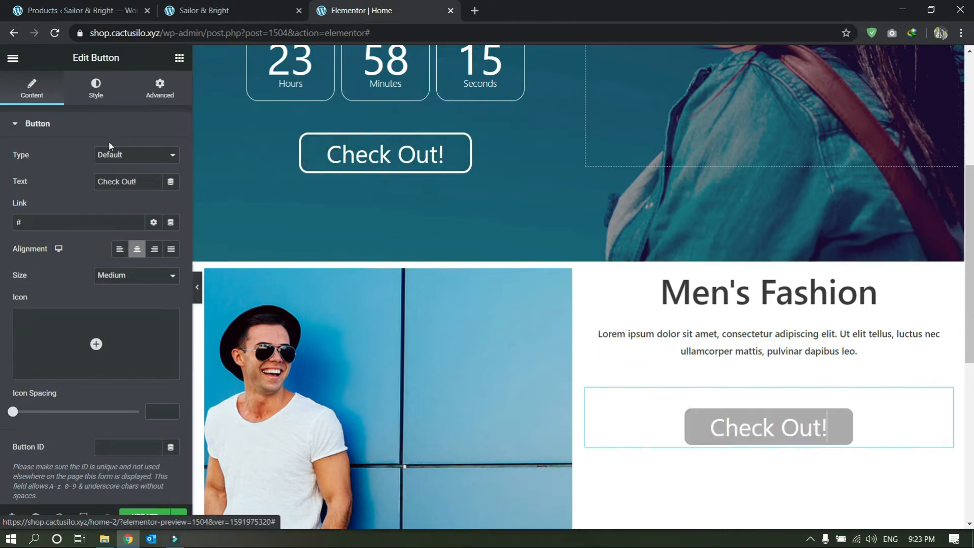
Set the border color and the text color of the "Check Out!" button in the "Men's Fashion" column to black
click(96, 88)
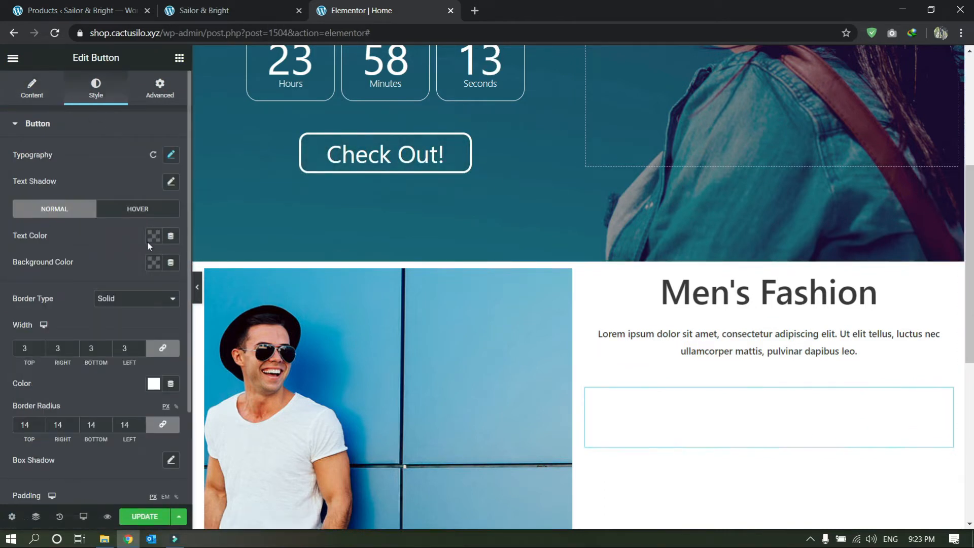
scroll(146, 325, down, 2)
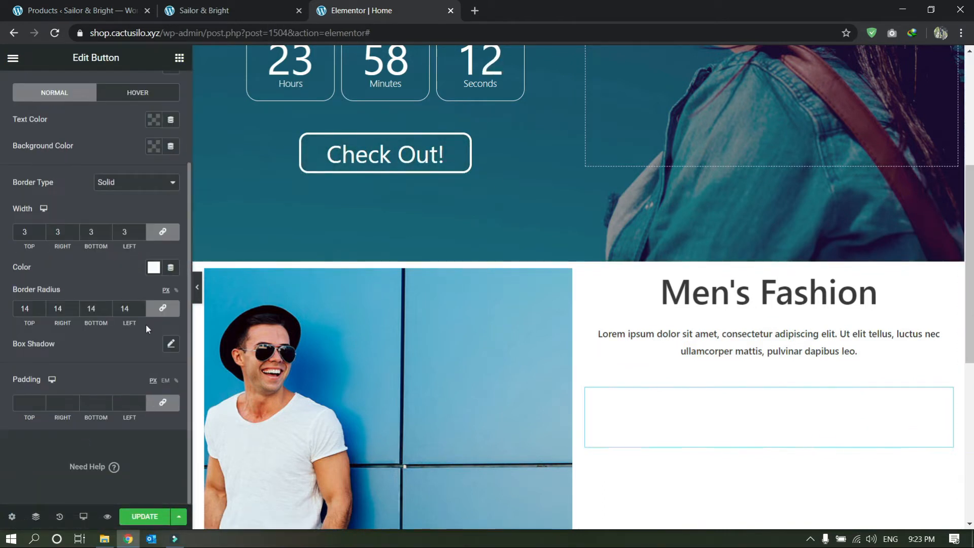
click(153, 270)
drag(138, 365, 29, 452)
click(23, 456)
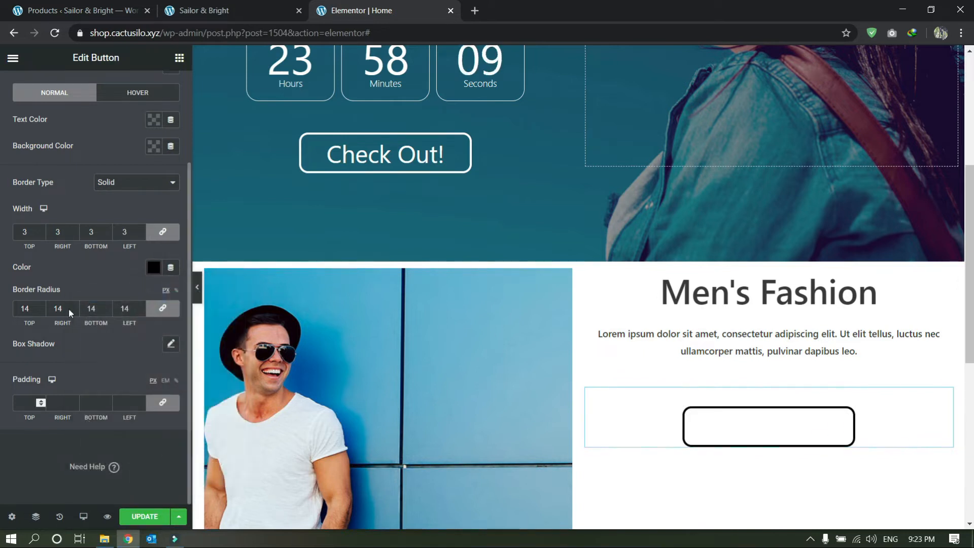
click(154, 123)
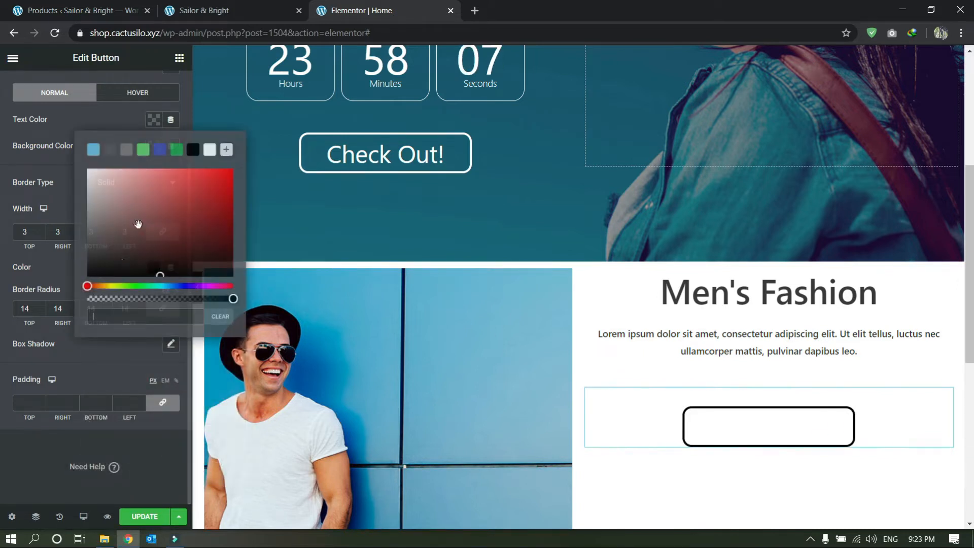
drag(138, 225, 36, 308)
click(4, 468)
Set the top padding of the "Men's Fashion" column's "Check Out!" button to 0
scroll(146, 195, up, 2)
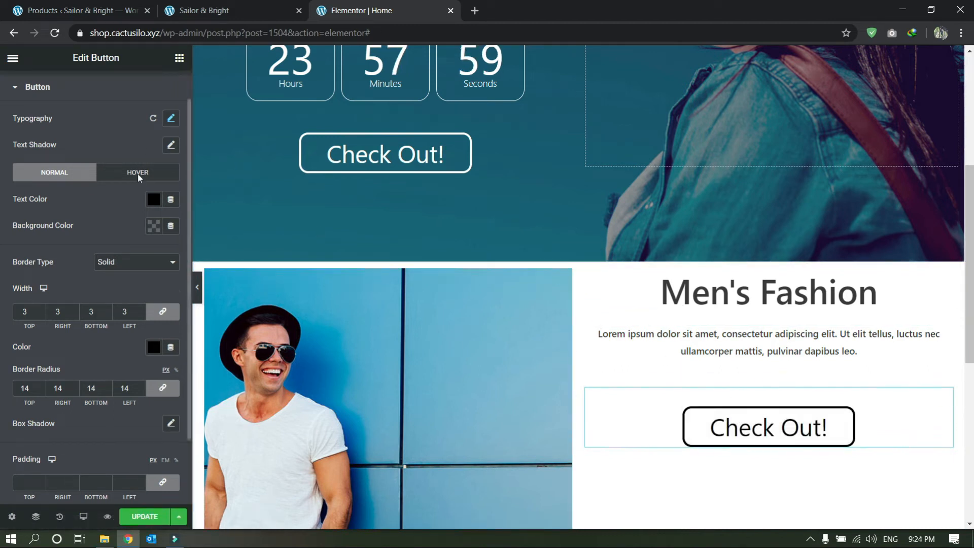
scroll(133, 172, up, 1)
click(151, 92)
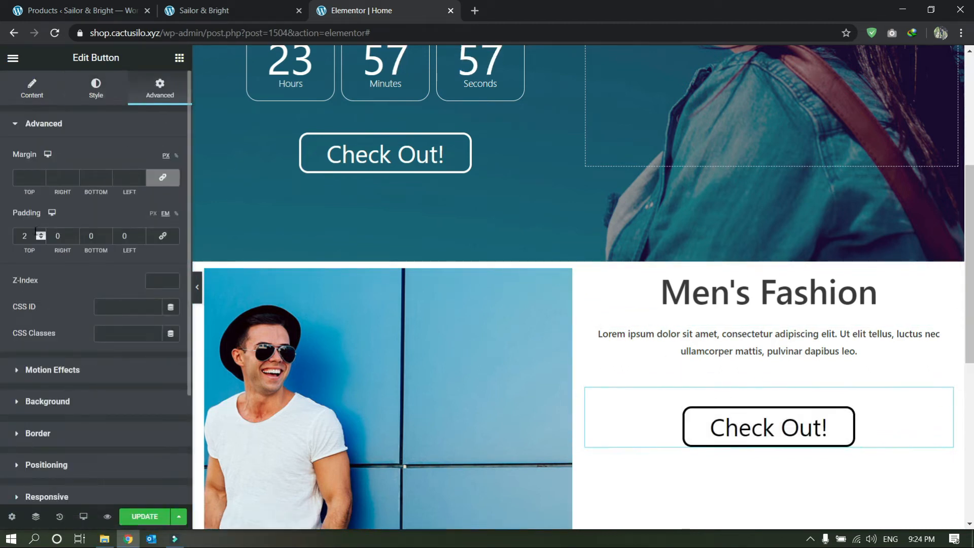
key(BackSpace)
text(0)
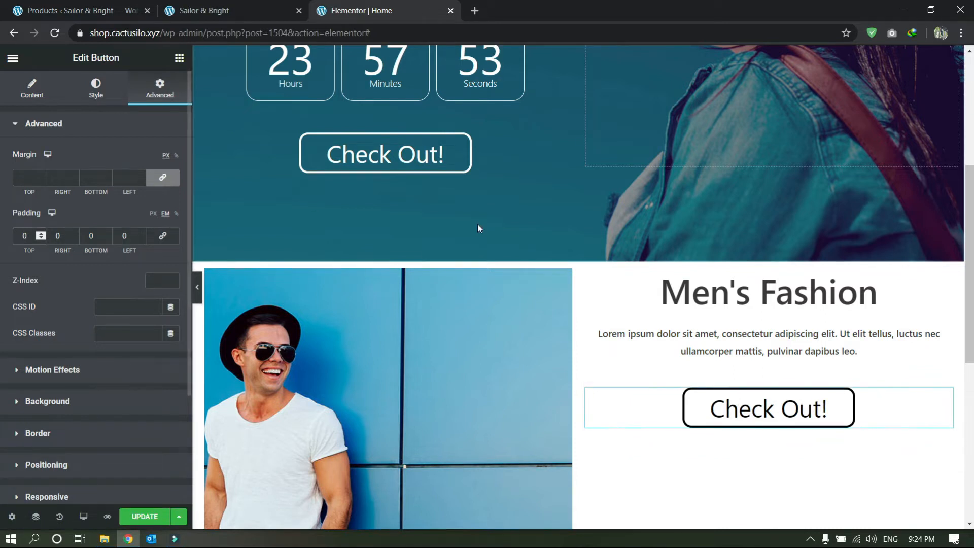
scroll(537, 267, down, 4)
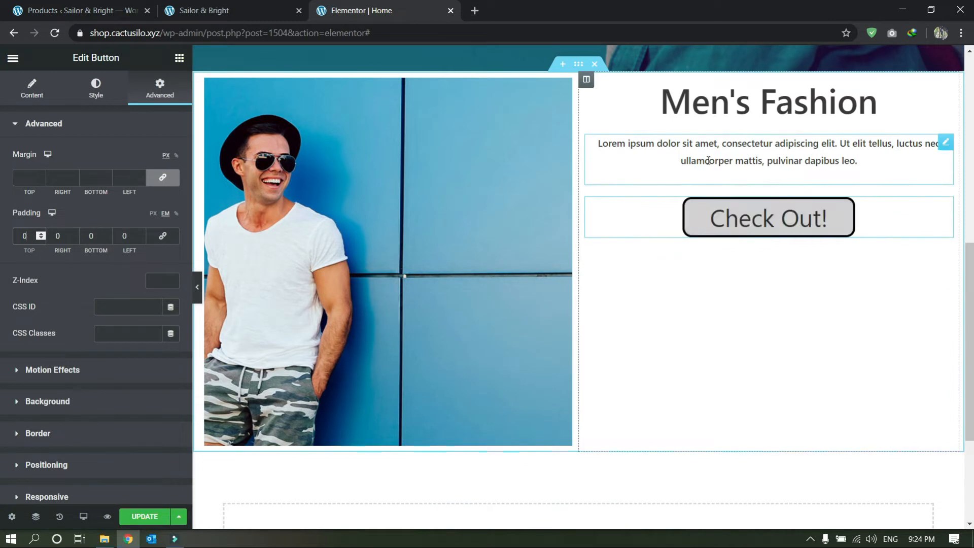
Unlink the margin and padding values of the column containing the Men's Fashion text and switch its padding unit to EM
scroll(593, 152, up, 3)
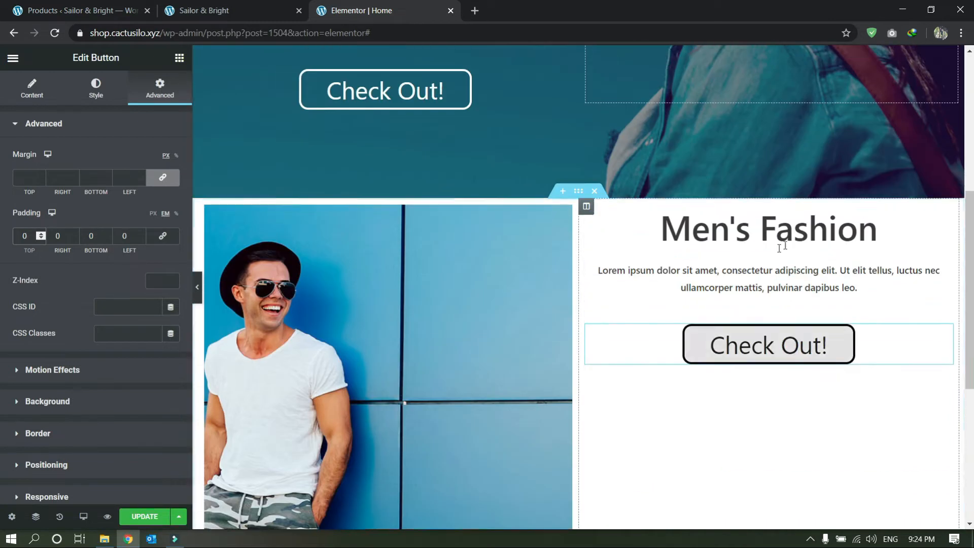
click(586, 206)
click(155, 90)
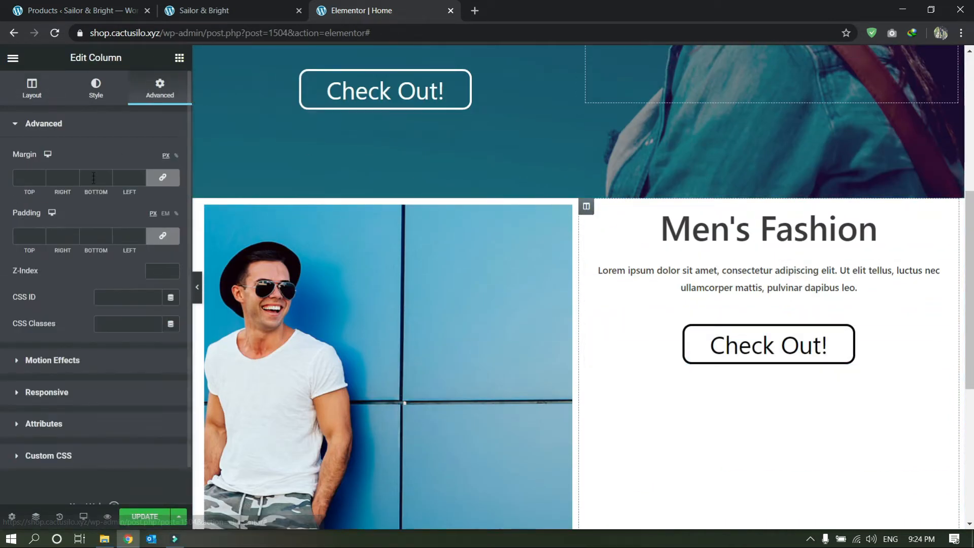
click(162, 178)
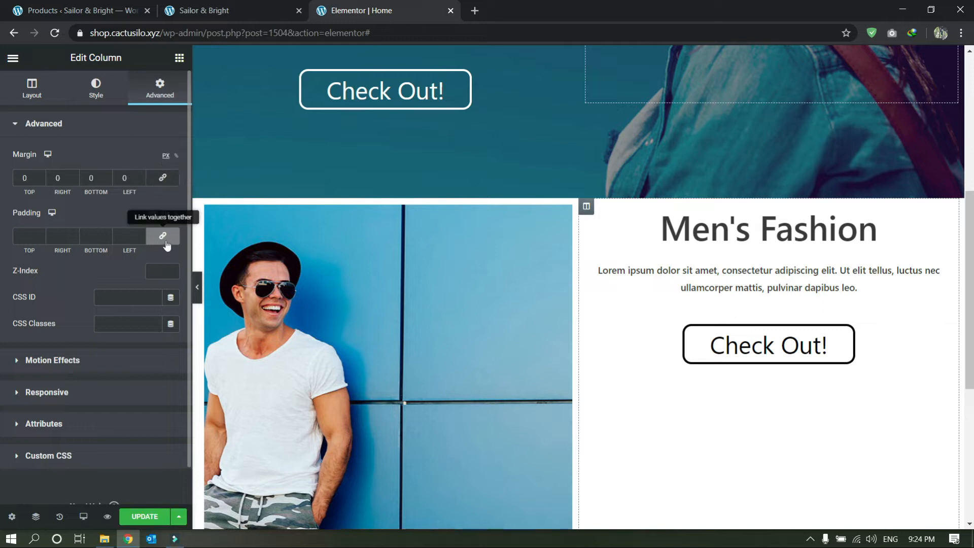
click(163, 235)
click(42, 234)
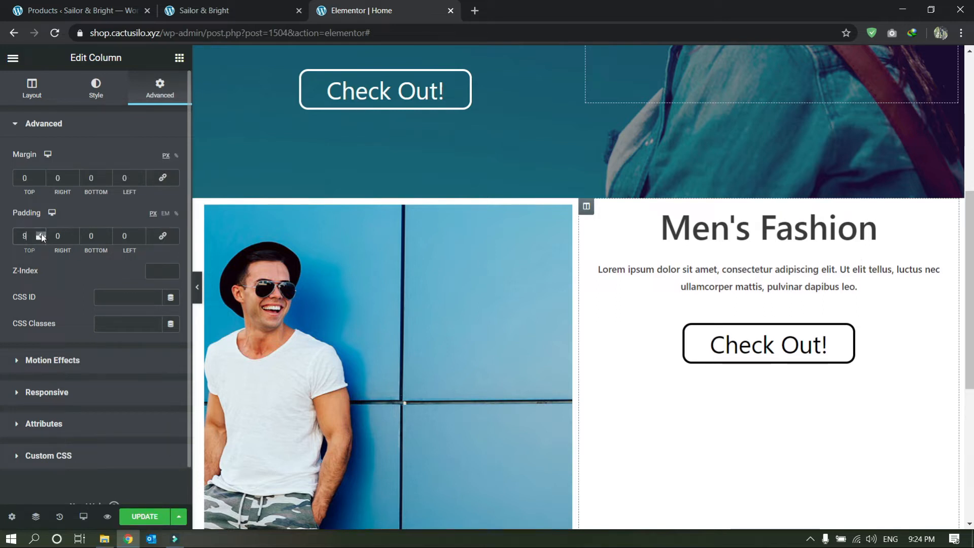
drag(42, 236, 42, 236)
click(167, 213)
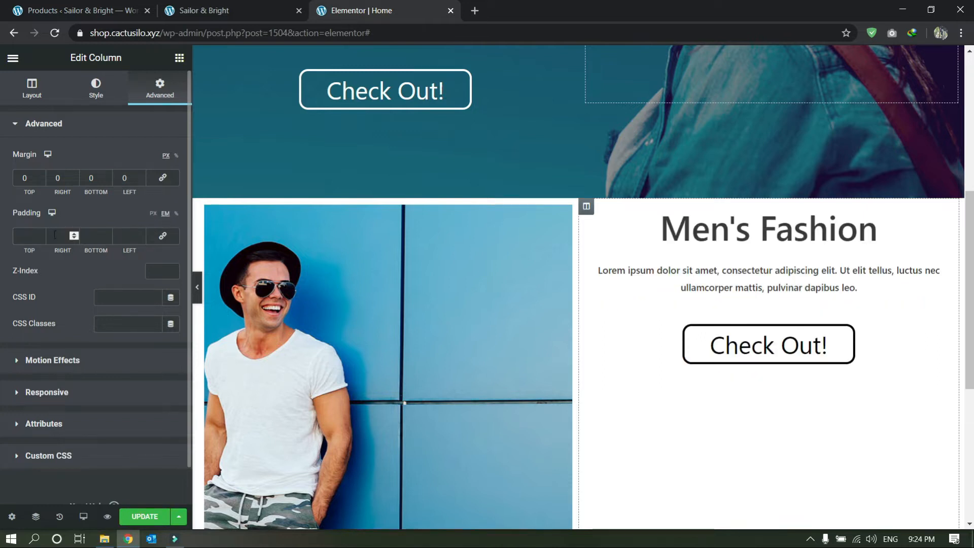
Set the Men's Fashion text column's top padding to 12 em
click(40, 236)
text(10)
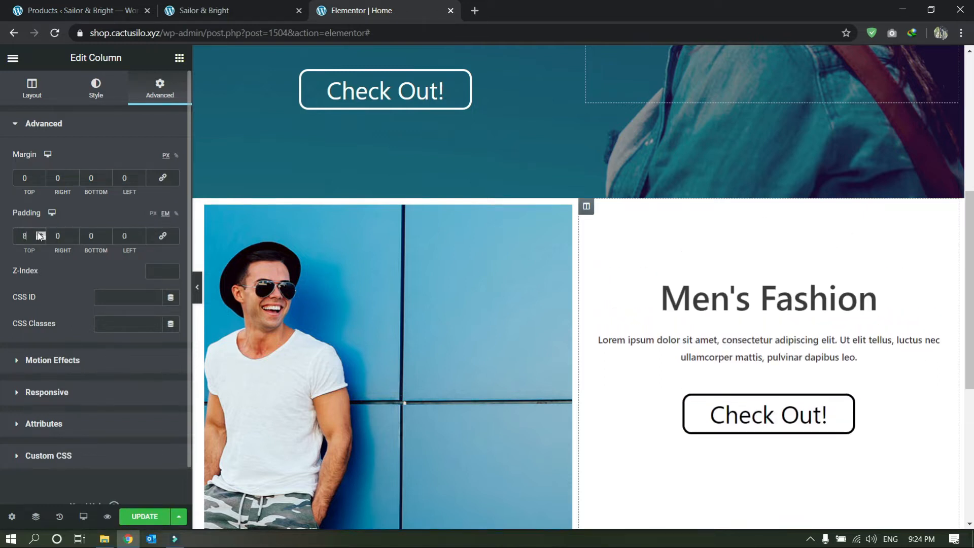
click(41, 234)
click(40, 234)
scroll(406, 300, down, 2)
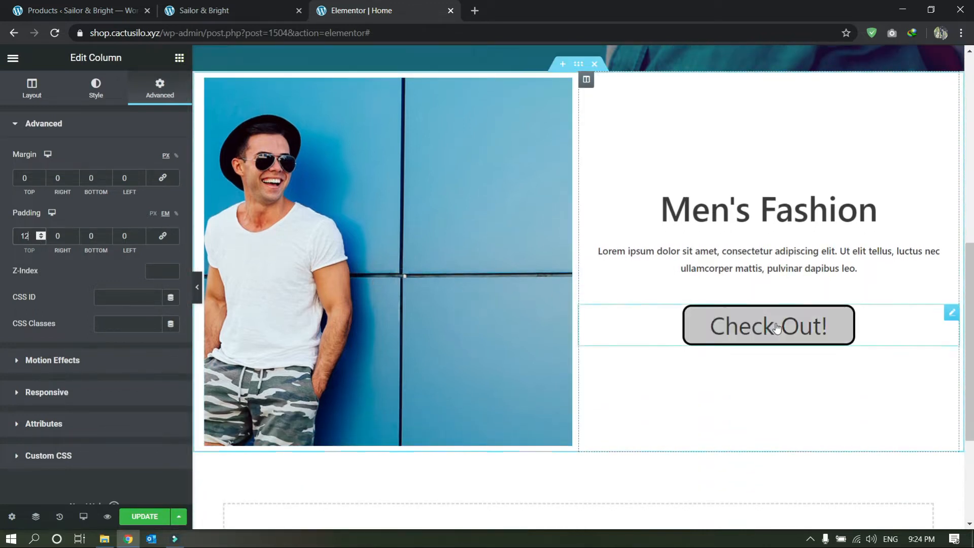
scroll(710, 294, down, 1)
scroll(576, 176, up, 1)
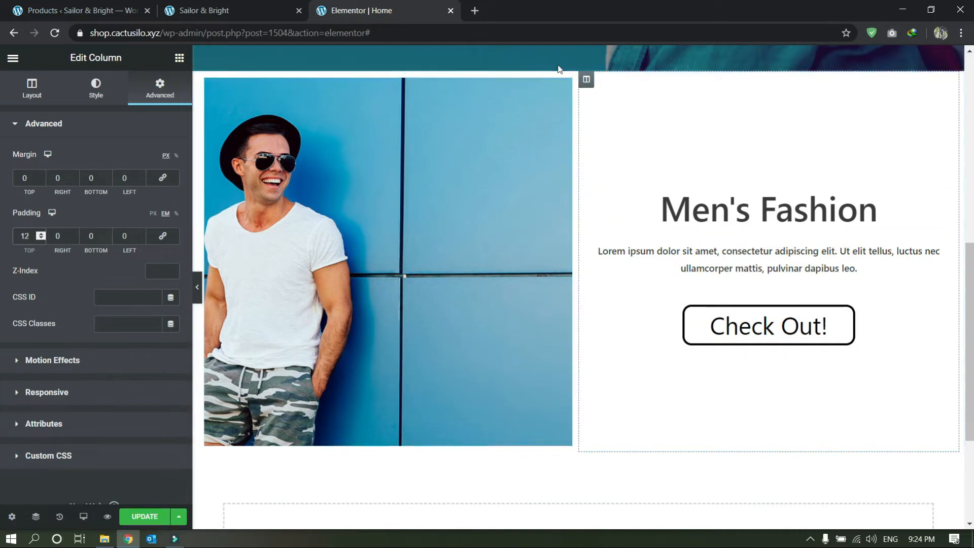
Duplicate the Men's Fashion section and move the copy's image column to the other side of its text column
click(579, 65)
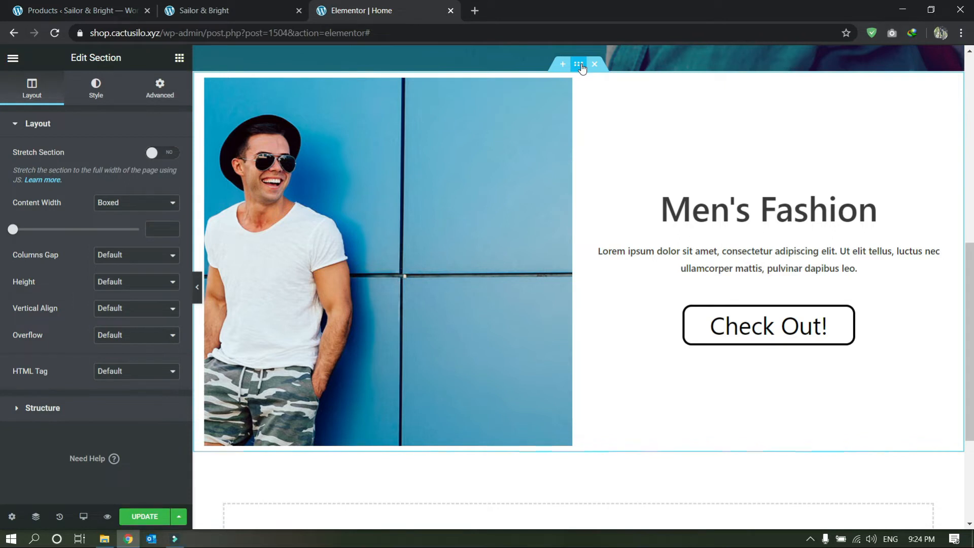
key(ctrl+d)
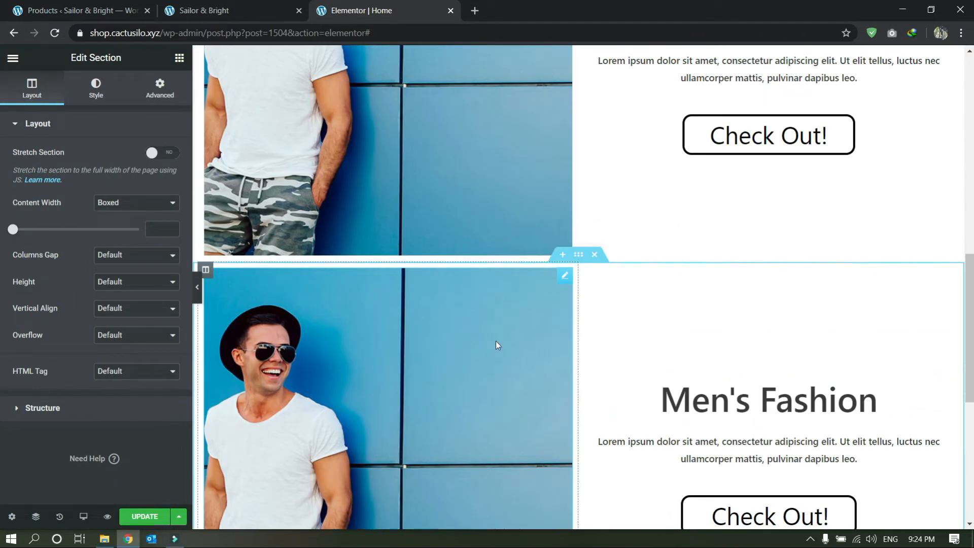
scroll(495, 345, down, 1)
drag(205, 206, 750, 333)
Replace the duplicated section's image with women-fashion-free-img.jpg and change its heading to "Women's Fashion"
click(711, 317)
click(120, 198)
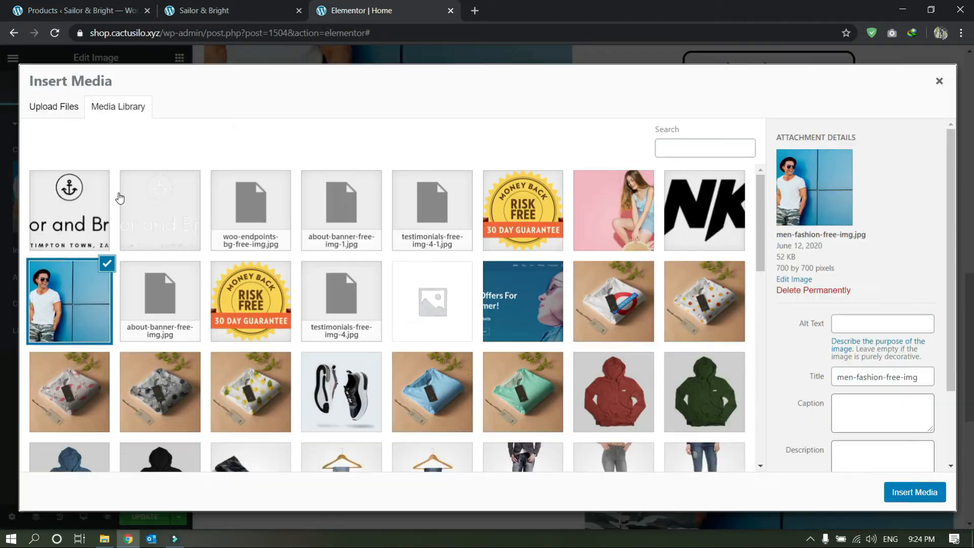
click(612, 225)
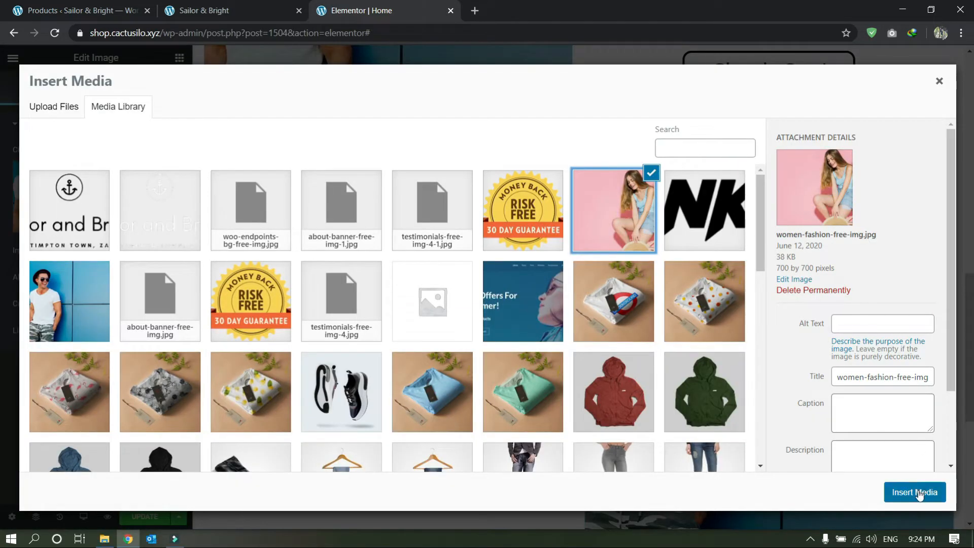
click(917, 491)
double_click(335, 342)
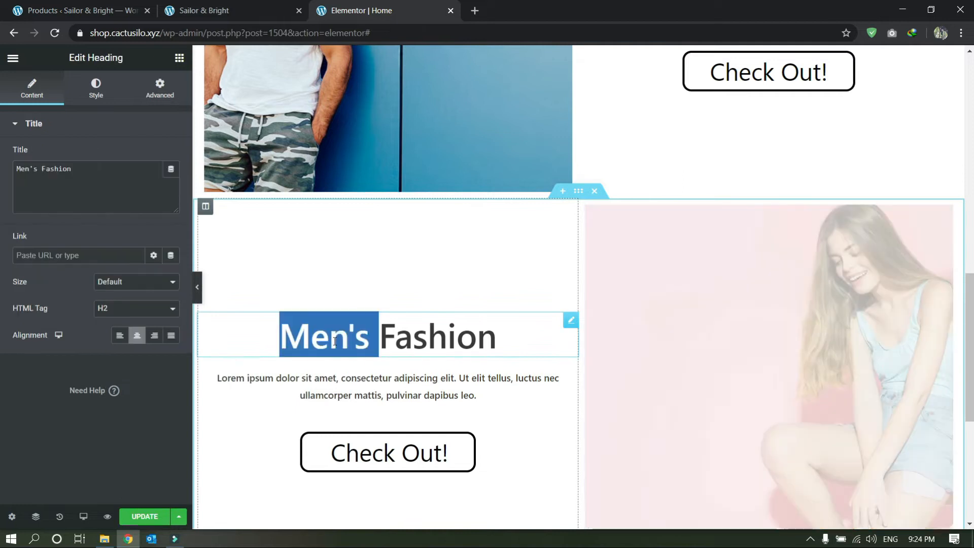
text(Women's)
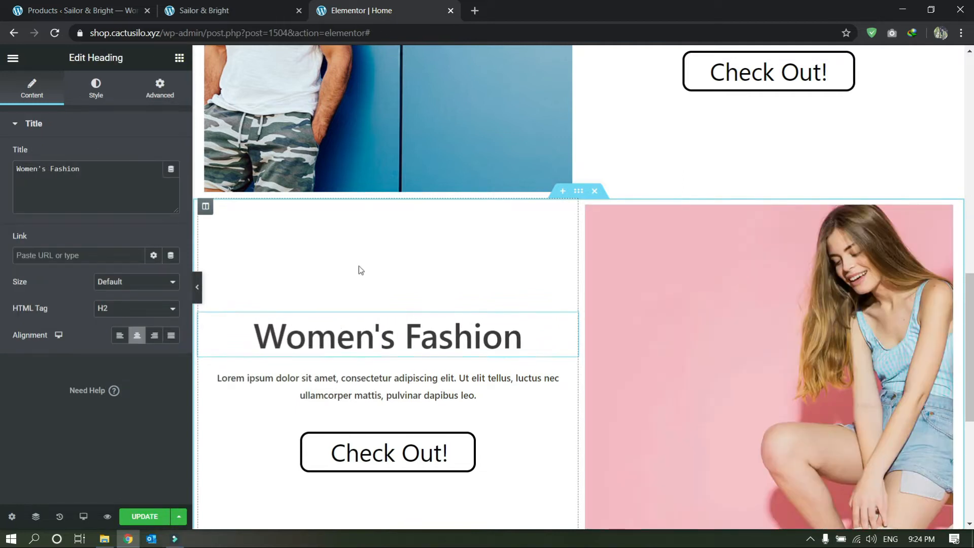
Add a single-column section below the Women's Fashion section and place a Heading widget in it
scroll(395, 284, up, 2)
scroll(421, 305, down, 5)
scroll(447, 330, down, 4)
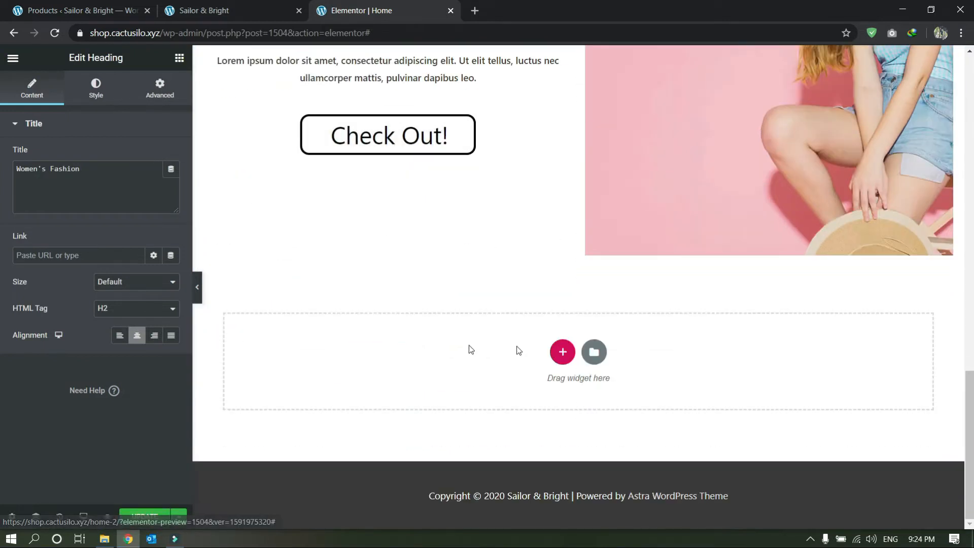
click(562, 352)
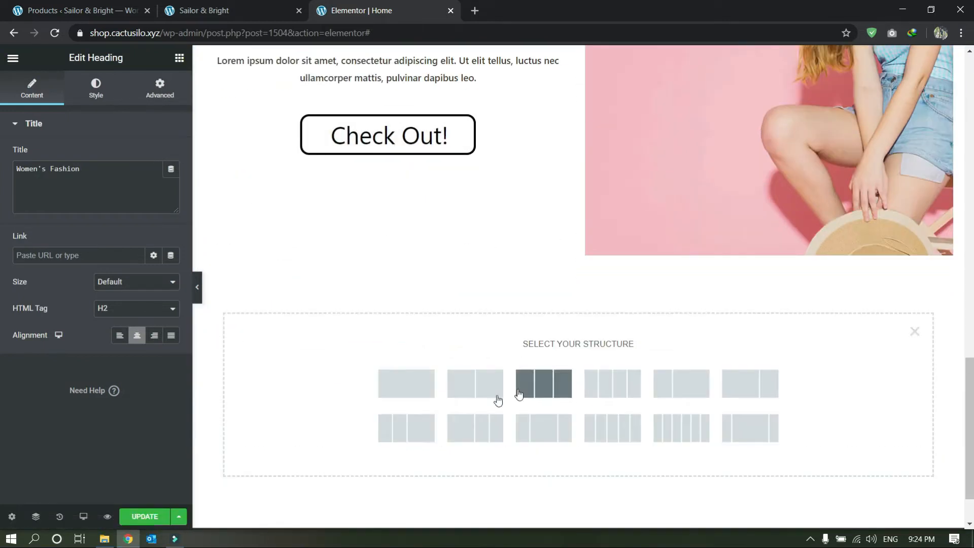
click(421, 389)
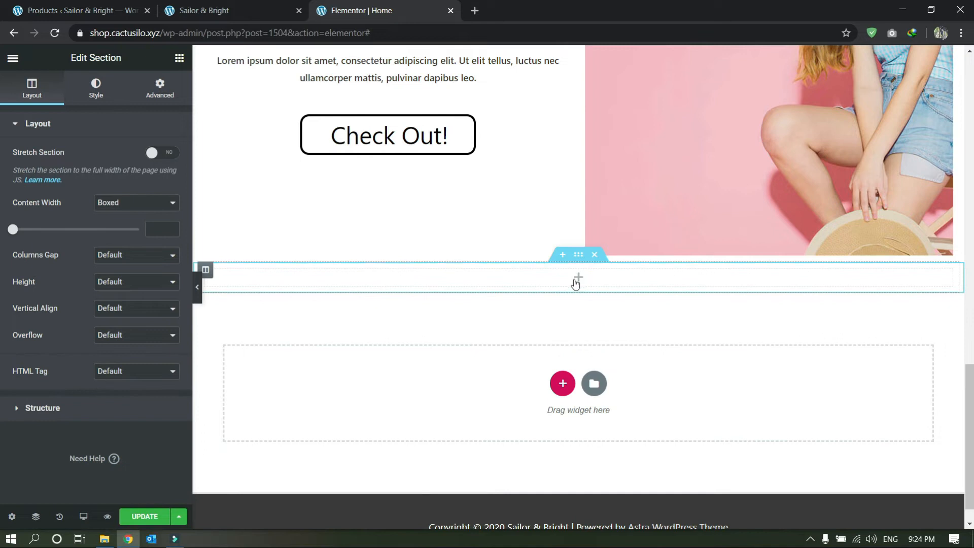
click(575, 283)
drag(138, 177, 509, 292)
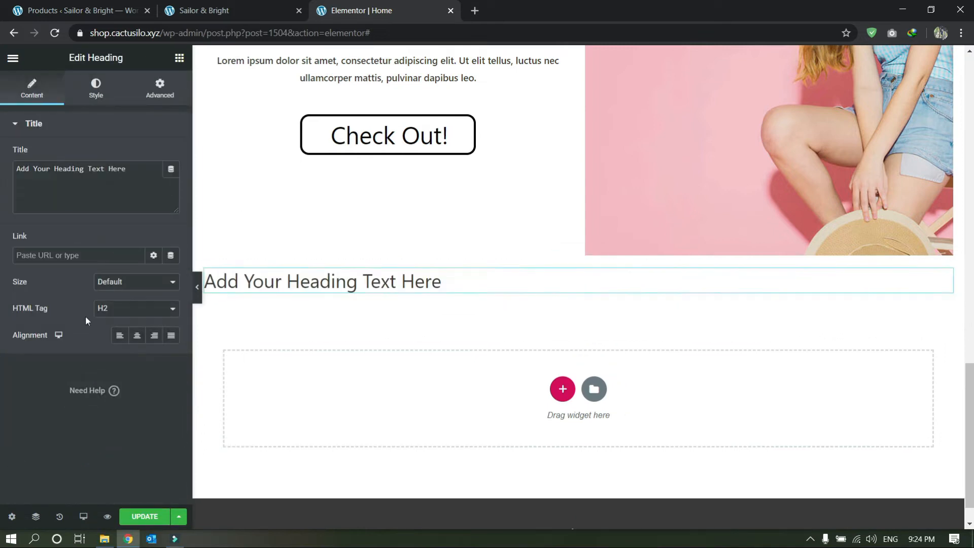
Center the new heading and set its title to "Latest Collection"
click(136, 335)
drag(142, 169, 2, 192)
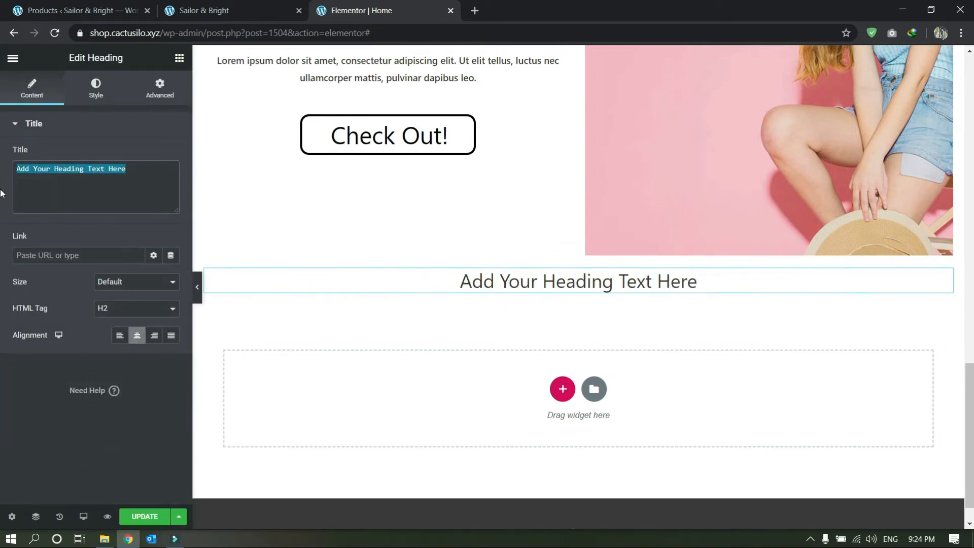
text(Latest Collection)
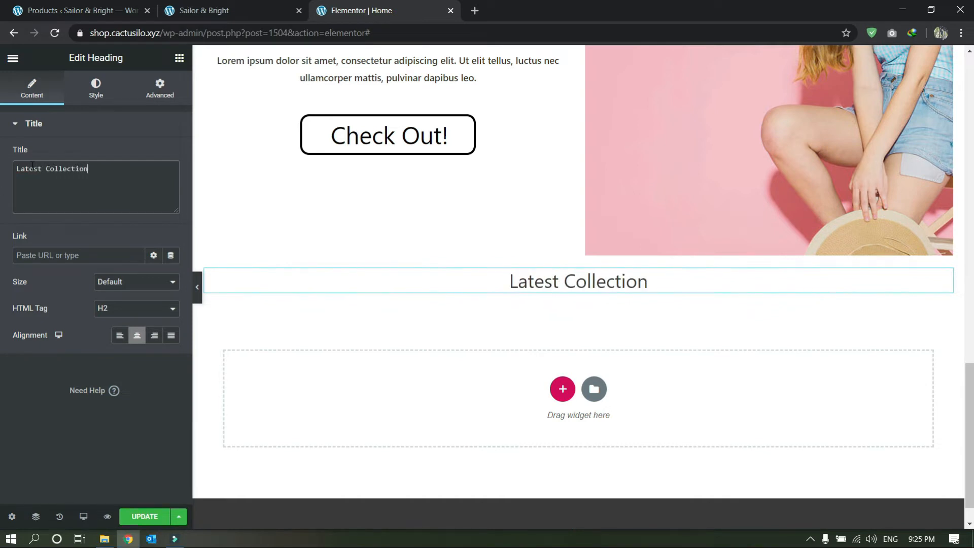
Set the Latest Collection heading's typography to weight 600 and size 49 px
click(96, 88)
click(171, 183)
click(104, 293)
click(102, 357)
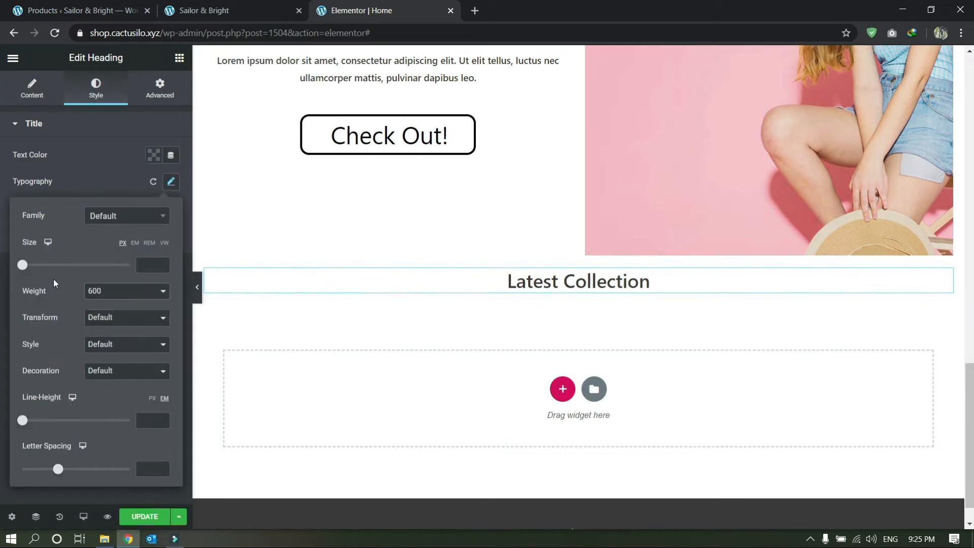
drag(22, 265, 48, 266)
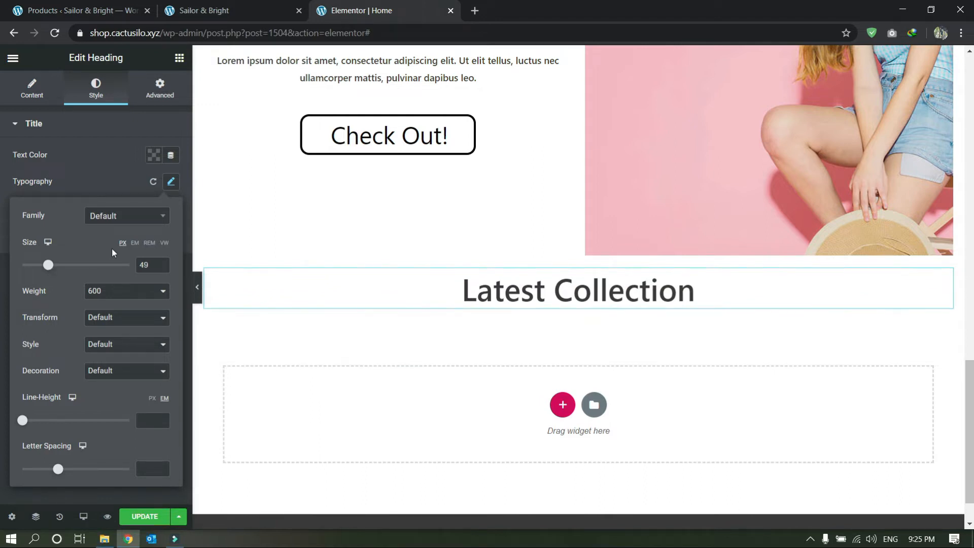
Place the WL: Universal Product Layout widget from the WooLentor addons beneath the Latest Collection heading
click(12, 65)
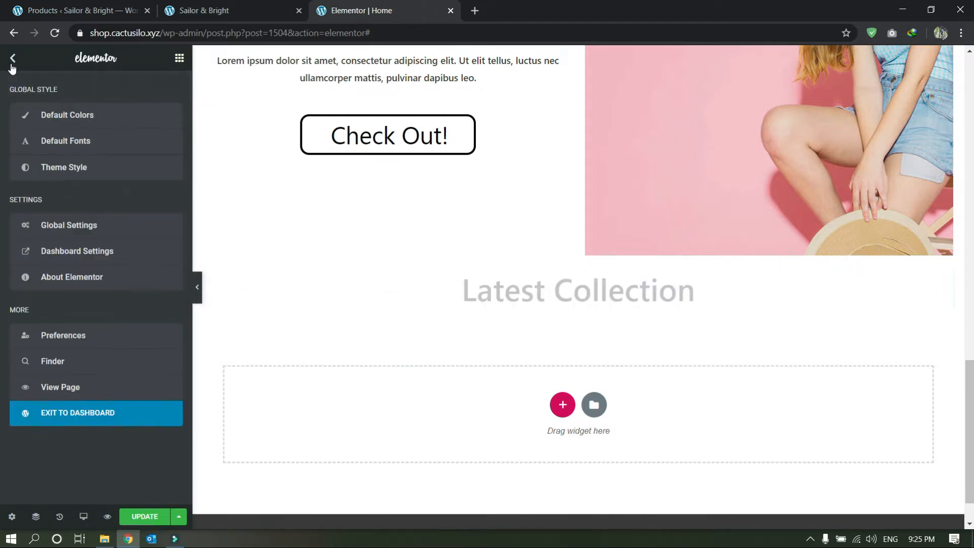
click(13, 67)
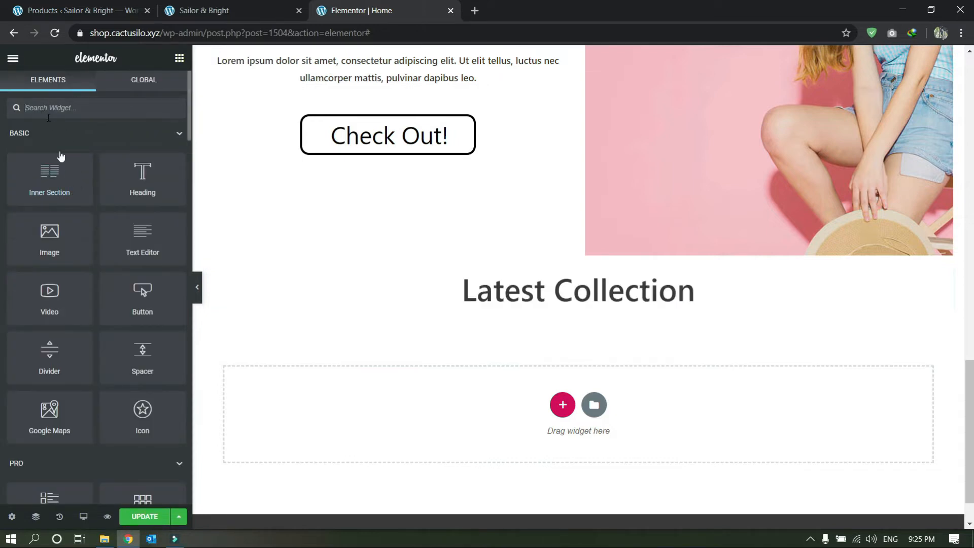
scroll(58, 293, down, 5)
click(43, 231)
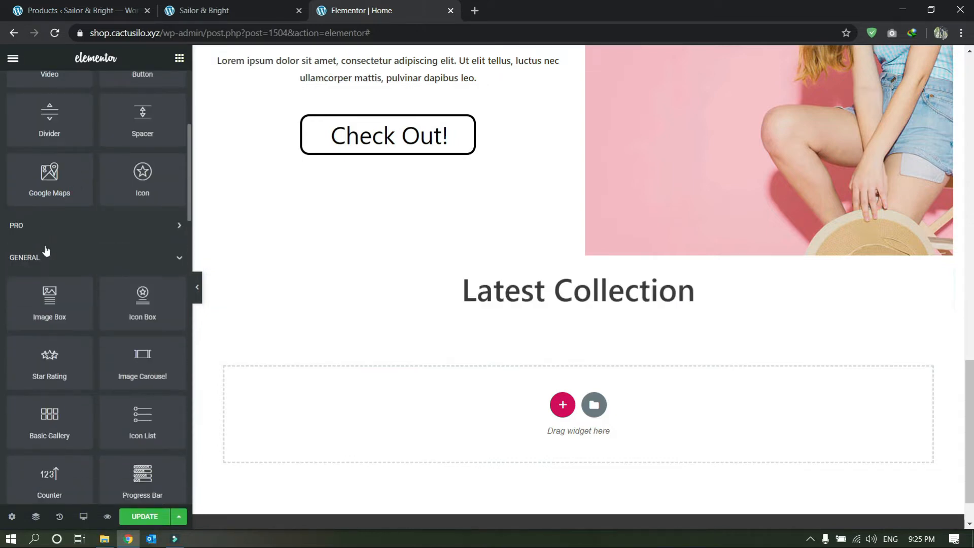
click(46, 259)
scroll(57, 400, down, 5)
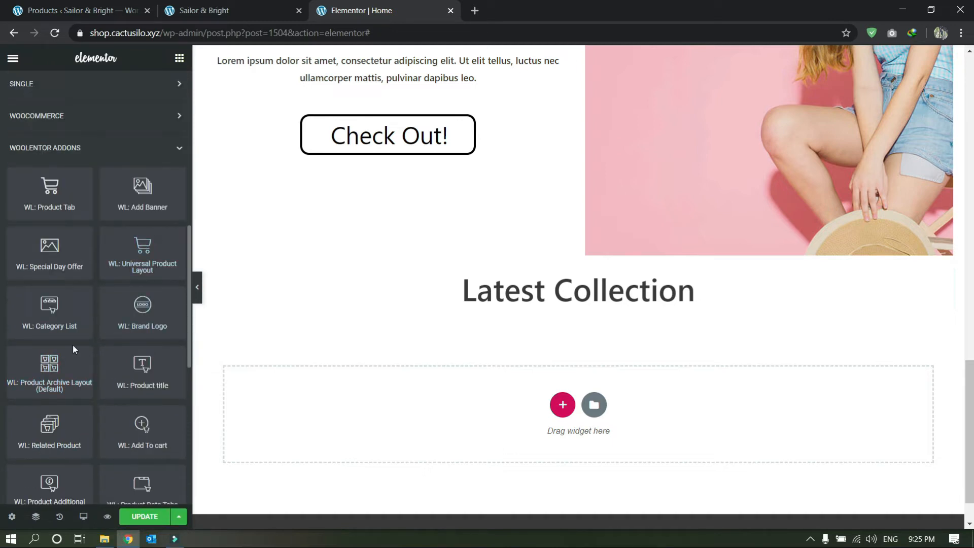
scroll(72, 345, up, 2)
scroll(80, 366, down, 2)
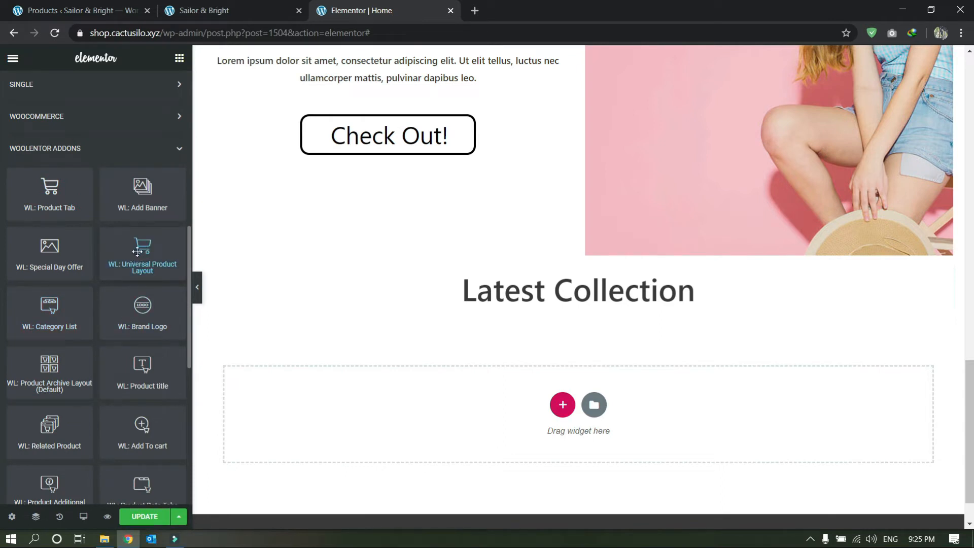
drag(165, 275, 567, 303)
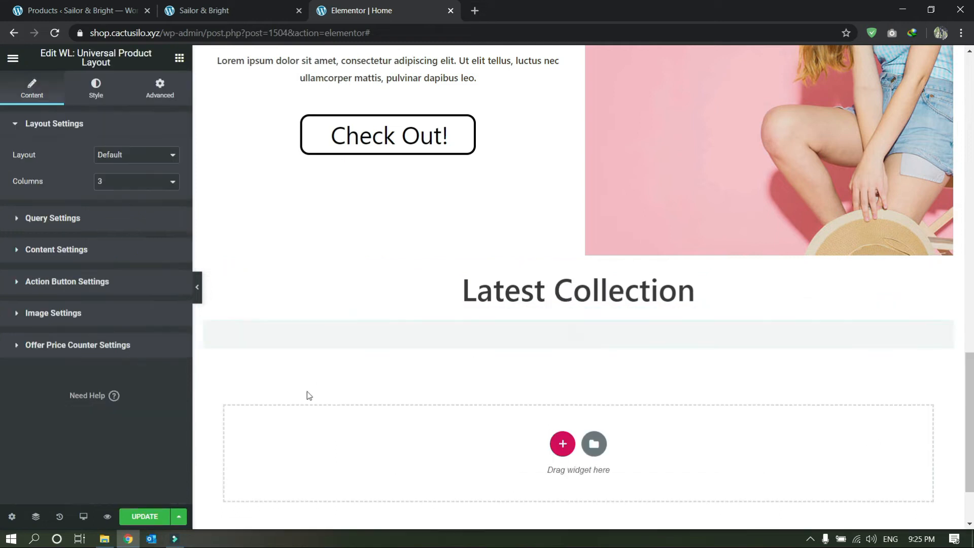
Look through the product layout widget's query, layout, content and action button settings, and delete the widget
click(57, 217)
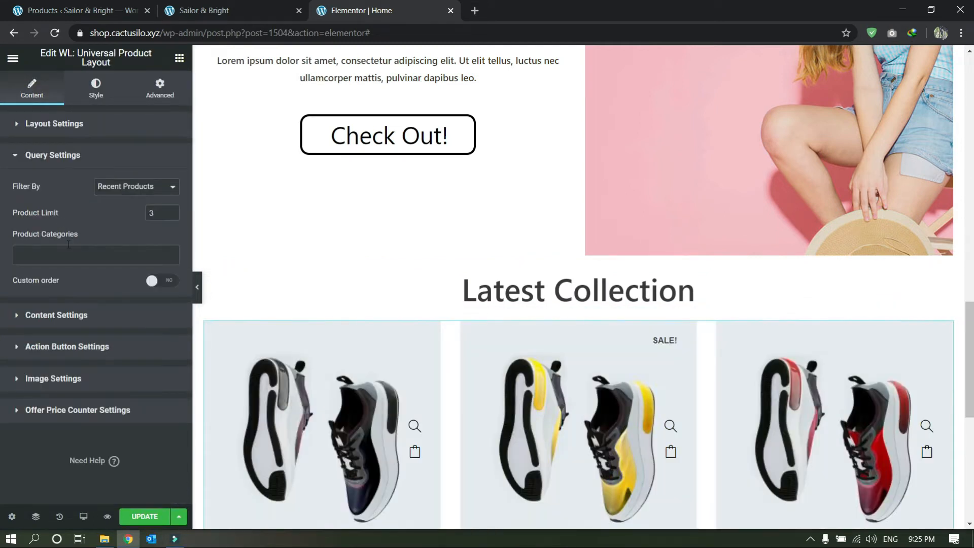
click(33, 125)
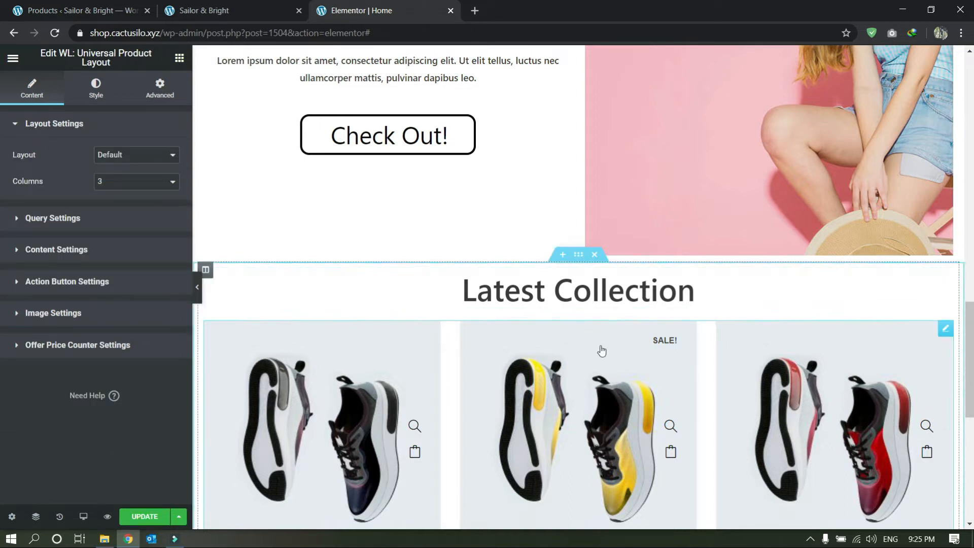
click(31, 224)
click(39, 318)
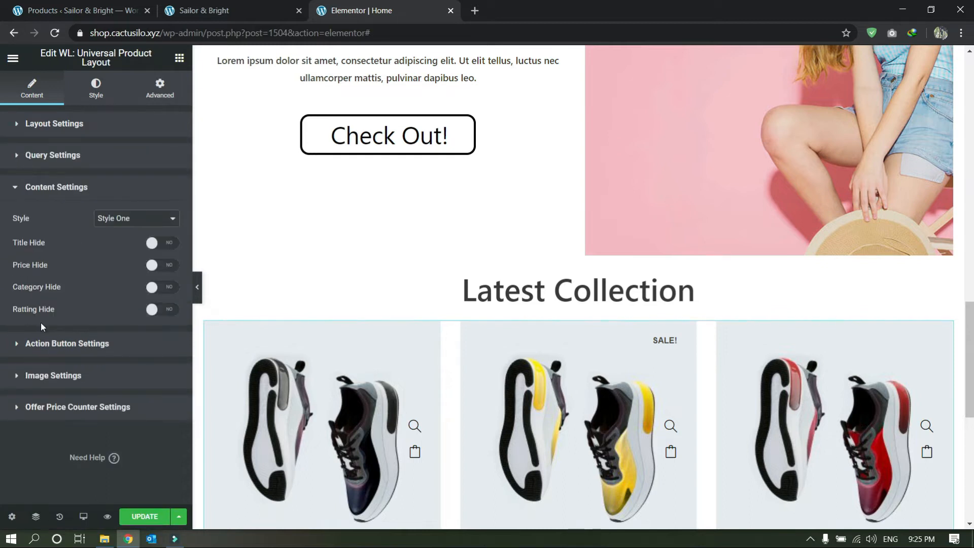
click(62, 345)
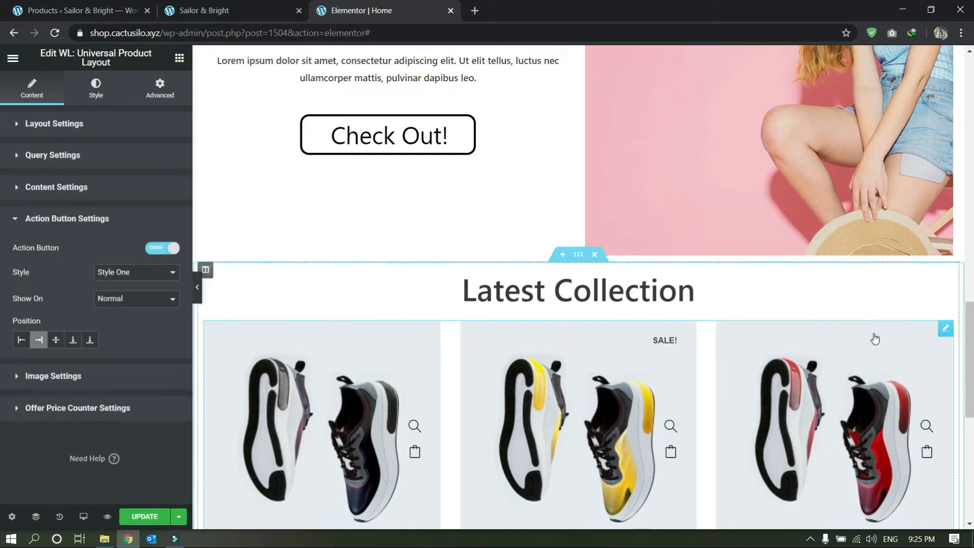
key(Delete)
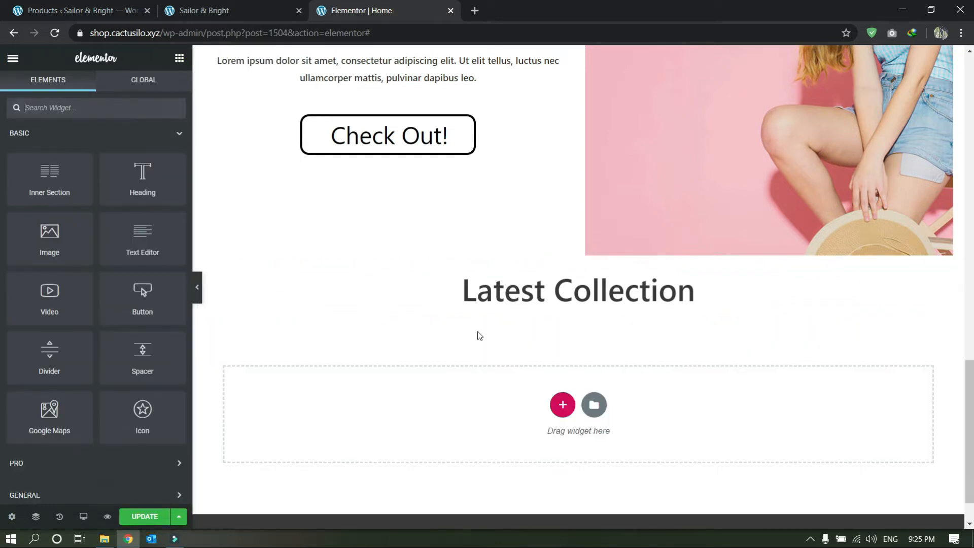
Search the widgets for "woo", look through the matching WooCommerce widgets and clear the search
text(woo)
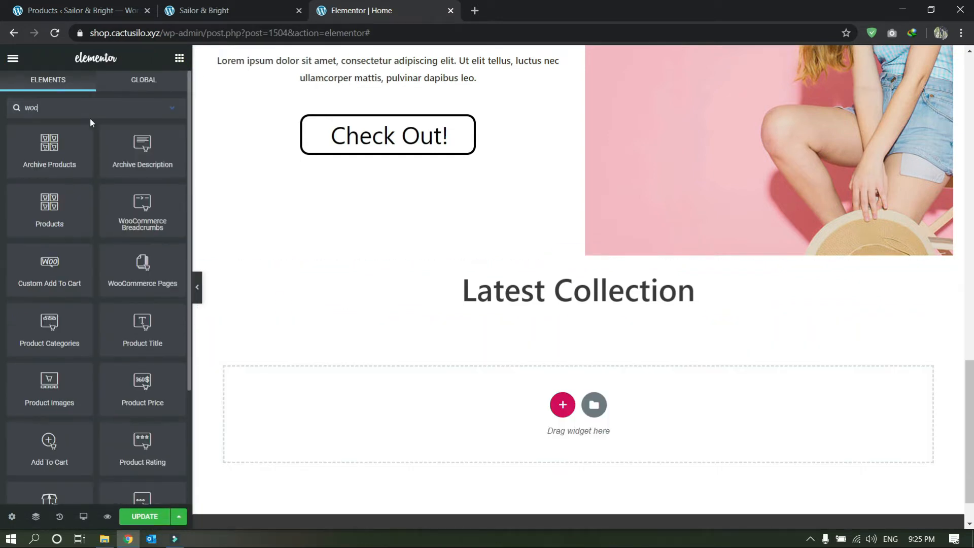
scroll(73, 328, down, 1)
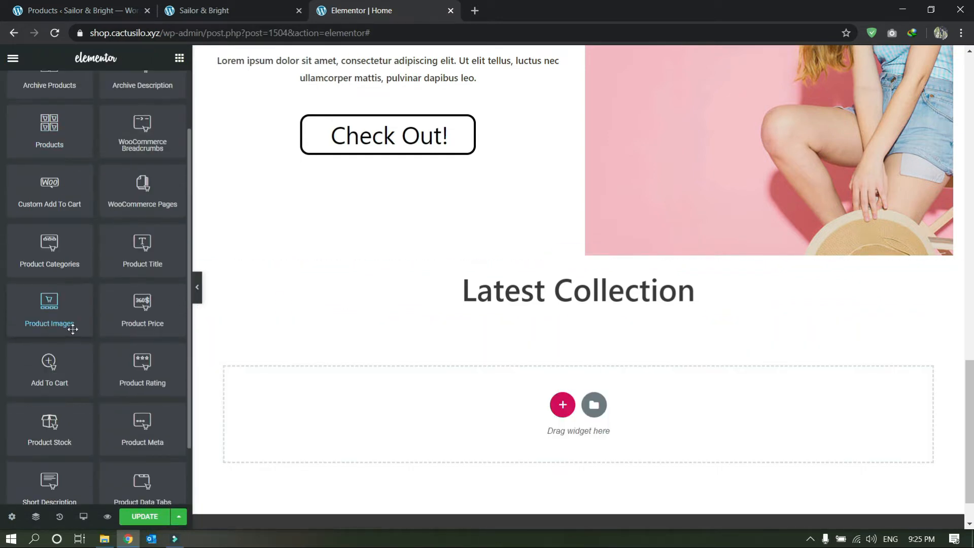
scroll(103, 353, down, 1)
scroll(113, 166, up, 2)
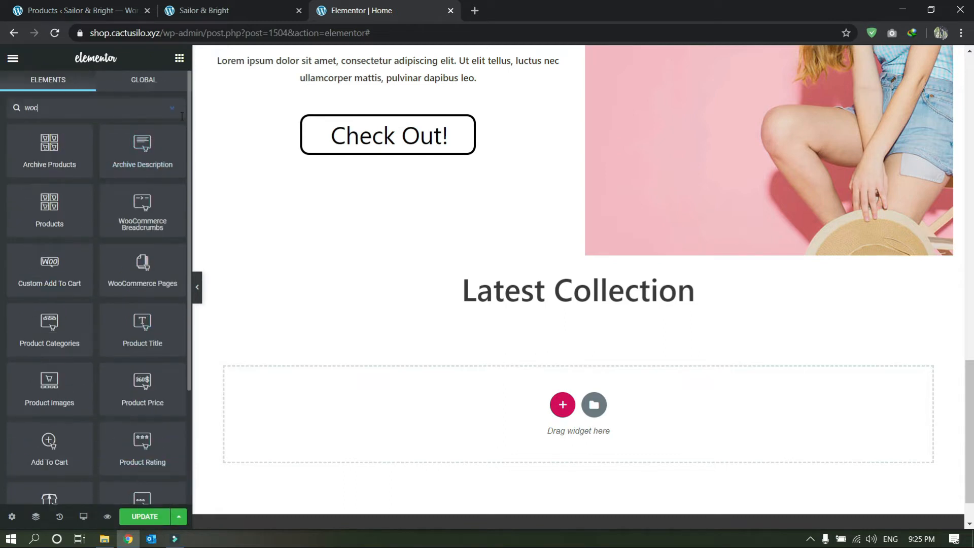
key(BackSpace)
key(BackSpace)
key(BackSpace)
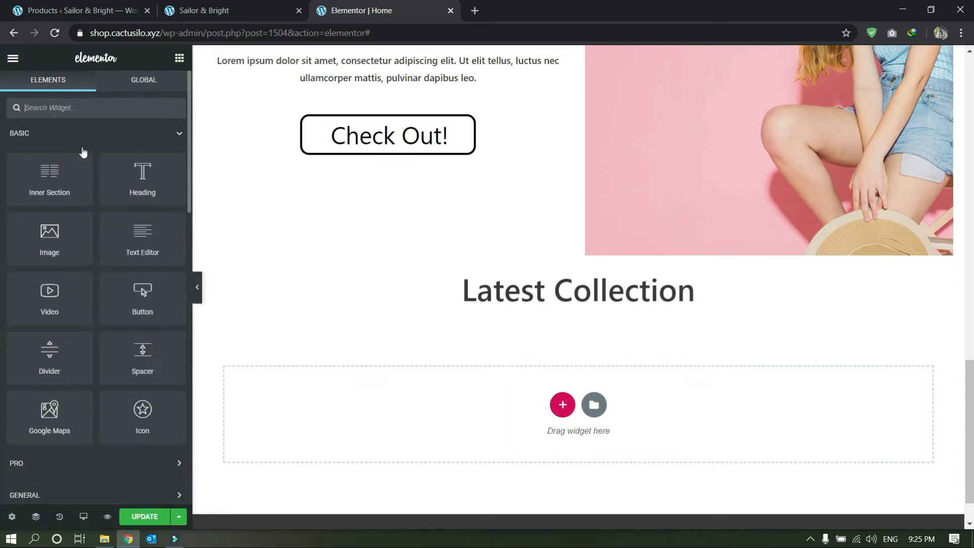
Place the WL: Product Tab widget from the WooLentor addons beneath the Latest Collection heading
scroll(71, 304, down, 10)
scroll(57, 235, up, 4)
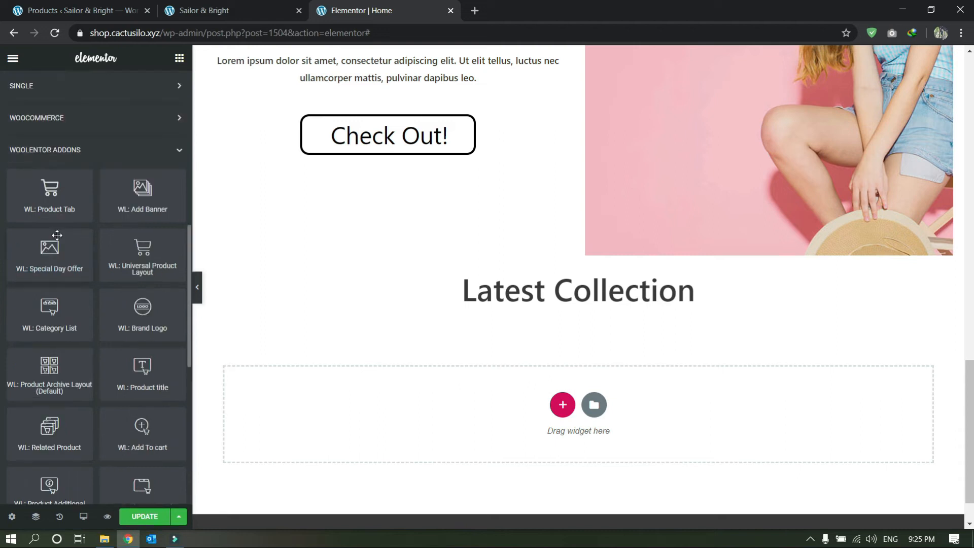
scroll(132, 248, down, 2)
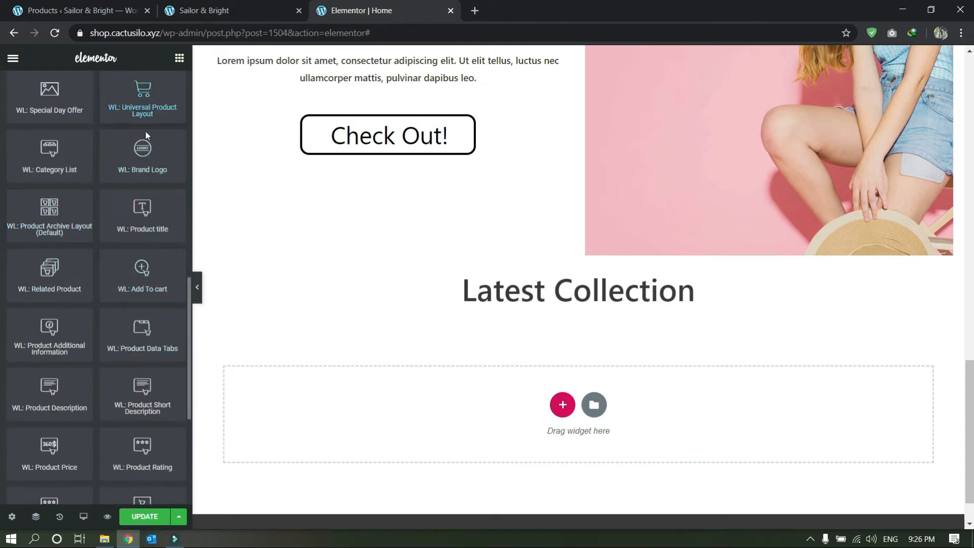
scroll(70, 376, down, 3)
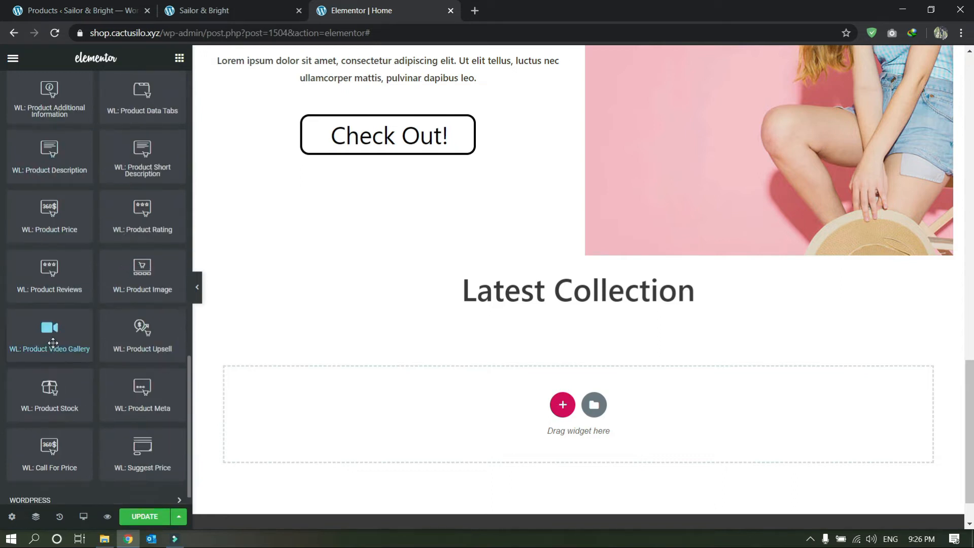
scroll(102, 375, up, 4)
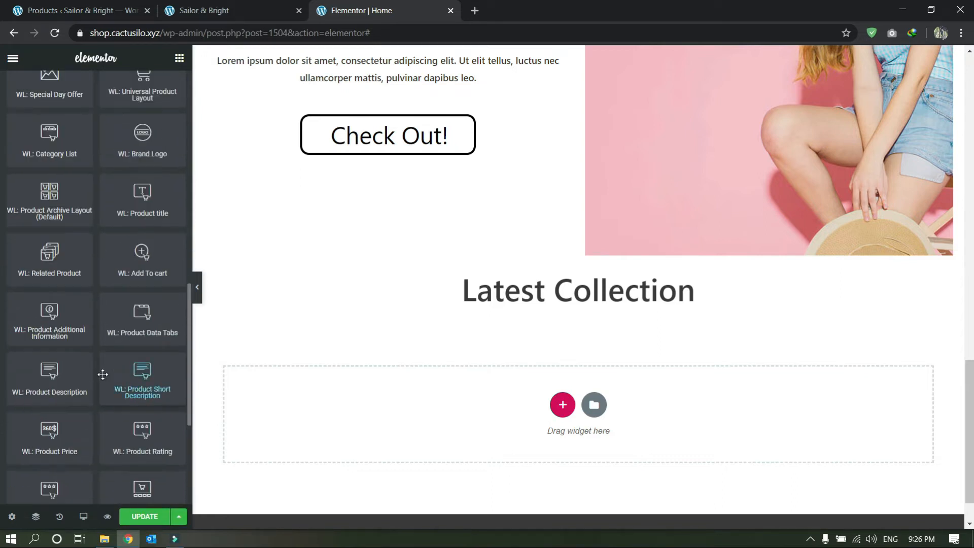
drag(55, 277, 48, 287)
drag(49, 97, 537, 304)
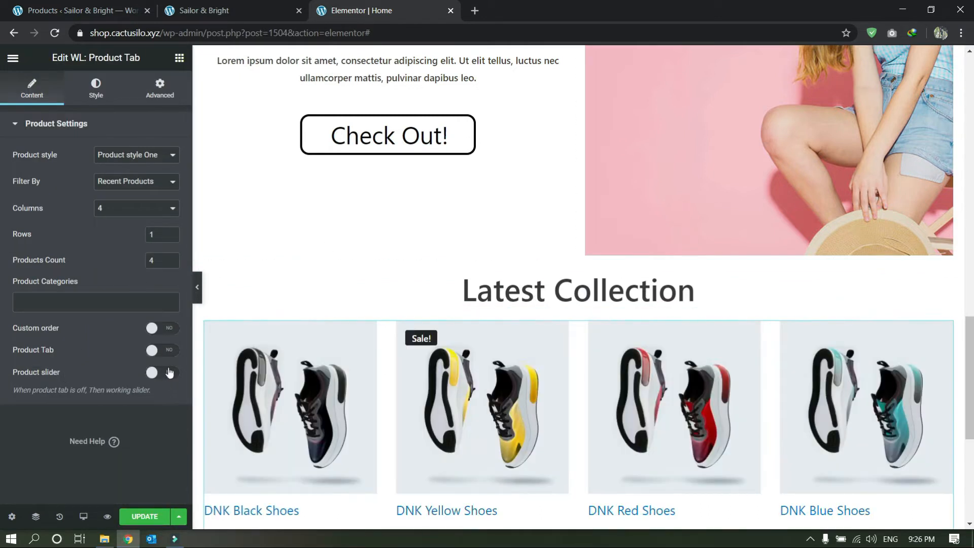
Turn on the product slider for the product tab widget and set its products count to 10
click(170, 373)
scroll(374, 396, down, 3)
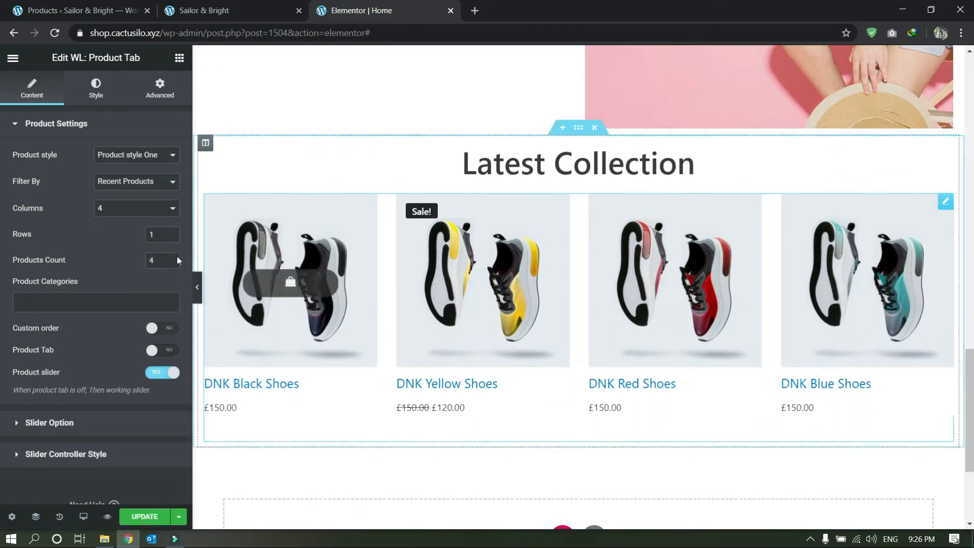
click(174, 211)
click(35, 215)
double_click(153, 259)
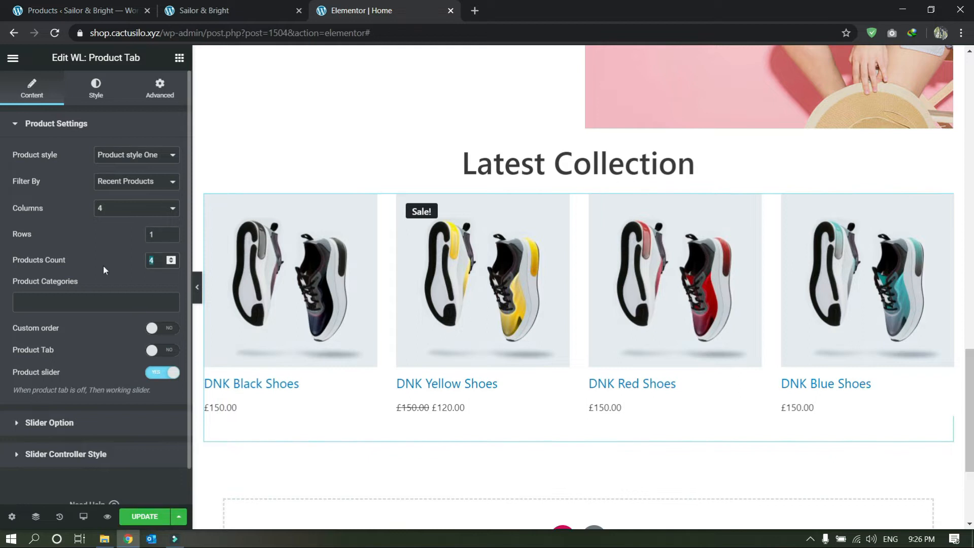
text(10)
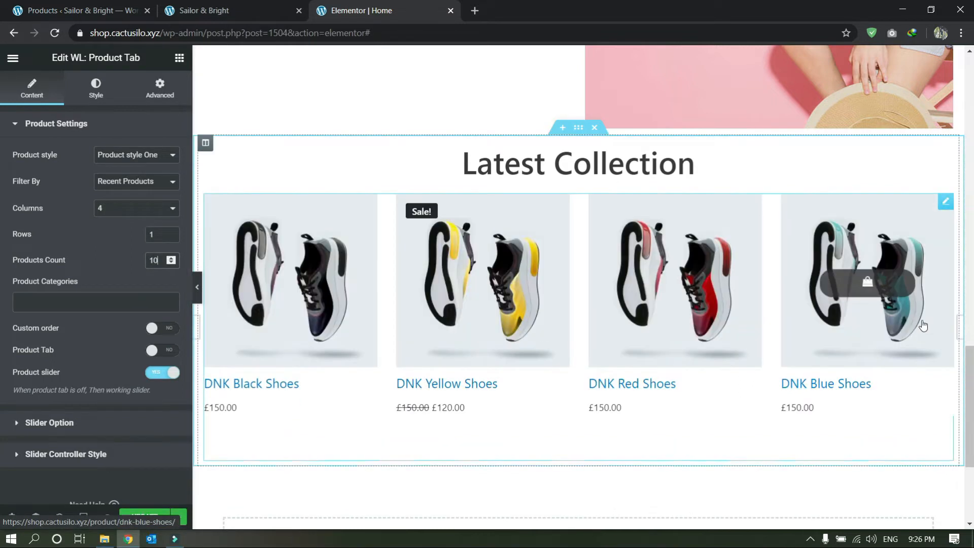
Page through the product slider with the editing panel hidden and review the page up to the Men's Fashion section
click(960, 326)
click(195, 287)
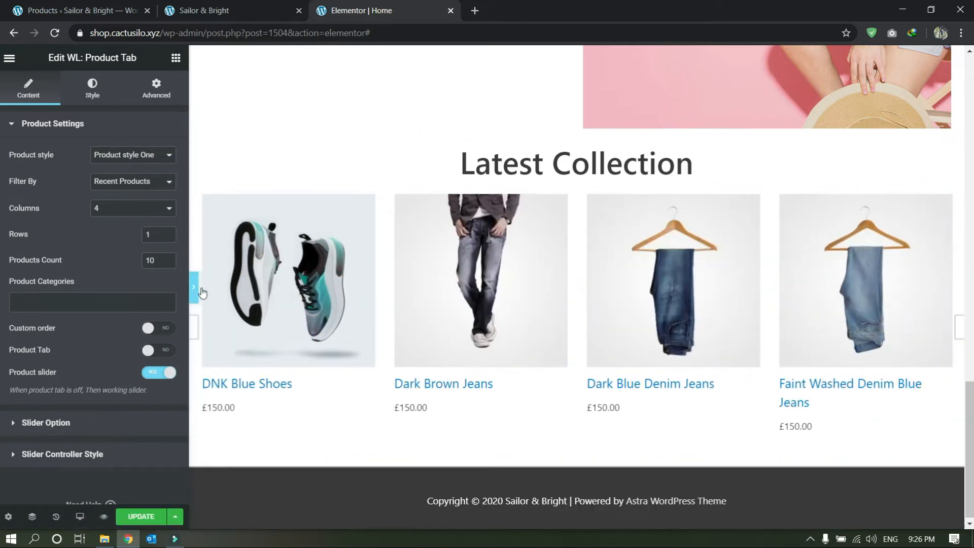
click(873, 327)
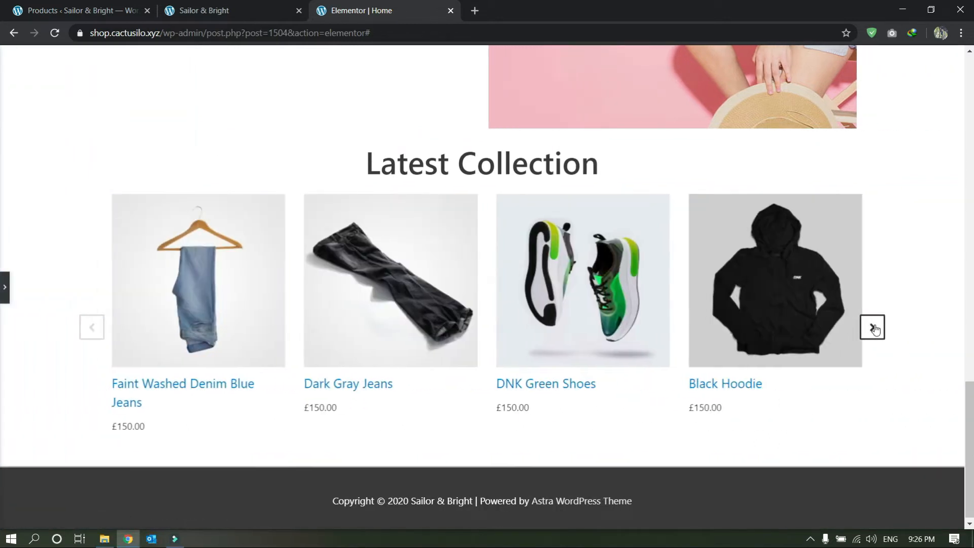
scroll(822, 361, up, 7)
scroll(818, 360, up, 10)
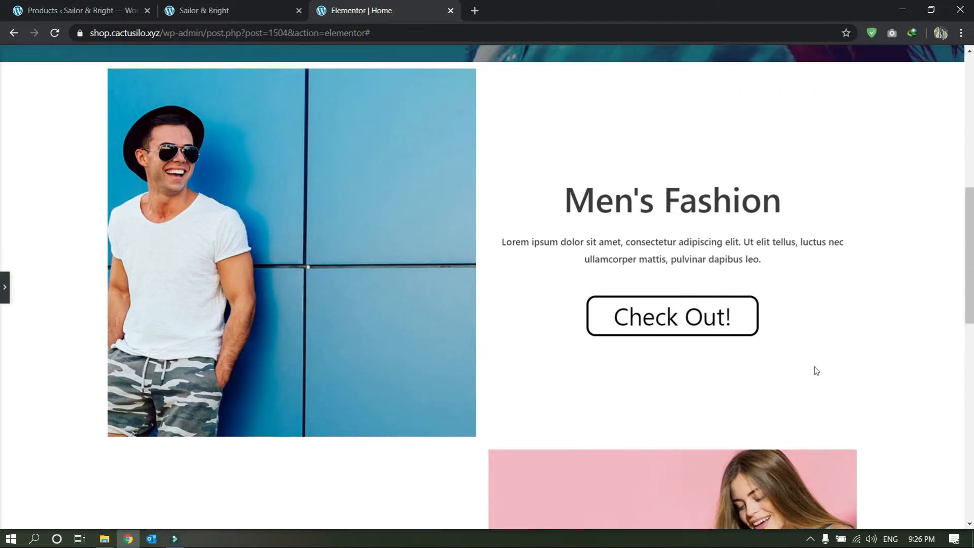
scroll(78, 222, down, 3)
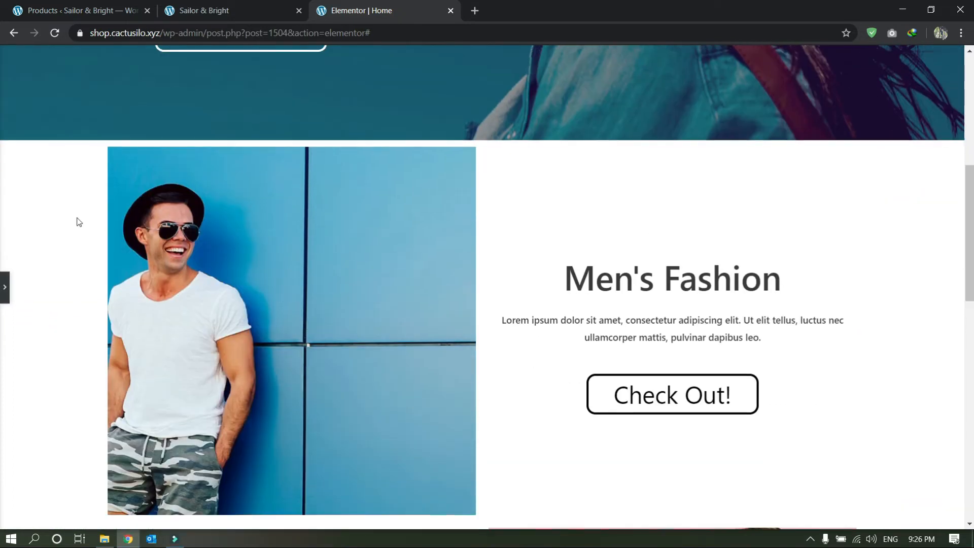
Set the Men's Fashion section's content width to Full Width and check it without the editing panel
click(5, 287)
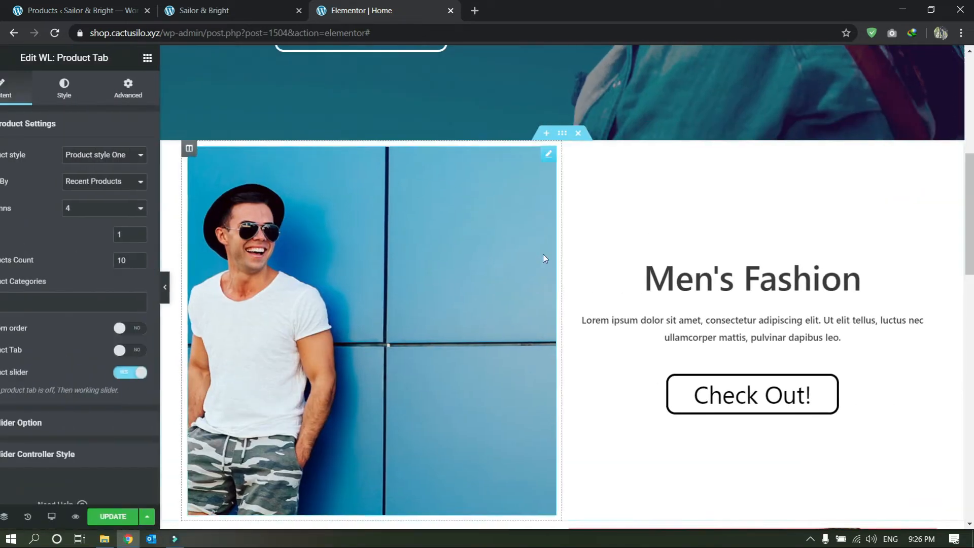
click(579, 133)
click(122, 202)
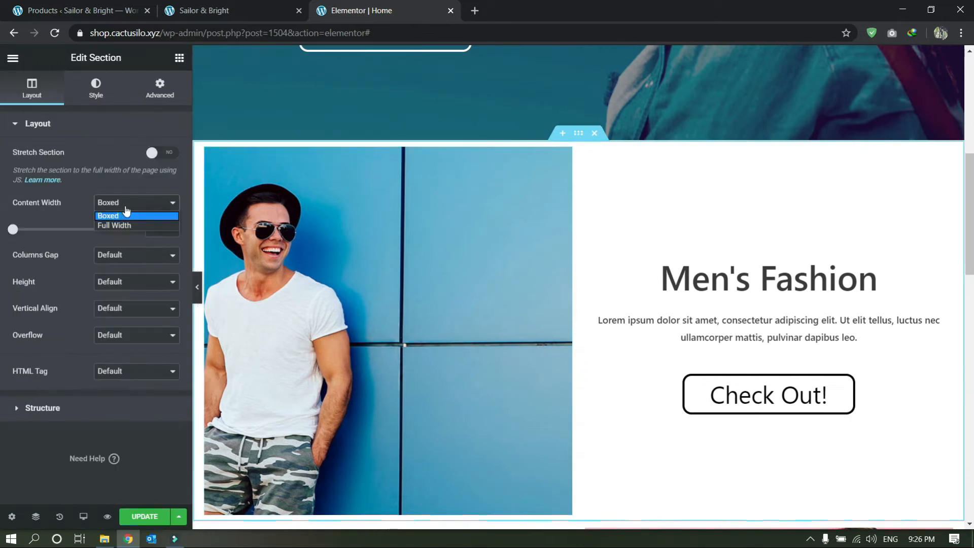
click(108, 225)
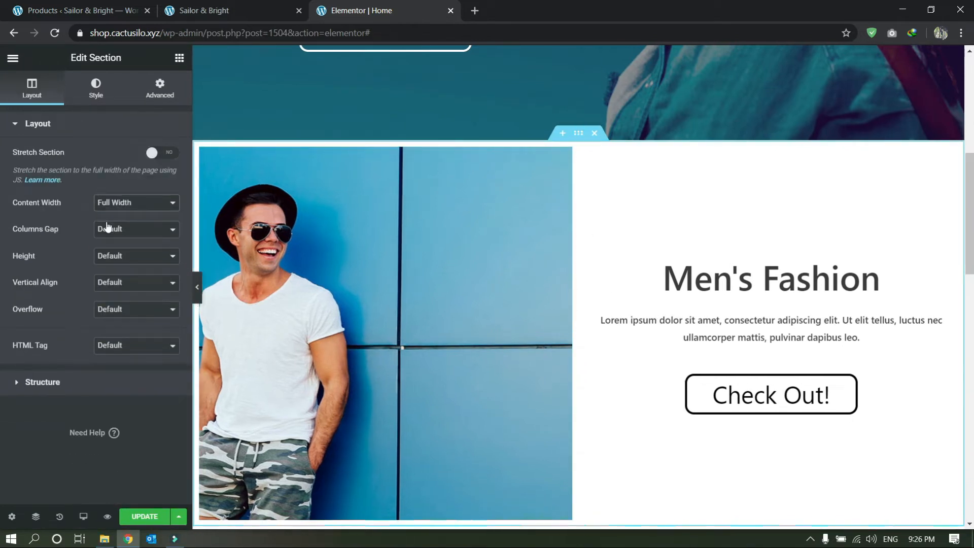
click(198, 287)
scroll(302, 293, down, 3)
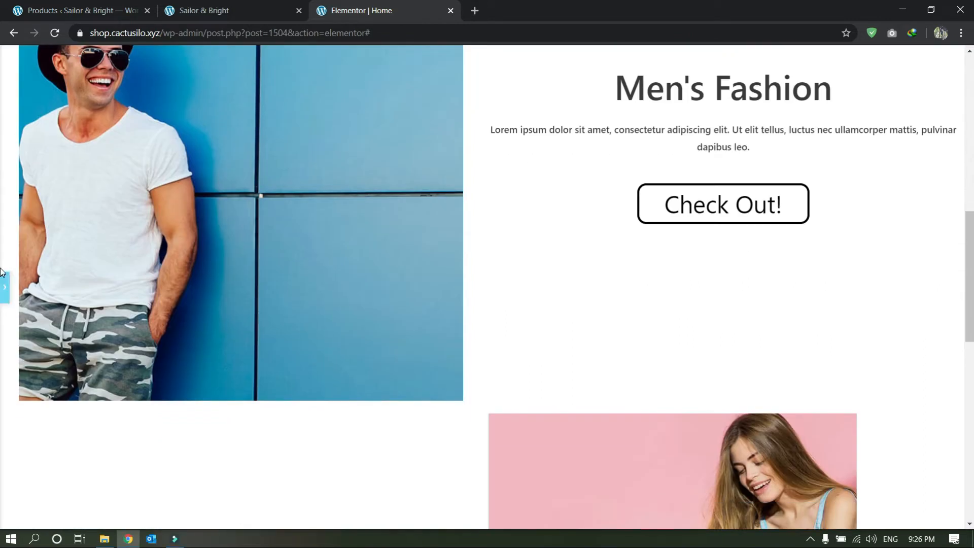
click(4, 286)
Set the Women's Fashion section's content width to Full Width
scroll(584, 388, down, 5)
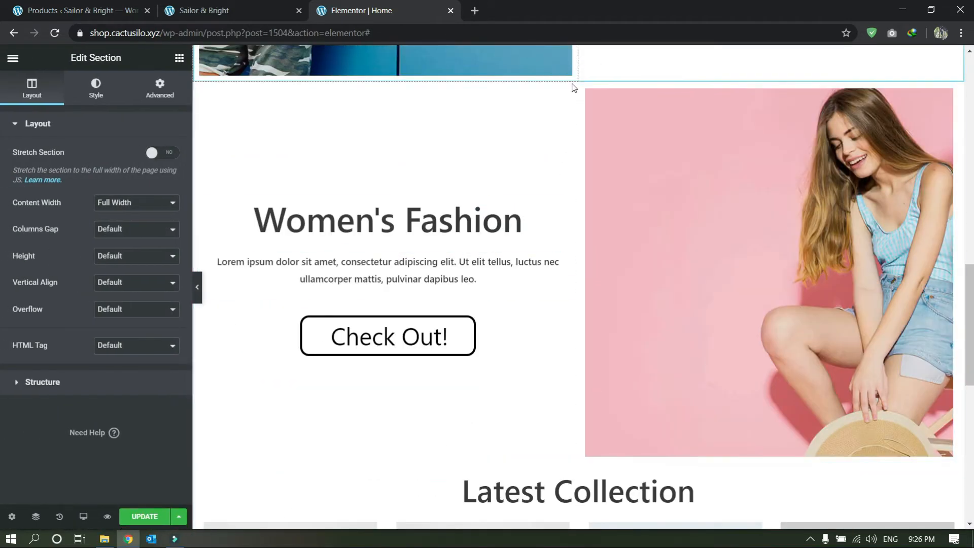
click(574, 81)
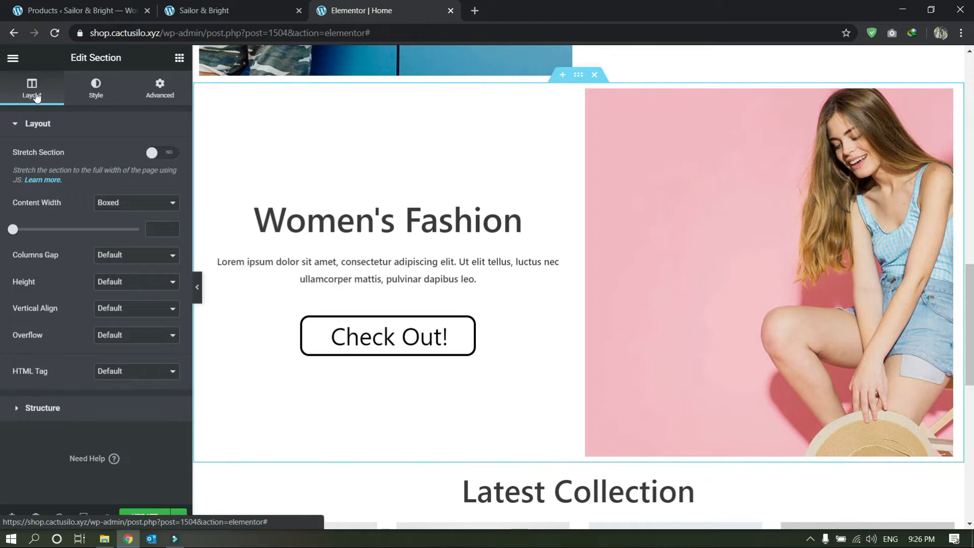
click(116, 203)
click(114, 225)
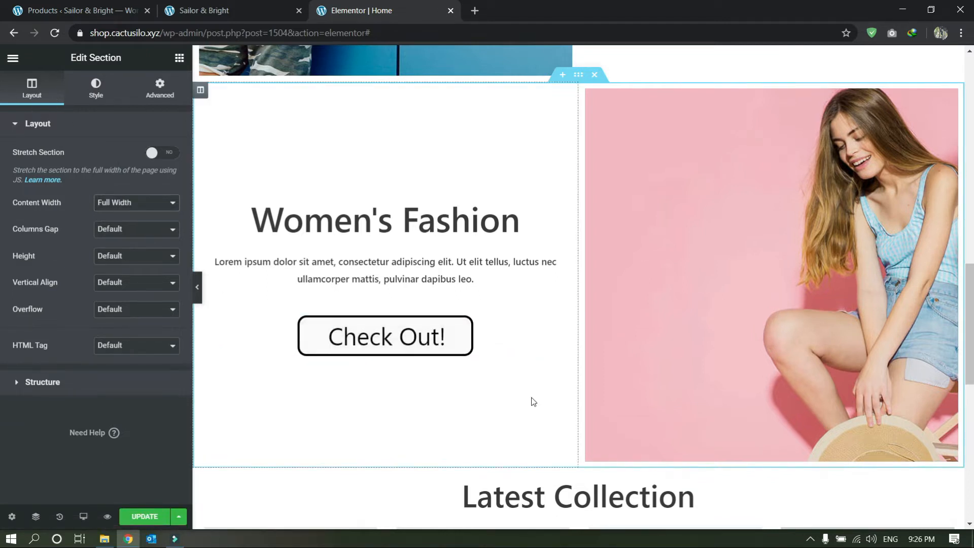
Try the Full Width content width on the Latest Collection section and preview it without the editing panel
scroll(558, 355, down, 5)
key(ctrl+z)
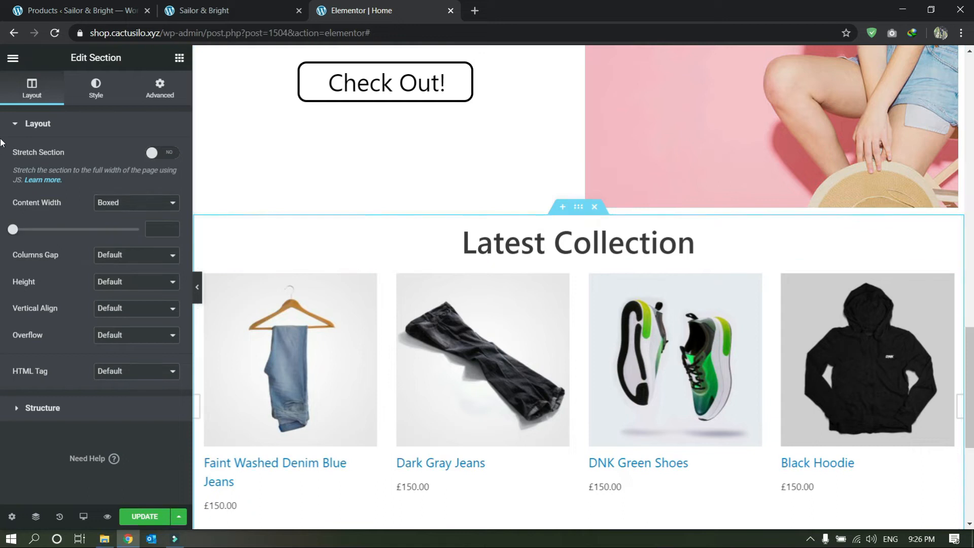
click(114, 202)
click(114, 225)
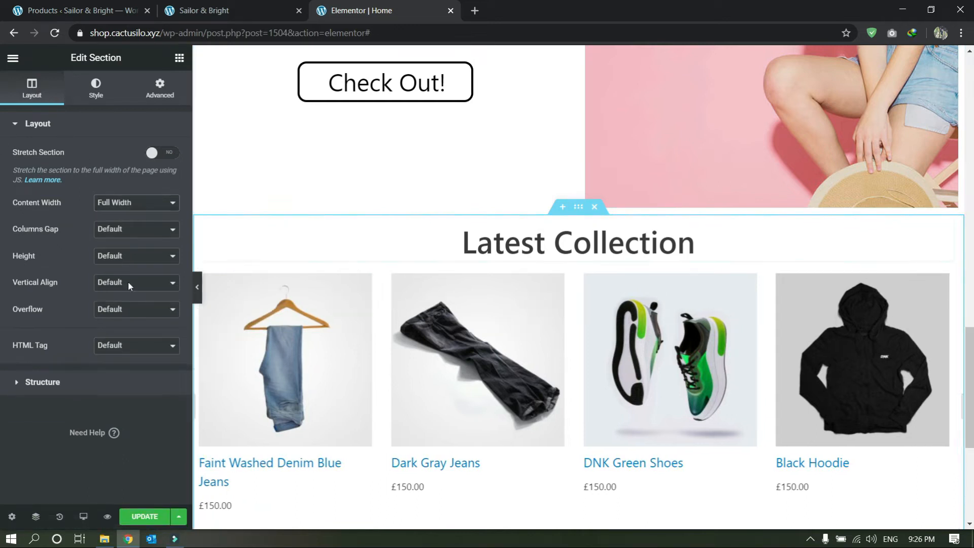
click(197, 286)
scroll(195, 304, down, 3)
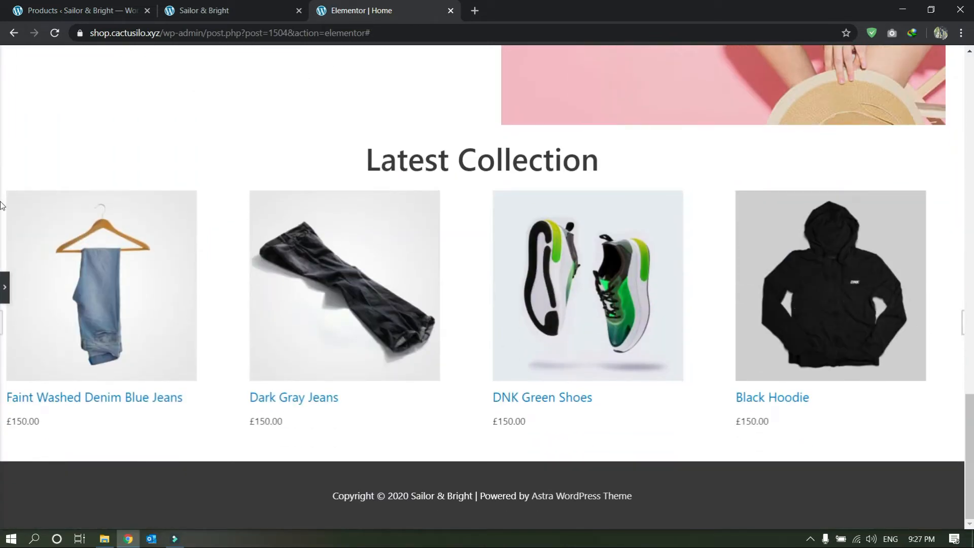
Return the Latest Collection section's content width to Boxed
click(5, 287)
click(125, 211)
click(120, 215)
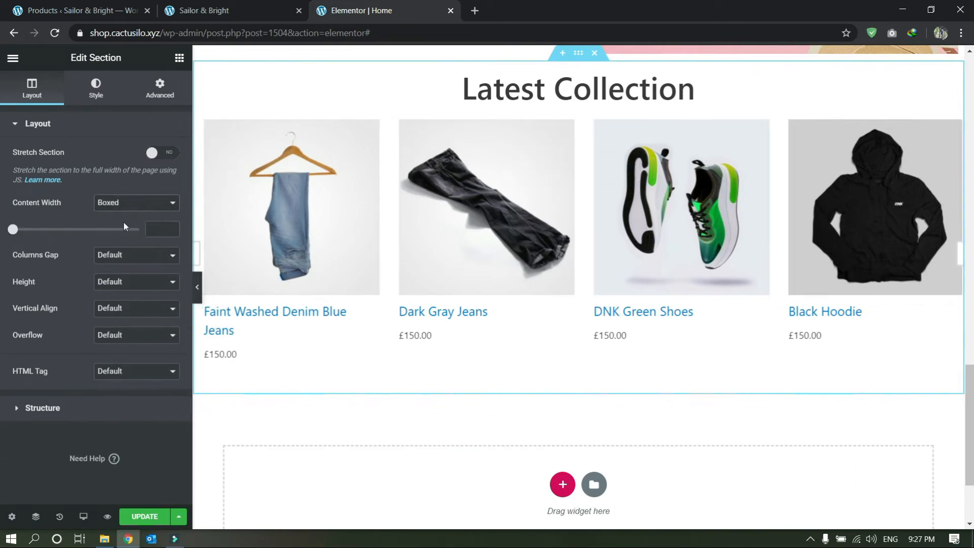
Page through the Latest Collection product slider with the editing panel hidden to check the boxed layout
click(197, 286)
click(872, 323)
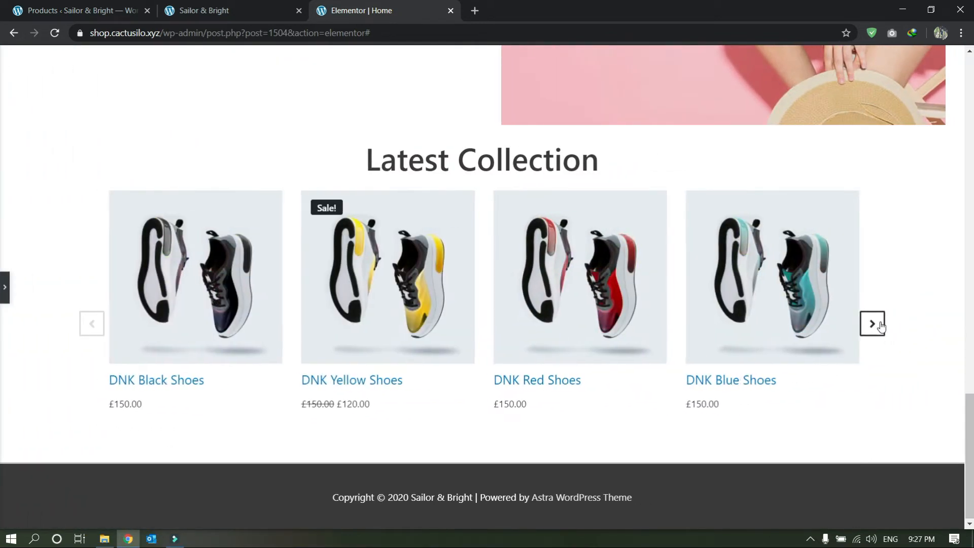
click(880, 324)
click(880, 324)
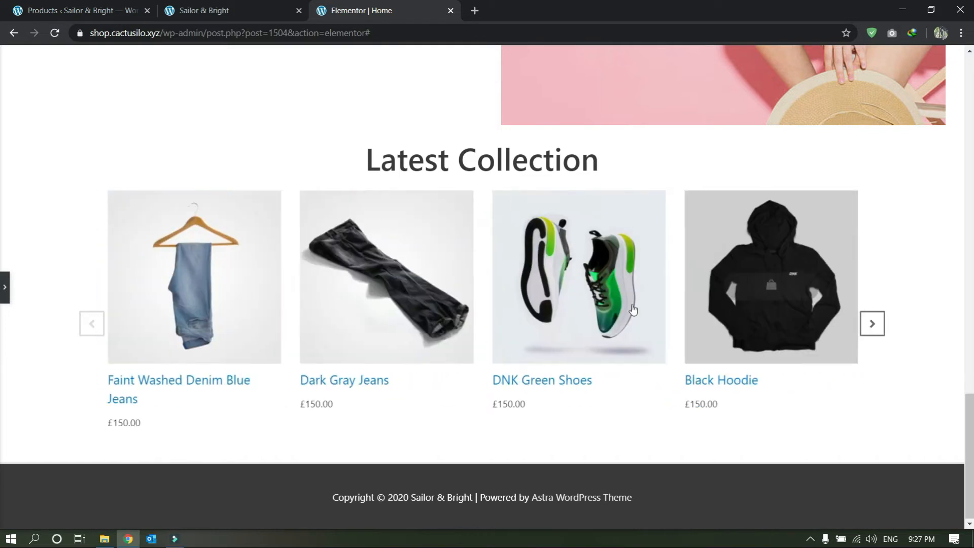
click(4, 287)
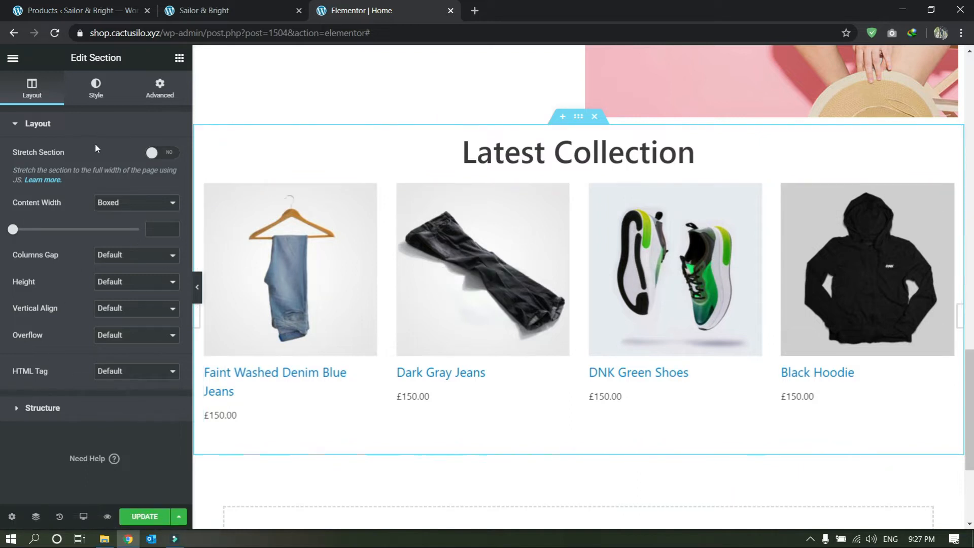
Examine the product filter choices of the Latest Collection product tab widget, keeping Recent Products
click(385, 227)
click(111, 184)
click(111, 184)
click(111, 184)
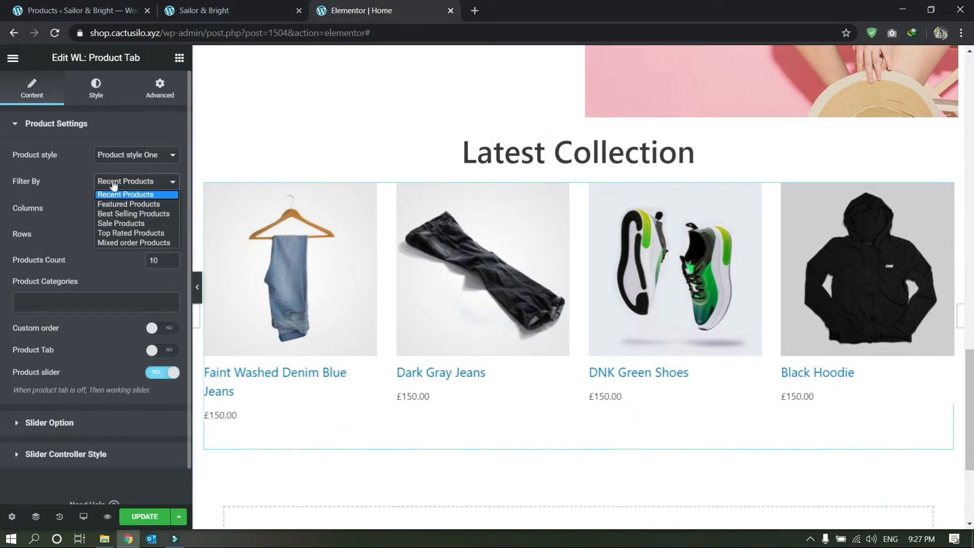
click(113, 184)
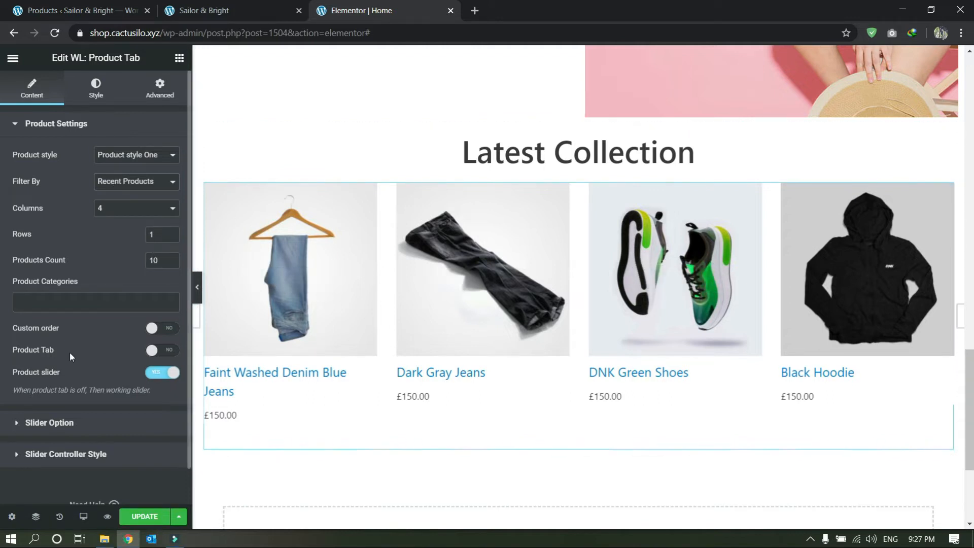
Add a new single-column section below the Latest Collection section
scroll(385, 309, down, 3)
scroll(398, 248, up, 5)
scroll(519, 351, down, 5)
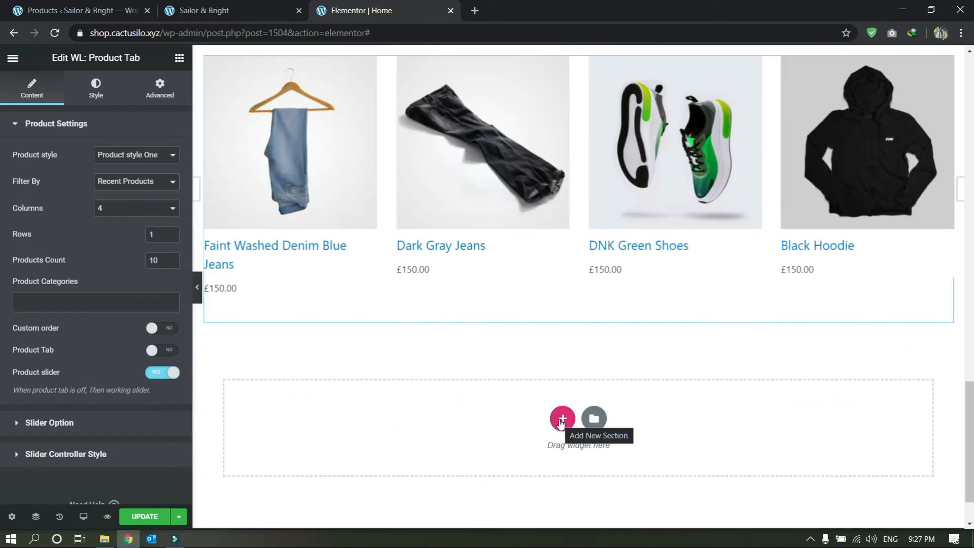
click(562, 420)
scroll(456, 426, down, 3)
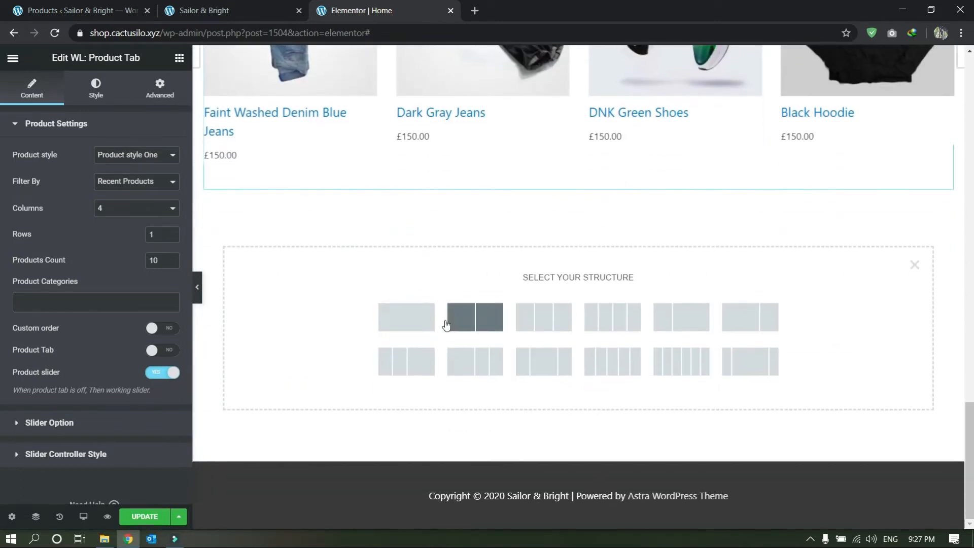
click(407, 313)
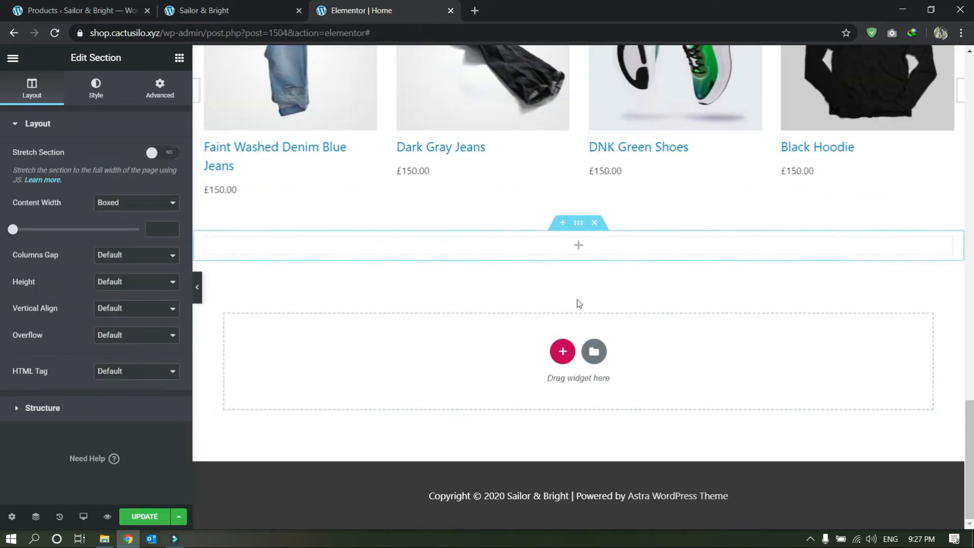
Set the new empty section's content width to Full Width
click(577, 248)
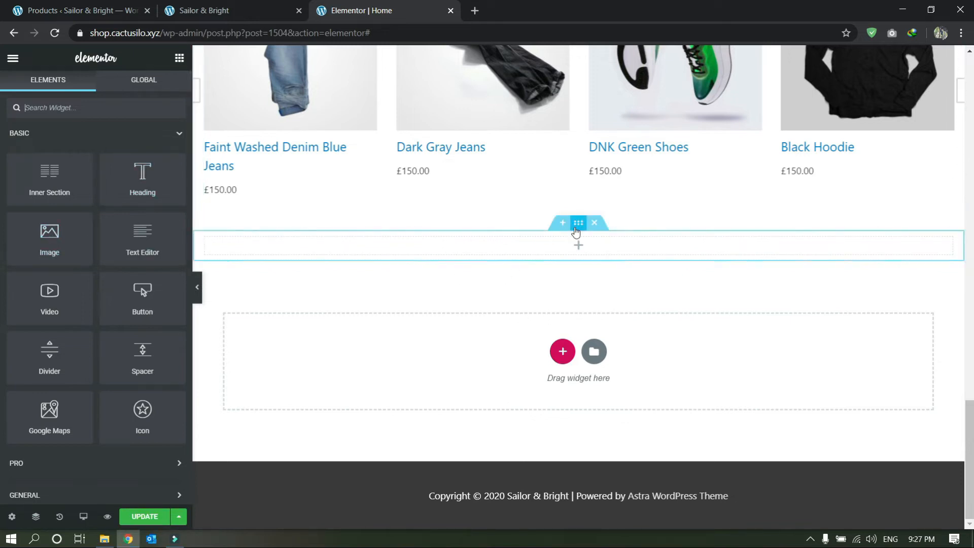
click(578, 224)
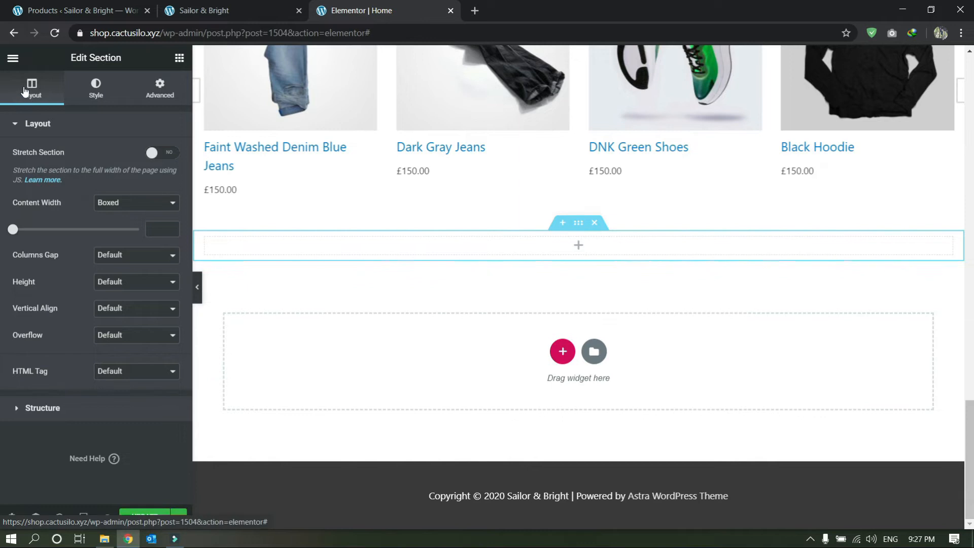
click(117, 202)
click(116, 228)
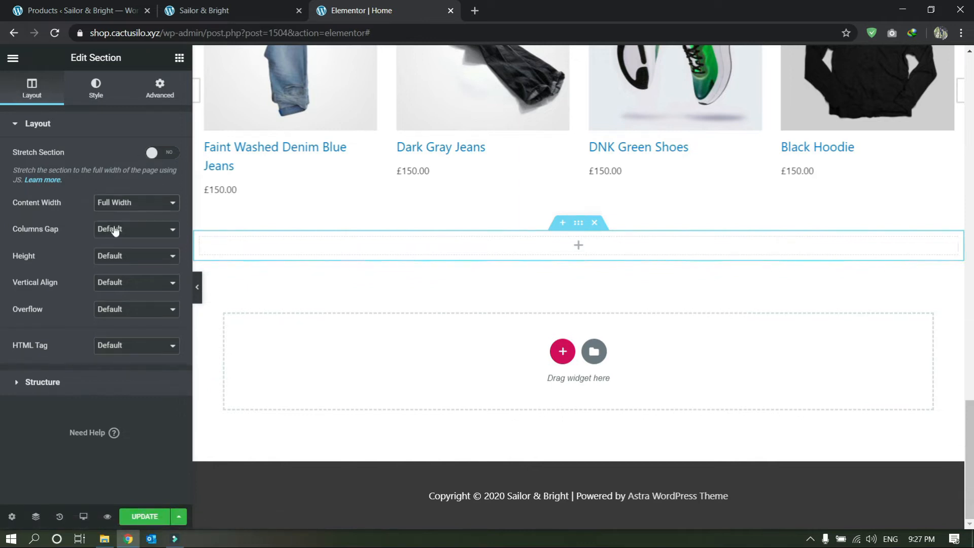
Give the new section a classic background in solid black
click(92, 84)
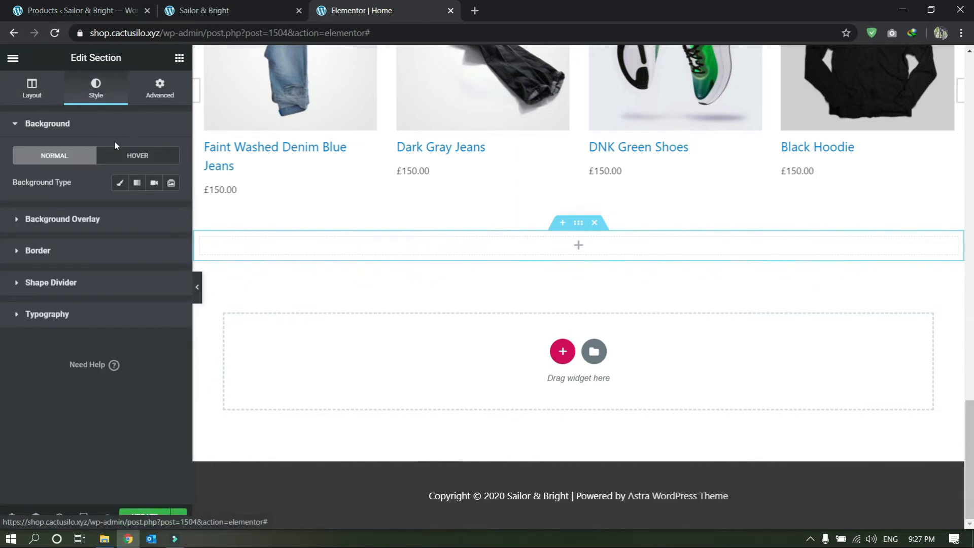
click(120, 183)
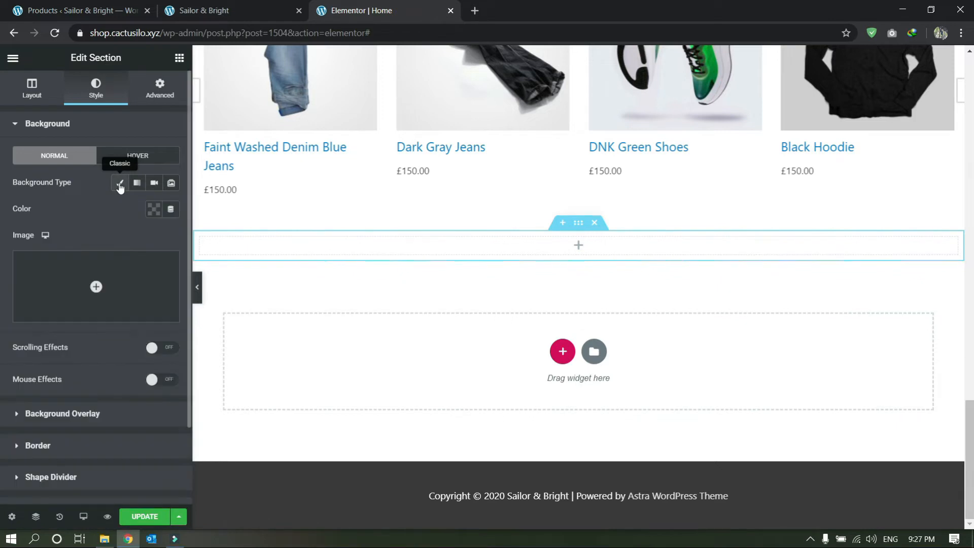
click(156, 212)
drag(149, 270, 42, 422)
click(2, 307)
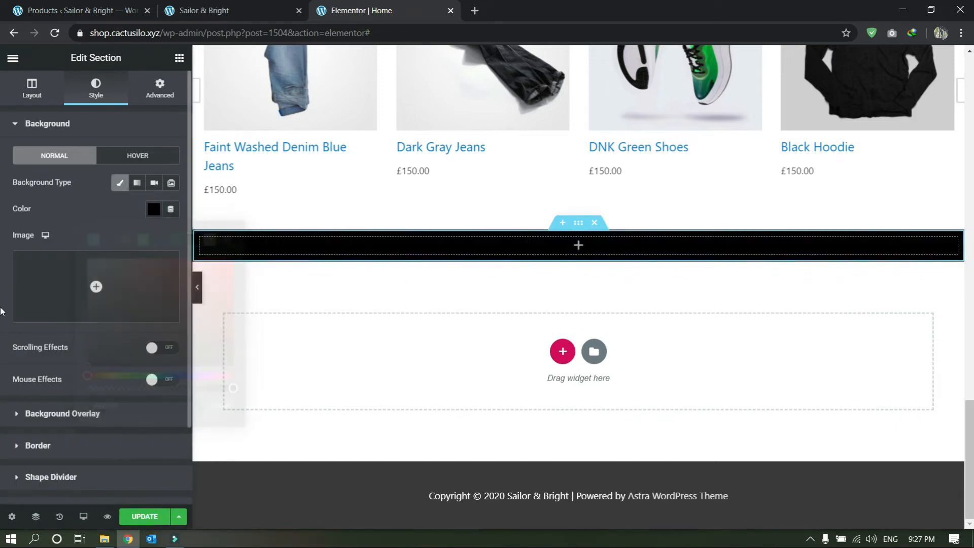
Set the black section's height to Min Height with a minimum of 100 VH
click(45, 99)
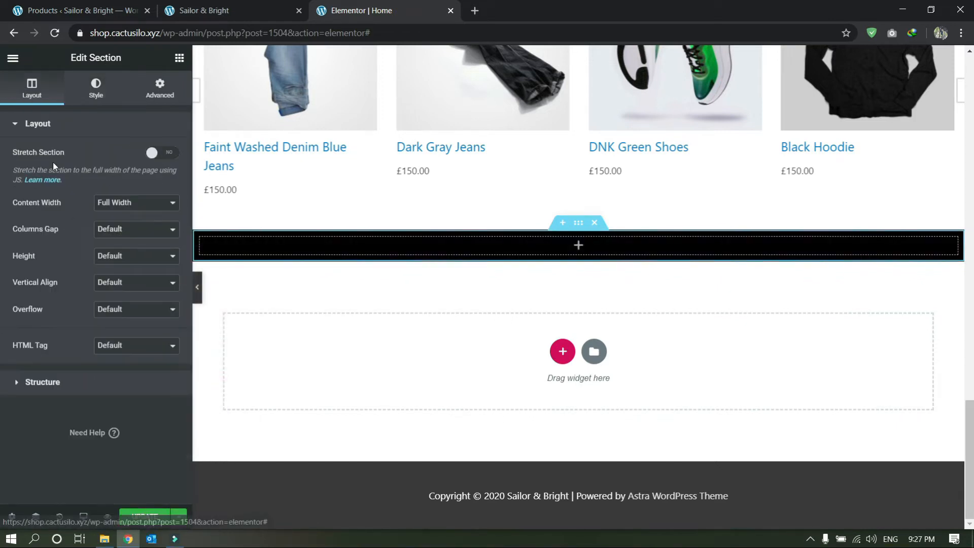
click(122, 257)
click(120, 284)
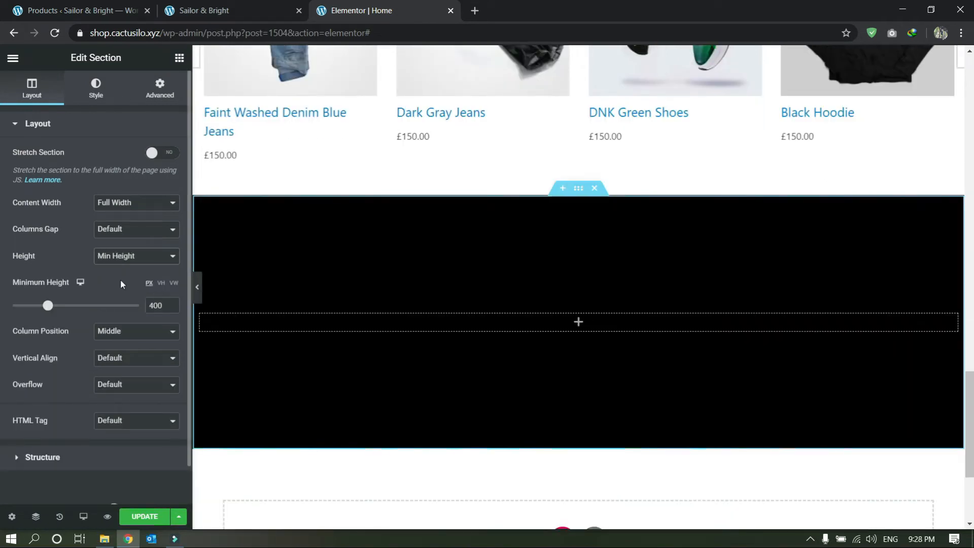
click(161, 283)
drag(14, 305, 149, 309)
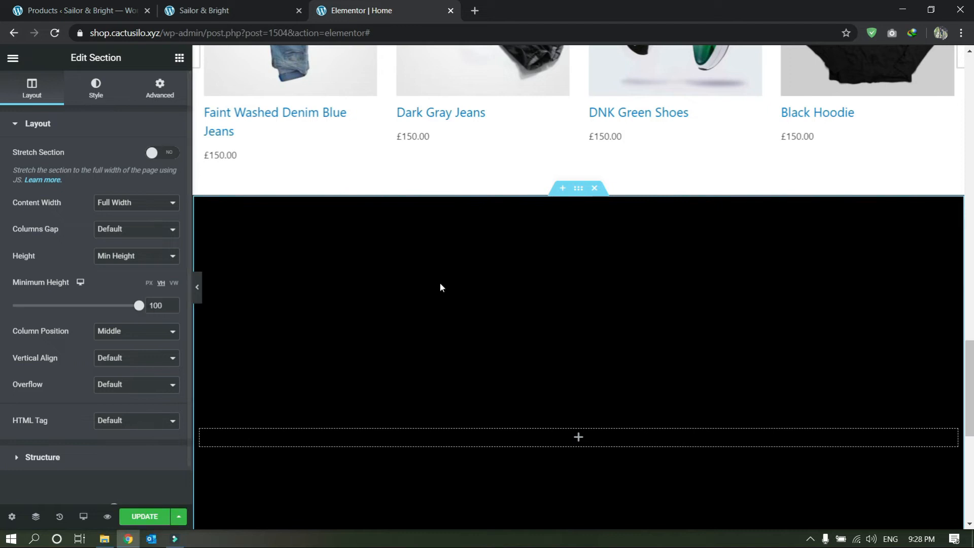
Add a heading reading "More Products Coming Soon!" inside the black section
scroll(442, 283, down, 3)
scroll(552, 293, down, 2)
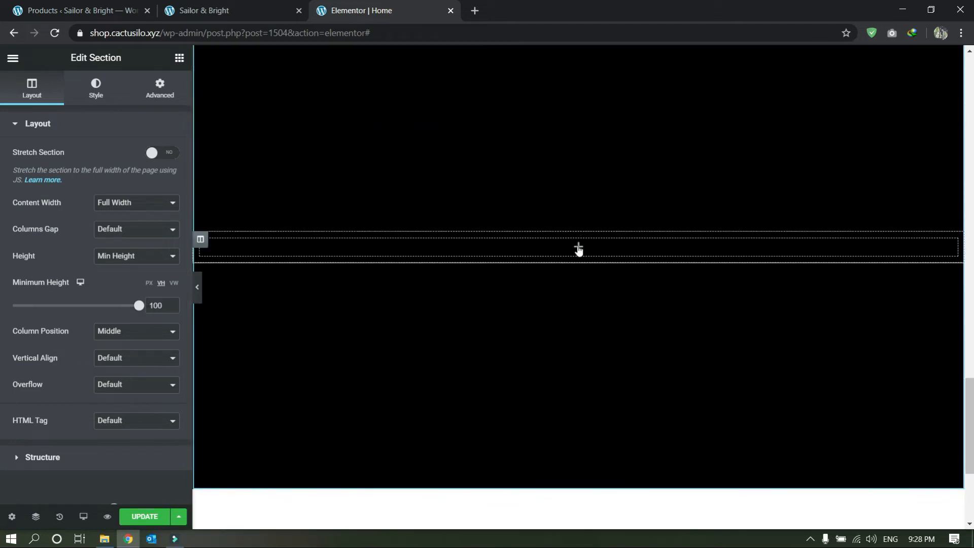
click(578, 247)
scroll(387, 139, up, 3)
drag(141, 209, 546, 375)
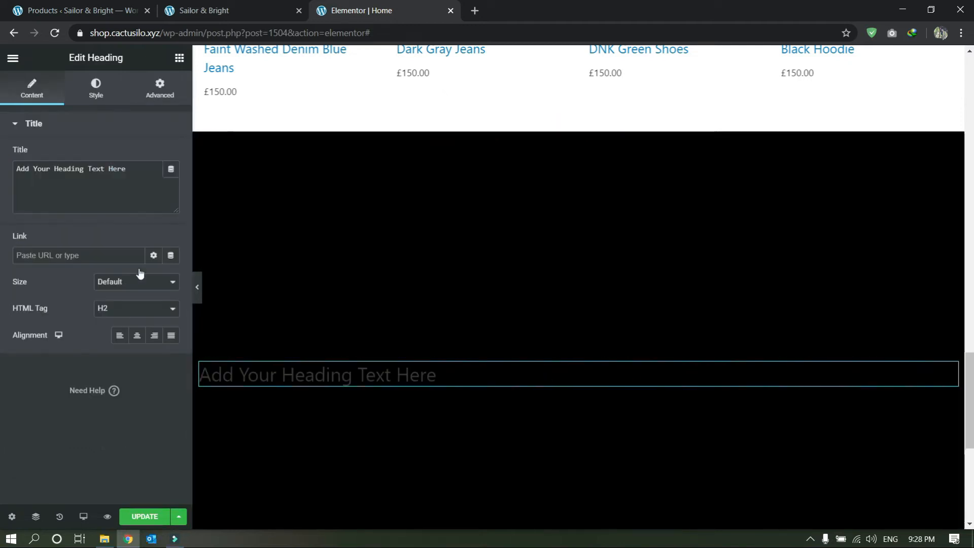
drag(171, 169, 3, 185)
text(M)
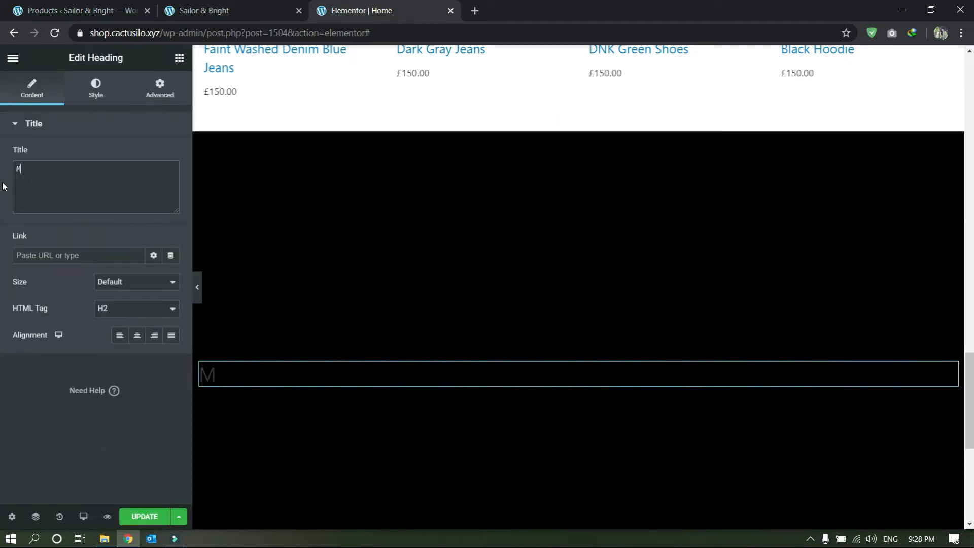
text(ore Products Coming Soon!)
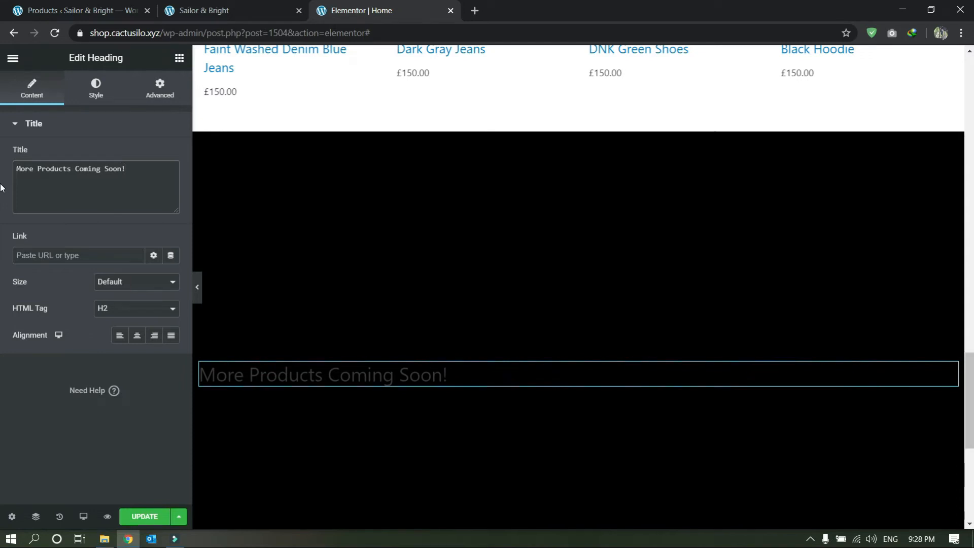
Centre the "More Products Coming Soon!" heading and style it as 52 px white text
click(136, 335)
click(93, 94)
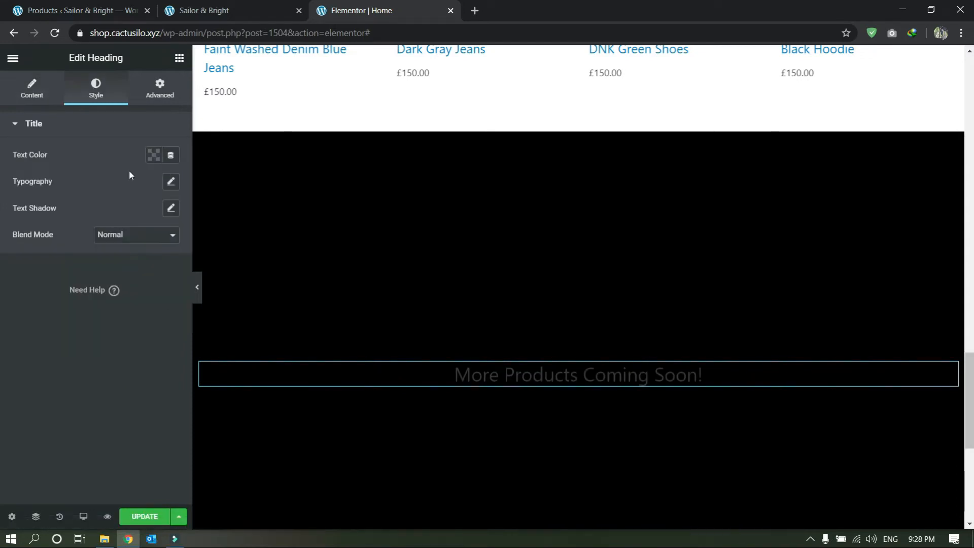
click(171, 181)
drag(23, 265, 51, 273)
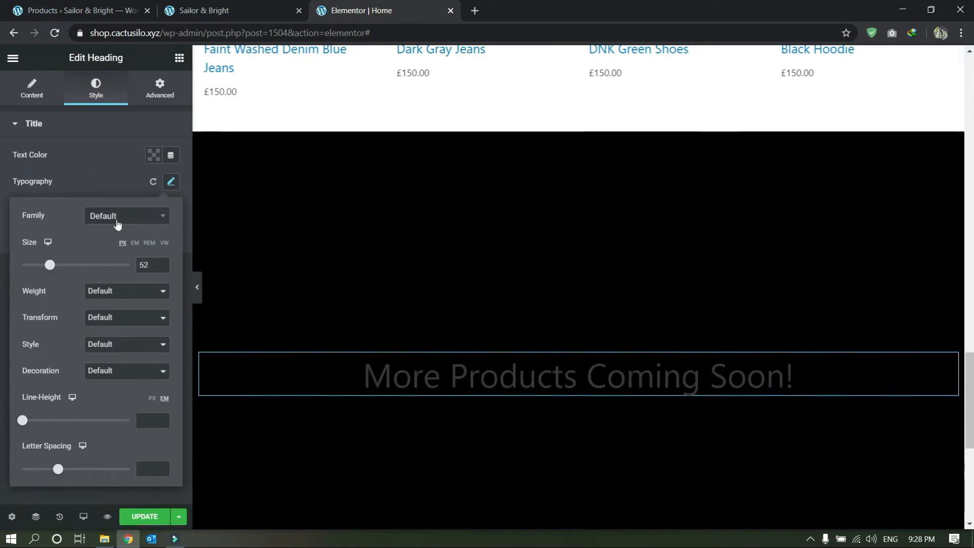
click(152, 159)
drag(156, 228, 41, 167)
click(17, 399)
Add a second heading reading "Follow Us For Updates!" directly below the "More Products Coming Soon!" heading
scroll(426, 307, down, 1)
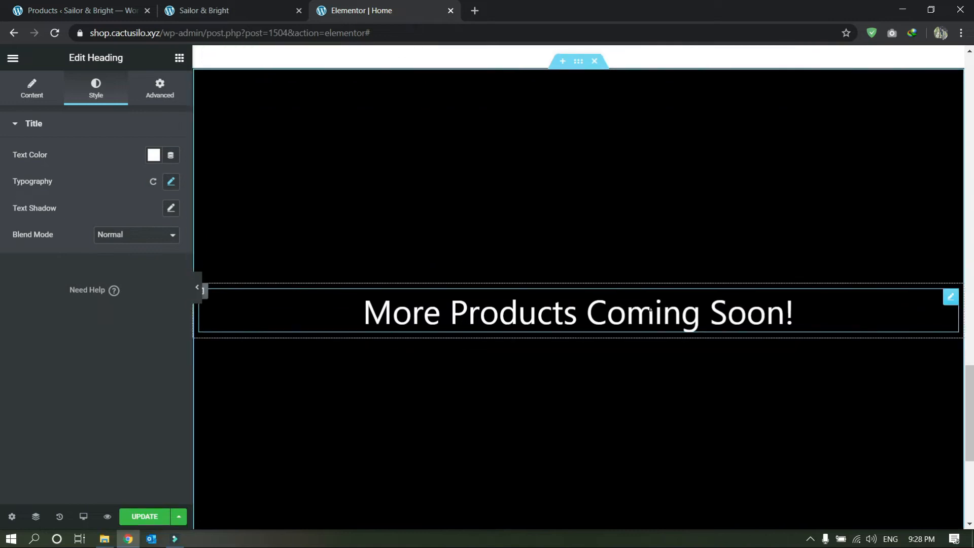
scroll(648, 311, down, 3)
scroll(542, 301, up, 2)
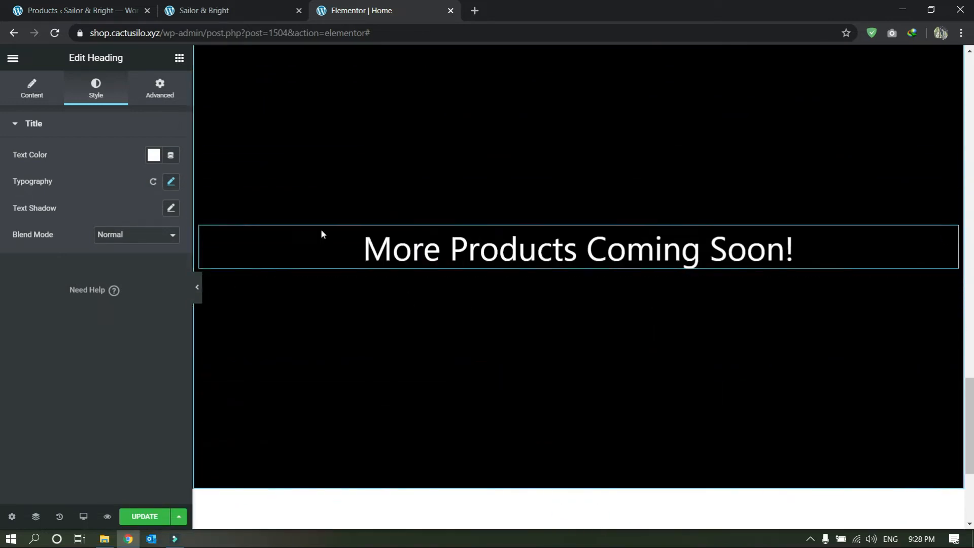
click(13, 59)
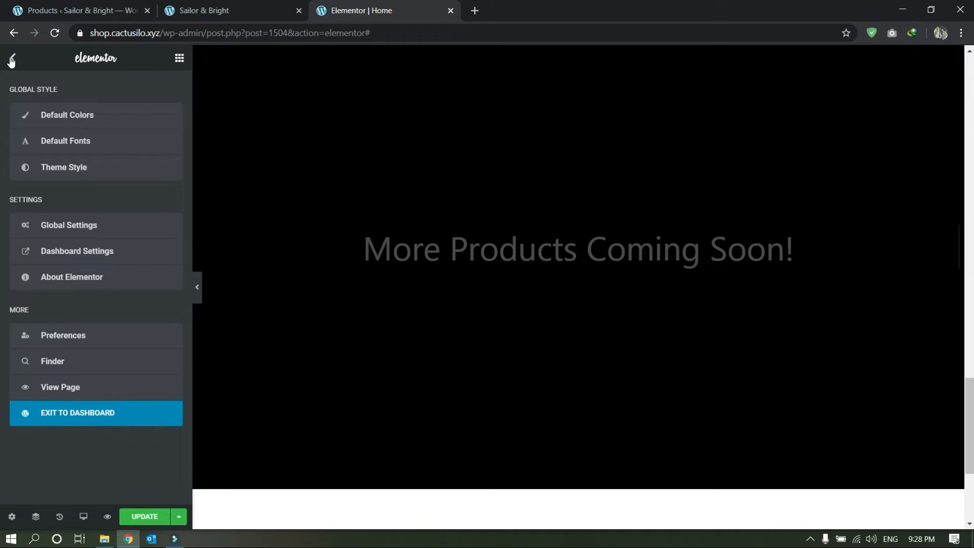
click(11, 60)
drag(141, 177, 426, 337)
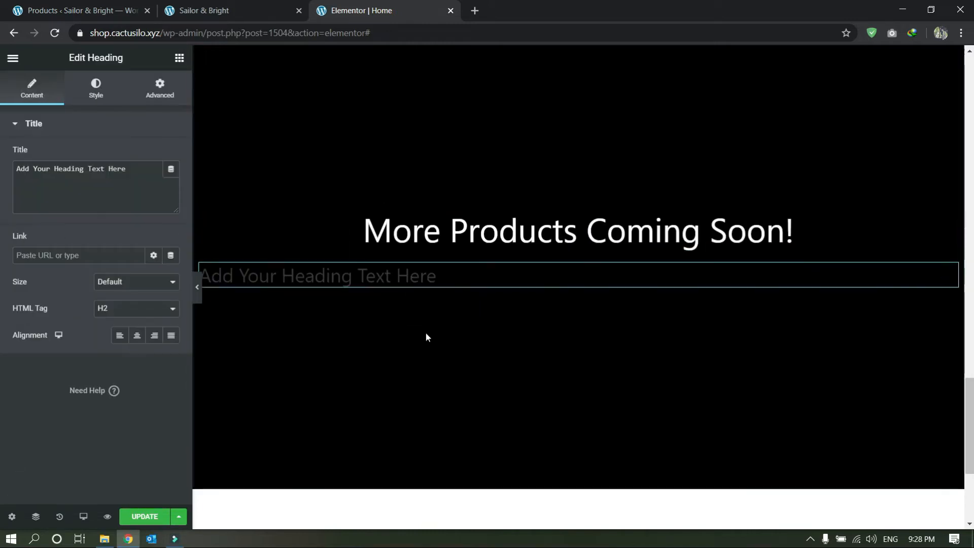
drag(129, 172, 2, 177)
text(Follow Us For Updates!)
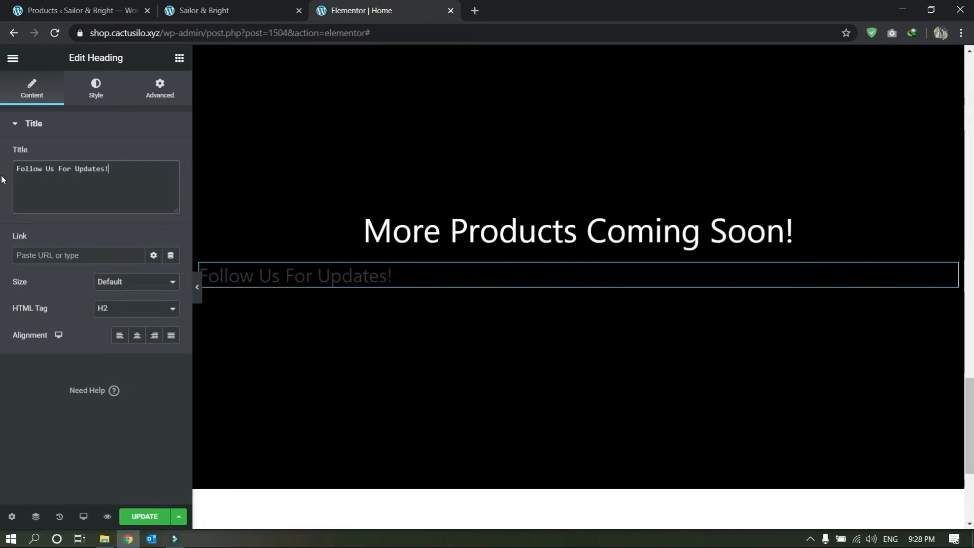
Format the "Follow Us For Updates!" heading as a centred H4 in light grey
click(110, 313)
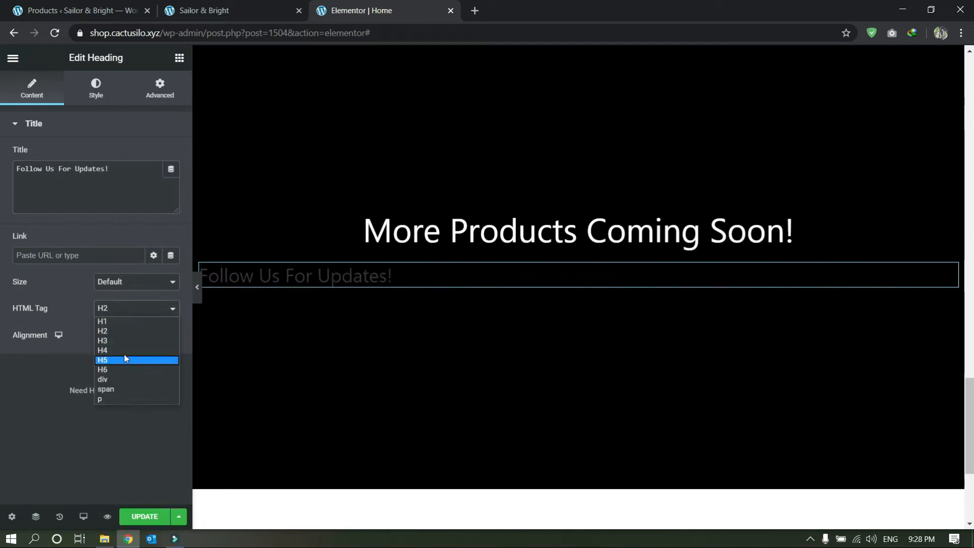
click(118, 346)
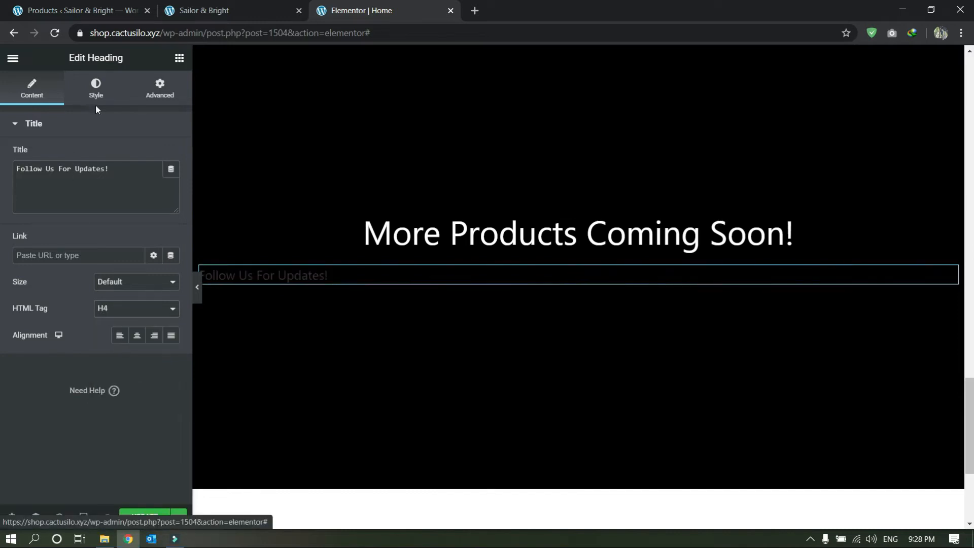
click(137, 335)
click(95, 97)
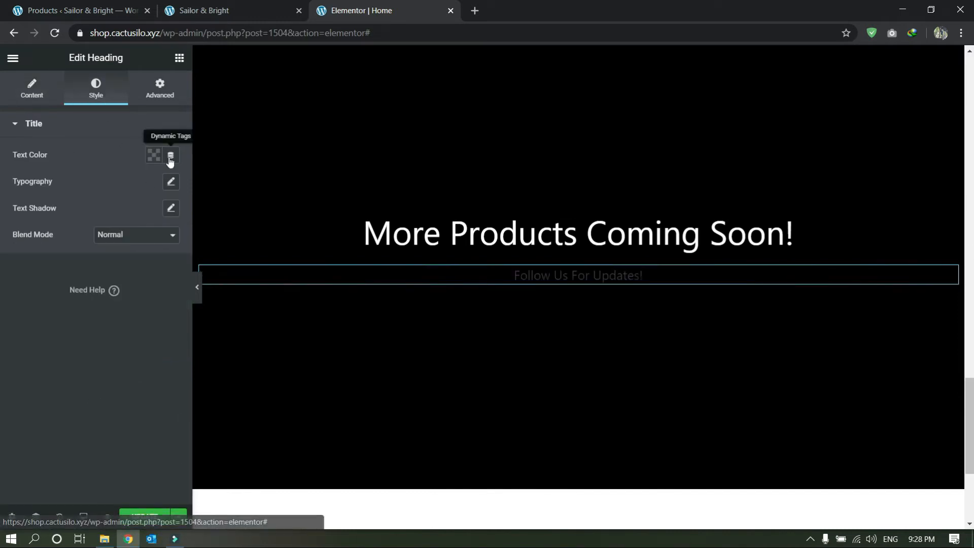
click(154, 155)
click(1, 355)
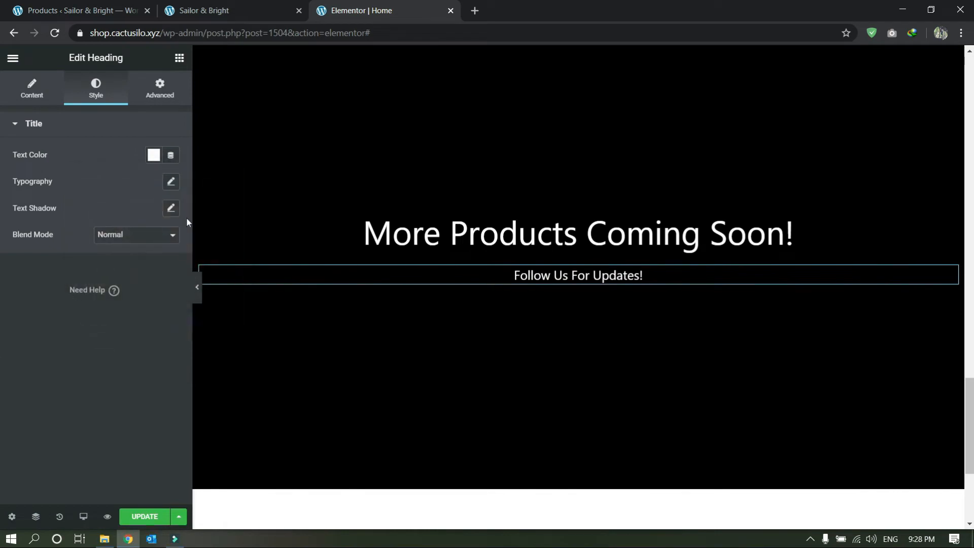
click(154, 155)
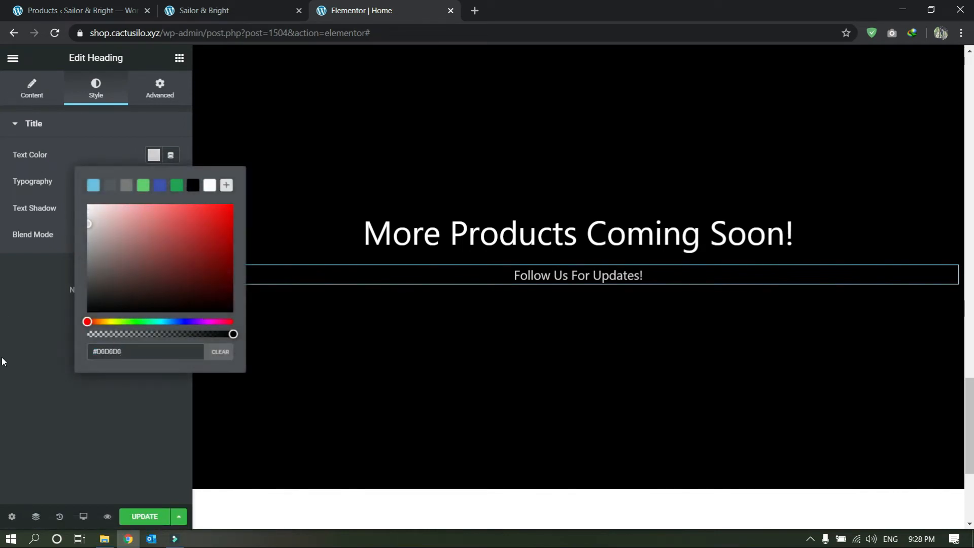
click(3, 360)
Add a Social Icons widget below the "Follow Us For Updates!" heading and check it with the editing panel hidden
double_click(6, 64)
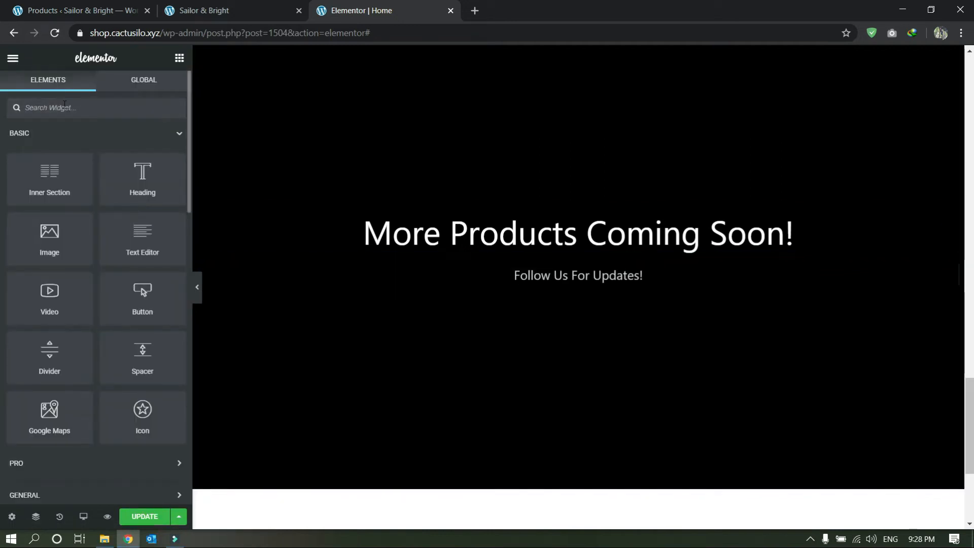
text(socia)
drag(58, 147, 550, 283)
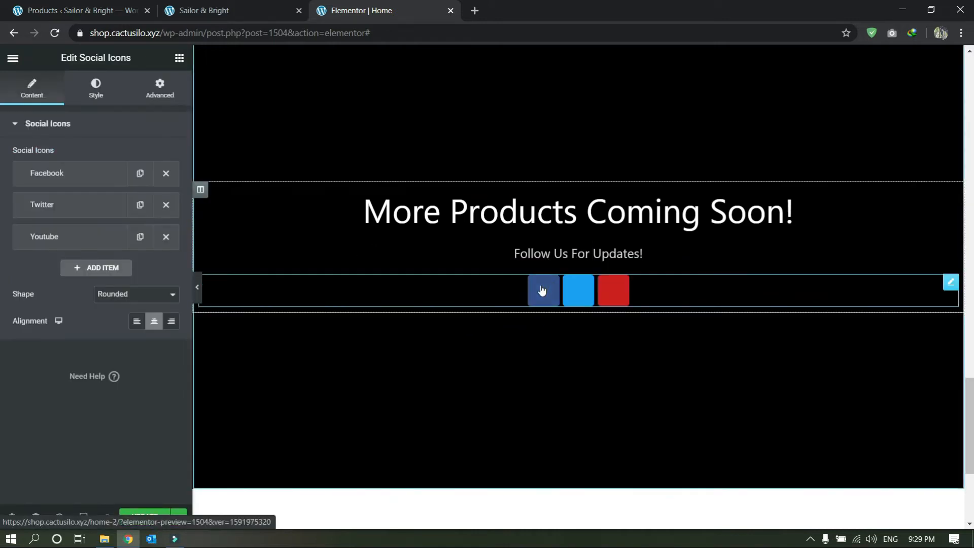
click(197, 287)
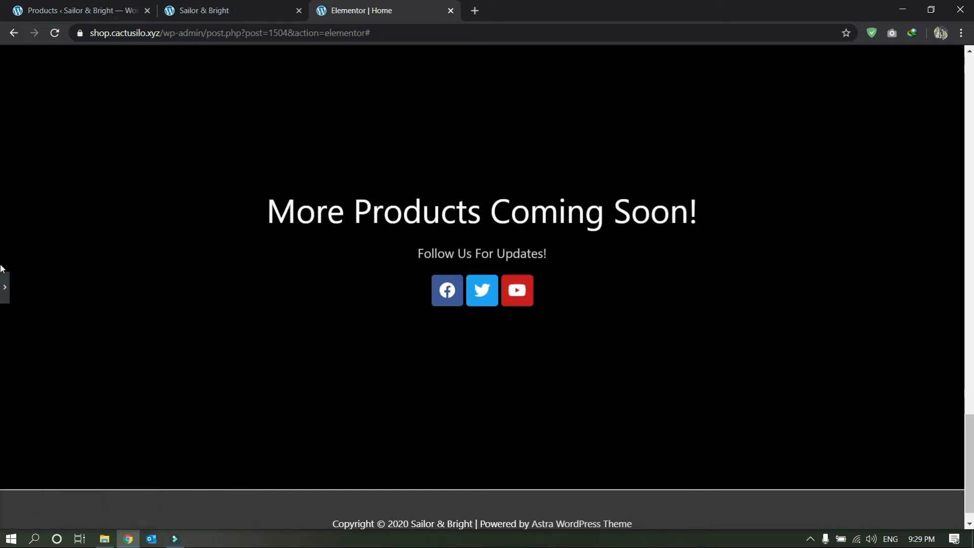
click(5, 287)
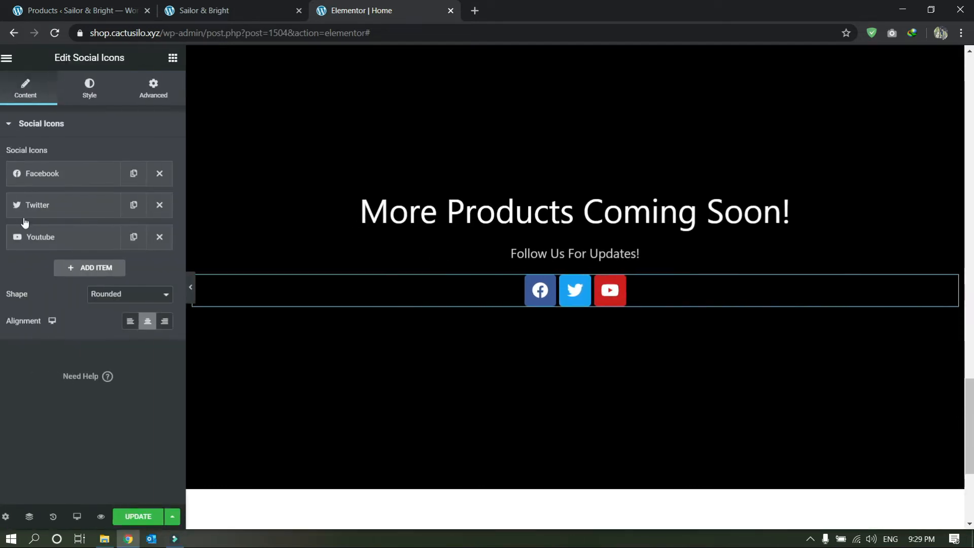
Change the social icons' shape to Circle after trying Square, and preview the section with the editing panel hidden
click(60, 179)
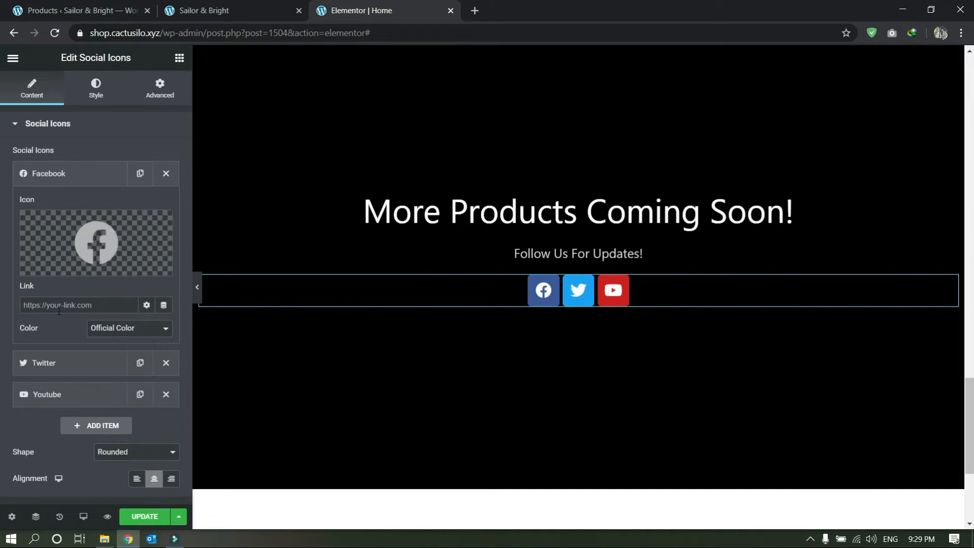
scroll(48, 408, down, 2)
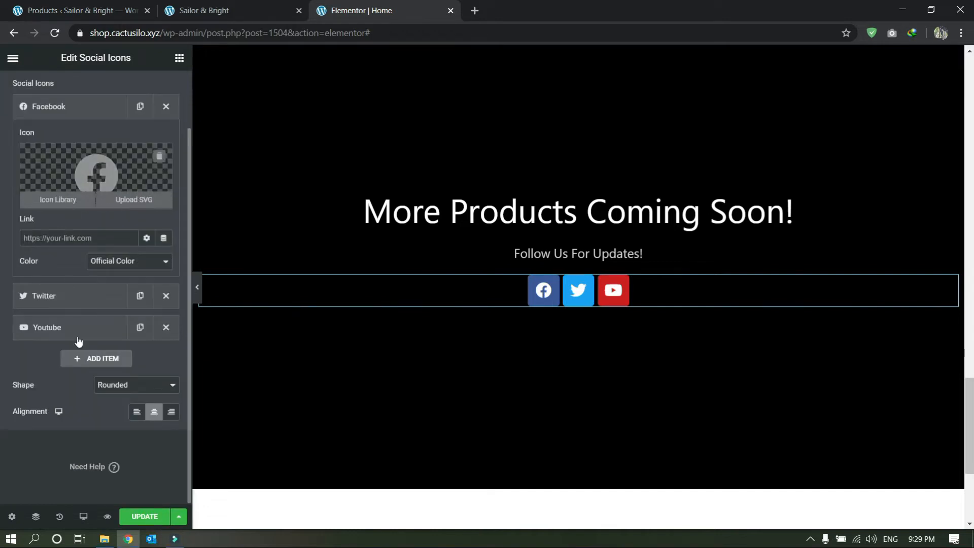
click(113, 385)
click(110, 406)
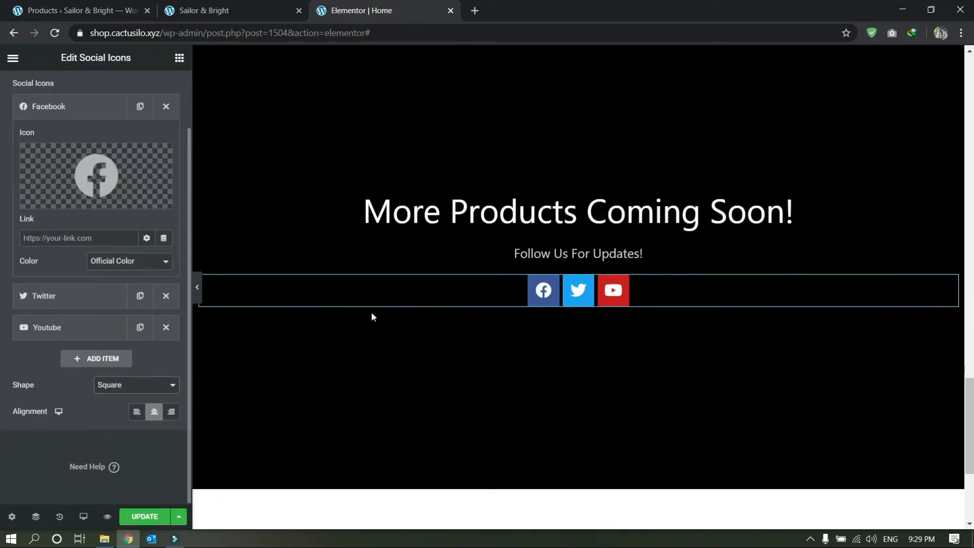
click(122, 385)
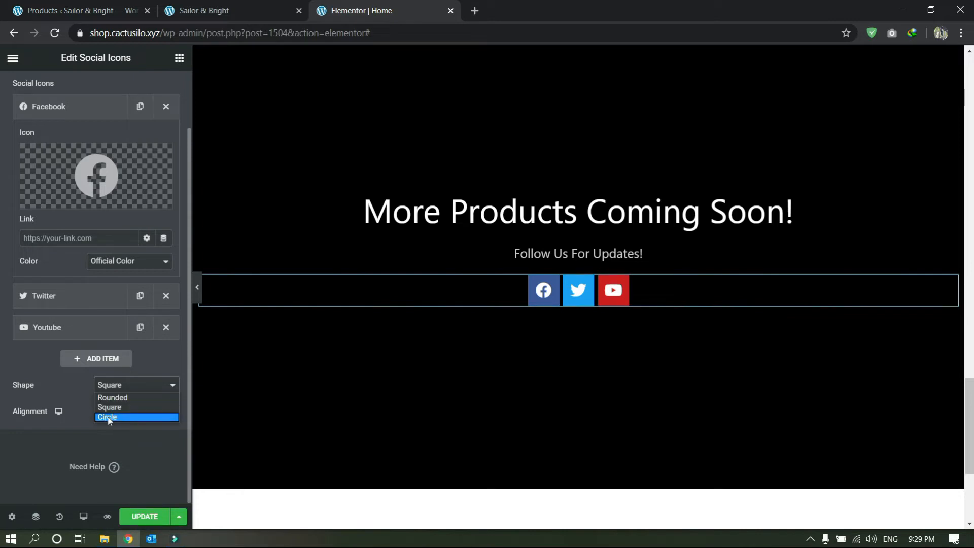
click(111, 416)
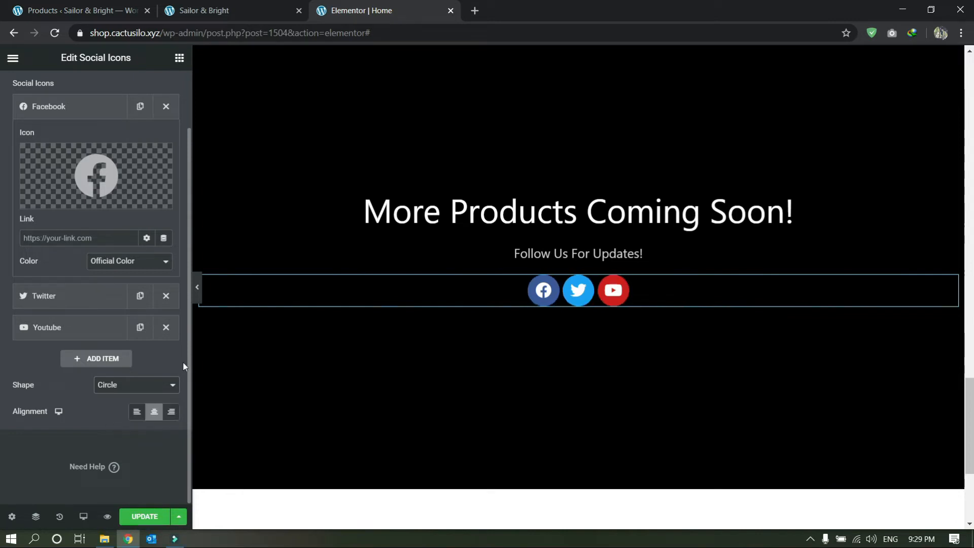
click(197, 290)
scroll(426, 340, up, 3)
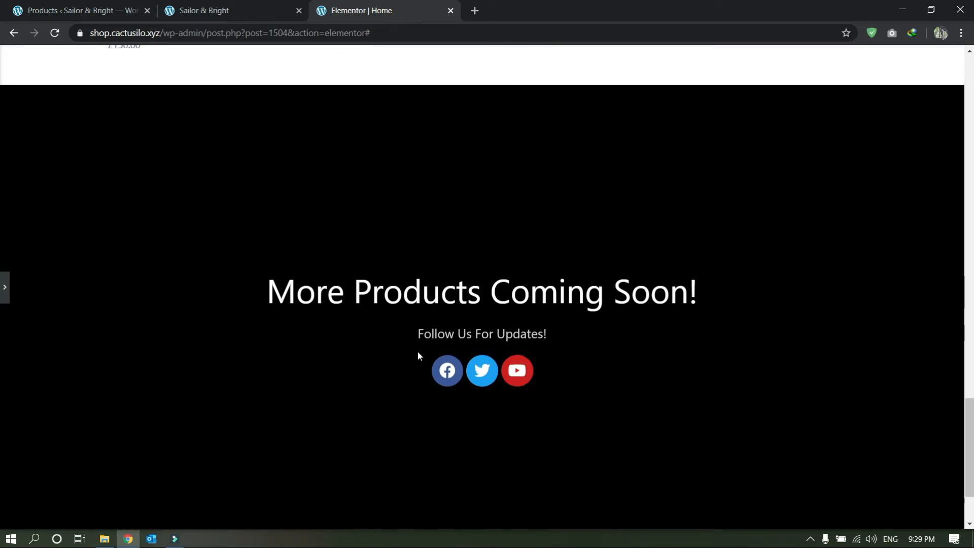
Save the edited home page with the editing panel shown again and open the published page
scroll(355, 363, down, 1)
scroll(140, 196, up, 15)
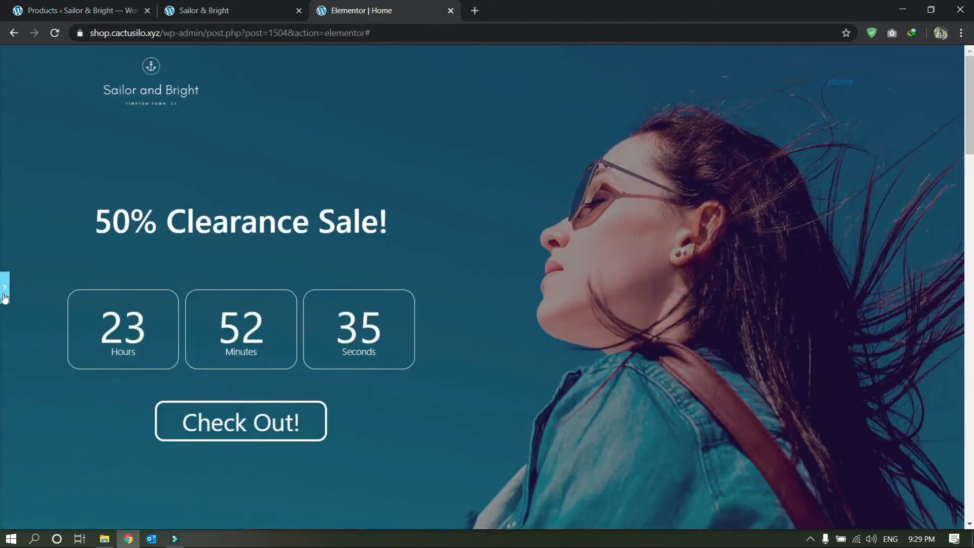
click(5, 289)
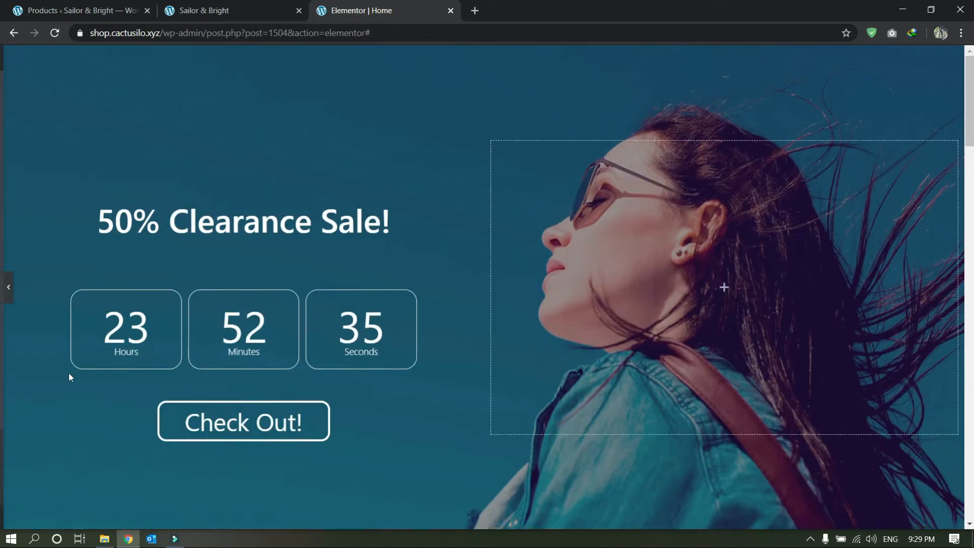
click(144, 518)
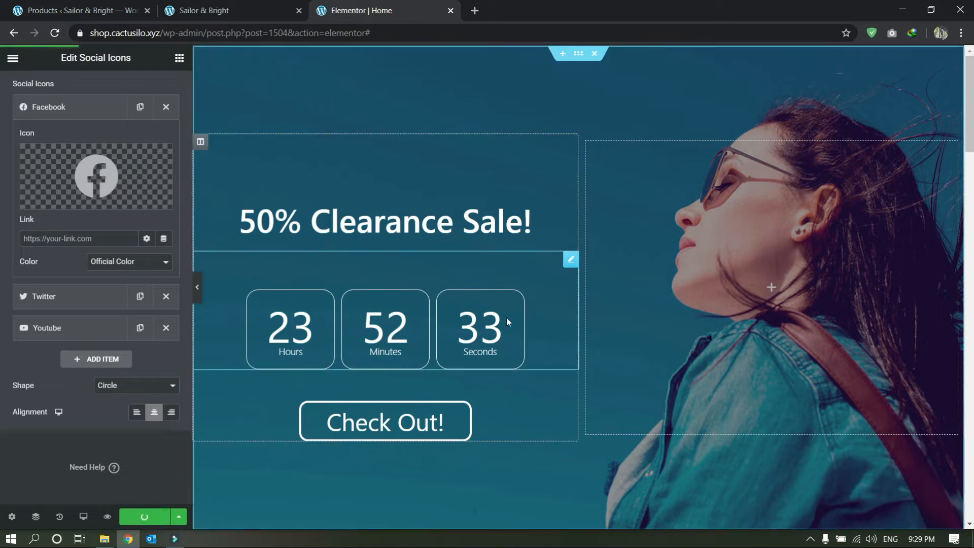
click(11, 60)
click(61, 390)
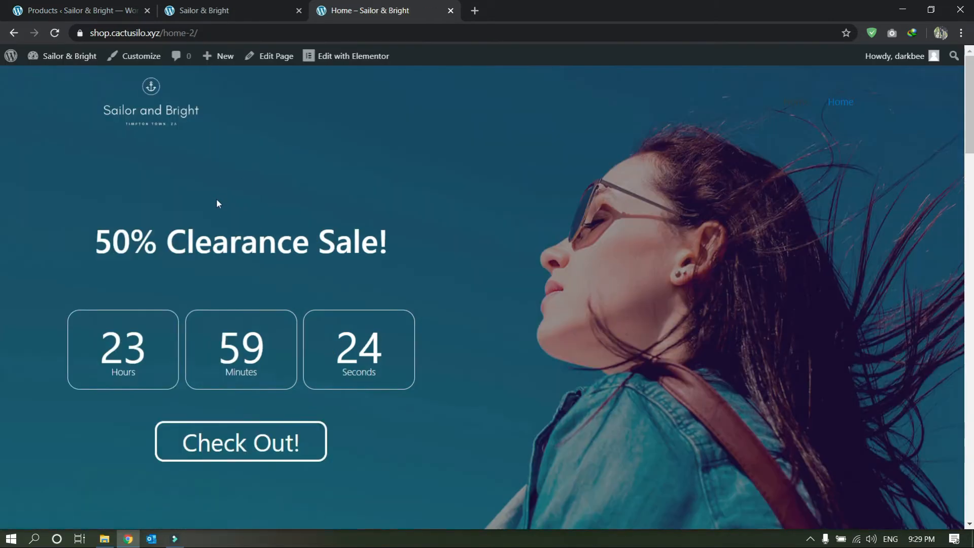
Open the site in an incognito window, visit both Home links, examine the new home page down to its social icons, and close the window
right_click(150, 115)
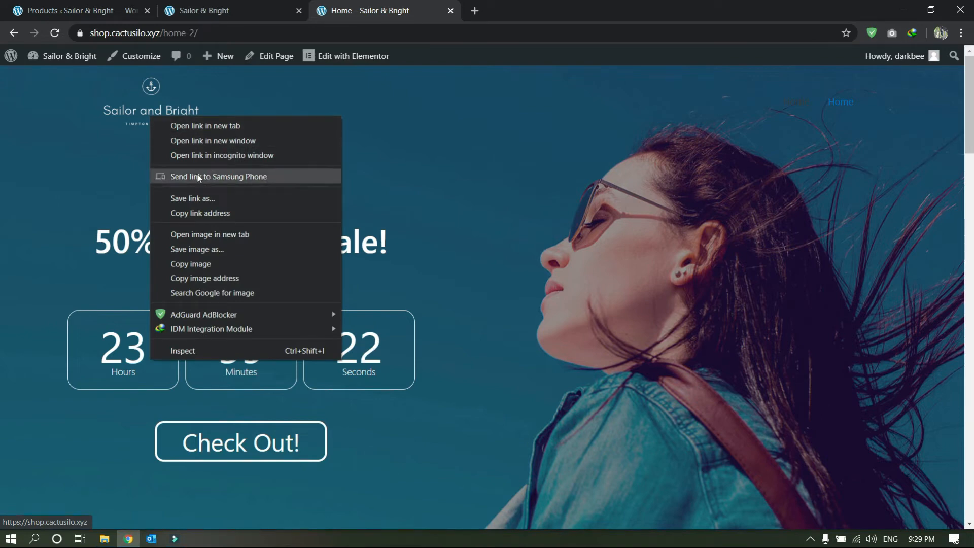
click(180, 156)
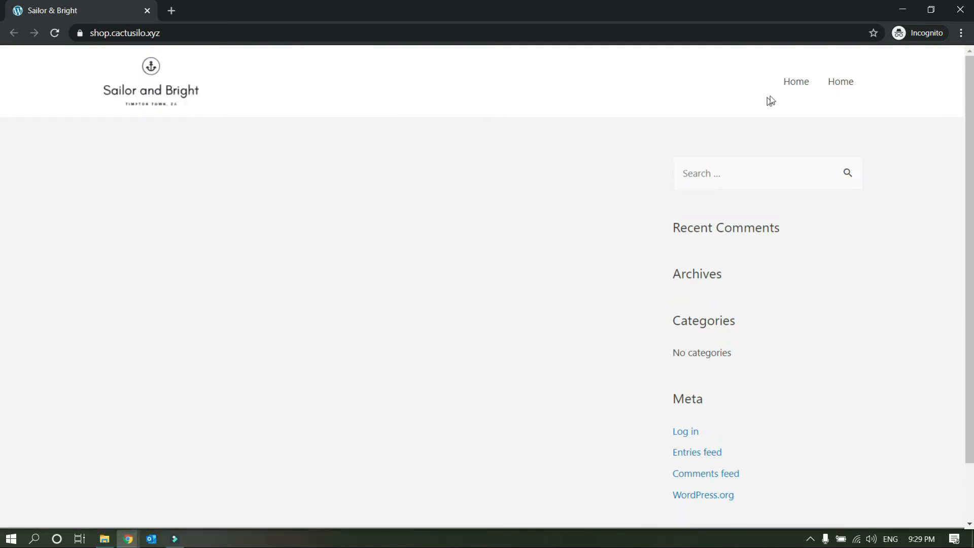
click(794, 91)
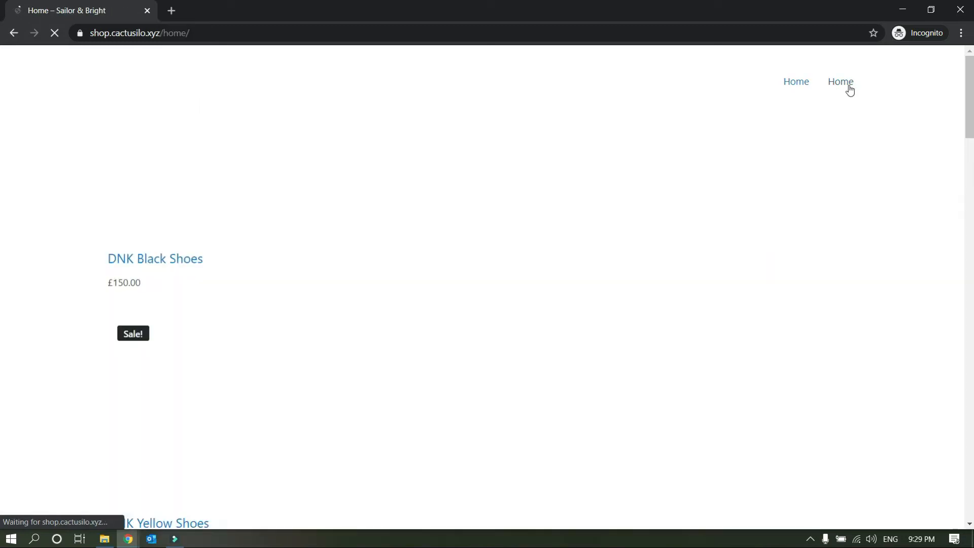
click(847, 85)
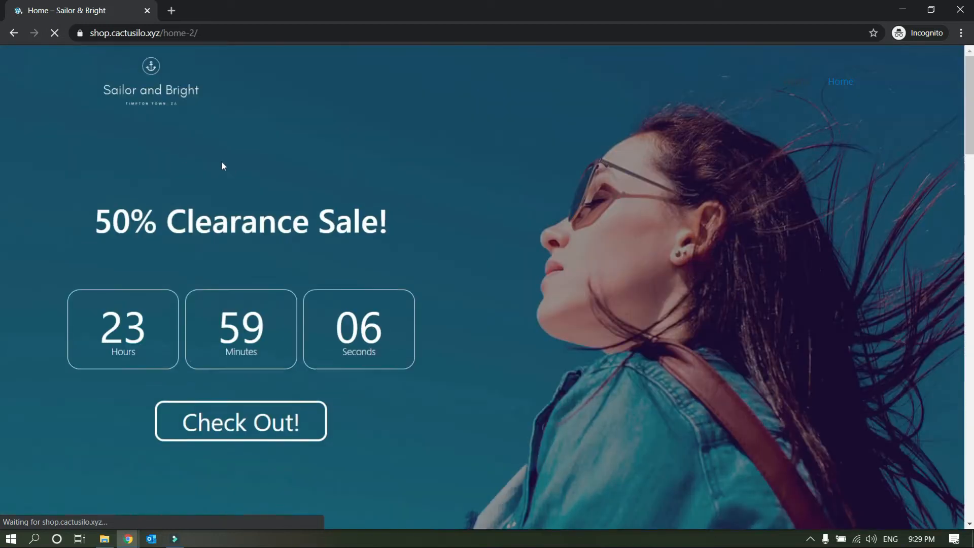
scroll(472, 235, down, 12)
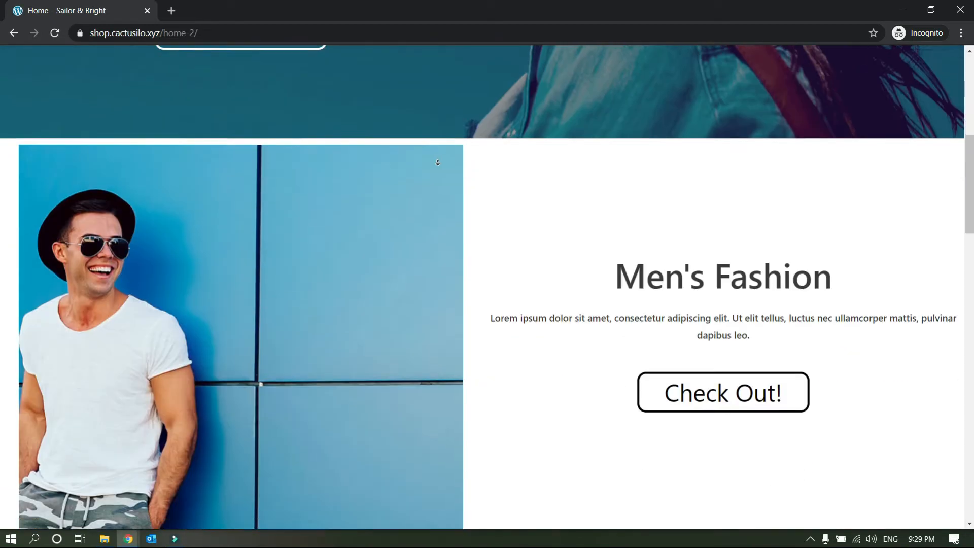
scroll(427, 199, down, 17)
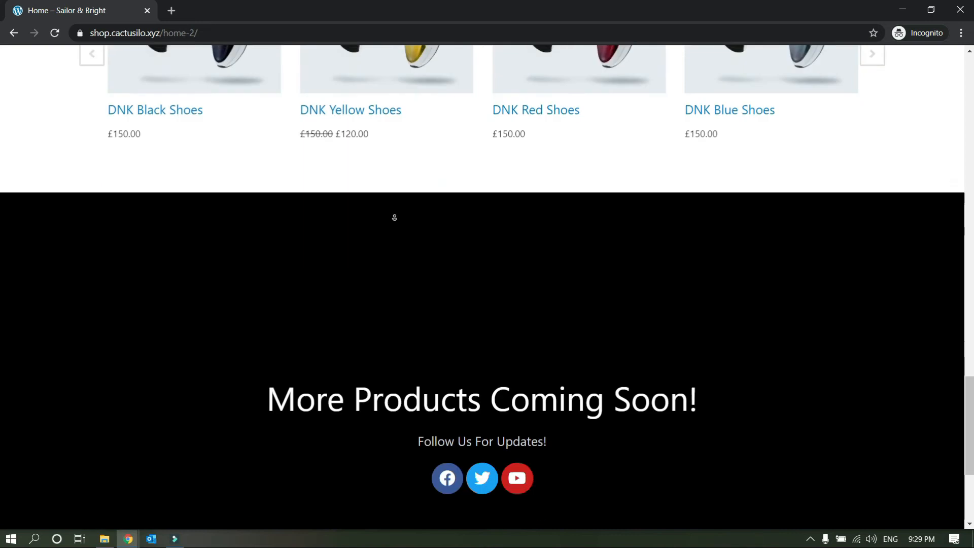
scroll(393, 217, up, 13)
scroll(331, 54, up, 12)
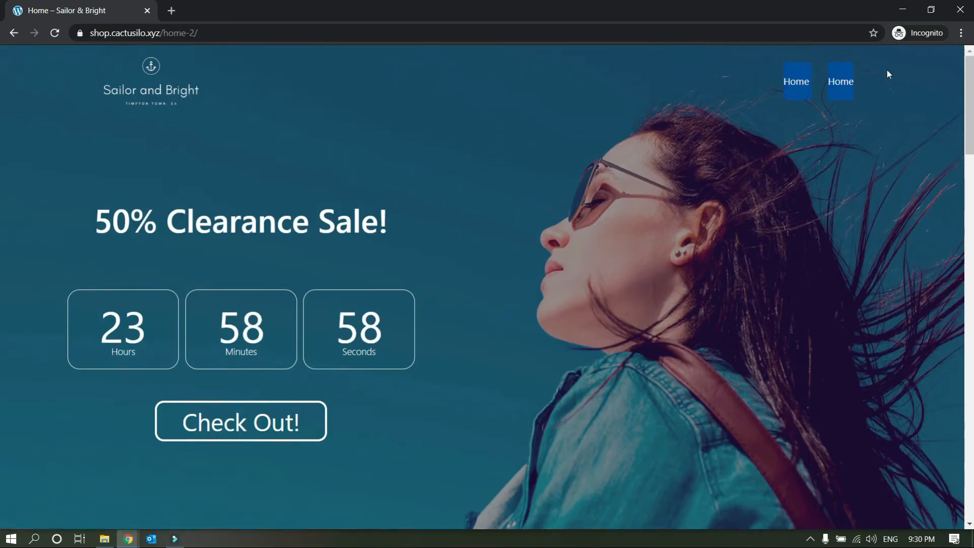
click(973, 2)
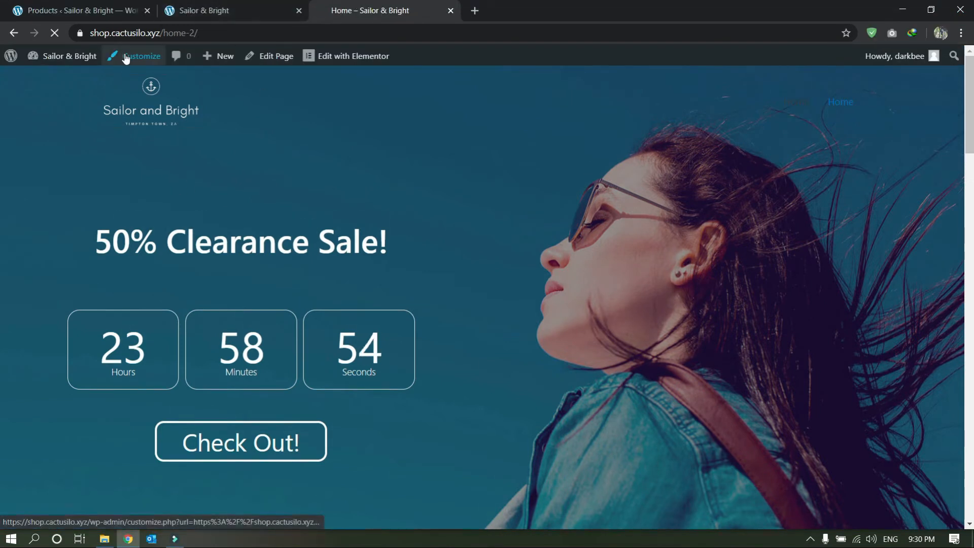
Open the customizer's global Base Colors and set the Theme Color to white (#ffffff)
click(212, 5)
click(391, 9)
click(138, 56)
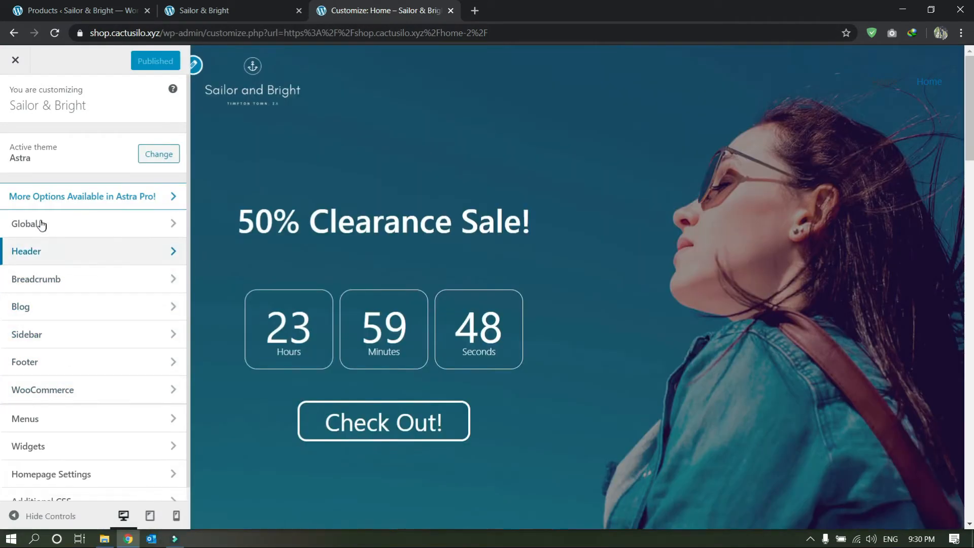
click(42, 225)
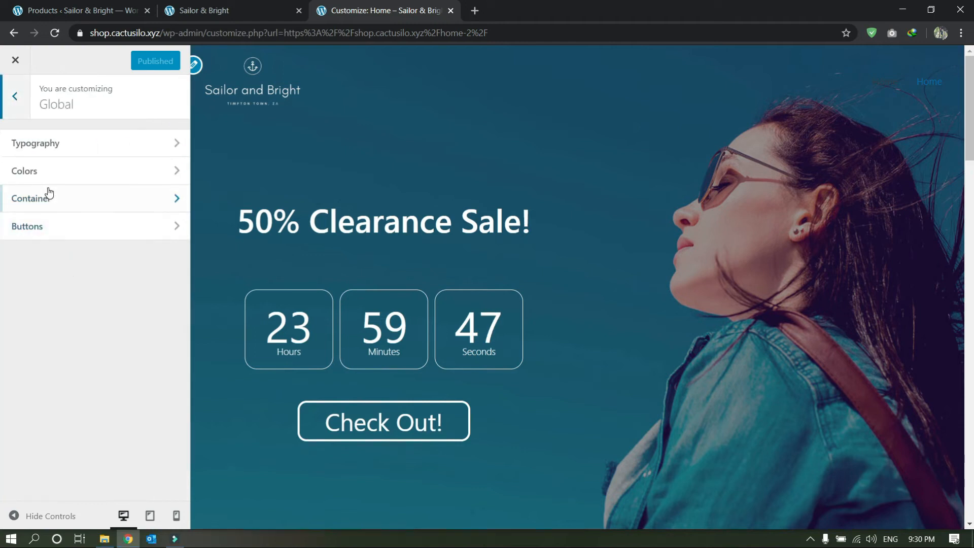
click(32, 175)
click(59, 153)
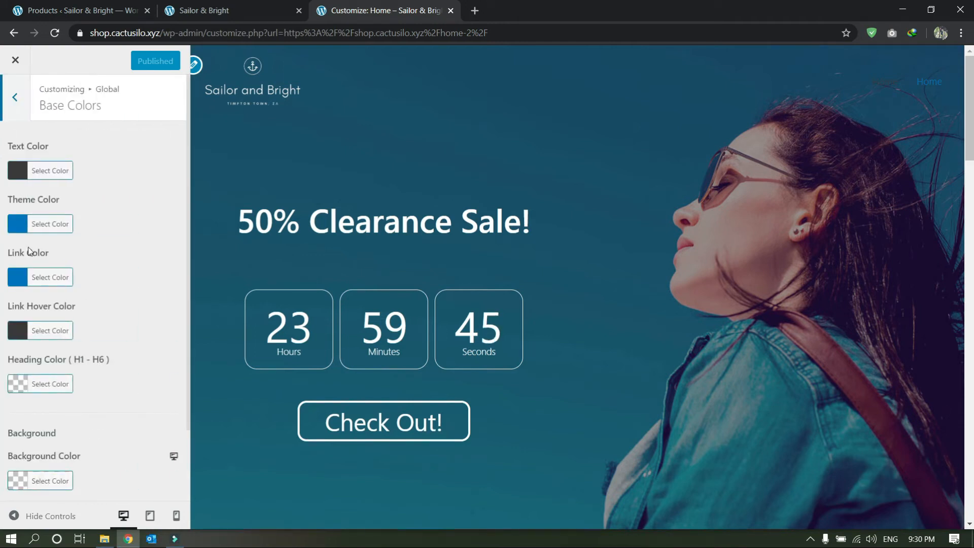
click(49, 224)
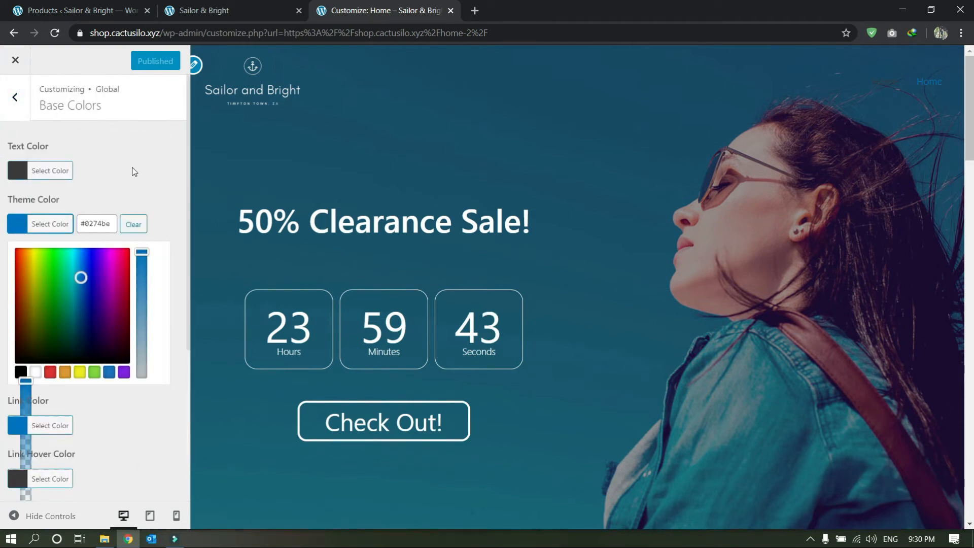
click(35, 371)
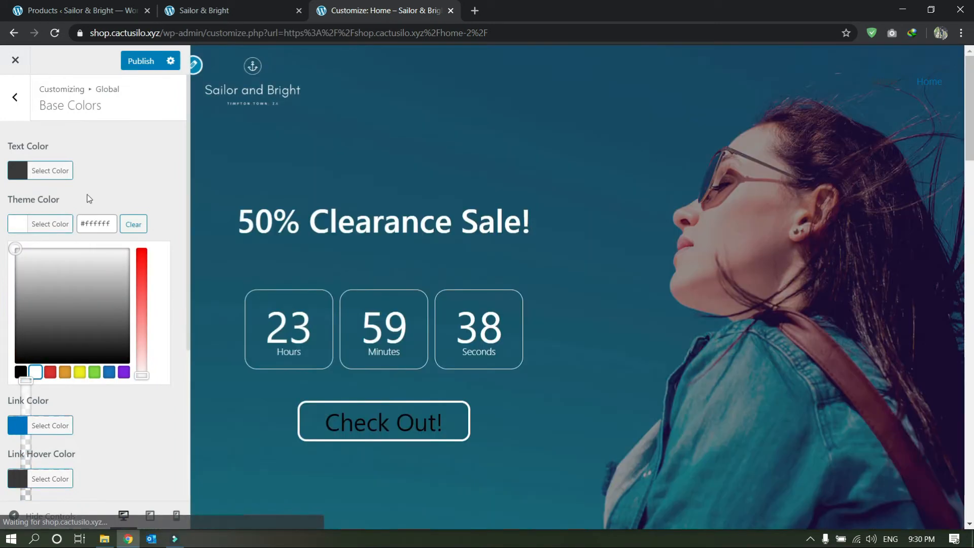
click(115, 190)
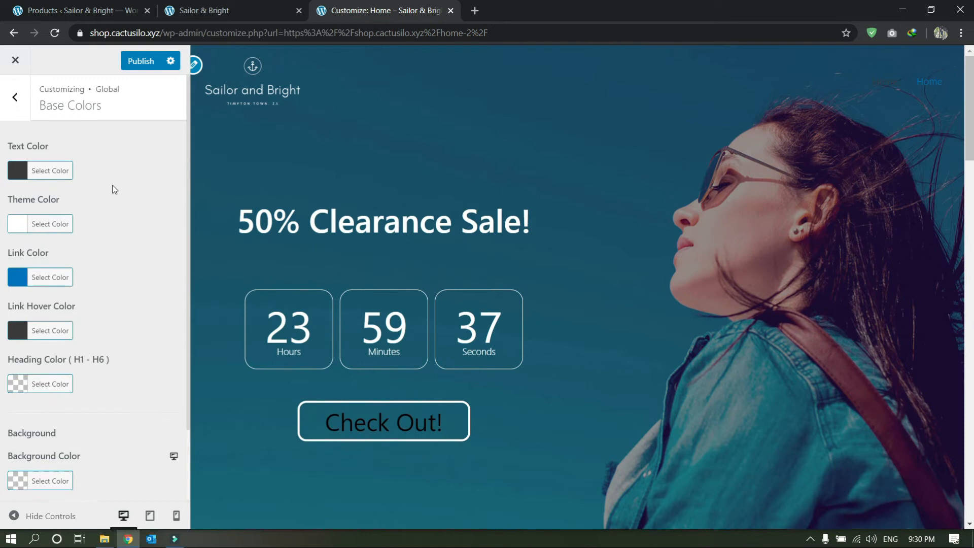
Set the global Link Color to white (#ffffff) for the header navigation links
click(17, 280)
click(35, 424)
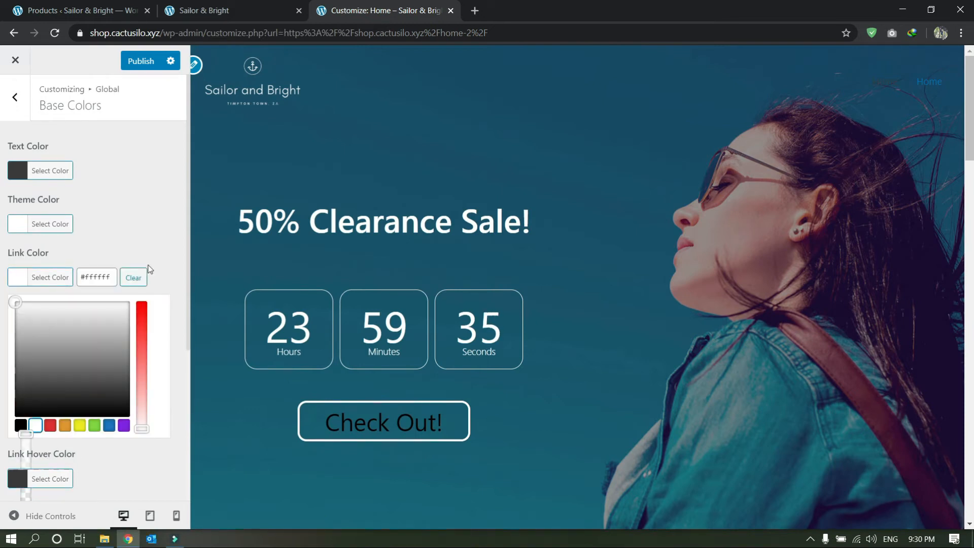
click(141, 184)
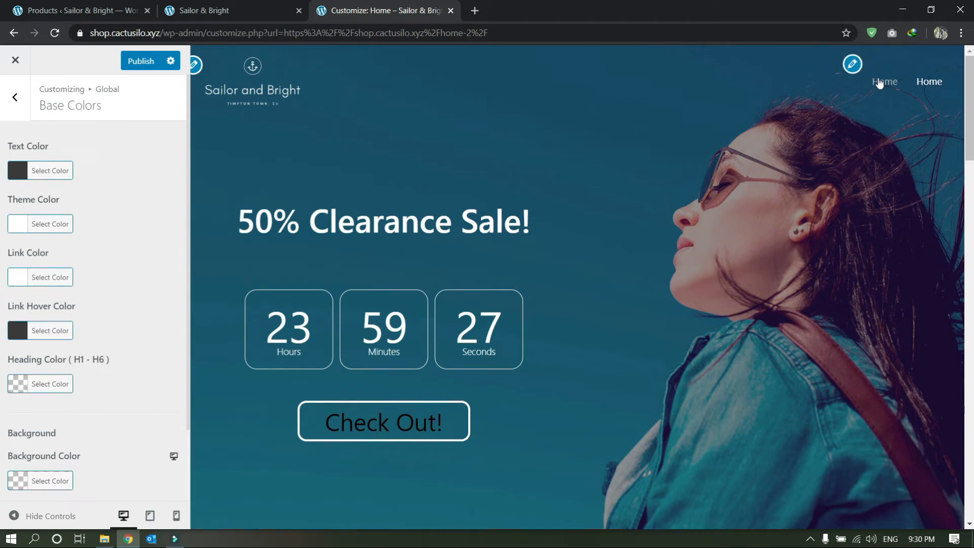
Set the global Text Color to white and the Link Hover Color to #ffffff
scroll(151, 326, down, 2)
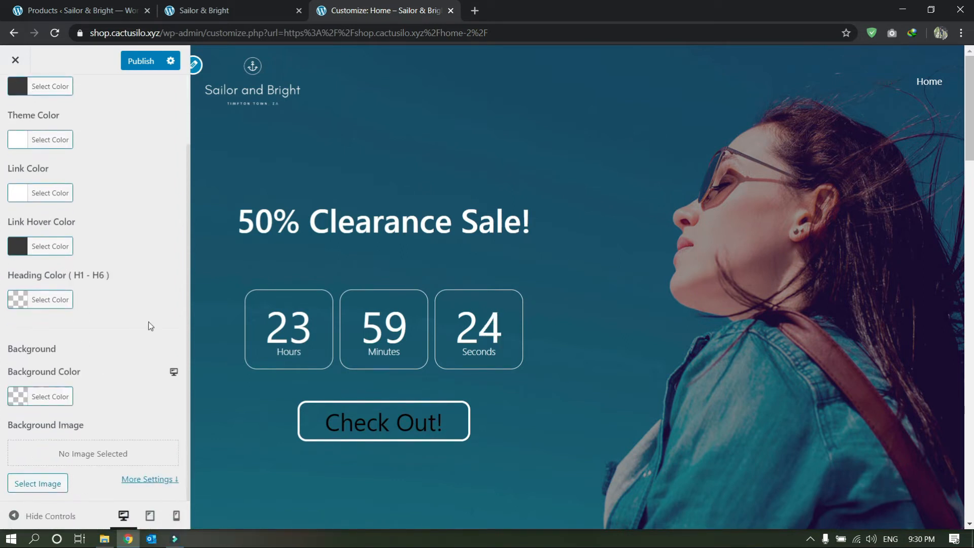
scroll(109, 327, up, 1)
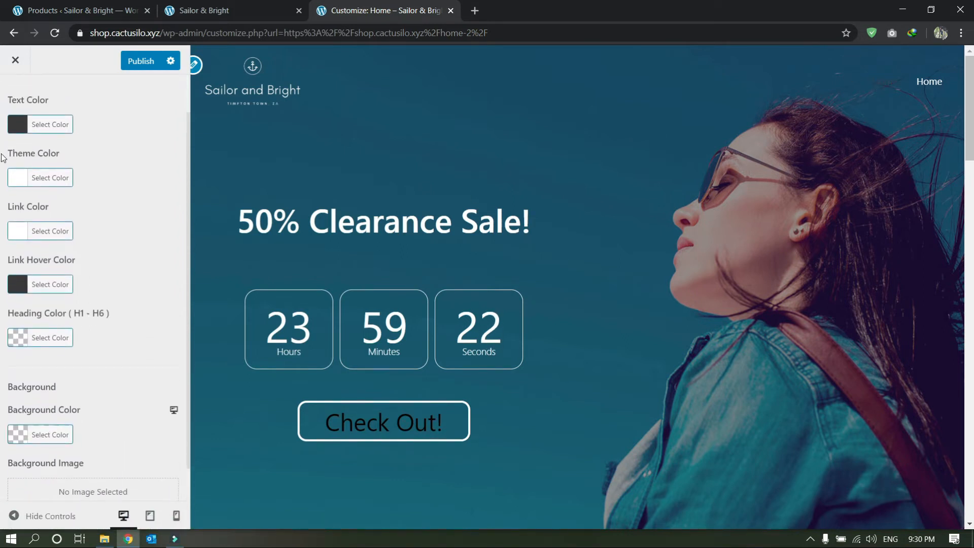
click(12, 128)
drag(57, 204, 7, 106)
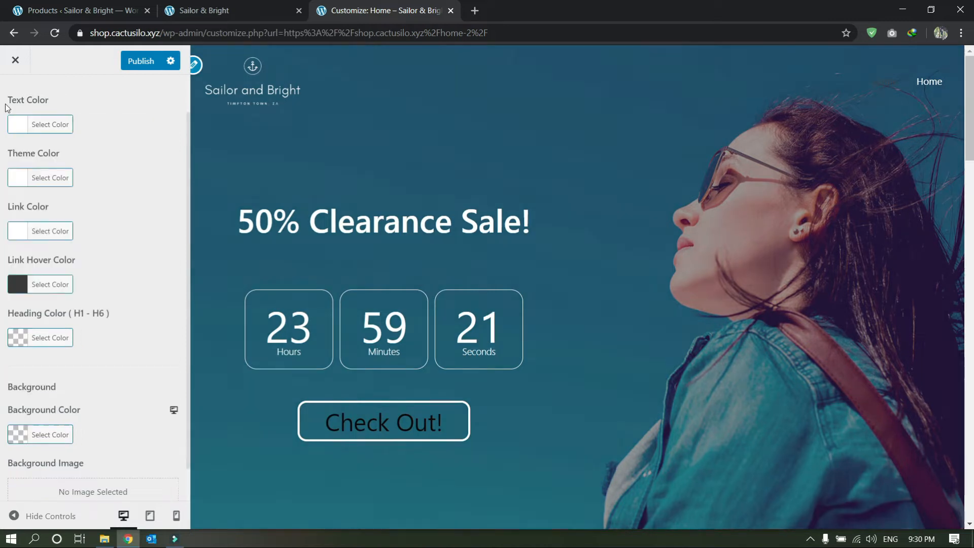
click(18, 287)
drag(44, 324, 1, 307)
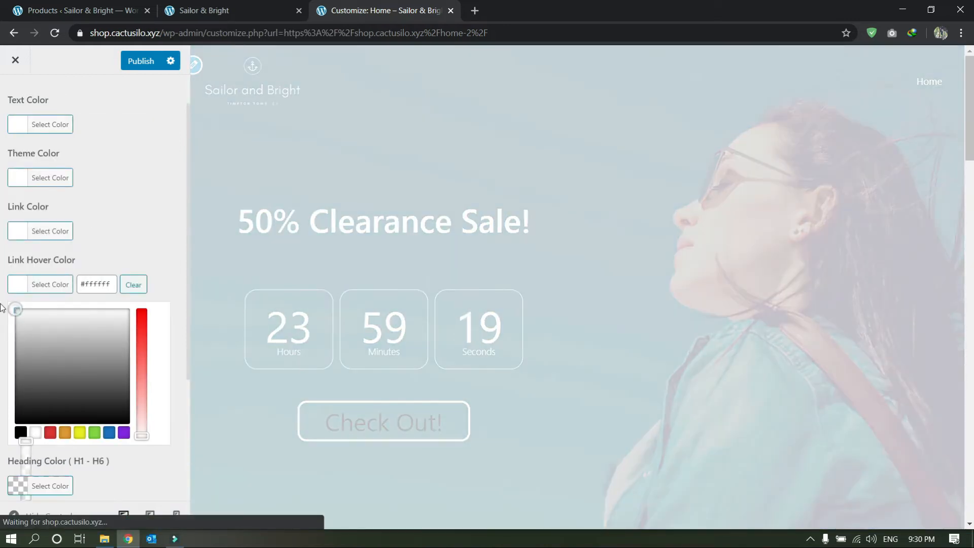
click(130, 185)
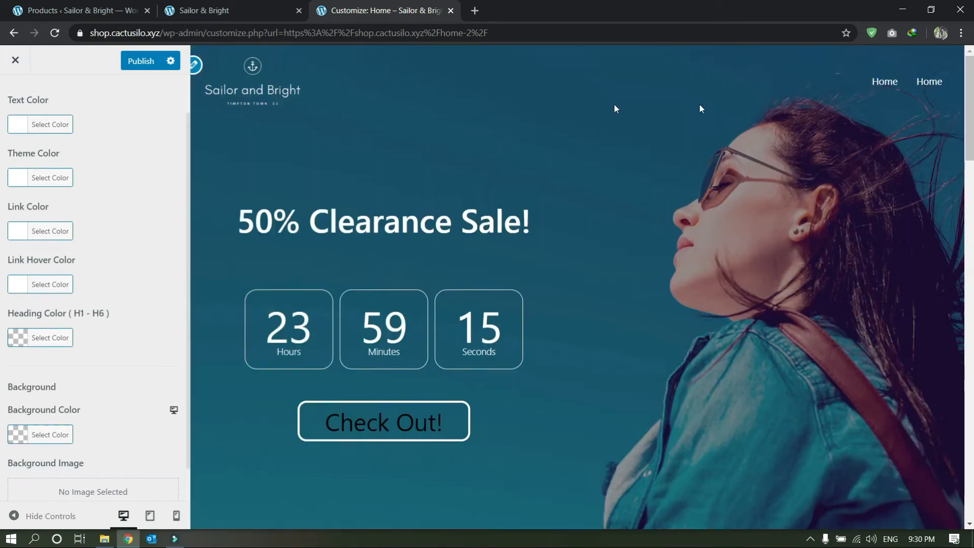
scroll(46, 157, up, 1)
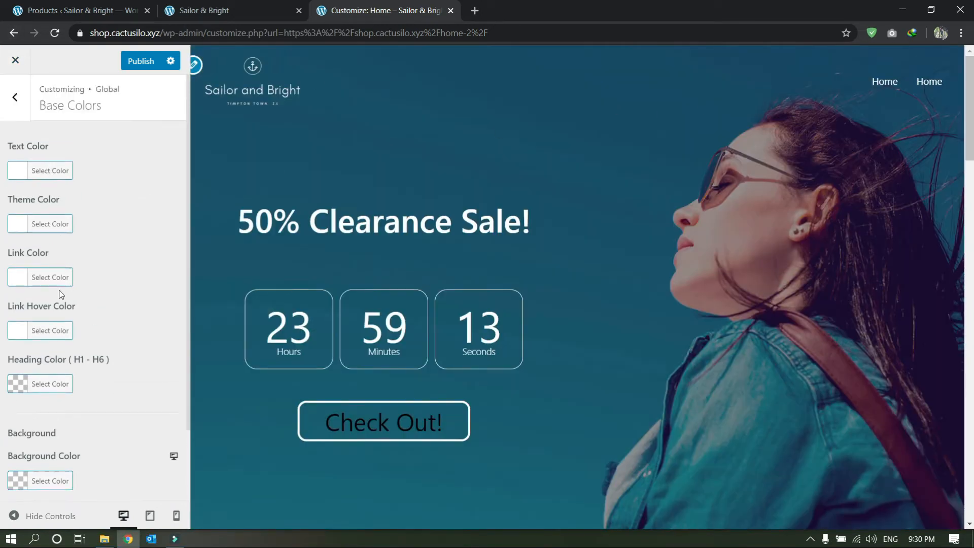
Leave the Base Colors settings and publish the customizer's color changes
click(13, 97)
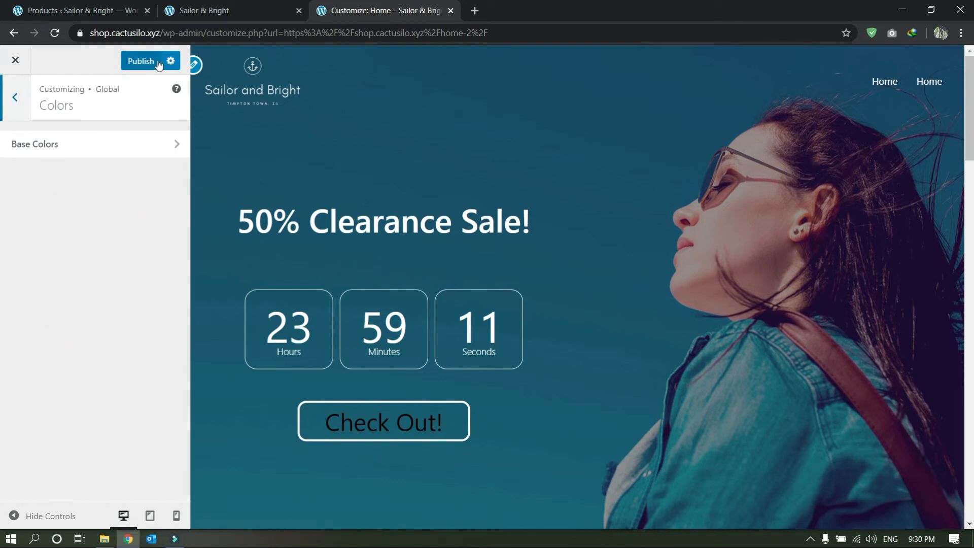
click(169, 61)
click(142, 61)
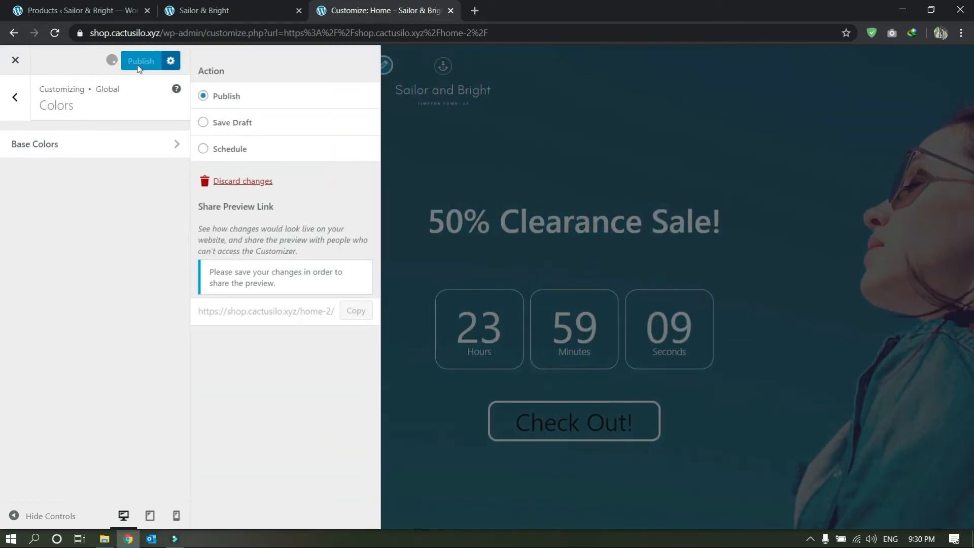
click(6, 104)
Go from the site's blog page to the WordPress dashboard and open the Menus management page under Appearance
click(233, 9)
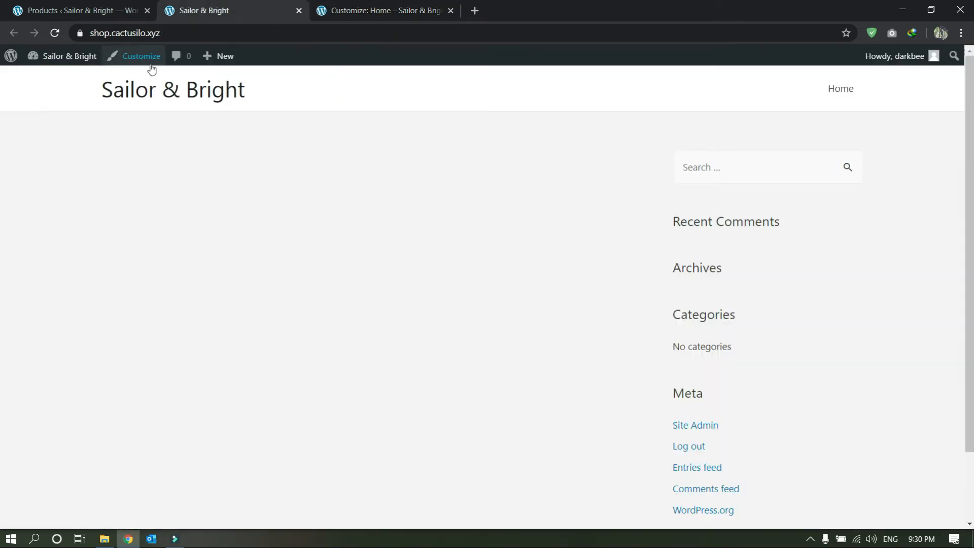
click(380, 9)
click(258, 7)
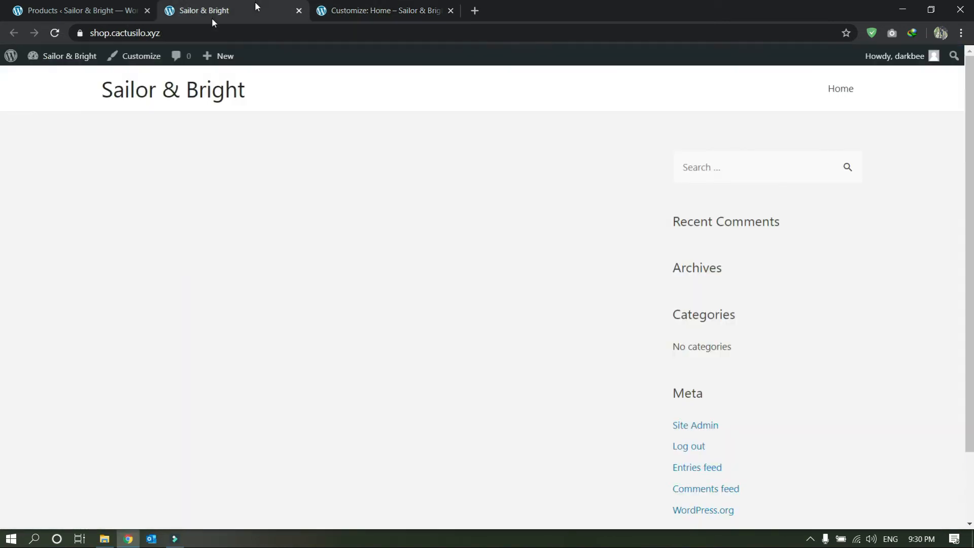
click(37, 76)
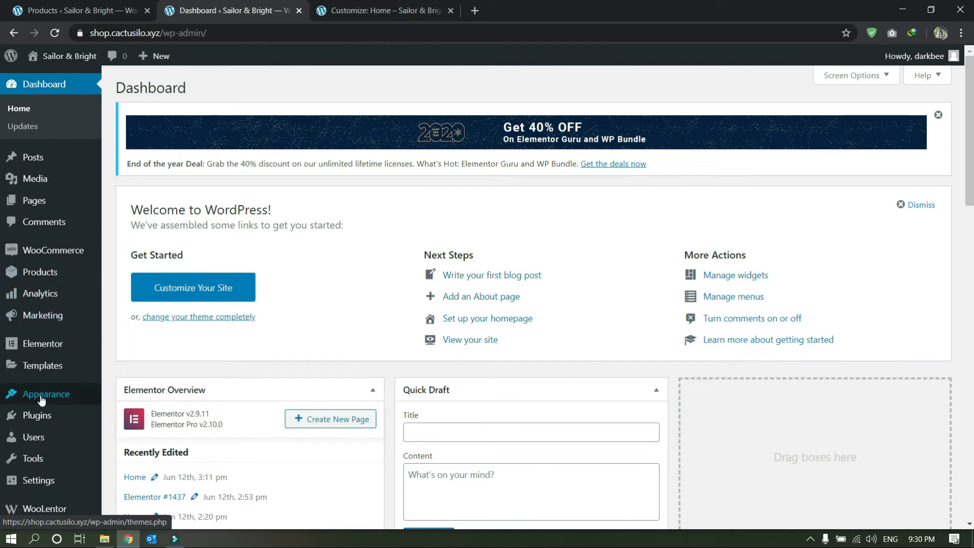
mouse_move(42, 400)
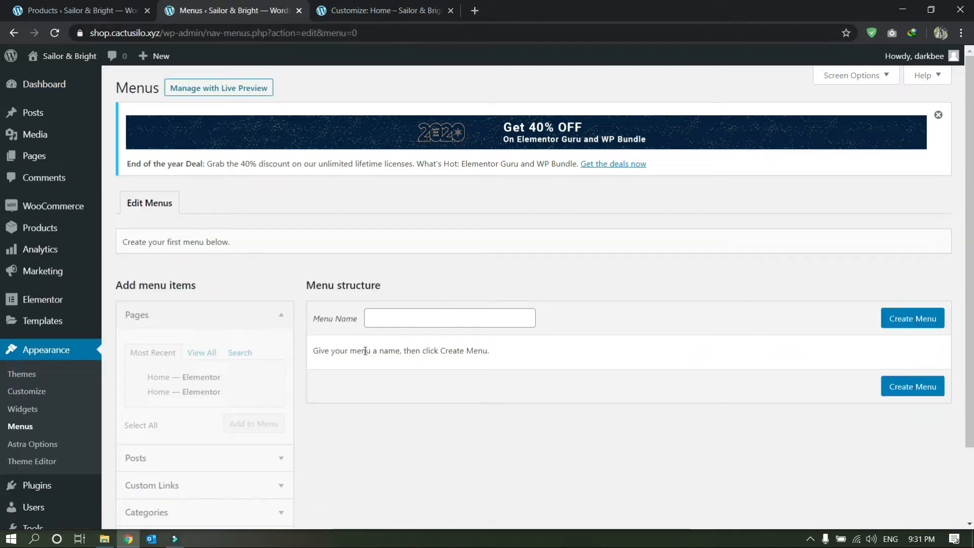
scroll(397, 372, down, 1)
scroll(350, 366, up, 2)
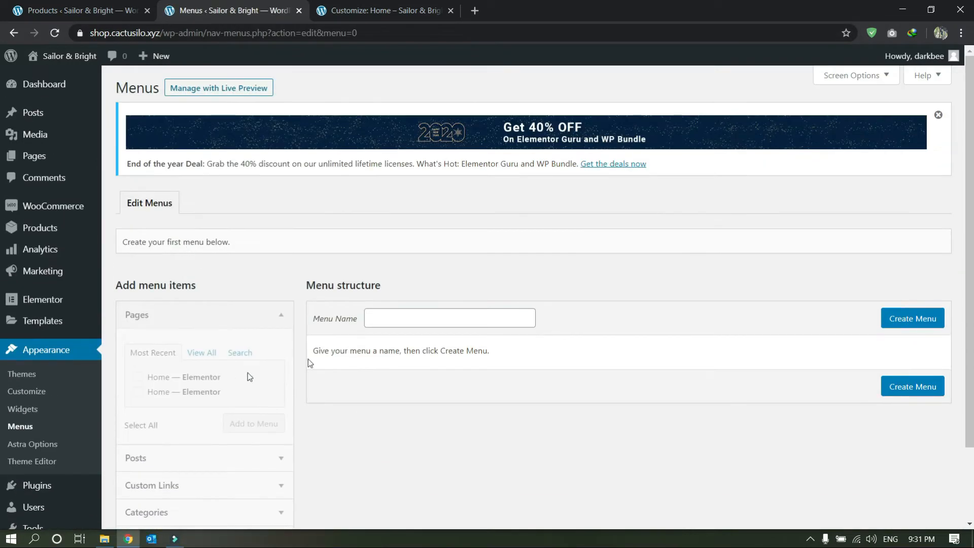
Create a new navigation menu named Primary Menu
click(445, 321)
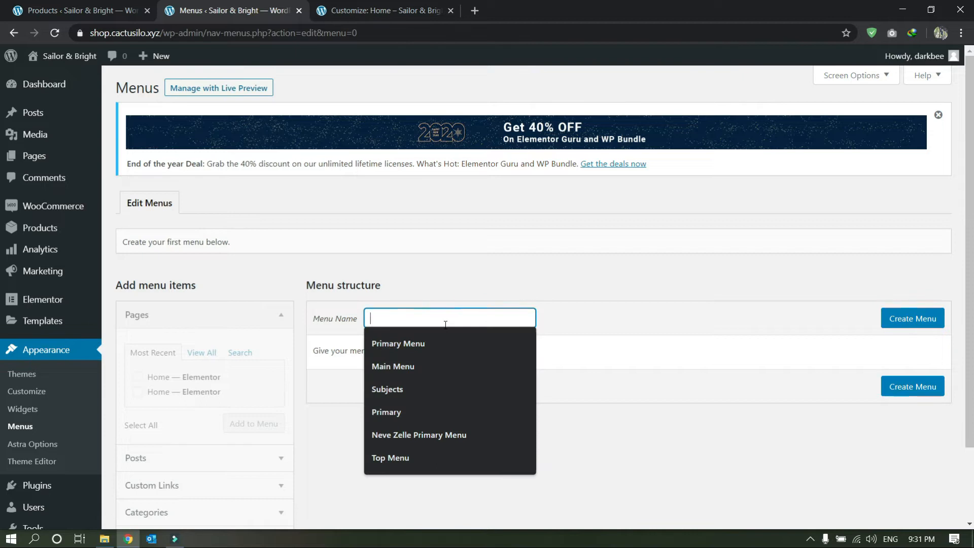
key(Down)
key(Return)
click(931, 323)
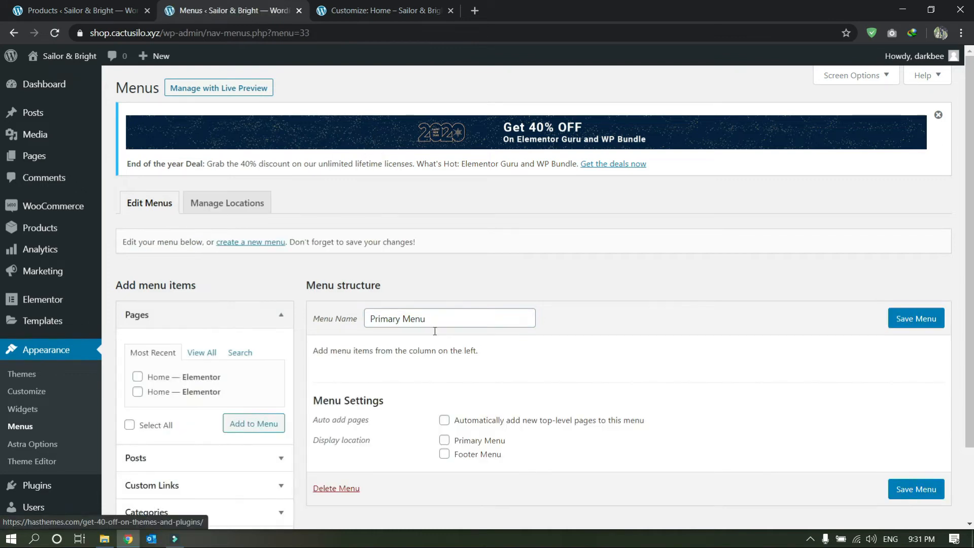
Open the list of all site pages in a separate browser tab
scroll(173, 335, down, 2)
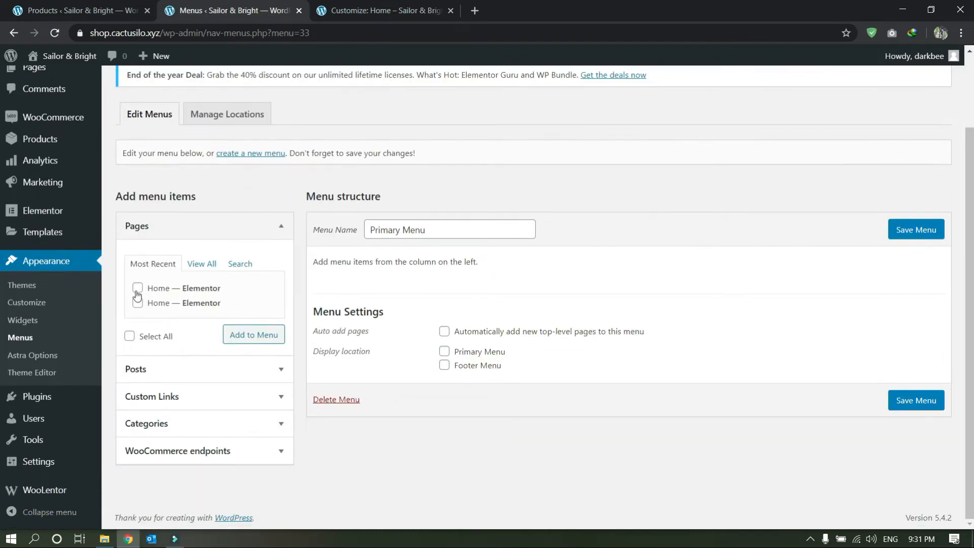
scroll(167, 313, up, 2)
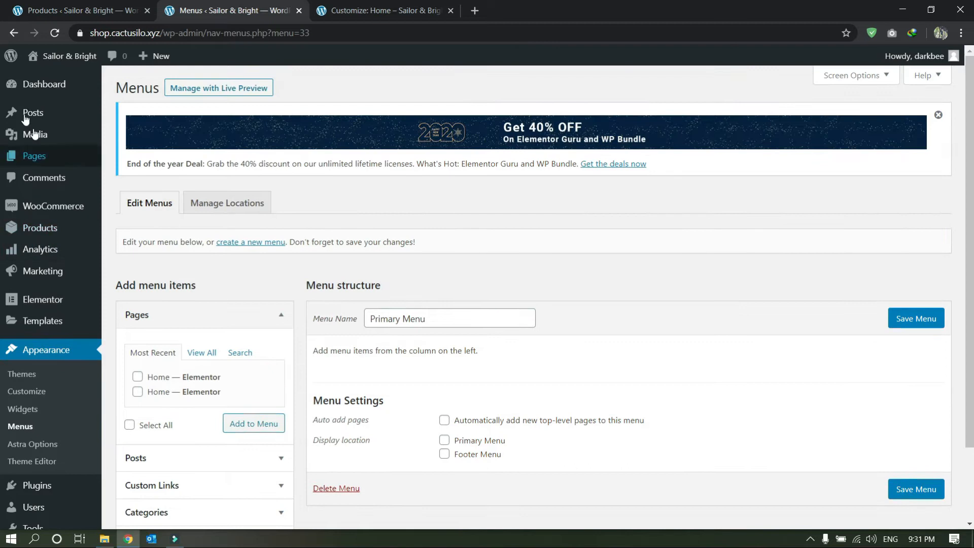
mouse_move(40, 160)
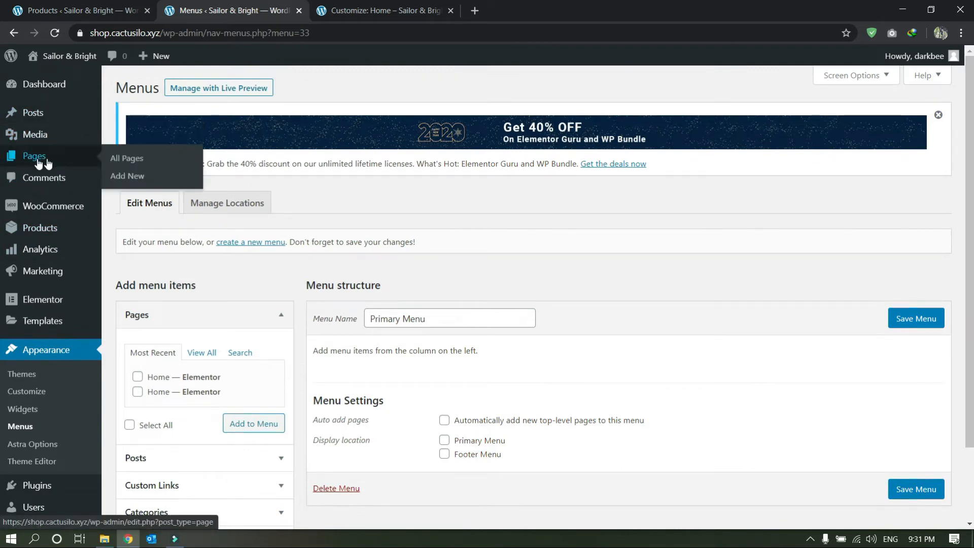
right_click(141, 162)
click(168, 165)
click(400, 1)
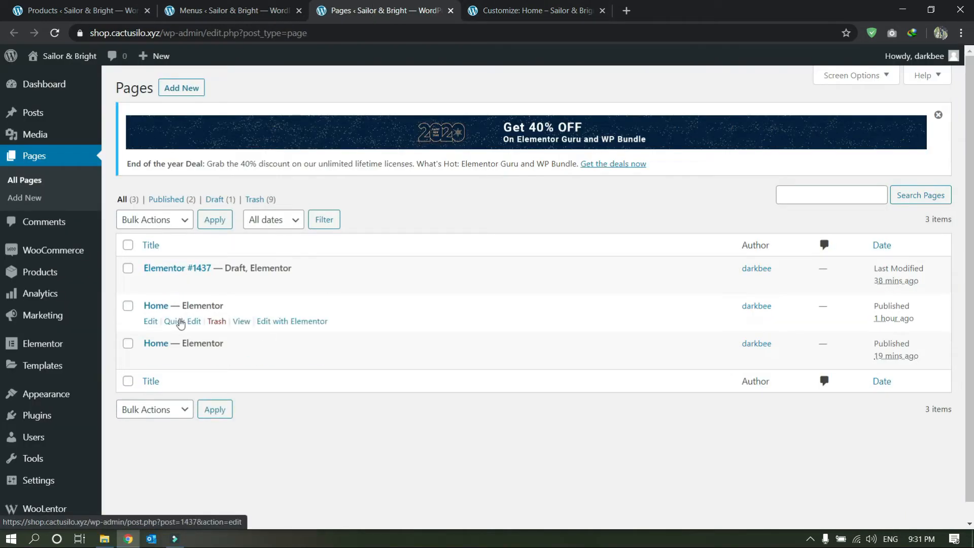
Move the Elementor #1437 draft page to the trash, running the action in a separate tab
scroll(304, 352, down, 1)
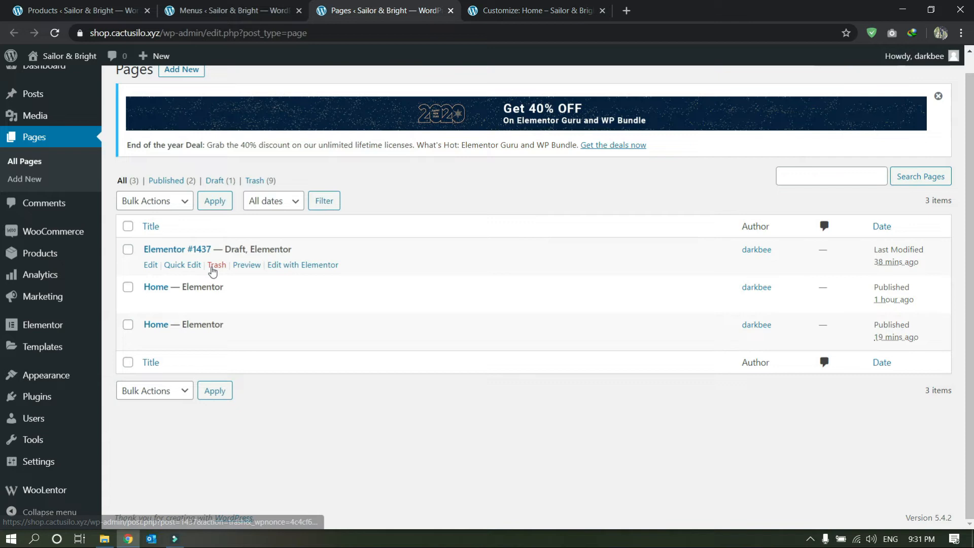
right_click(213, 272)
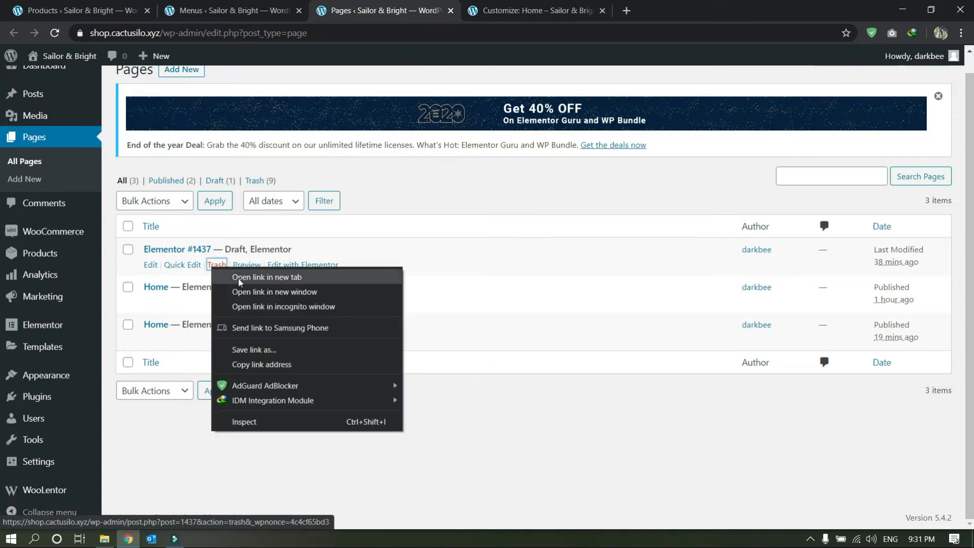
click(239, 281)
View the more recently published Home page in a separate tab to identify which Home page holds the current design
right_click(243, 341)
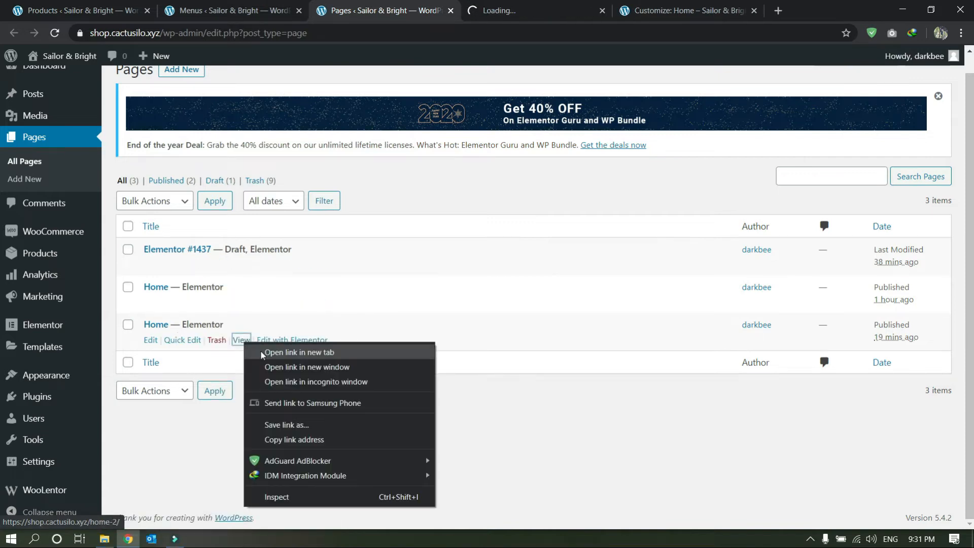
click(262, 353)
click(509, 11)
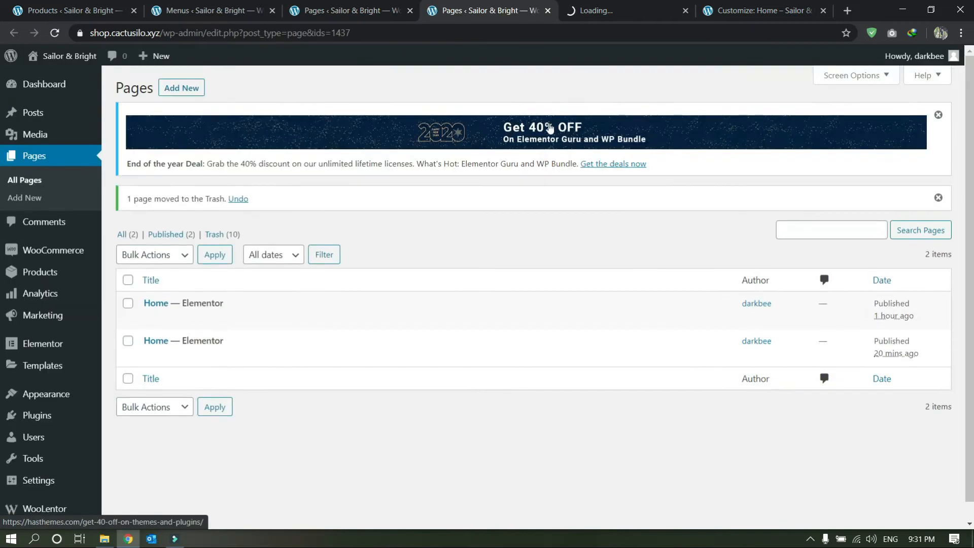
click(581, 6)
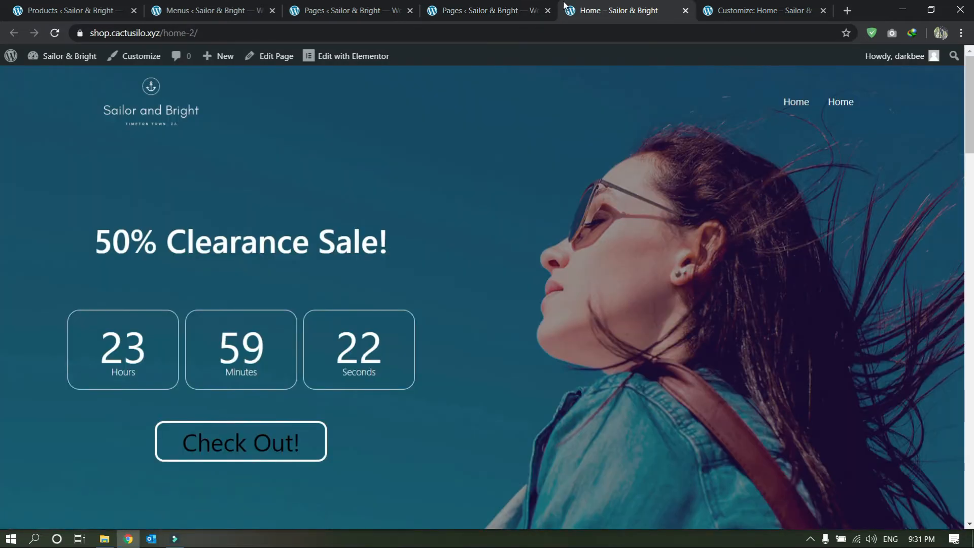
Move the older Home page, published 1 hour ago, to the trash and close the duplicate Pages tab
click(332, 7)
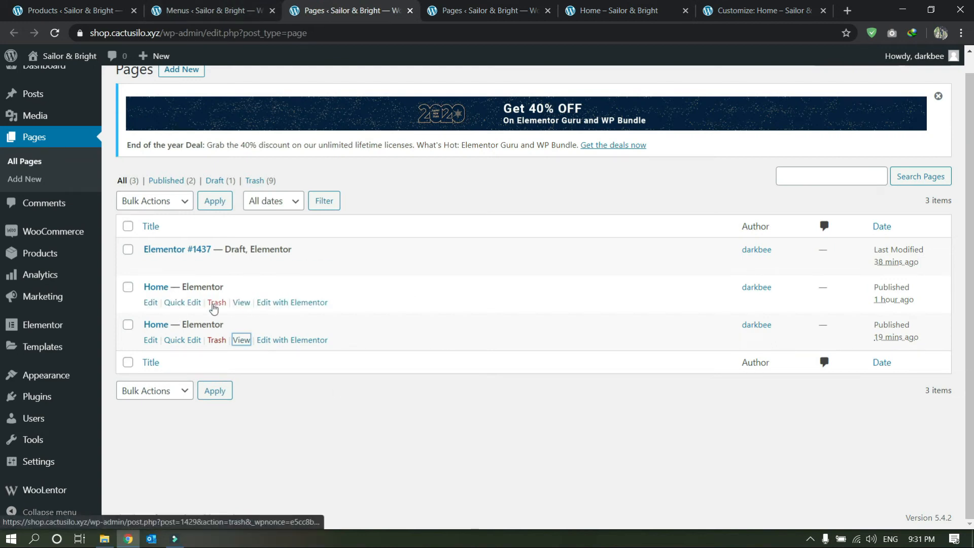
click(216, 302)
click(514, 11)
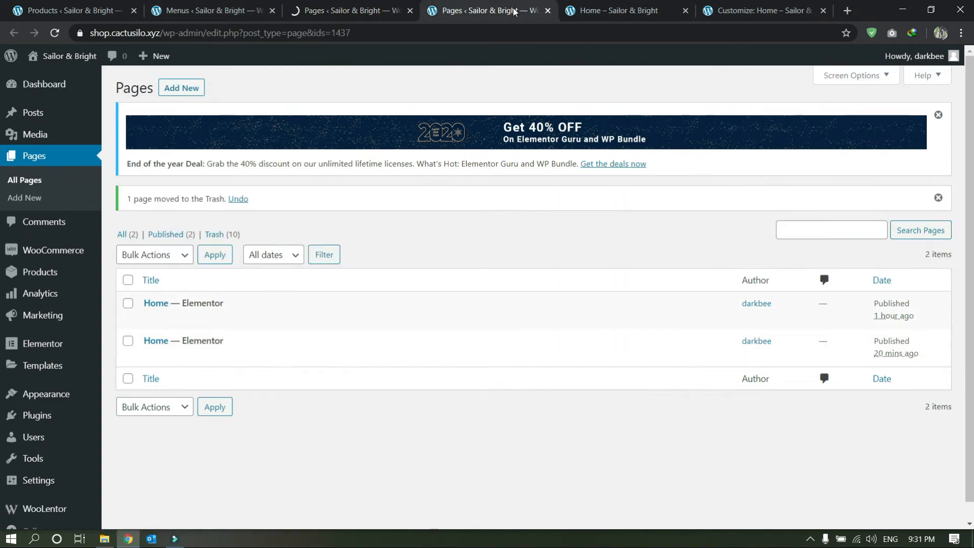
click(548, 10)
click(357, 9)
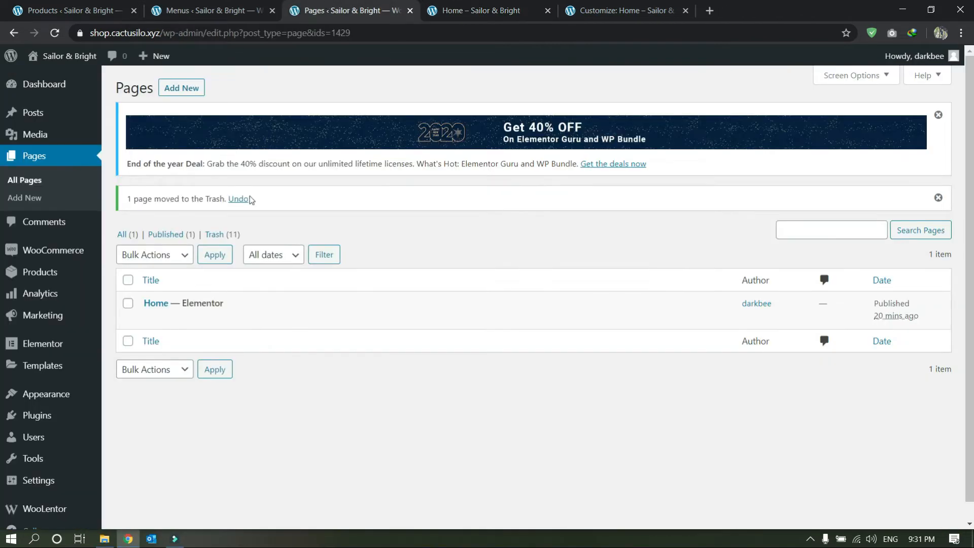
Permanently delete all the pages in the trash
click(225, 235)
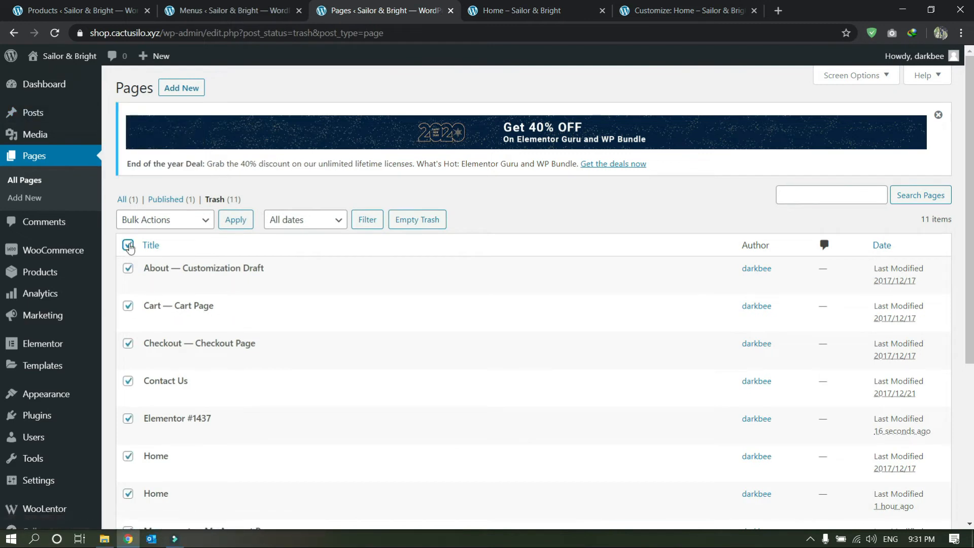
click(153, 223)
click(154, 260)
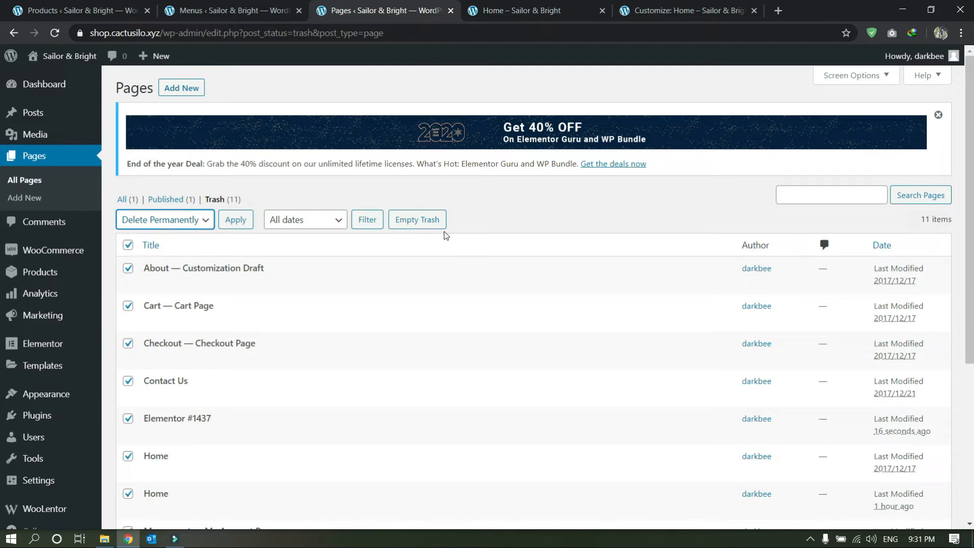
click(235, 220)
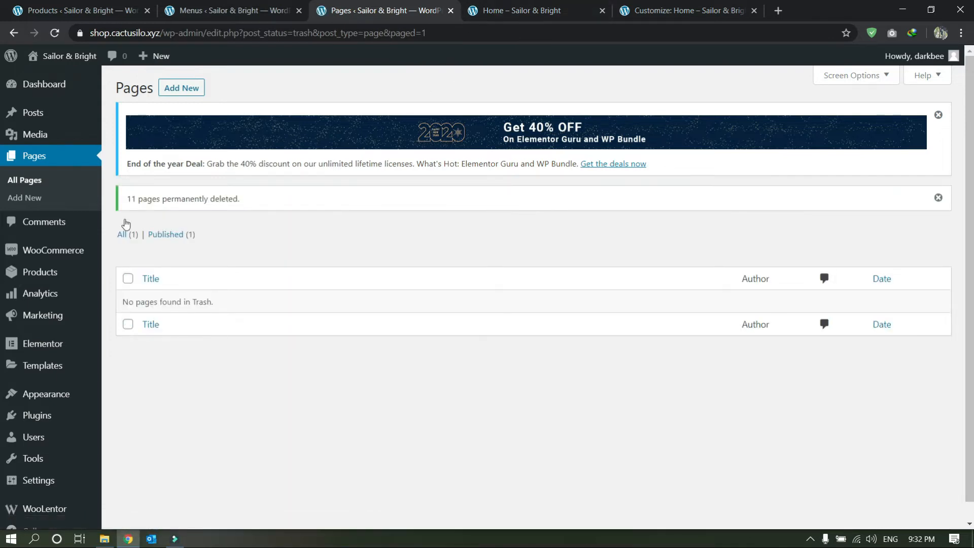
Open the remaining Home page for editing, set its URL slug to home and update the page
click(127, 238)
click(523, 10)
click(385, 10)
click(150, 283)
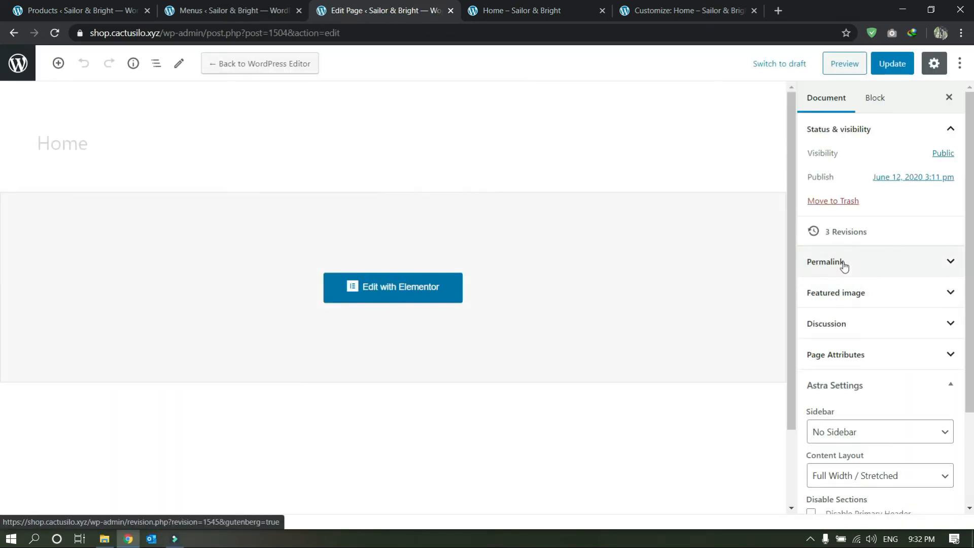
click(814, 263)
click(885, 300)
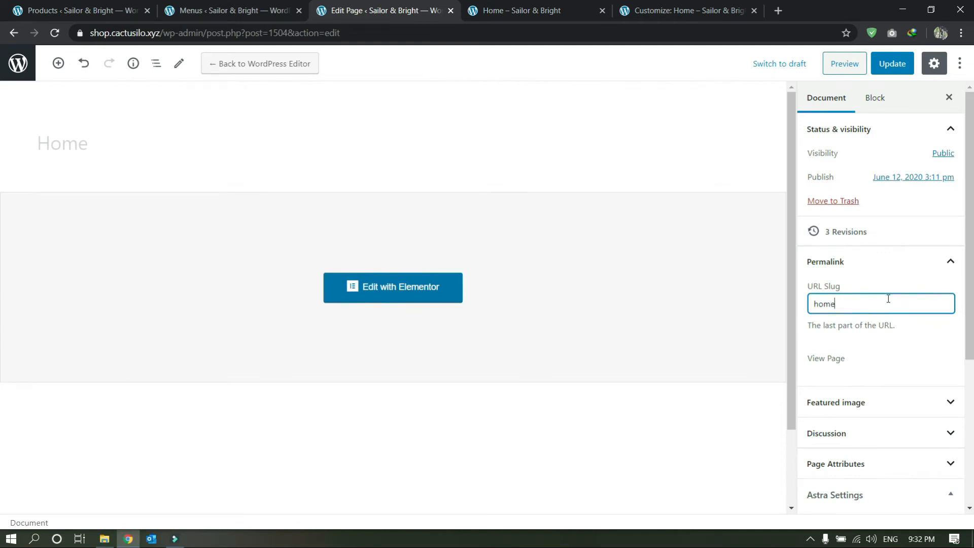
click(892, 64)
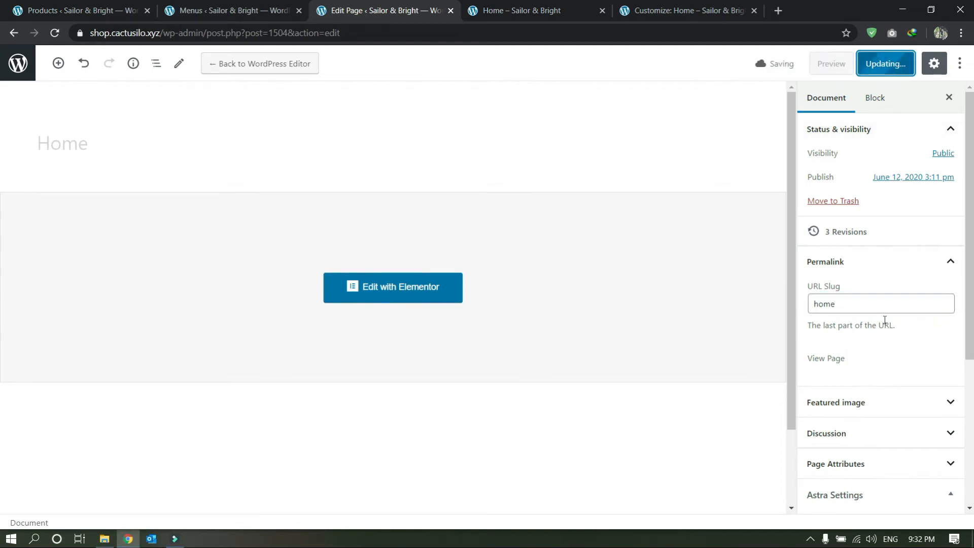
Reload the Menus page, closing the leftover tabs, and add the Home page to the Primary Menu
click(243, 10)
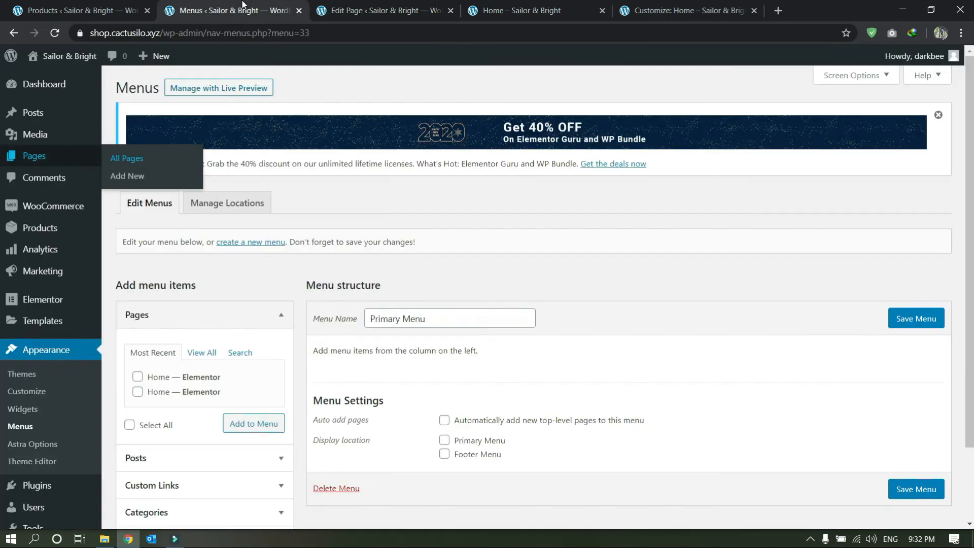
click(56, 33)
click(450, 11)
click(451, 11)
click(450, 11)
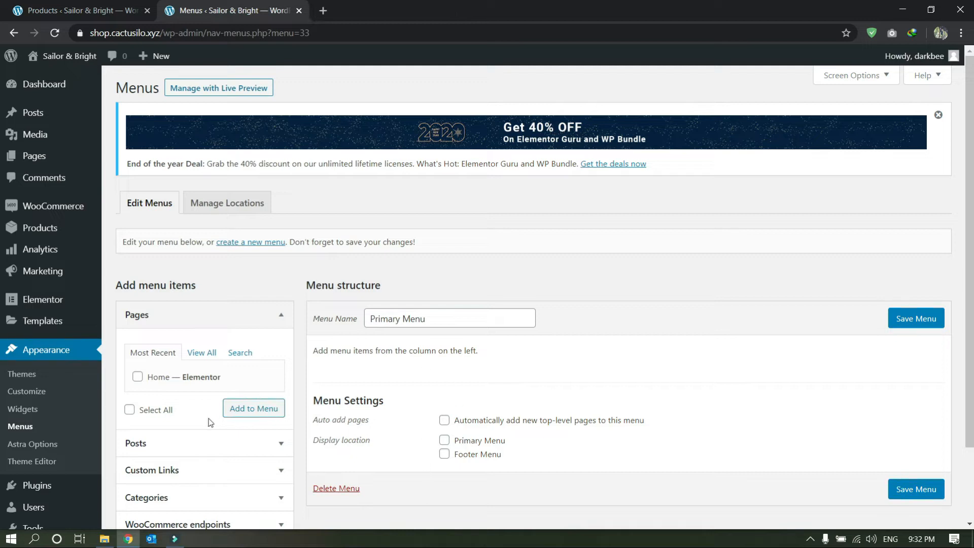
click(259, 414)
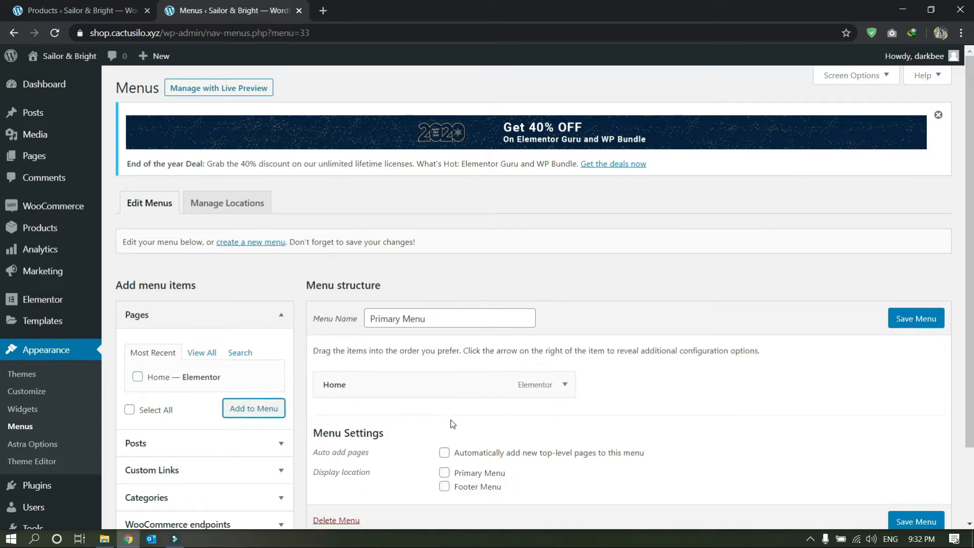
Add a custom link with the URL # and the link text Men to the Primary Menu
scroll(452, 421, down, 1)
click(136, 407)
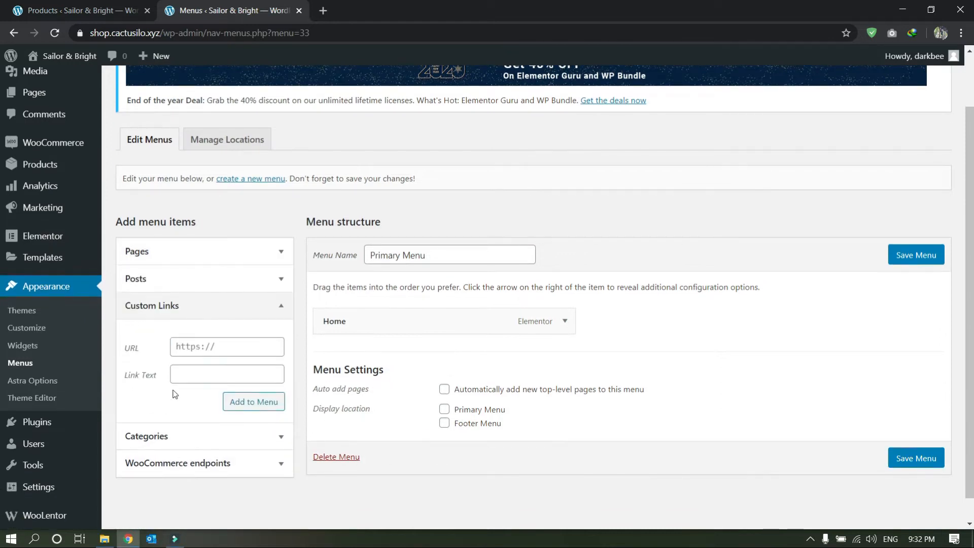
click(204, 346)
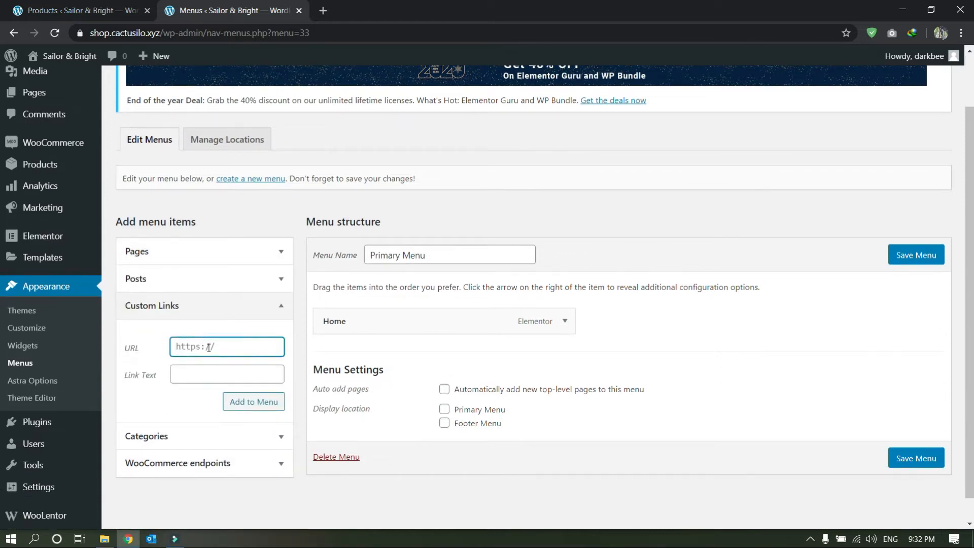
key(Tab)
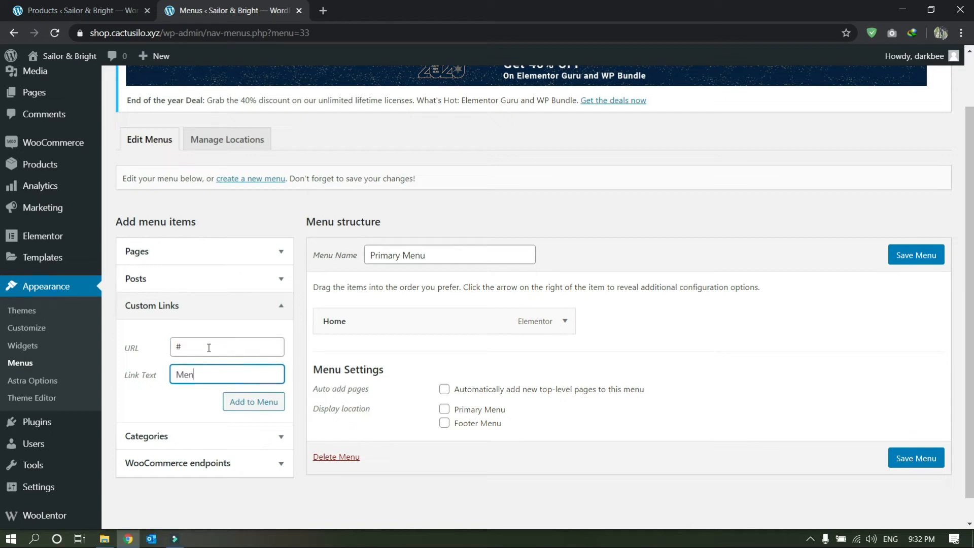
click(259, 396)
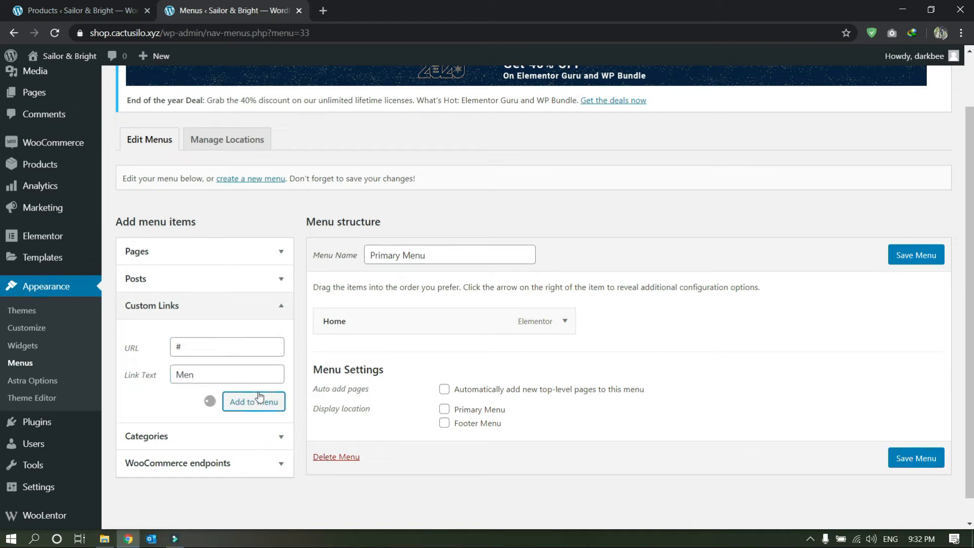
Add a custom link with the URL # and the link text Women, and save the Primary Menu
click(187, 345)
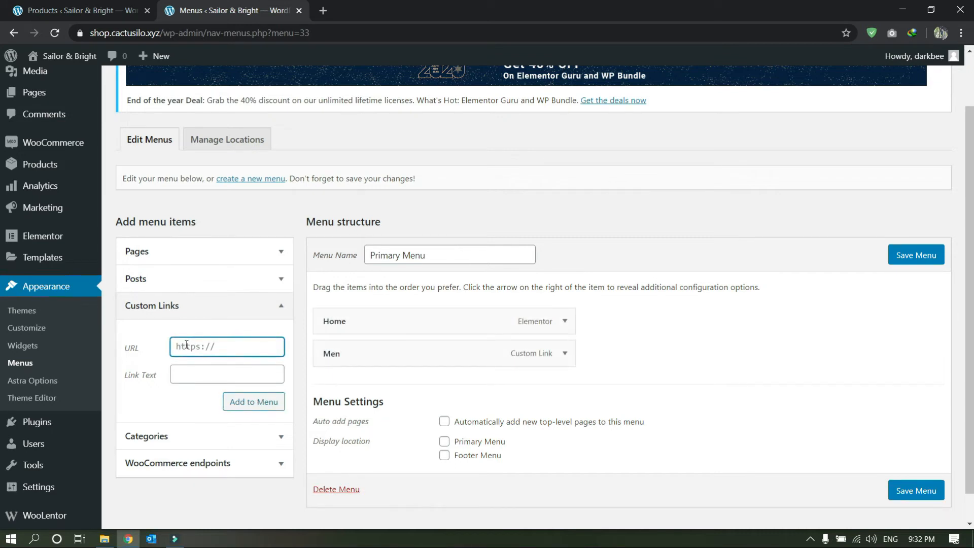
key(Tab)
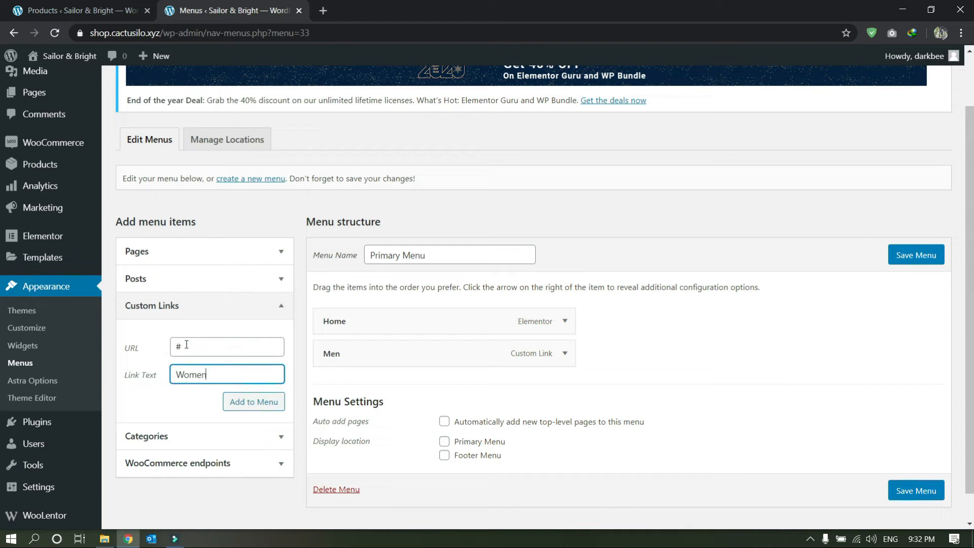
click(262, 407)
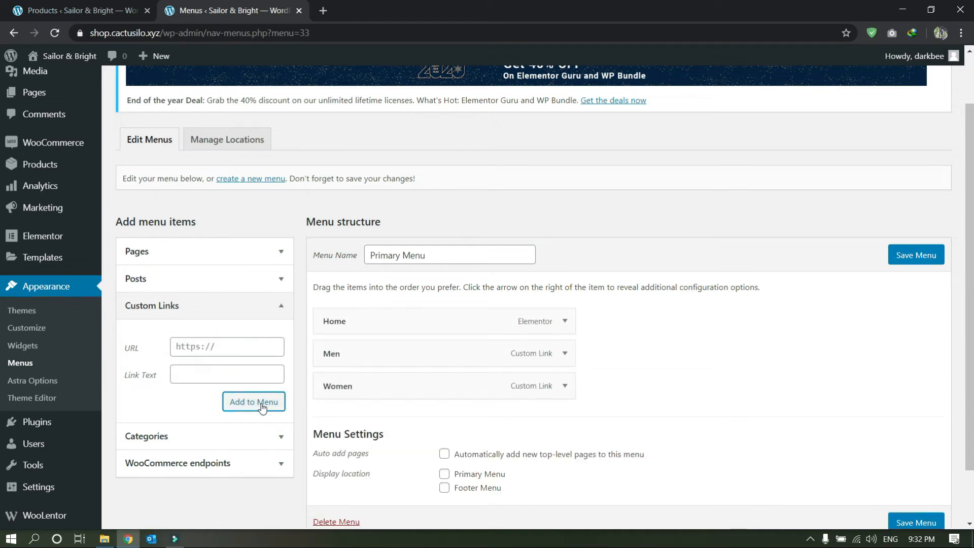
click(916, 257)
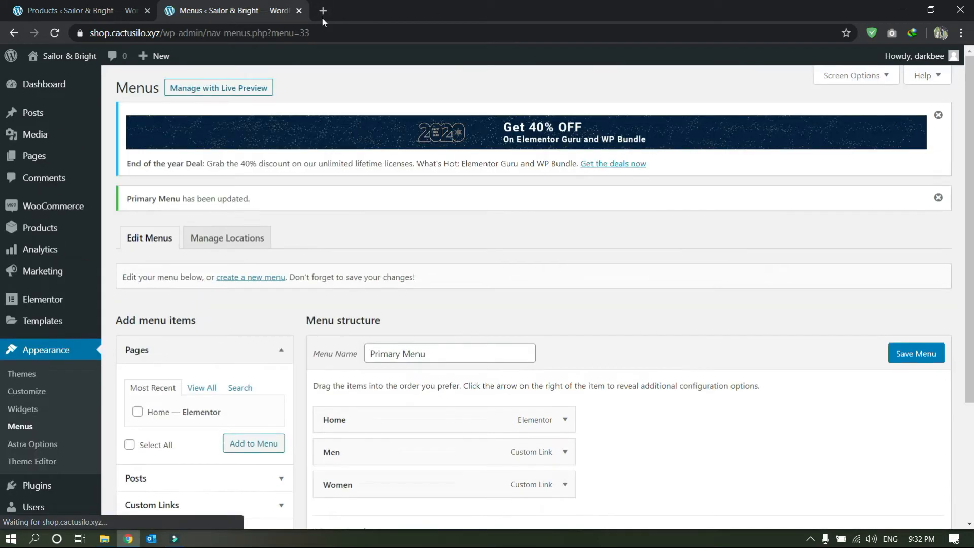
Load the shop's front page, shop.cactusilo.xyz, in a new browser tab to check how it looks
click(323, 5)
text(shop)
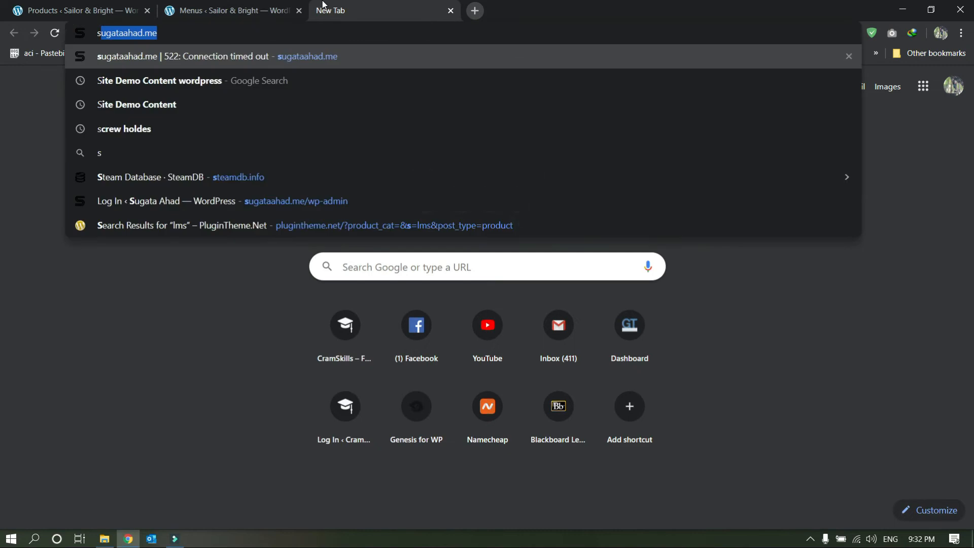
key(Return)
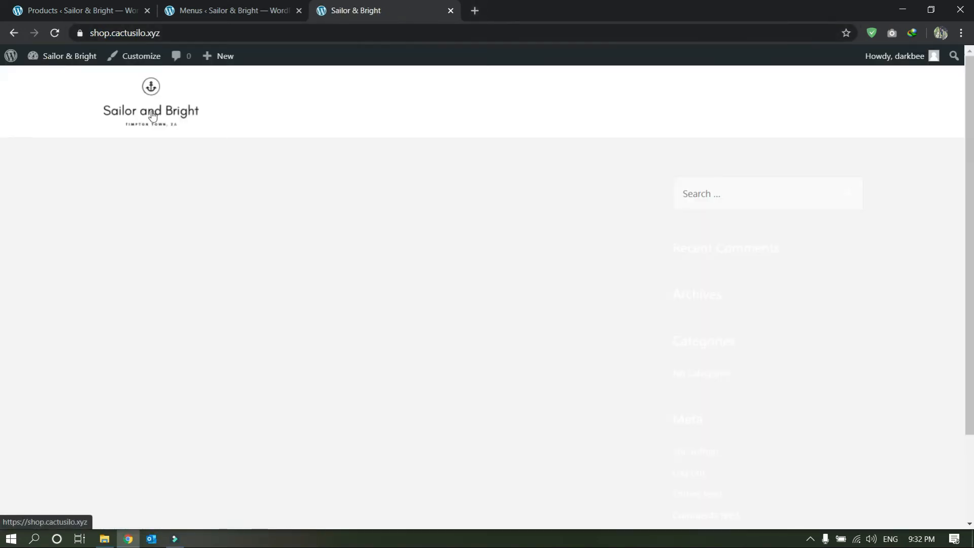
Return to the Menus admin page and open the site's Reading settings
click(238, 8)
scroll(20, 445, down, 3)
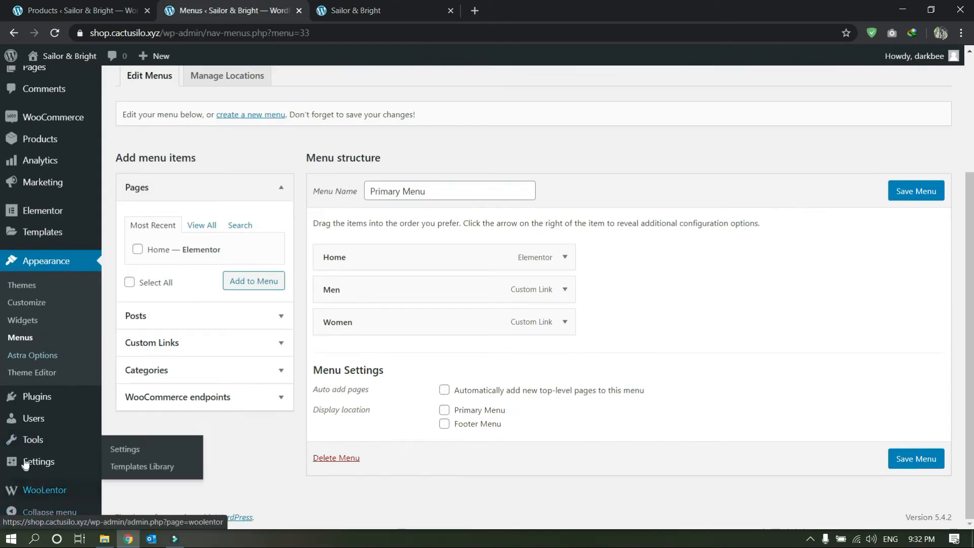
mouse_move(40, 461)
click(130, 362)
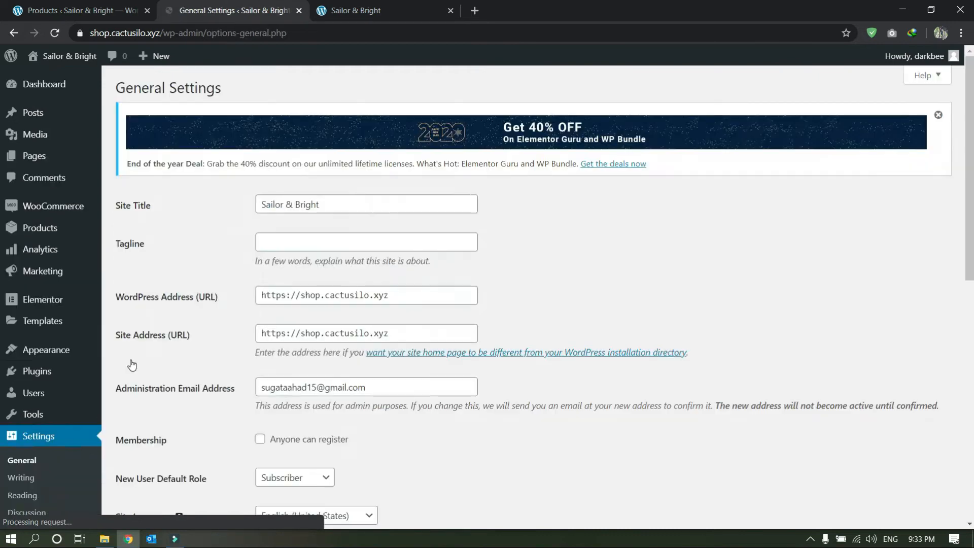
scroll(164, 430, down, 5)
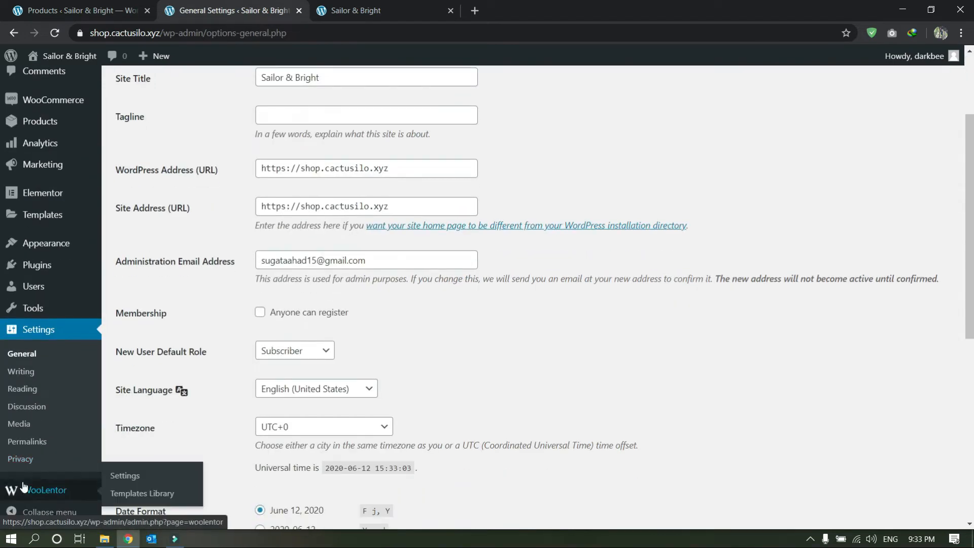
click(21, 409)
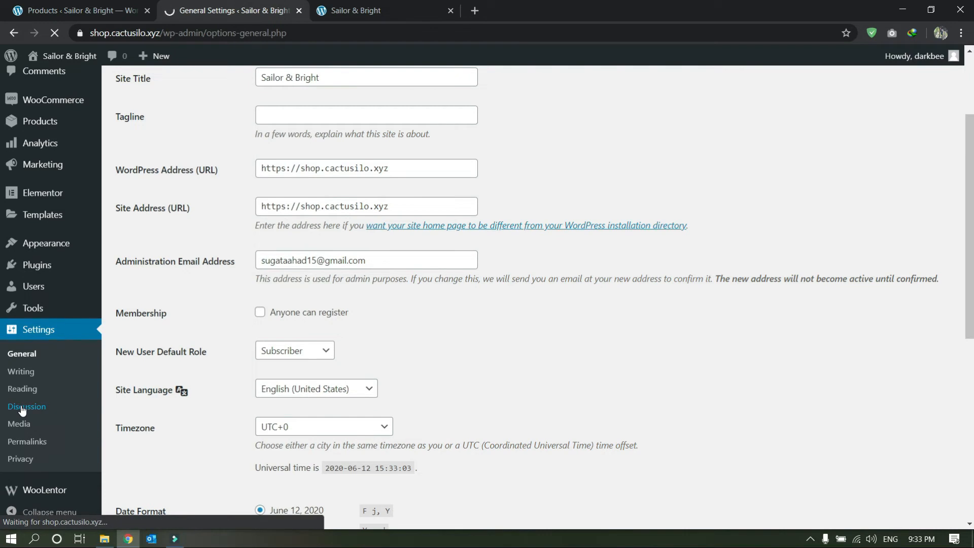
scroll(69, 458, down, 9)
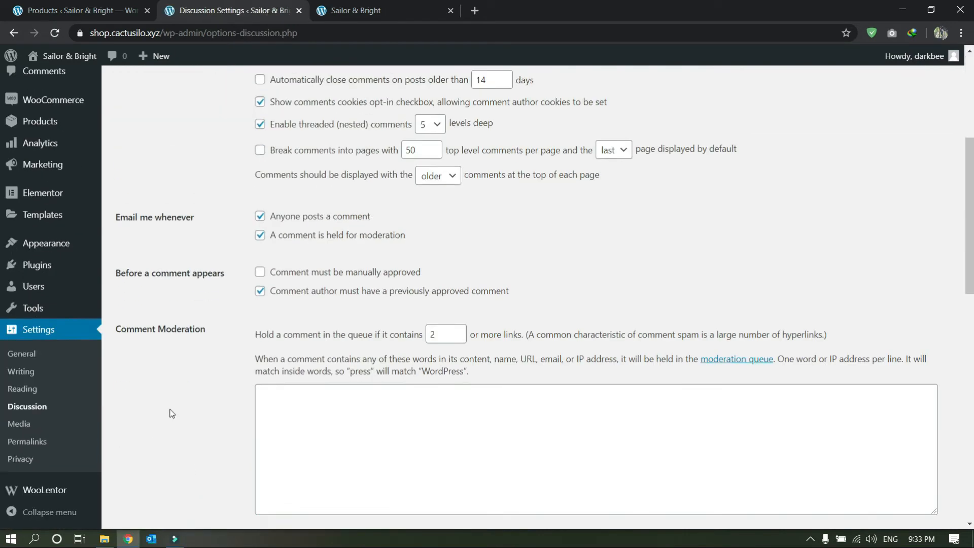
click(26, 450)
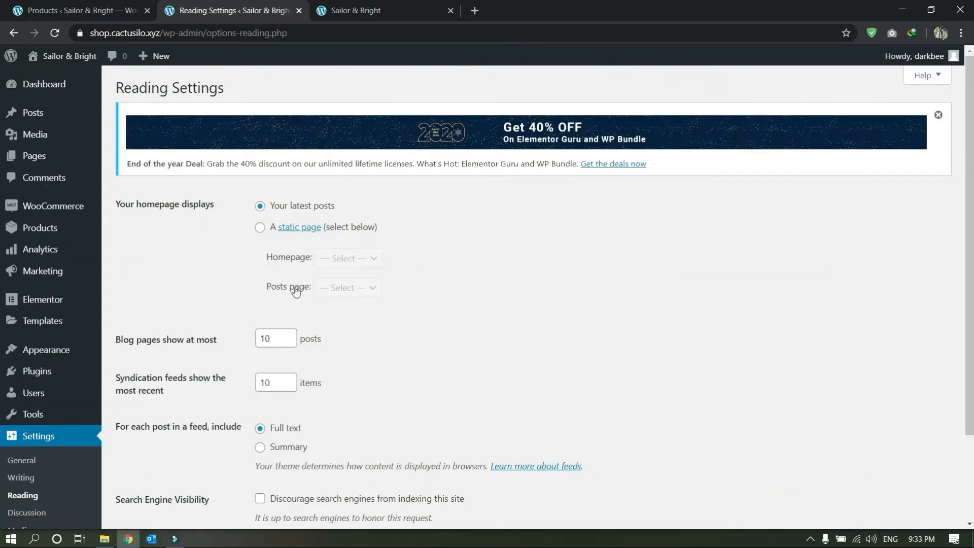
Make the homepage display a static page, choose Home as the homepage, and save the Reading settings
scroll(295, 293, down, 1)
click(260, 164)
click(351, 202)
click(340, 222)
click(146, 492)
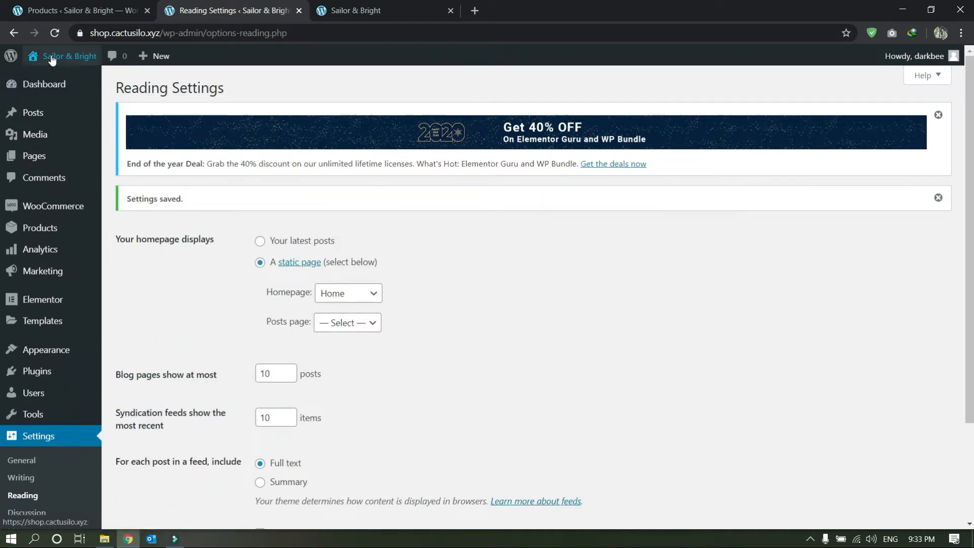
Open the live site in a new browser tab and check the header menu on the shop's front page
mouse_move(56, 56)
right_click(58, 80)
click(91, 91)
click(386, 10)
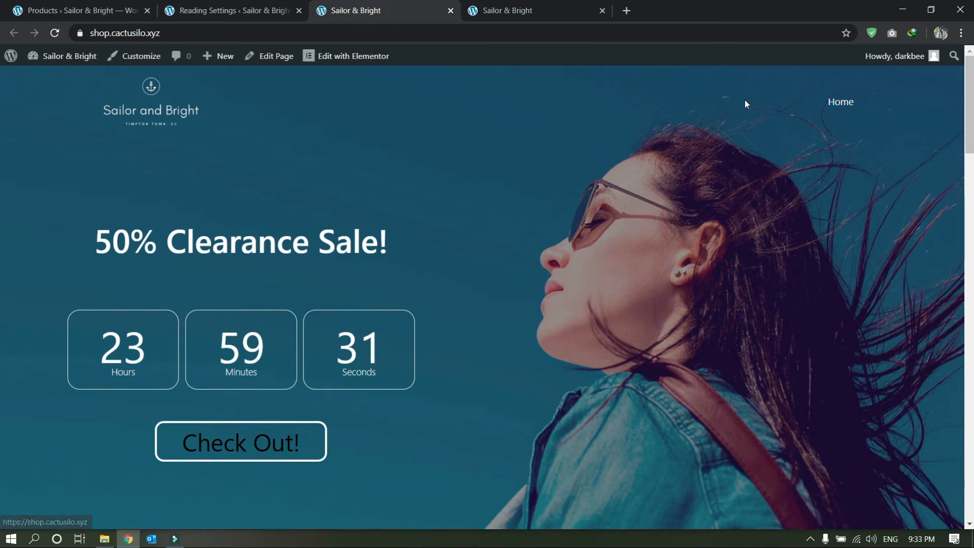
drag(816, 98, 833, 144)
click(833, 144)
Open the theme customizer from the front page and look through the header's Primary Menu settings
click(138, 58)
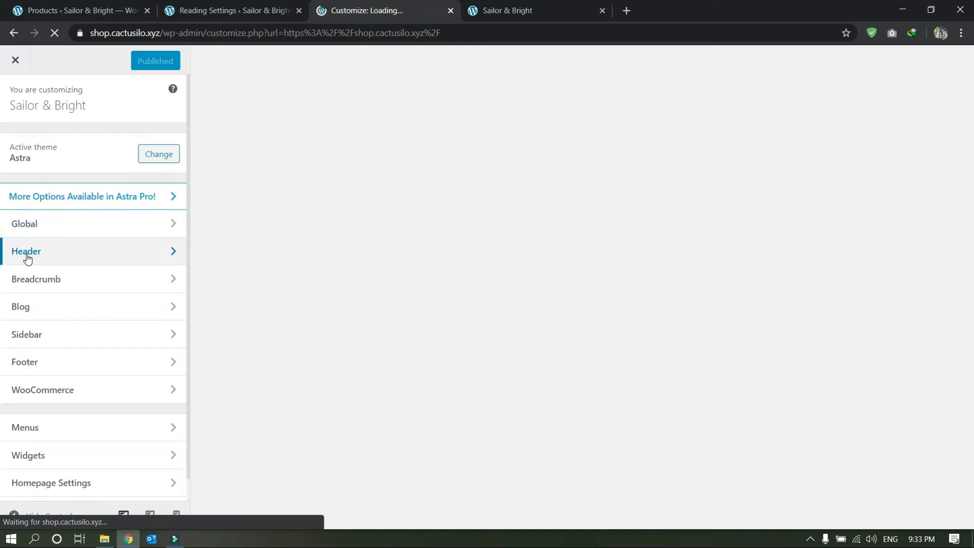
click(26, 253)
click(54, 200)
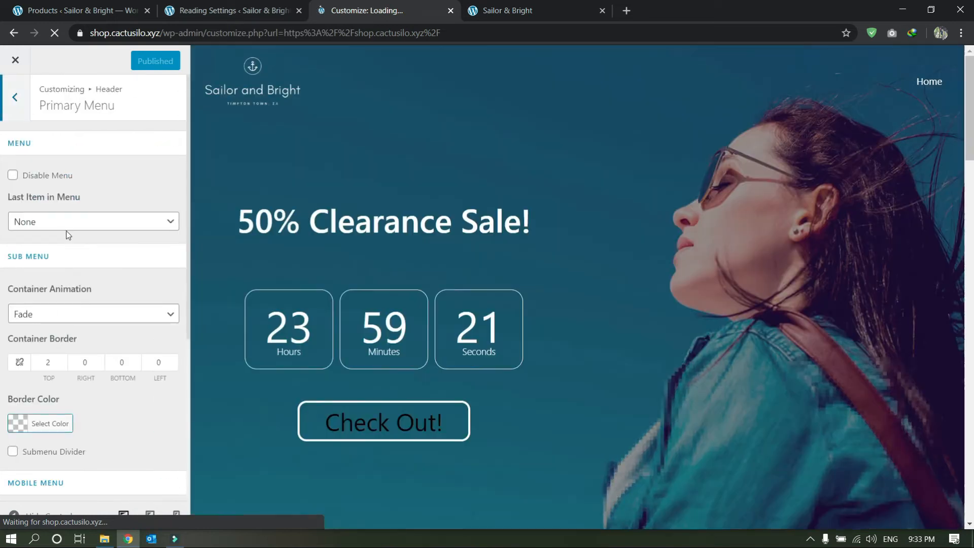
scroll(81, 330, down, 5)
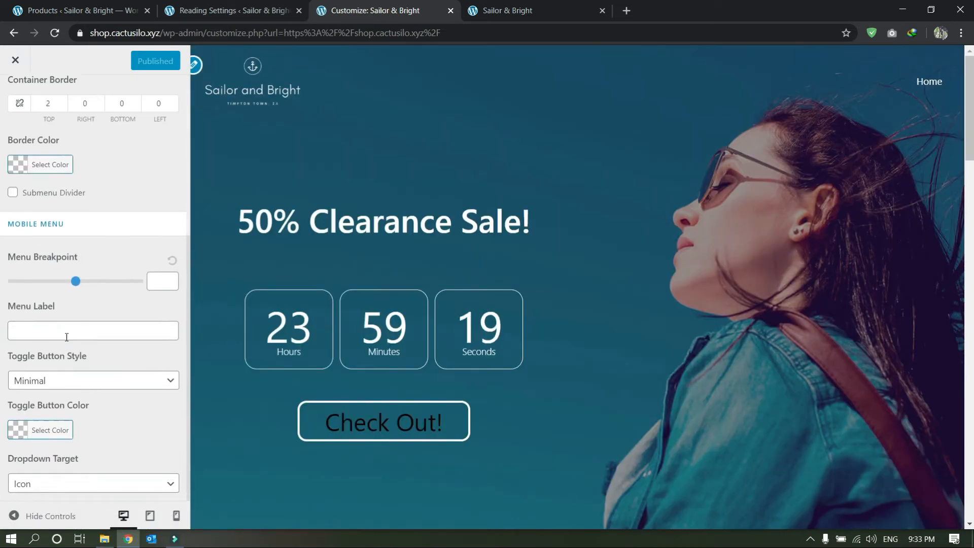
scroll(66, 332, up, 5)
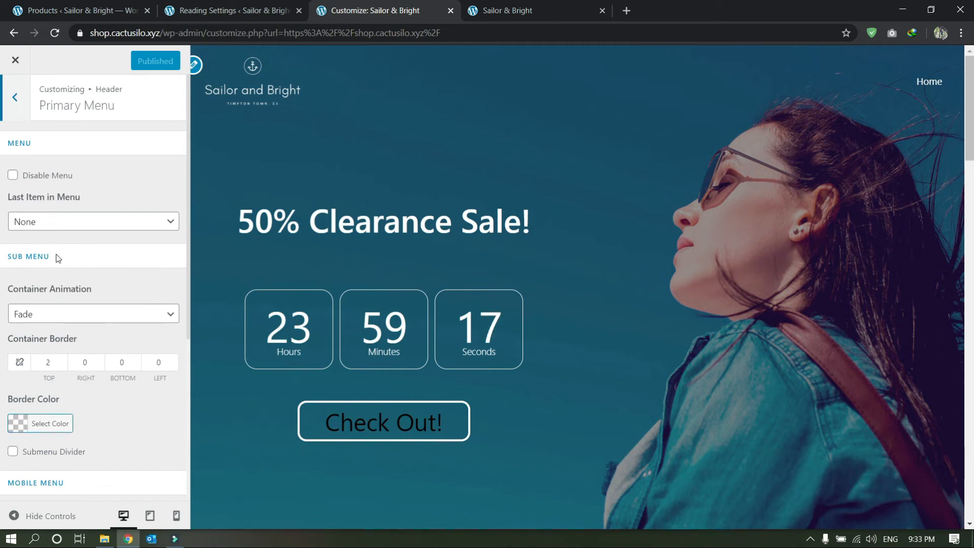
scroll(81, 329, down, 5)
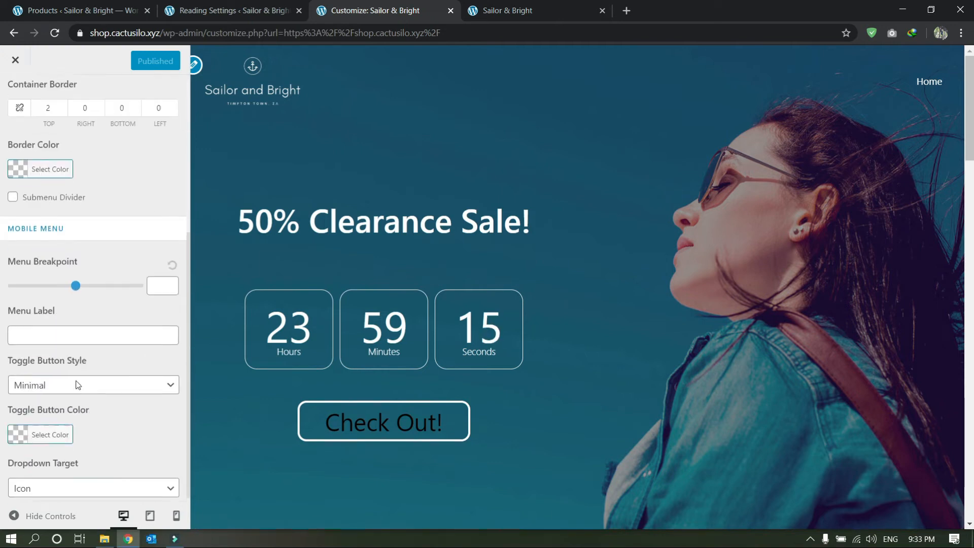
click(46, 334)
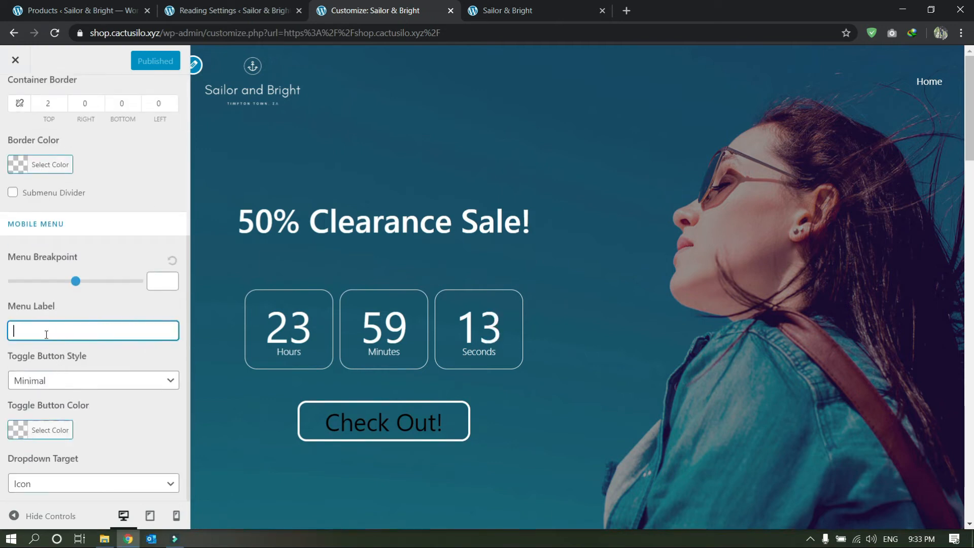
scroll(4, 152, up, 6)
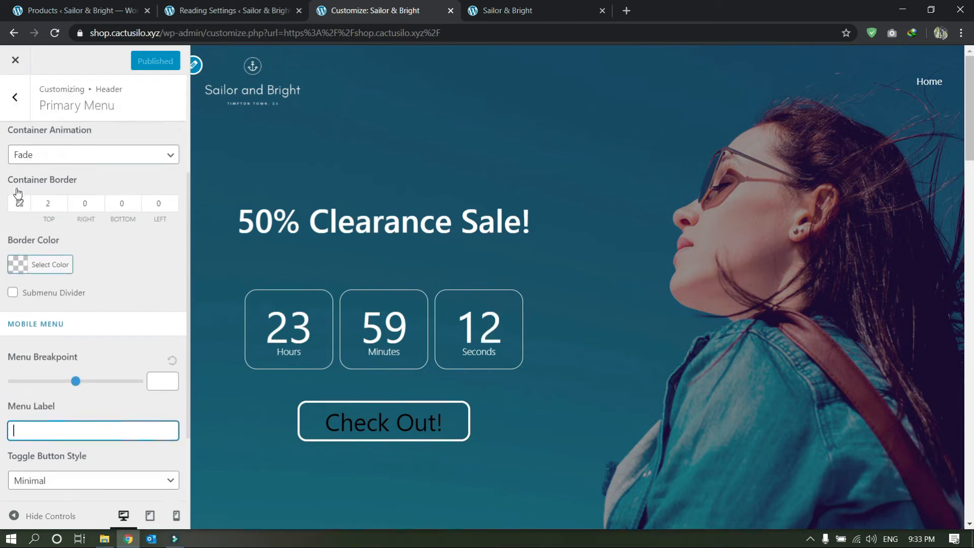
click(14, 96)
click(24, 94)
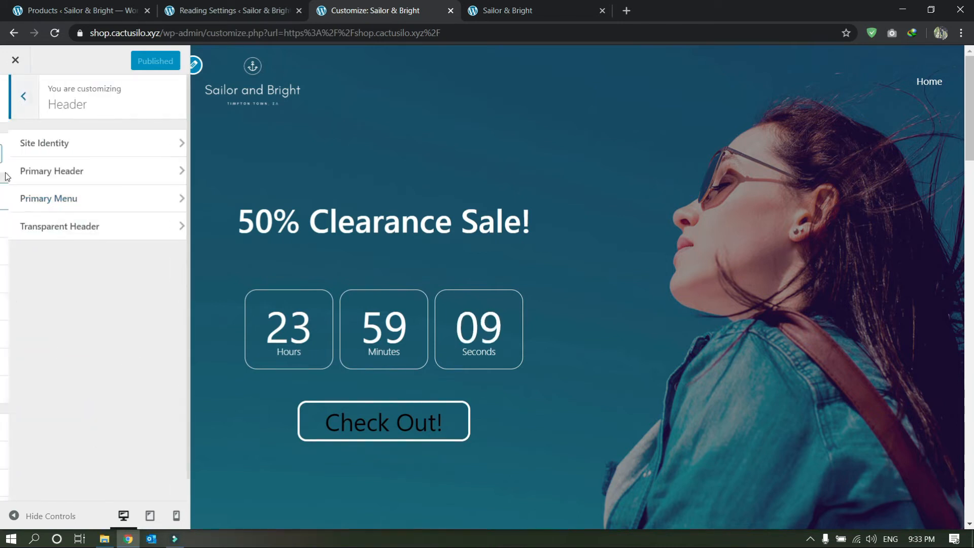
Assign the menu named Primary Menu to the Primary Menu location in the customizer and publish the change
click(55, 395)
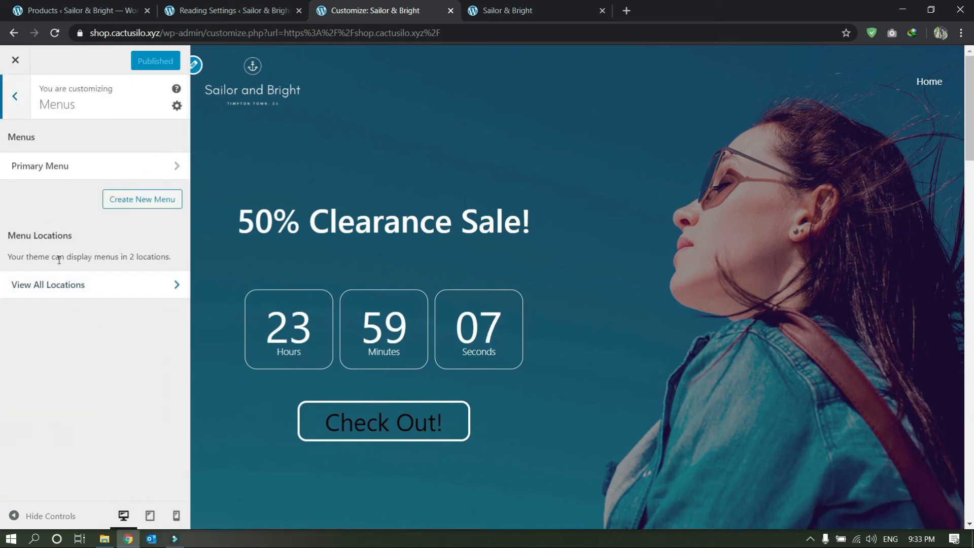
click(41, 165)
click(45, 172)
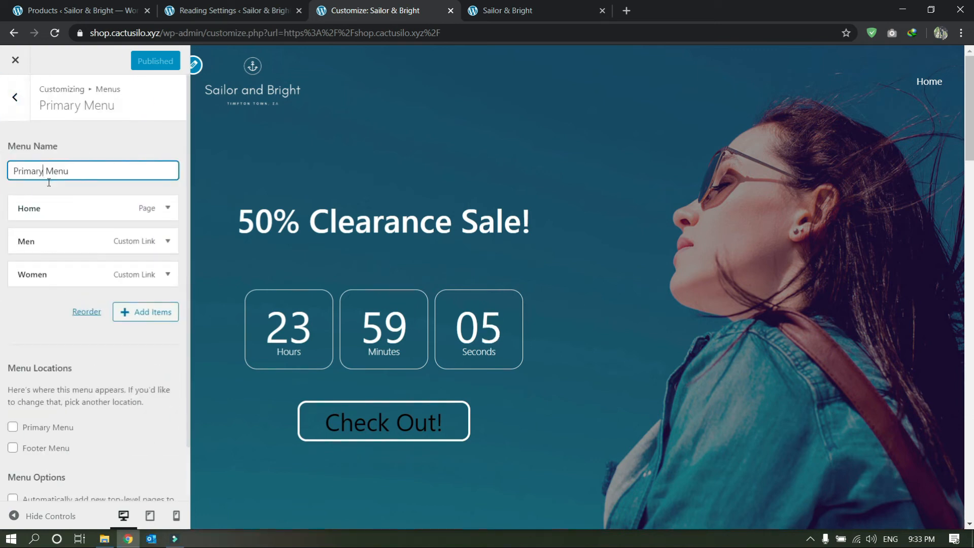
scroll(30, 361, down, 1)
click(13, 366)
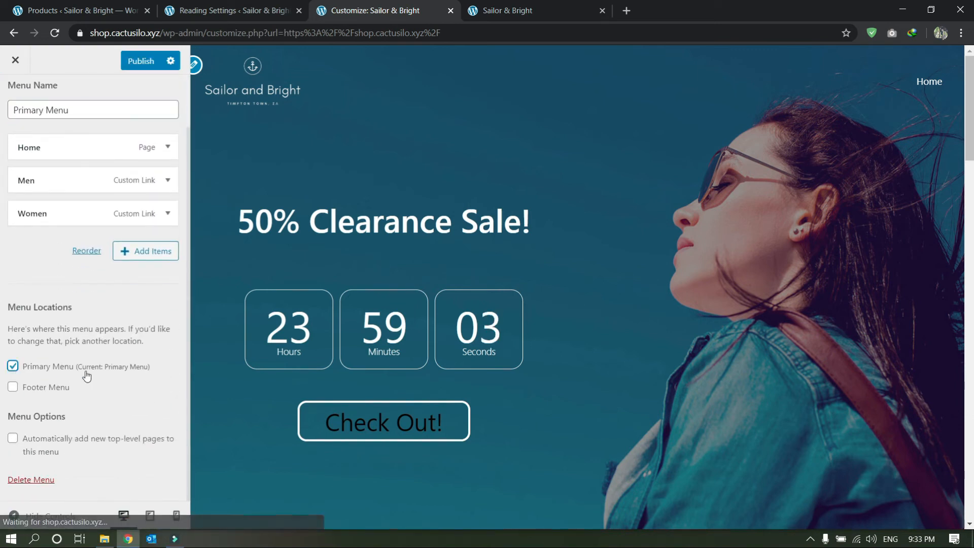
scroll(113, 269, up, 1)
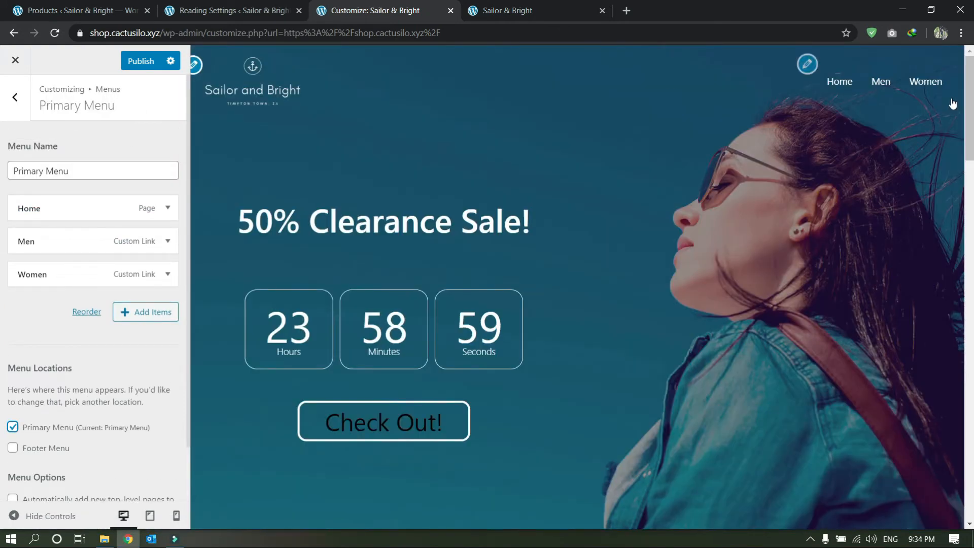
click(138, 62)
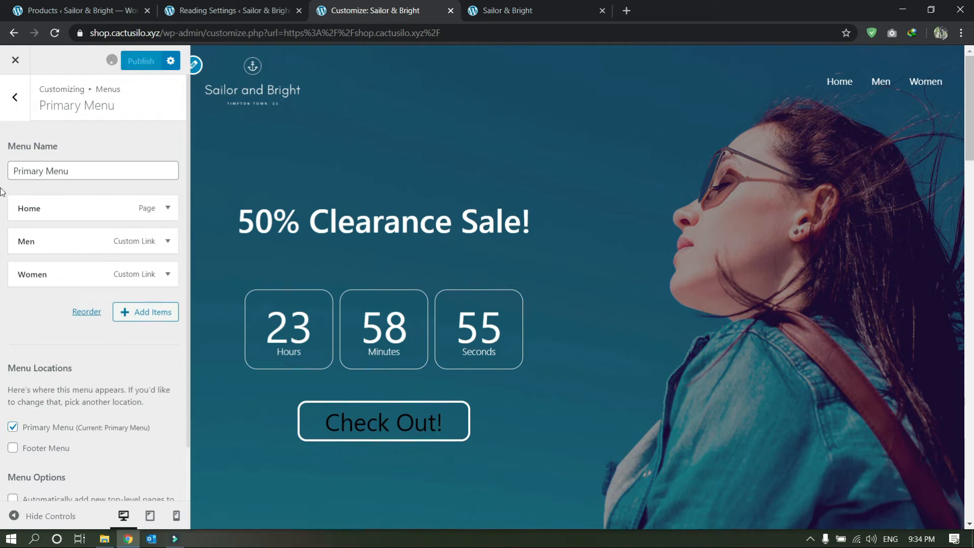
Preview the home page with the customizer controls hidden, and close the customizer
click(46, 515)
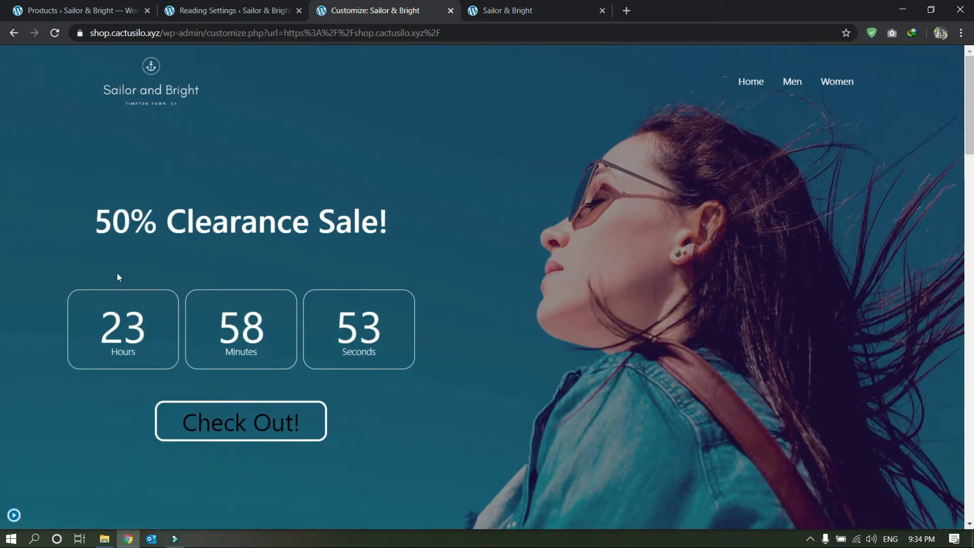
scroll(59, 311, down, 5)
scroll(35, 156, up, 5)
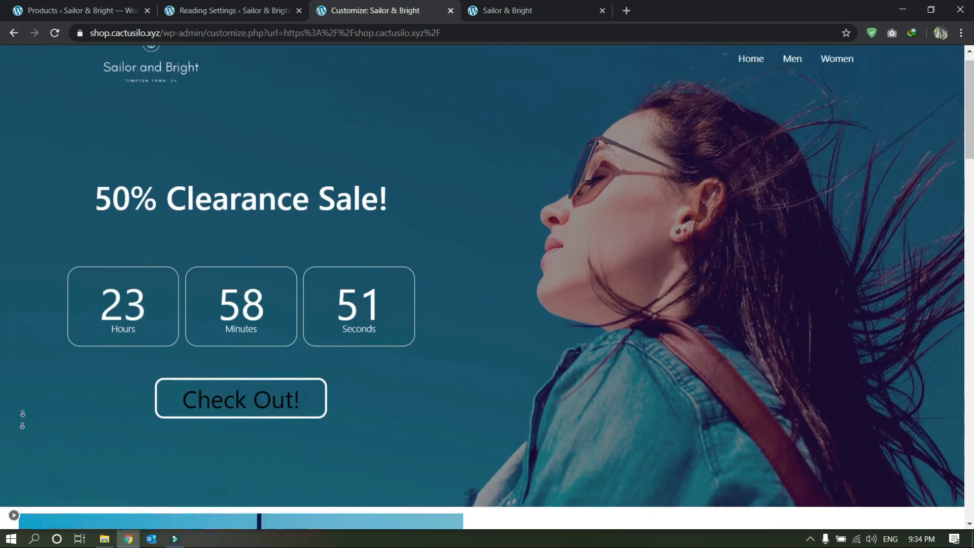
scroll(29, 189, down, 10)
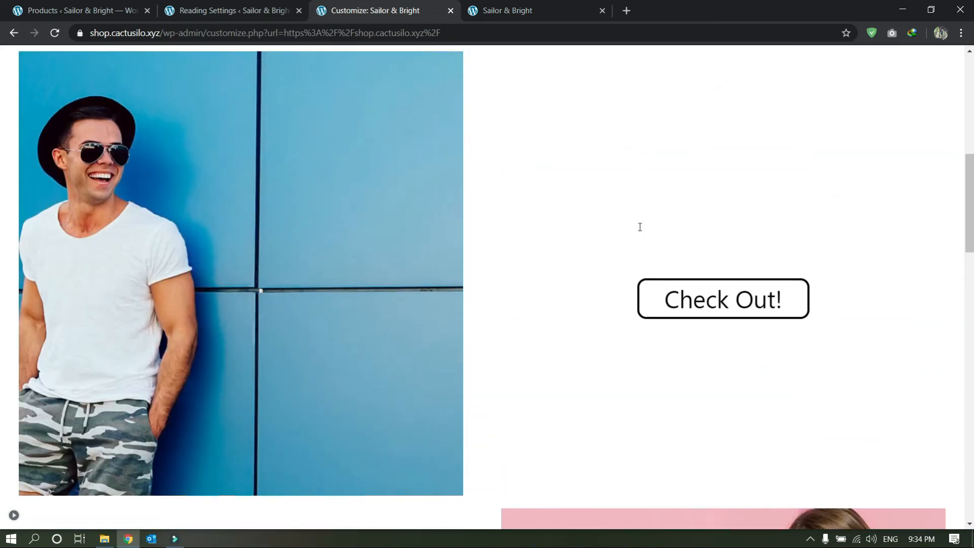
scroll(478, 115, up, 3)
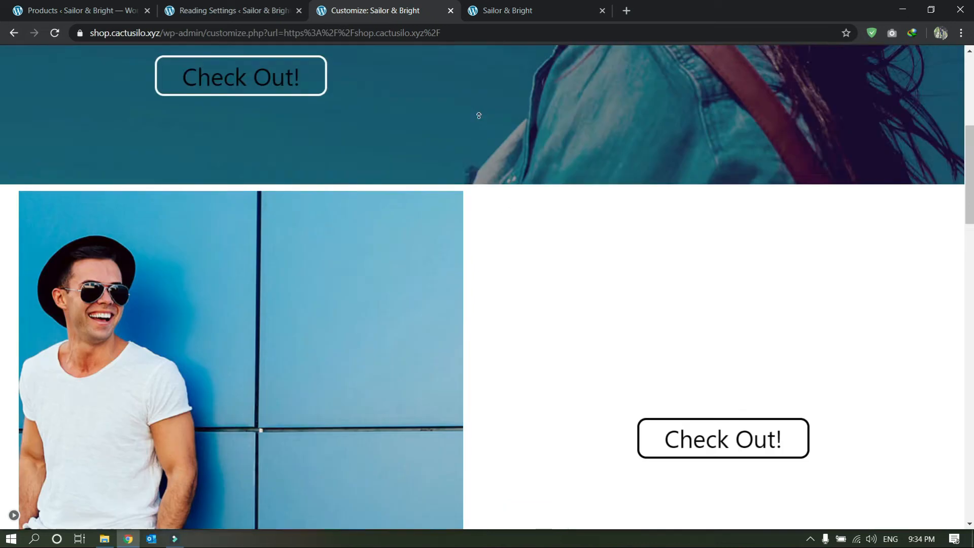
scroll(478, 115, up, 7)
click(14, 515)
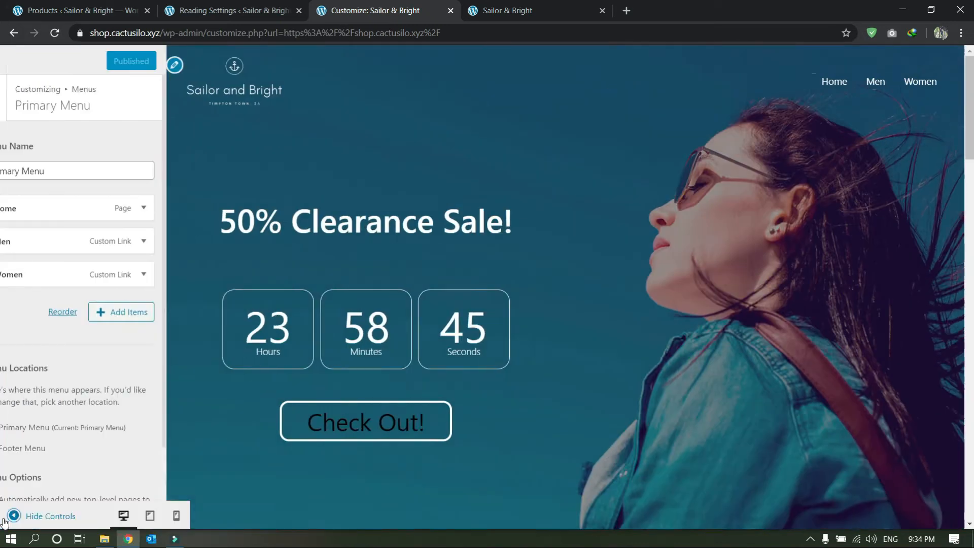
click(15, 59)
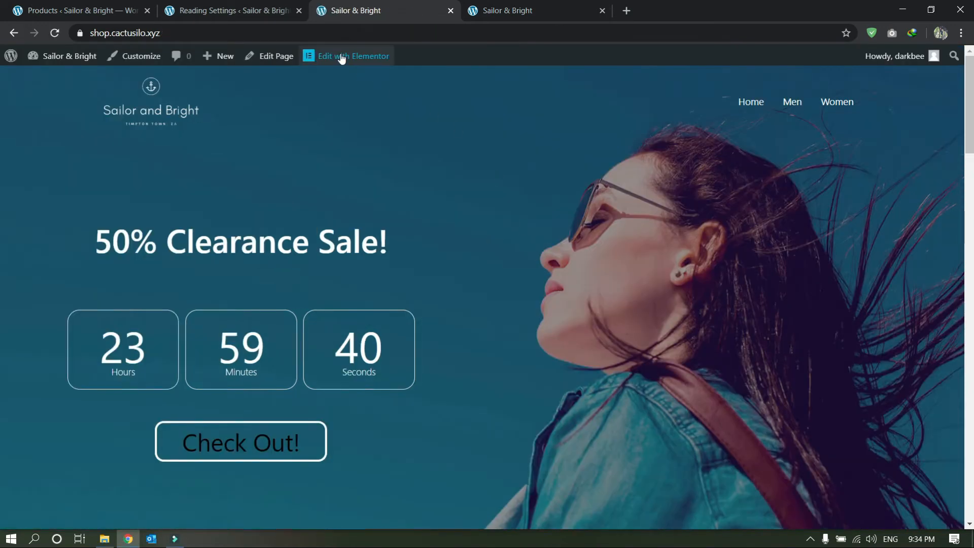
Edit the home page with Elementor and set the text color of the hero section's Check Out! button to white
click(341, 57)
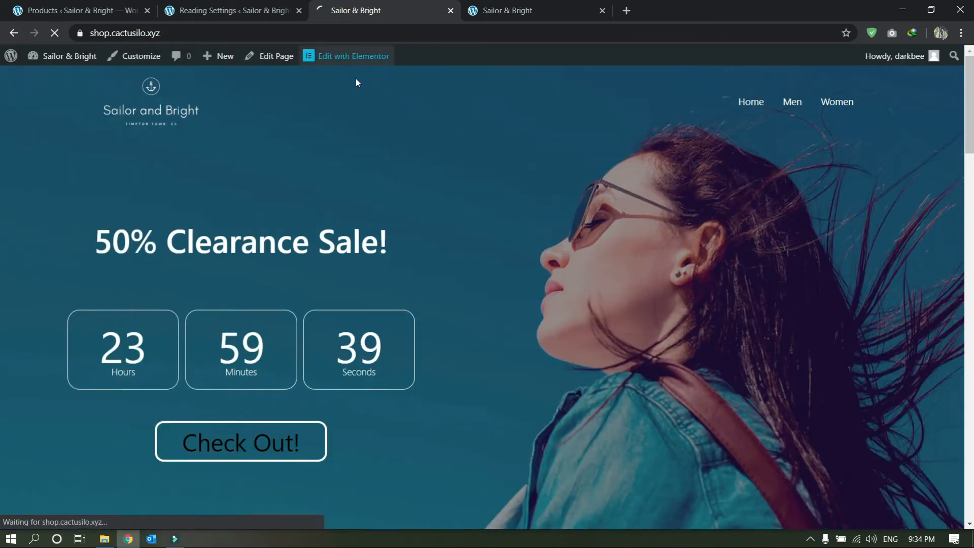
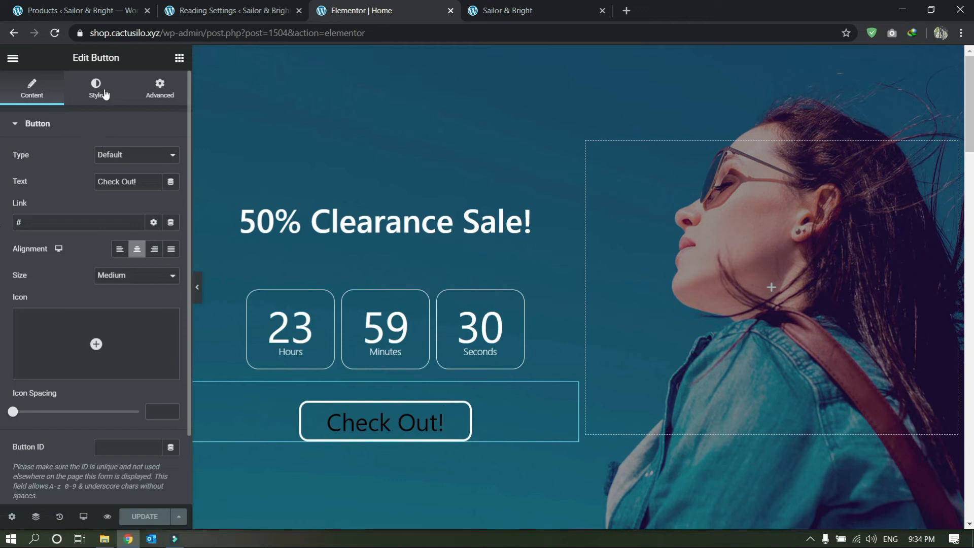
click(96, 90)
click(156, 238)
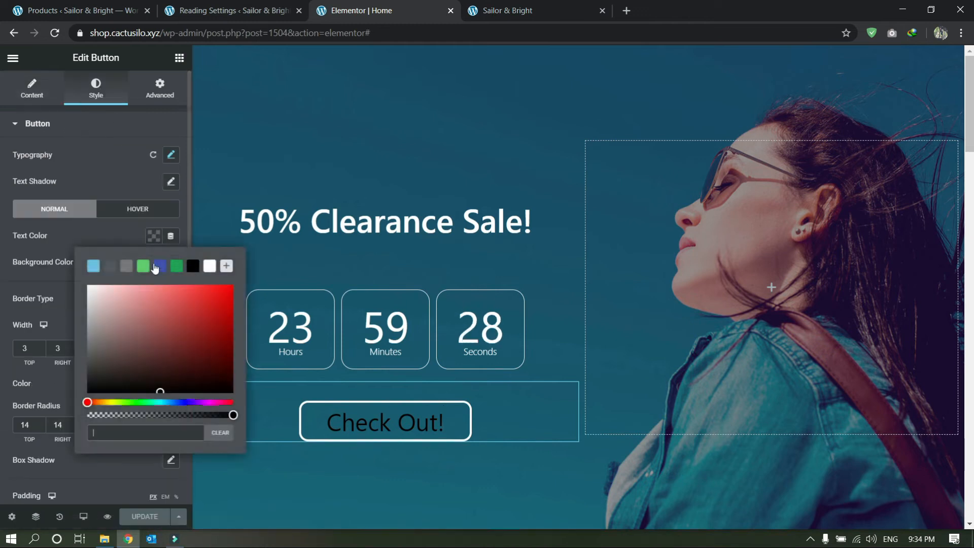
click(209, 266)
click(3, 304)
Set the text color of the Men's Fashion heading beside the man's photo to black (#000000)
scroll(305, 382, down, 6)
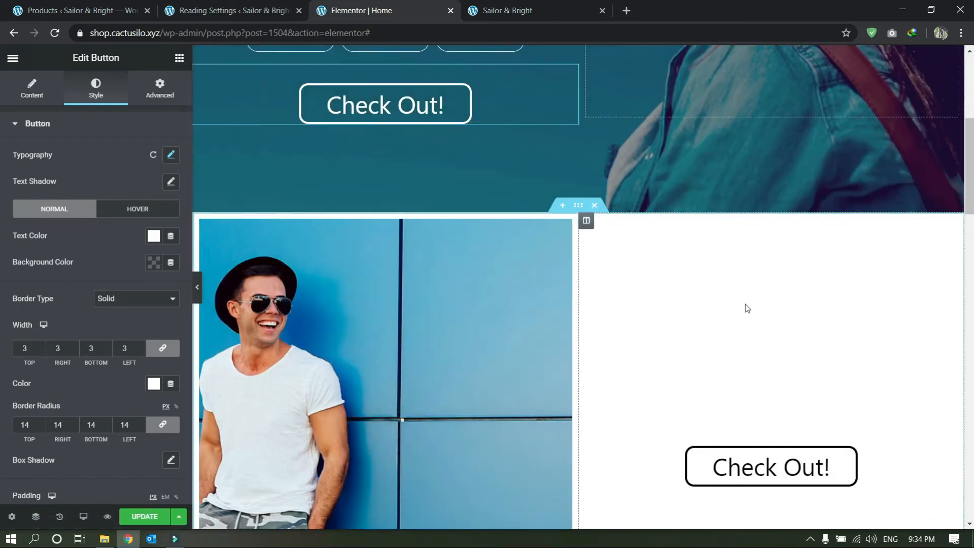
click(754, 336)
click(103, 93)
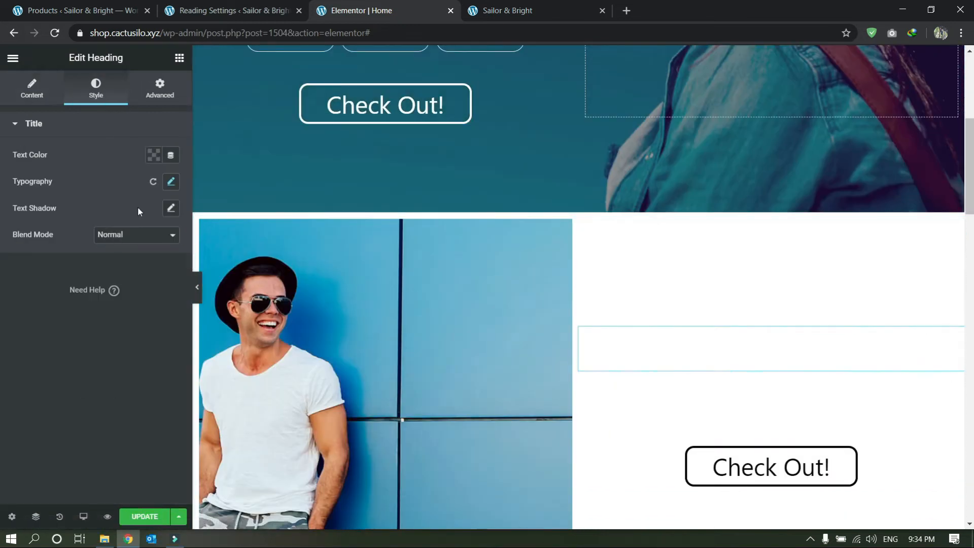
click(152, 154)
click(193, 186)
click(26, 373)
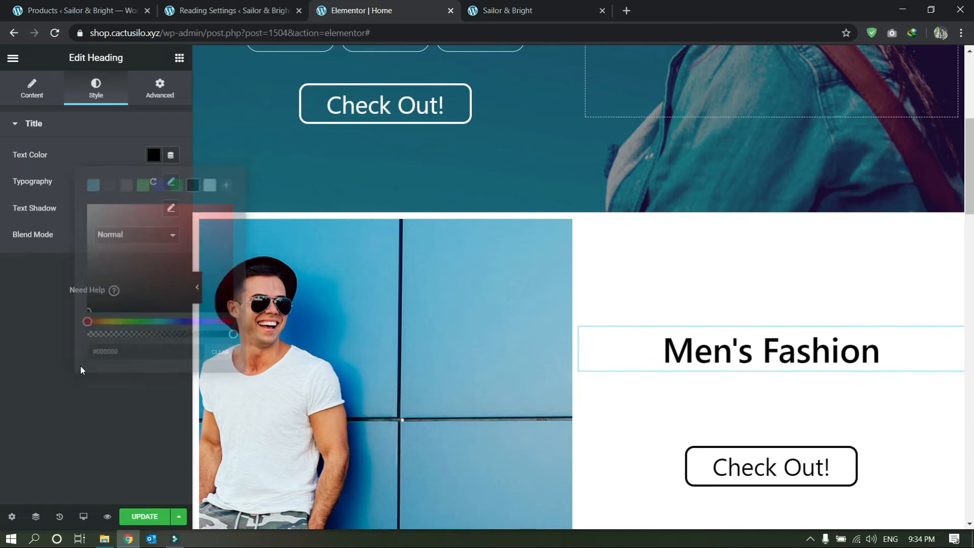
Set the text color of the Lorem ipsum paragraph under the Men's Fashion heading to black (#000000)
click(713, 404)
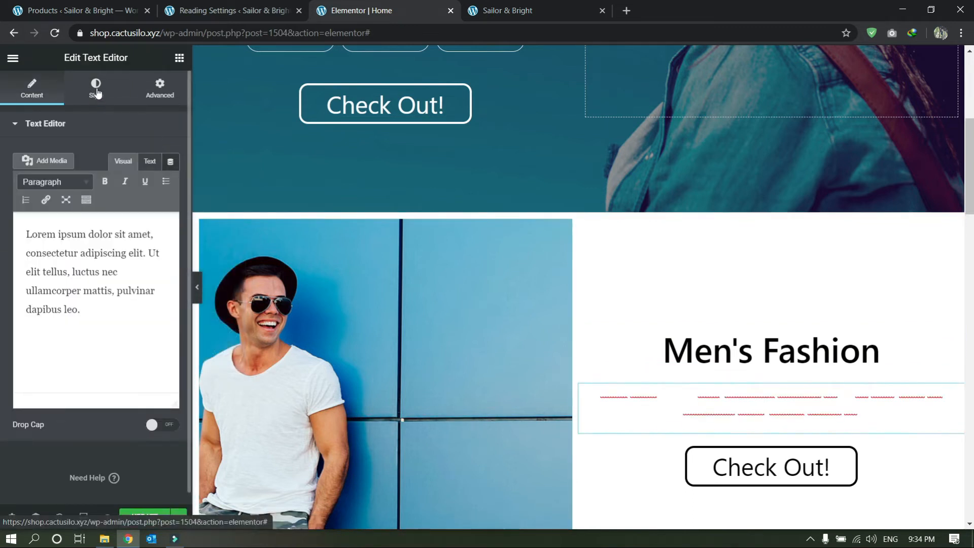
click(96, 90)
click(153, 182)
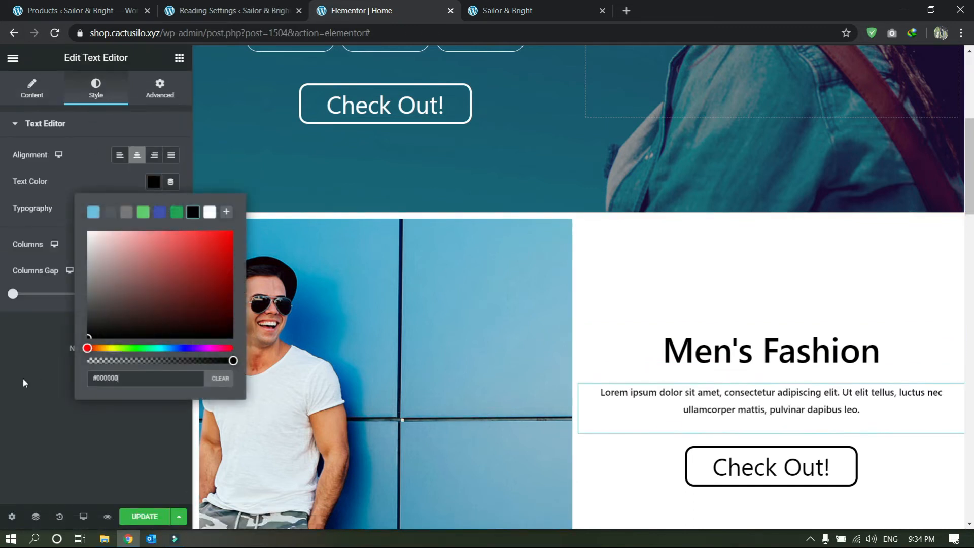
Set the text color of the Women's Fashion heading beside the woman's photo to black
click(11, 361)
scroll(327, 361, down, 6)
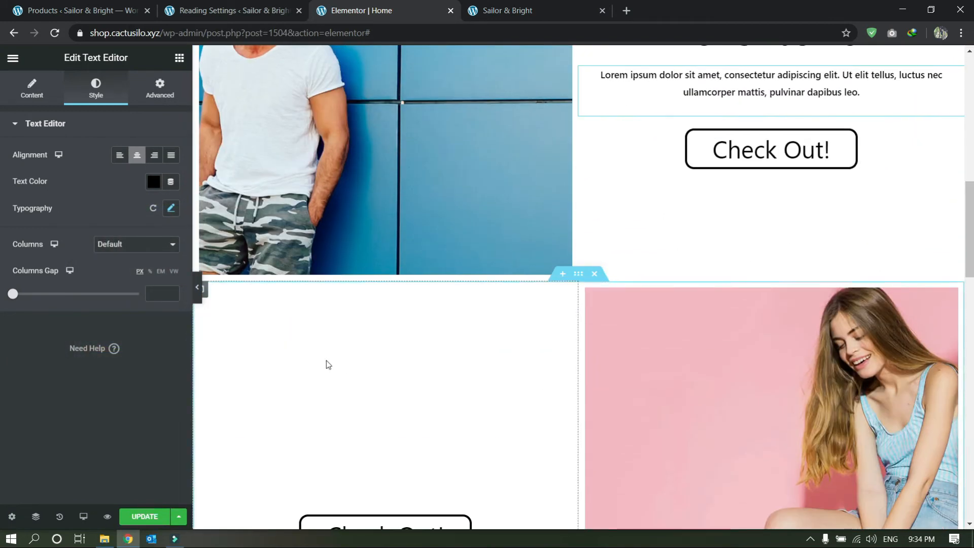
click(377, 400)
click(96, 89)
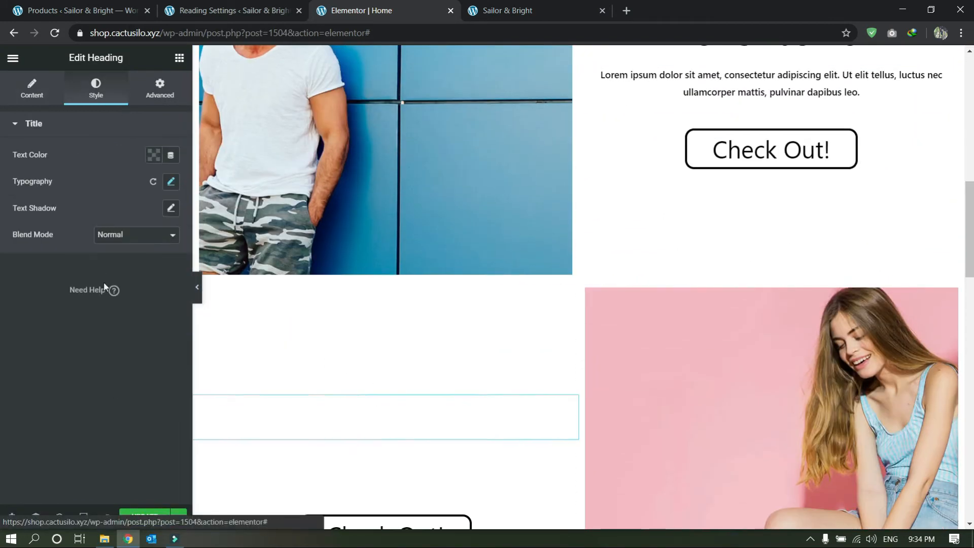
click(153, 155)
click(3, 370)
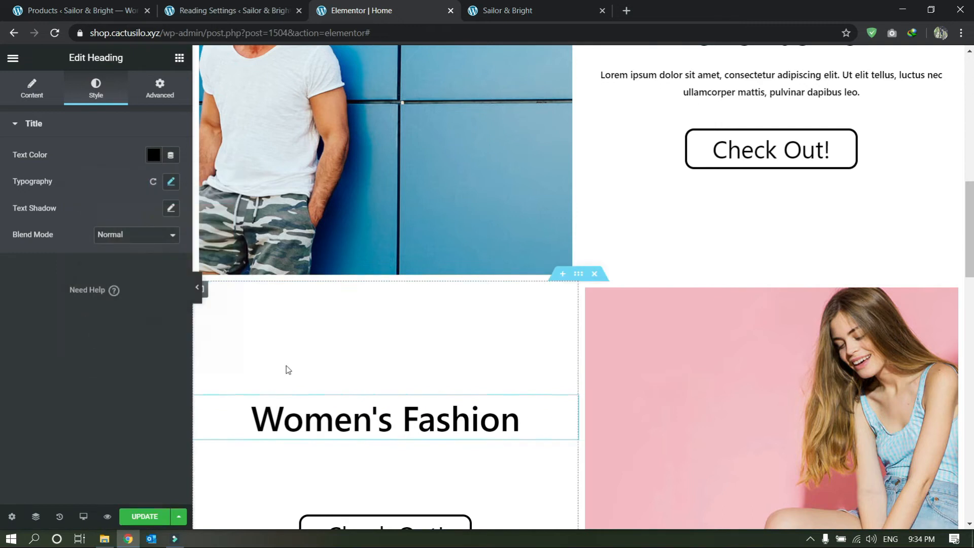
Set the text color of the Lorem ipsum paragraph under the Women's Fashion heading to black (#000000)
click(371, 473)
click(96, 91)
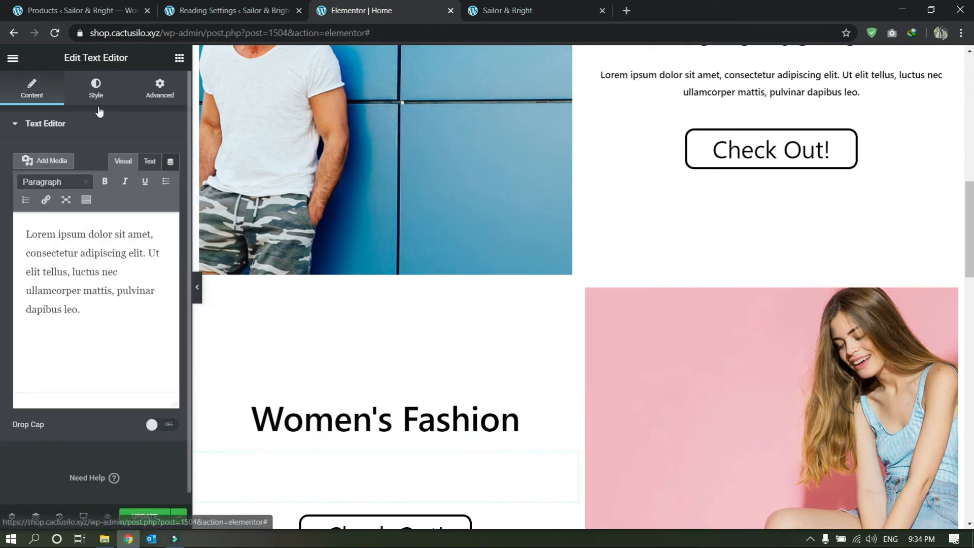
click(153, 181)
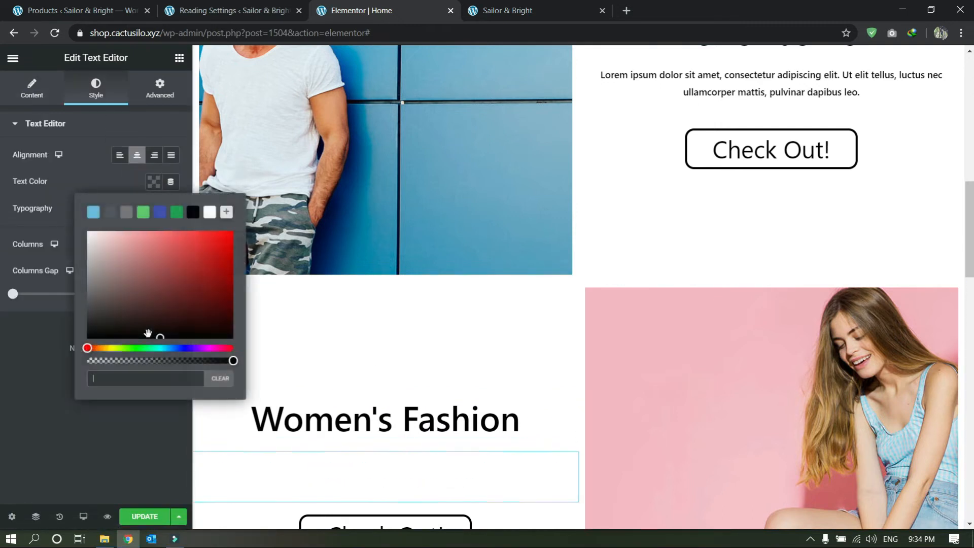
Set the text color of the Latest Collection heading above the shoe products to black (#000000)
scroll(589, 378, down, 10)
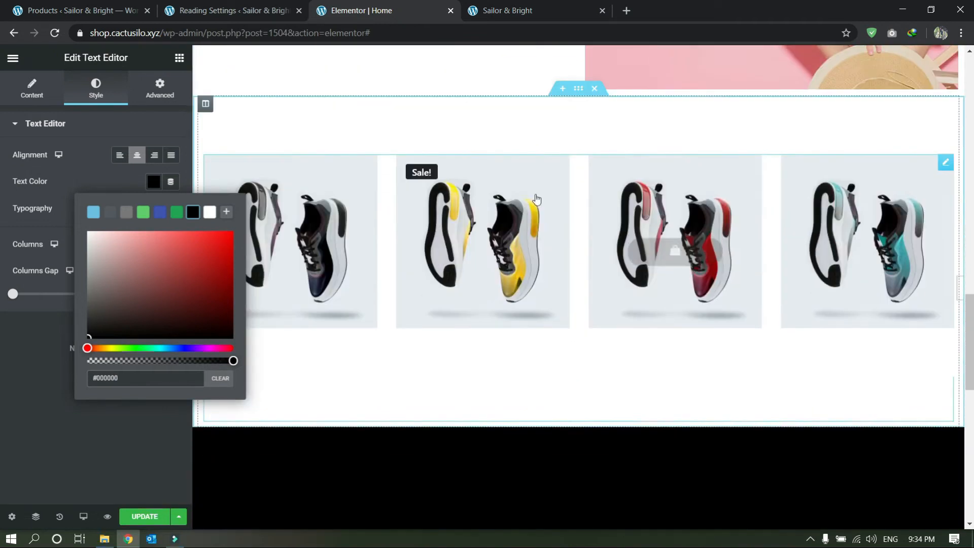
click(555, 126)
click(96, 91)
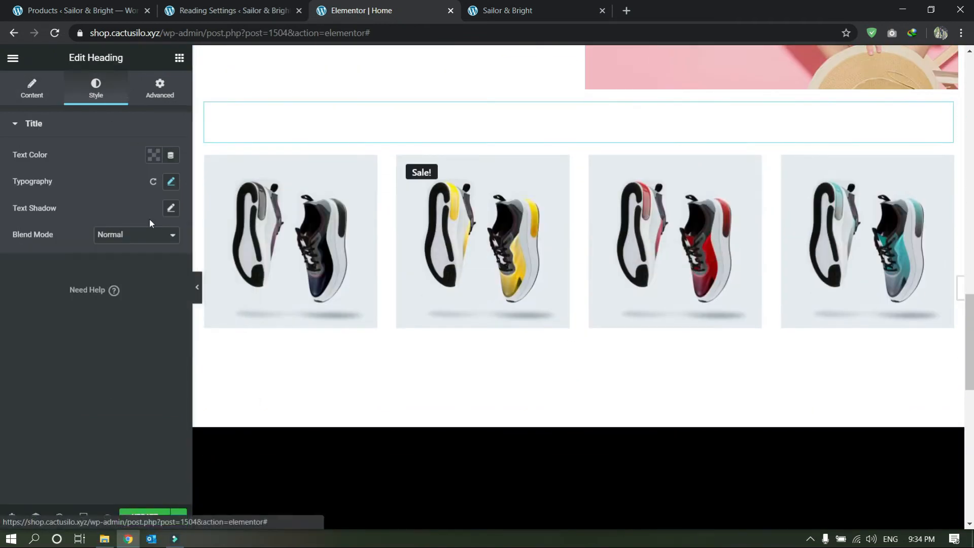
click(153, 155)
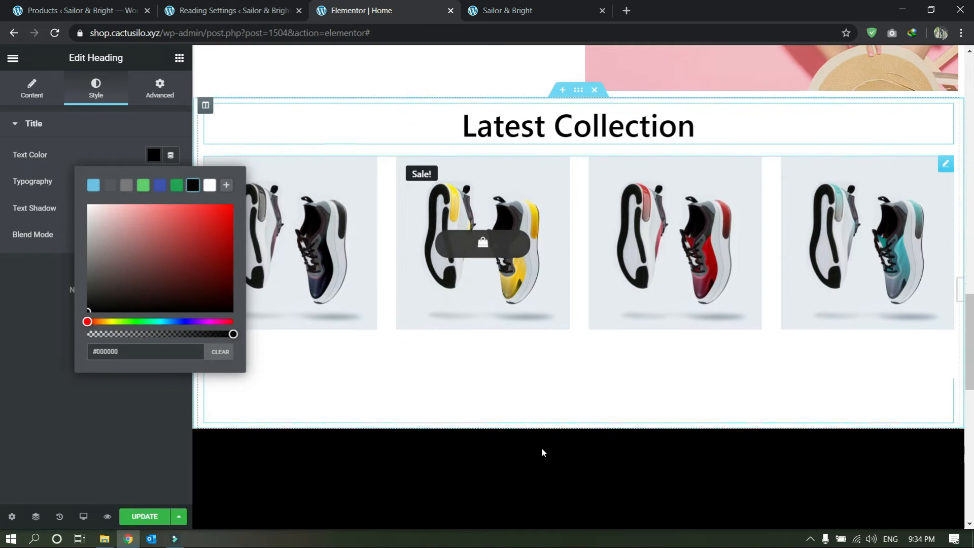
Check the remaining home page sections, update the page, and leave the editor to view the live page
scroll(541, 447, down, 3)
scroll(543, 449, down, 3)
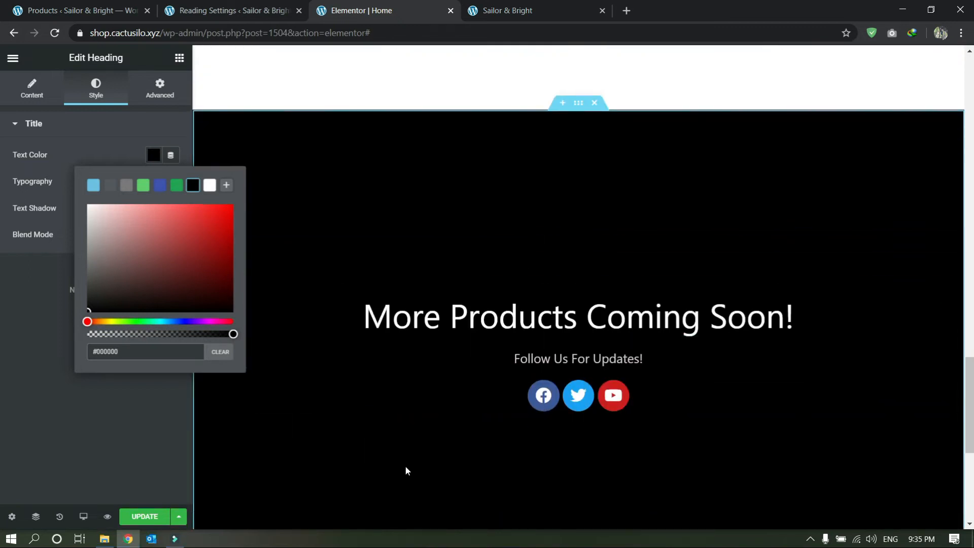
scroll(519, 388, down, 4)
scroll(519, 391, down, 3)
scroll(398, 63, up, 10)
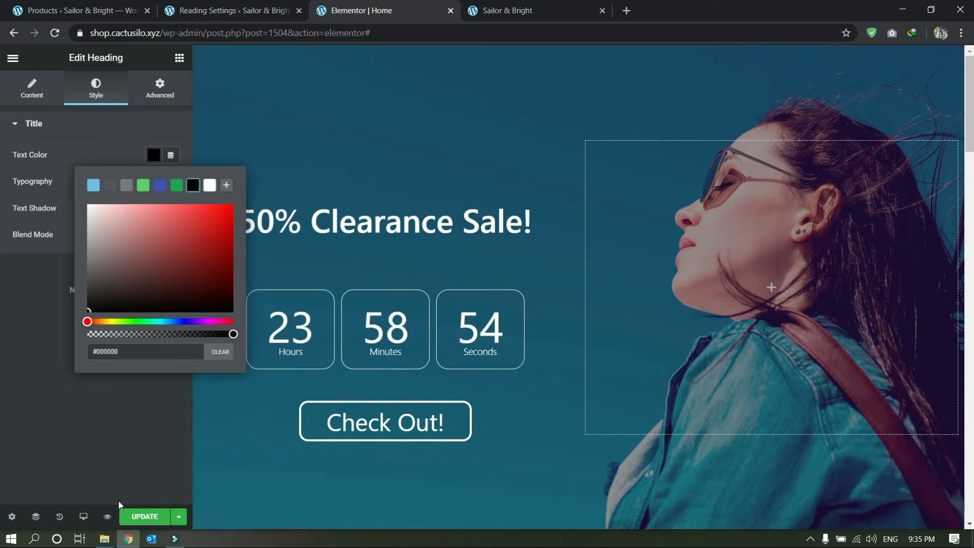
click(35, 408)
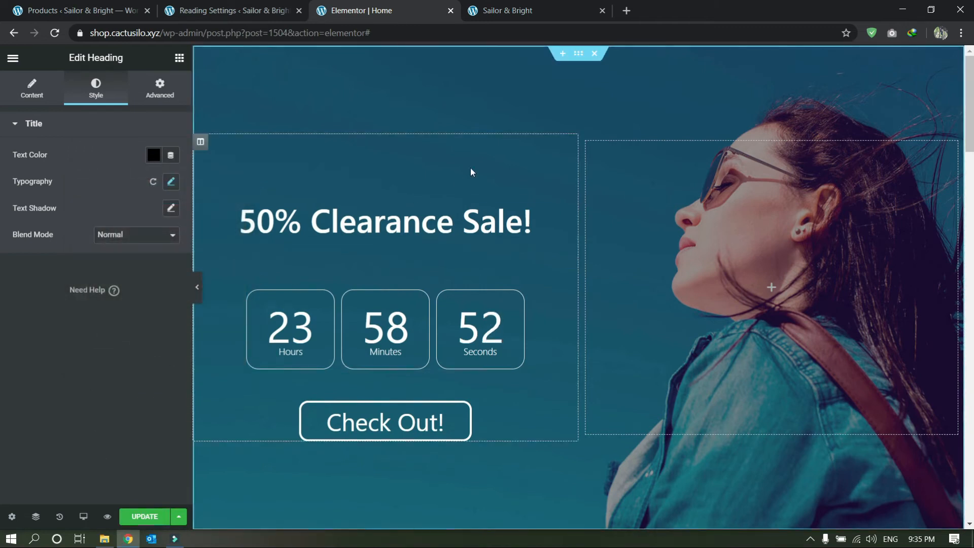
click(145, 516)
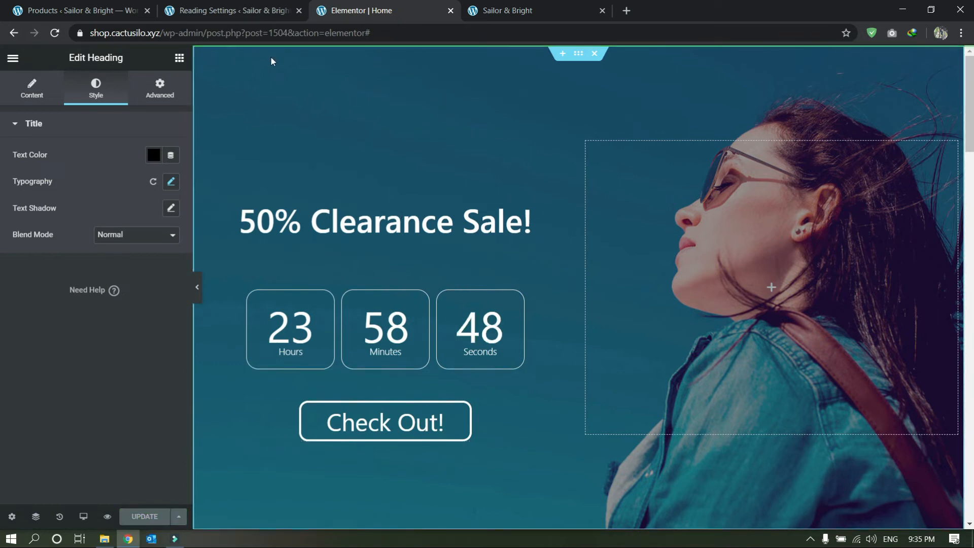
click(13, 58)
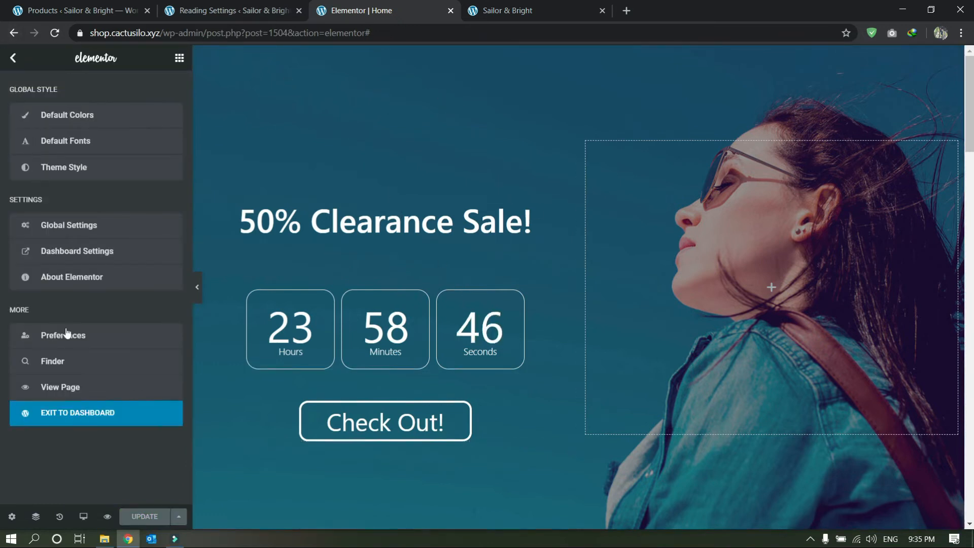
click(69, 380)
Go to the shop's product list in the dashboard and open the DNK Black Shoes product page in a new tab
key(ctrl+shift+Tab)
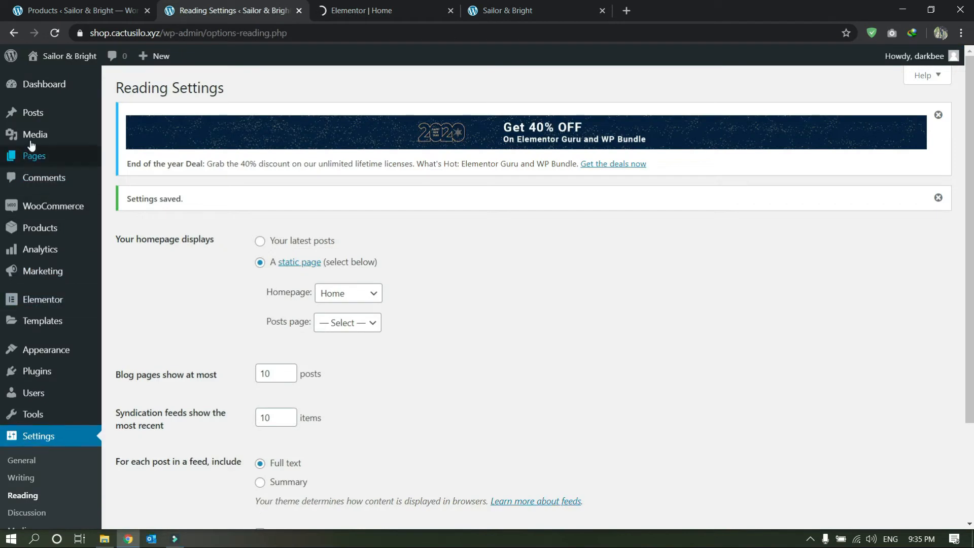
mouse_move(39, 226)
click(205, 226)
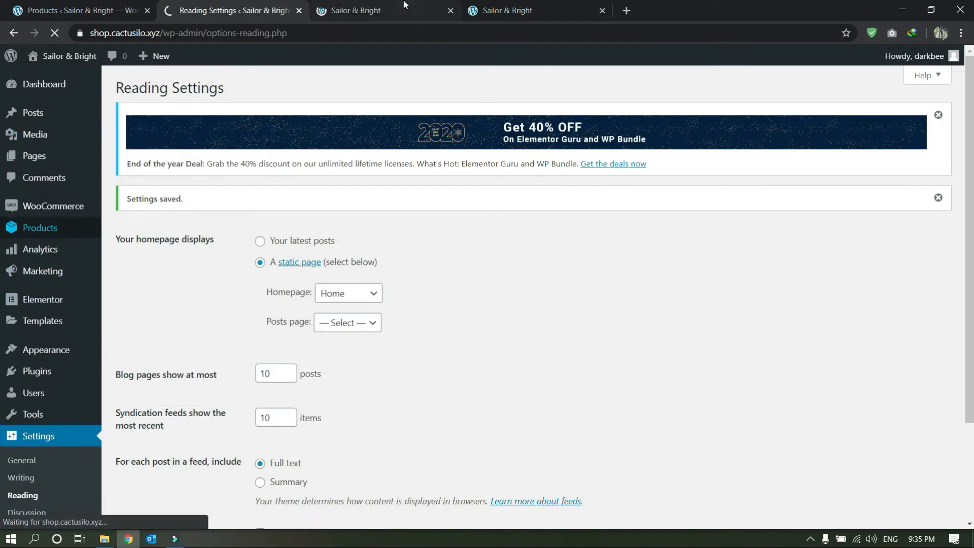
click(399, 6)
click(233, 10)
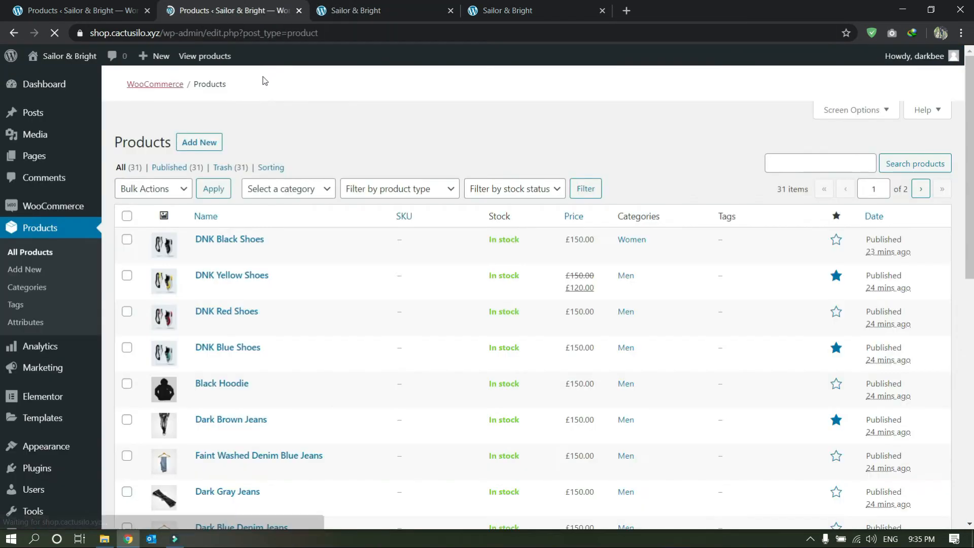
right_click(327, 345)
click(356, 350)
Move the DNK Black Shoes tab beside the product list tab and examine the default product page layout
click(355, 10)
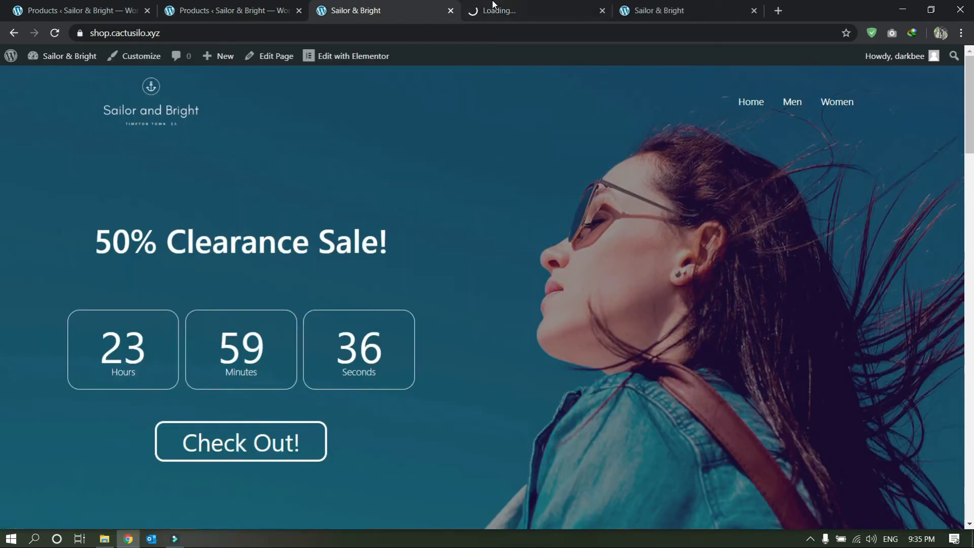
click(494, 5)
drag(494, 5, 363, 7)
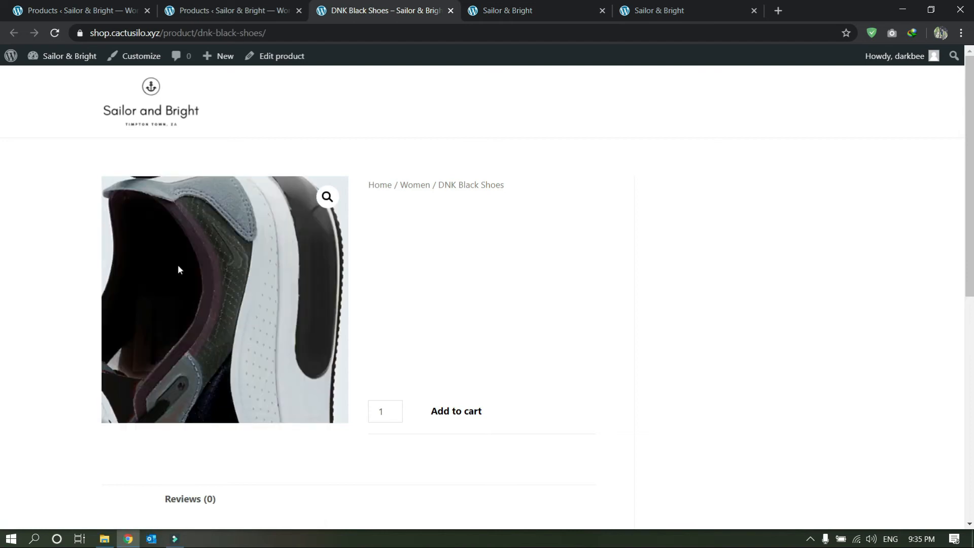
scroll(376, 330, down, 2)
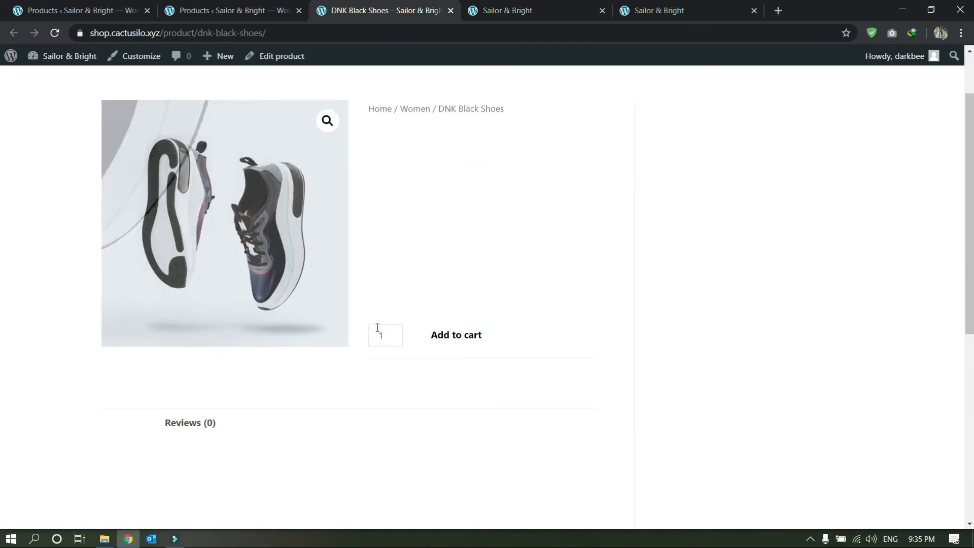
middle_click(441, 241)
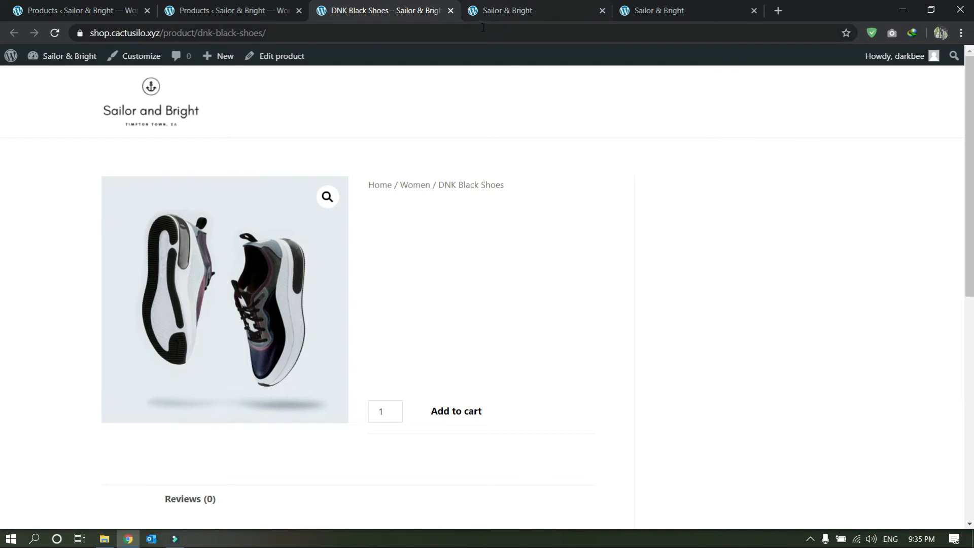
click(208, 5)
click(362, 5)
Create a new Elementor template of type Single Product named "product"
click(202, 5)
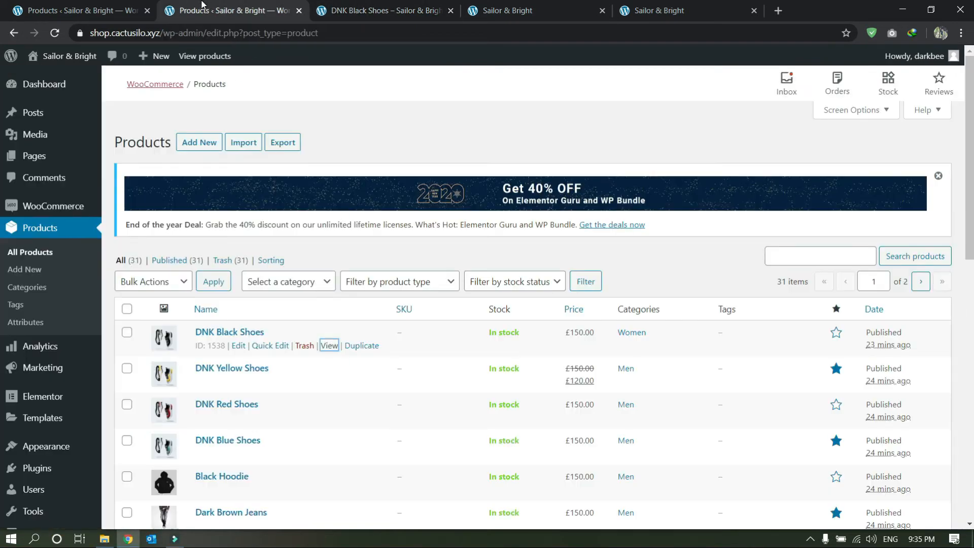
scroll(5, 329, down, 3)
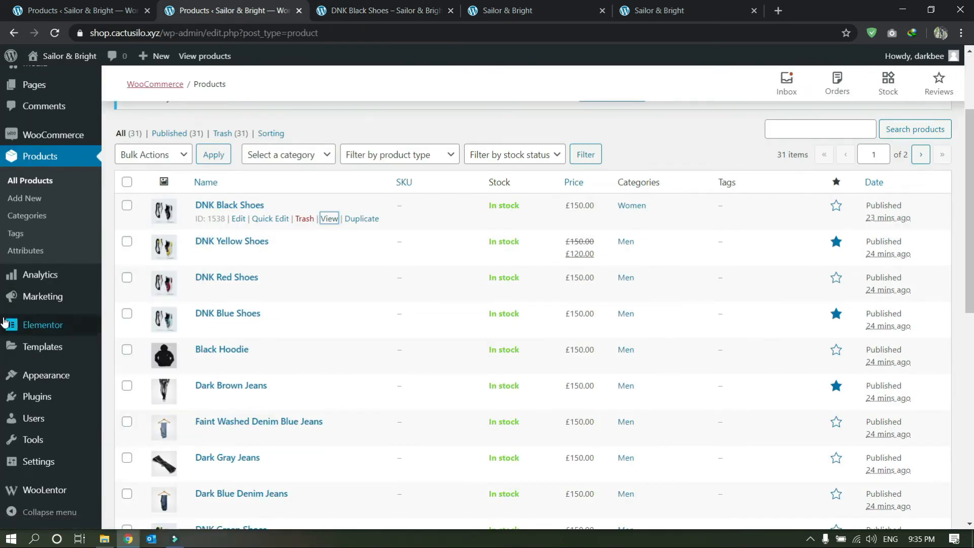
mouse_move(18, 333)
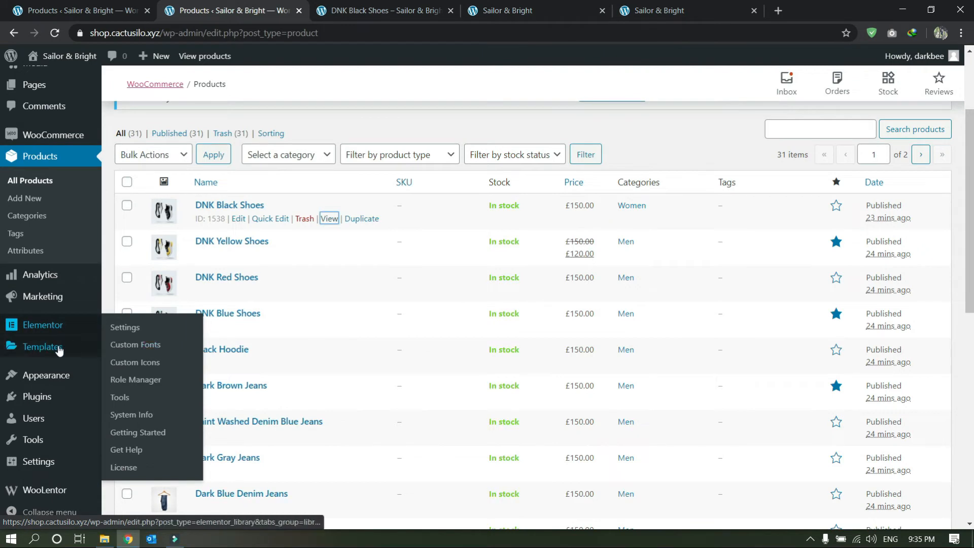
mouse_move(89, 349)
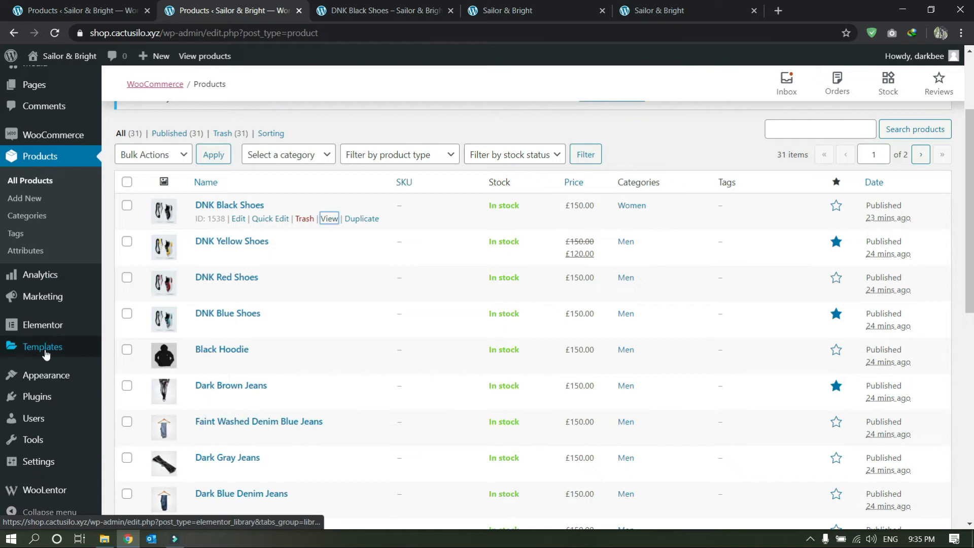
click(134, 402)
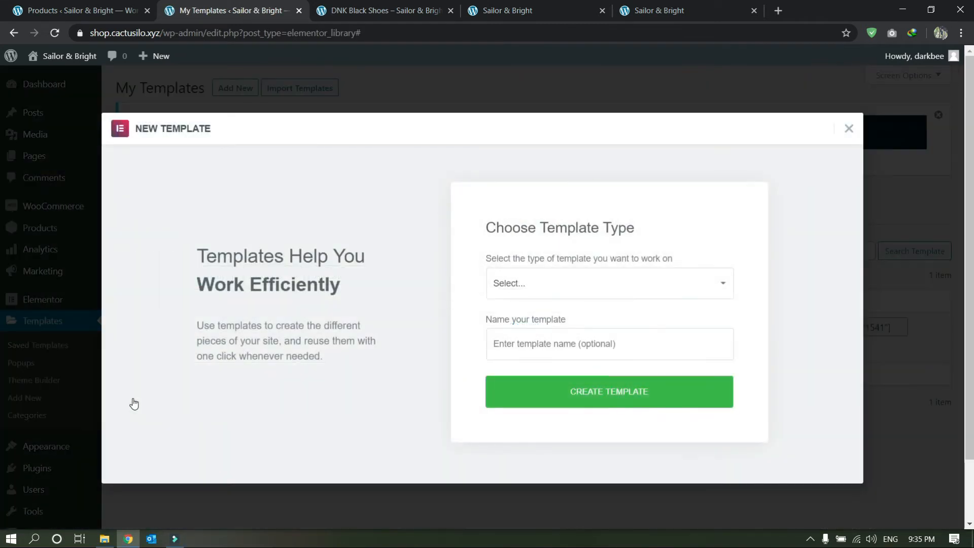
click(513, 294)
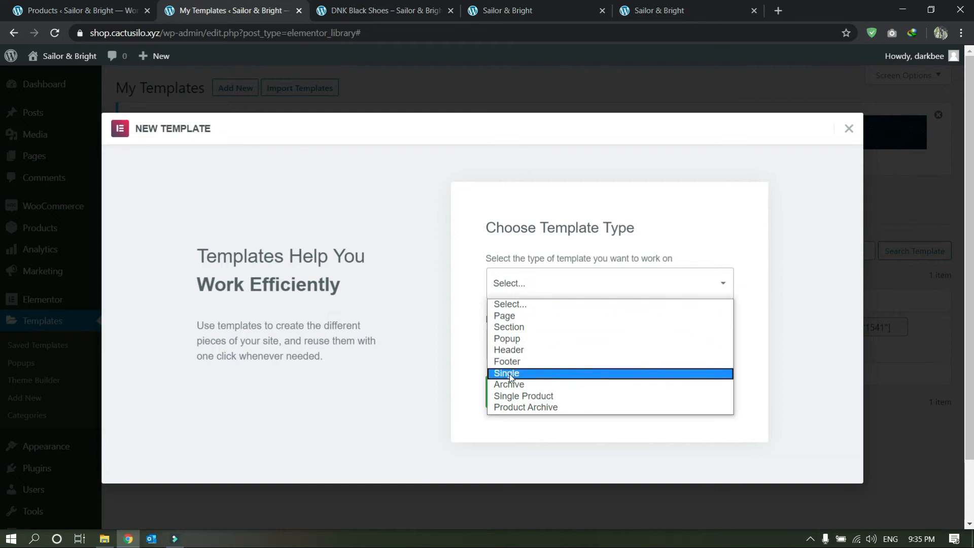
click(523, 396)
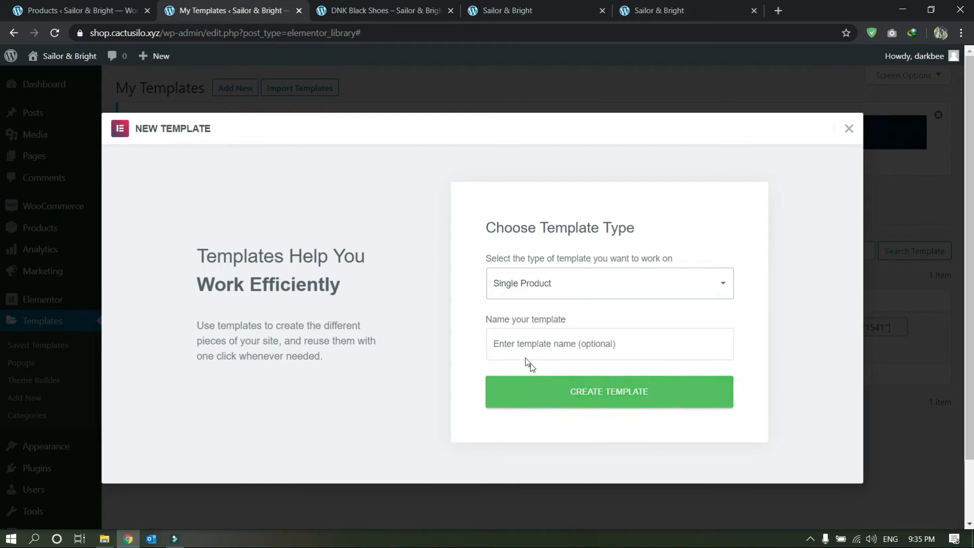
click(527, 342)
text(prod)
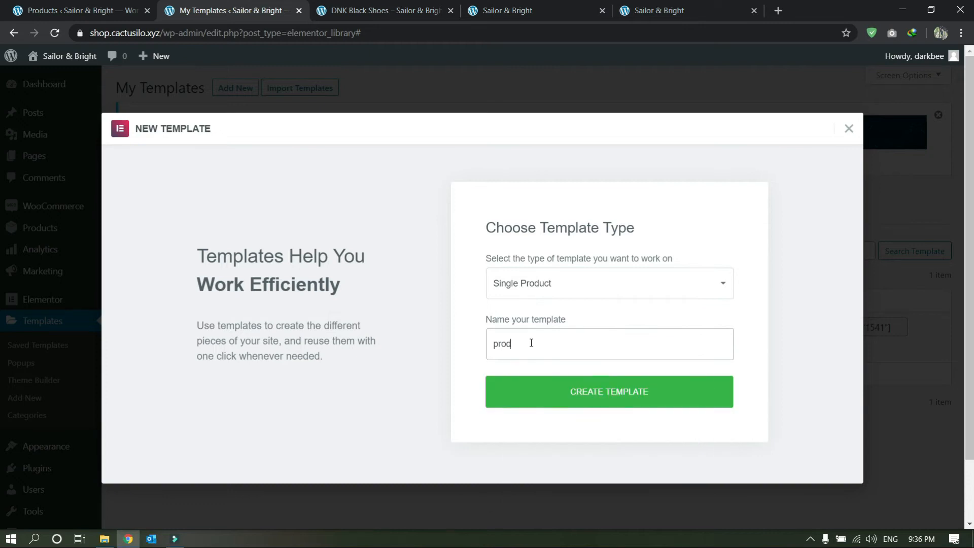
text(uct)
key(Return)
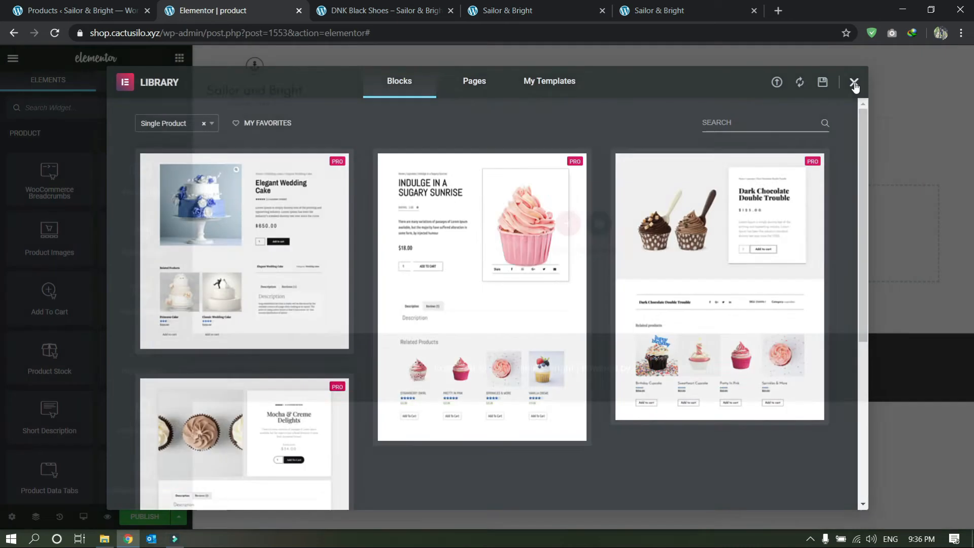
Close the template library and set the product template's page layout to Elementor Full Width
click(855, 83)
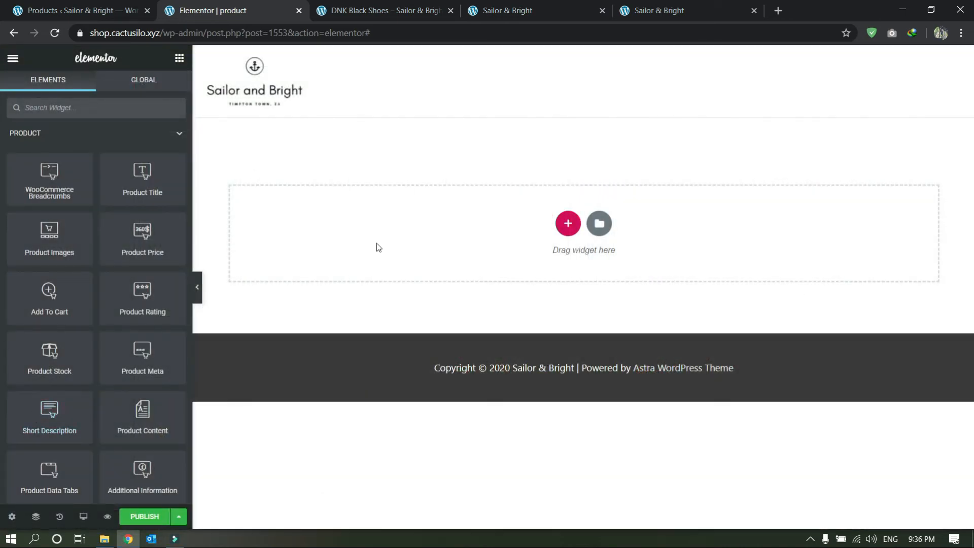
click(12, 61)
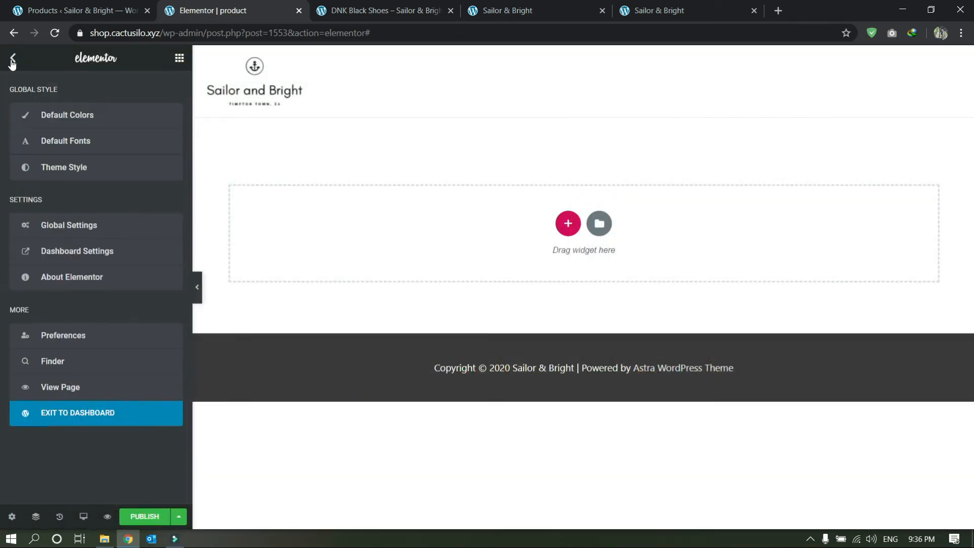
click(12, 60)
click(12, 516)
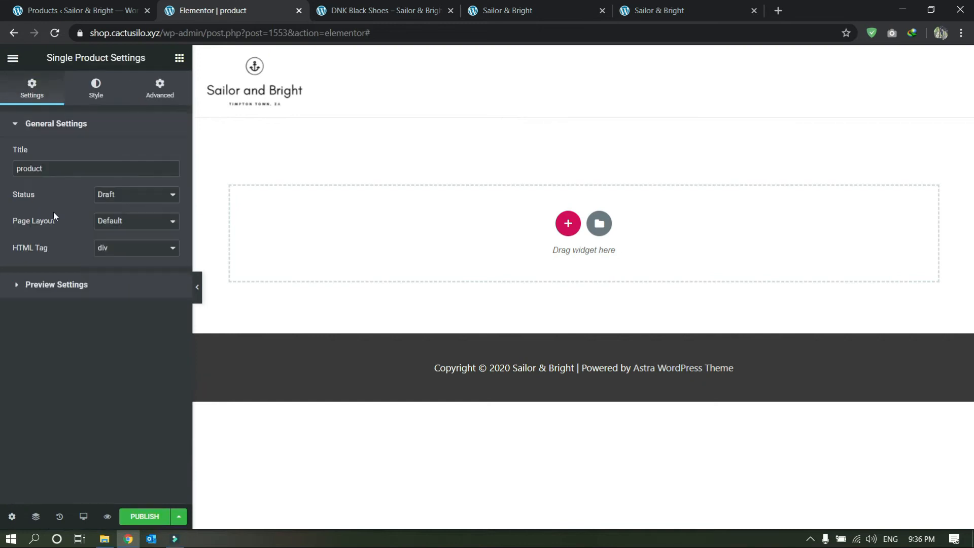
click(116, 226)
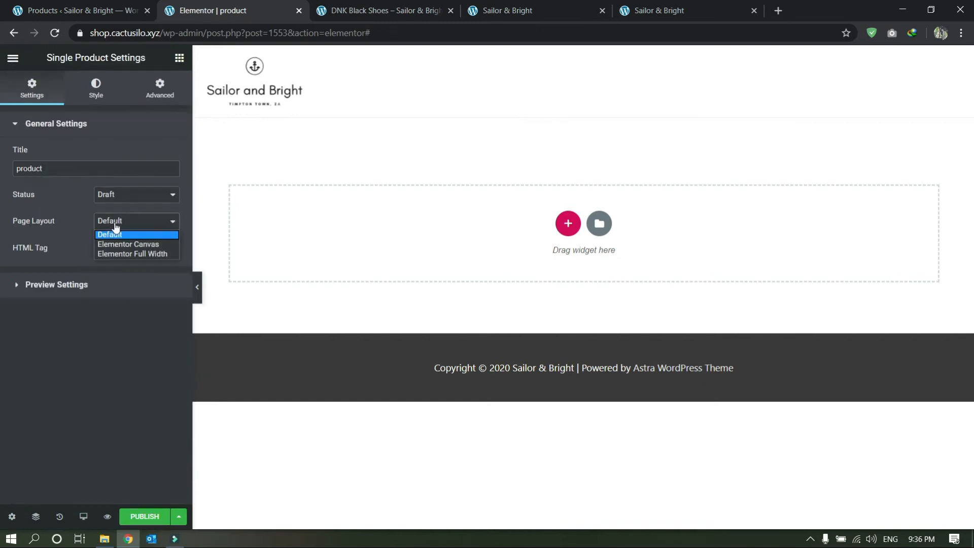
click(130, 256)
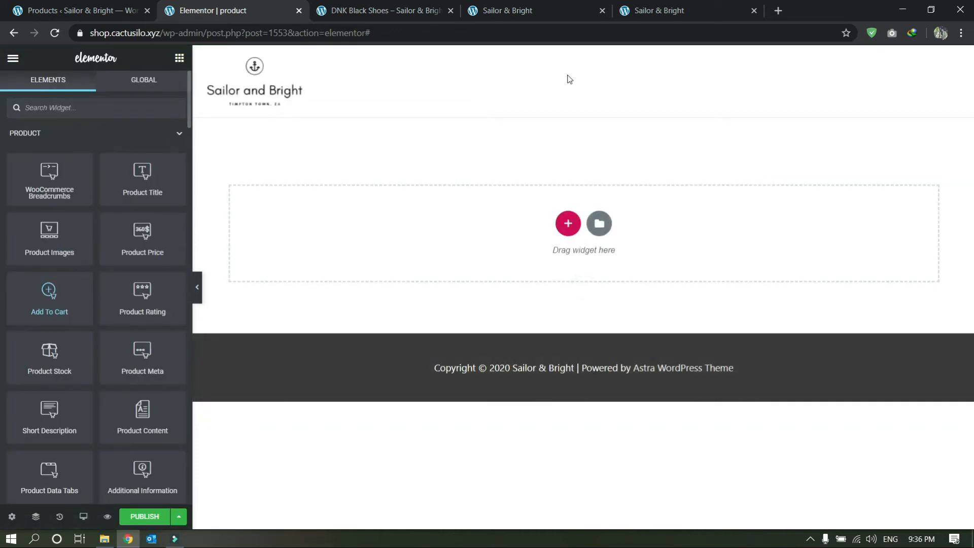
click(356, 10)
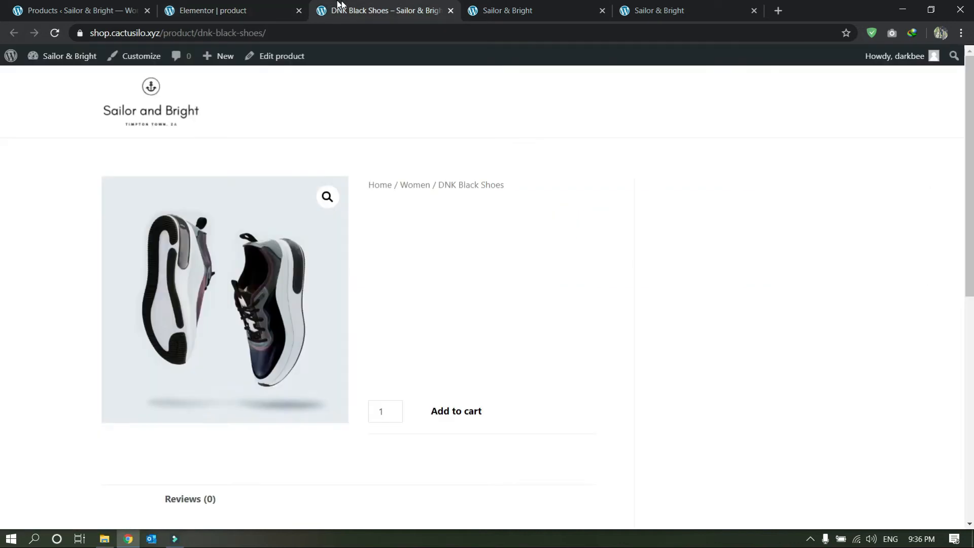
click(264, 4)
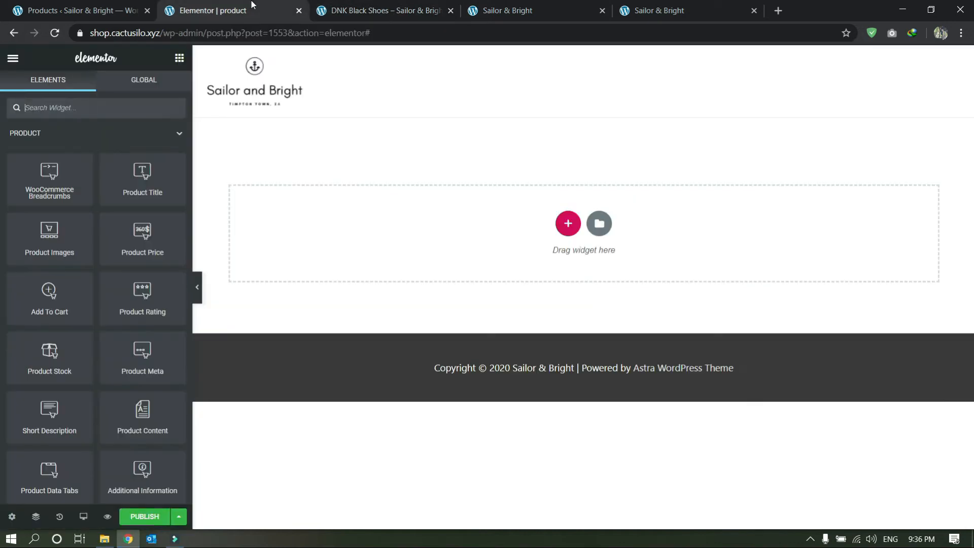
click(144, 517)
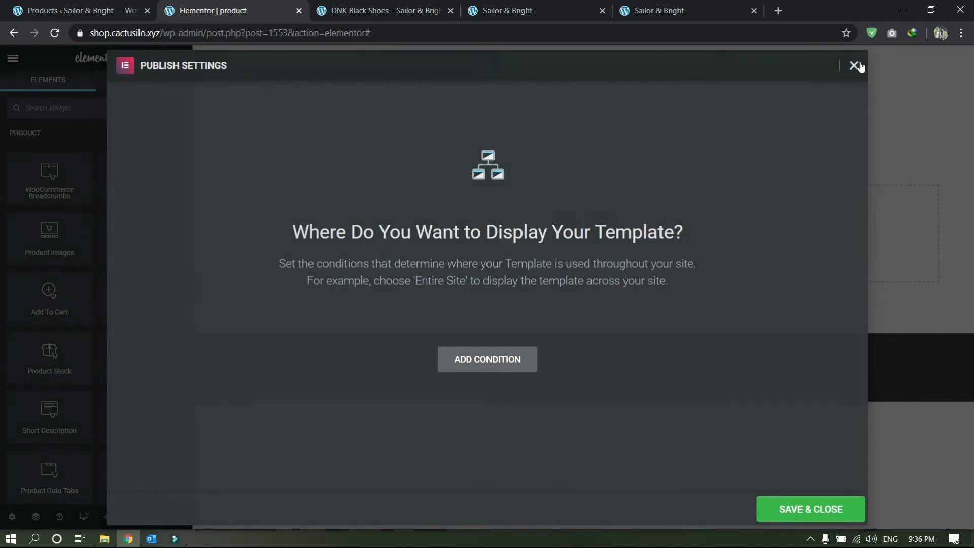
click(854, 65)
Add a single-column section to the template and set banner-04.jpg from the media library as its background image
click(567, 224)
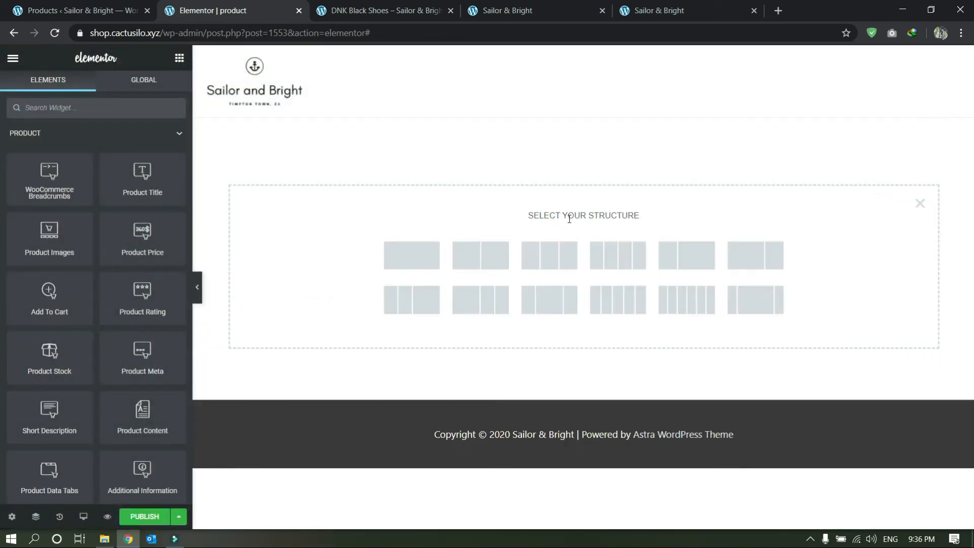
click(416, 249)
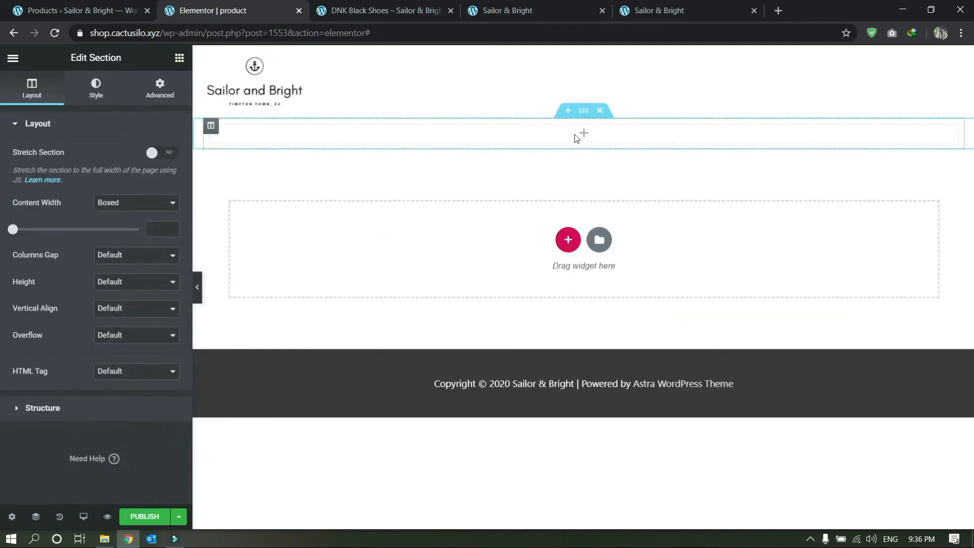
click(99, 87)
click(114, 184)
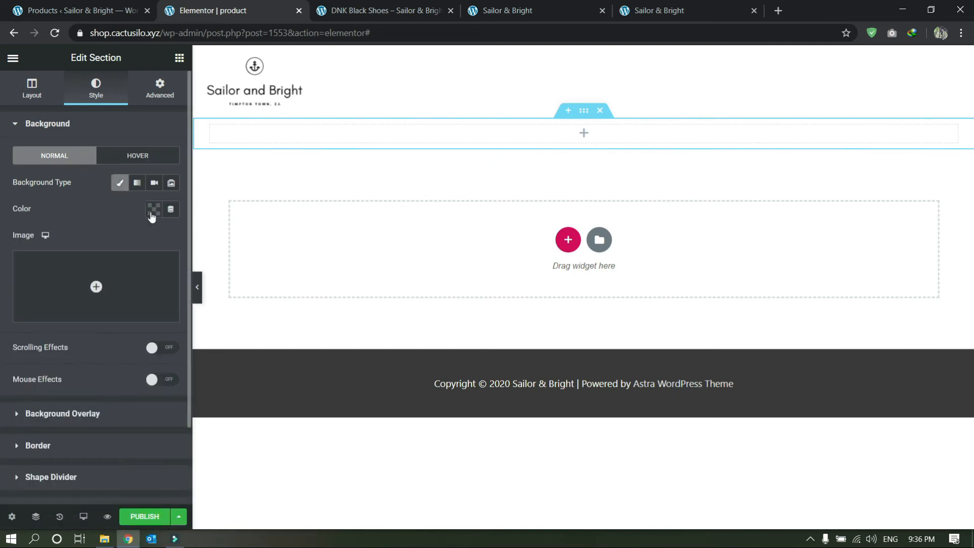
click(108, 291)
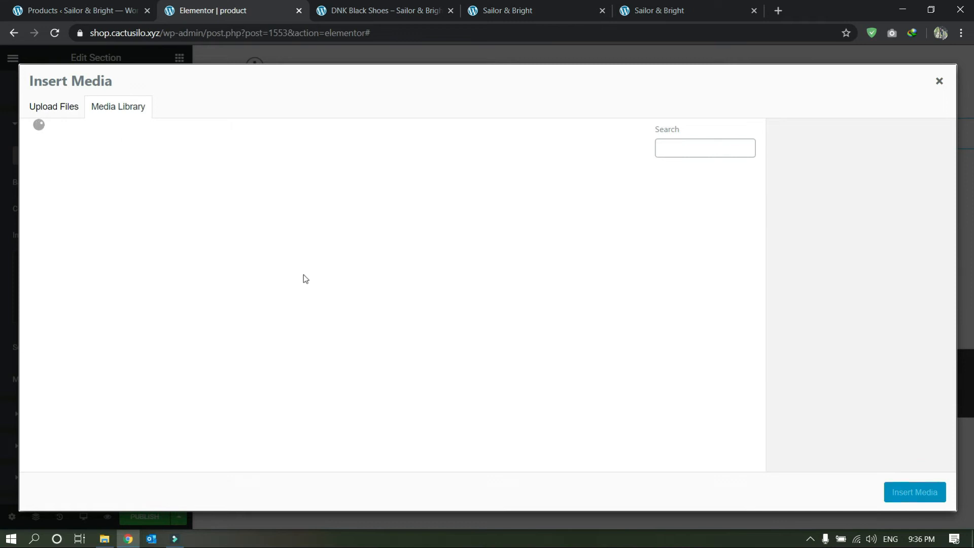
scroll(552, 375, down, 9)
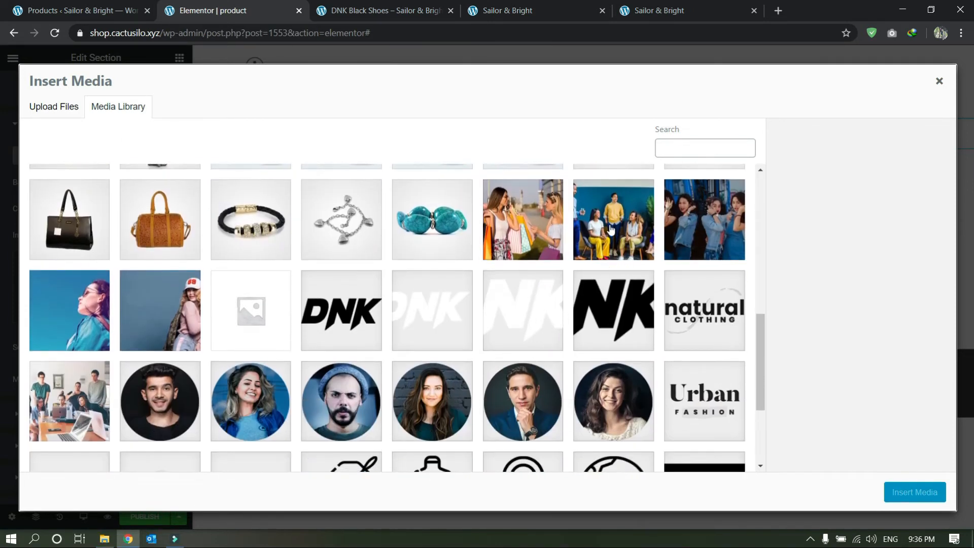
click(612, 230)
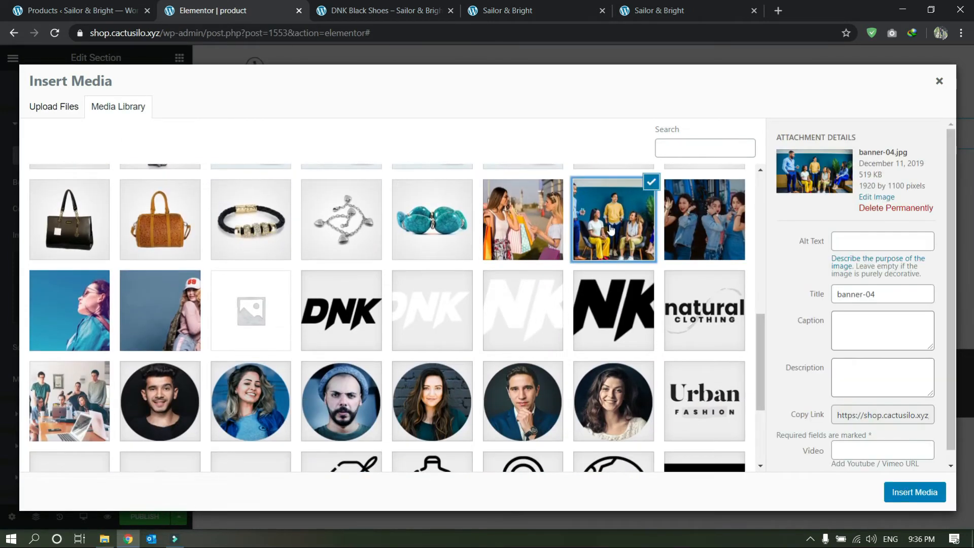
click(911, 501)
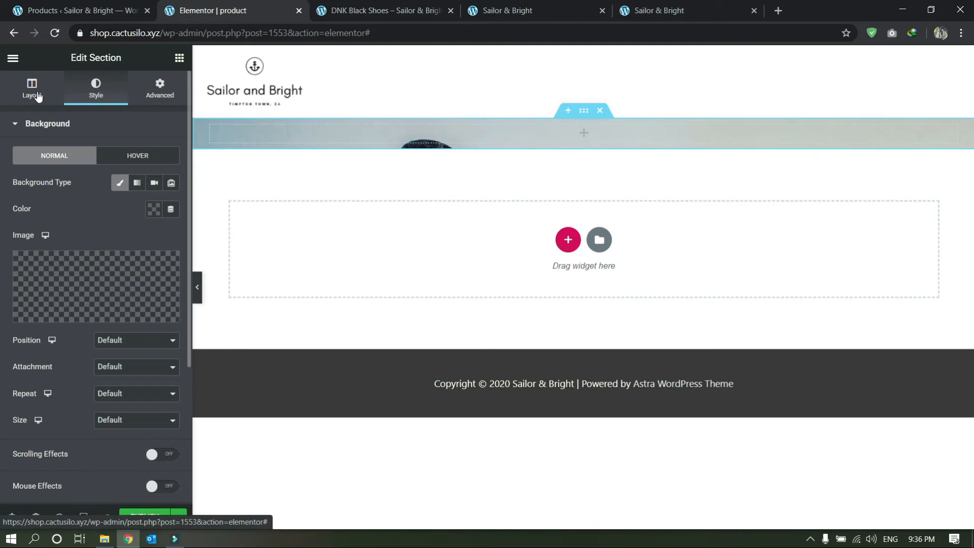
Set the section's background image size to Cover and its repeat to No-repeat
click(38, 97)
click(93, 100)
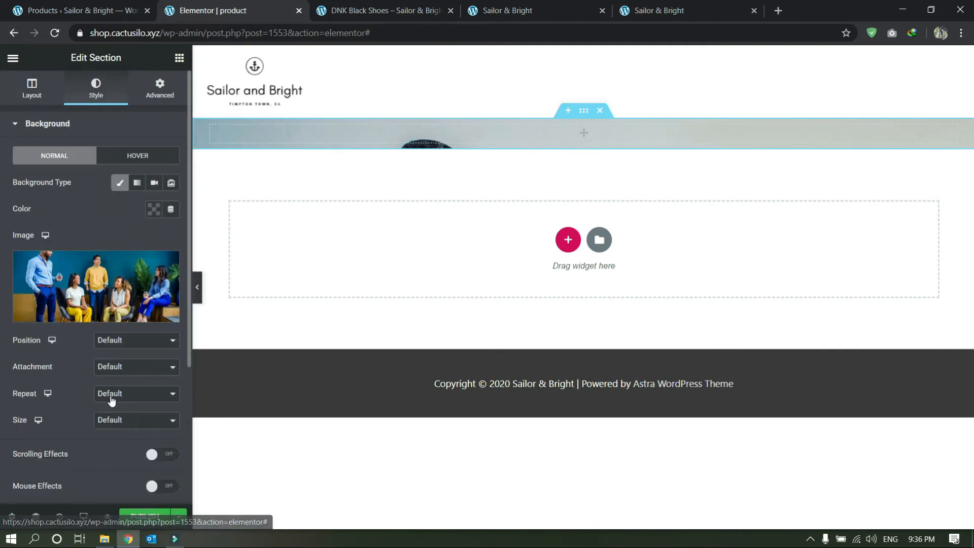
click(119, 420)
click(109, 452)
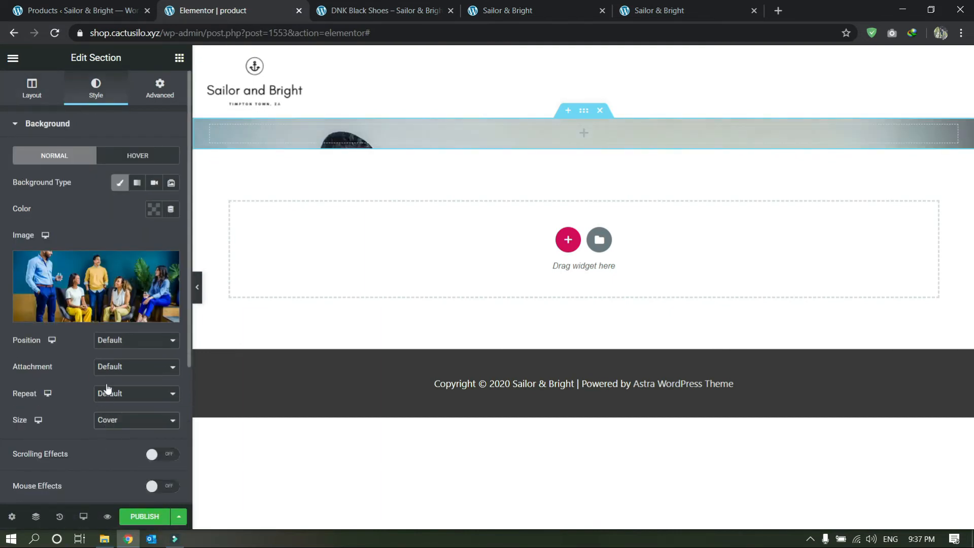
click(108, 394)
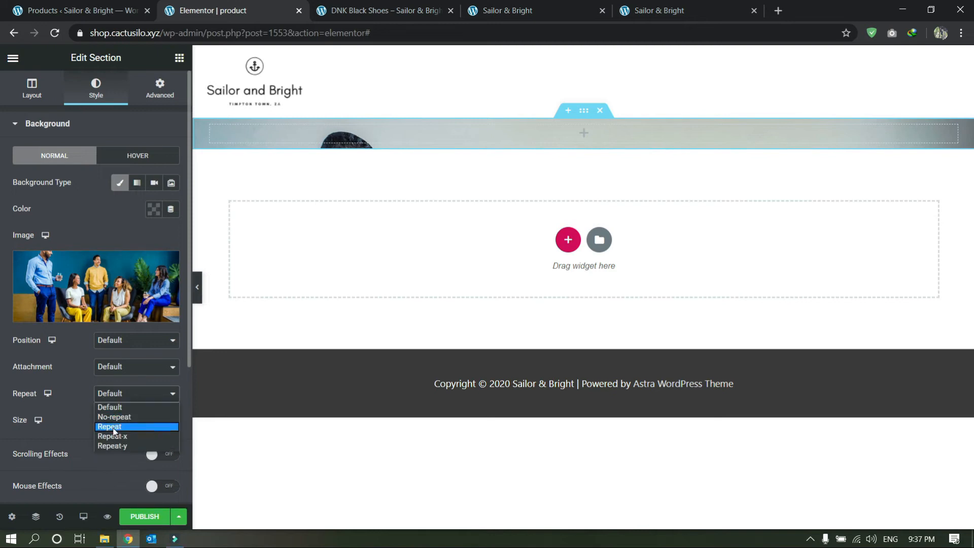
click(113, 416)
Set the banner section's content width to Boxed and its height to Min Height
click(21, 96)
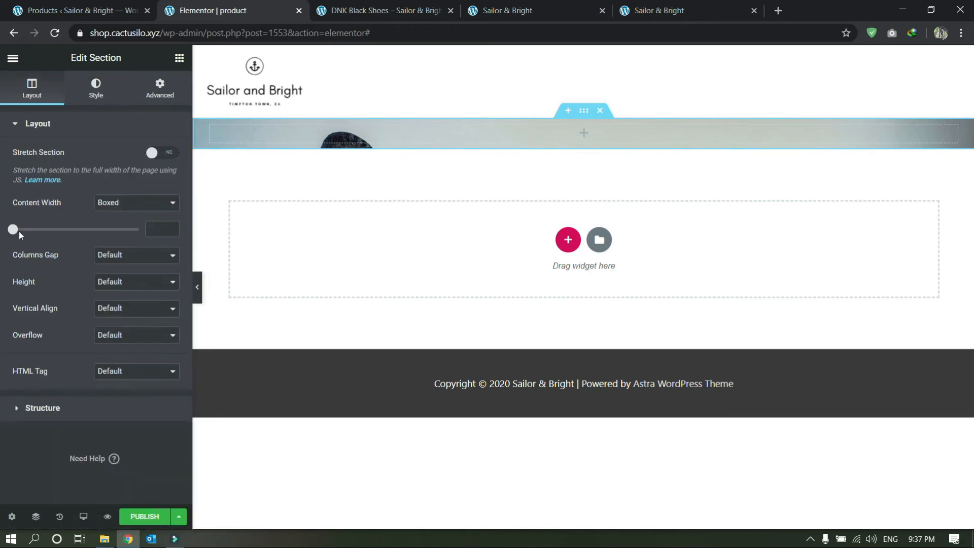
click(108, 208)
click(118, 227)
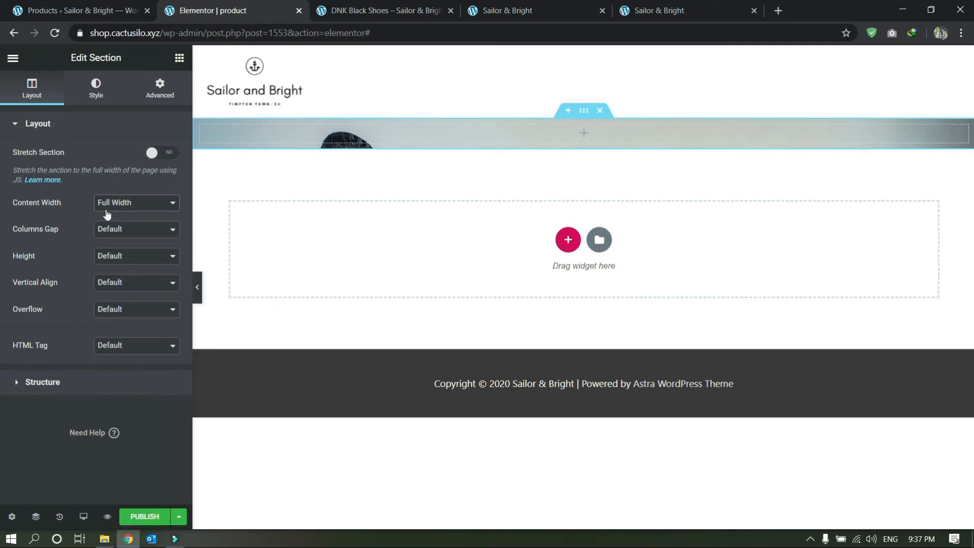
click(107, 206)
click(114, 211)
click(123, 283)
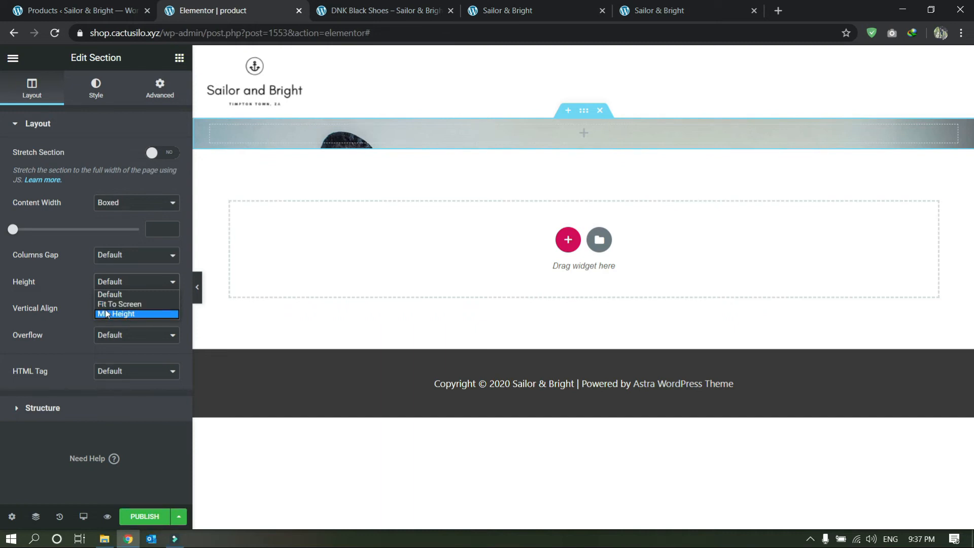
click(106, 313)
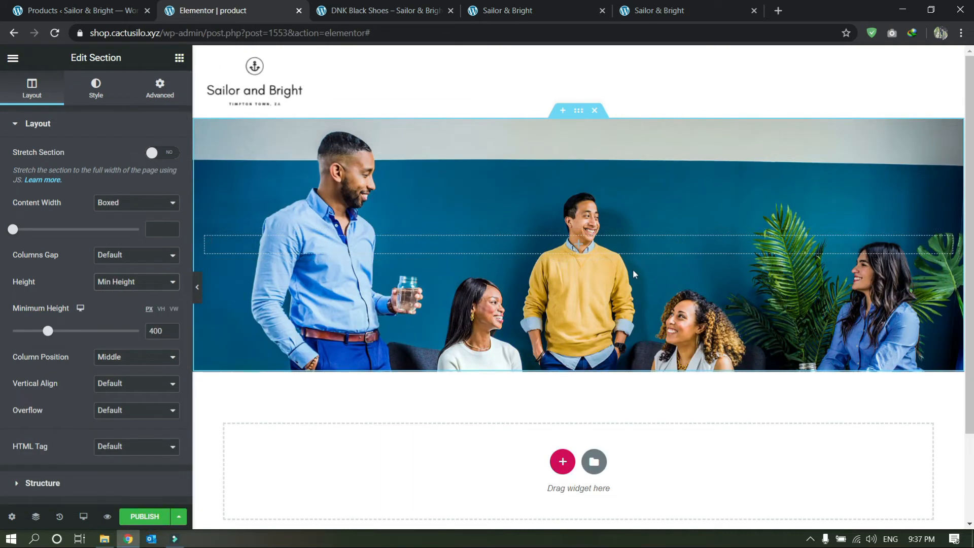
Apply a classic black background overlay to the banner section and preview it without the editing panel
click(91, 95)
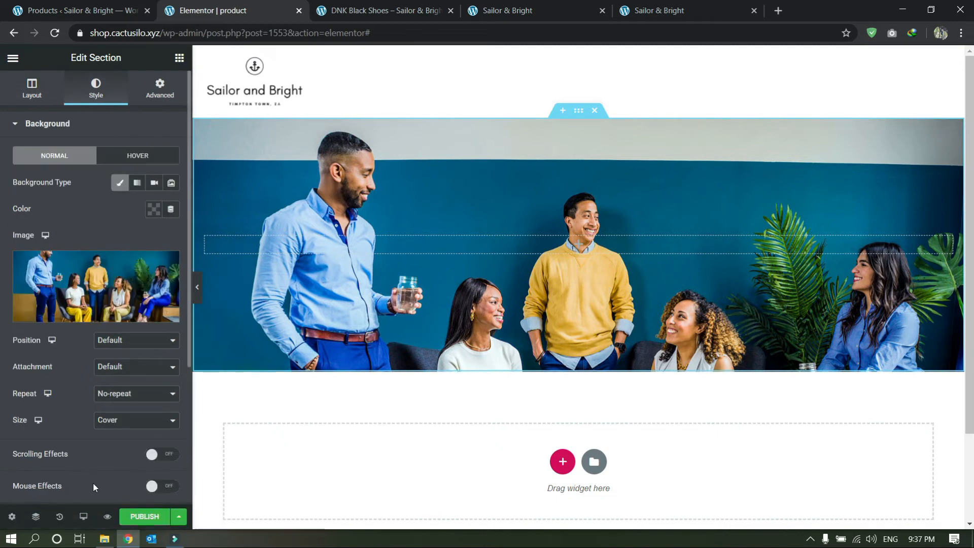
scroll(76, 481, down, 4)
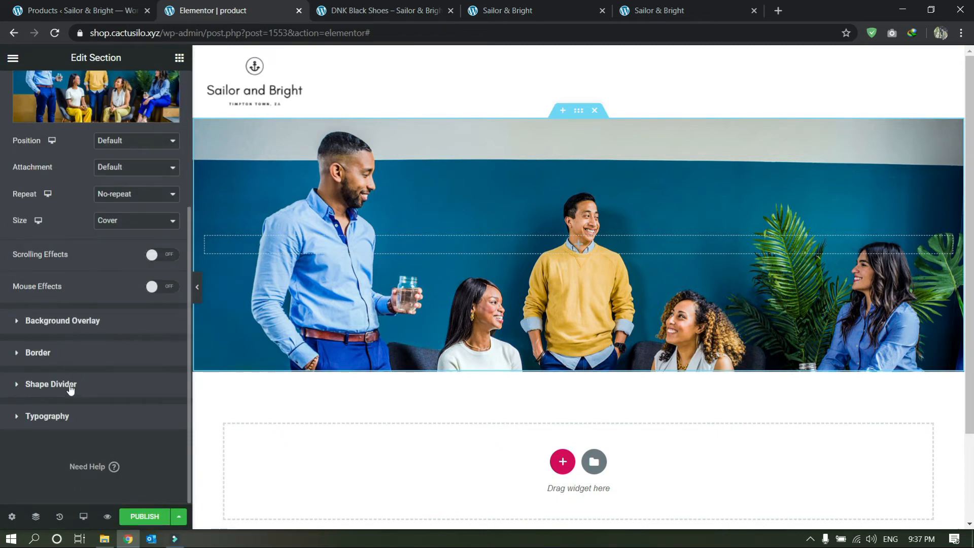
click(60, 320)
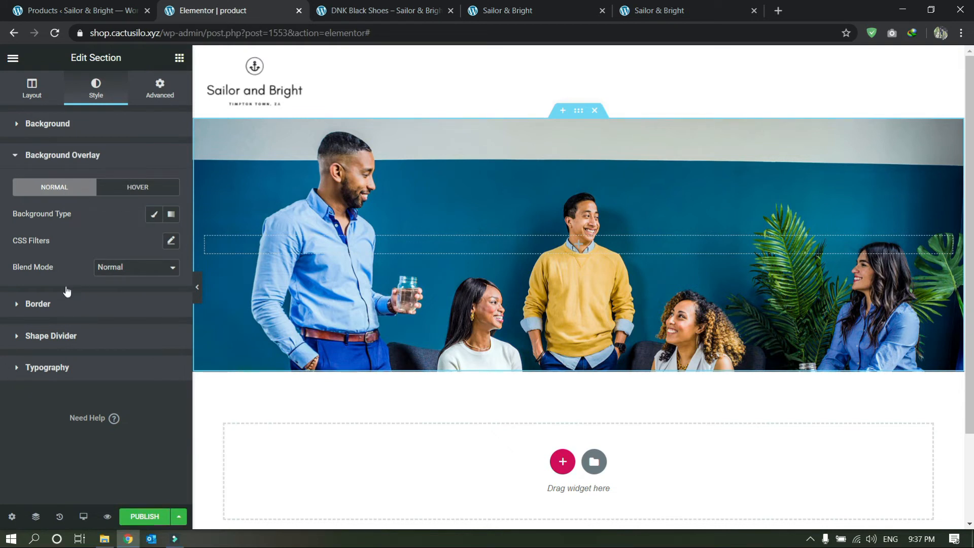
click(153, 214)
click(153, 244)
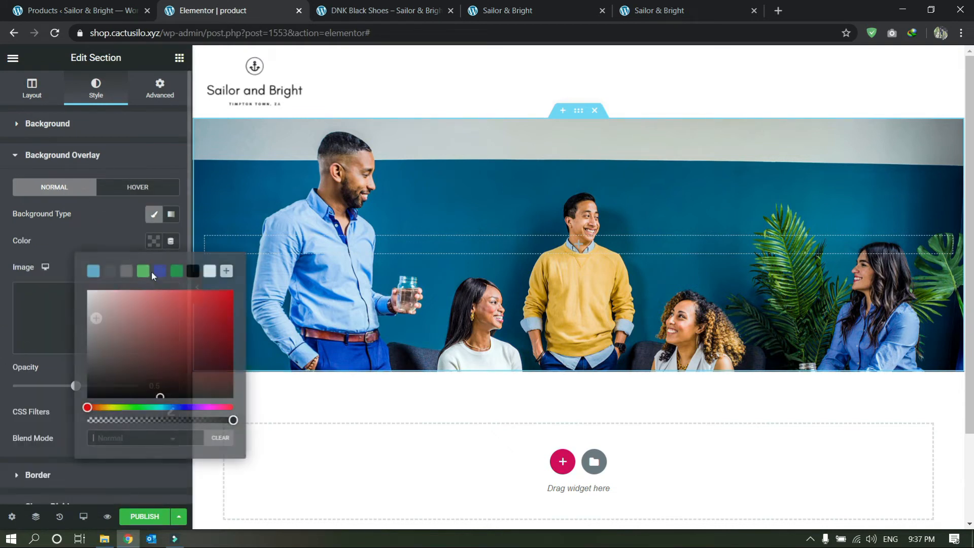
click(191, 271)
click(3, 371)
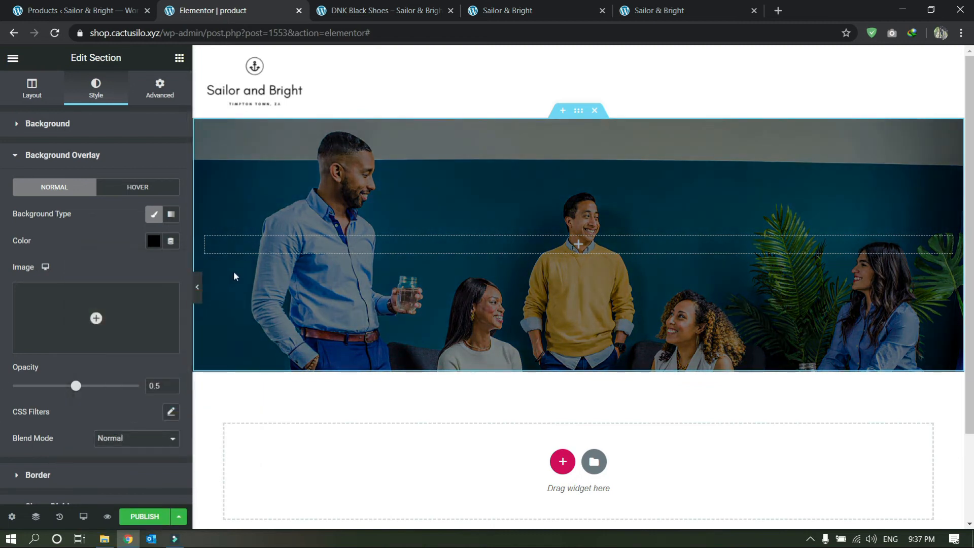
click(197, 286)
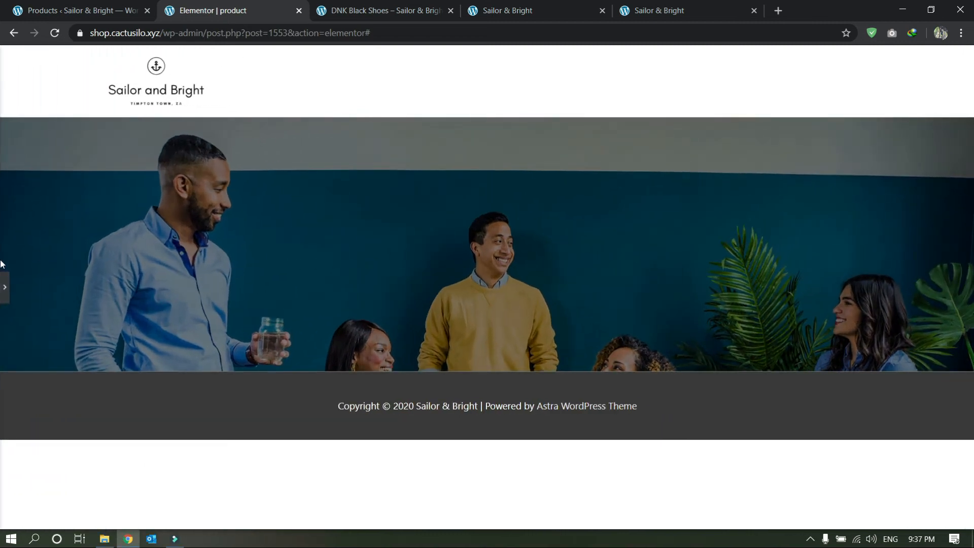
click(4, 292)
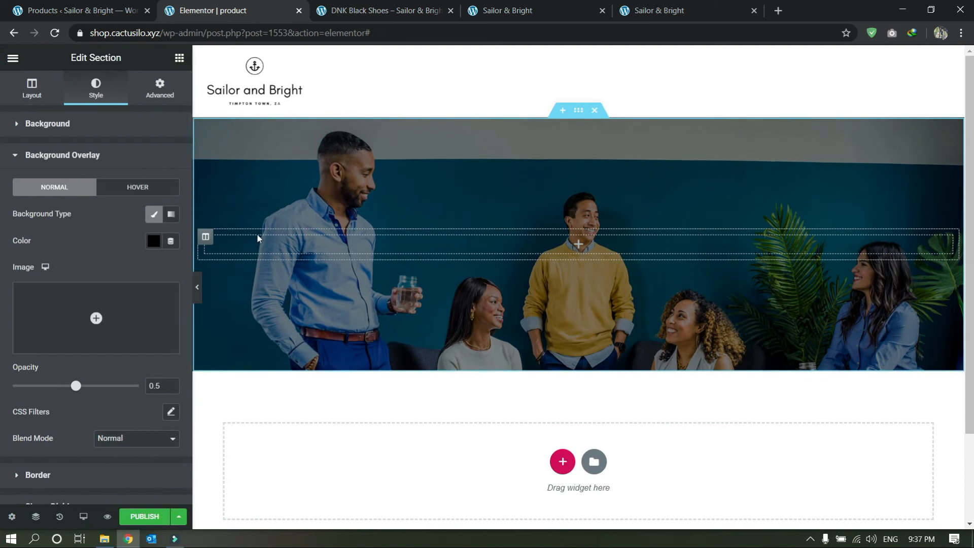
Add a Product Title widget inside the banner section and make its text white
click(577, 244)
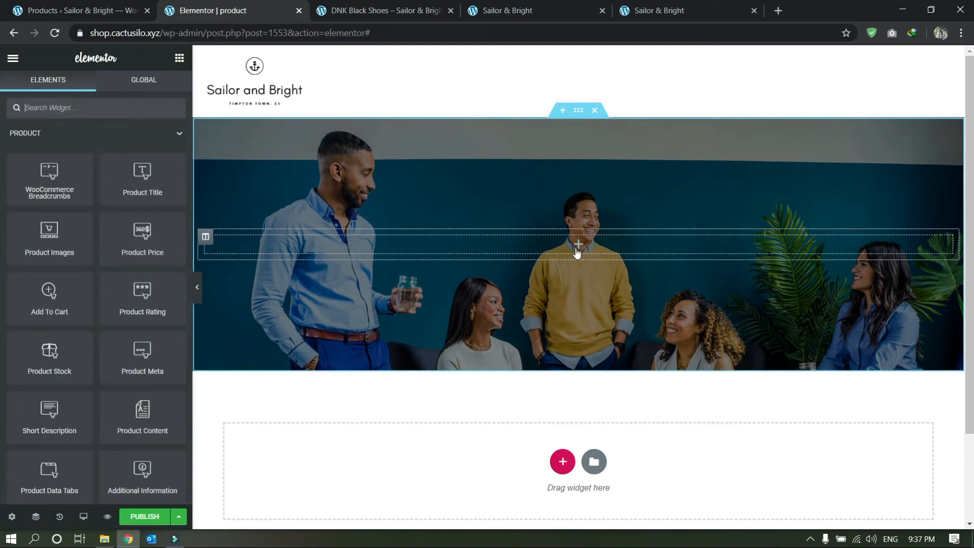
drag(140, 175, 583, 246)
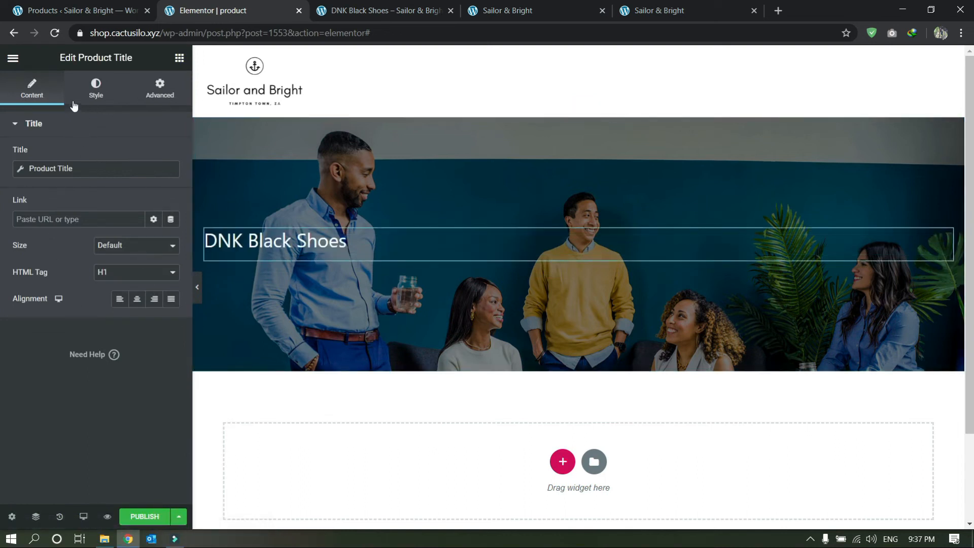
click(95, 91)
click(157, 160)
drag(147, 240, 1, 165)
click(16, 307)
Center the product title in the banner and set its typography to size 60 px and weight 600
click(16, 100)
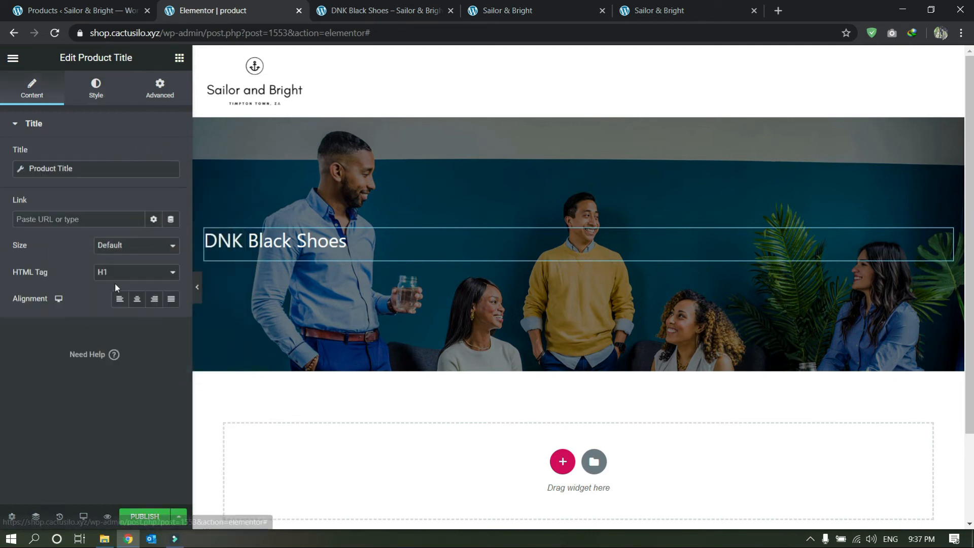
click(137, 299)
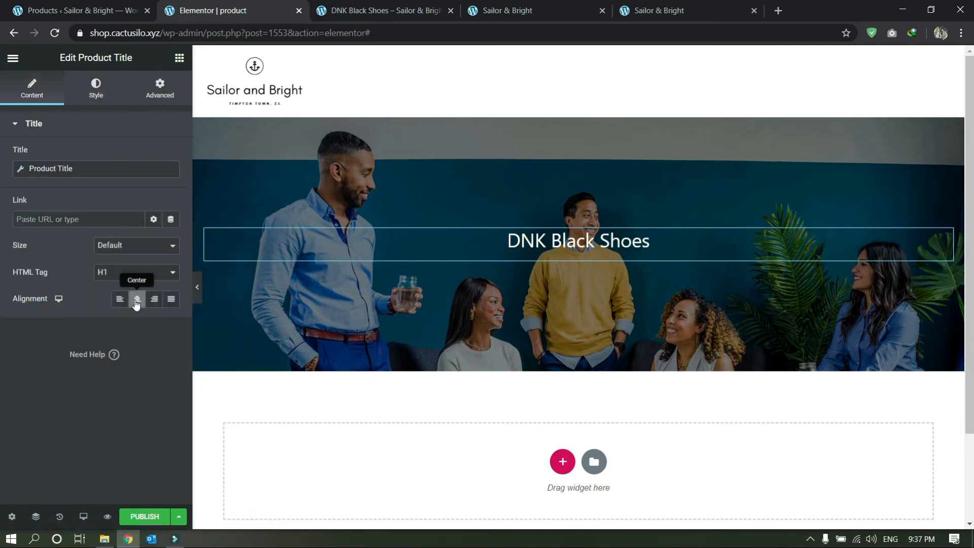
click(96, 94)
click(171, 181)
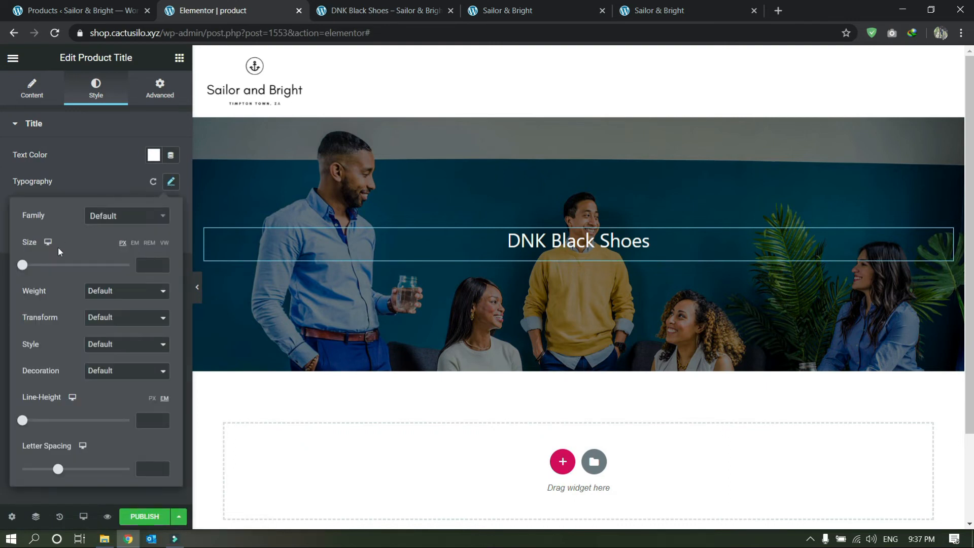
drag(30, 266, 55, 267)
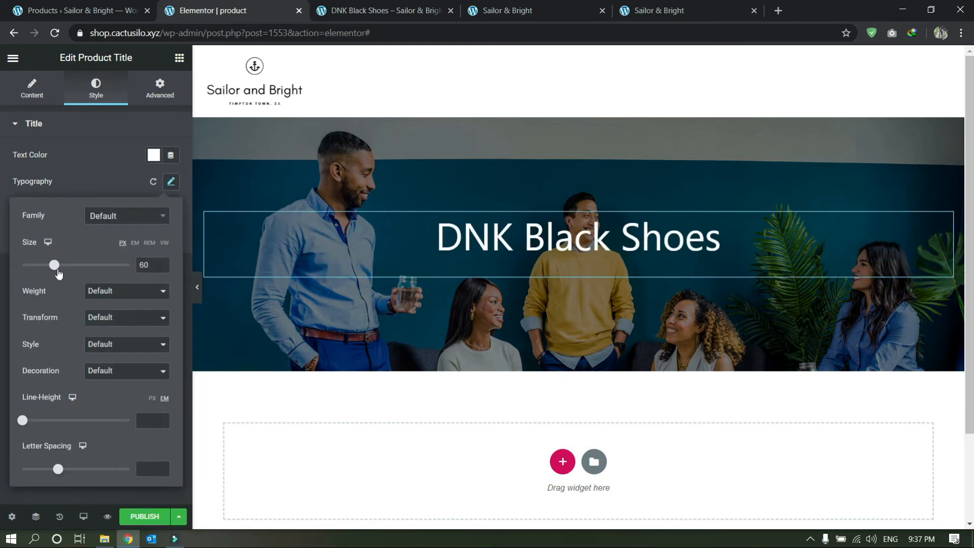
click(109, 292)
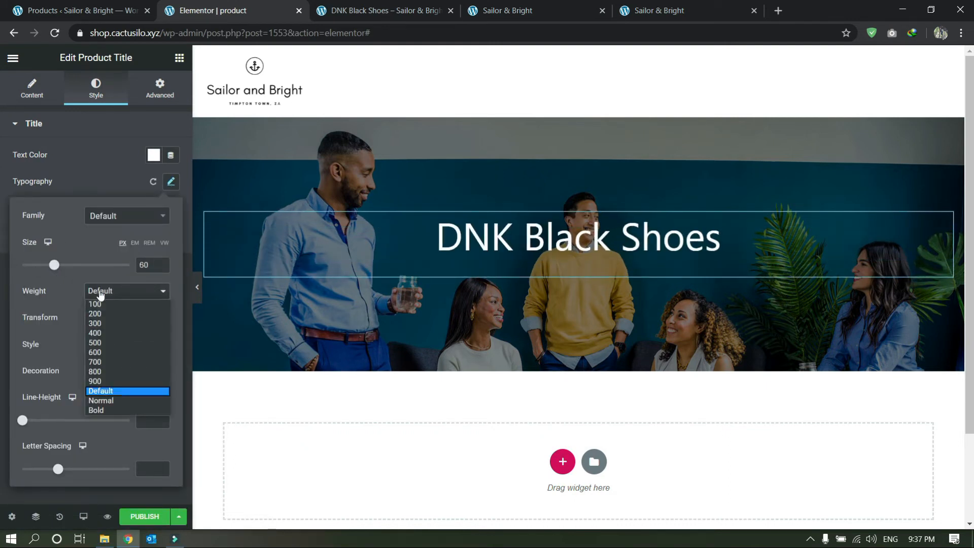
click(106, 351)
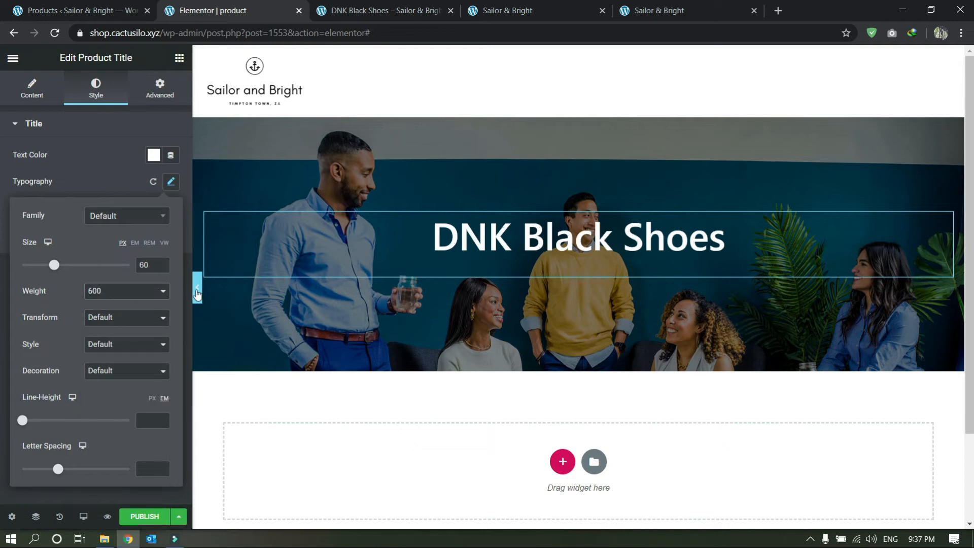
click(197, 292)
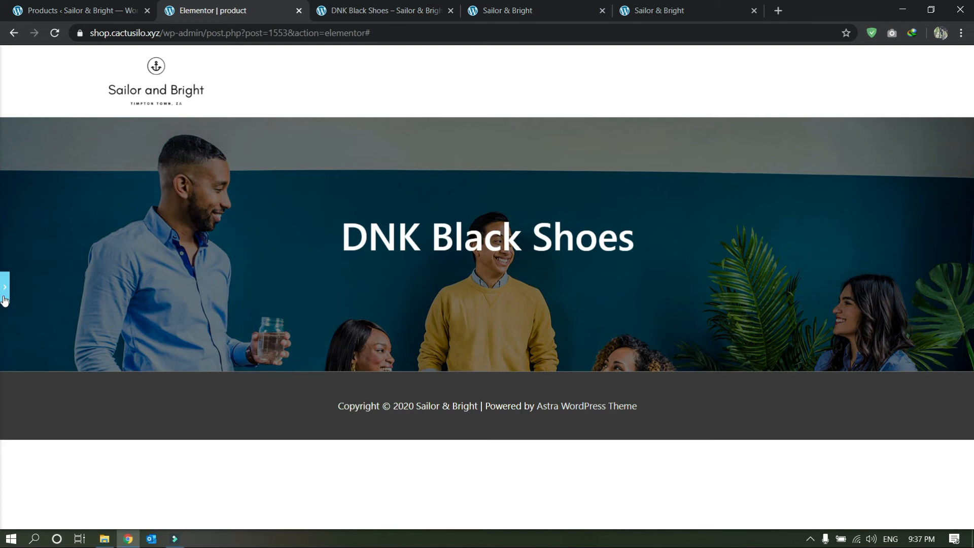
click(4, 299)
Add a new section with two equal columns below the banner
scroll(327, 300, down, 2)
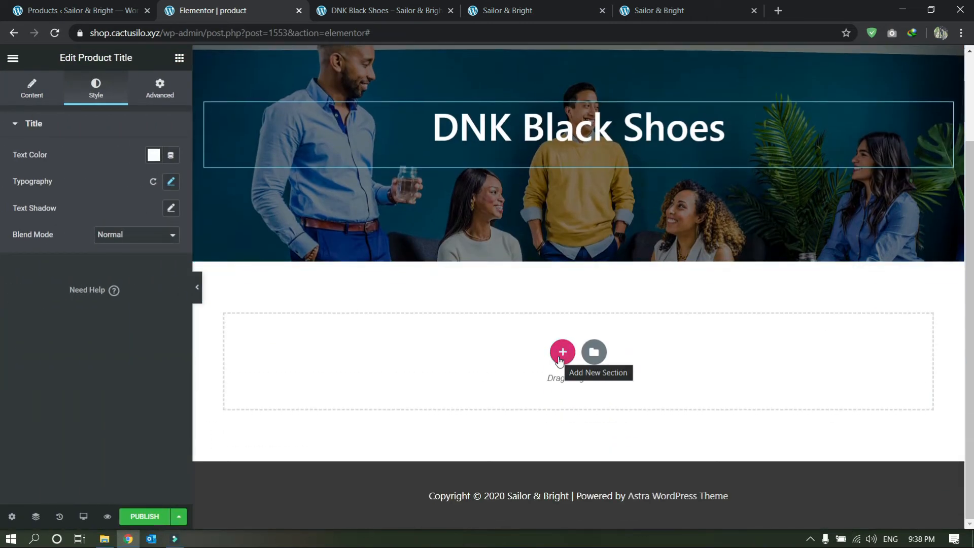
click(561, 354)
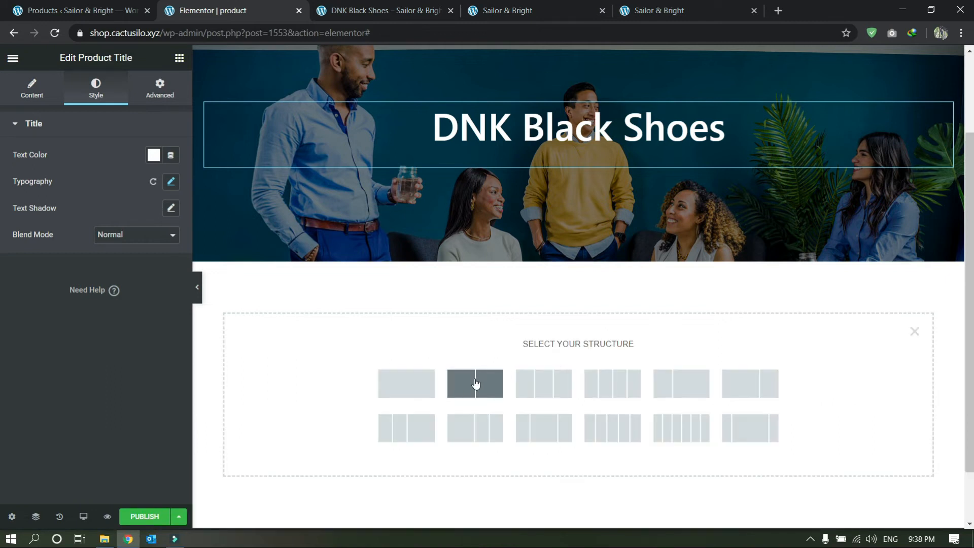
click(475, 384)
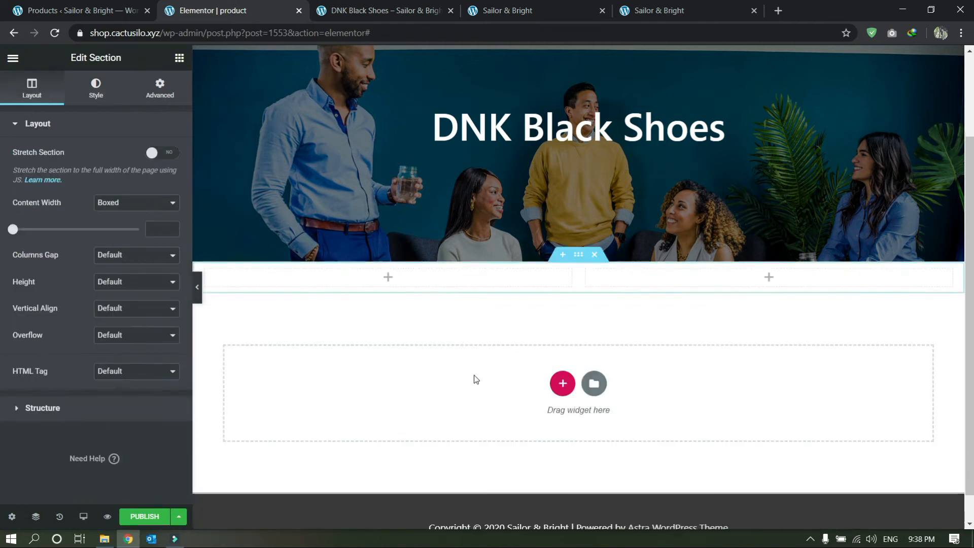
Add a Product Images widget to the new section's first column and preview it without the editing panel
click(387, 279)
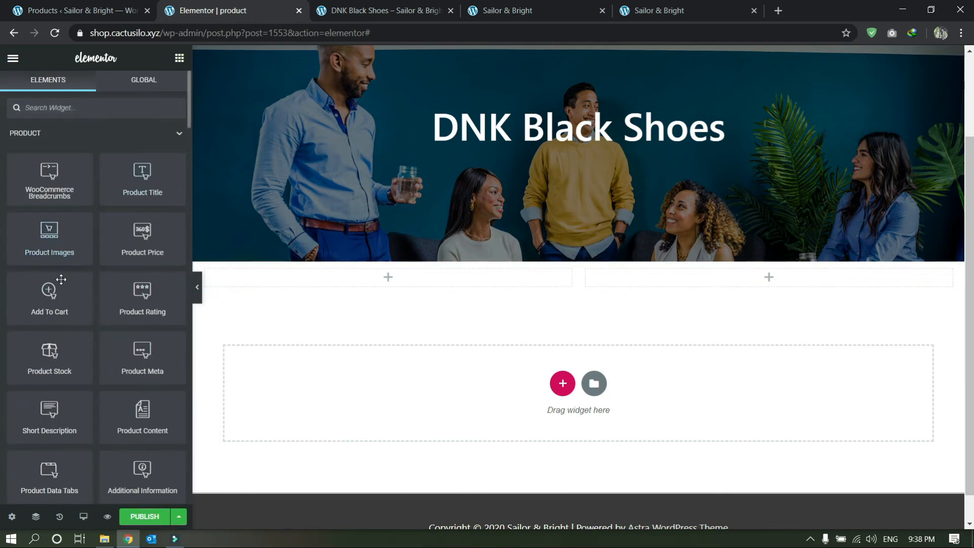
drag(49, 251, 364, 274)
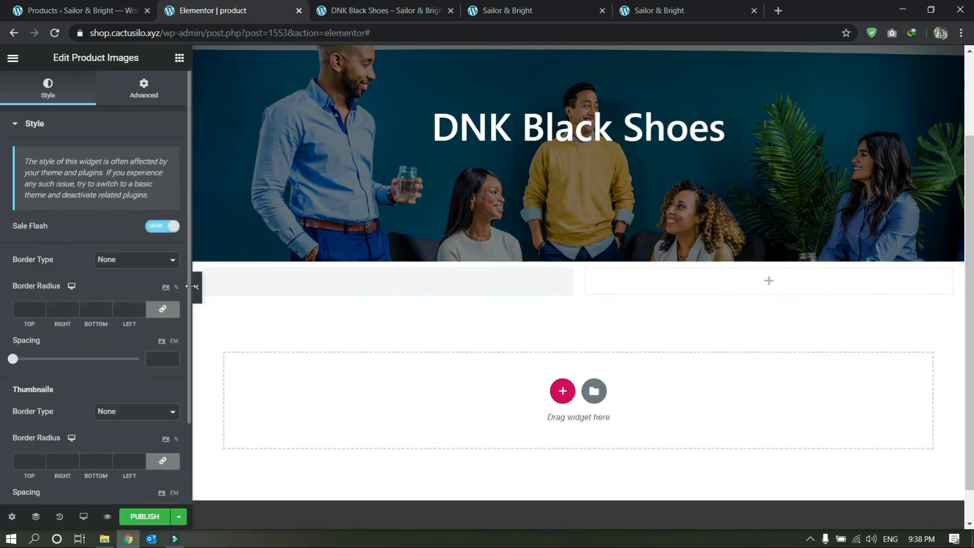
click(197, 293)
scroll(245, 339, down, 5)
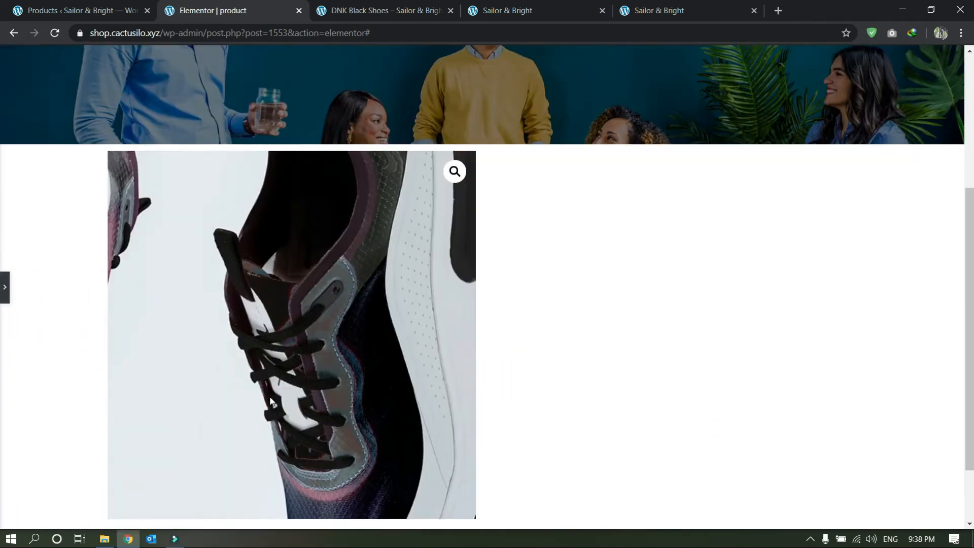
scroll(574, 216, up, 5)
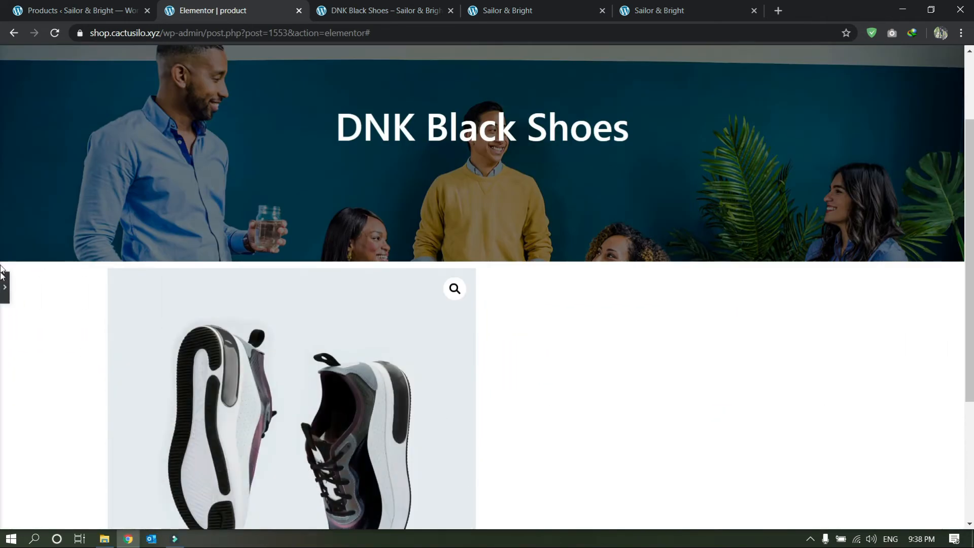
click(5, 287)
scroll(839, 336, down, 3)
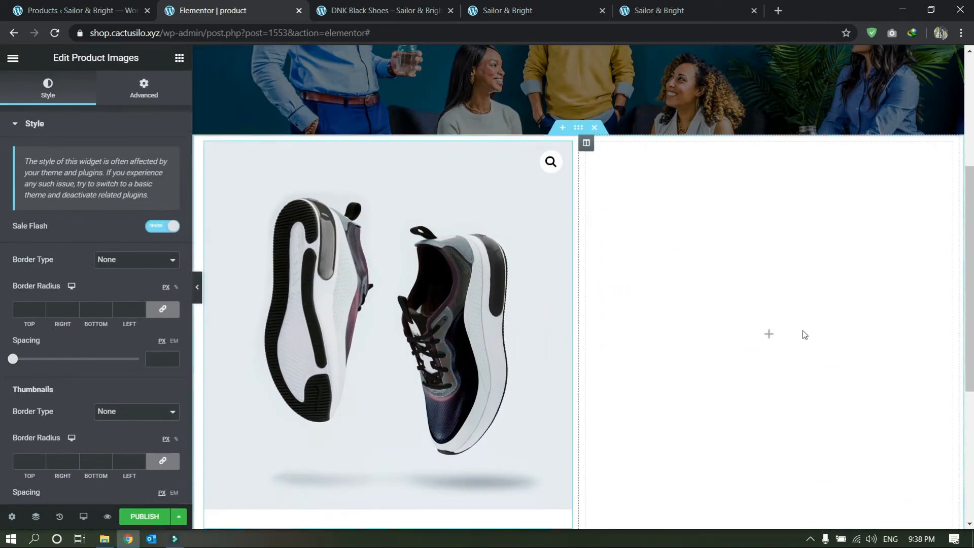
Add a Product Title widget to the second column, with black text and center alignment
click(770, 337)
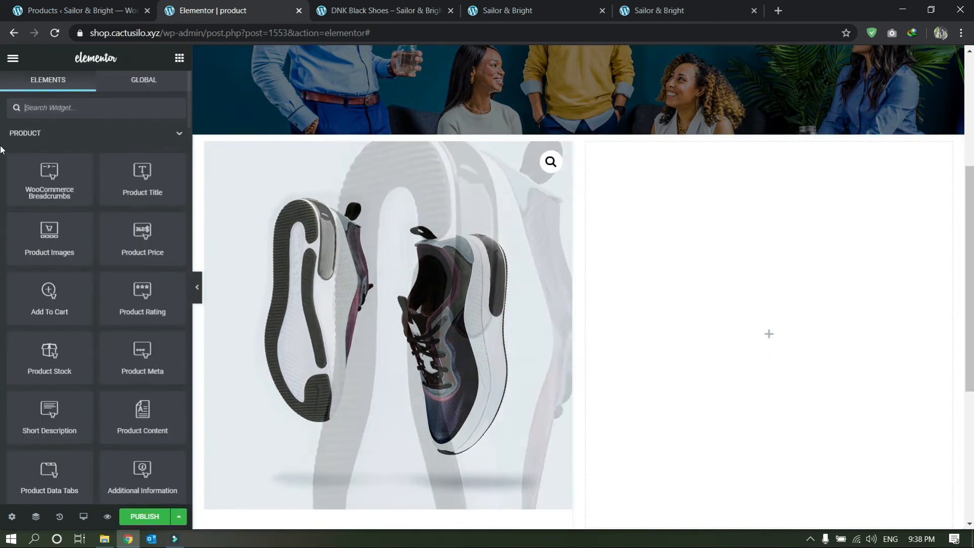
drag(138, 187, 786, 332)
click(95, 89)
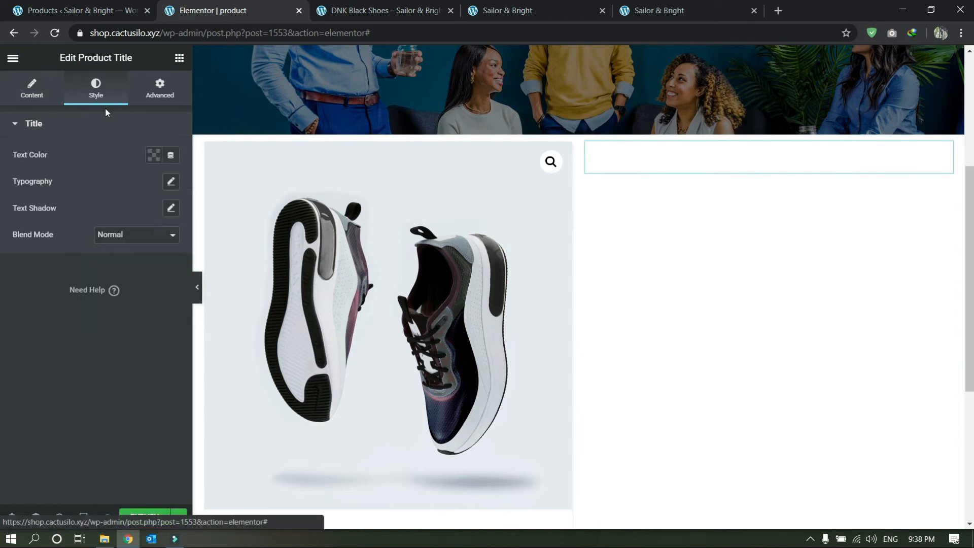
click(154, 155)
click(1, 366)
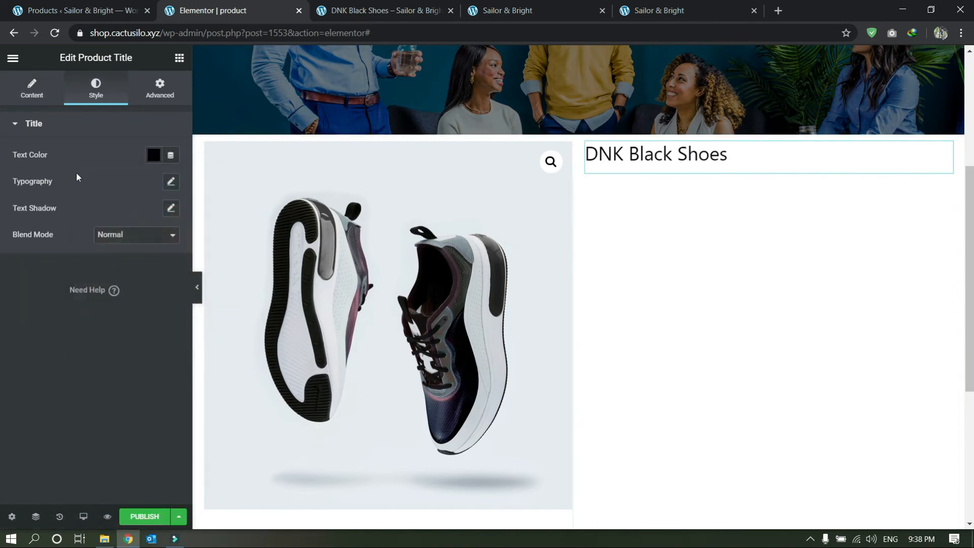
click(32, 91)
click(137, 299)
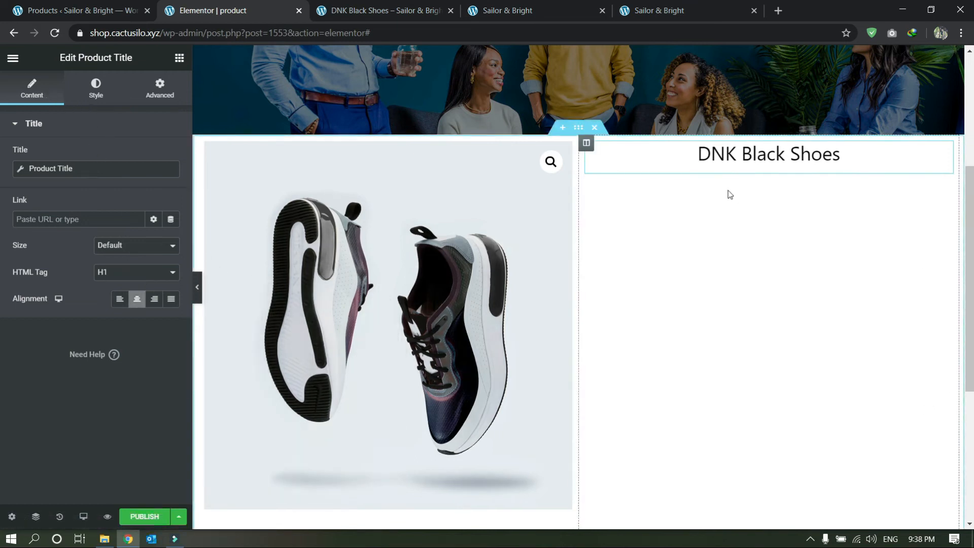
Add a center-aligned Product Rating widget below the product title in the second column
click(11, 58)
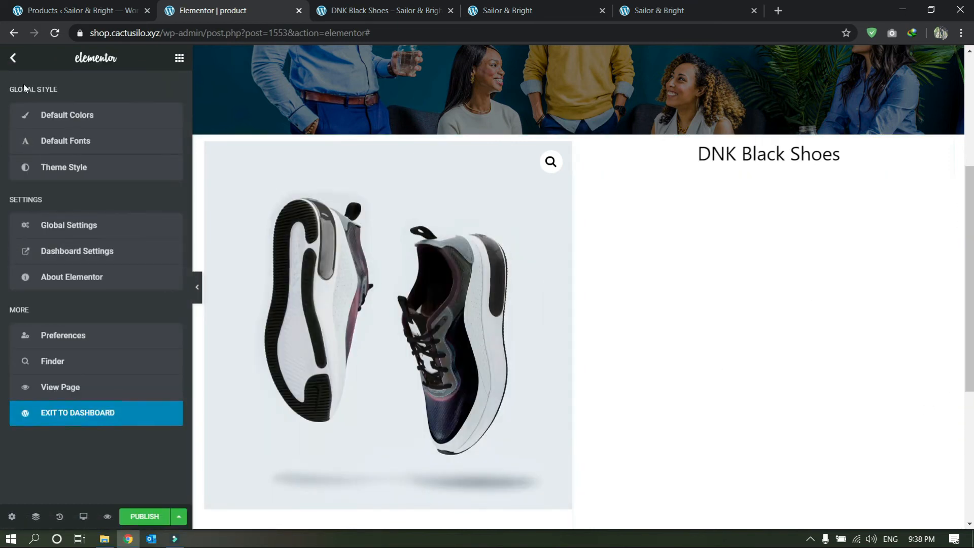
click(9, 66)
drag(142, 311, 754, 175)
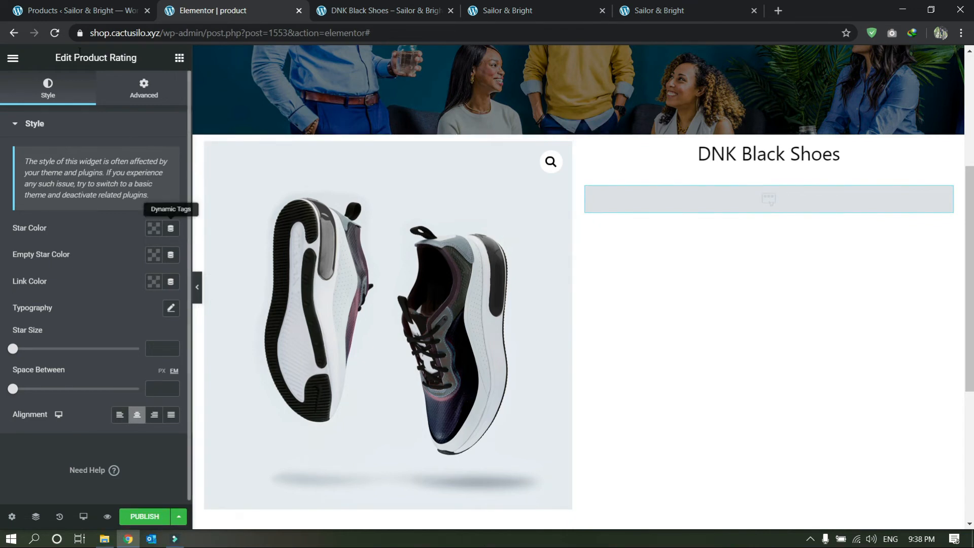
Add a Short Description widget below the product rating and set its text color to black (#000000)
click(4, 62)
click(11, 59)
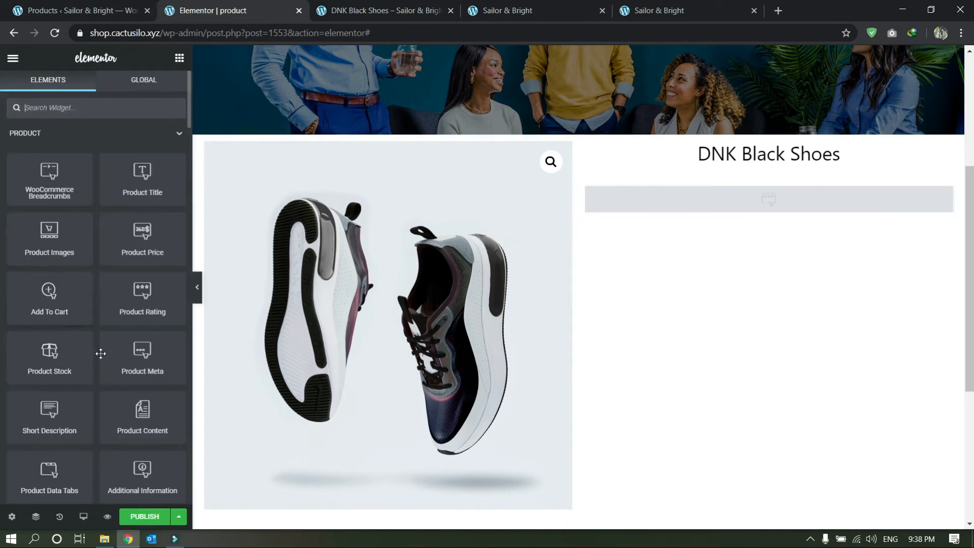
drag(74, 431, 762, 209)
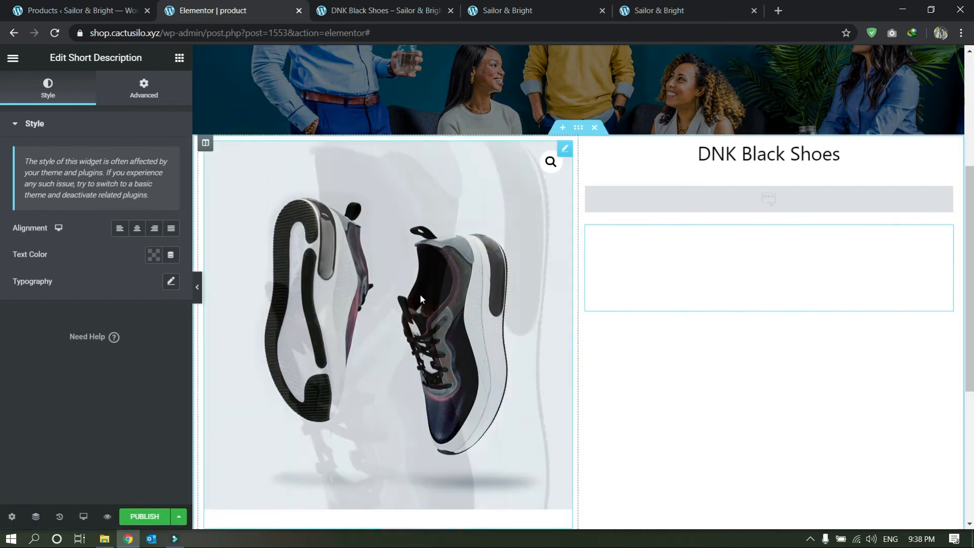
click(154, 255)
drag(212, 310, 23, 449)
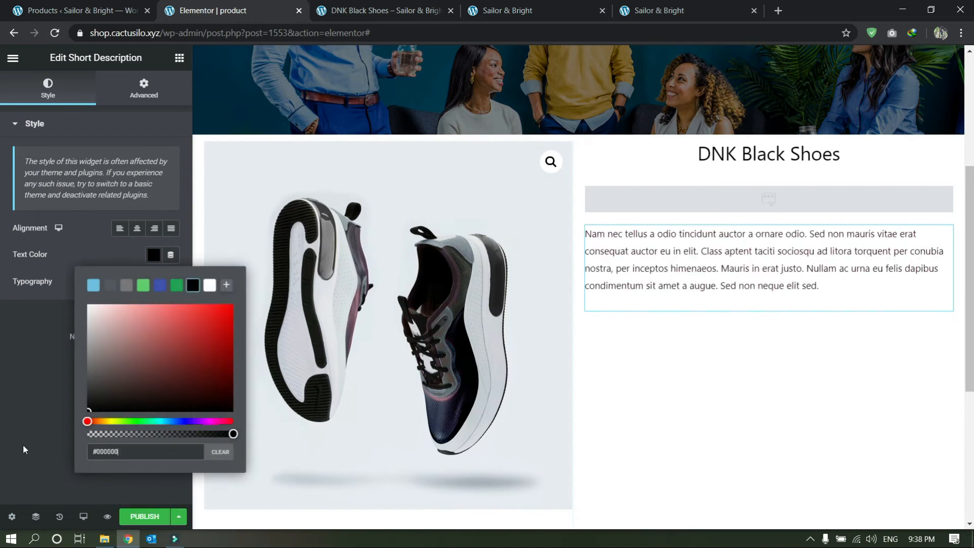
click(2, 411)
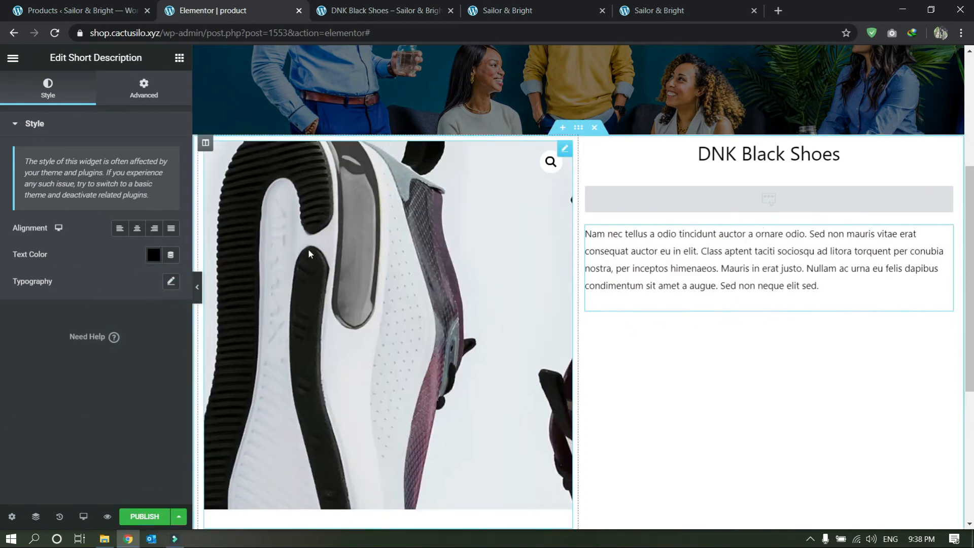
Add a Product Meta widget between the product title and rating, and set its text and link colors to black (#000000)
click(13, 59)
click(13, 60)
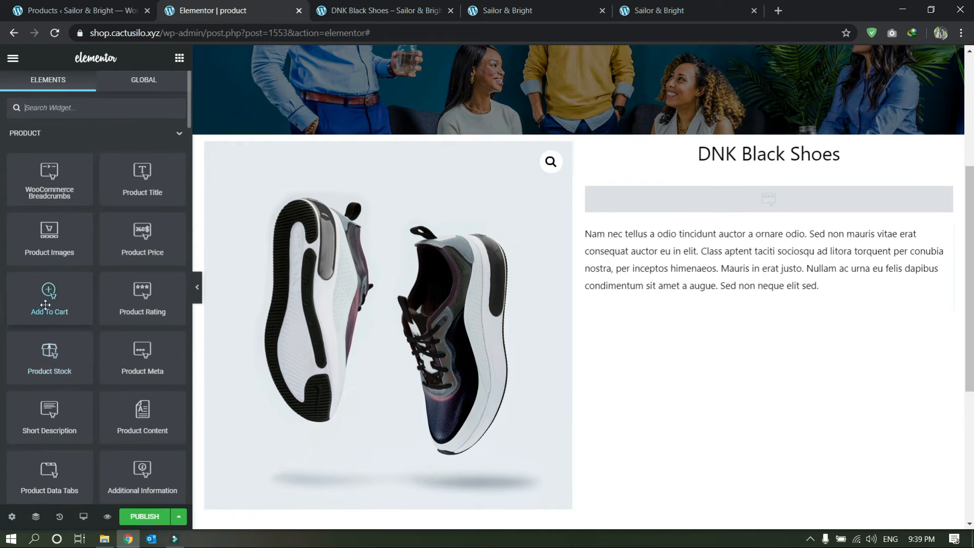
mouse_move(46, 304)
mouse_down()
mouse_move(662, 299)
mouse_move(30, 308)
mouse_up()
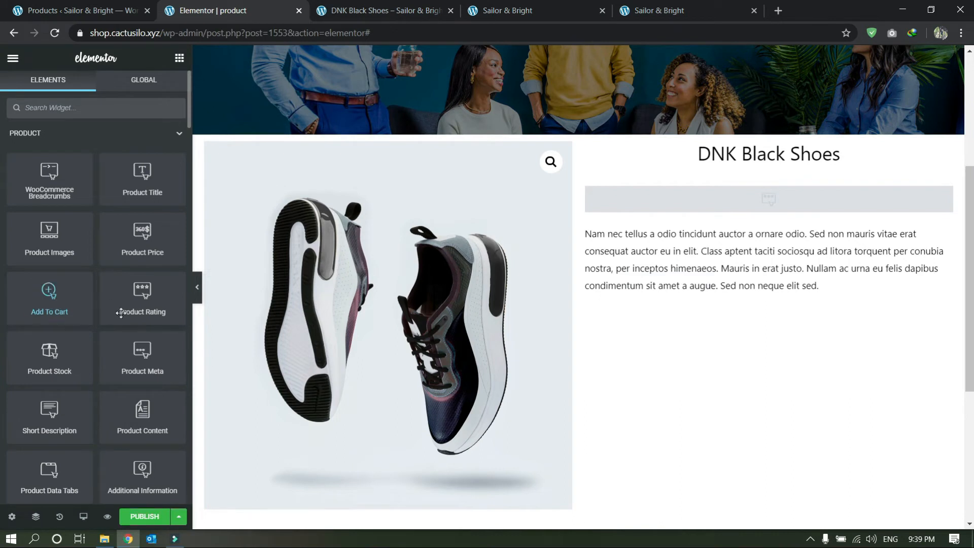
drag(278, 361, 744, 194)
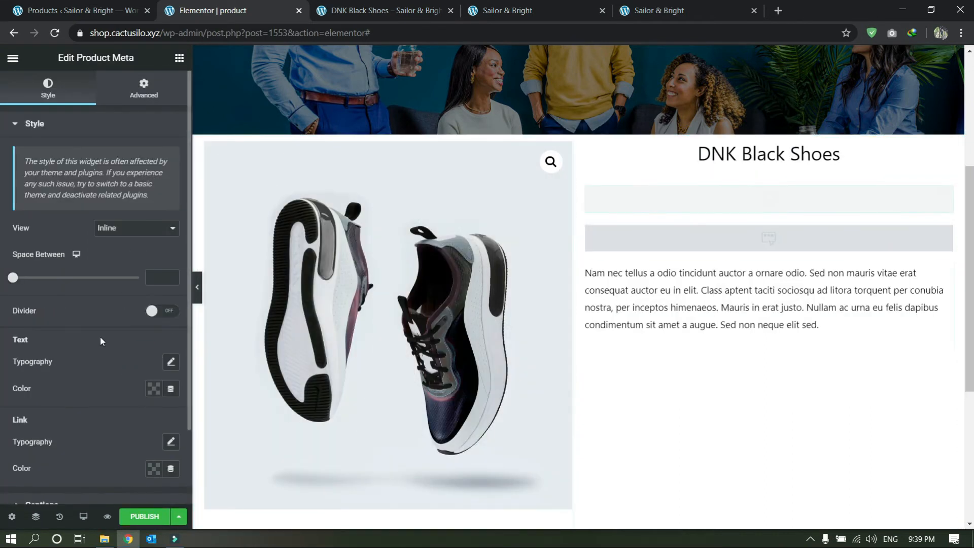
click(152, 390)
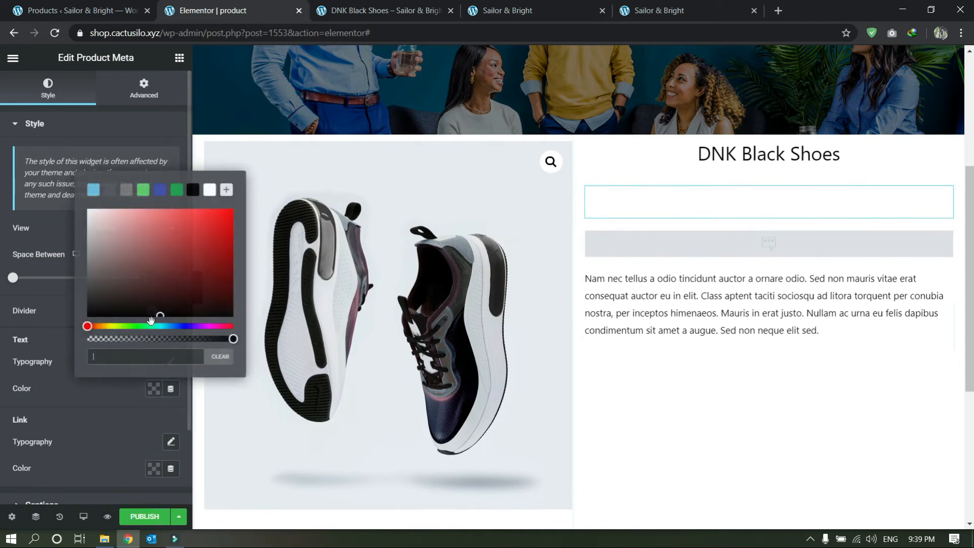
click(156, 471)
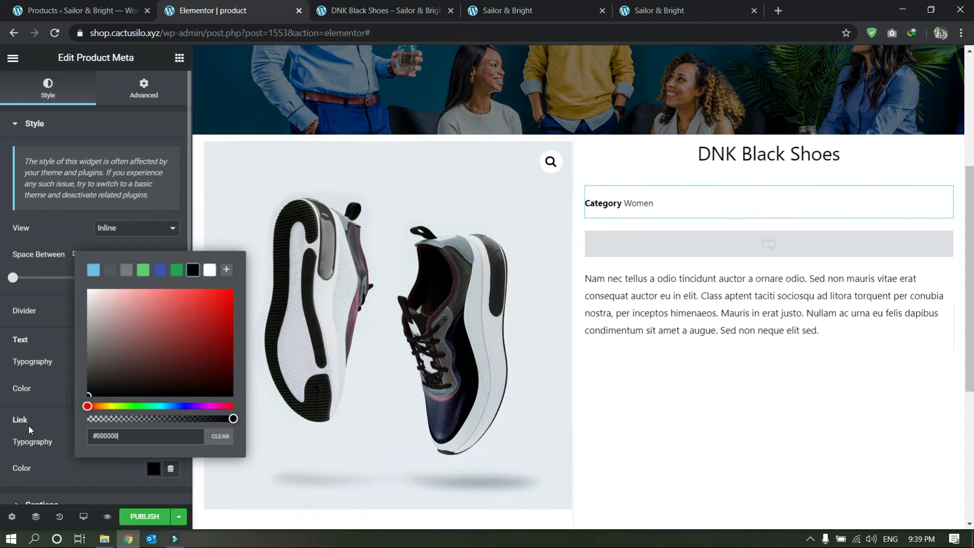
click(11, 400)
scroll(100, 365, down, 2)
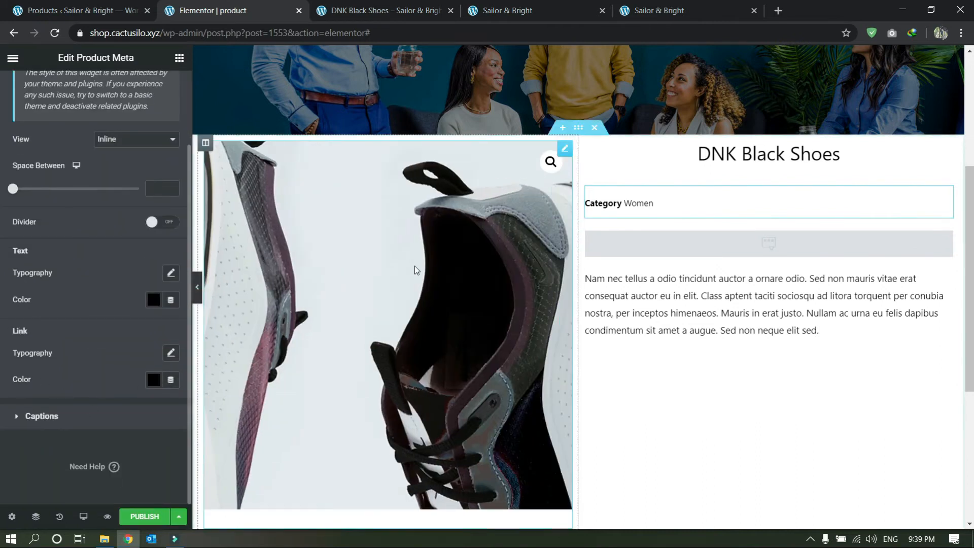
Preview the page without the editing panel and try the Stacked view for the product meta
click(198, 287)
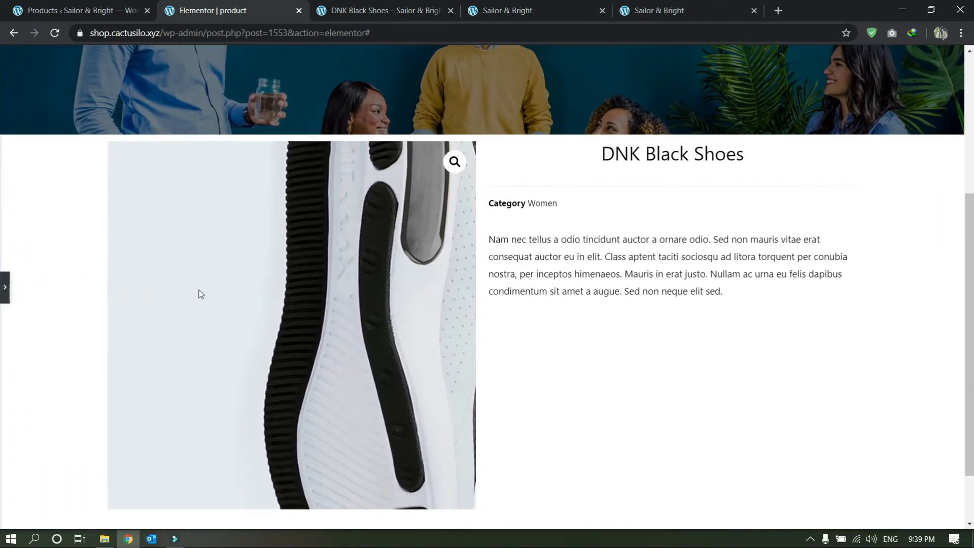
click(4, 298)
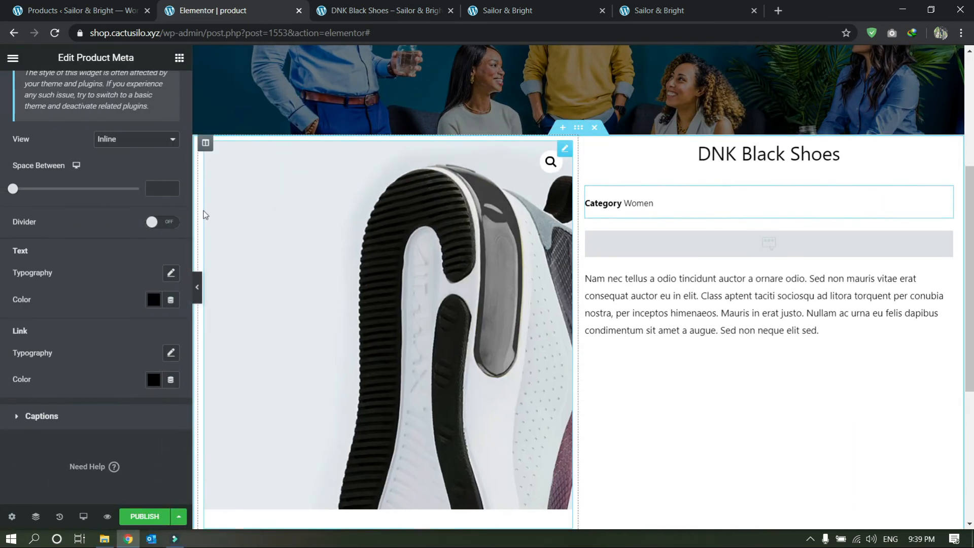
scroll(123, 237, up, 2)
click(122, 231)
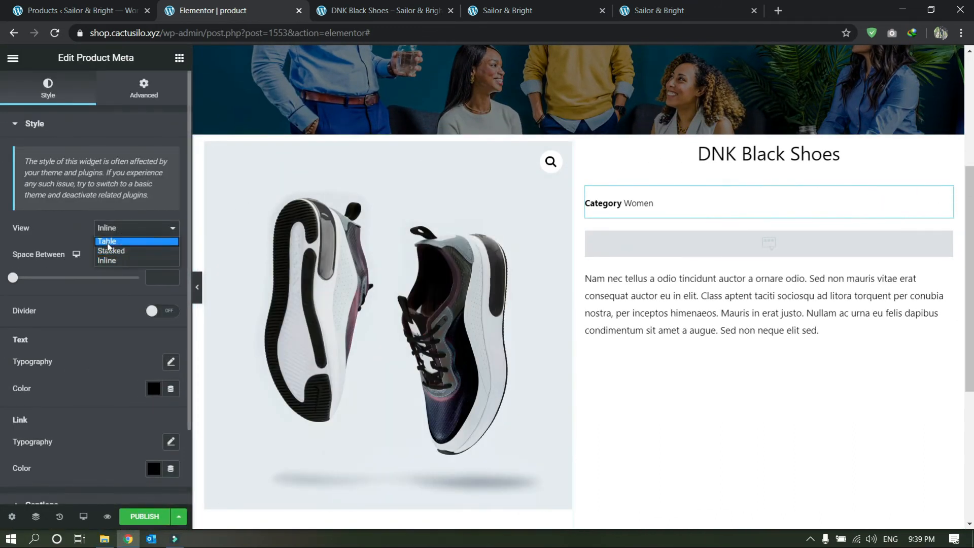
click(105, 251)
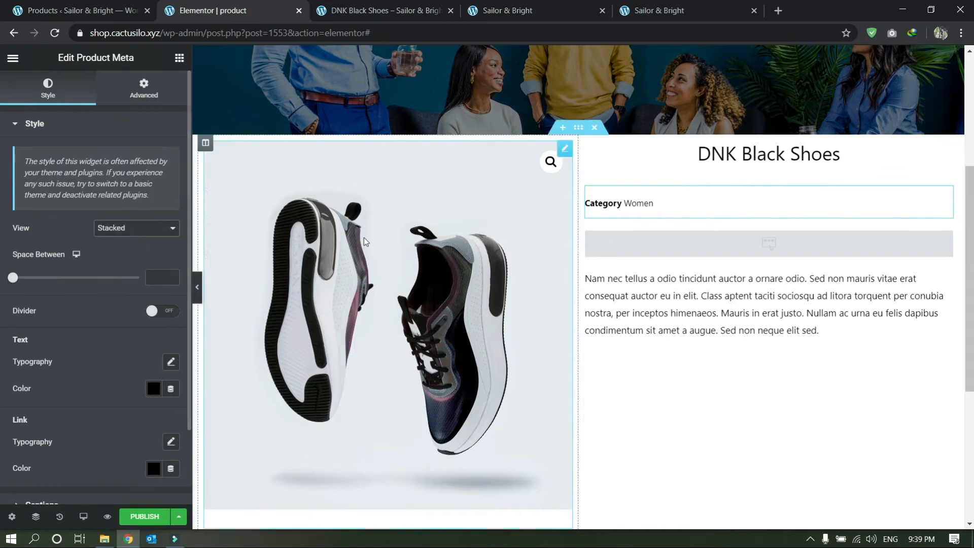
Set the product meta view to Table and preview the page
click(128, 228)
click(111, 244)
click(197, 287)
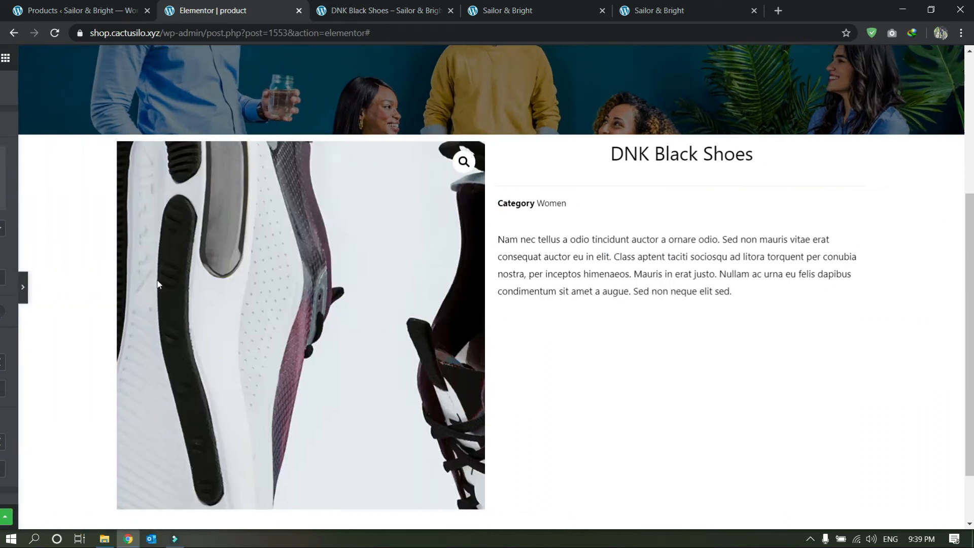
click(4, 289)
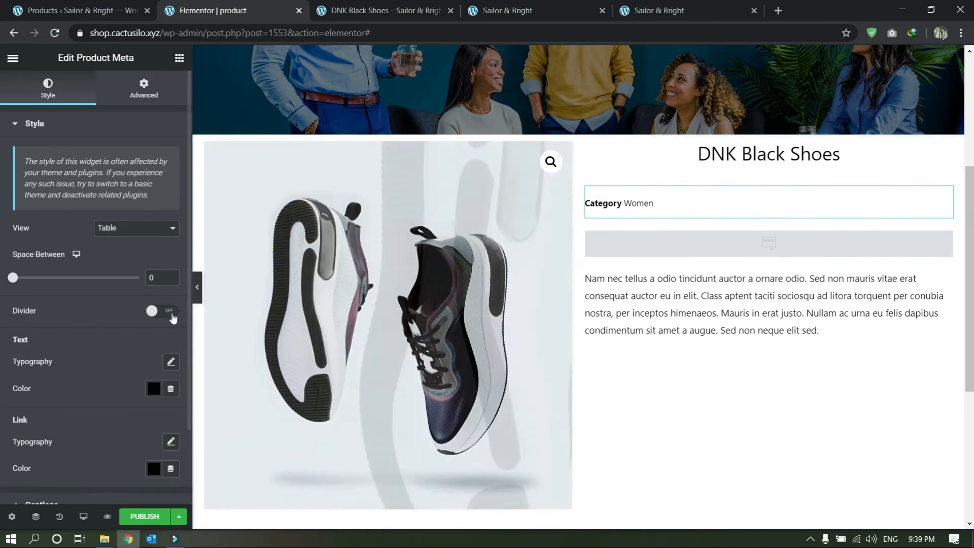
Enable the divider on the product meta and preview the page
click(164, 313)
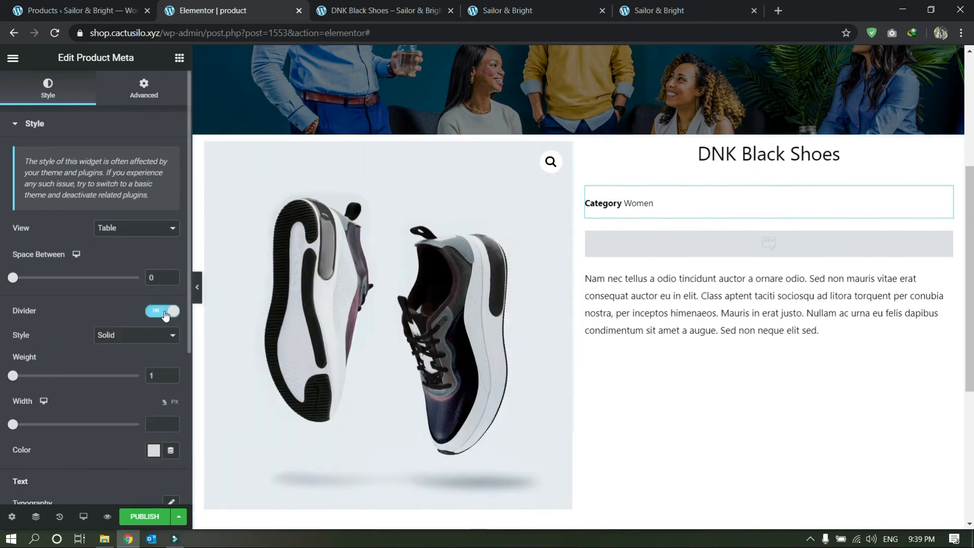
click(199, 288)
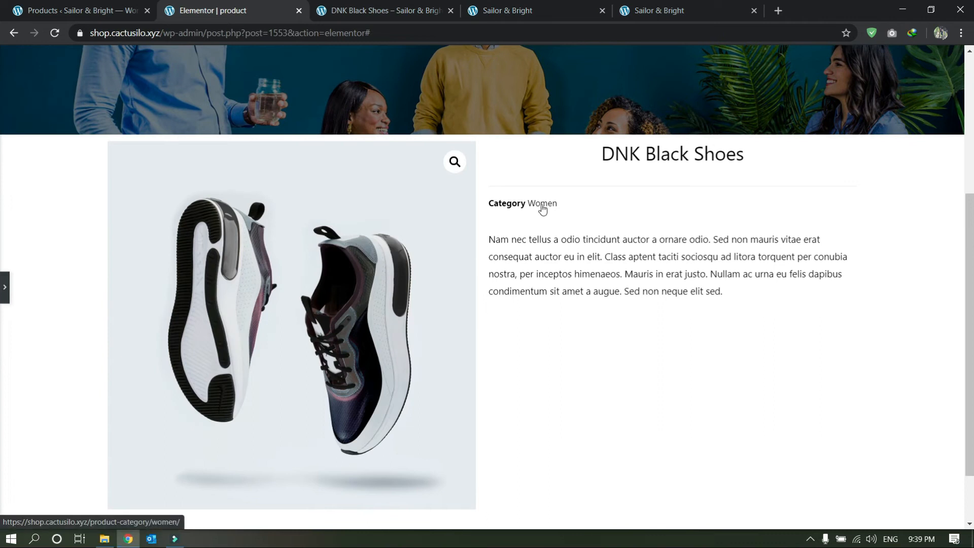
click(569, 245)
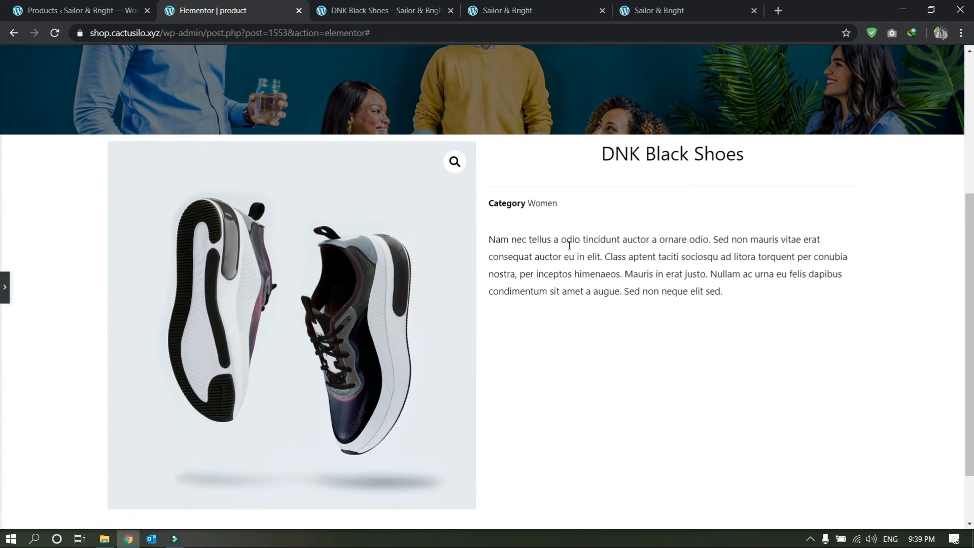
click(5, 289)
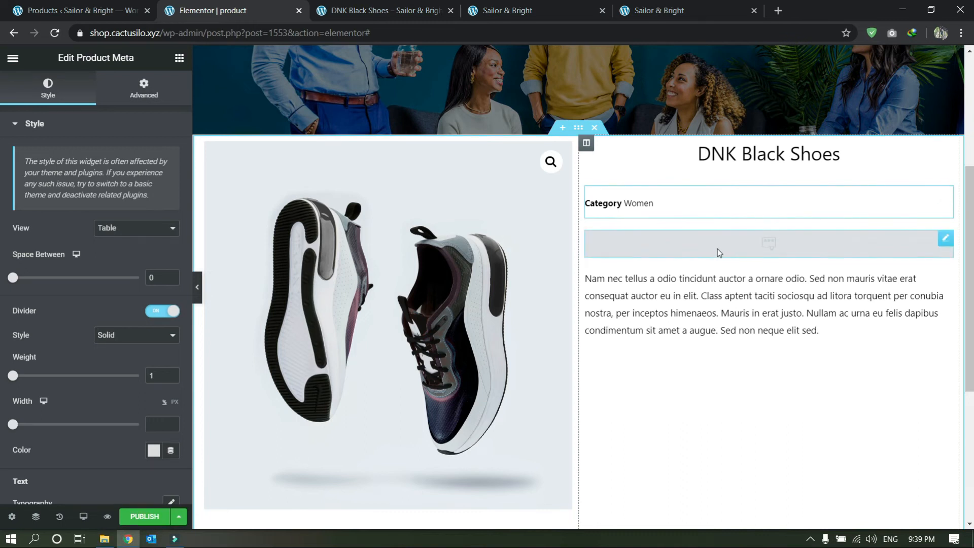
scroll(34, 386, down, 5)
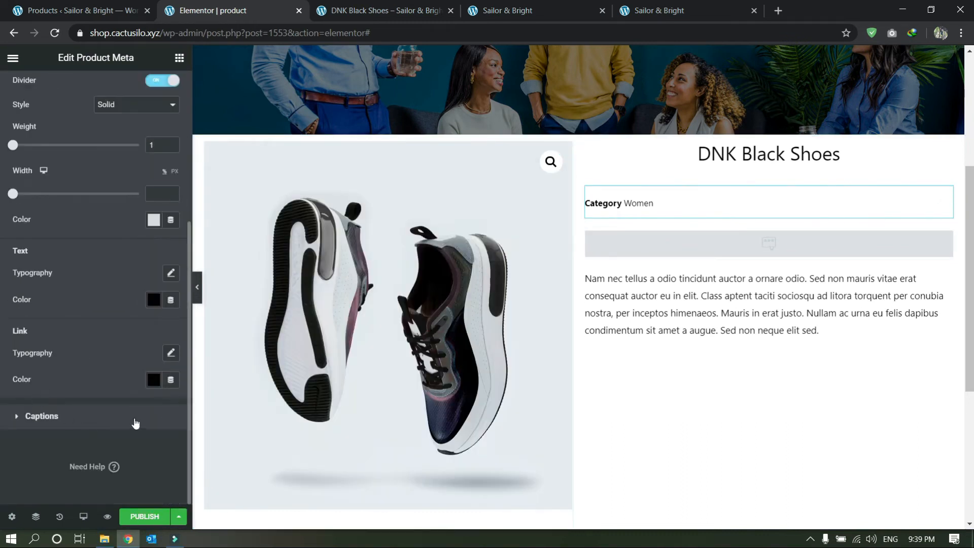
click(27, 417)
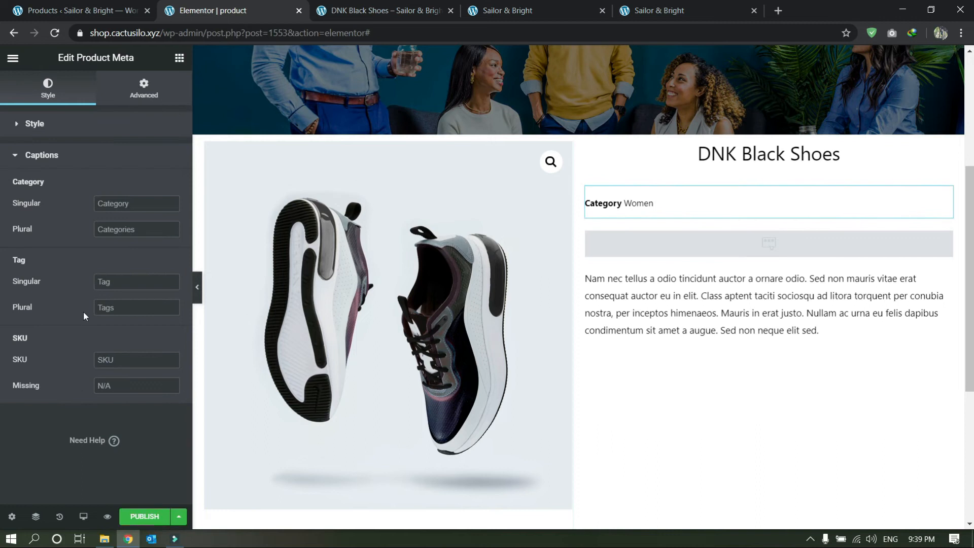
click(37, 124)
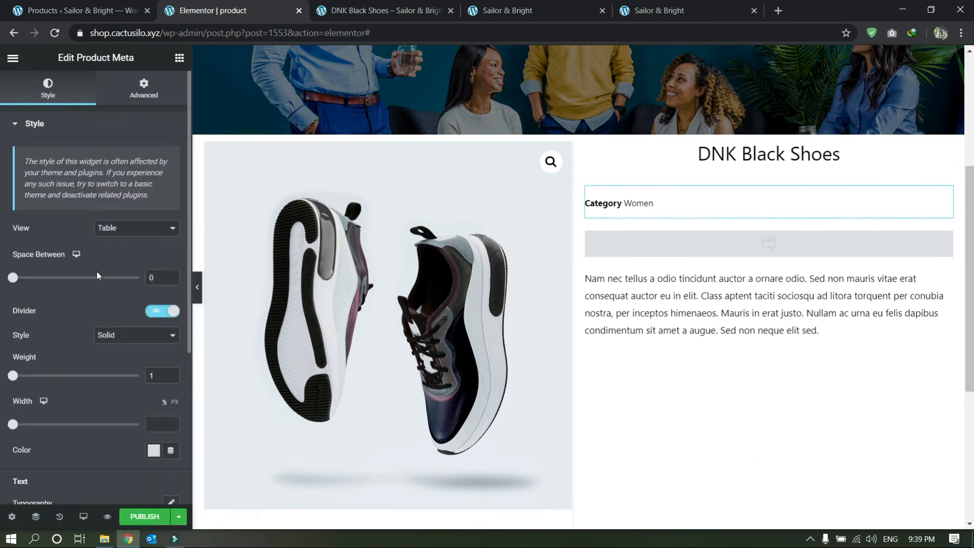
scroll(96, 304, down, 4)
scroll(160, 251, up, 5)
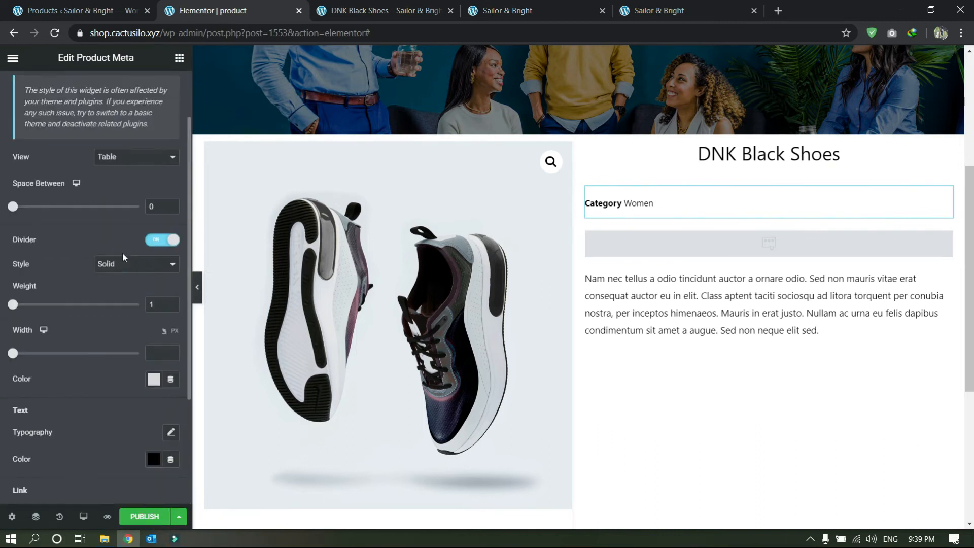
Add an Add To Cart widget below the product's short description and open its Variations style settings
click(13, 59)
click(13, 58)
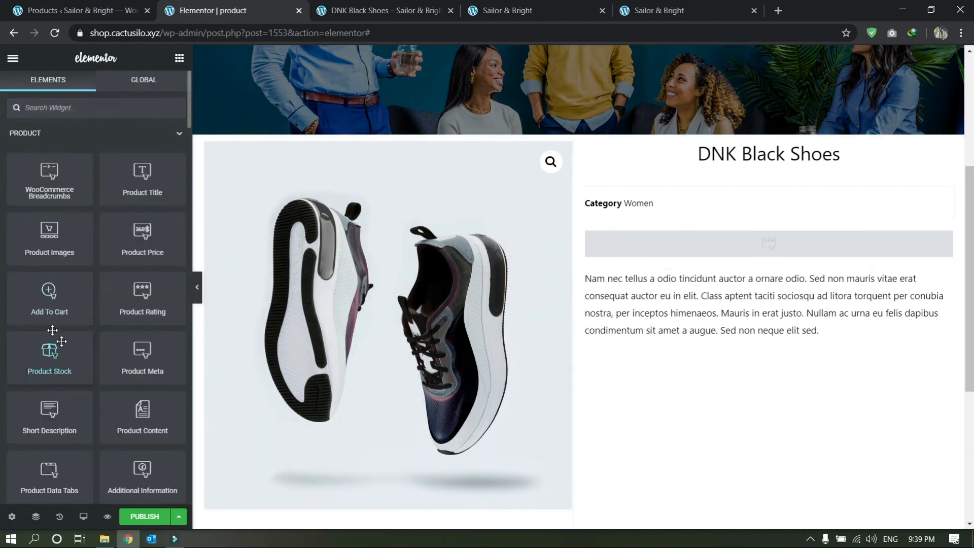
drag(44, 310, 668, 398)
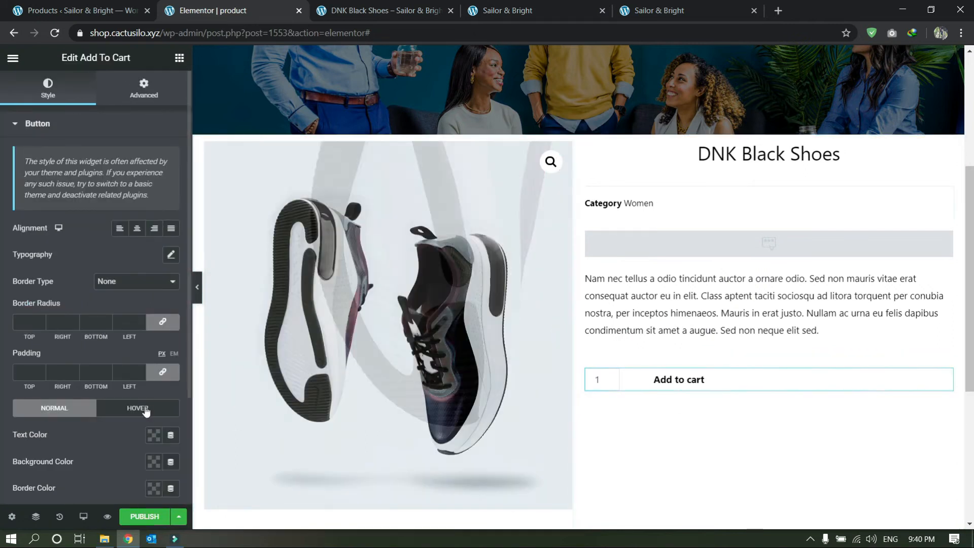
scroll(123, 457, down, 2)
scroll(123, 456, down, 1)
scroll(592, 391, down, 1)
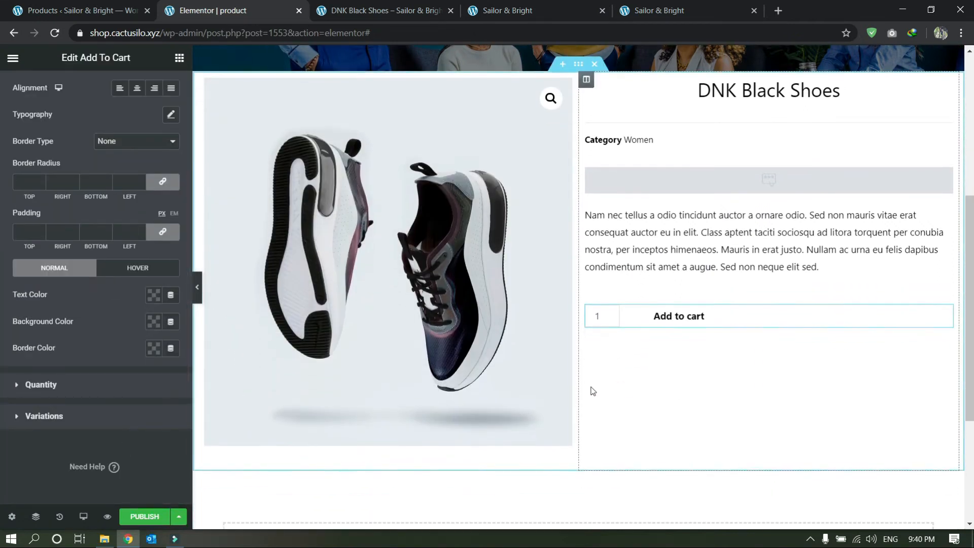
click(77, 416)
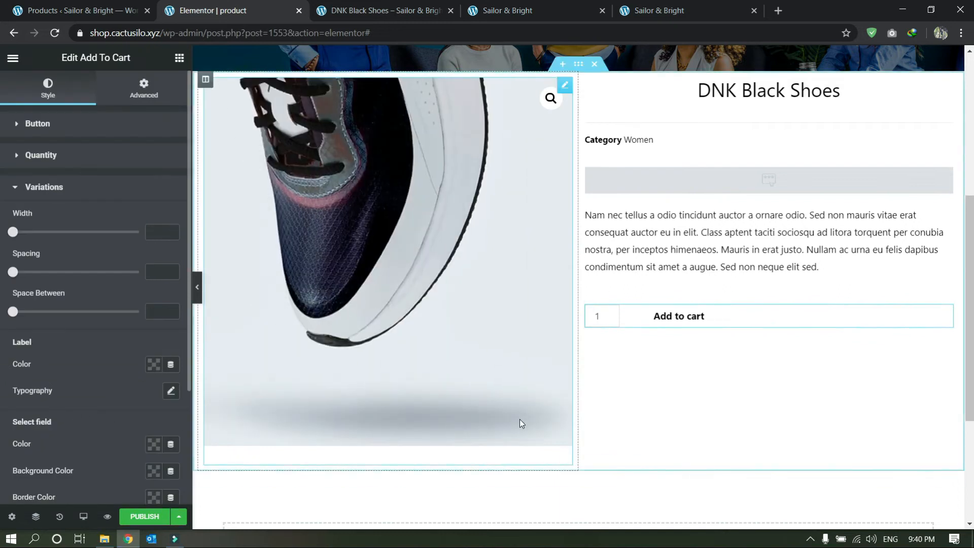
Add a new one-column section below the product image and details section
scroll(456, 459, down, 2)
scroll(457, 463, down, 2)
click(562, 355)
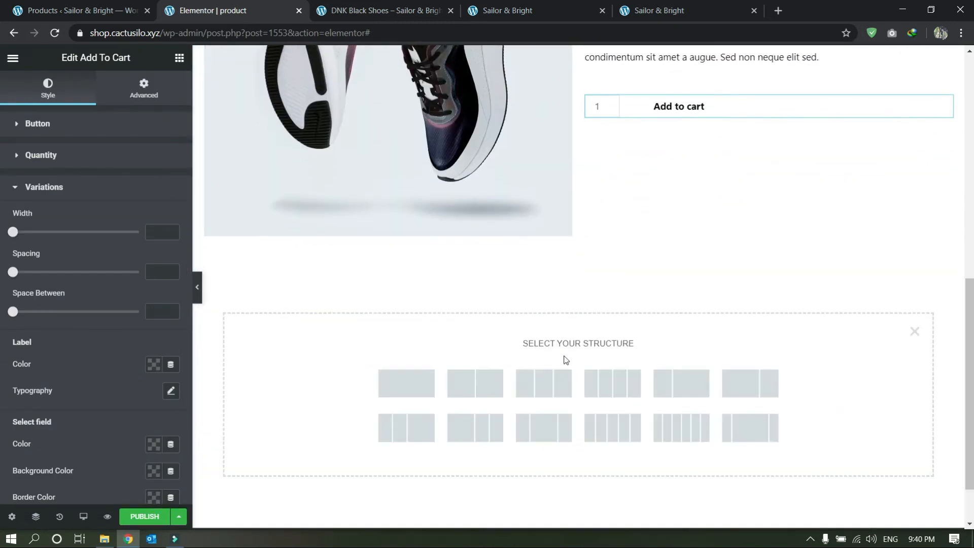
click(419, 385)
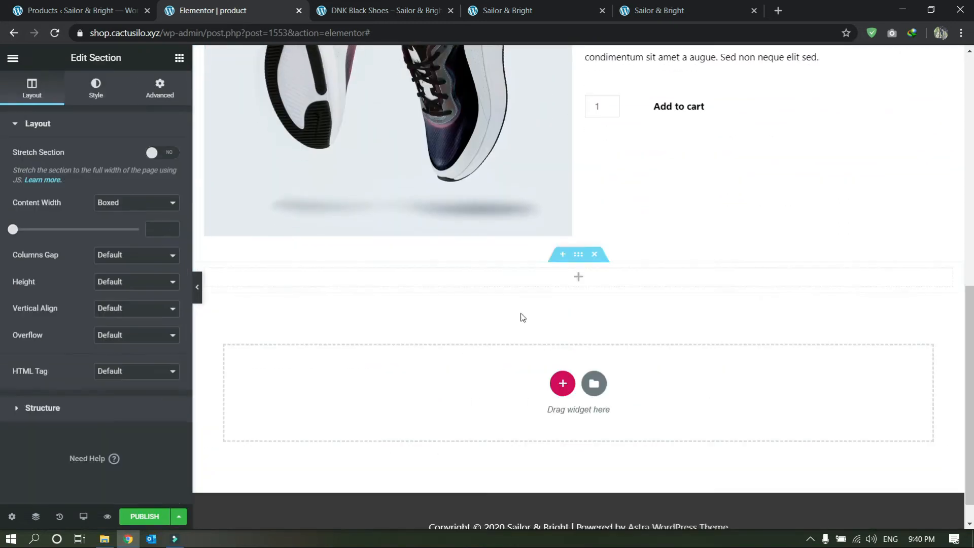
Find the WooLentor WL: Product Tab widget and place it in the empty one-column section
click(578, 278)
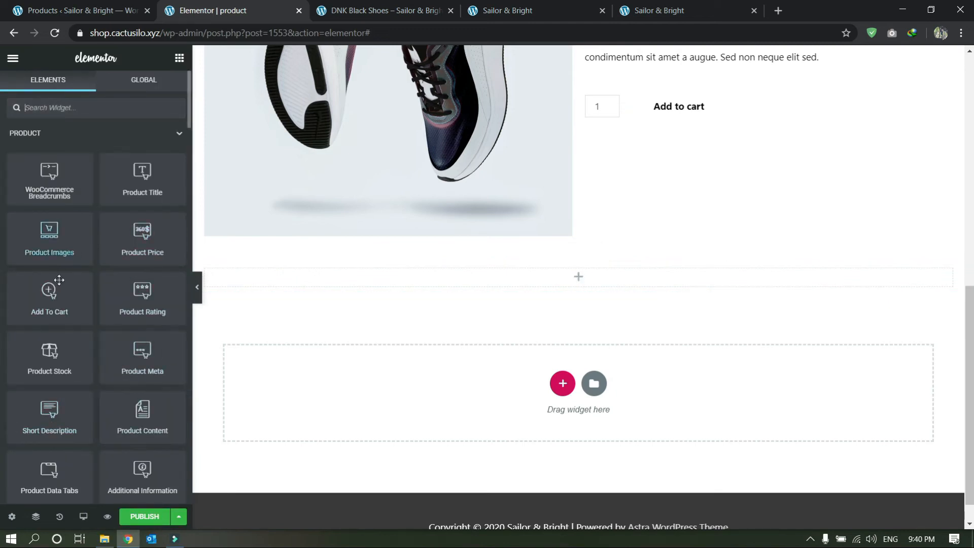
scroll(132, 428, down, 2)
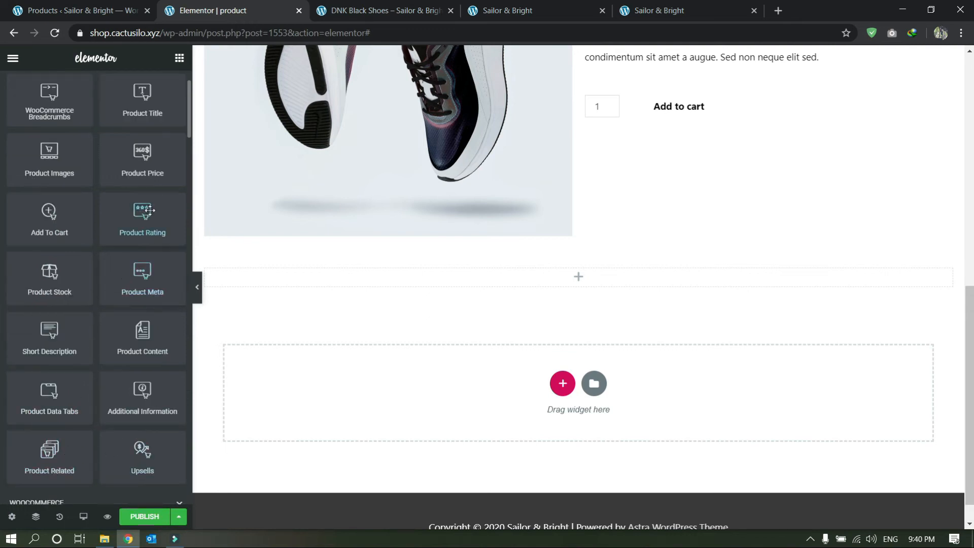
scroll(142, 192, up, 2)
scroll(81, 282, down, 12)
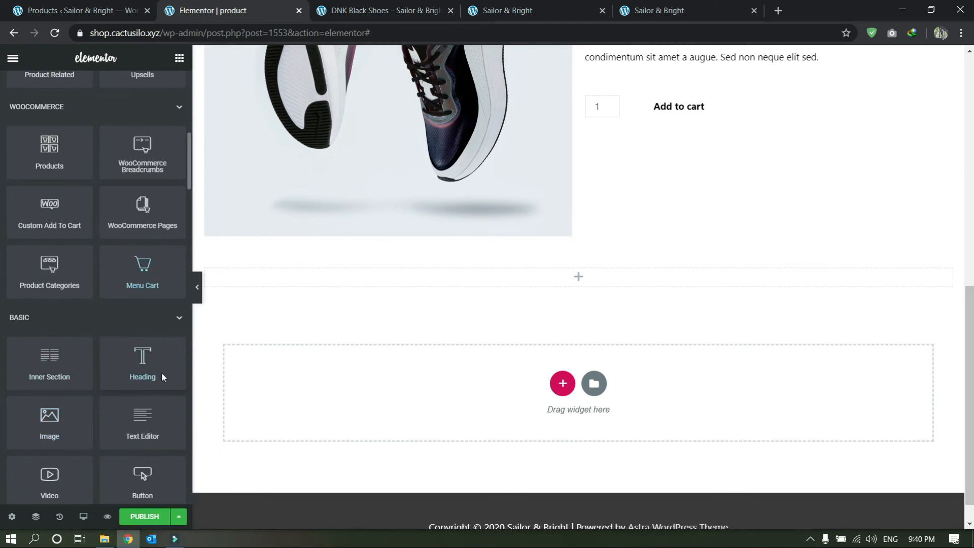
scroll(157, 365, down, 12)
drag(188, 271, 137, 495)
scroll(135, 498, up, 10)
scroll(148, 436, down, 3)
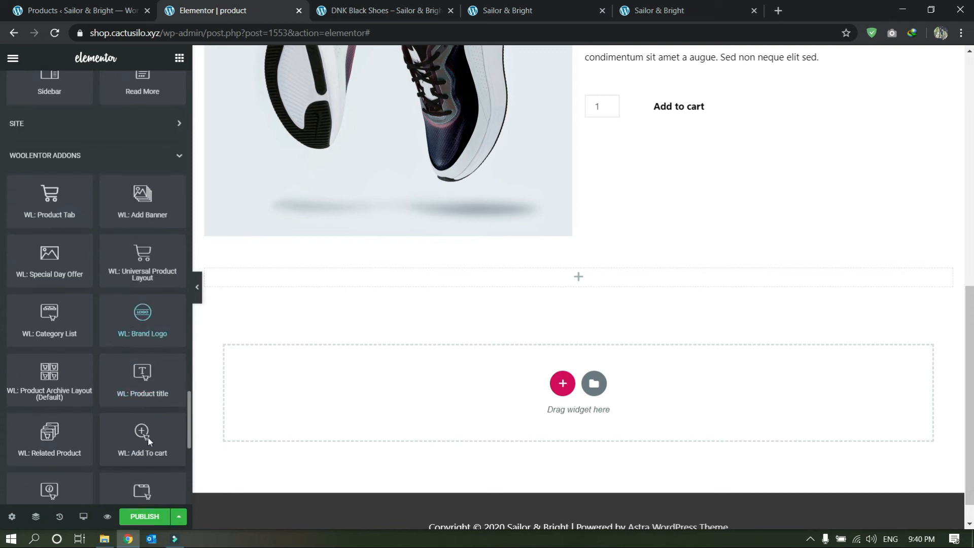
drag(44, 164, 559, 274)
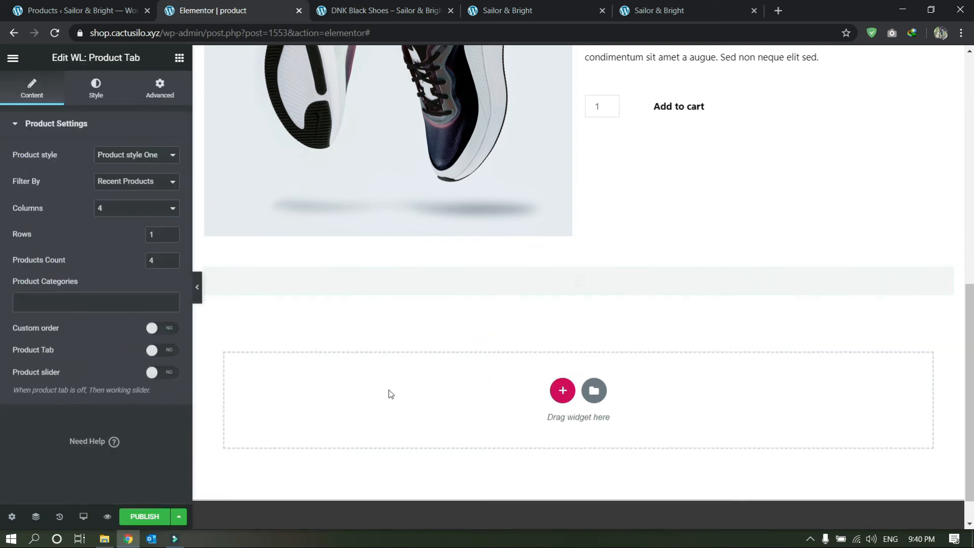
Preview the product row on the page and delete the section that contains it
click(197, 287)
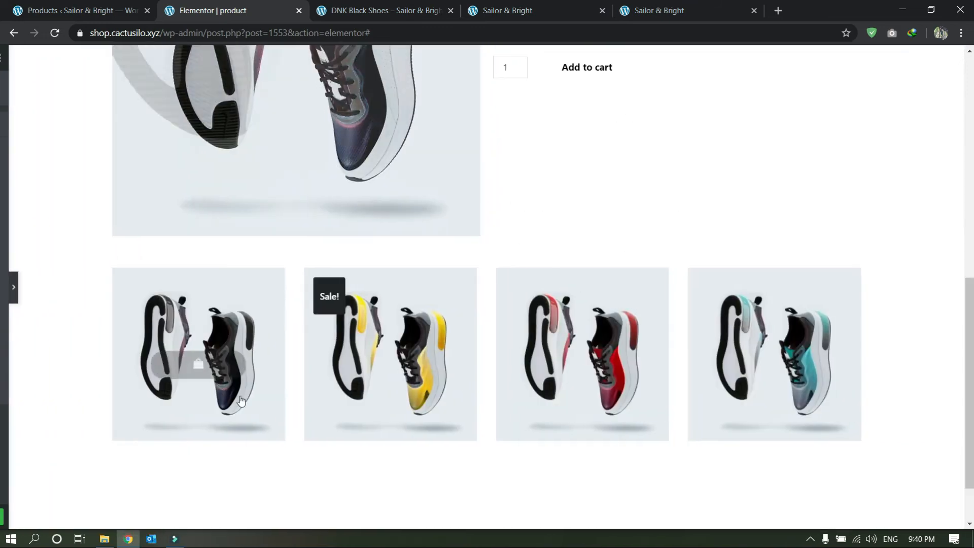
scroll(322, 374, down, 1)
scroll(307, 369, up, 3)
scroll(303, 369, down, 3)
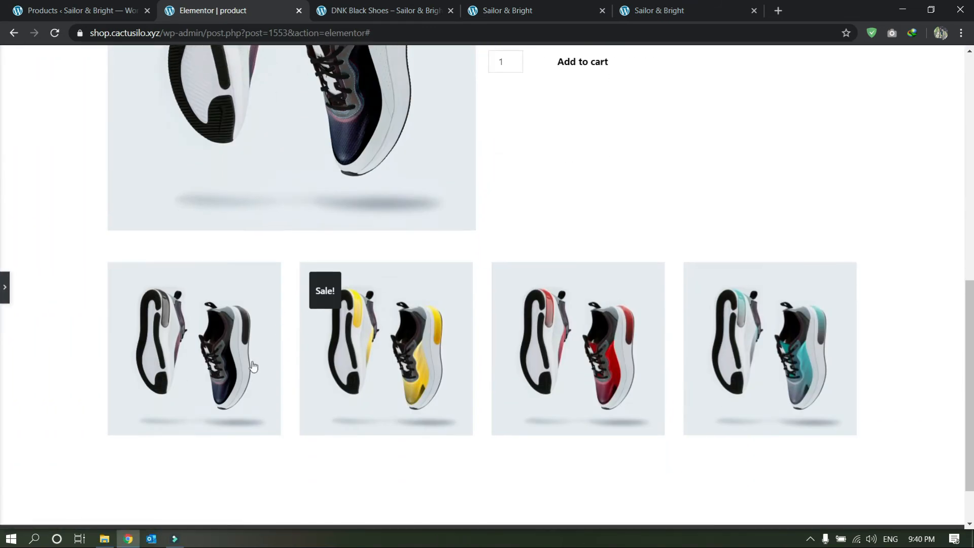
click(4, 291)
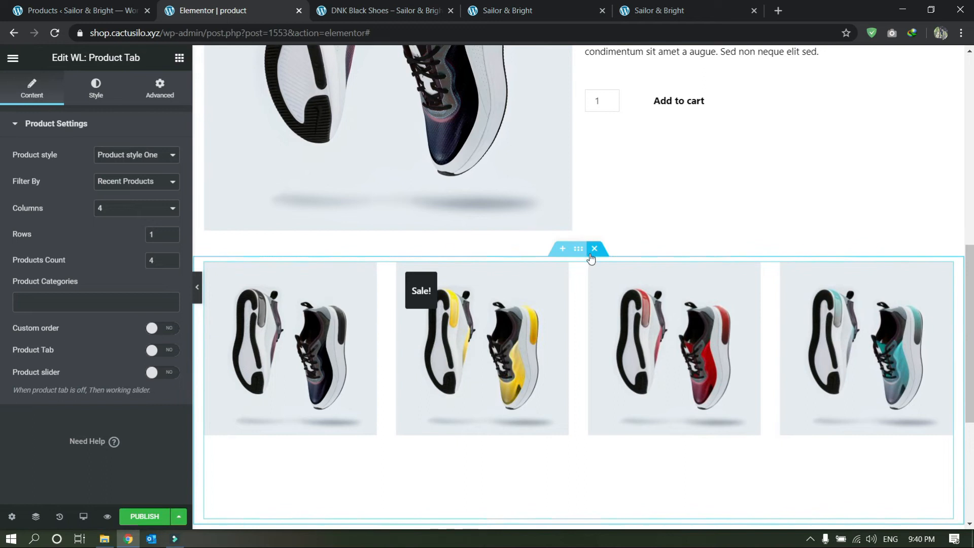
click(593, 249)
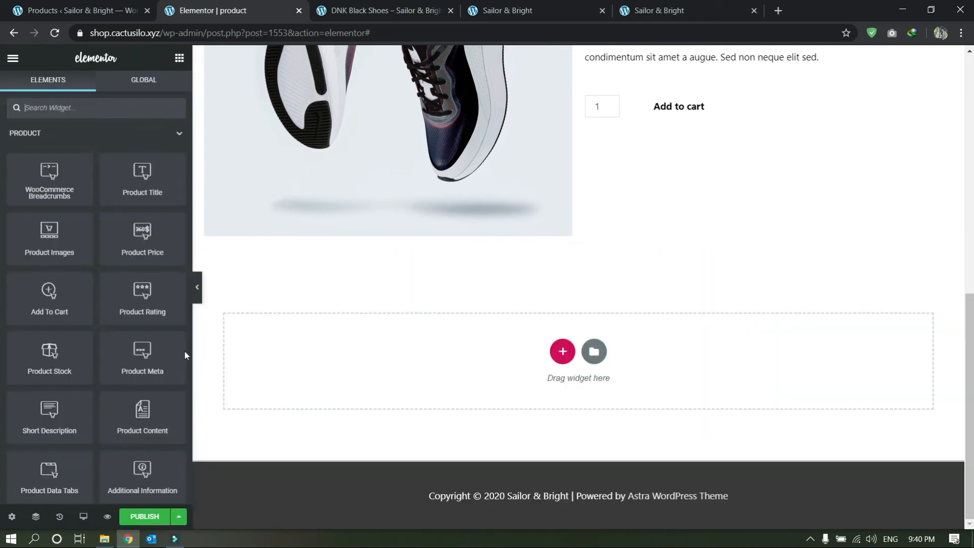
Add a one-column section below the product details and place a Product Content widget in it
click(562, 351)
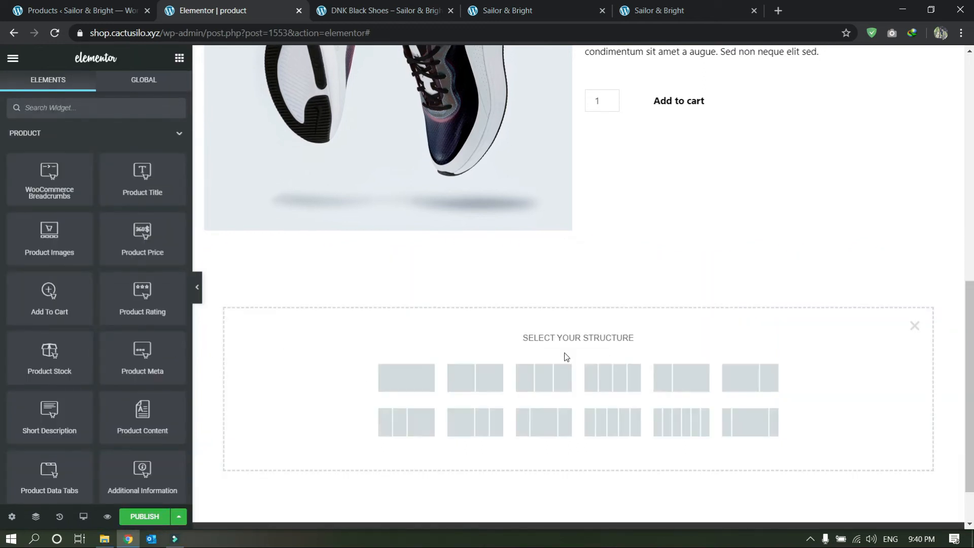
click(420, 376)
click(578, 270)
scroll(108, 362, down, 8)
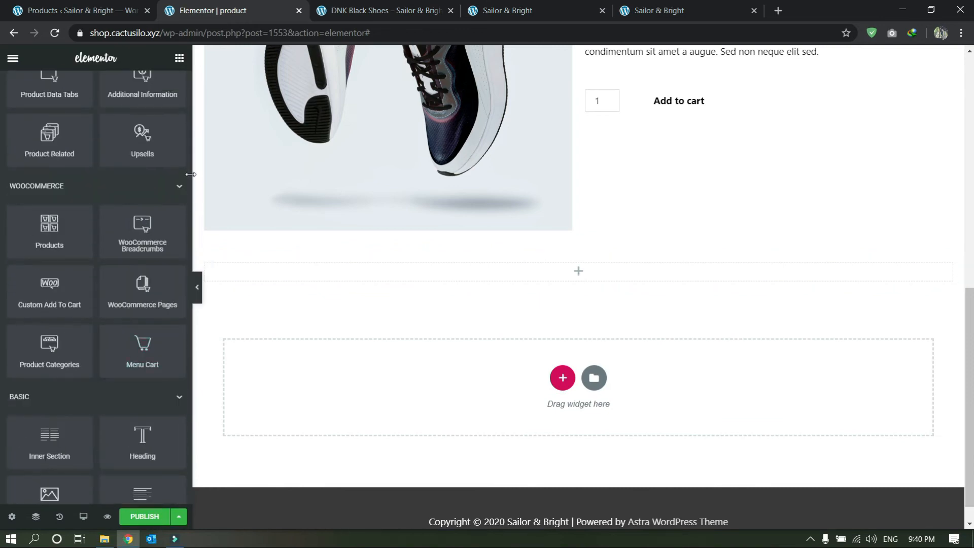
scroll(63, 287, up, 8)
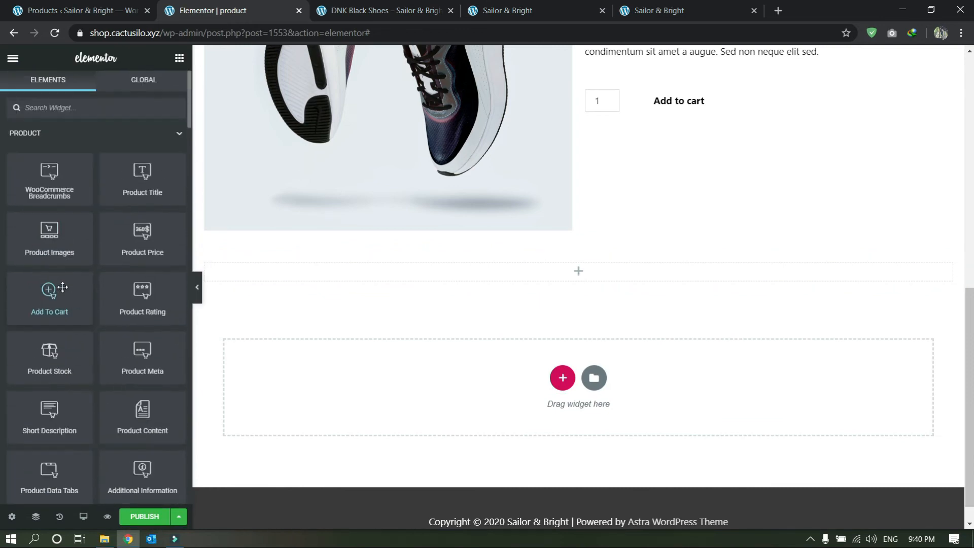
drag(122, 431, 548, 278)
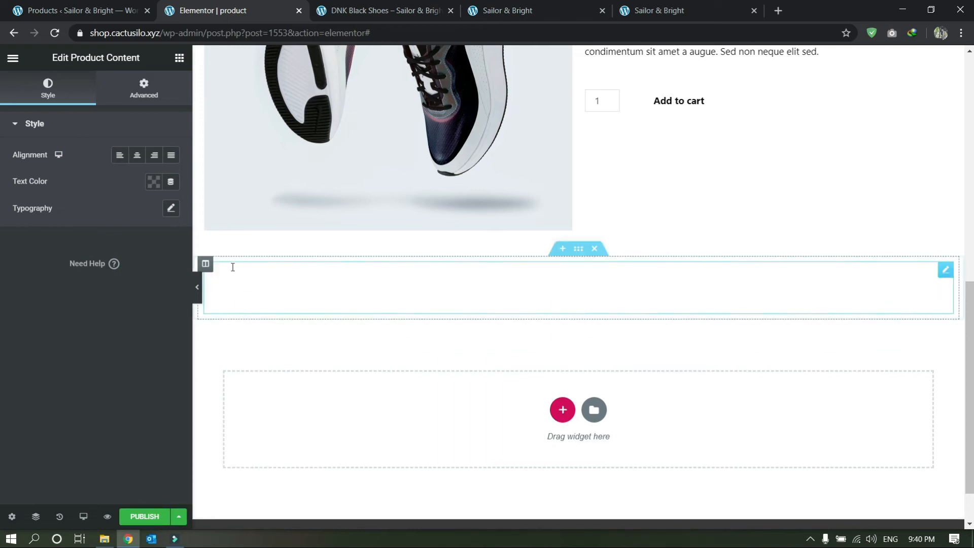
Set the Product Content widget's text color to black and check the description below the product details
click(197, 285)
click(4, 280)
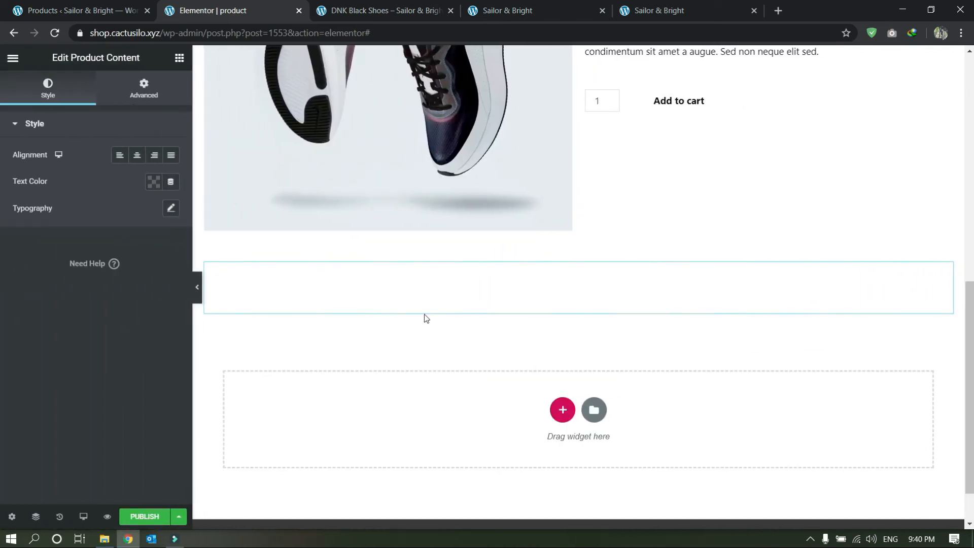
click(155, 181)
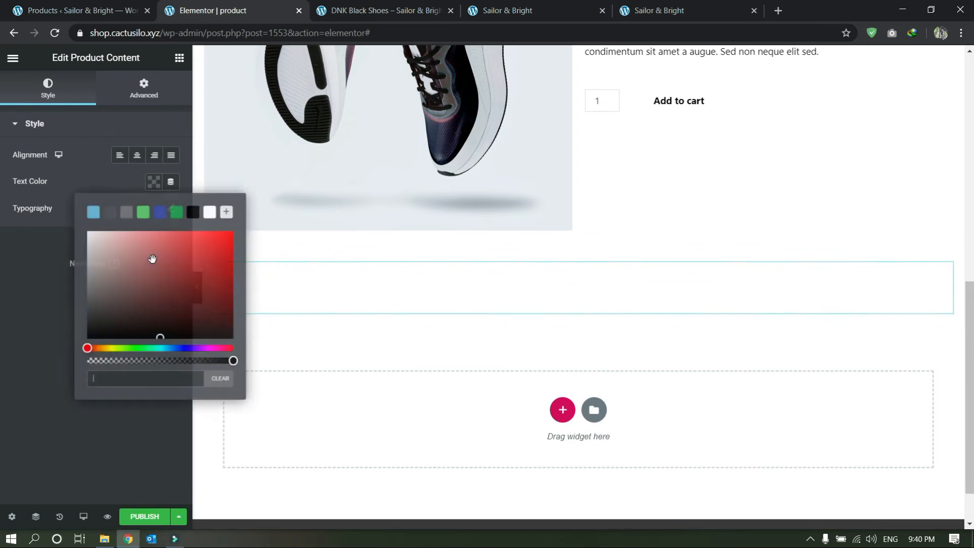
drag(152, 259, 13, 431)
click(2, 374)
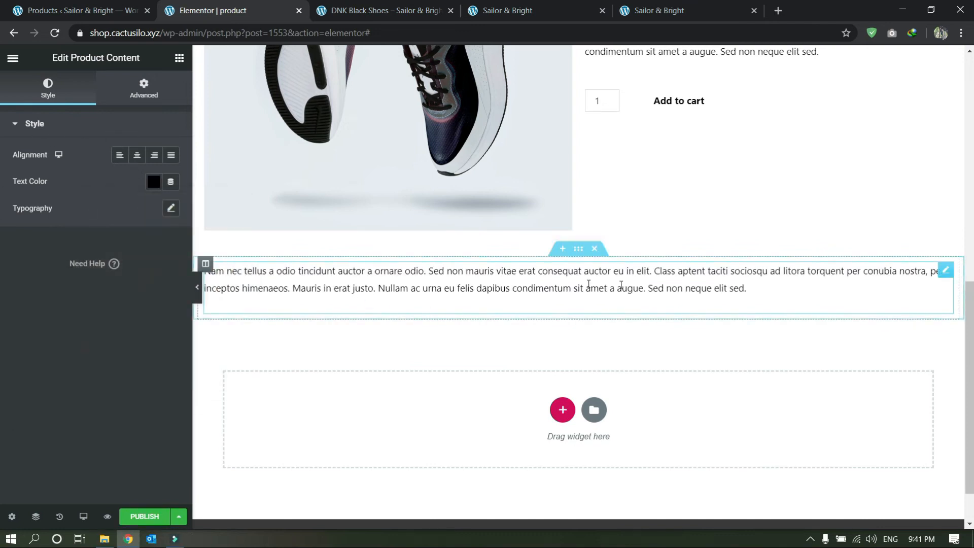
scroll(553, 351, up, 4)
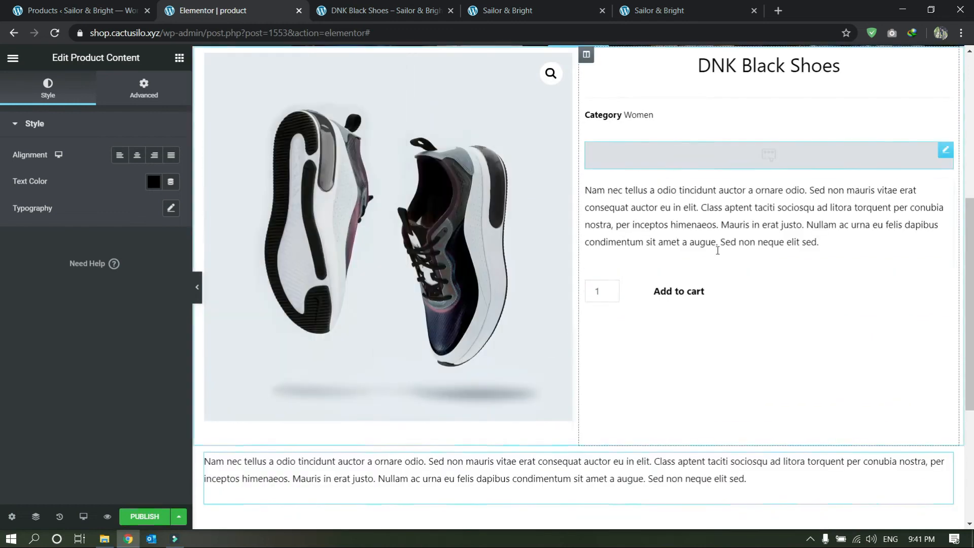
scroll(602, 376, down, 1)
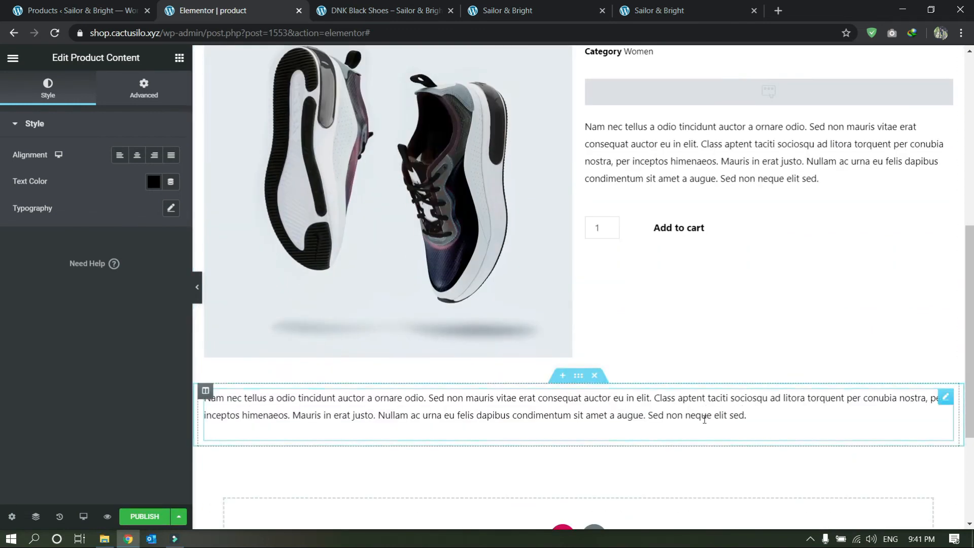
Try the Reviews widget below the product content, preview it, and delete it
click(14, 59)
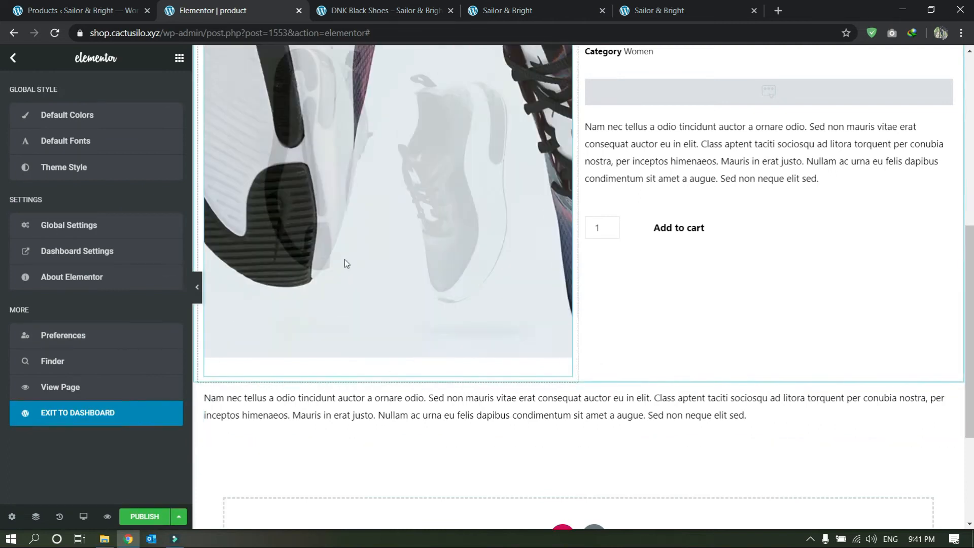
scroll(663, 330, up, 4)
scroll(660, 355, down, 5)
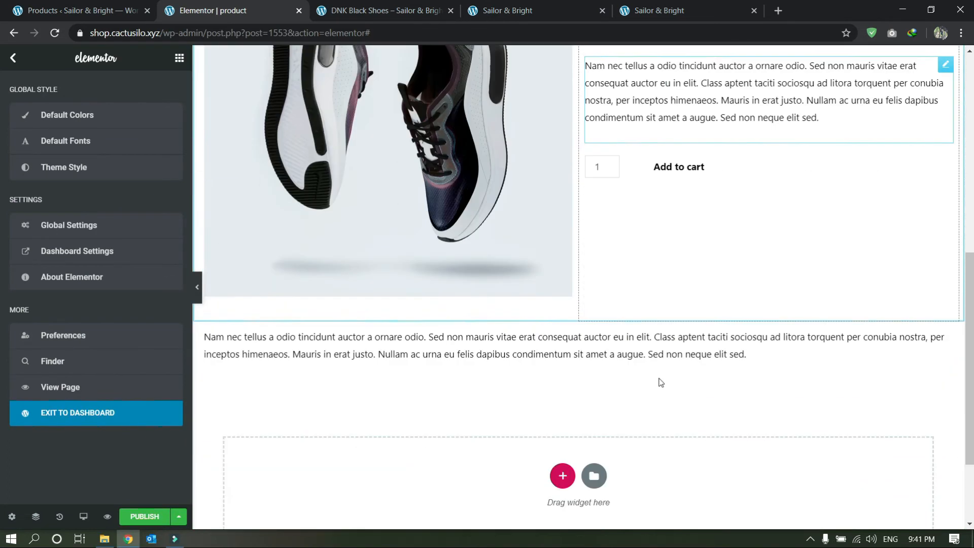
click(14, 59)
text(review)
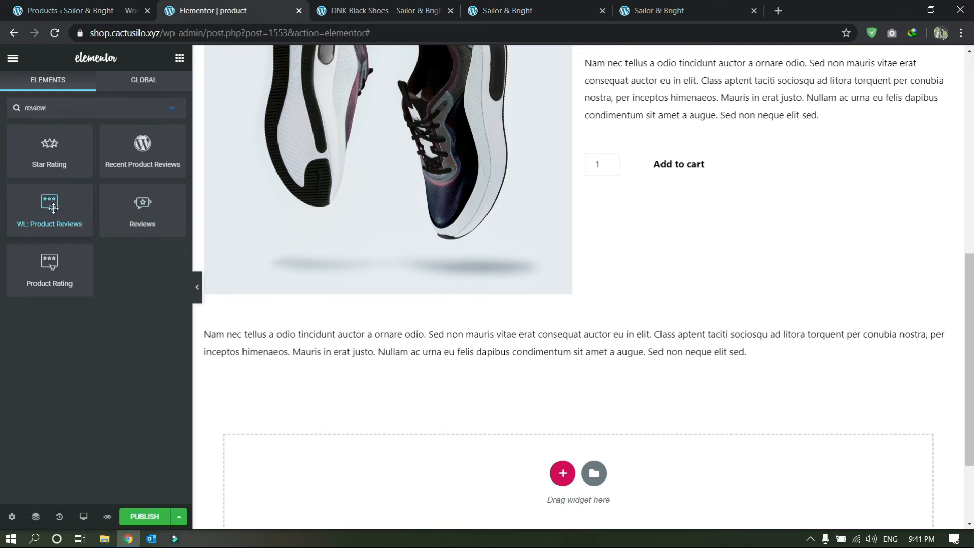
drag(143, 213, 418, 373)
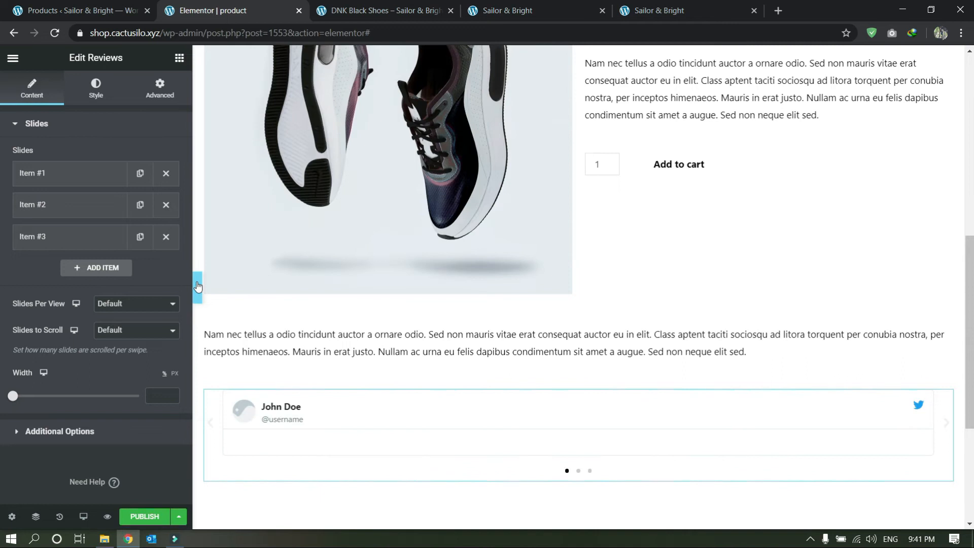
click(198, 287)
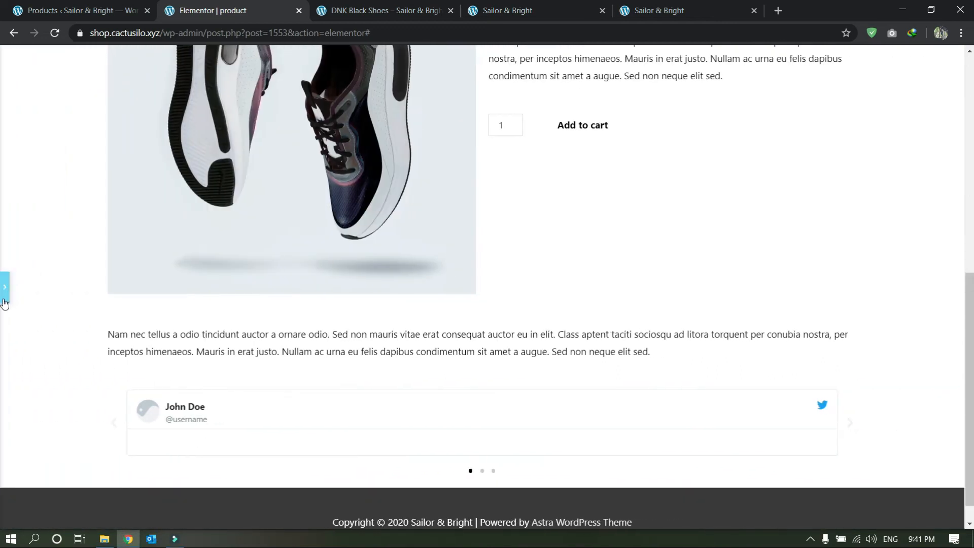
click(3, 294)
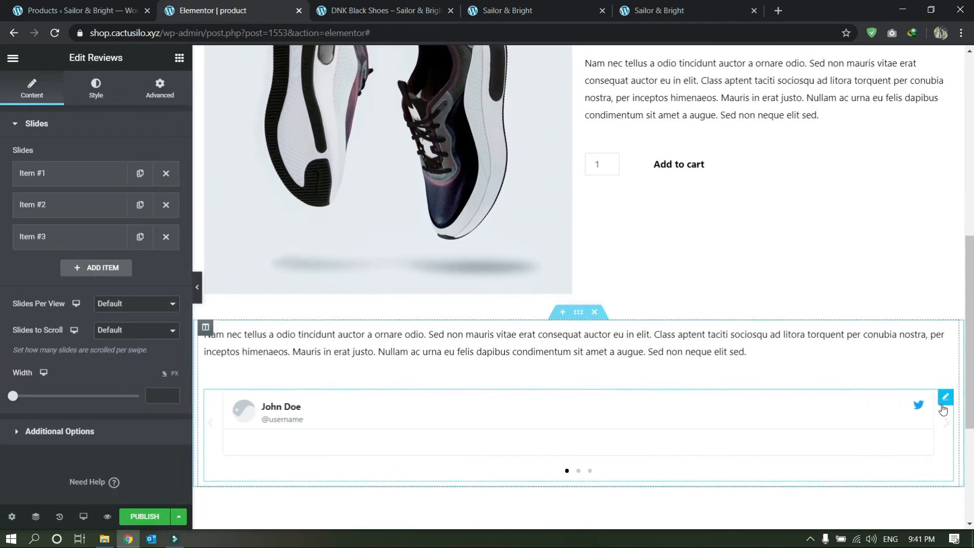
key(Delete)
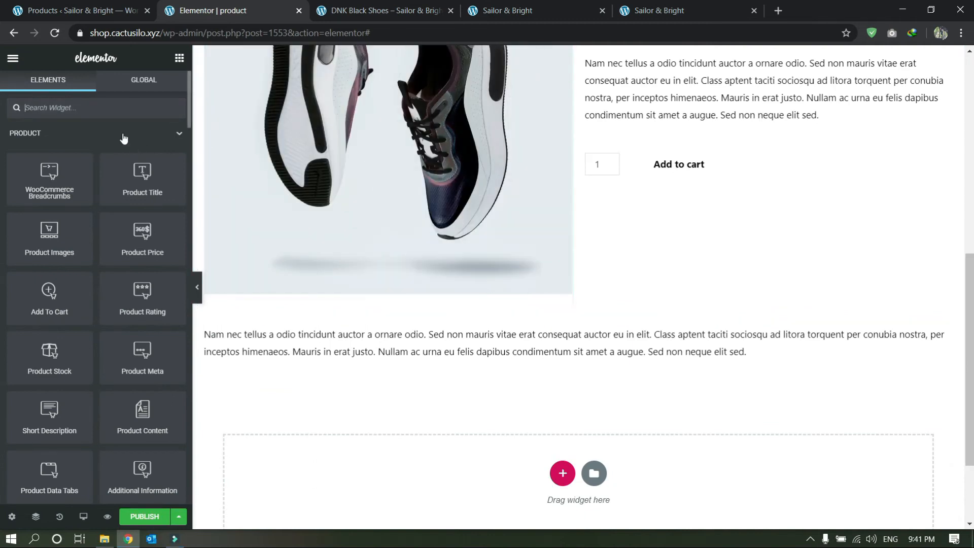
Place the WL: Product Reviews widget below the product content in the same section and preview its rating options
text(revi)
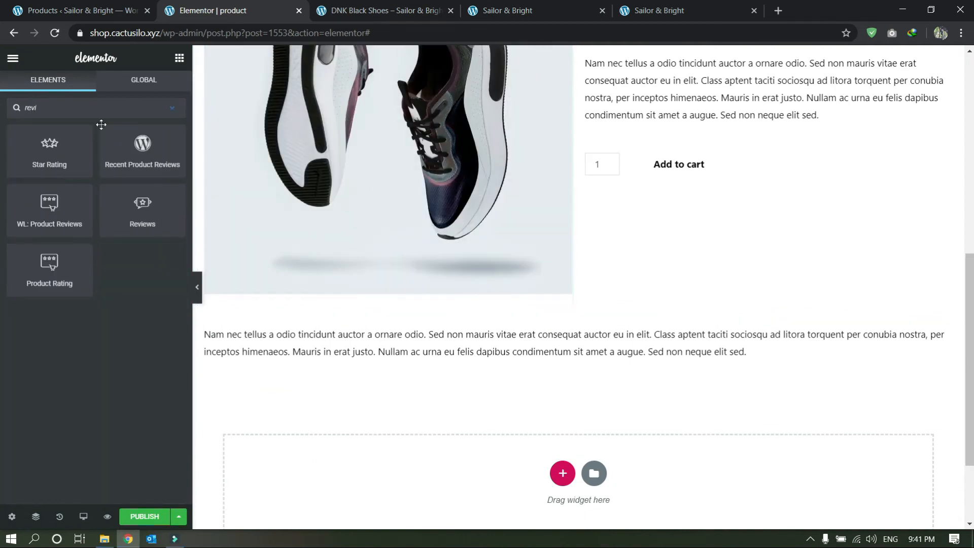
drag(29, 212, 510, 361)
scroll(396, 361, down, 5)
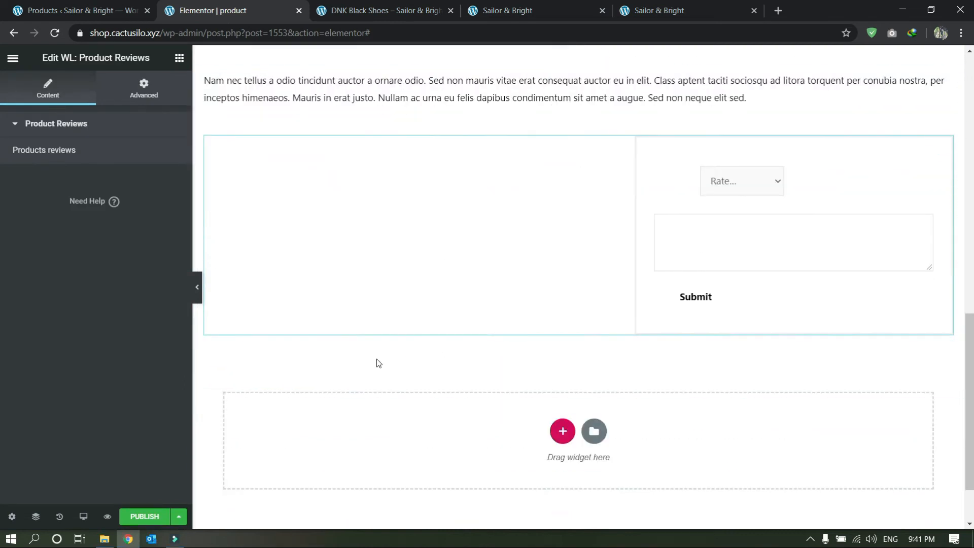
click(197, 288)
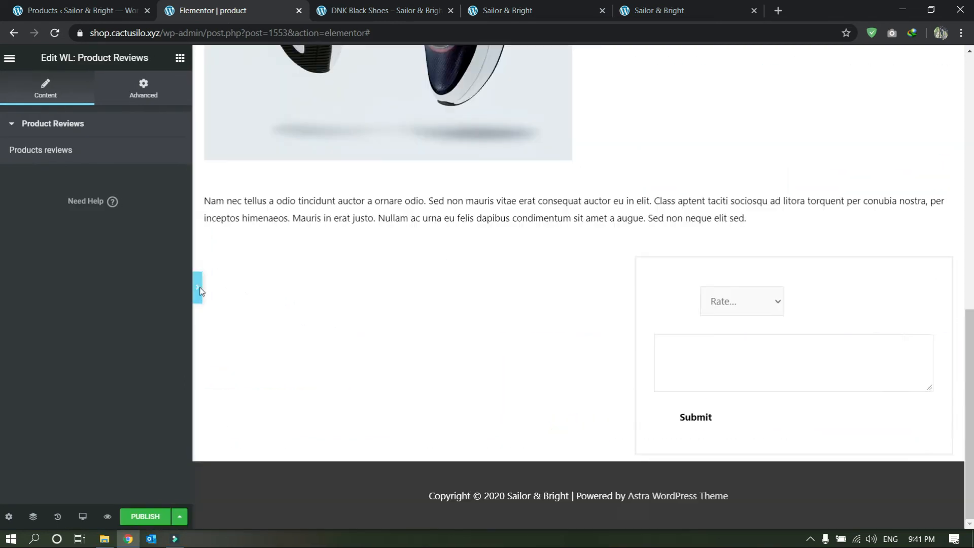
click(648, 311)
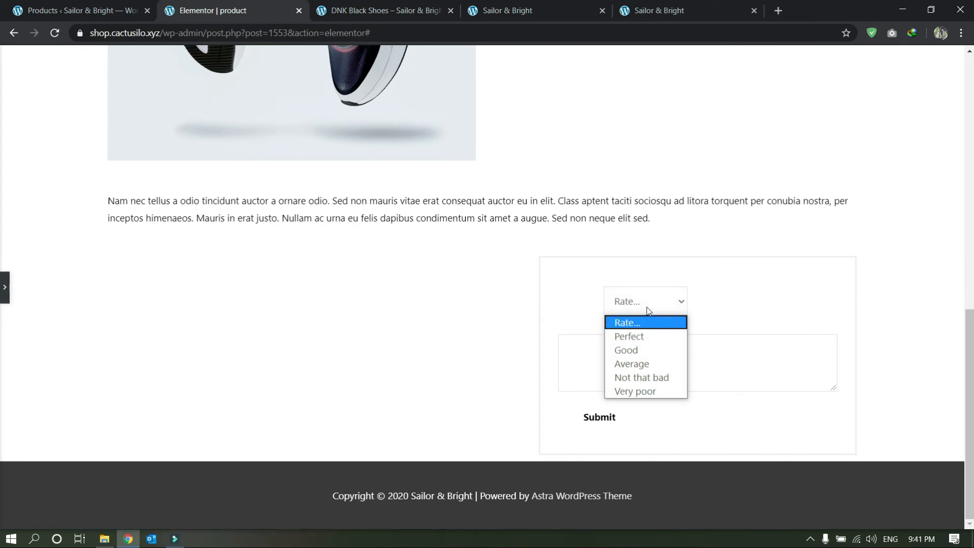
click(649, 311)
click(5, 287)
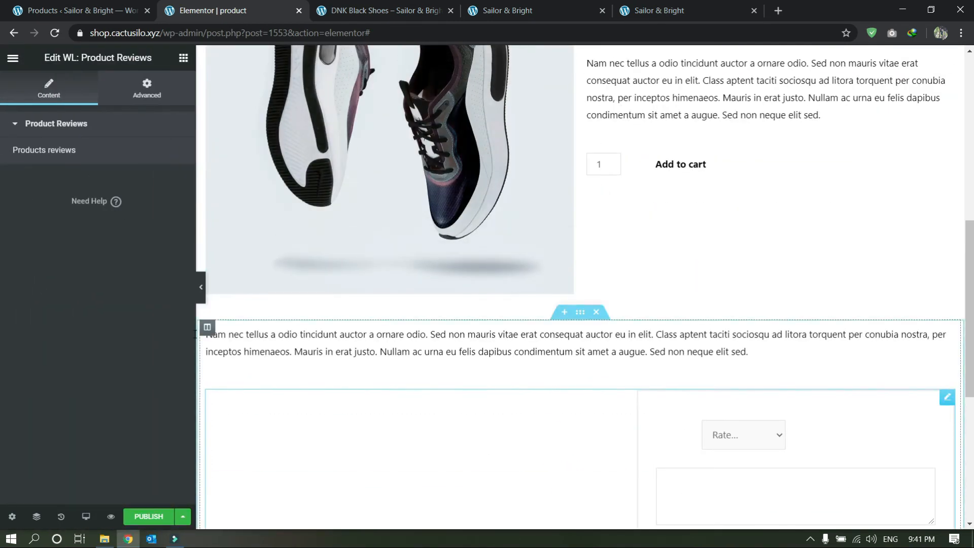
Check the WL: Product Reviews widget's settings for styling options and delete the widget
scroll(386, 476, down, 5)
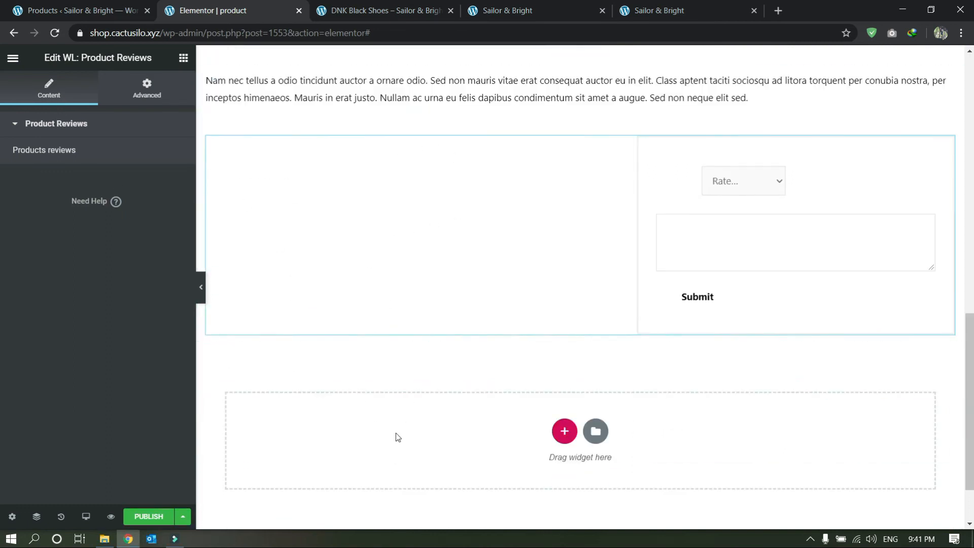
click(147, 89)
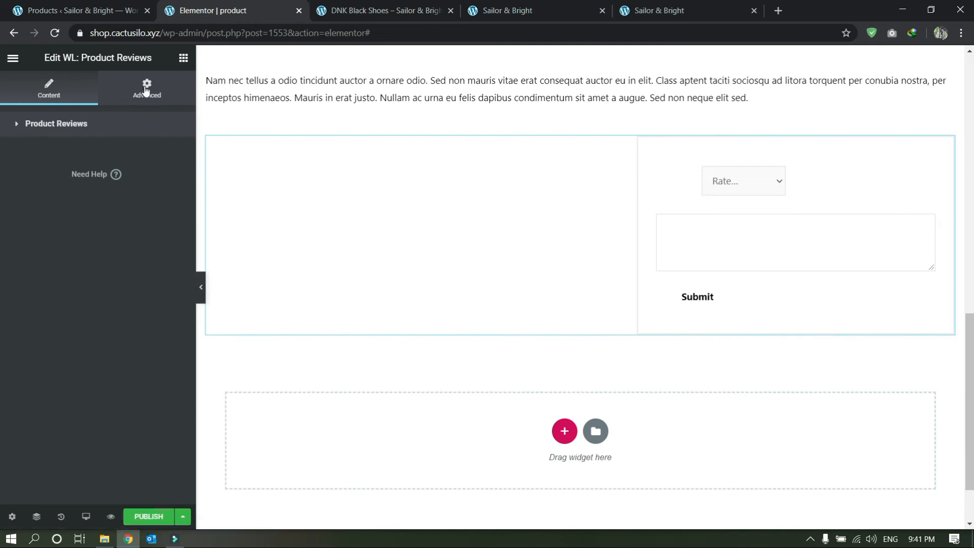
click(49, 99)
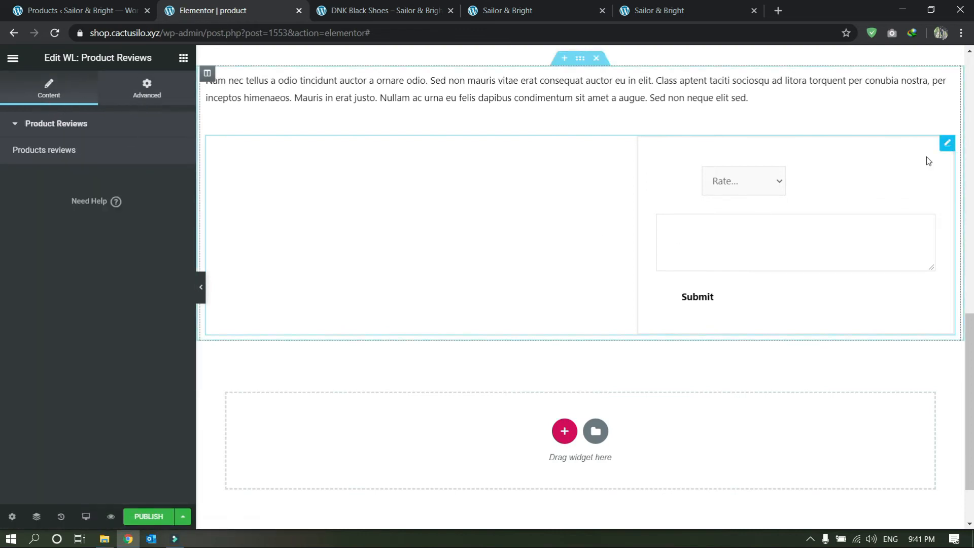
key(Delete)
Add a one-column section below the product content and place the WL: Product Reviews widget in it
click(564, 352)
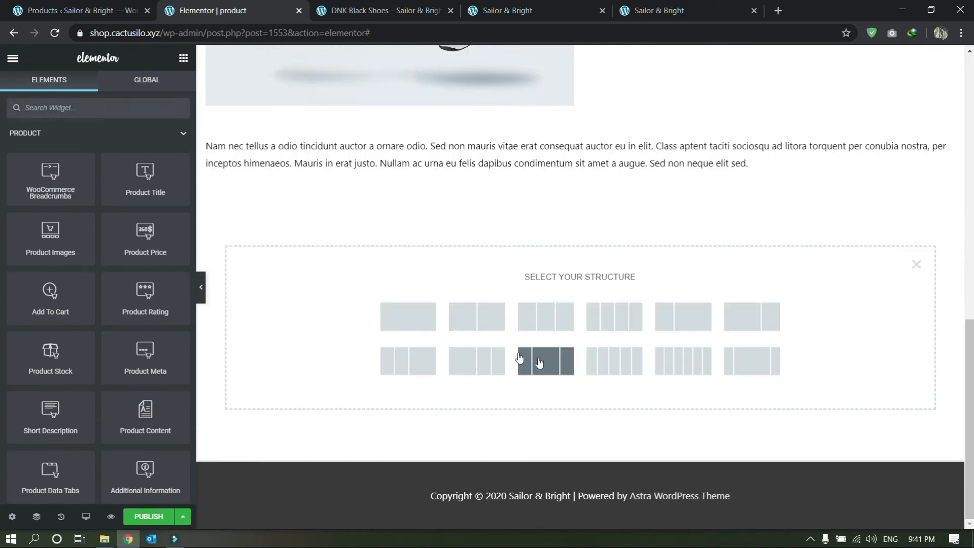
click(407, 316)
click(581, 247)
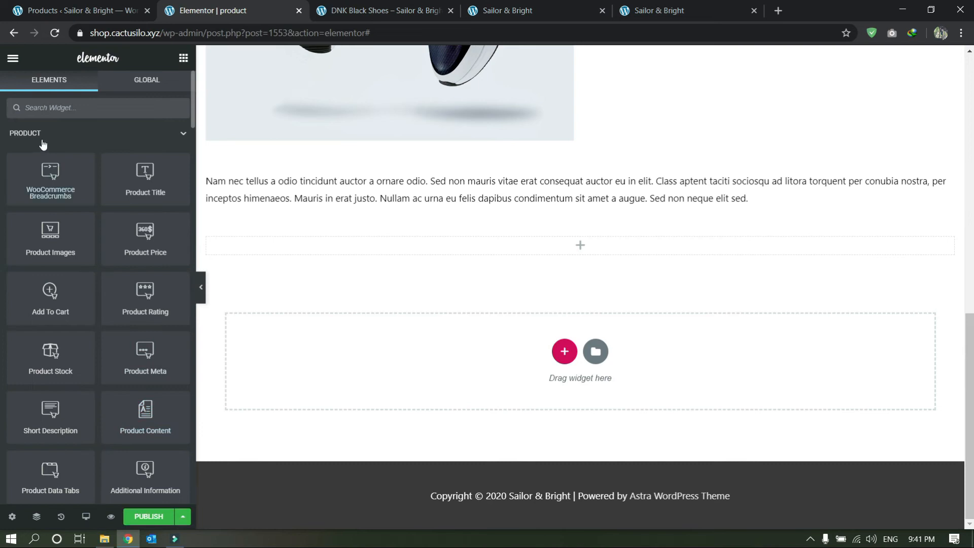
text(revi)
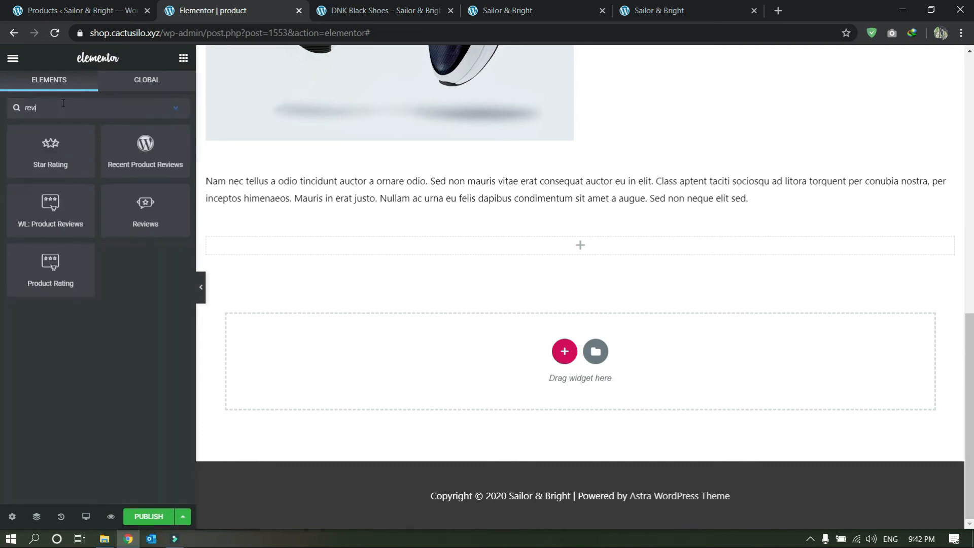
drag(65, 203, 568, 244)
Set the reviews section's typography heading color and text color to black
click(579, 225)
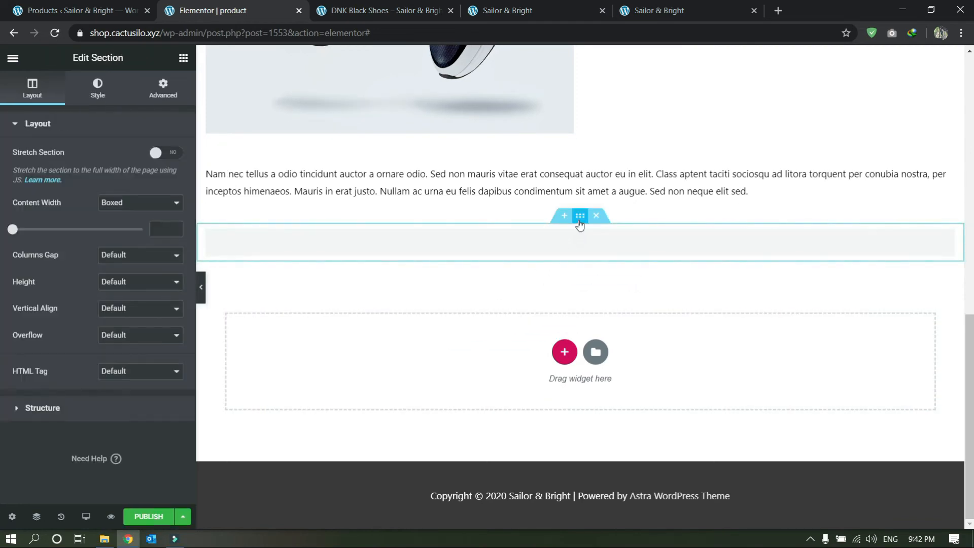
click(105, 90)
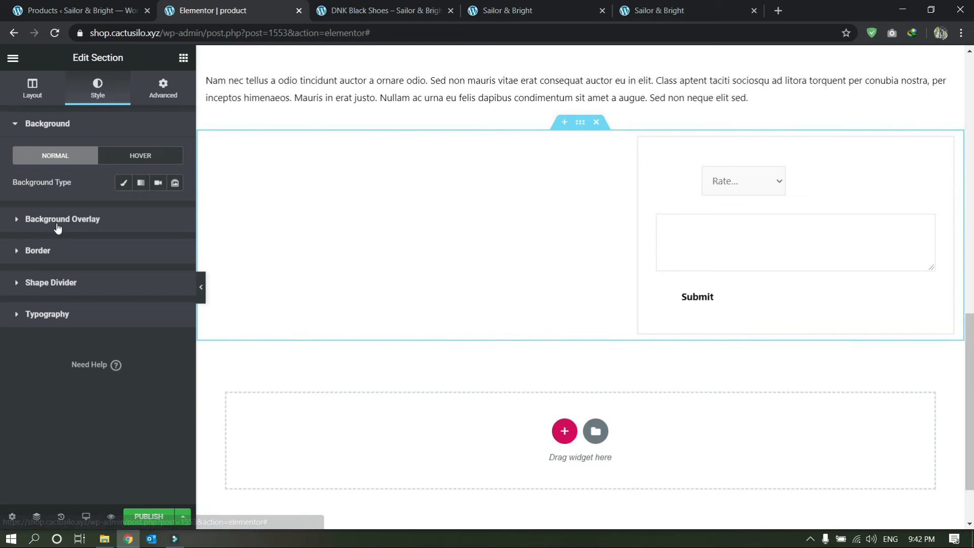
click(43, 316)
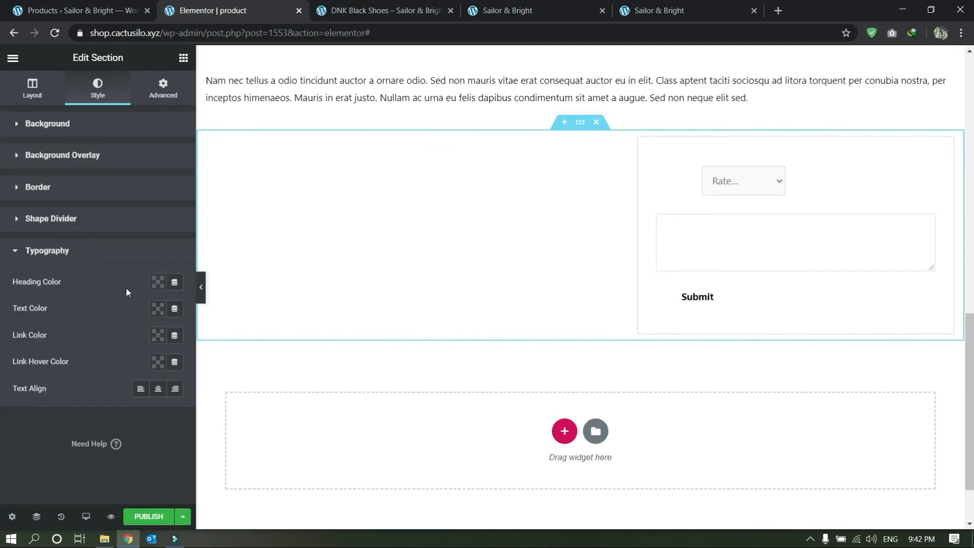
click(156, 282)
drag(110, 416, 20, 480)
click(21, 480)
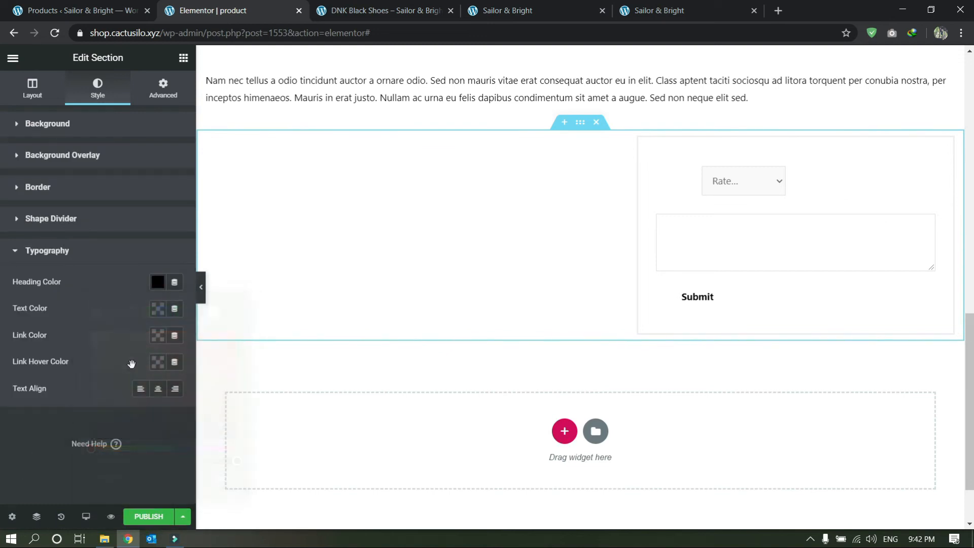
click(158, 309)
drag(108, 443, 44, 521)
click(273, 383)
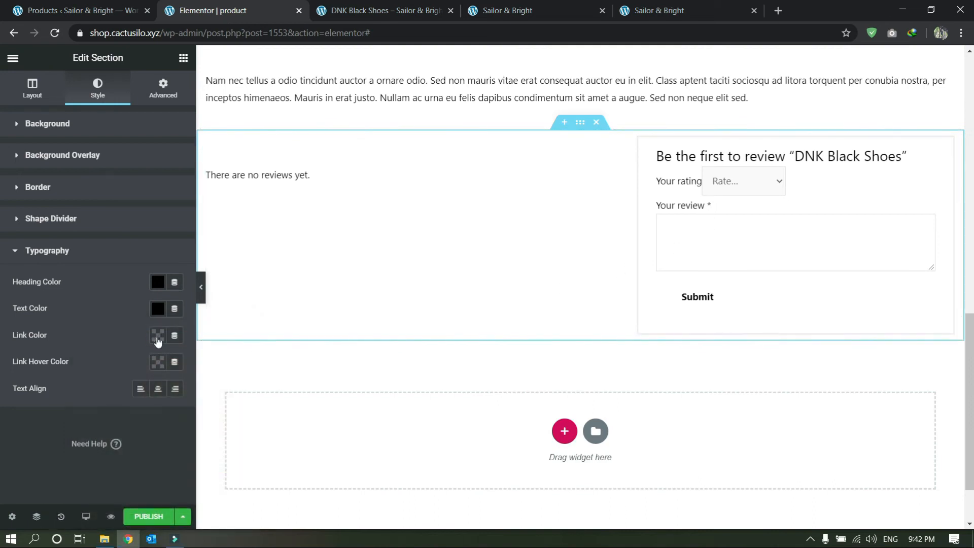
Preview the page at full width, examining the review form and the product sections above it
click(201, 286)
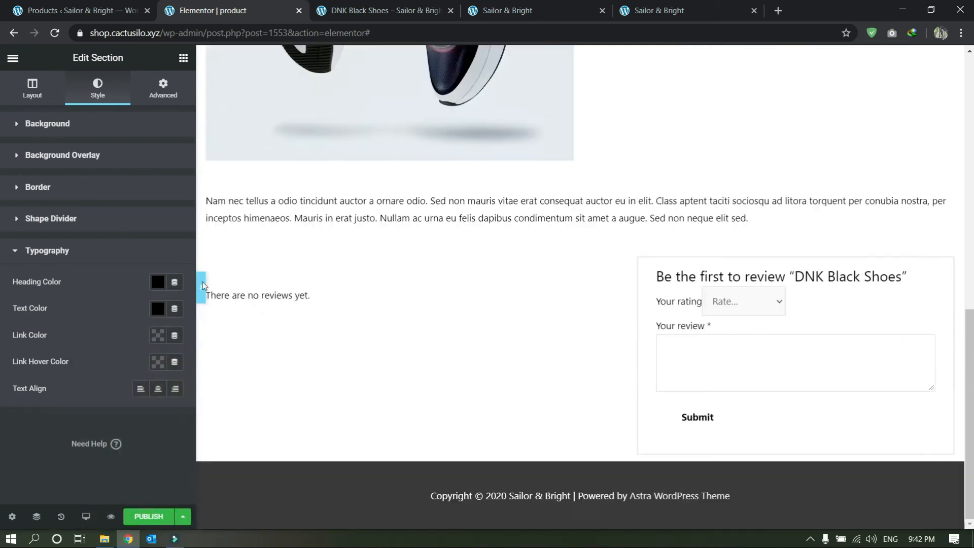
click(627, 303)
click(627, 303)
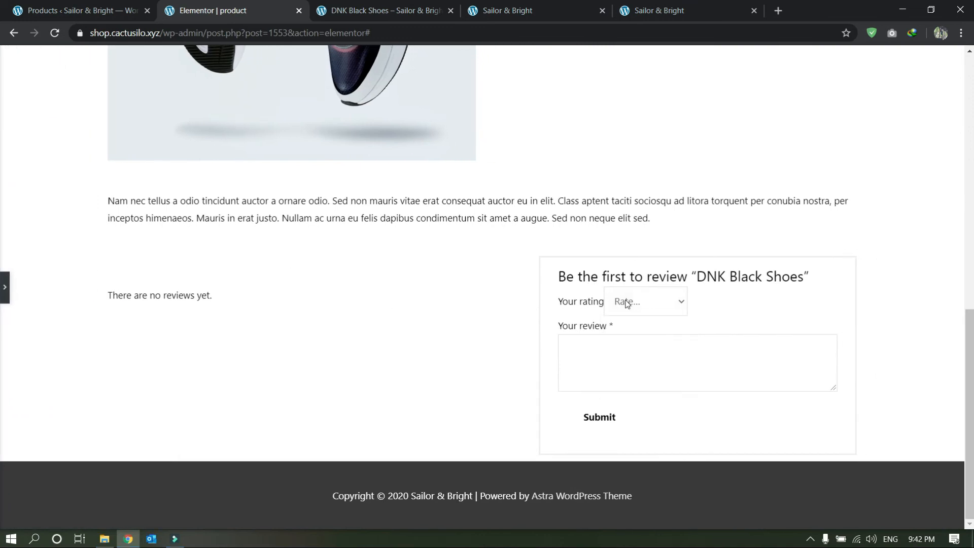
scroll(306, 359, up, 4)
scroll(410, 341, down, 2)
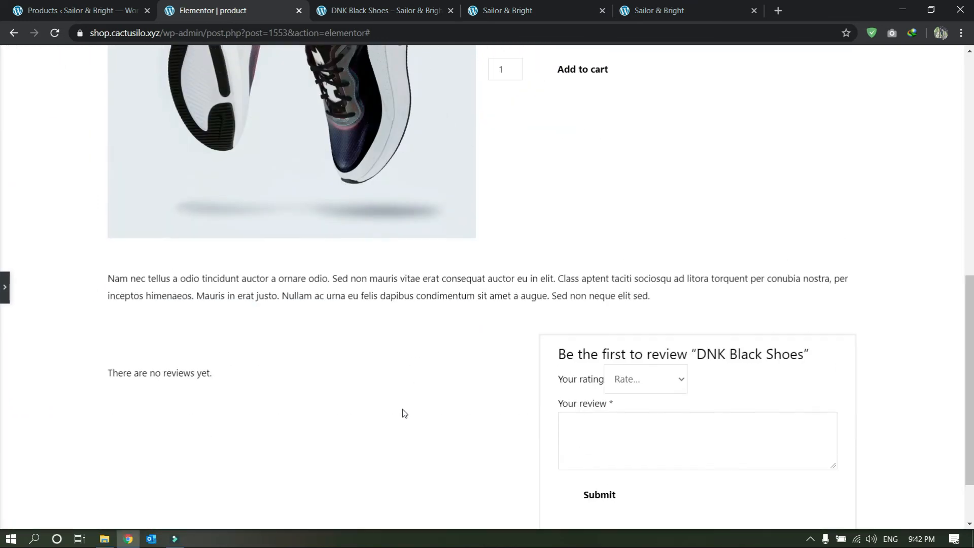
scroll(402, 413, up, 5)
scroll(588, 243, down, 6)
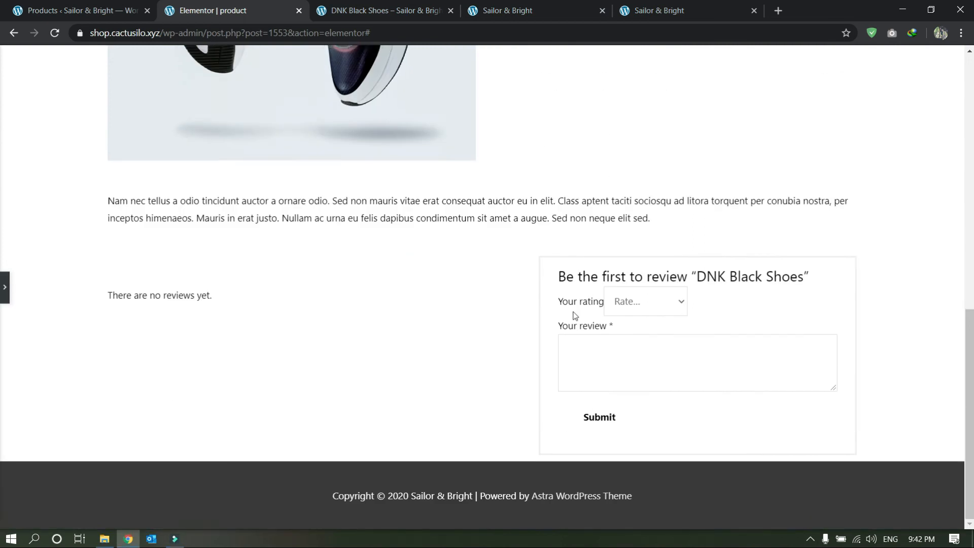
click(4, 292)
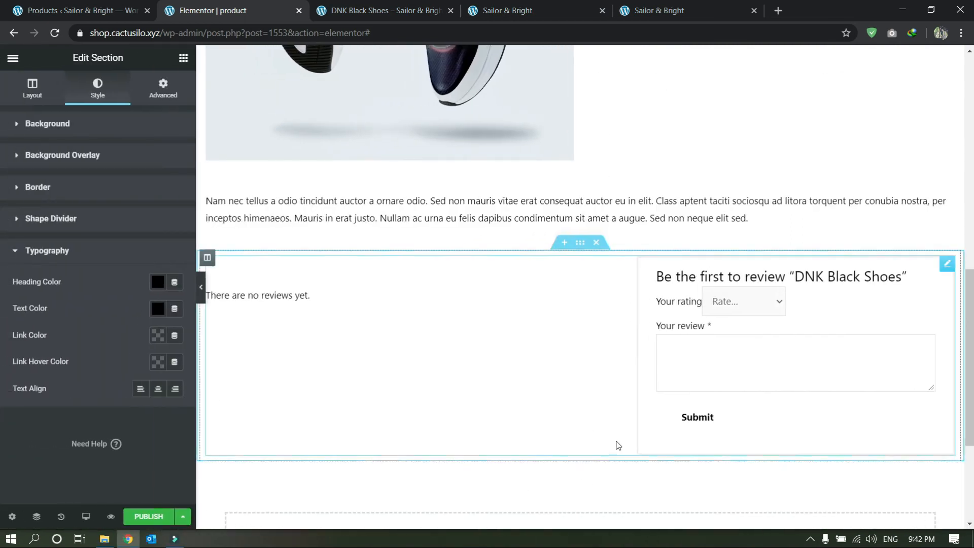
Publish the single product template with a display condition added
click(140, 519)
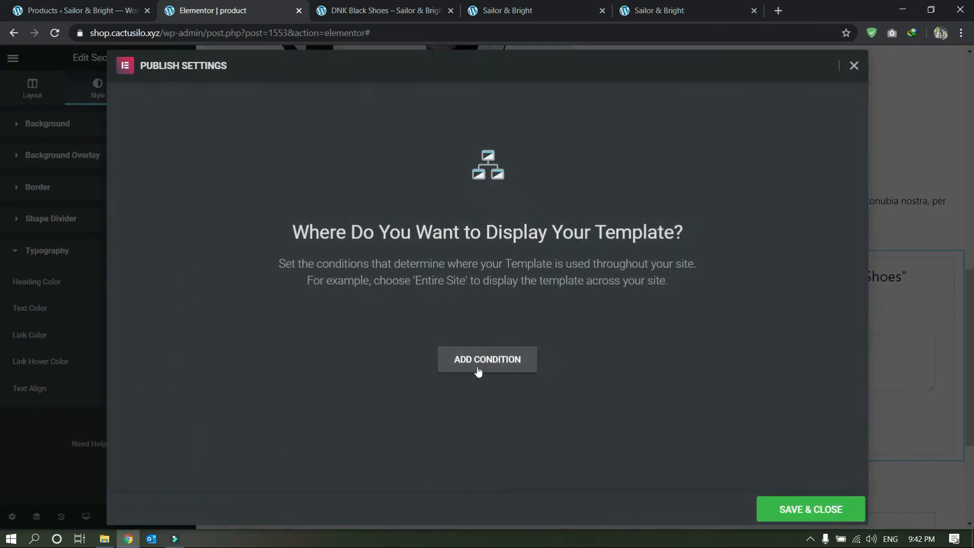
click(477, 369)
click(781, 510)
scroll(660, 446, up, 15)
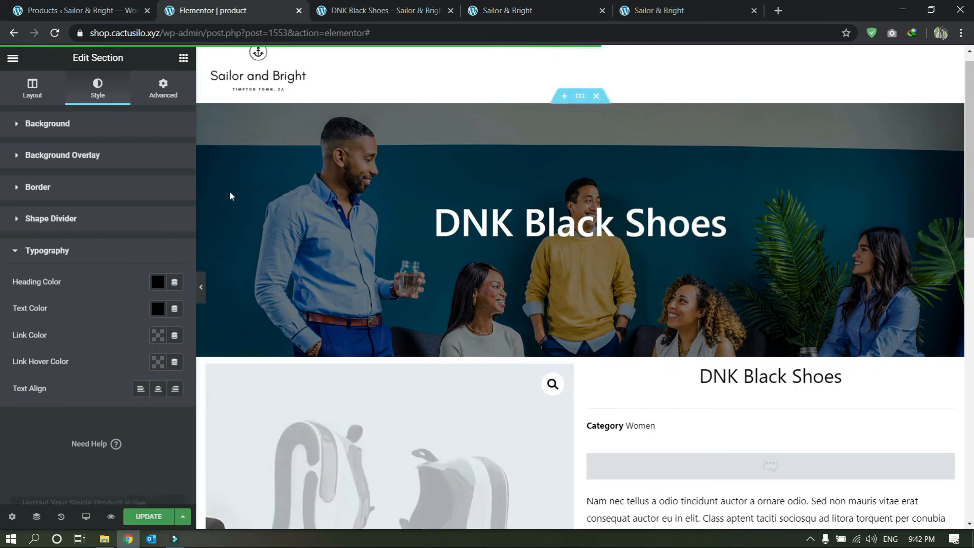
View the published product template page and examine the banner, product details, add-to-cart area, content and review form
click(12, 59)
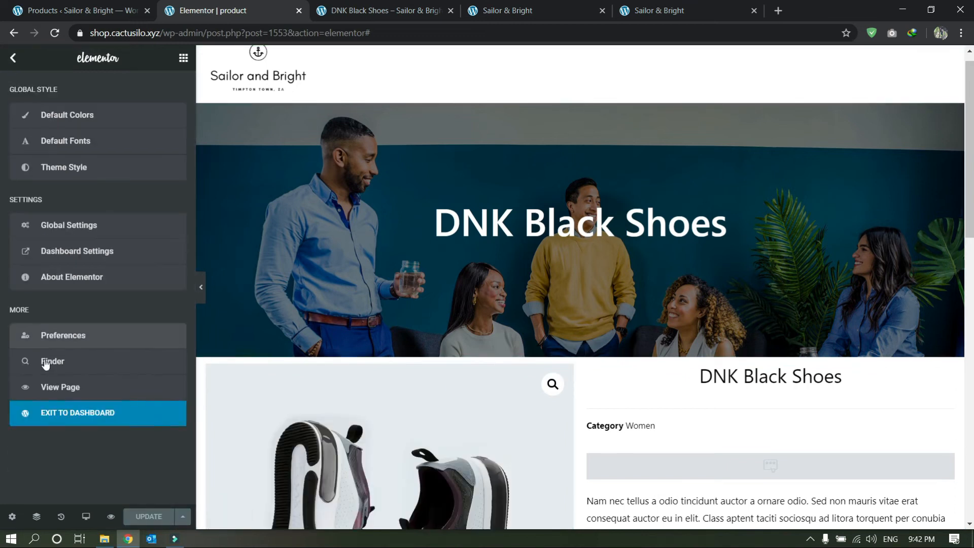
click(60, 387)
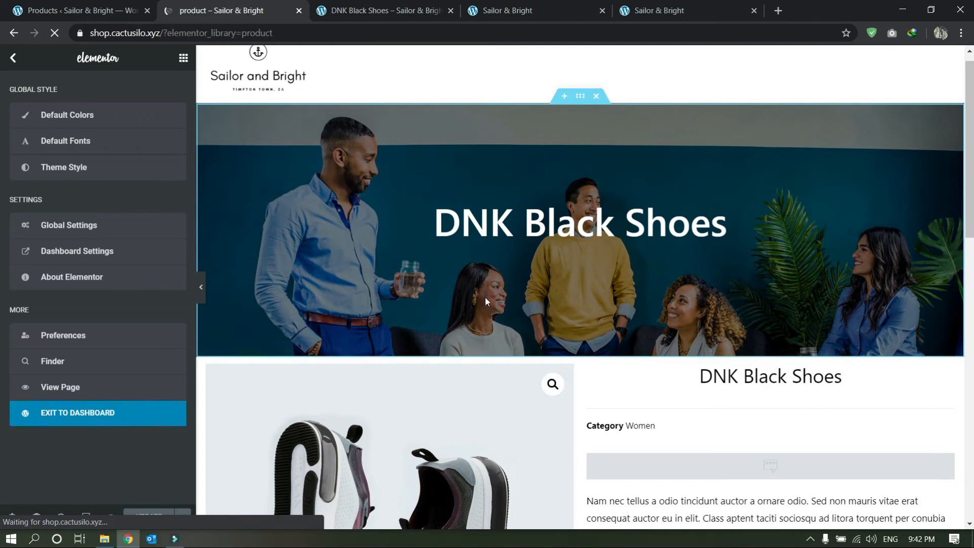
scroll(485, 298, down, 4)
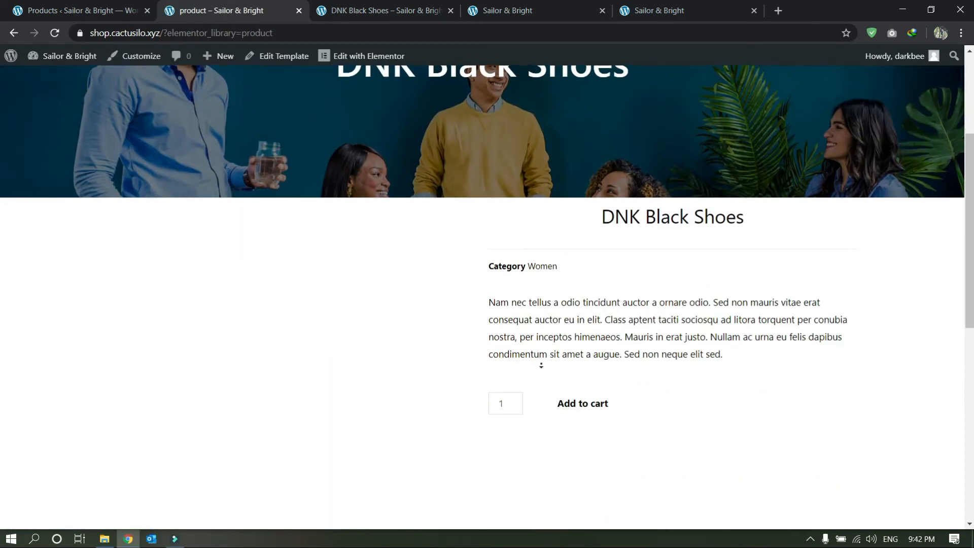
scroll(542, 365, down, 3)
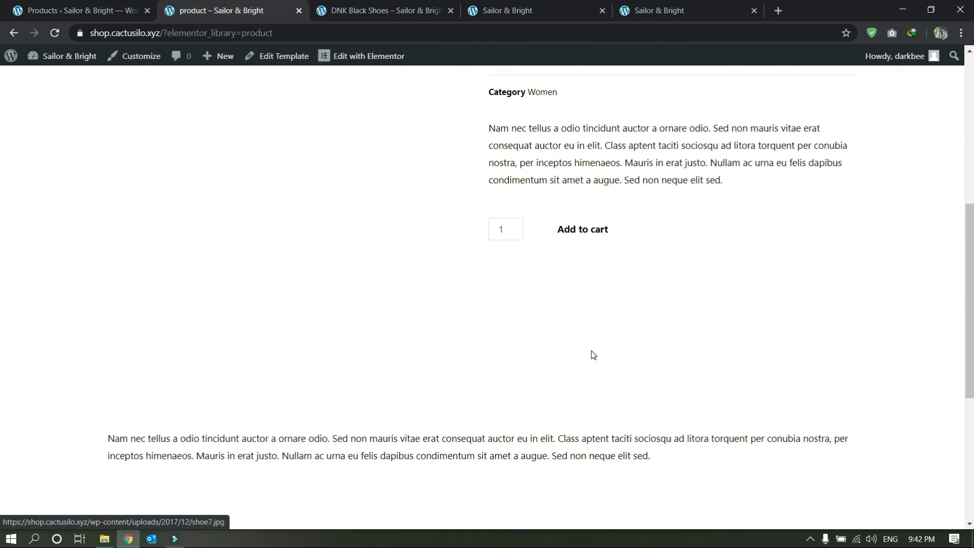
scroll(593, 355, up, 3)
scroll(589, 455, down, 7)
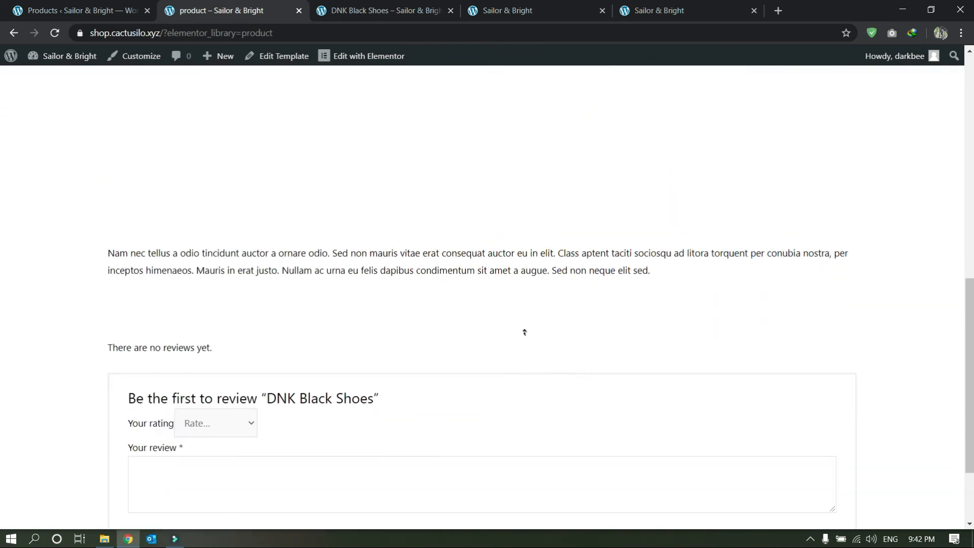
scroll(524, 332, up, 3)
scroll(450, 372, down, 5)
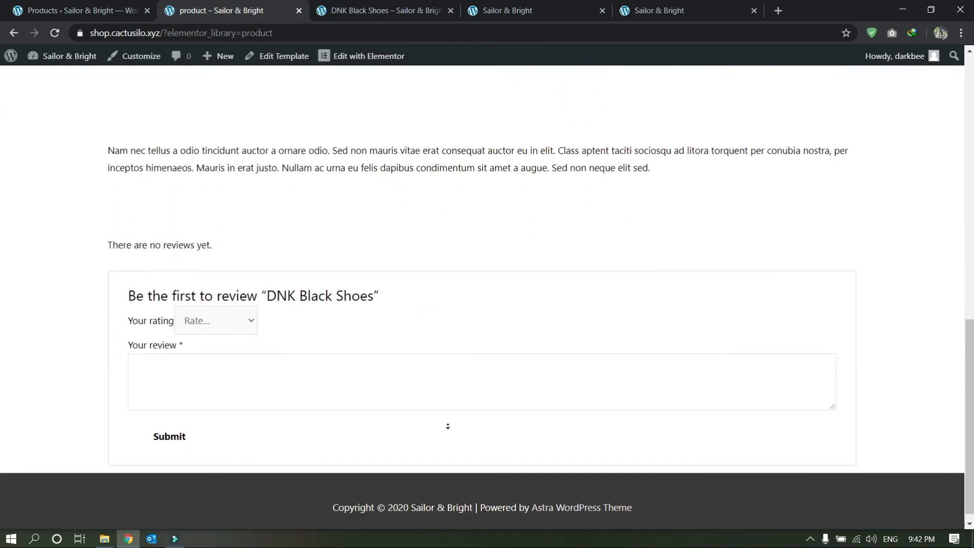
Open the Dark Brown Jeans product page from the product list in a new tab and examine how the template displays it
mouse_move(73, 80)
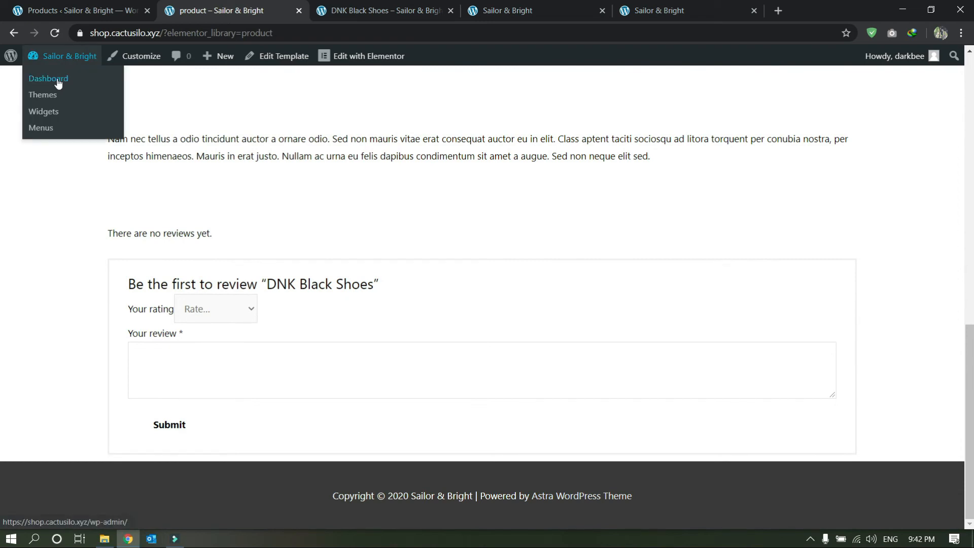
click(101, 10)
scroll(208, 203, up, 3)
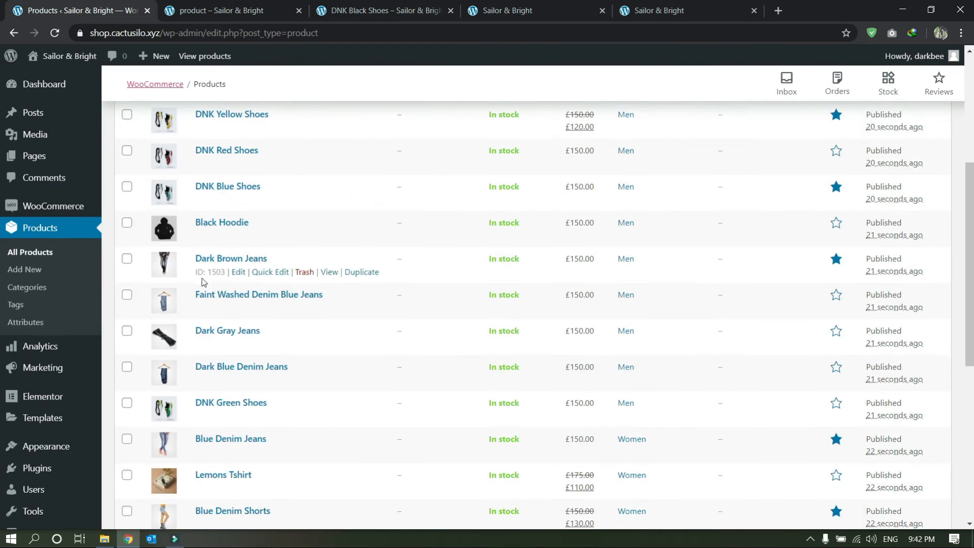
right_click(328, 272)
click(355, 277)
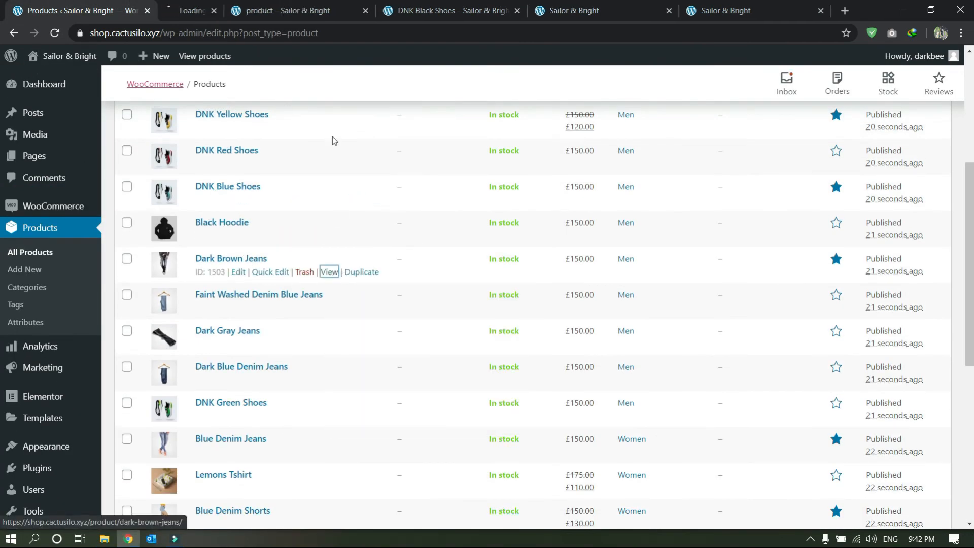
click(214, 6)
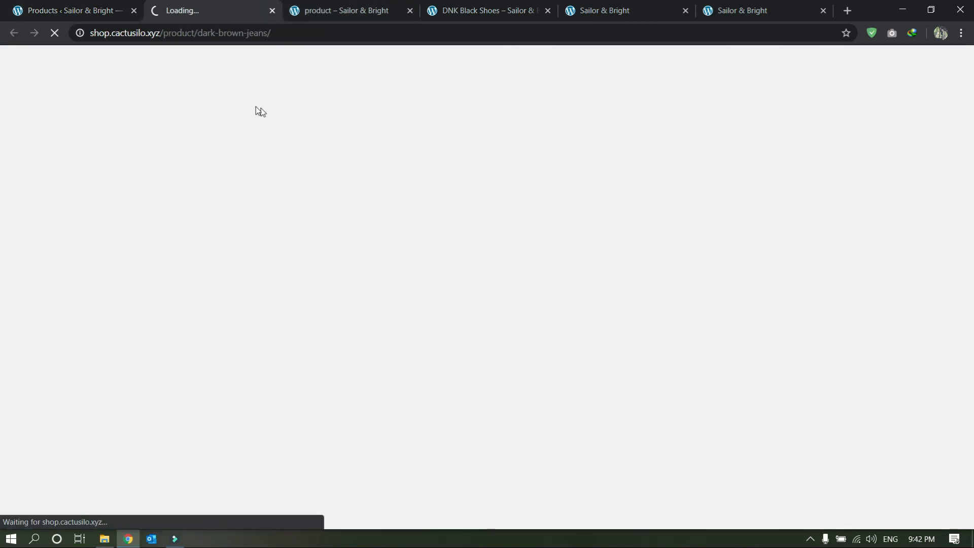
scroll(377, 304, down, 10)
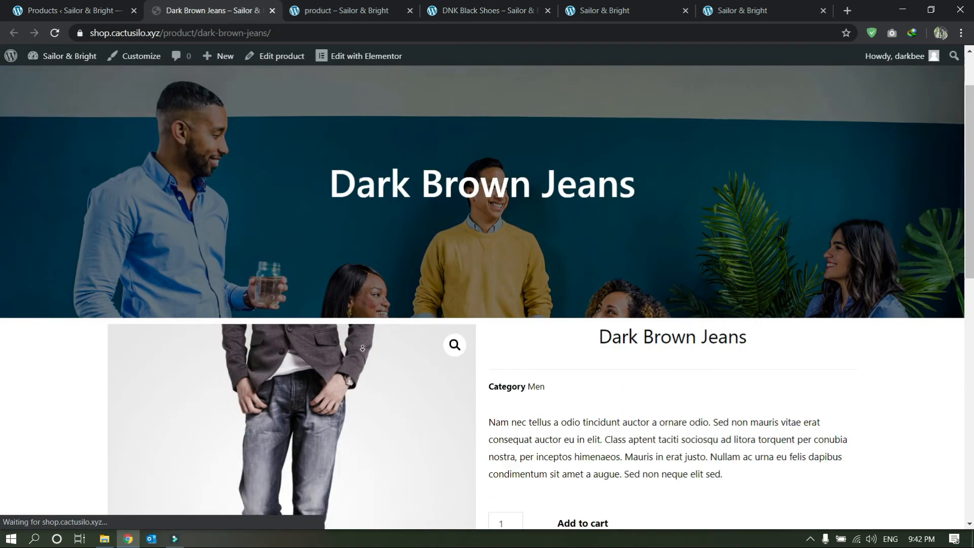
scroll(509, 321, down, 2)
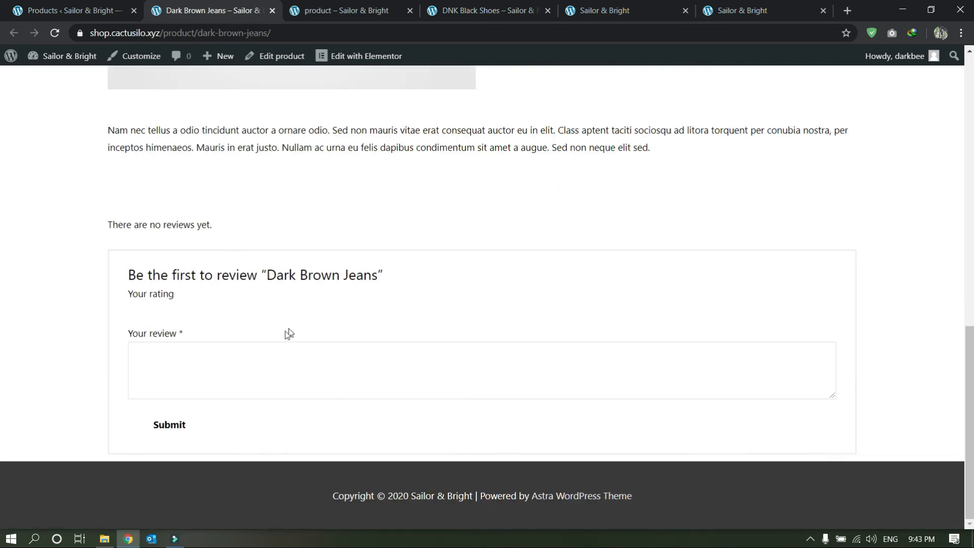
Try to submit the review "Good" for Dark Brown Jeans without a star rating
click(161, 301)
click(243, 365)
click(146, 318)
scroll(187, 413, up, 4)
scroll(146, 417, down, 4)
click(236, 365)
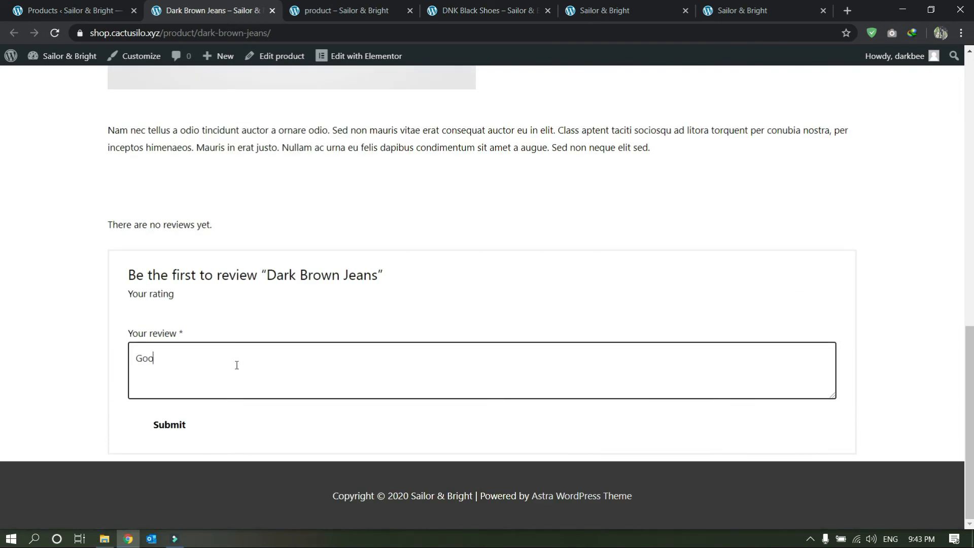
click(178, 425)
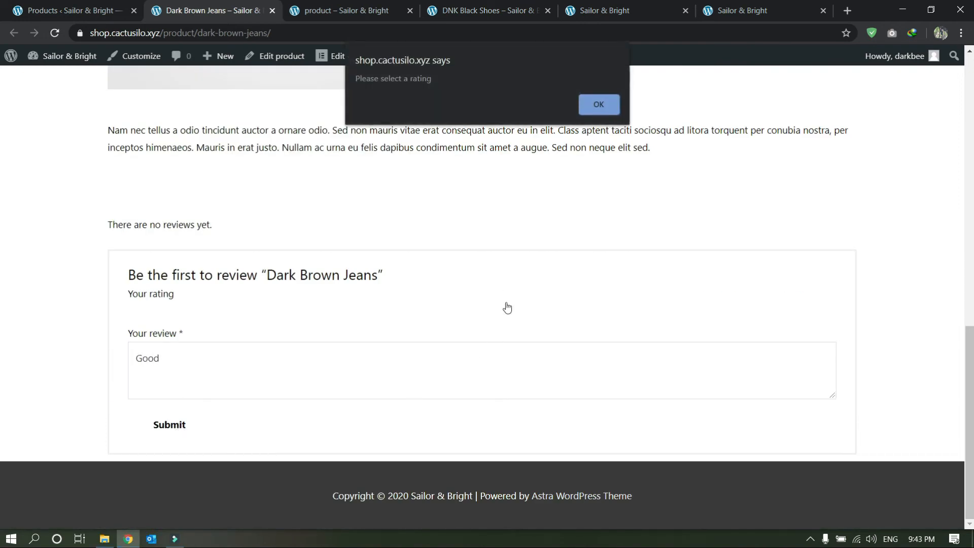
click(604, 108)
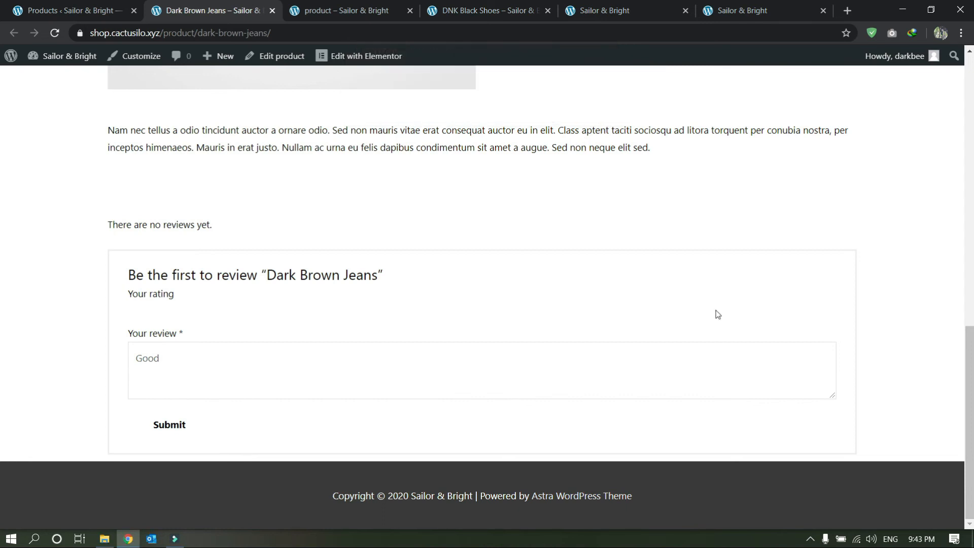
Recheck the Dark Brown Jeans page, then examine the general WooCommerce settings, including the currency options
scroll(800, 315, up, 8)
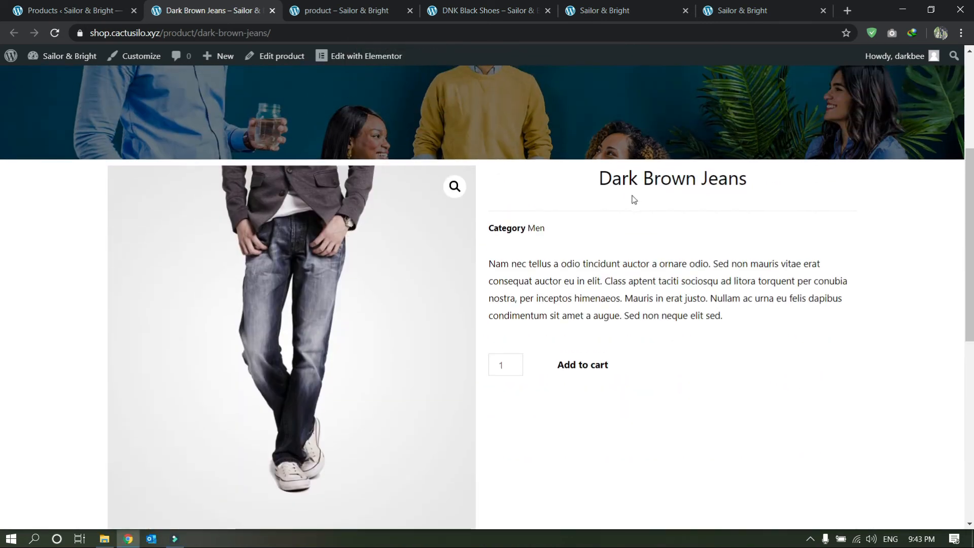
scroll(631, 259, down, 9)
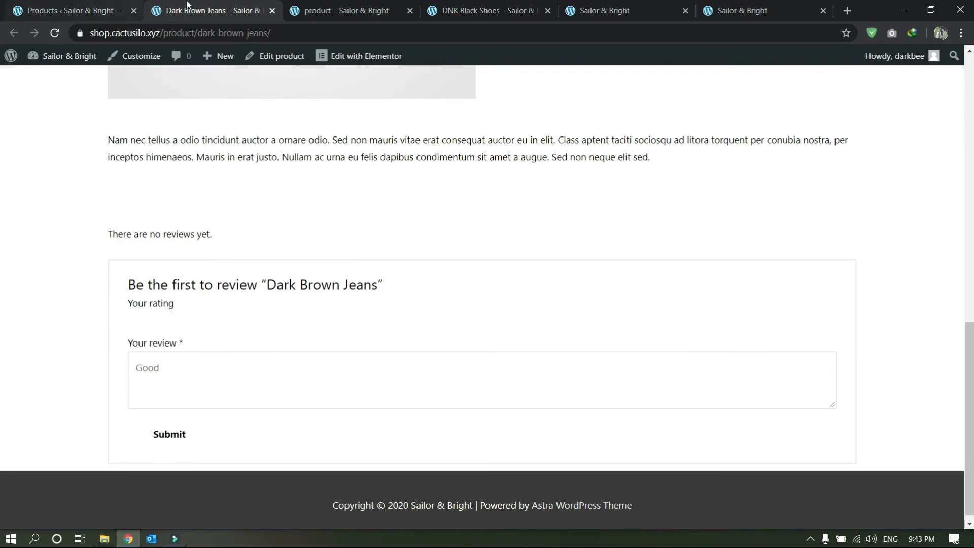
click(45, 12)
mouse_move(51, 215)
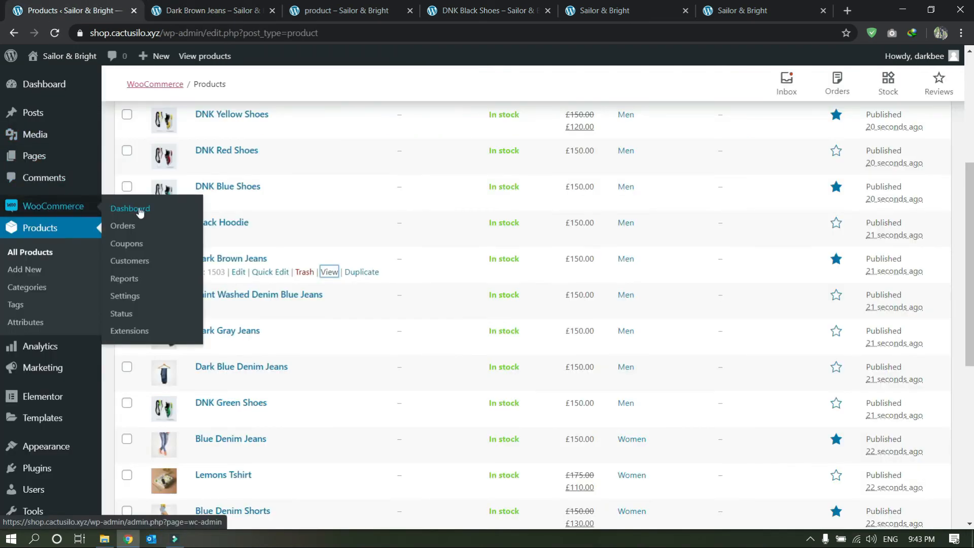
click(125, 296)
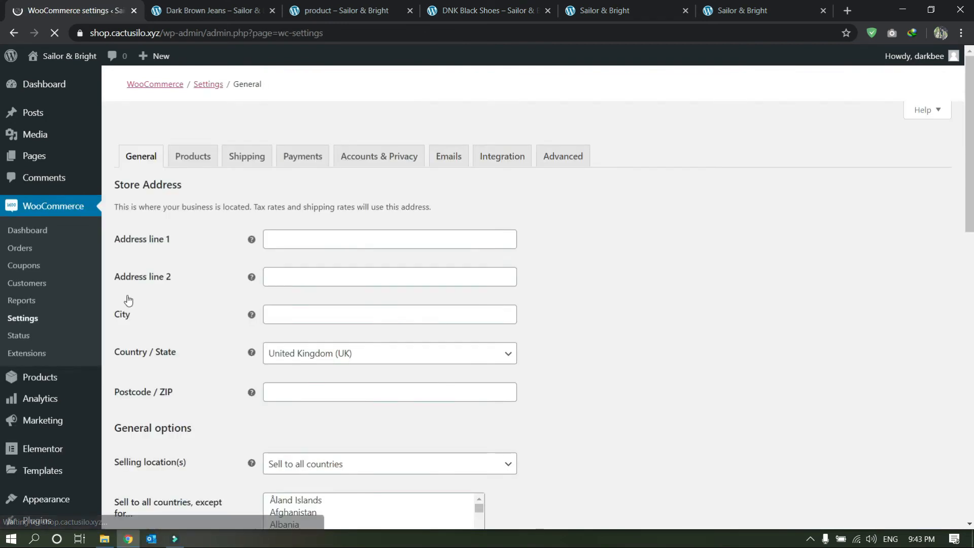
scroll(284, 307, down, 5)
scroll(277, 309, down, 6)
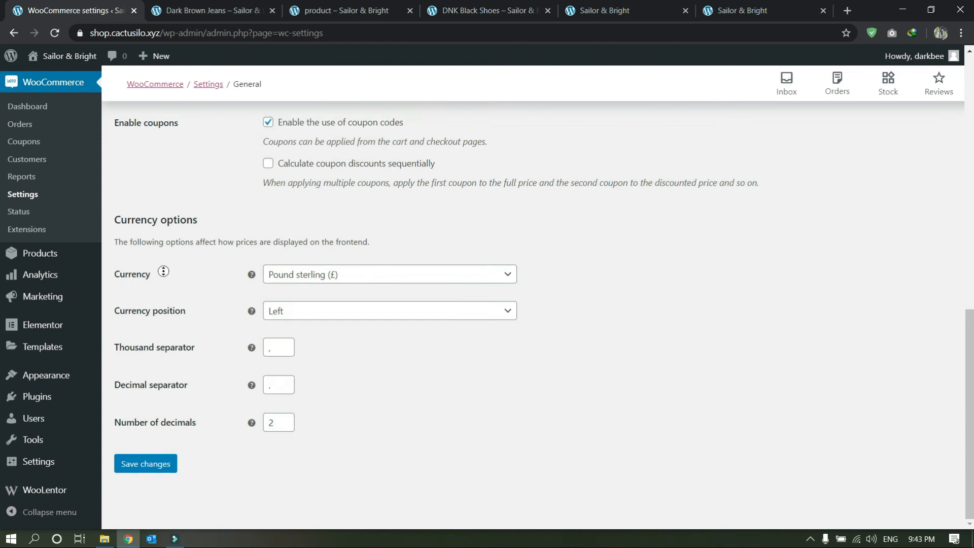
scroll(328, 150, up, 10)
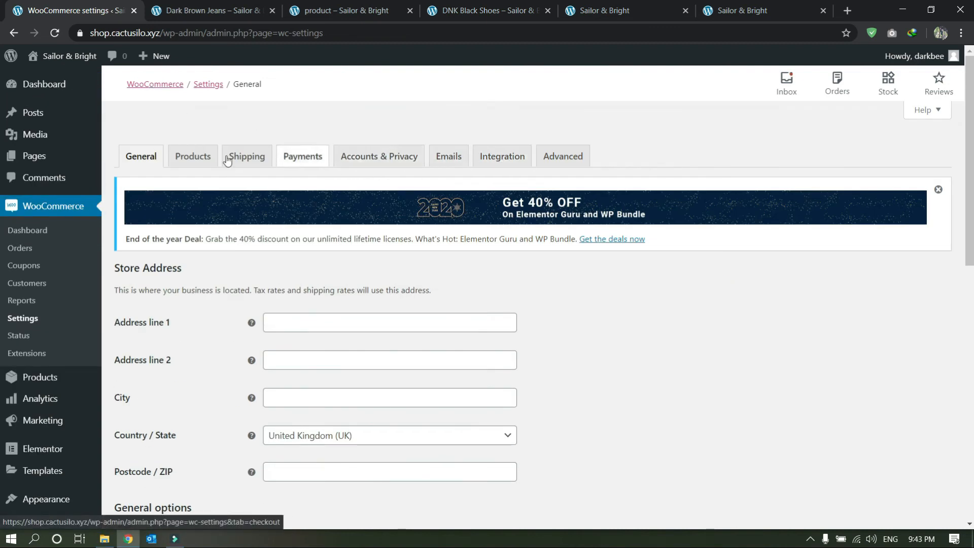
Examine the WooCommerce product settings, including the shop page, product review and star rating options
click(207, 158)
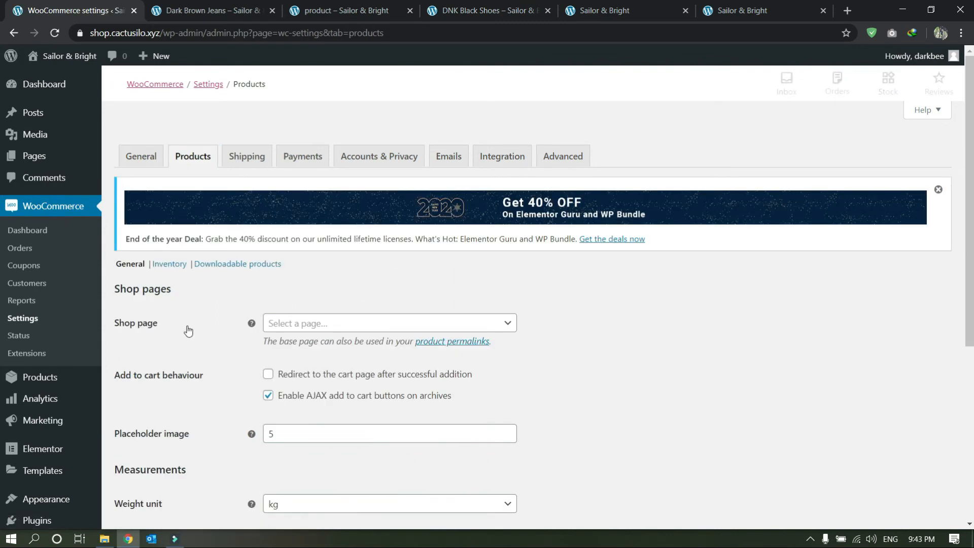
click(297, 324)
click(278, 300)
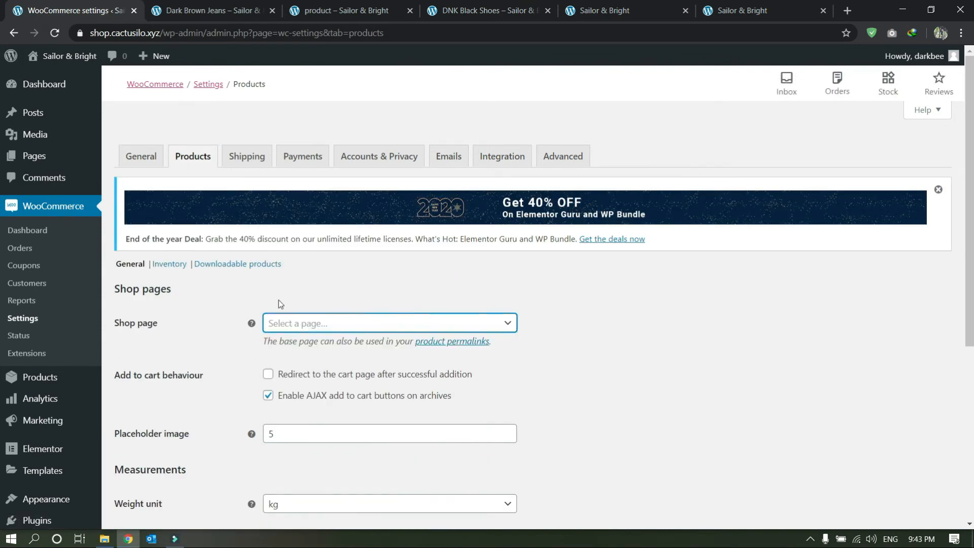
scroll(198, 348, down, 3)
scroll(188, 420, down, 3)
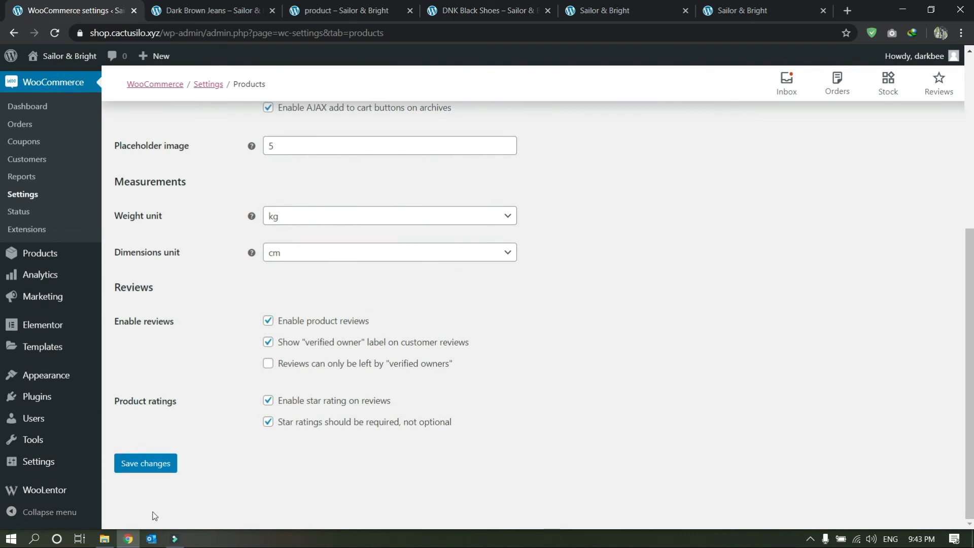
scroll(207, 278, up, 6)
Examine the WooCommerce Accounts & Privacy settings, from guest checkout to privacy policy and personal data retention
click(255, 160)
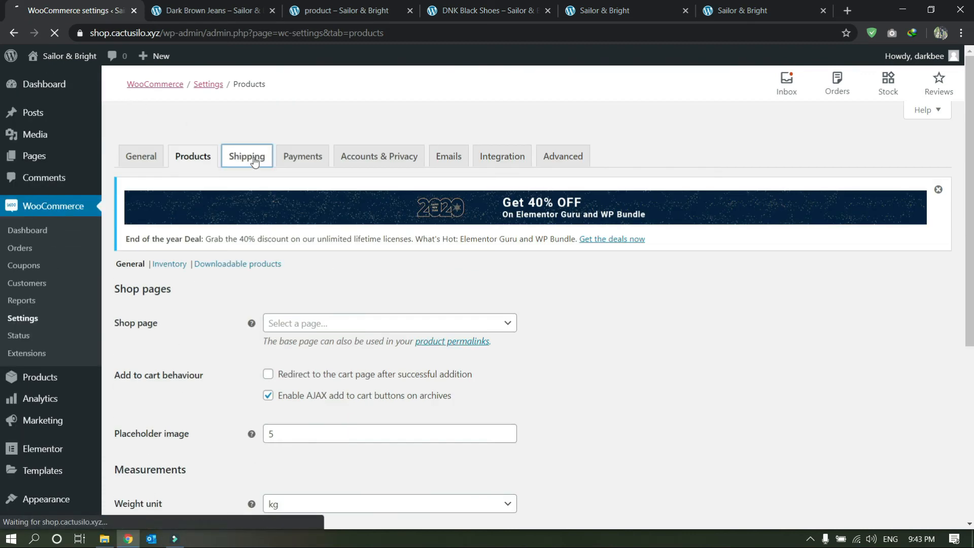
click(303, 161)
click(386, 162)
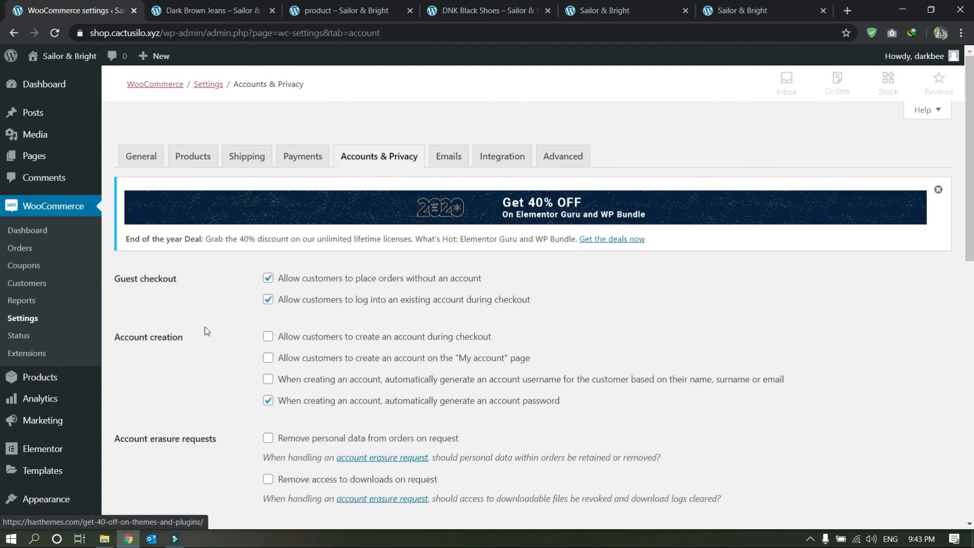
scroll(193, 342, down, 5)
scroll(193, 341, down, 6)
scroll(198, 304, up, 5)
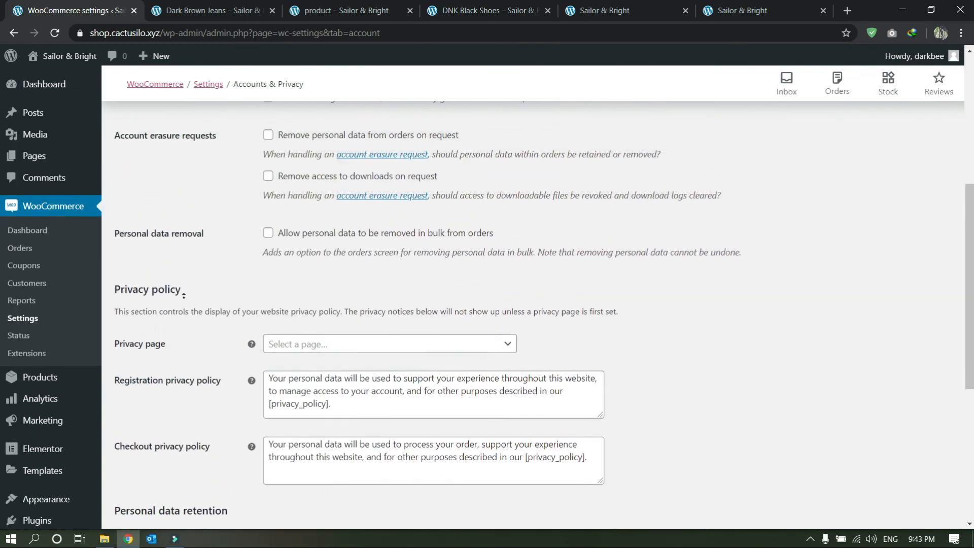
scroll(202, 371, down, 6)
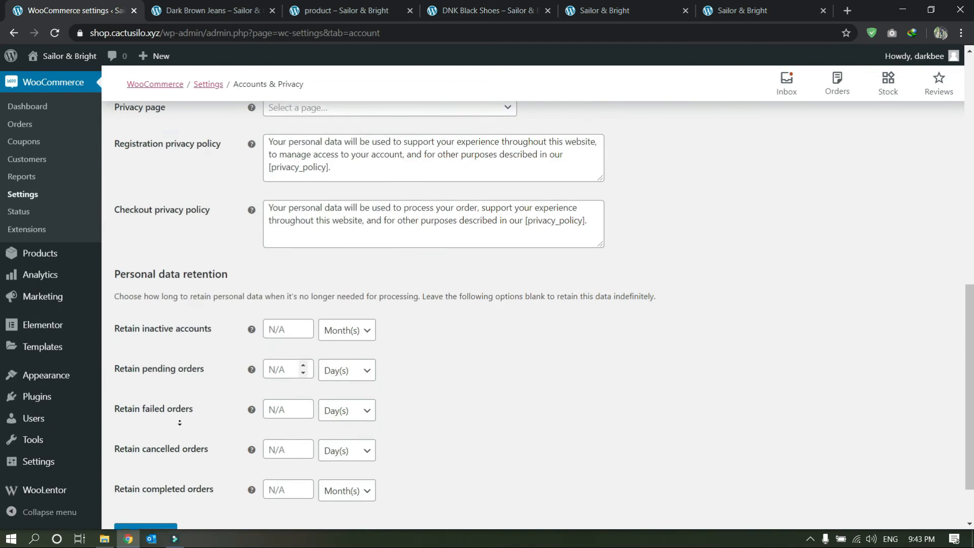
scroll(173, 459, up, 15)
Enable the transparent header on the complete website, with only the 404, Search & Archives exclusion ticked, and publish the customization
click(184, 6)
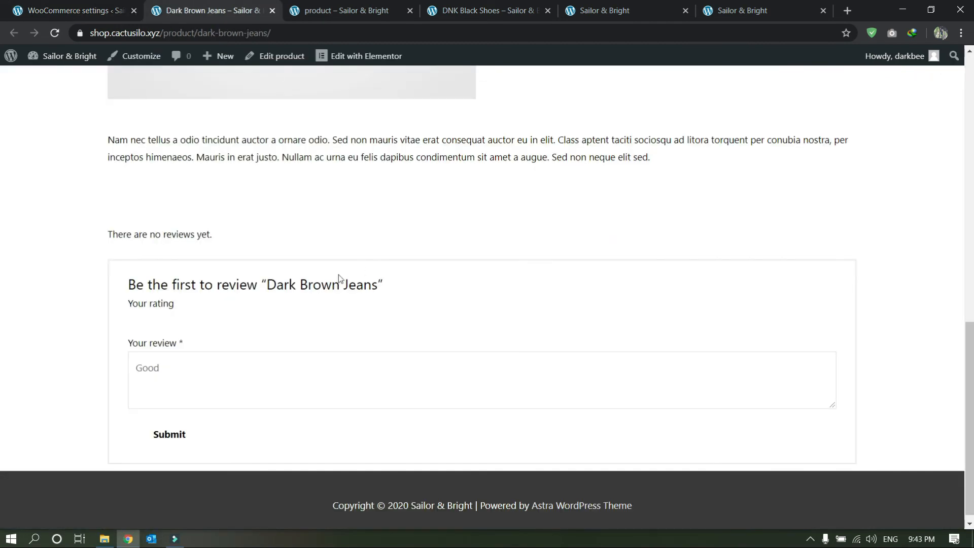
scroll(90, 372, up, 15)
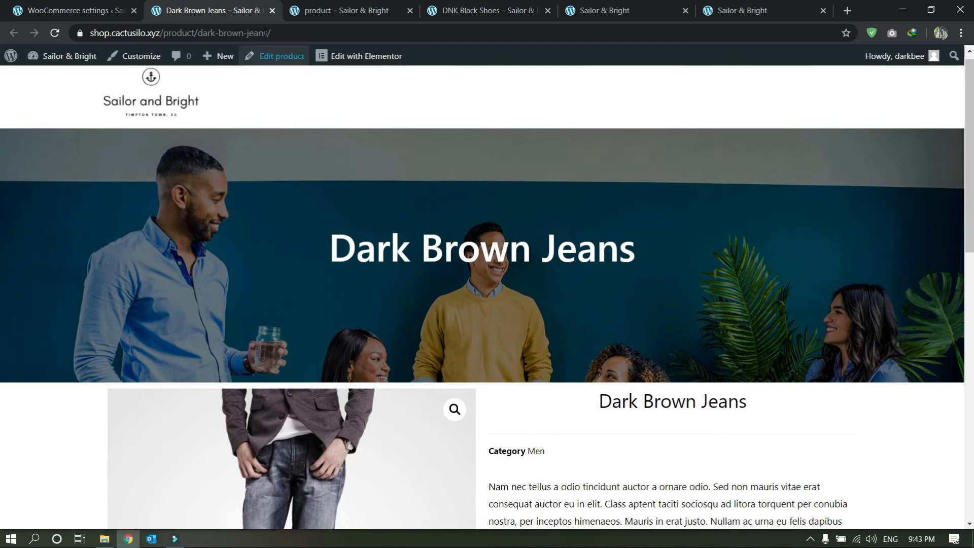
click(131, 64)
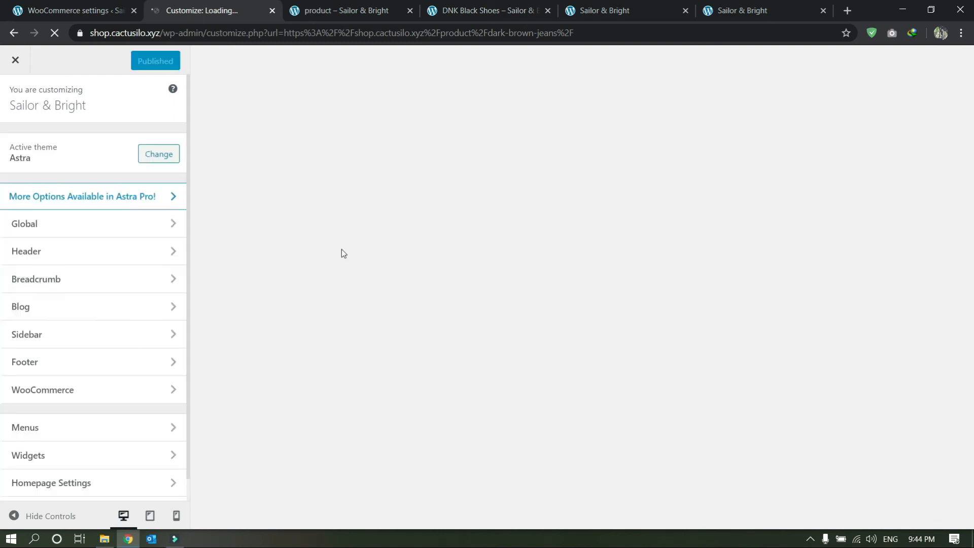
click(55, 258)
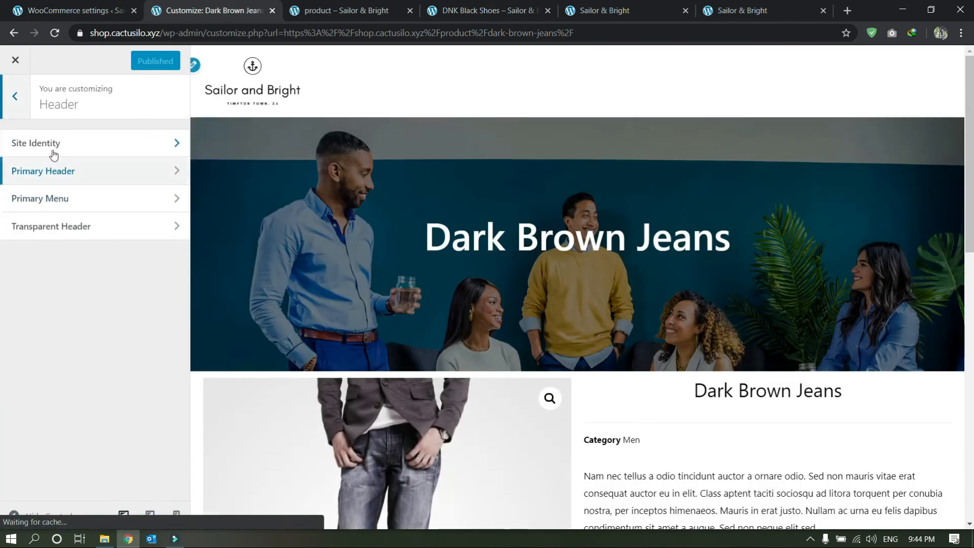
click(45, 228)
click(12, 148)
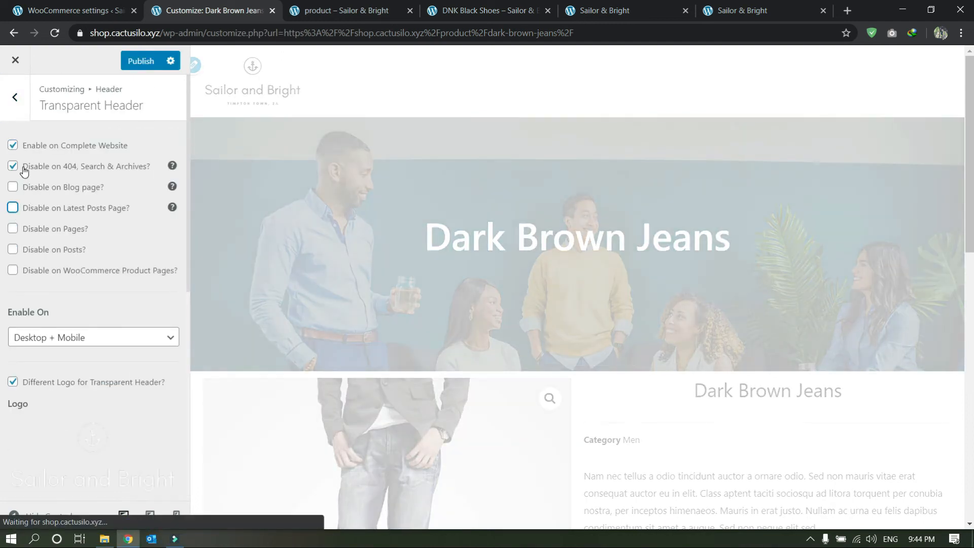
click(136, 63)
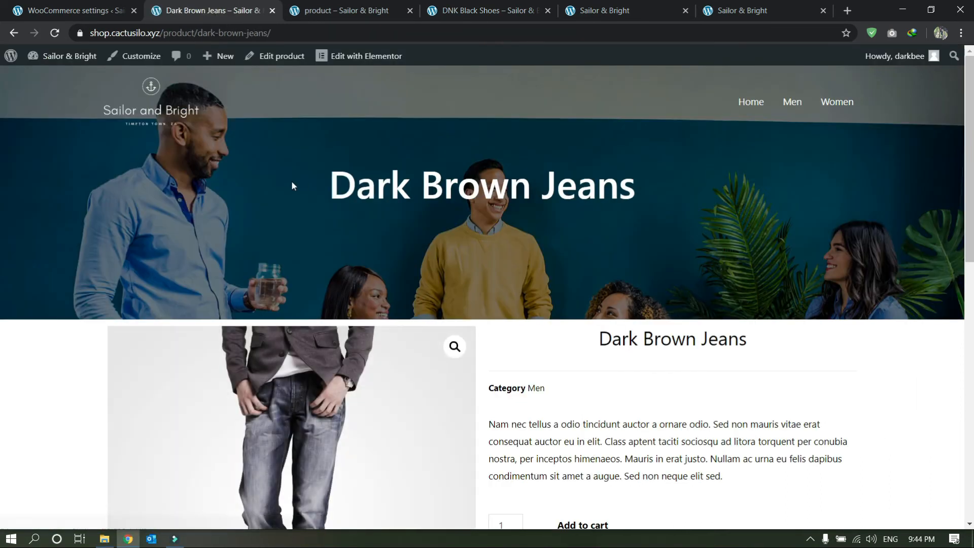
Review the Dark Brown Jeans product page and add the product to the cart
scroll(280, 216, down, 5)
scroll(280, 216, down, 7)
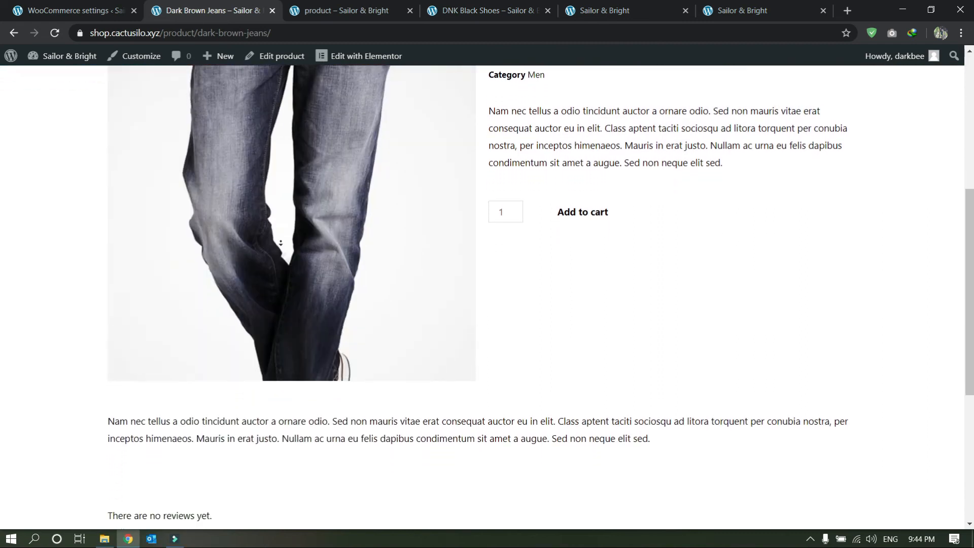
scroll(17, 308, up, 12)
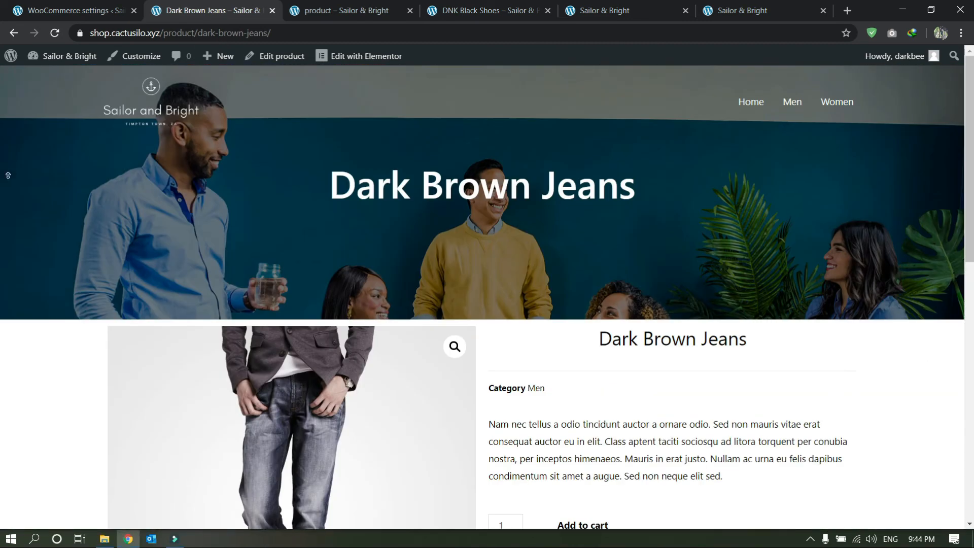
scroll(30, 426, down, 4)
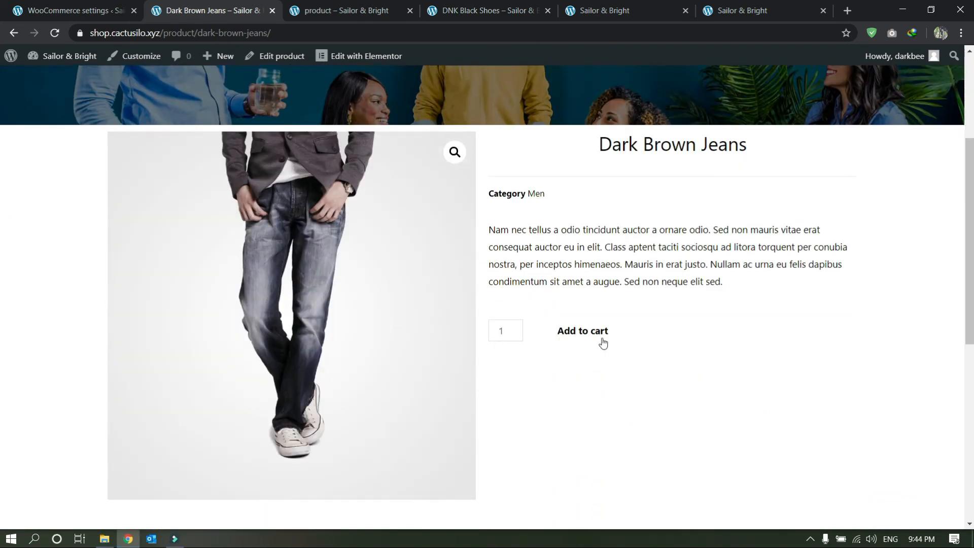
click(623, 337)
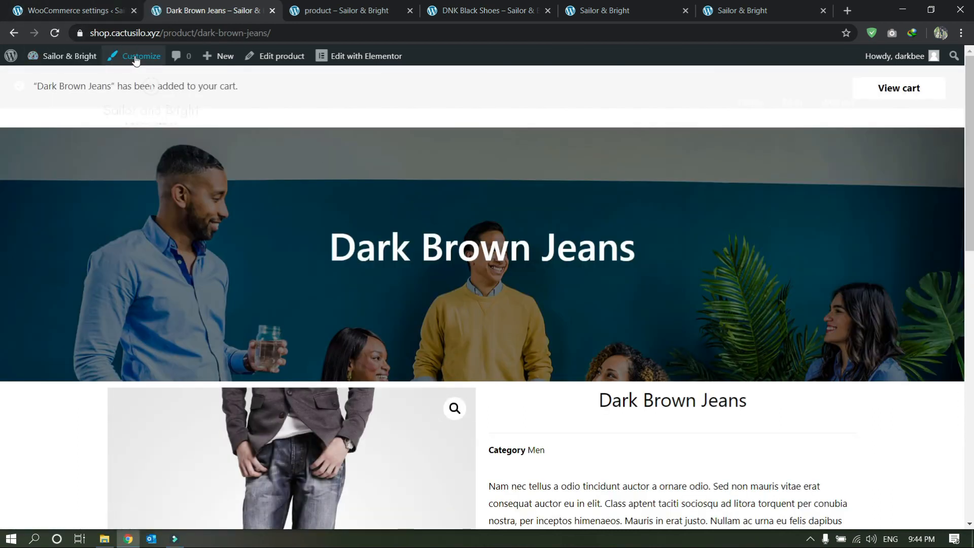
Customize the site's global base colors by setting the theme color to blue #1e73be, and check the product page buttons in the preview
click(147, 60)
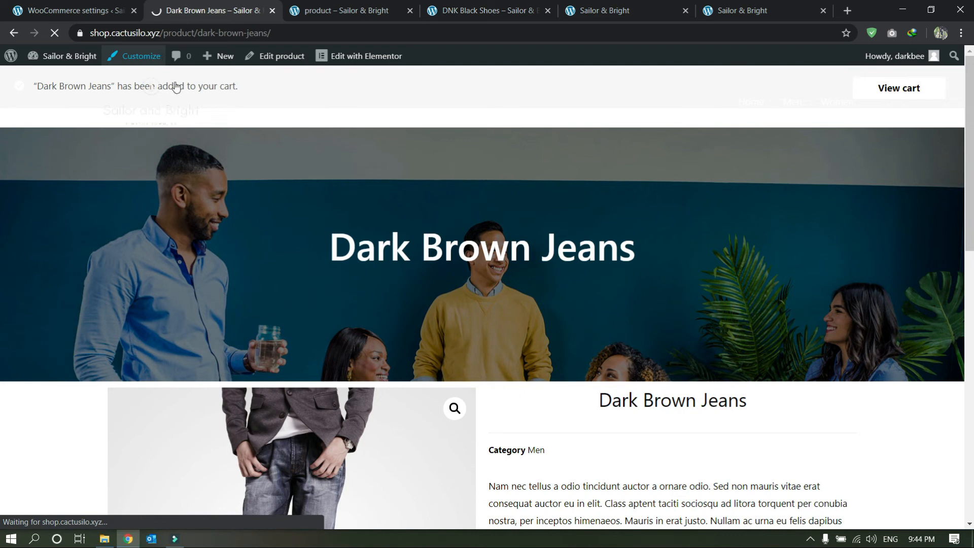
scroll(197, 122, down, 5)
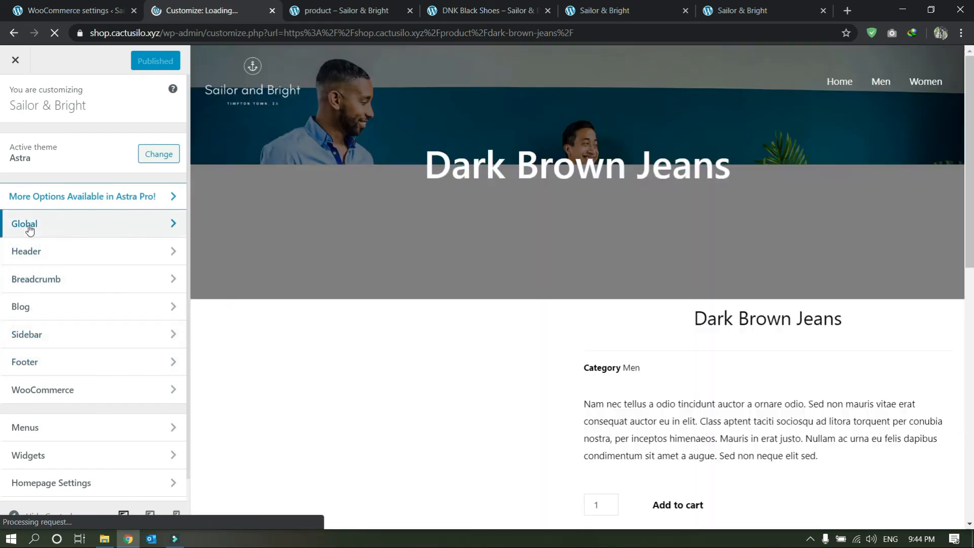
click(35, 223)
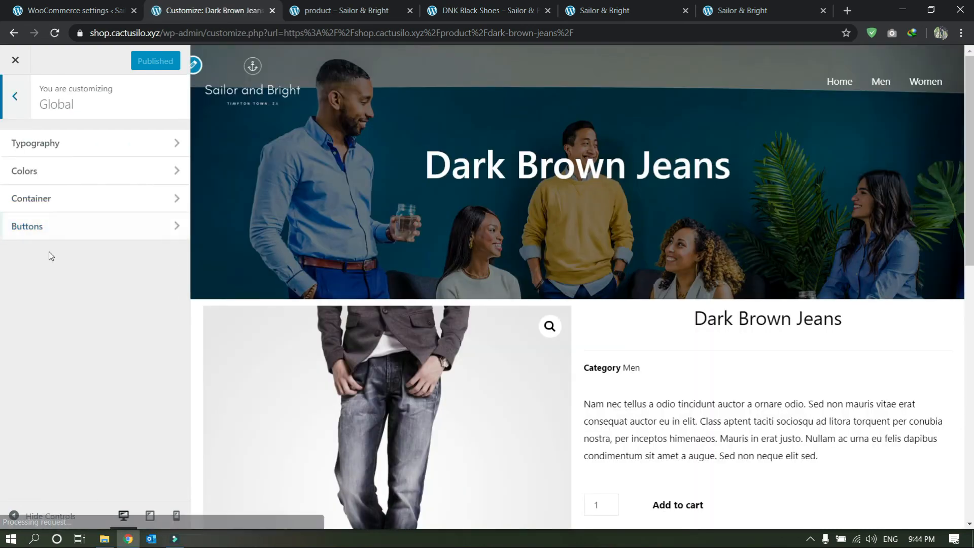
click(39, 172)
click(42, 147)
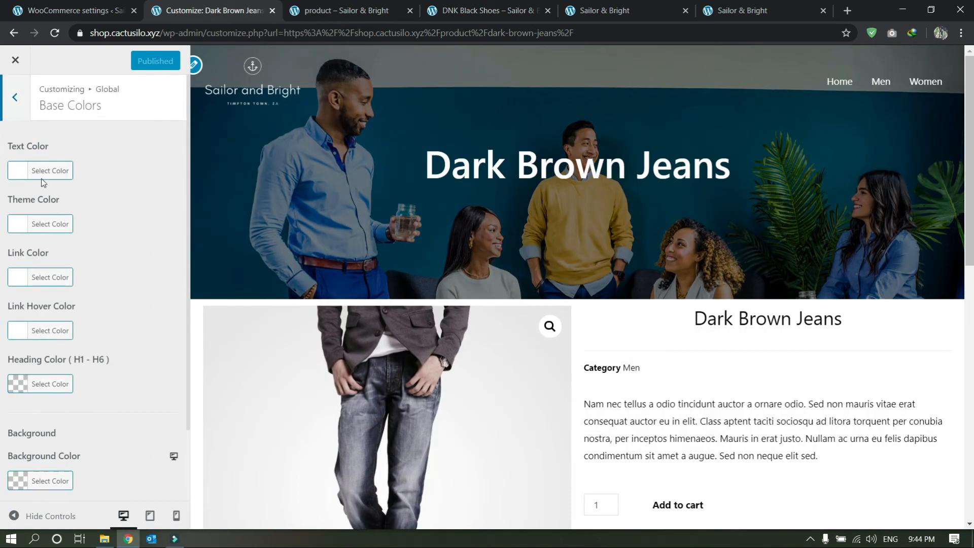
click(27, 222)
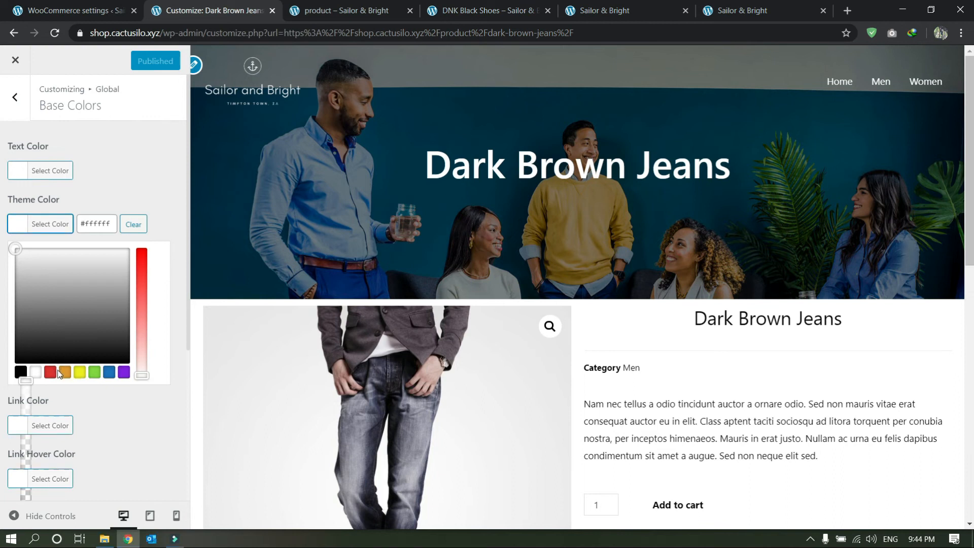
click(109, 373)
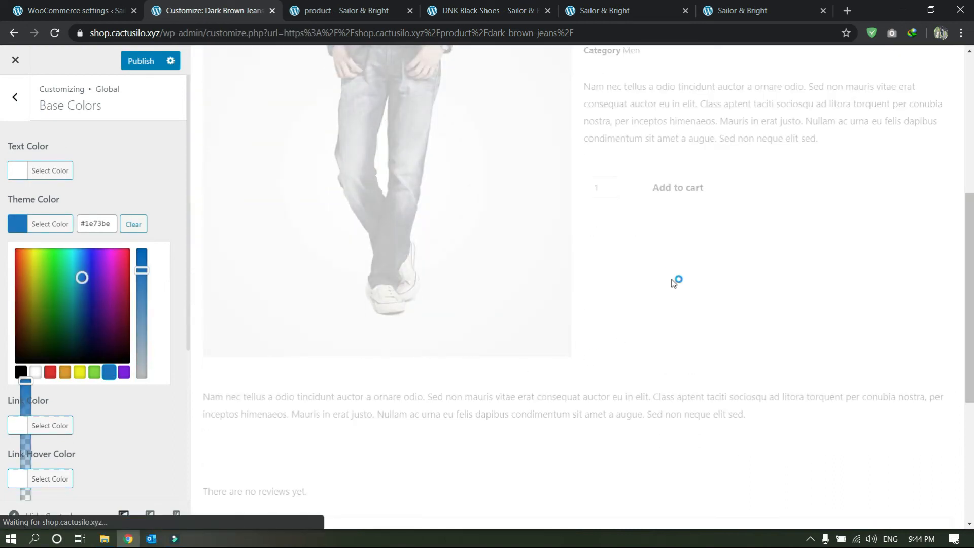
scroll(710, 365, down, 6)
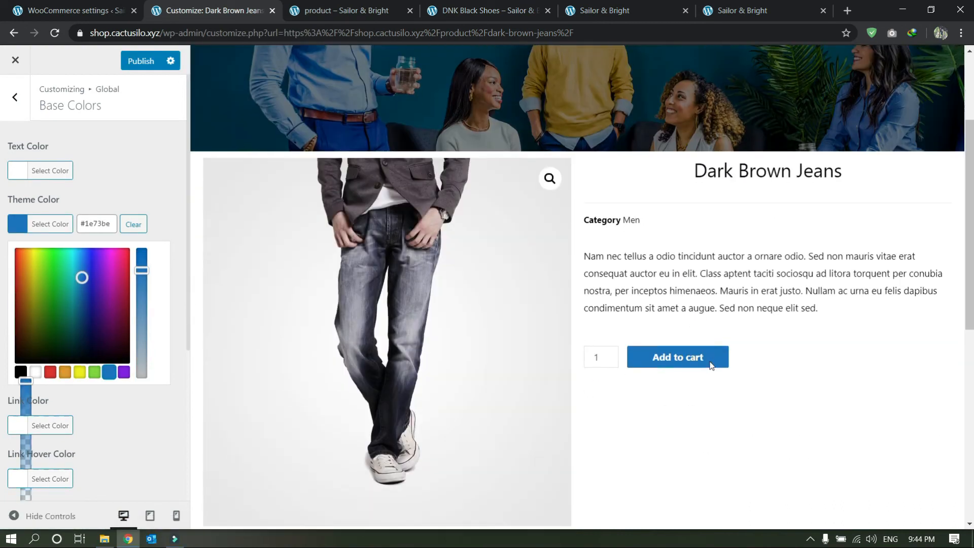
scroll(630, 367, down, 1)
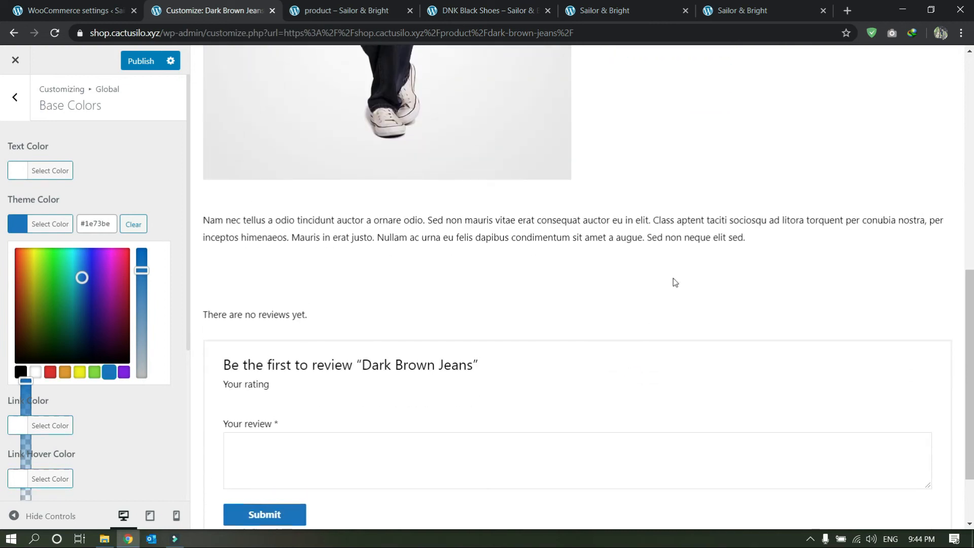
scroll(674, 282, up, 3)
click(127, 440)
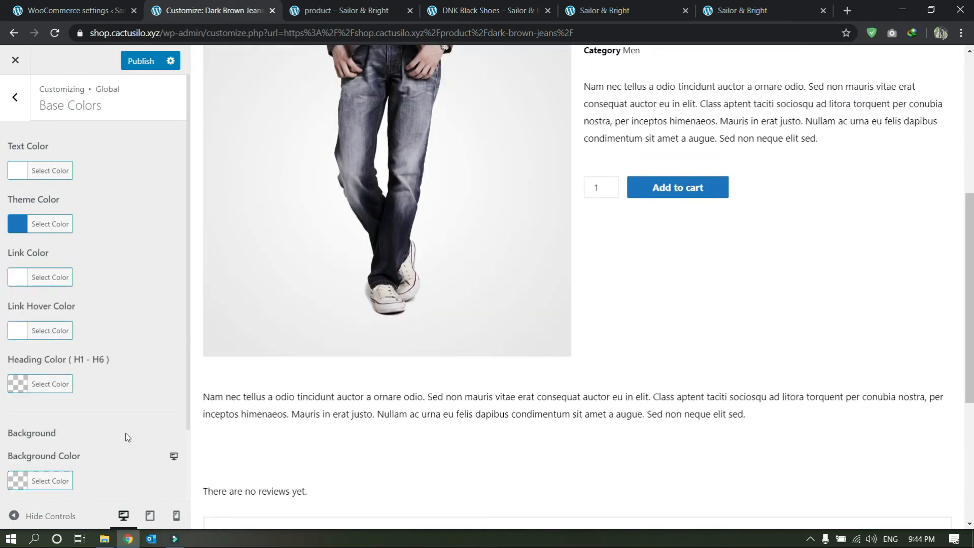
Try black #000000 as the global text color, clear that color instead, and publish the customization
scroll(40, 427, down, 1)
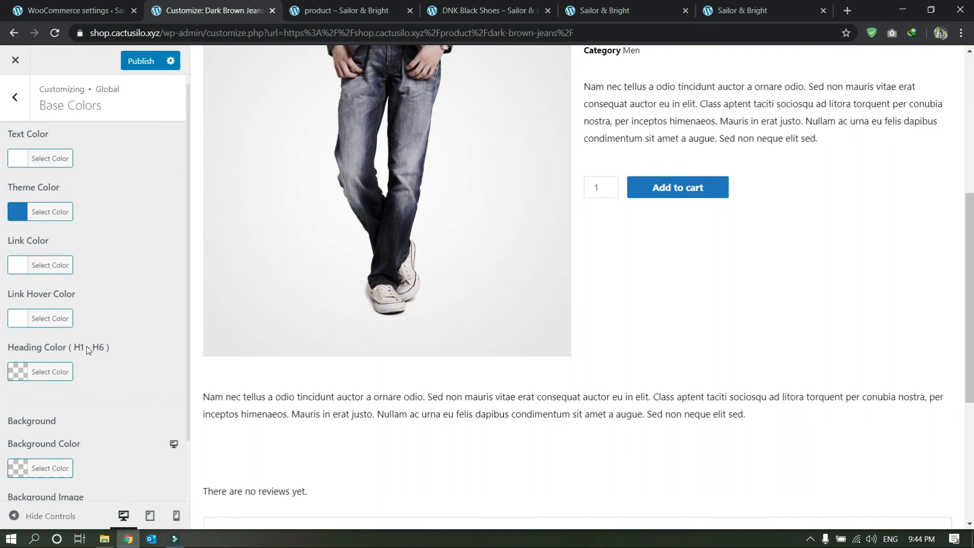
scroll(77, 332, up, 1)
scroll(573, 365, up, 6)
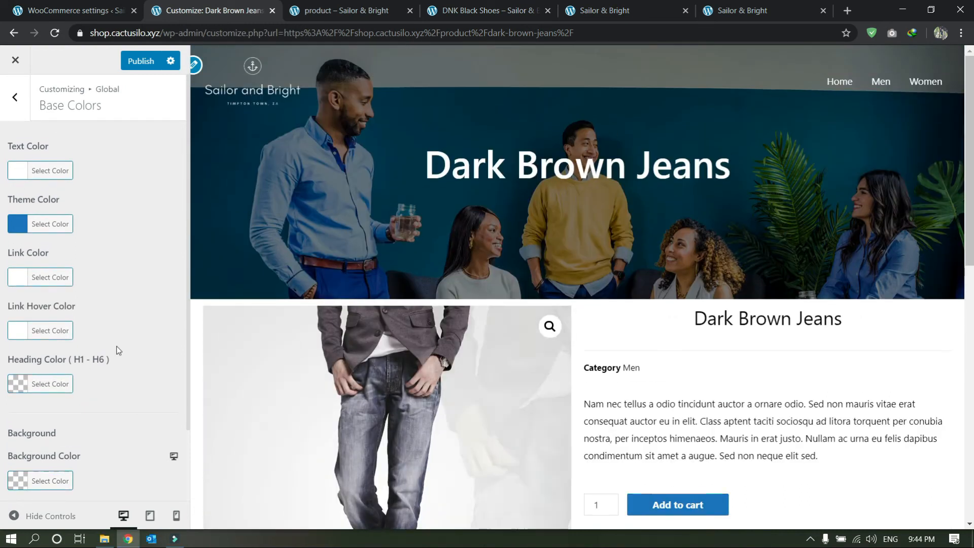
click(23, 169)
click(21, 319)
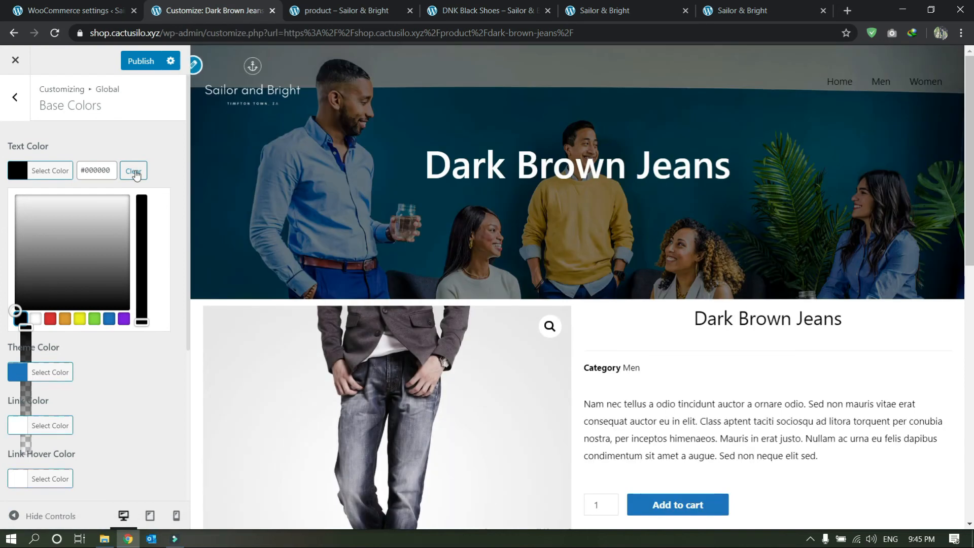
click(135, 172)
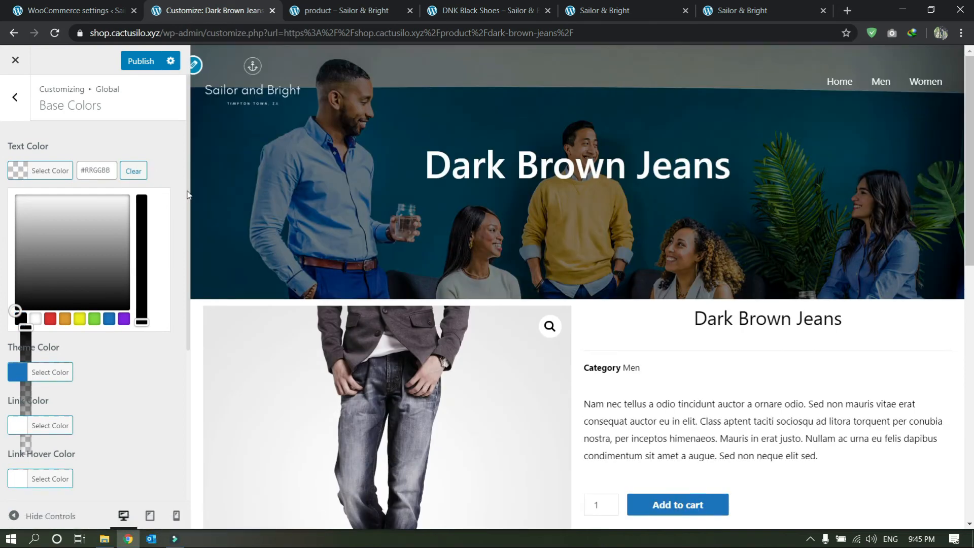
scroll(395, 327, down, 5)
scroll(406, 351, down, 5)
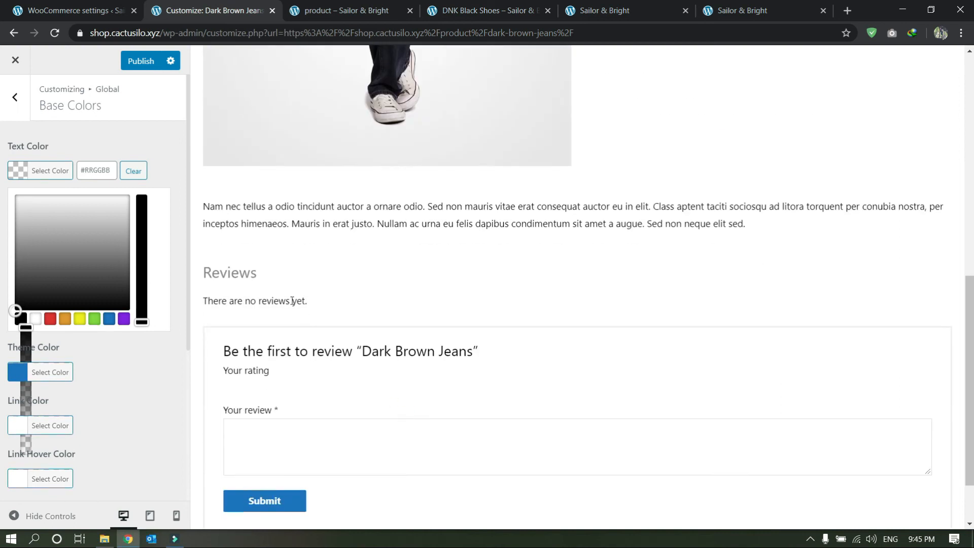
click(134, 62)
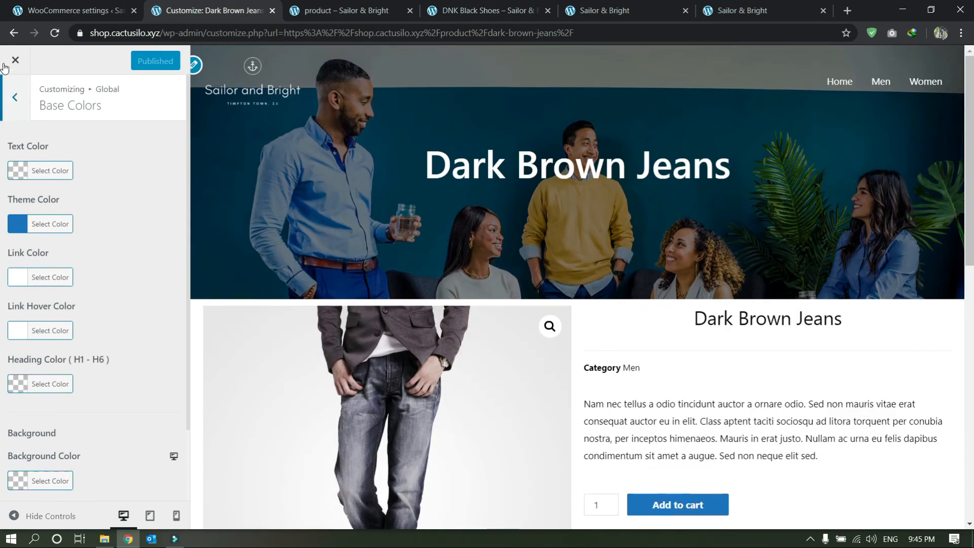
click(7, 63)
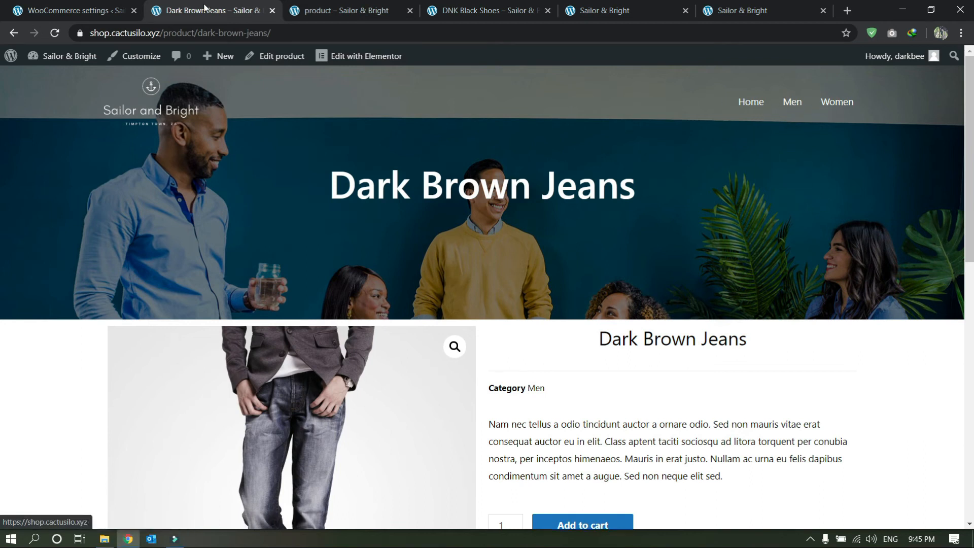
Create a new page titled Men and open it for editing with Elementor
click(28, 5)
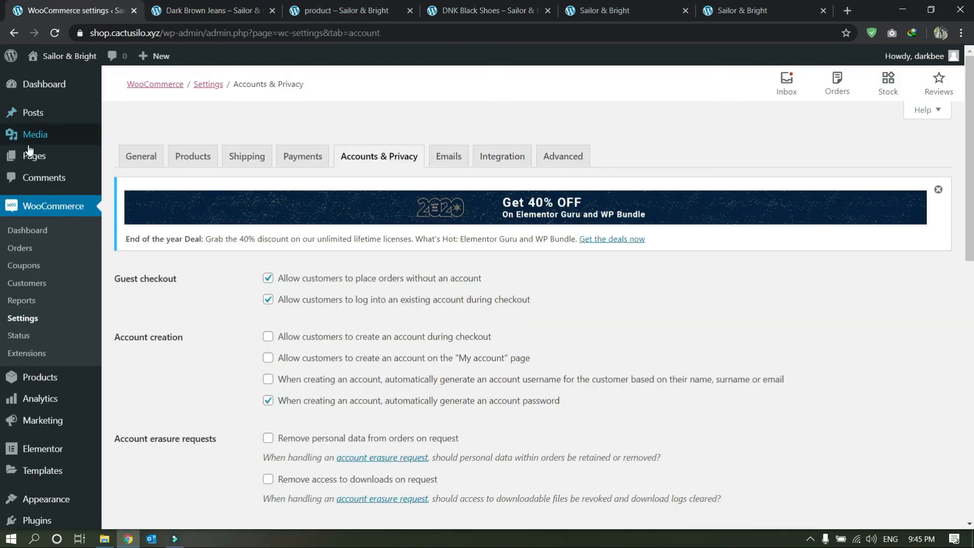
mouse_move(35, 155)
click(120, 175)
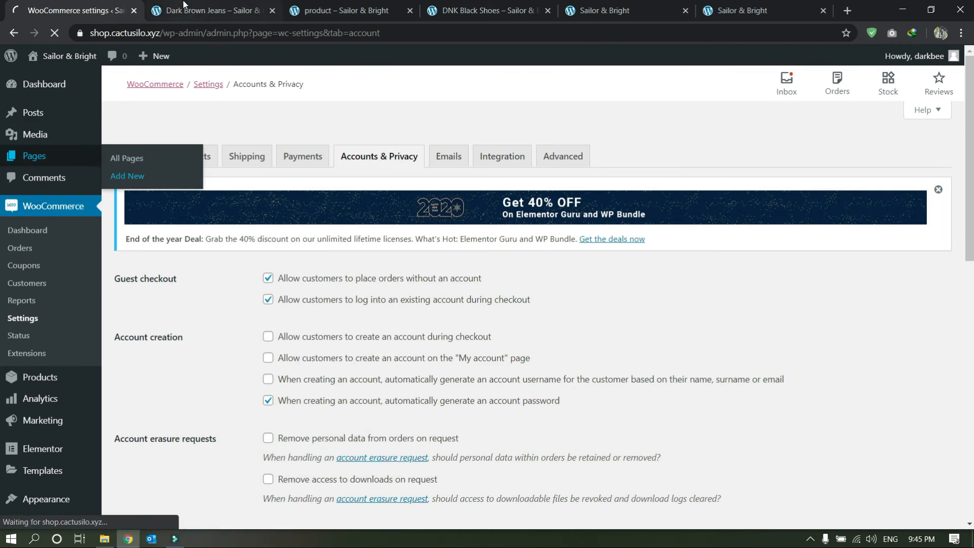
click(341, 5)
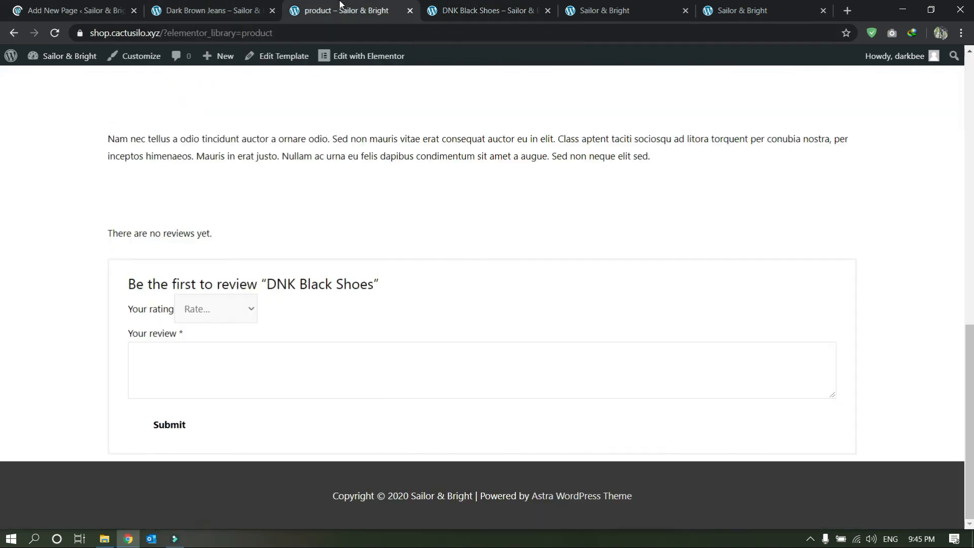
click(71, 10)
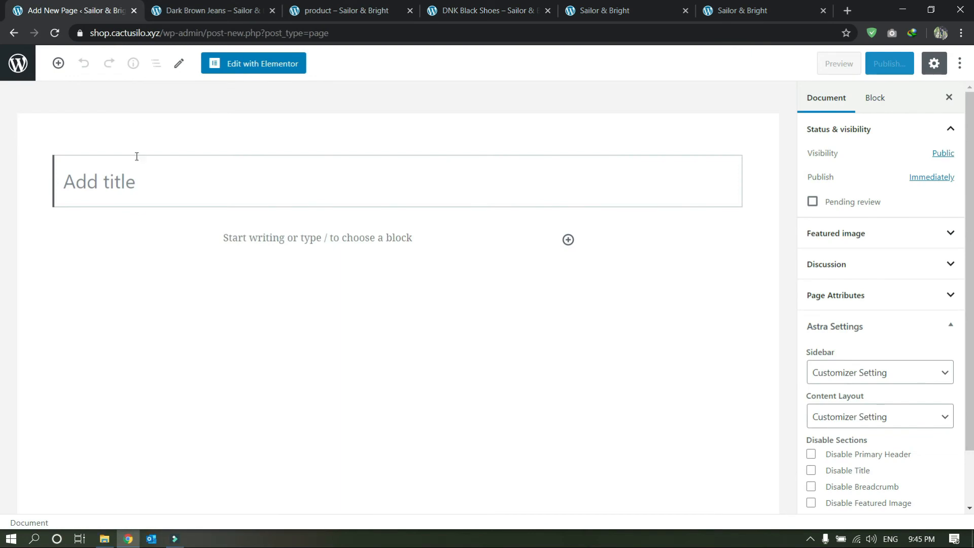
text(Men)
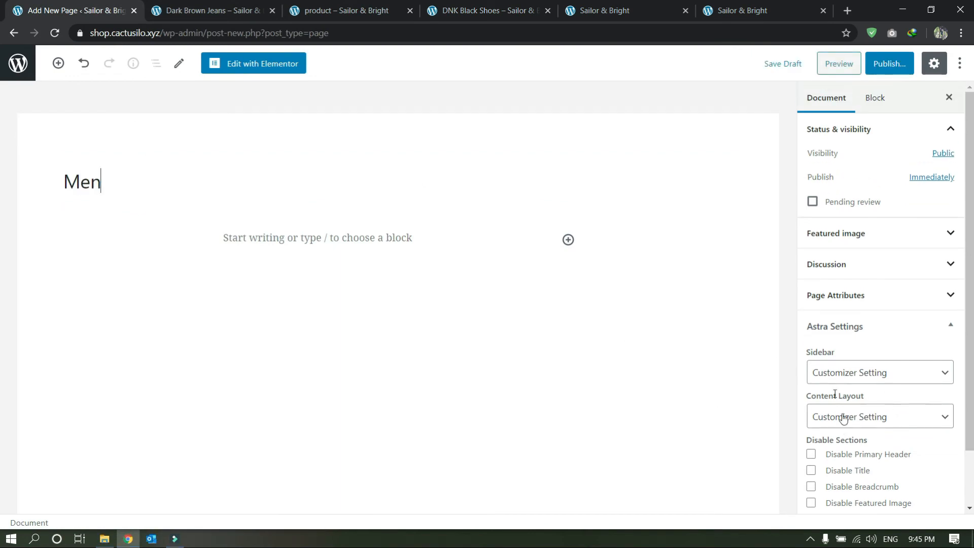
click(274, 74)
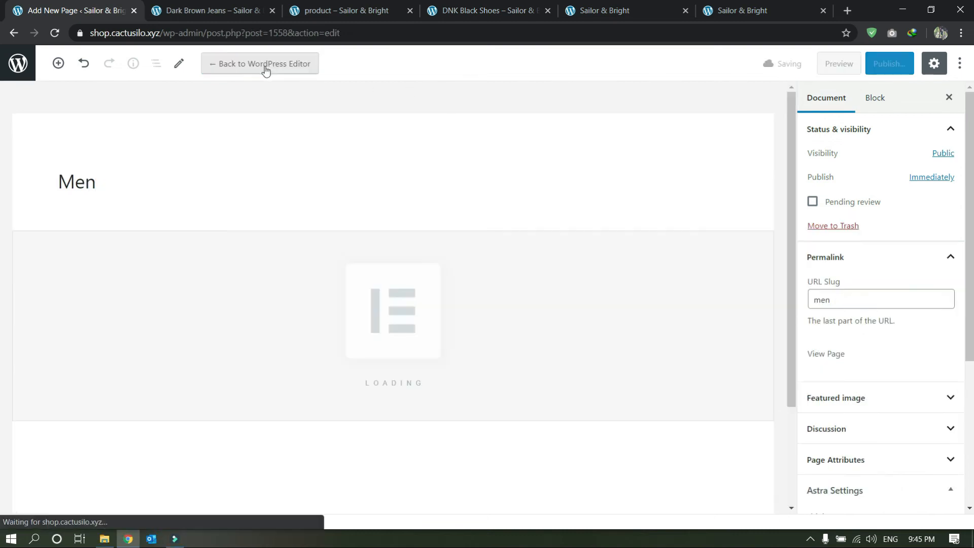
click(341, 7)
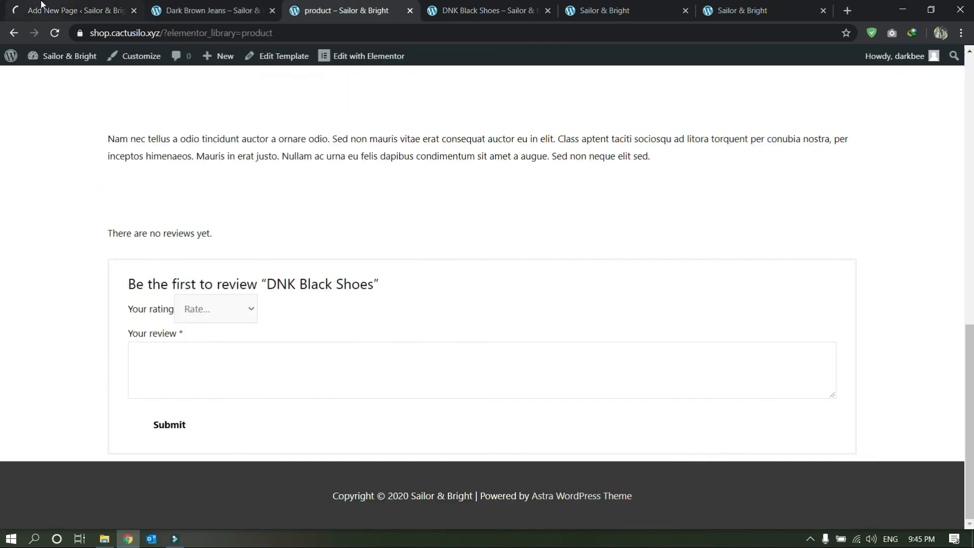
click(76, 9)
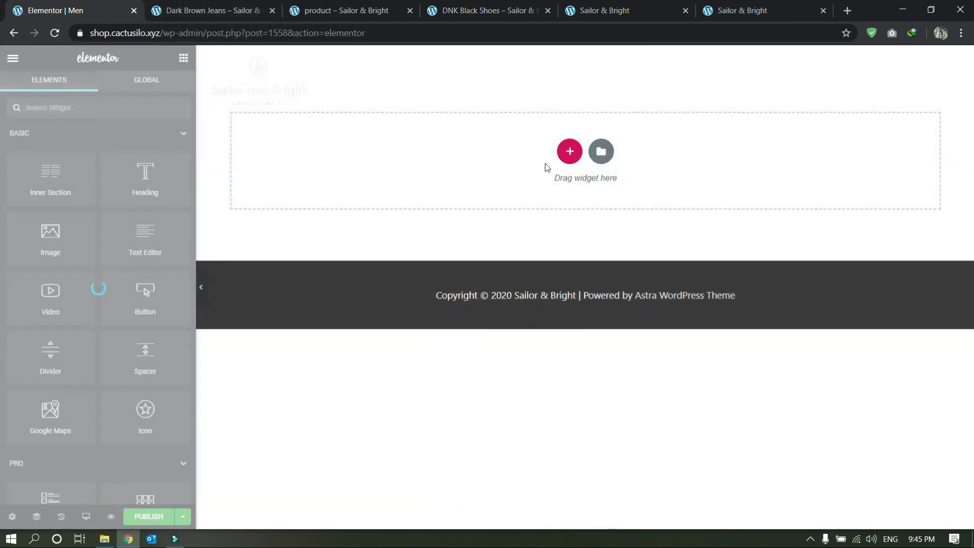
Add a single-column section to the Men page and set its background type to Classic
click(567, 154)
click(437, 189)
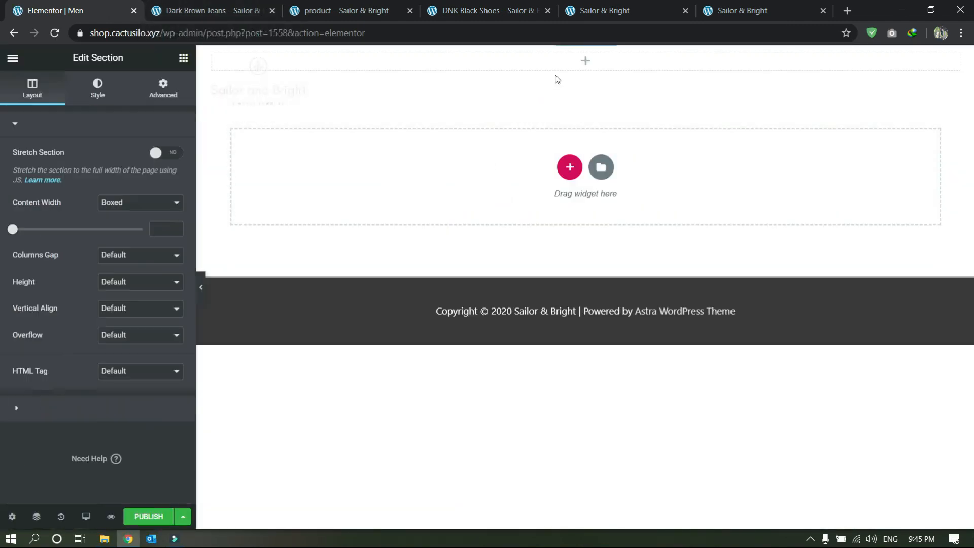
click(97, 91)
click(125, 185)
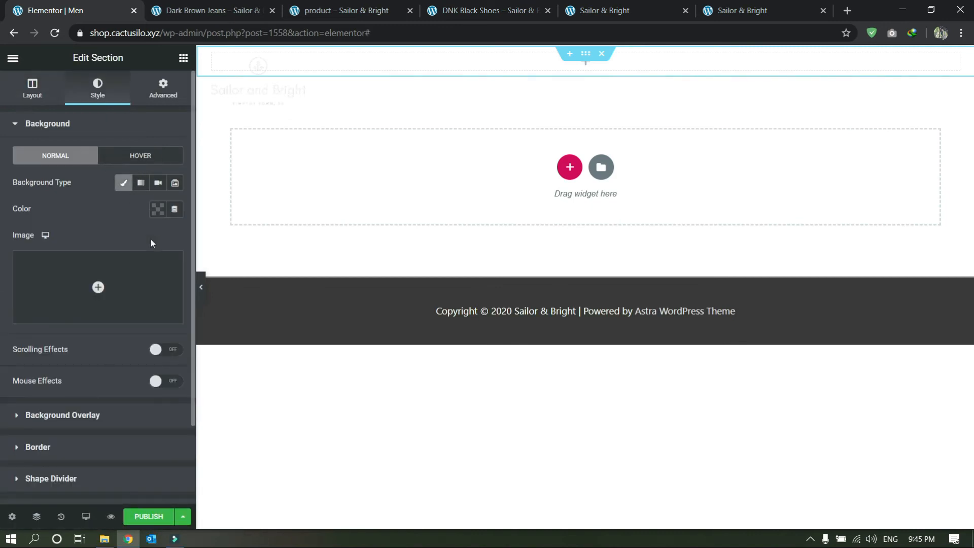
Look through the media library for a picture to use as the section's background image
click(117, 293)
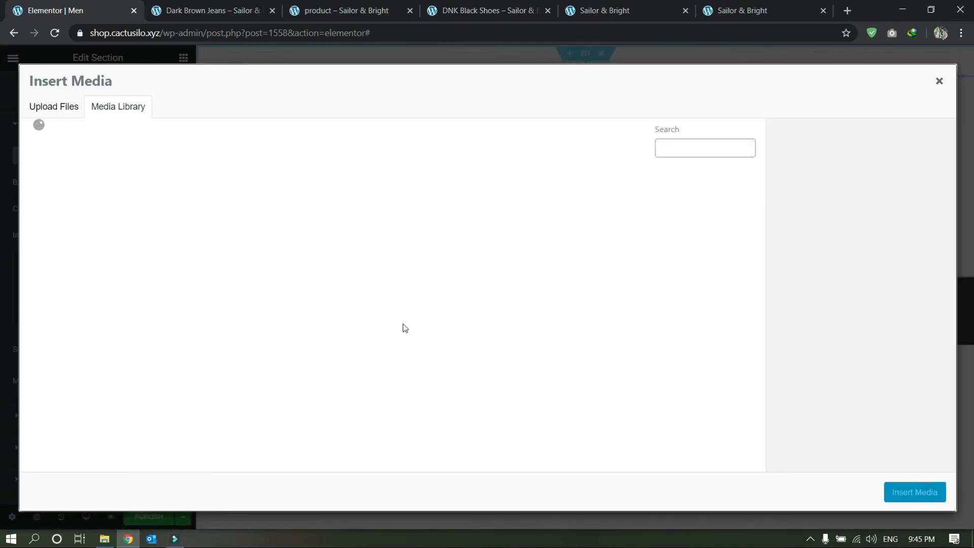
scroll(403, 329, down, 5)
scroll(400, 362, down, 7)
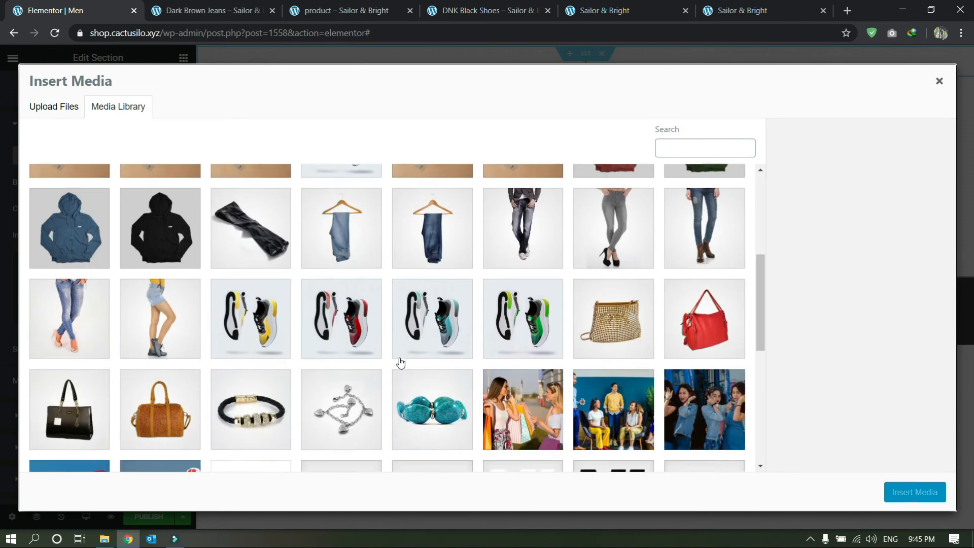
scroll(226, 365, up, 5)
scroll(213, 366, down, 5)
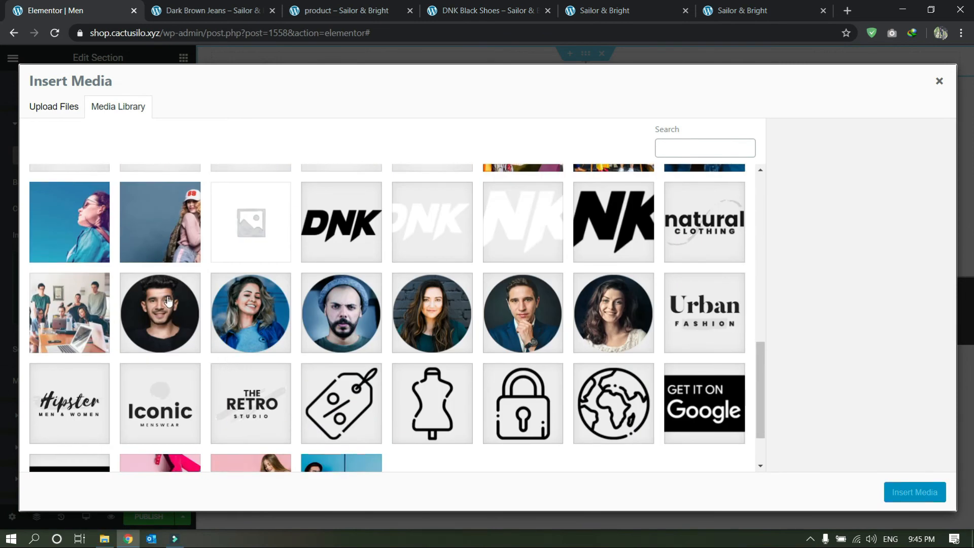
scroll(174, 304, down, 1)
scroll(190, 303, up, 8)
scroll(190, 302, up, 2)
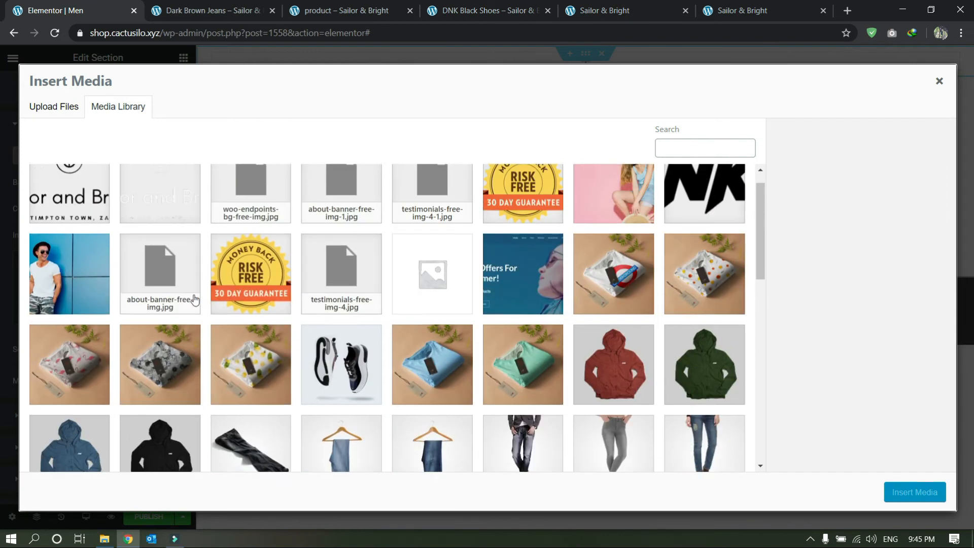
click(63, 302)
scroll(265, 313, down, 2)
scroll(265, 313, down, 10)
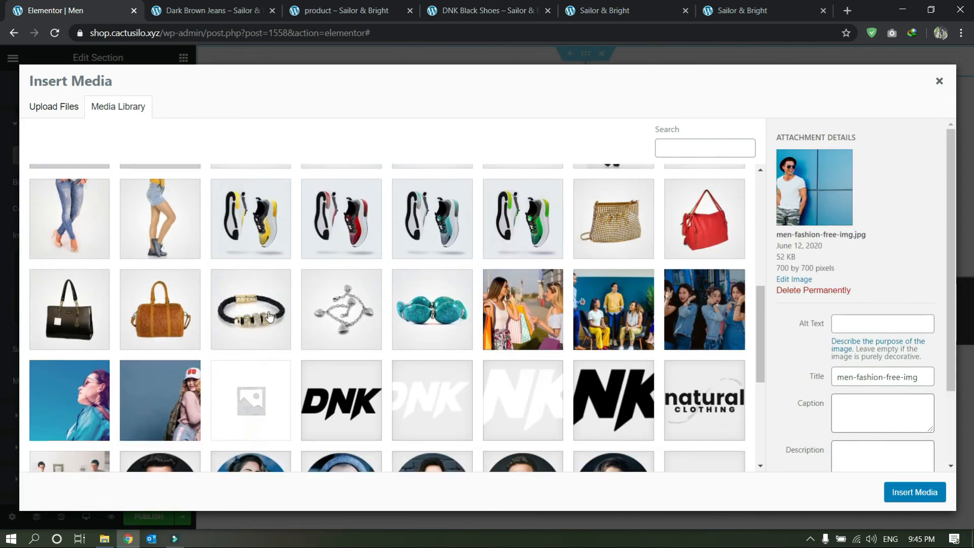
click(323, 424)
scroll(420, 336, up, 6)
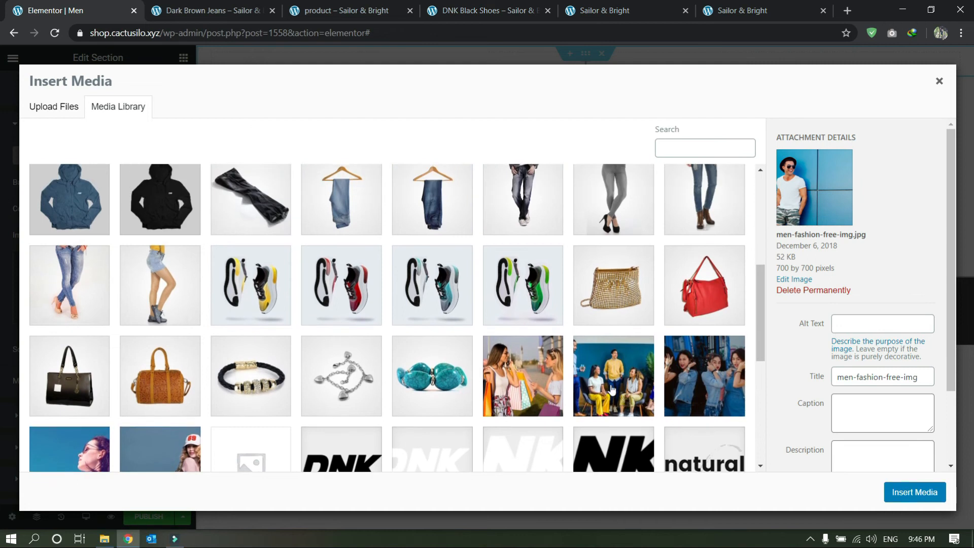
scroll(607, 390, up, 5)
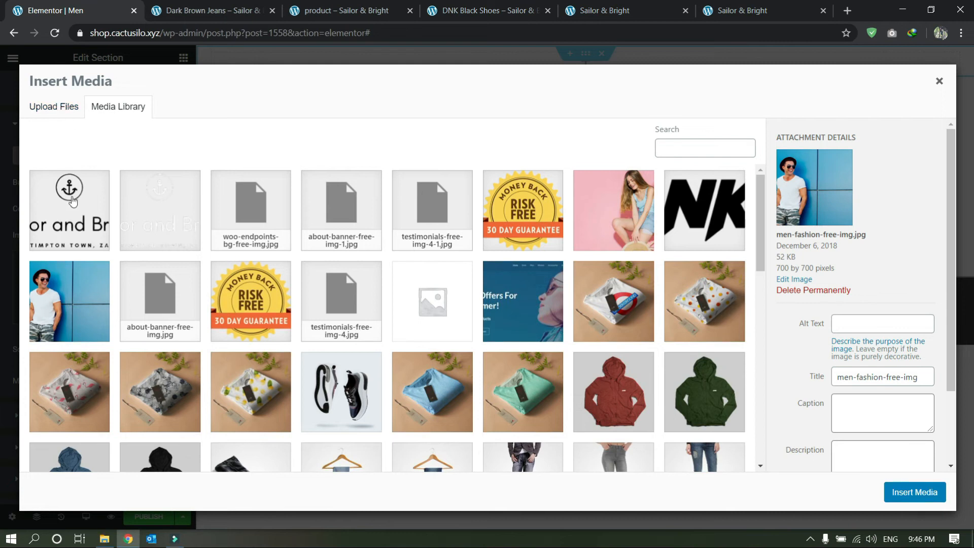
Insert the photo of the group in front of the blue wall as the section's background image
click(59, 311)
scroll(665, 277, down, 10)
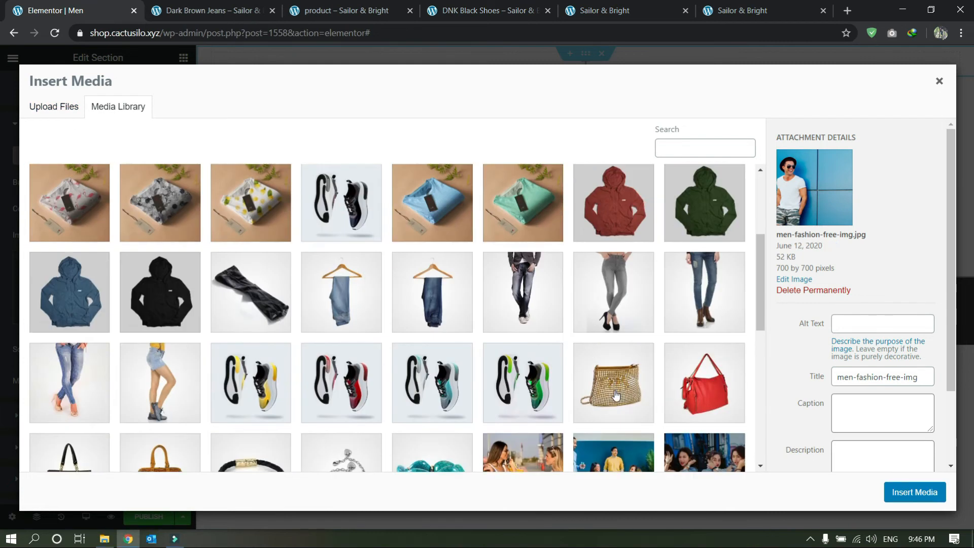
scroll(665, 276, up, 4)
click(637, 360)
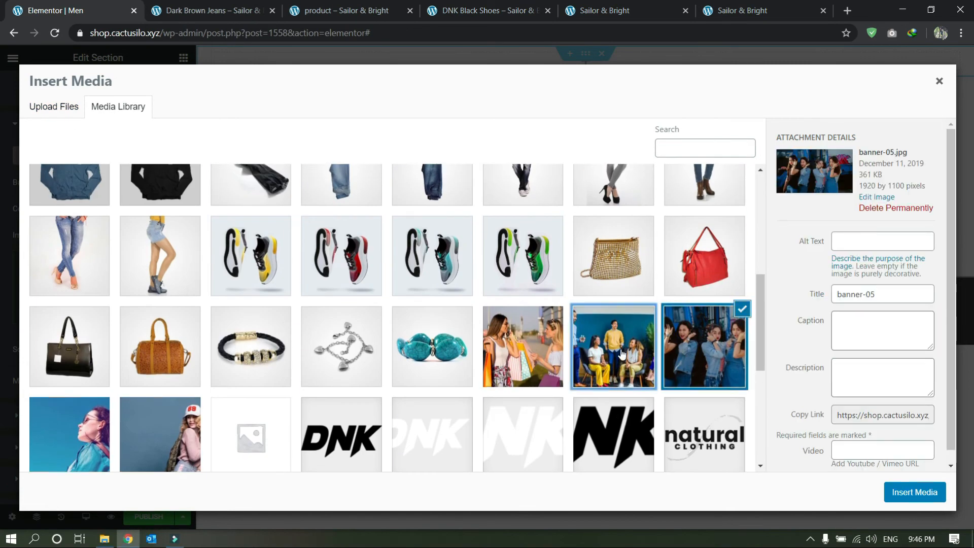
click(547, 361)
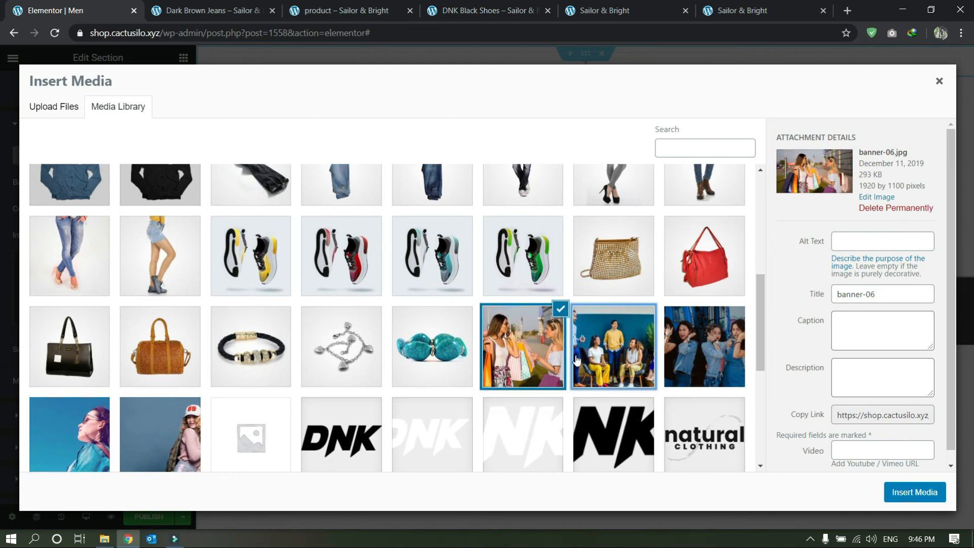
click(582, 360)
click(899, 486)
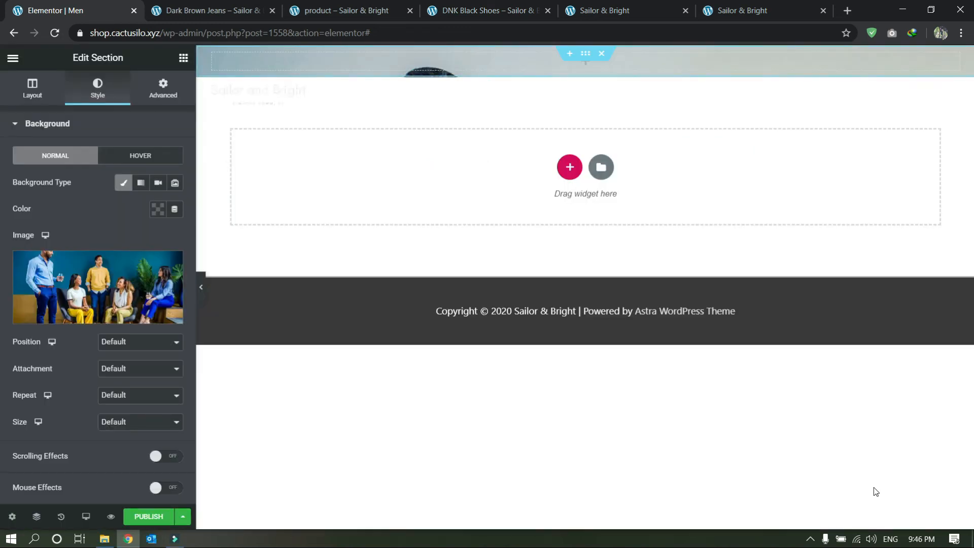
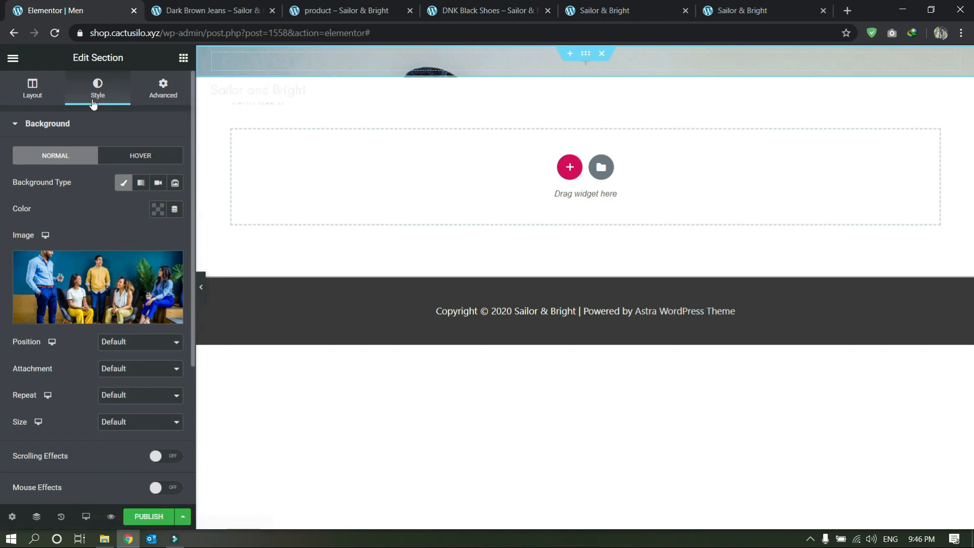
Set the banner section's height to Min Height with a minimum height of 47 VH
click(45, 99)
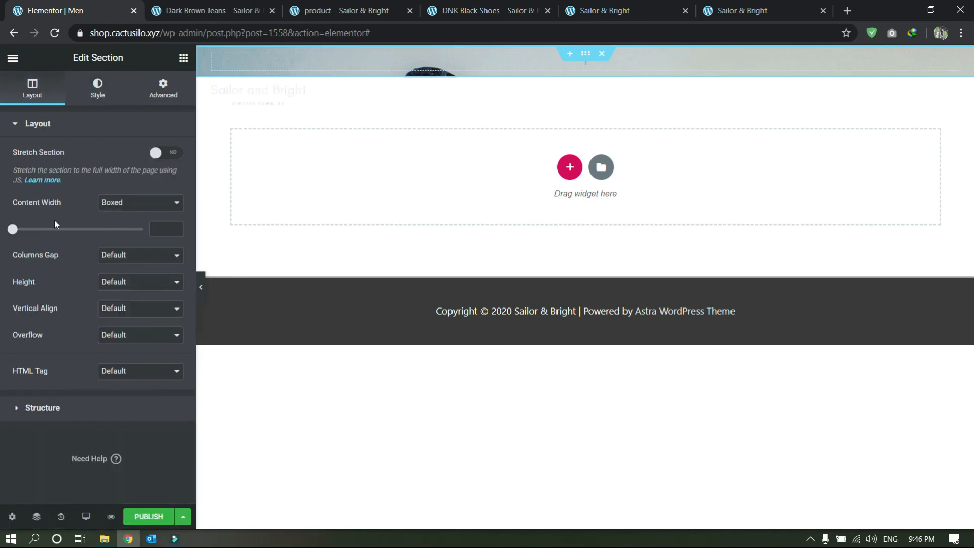
click(127, 285)
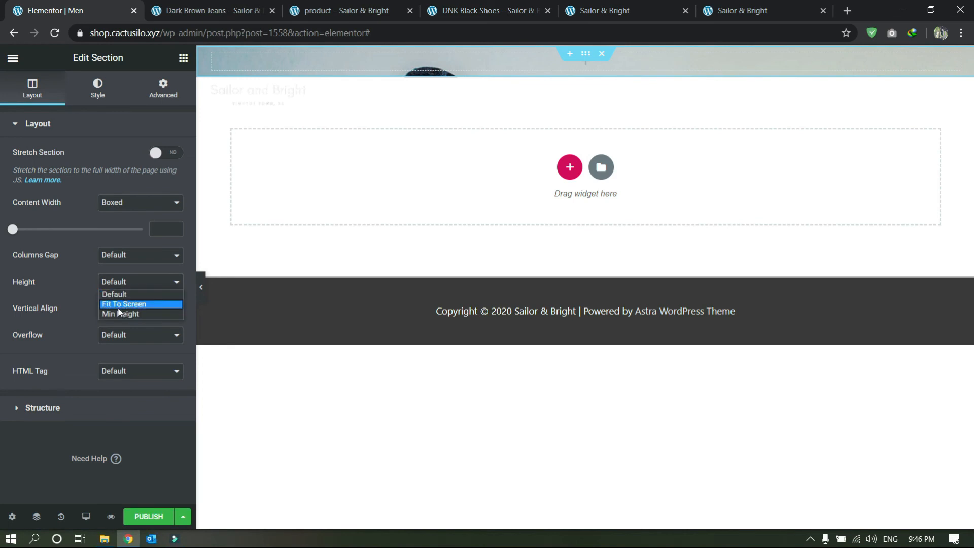
click(120, 306)
click(106, 281)
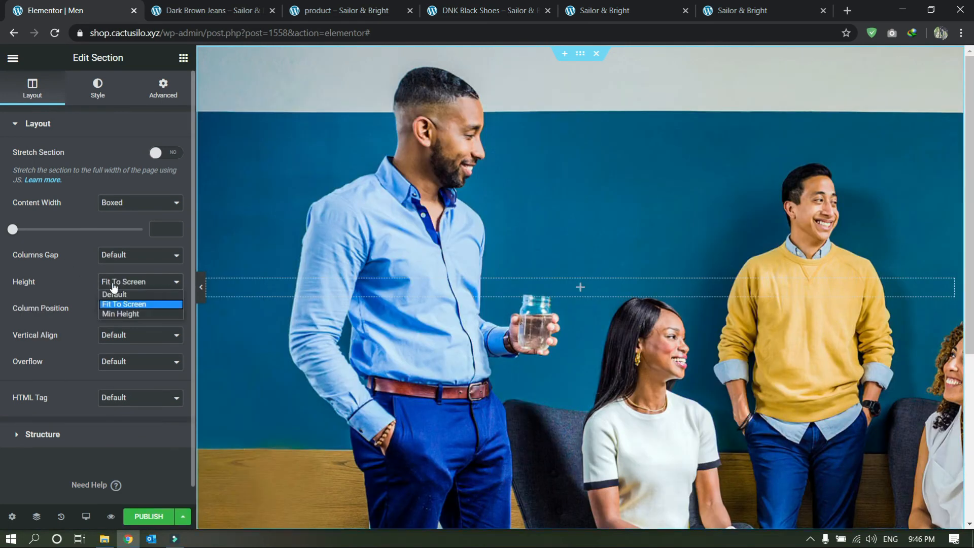
click(120, 315)
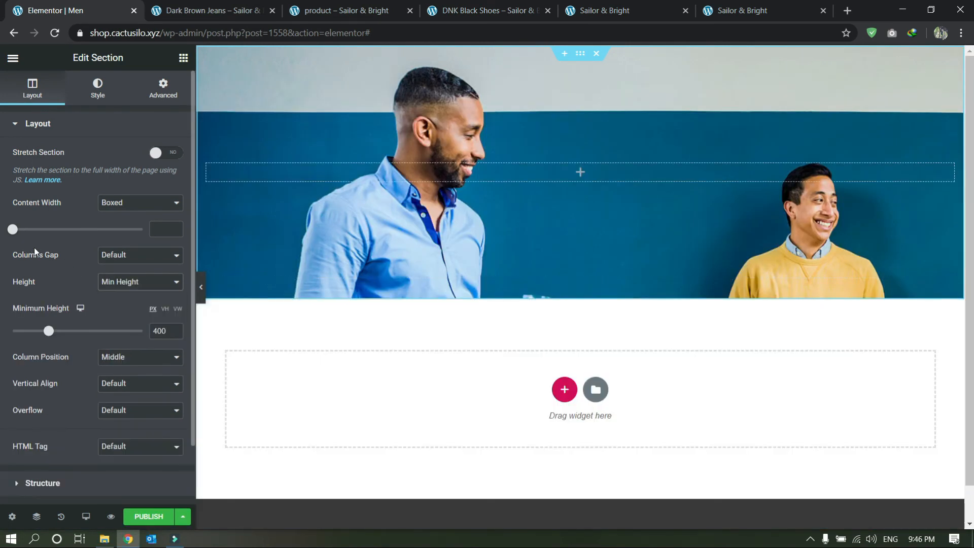
click(165, 309)
drag(12, 332, 73, 332)
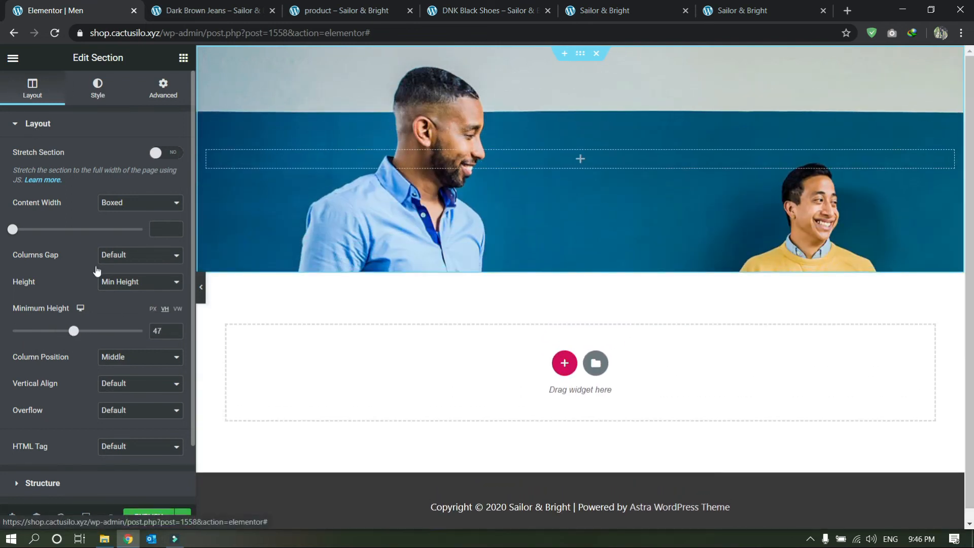
Give the banner section a Classic background overlay in black #000000
click(97, 89)
scroll(100, 396, down, 4)
click(93, 329)
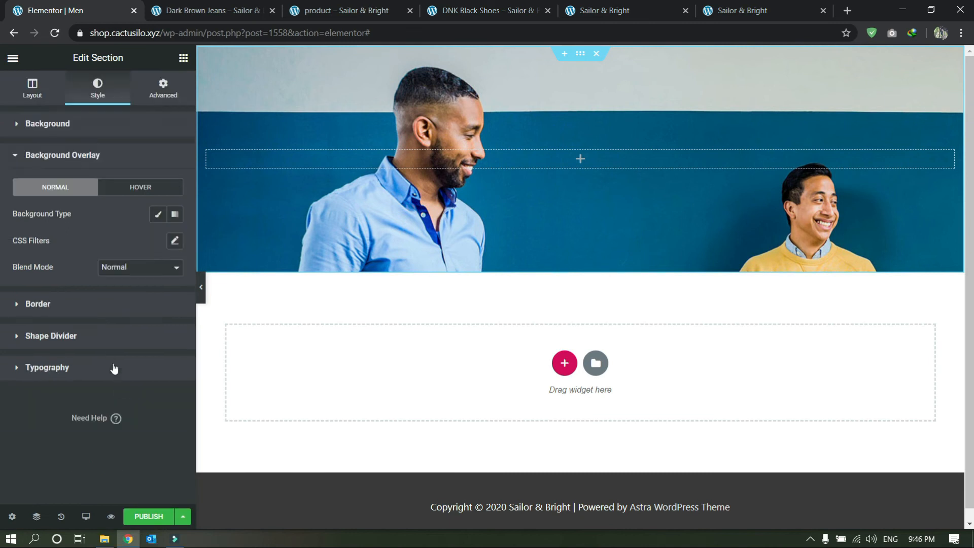
click(158, 214)
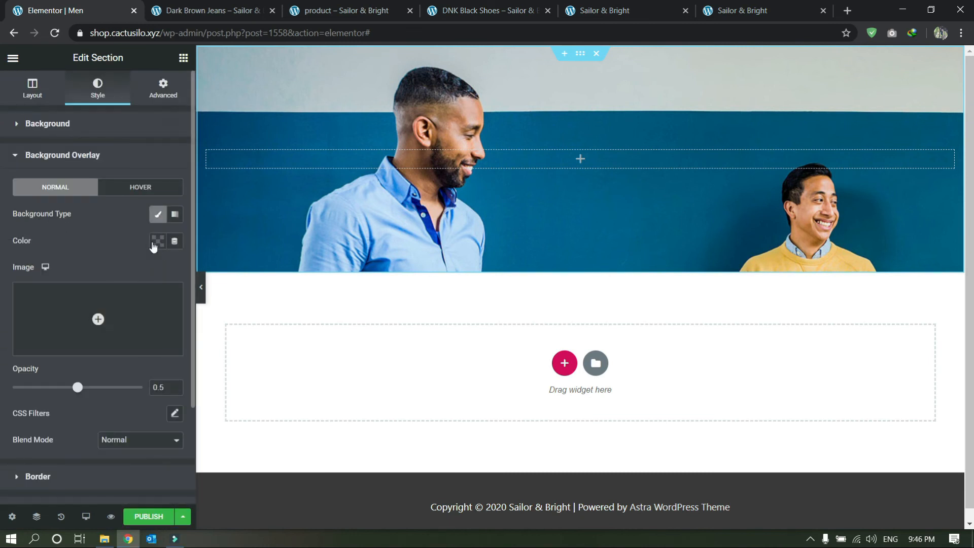
click(158, 240)
click(92, 396)
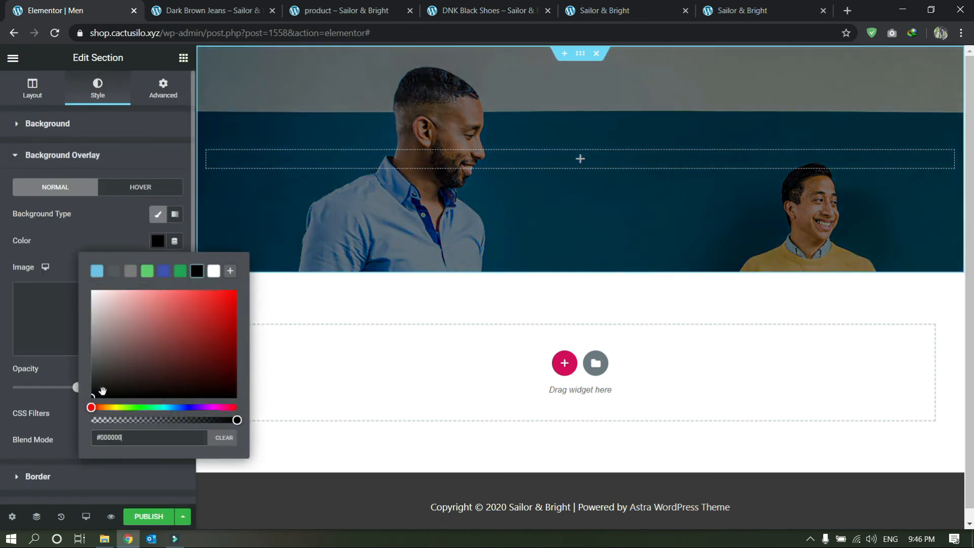
Add a Heading widget to the banner section and set its title to "Men's Fashion"
click(581, 157)
drag(145, 175, 522, 152)
drag(131, 181, 1, 205)
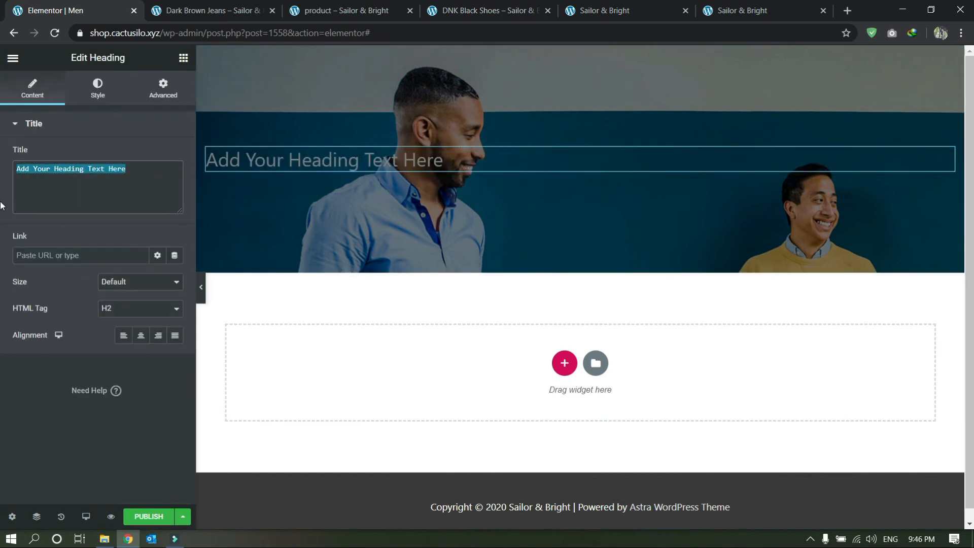
text(Men's Fashion)
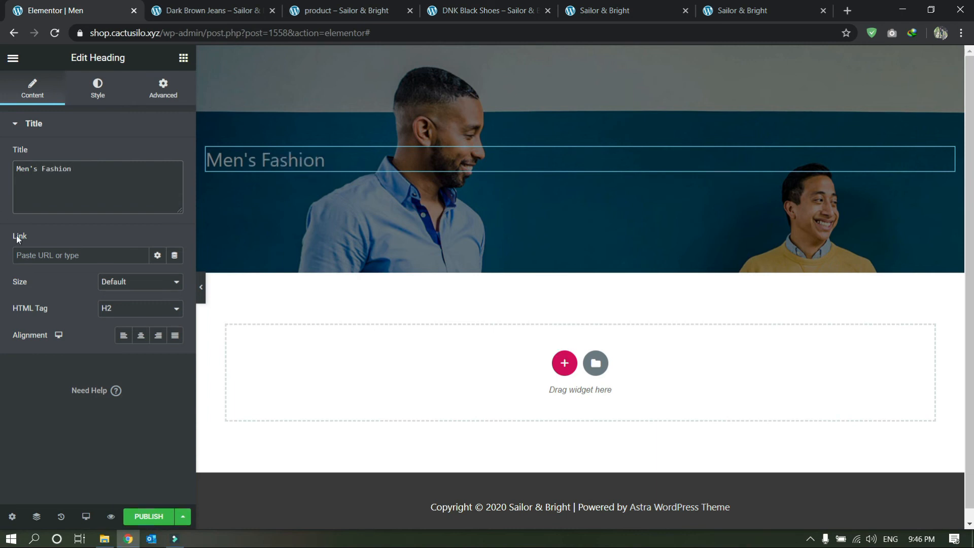
Center the Men's Fashion heading and set its text color to white
click(140, 335)
click(97, 87)
click(157, 155)
click(5, 391)
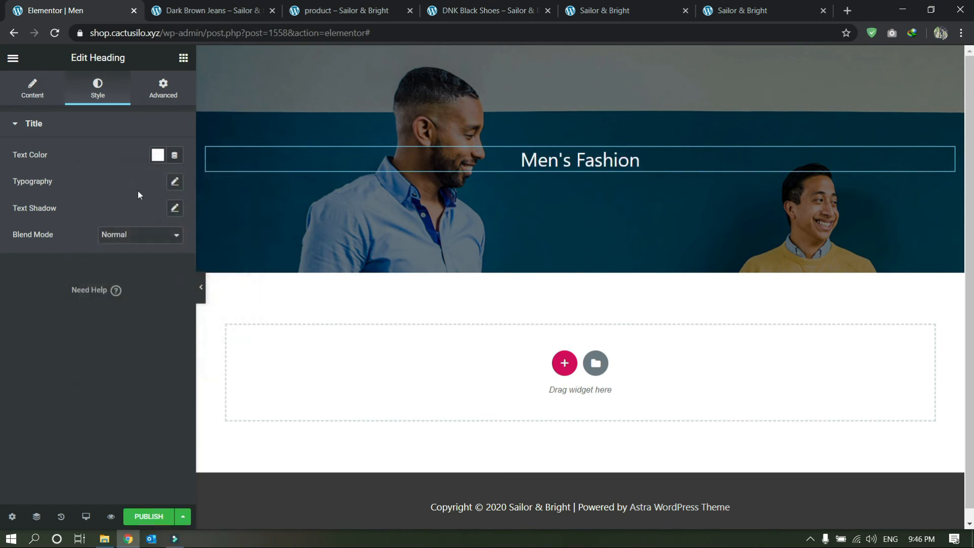
Set the heading's typography to size 62 px, weight 500 and letter spacing 7.8, and preview the banner at full width
click(175, 183)
drag(42, 270, 60, 278)
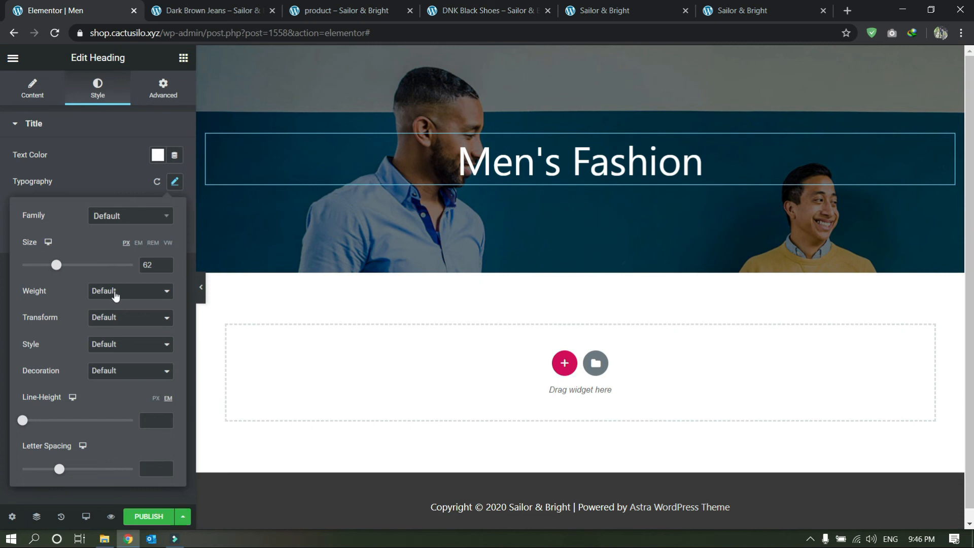
click(116, 296)
click(116, 340)
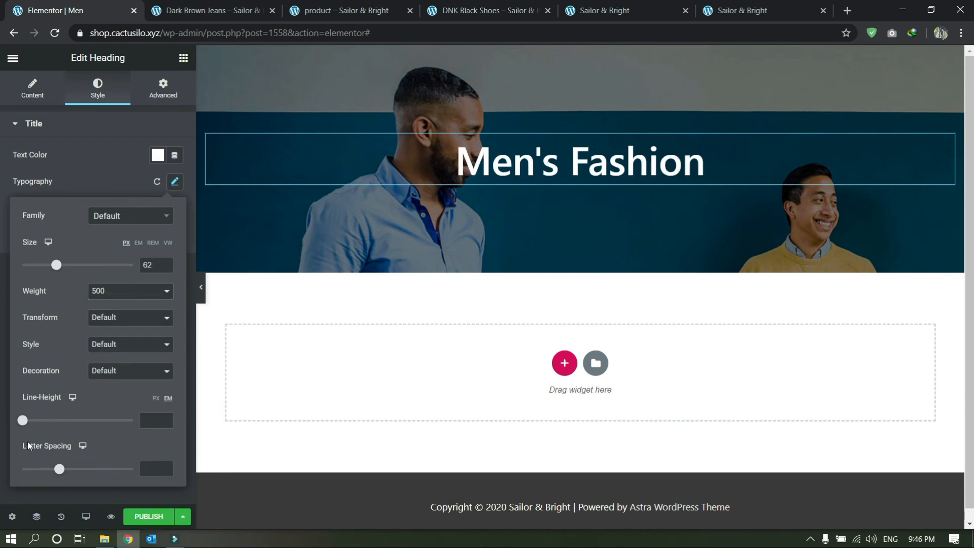
drag(62, 473, 119, 478)
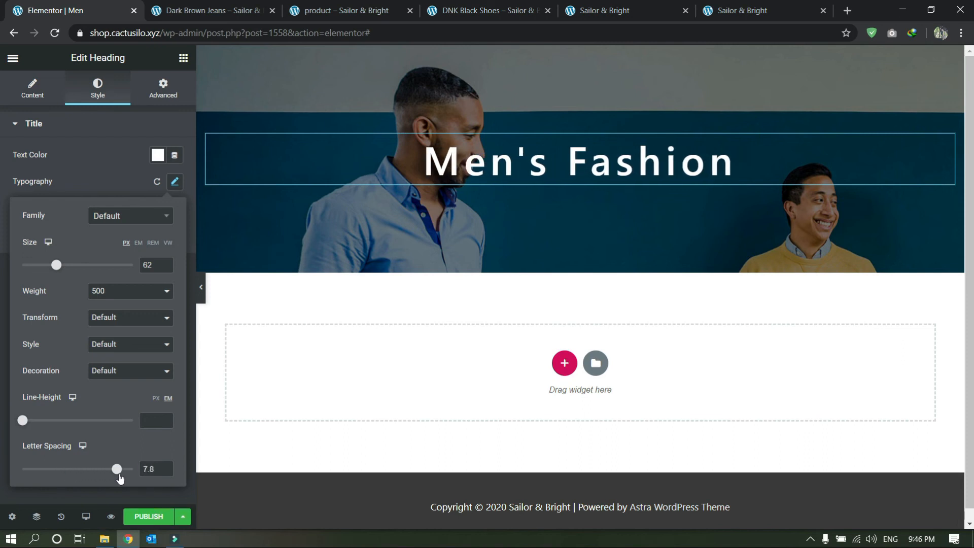
click(201, 288)
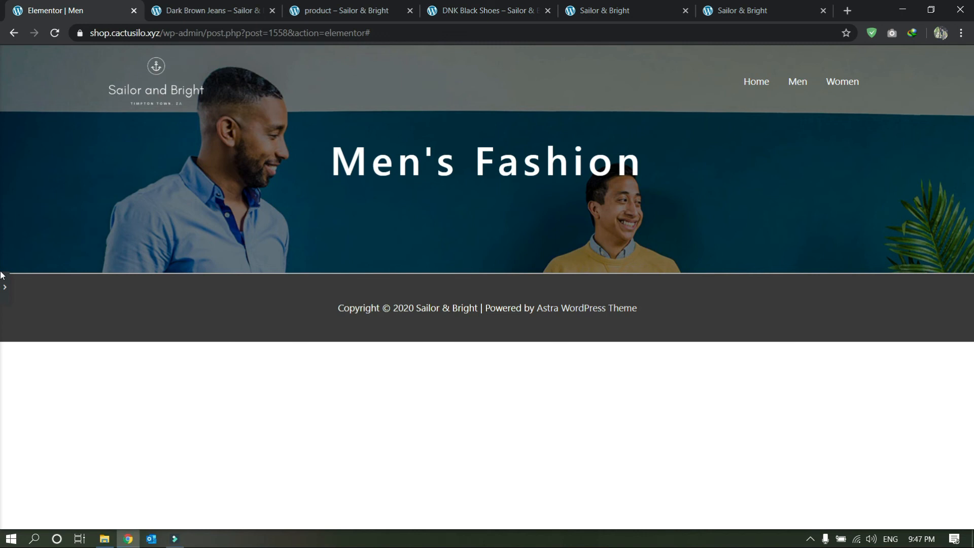
click(4, 290)
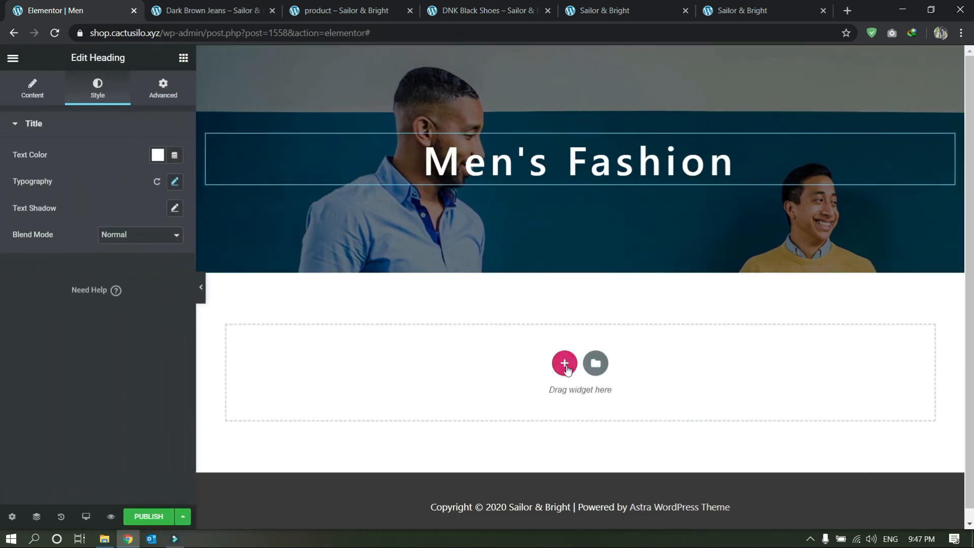
Add a single-column section below the banner and place the WL: Universal Product Layout widget in it
click(563, 360)
click(399, 410)
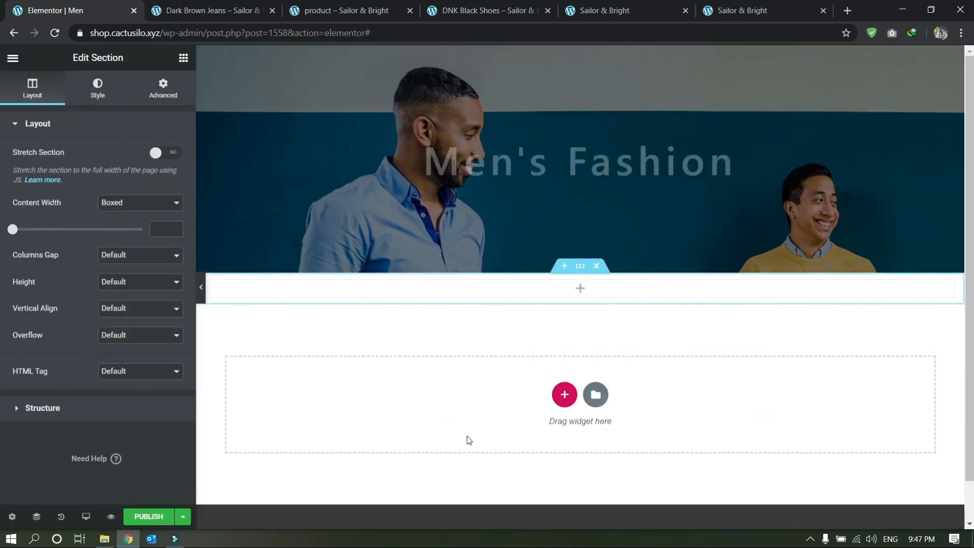
click(581, 292)
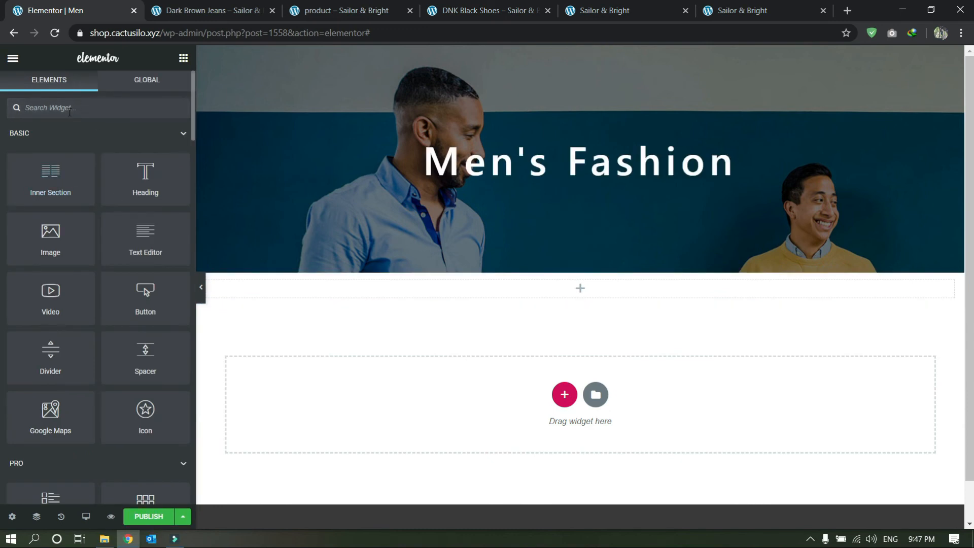
click(94, 135)
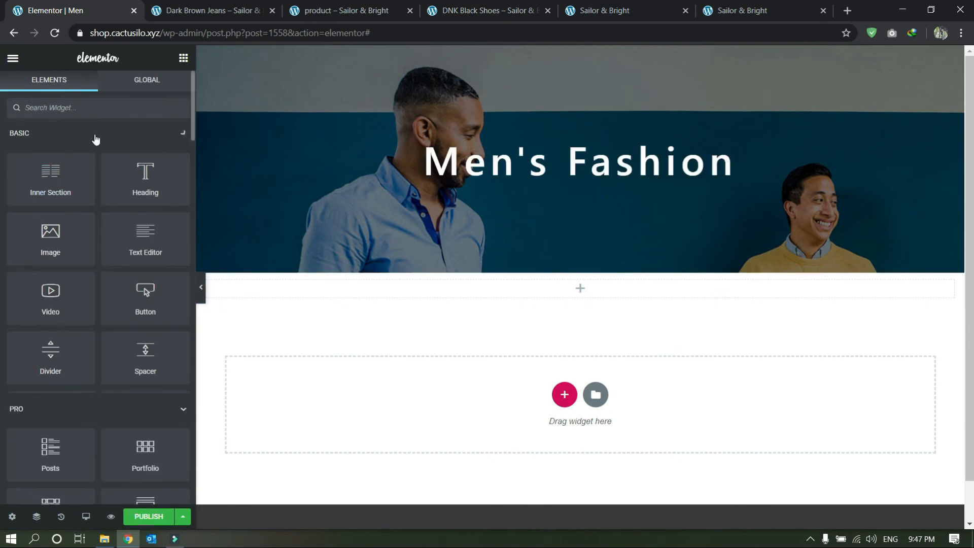
click(62, 172)
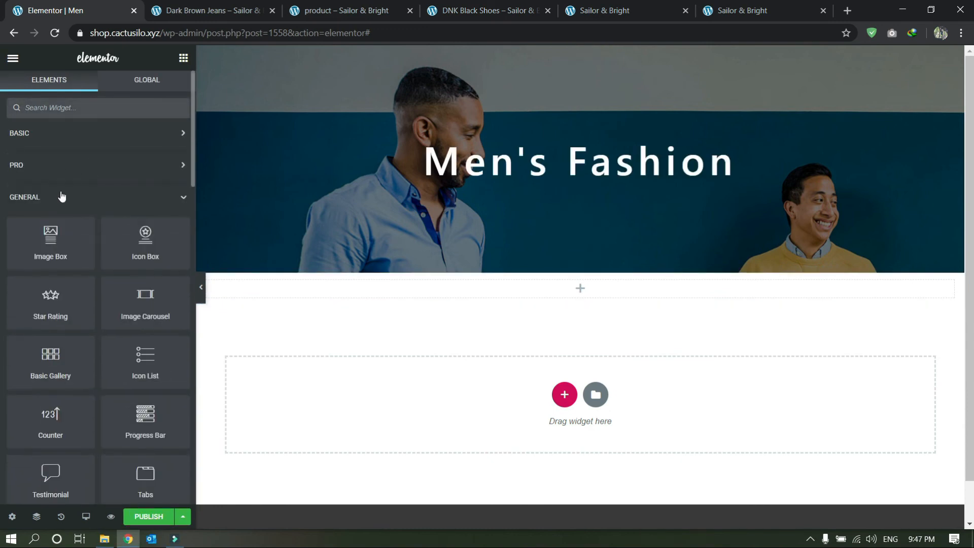
click(62, 197)
scroll(125, 350, down, 5)
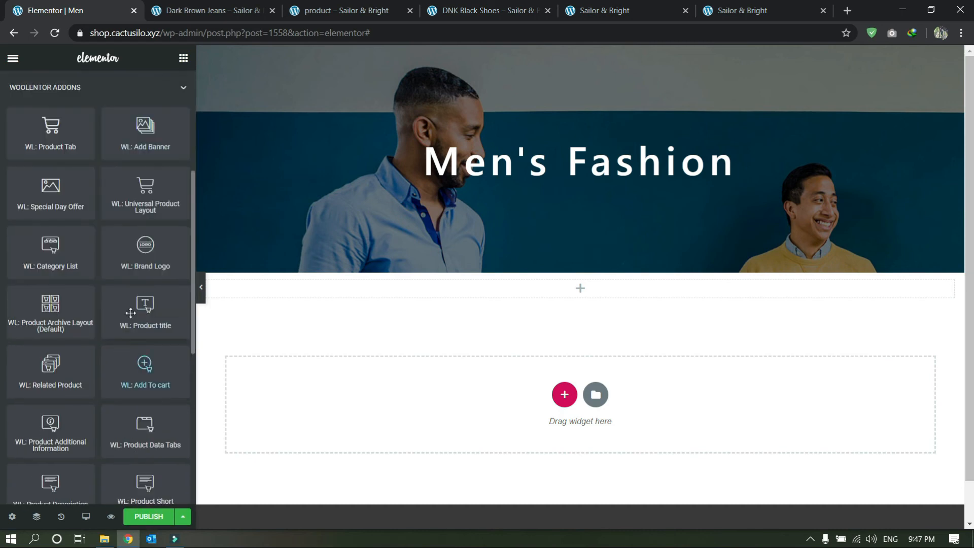
drag(134, 196, 583, 293)
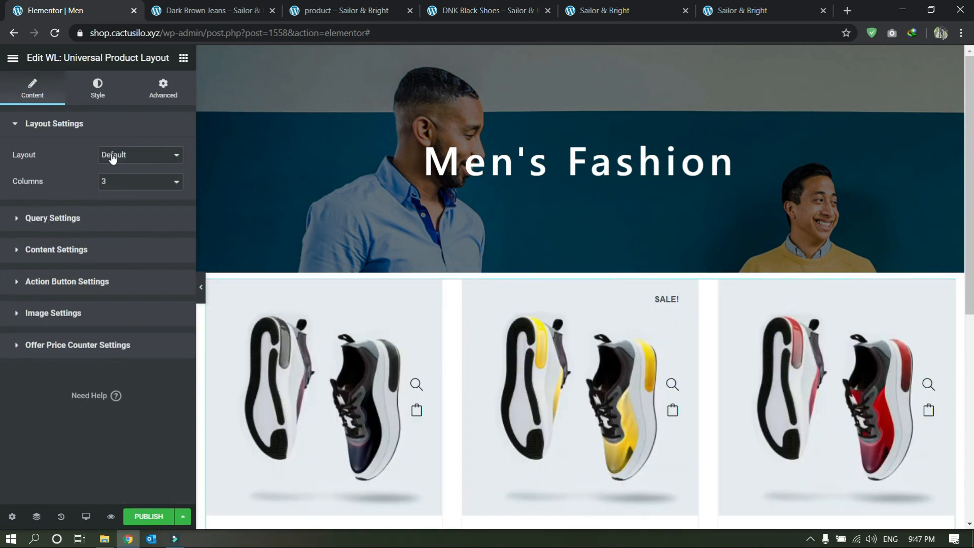
Limit the product grid's query to the Men product category
click(111, 218)
click(72, 134)
click(54, 218)
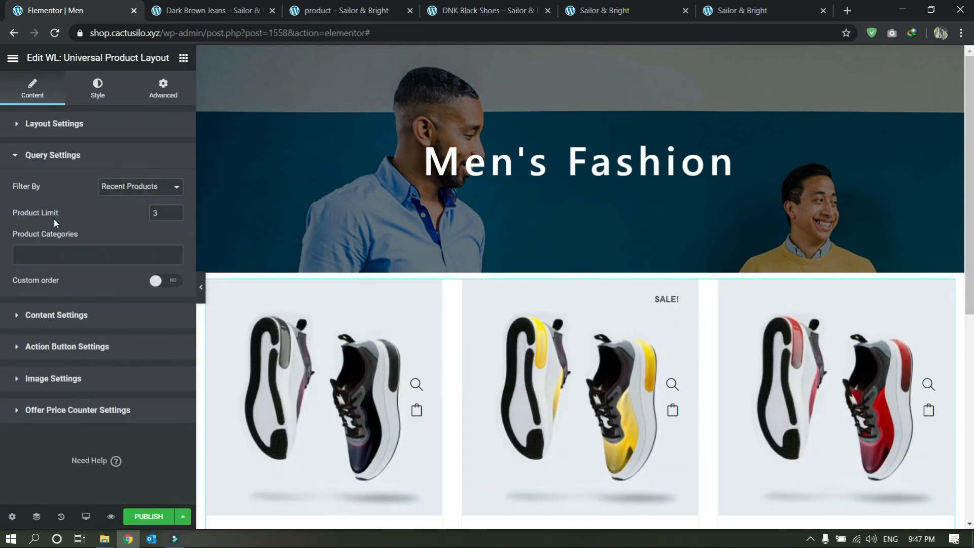
click(134, 190)
click(71, 212)
click(26, 285)
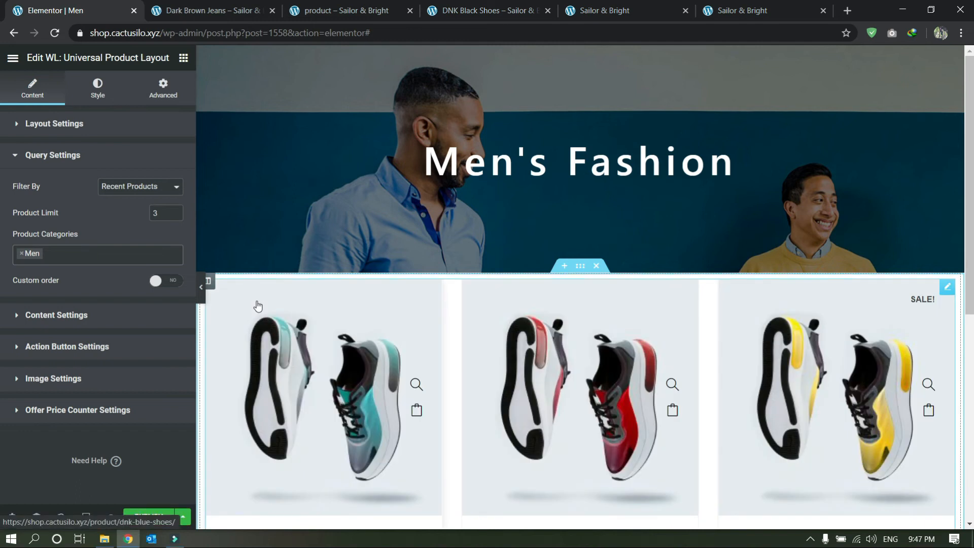
Set the grid's product limit to 100 and check the full list of men's products
scroll(257, 305, down, 5)
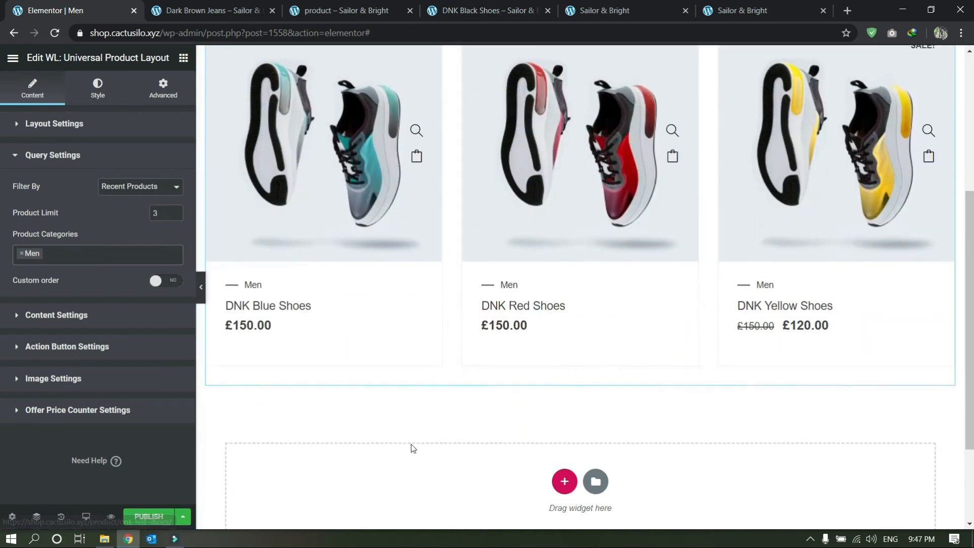
scroll(334, 419, down, 2)
scroll(334, 419, up, 7)
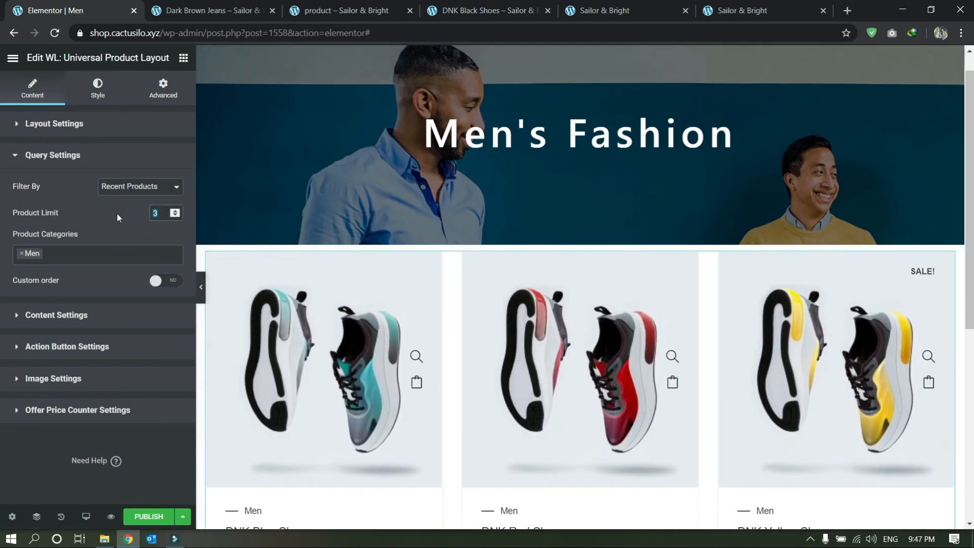
text(100)
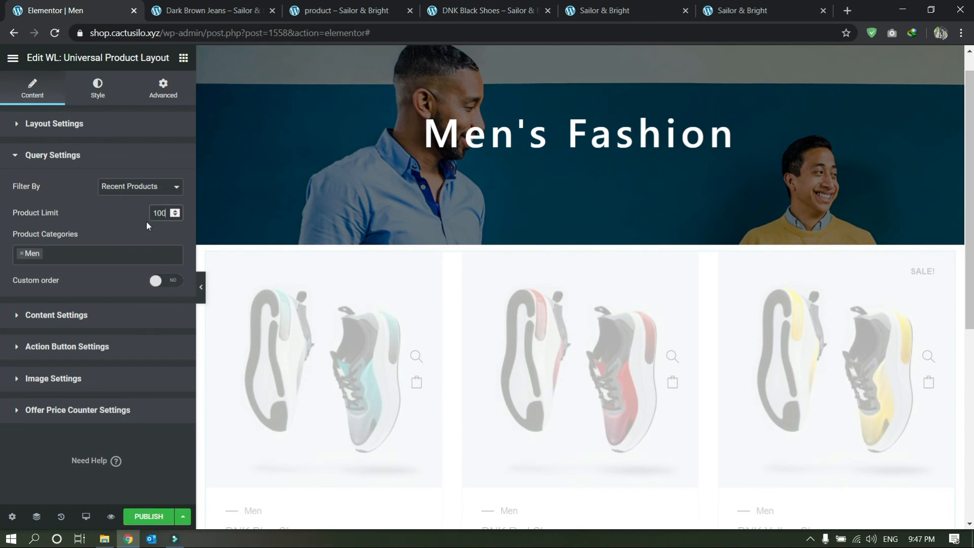
scroll(406, 272, down, 5)
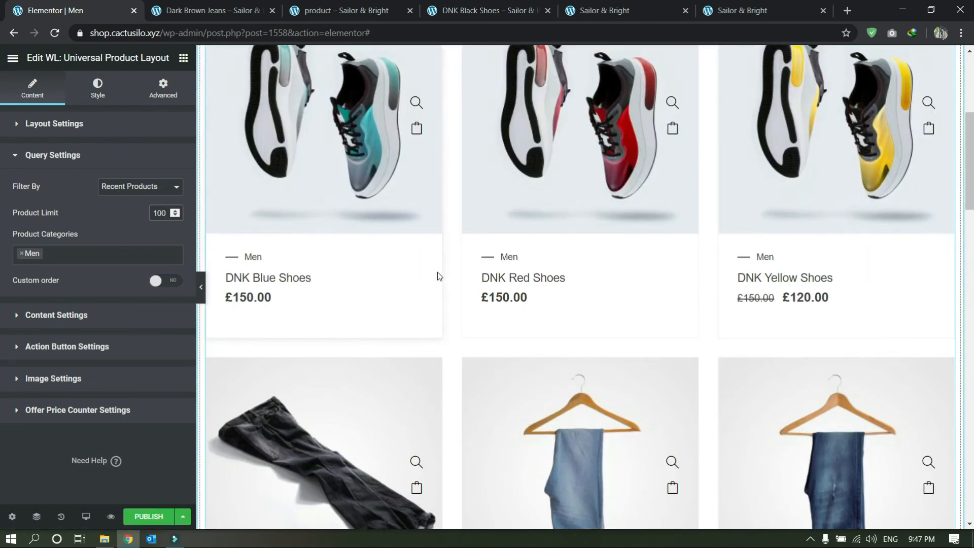
scroll(546, 177, down, 3)
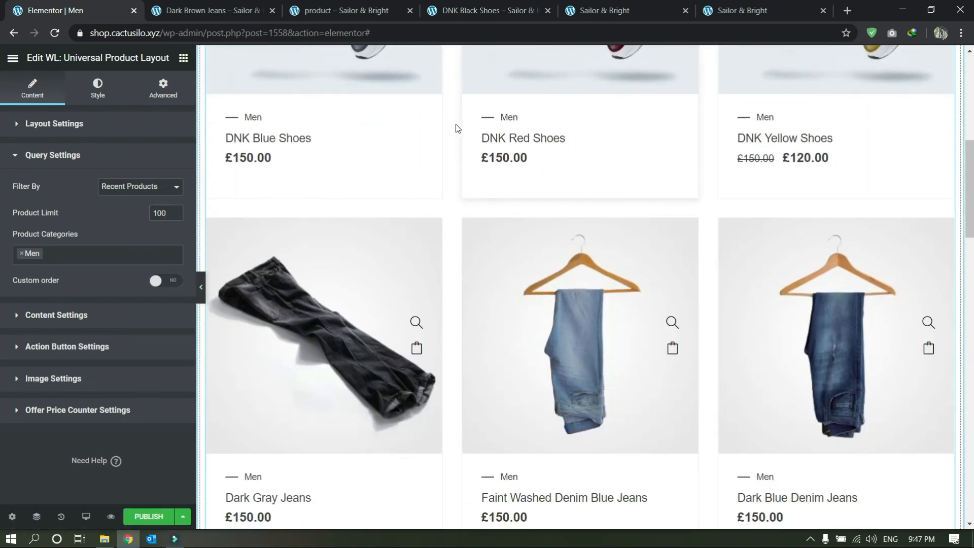
scroll(457, 127, down, 20)
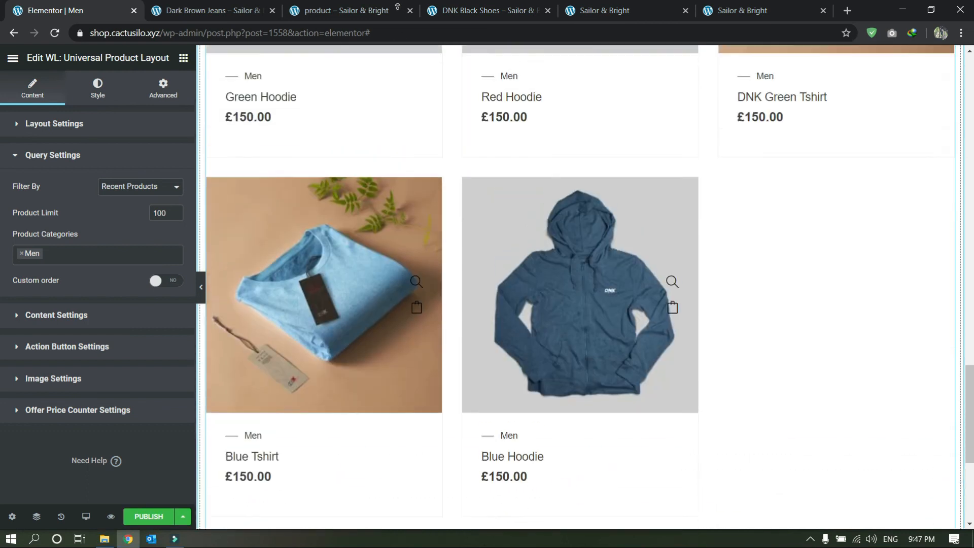
scroll(384, 105, up, 20)
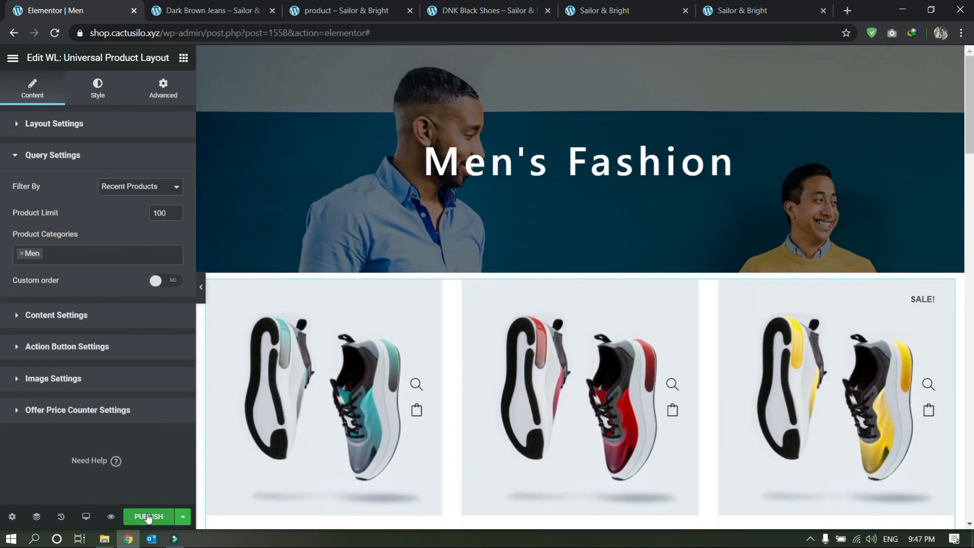
Publish the Men page and leave the editor to view it on the live site
scroll(443, 348, down, 4)
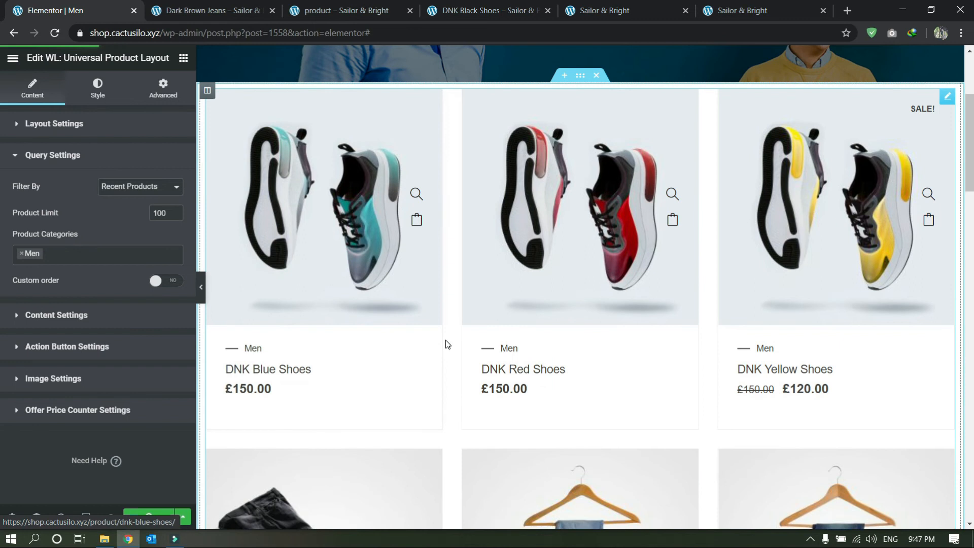
click(13, 60)
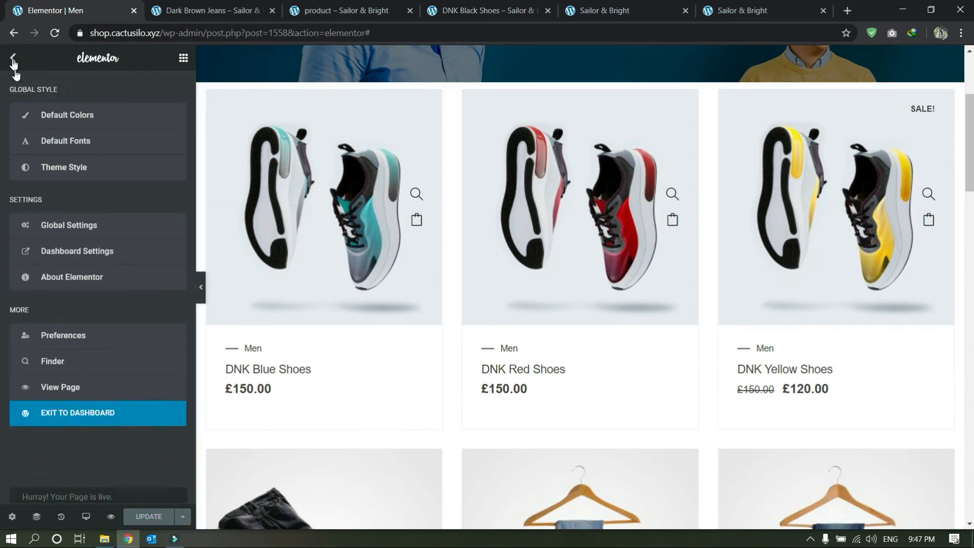
click(28, 412)
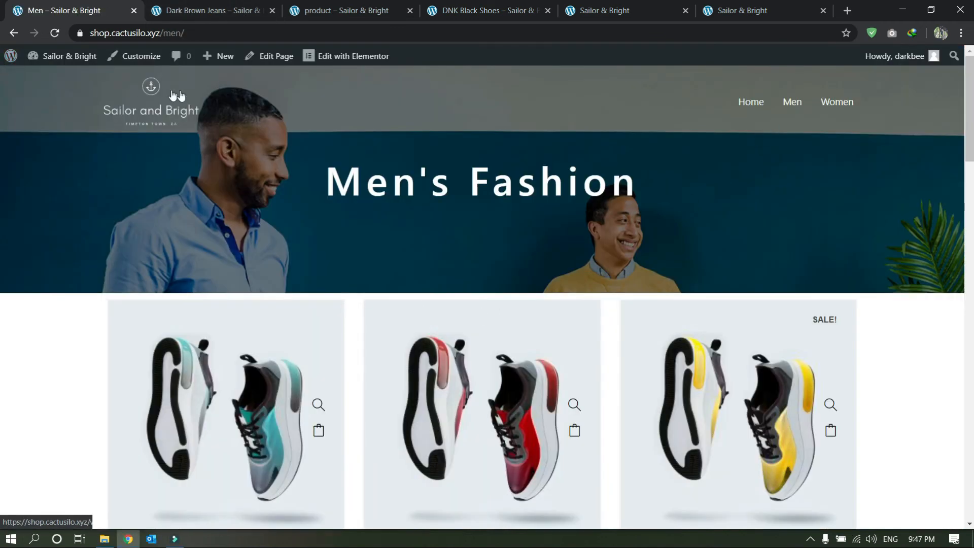
Go to the home page, and examine the Dark Brown Jeans product page down to its review form
click(149, 96)
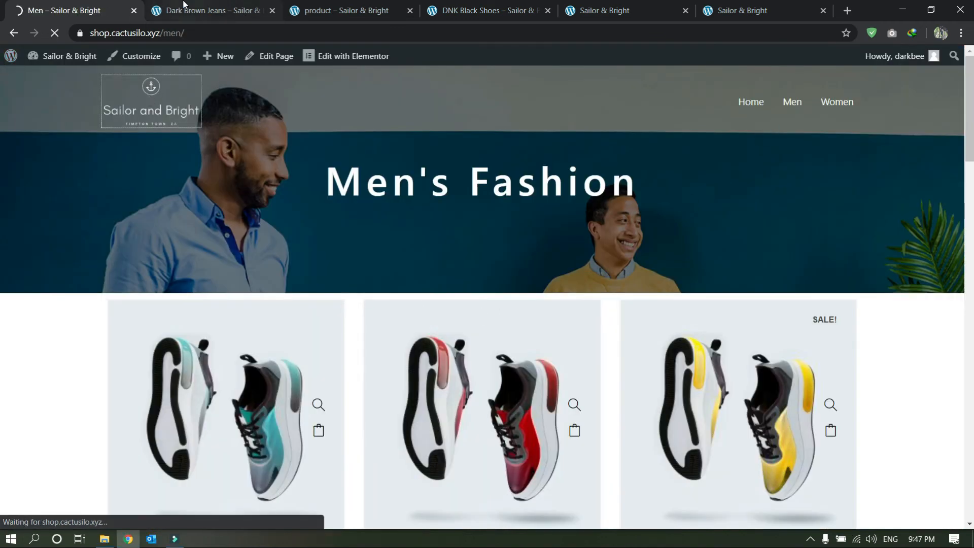
click(208, 10)
scroll(513, 381, down, 6)
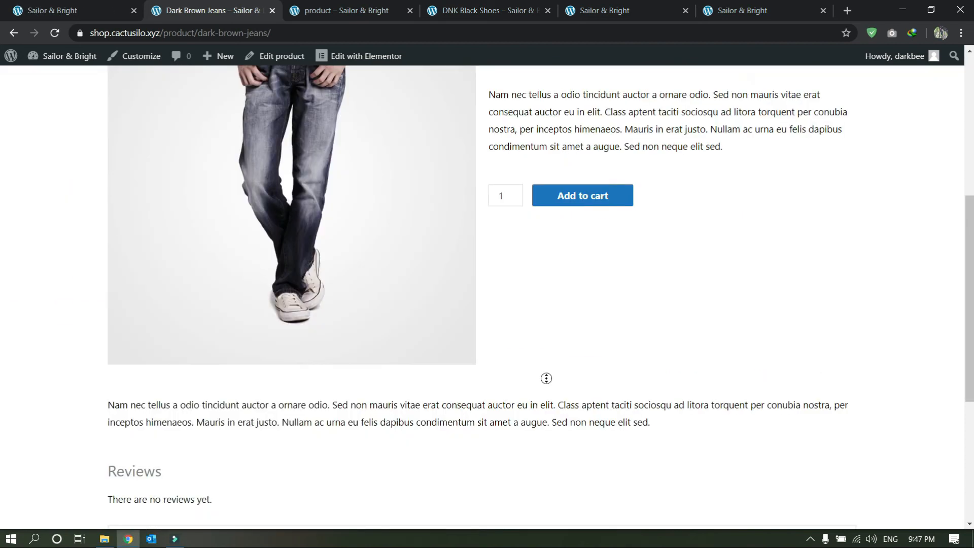
scroll(548, 356, up, 4)
scroll(615, 408, down, 10)
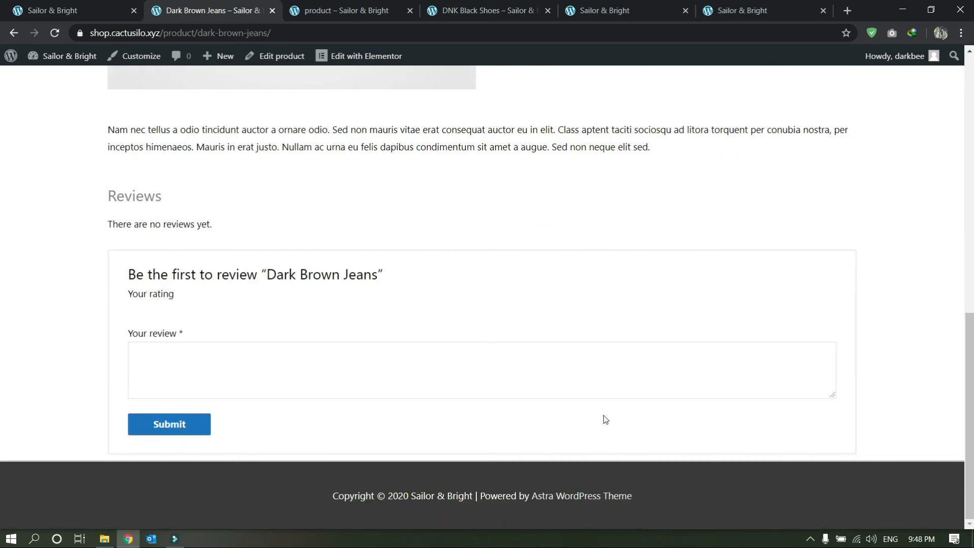
drag(129, 266, 367, 311)
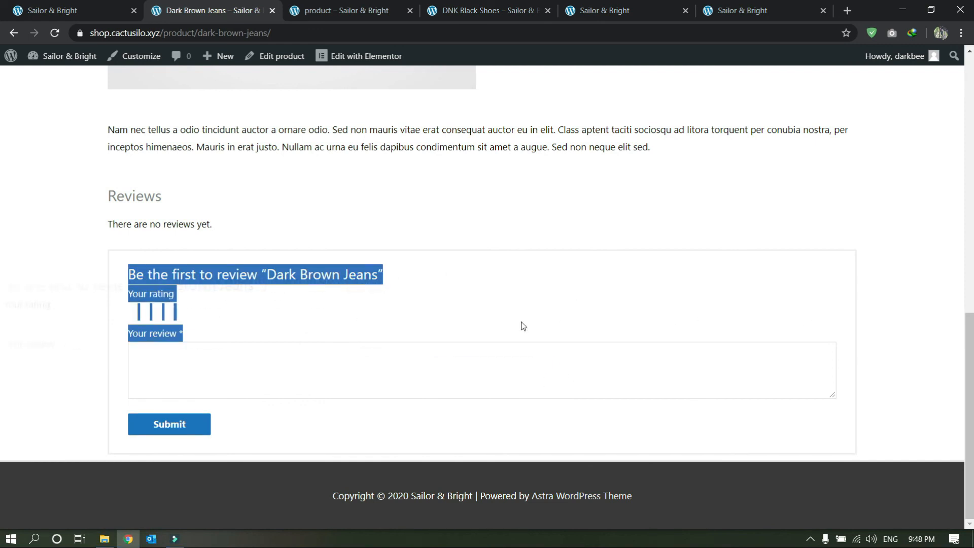
click(2, 345)
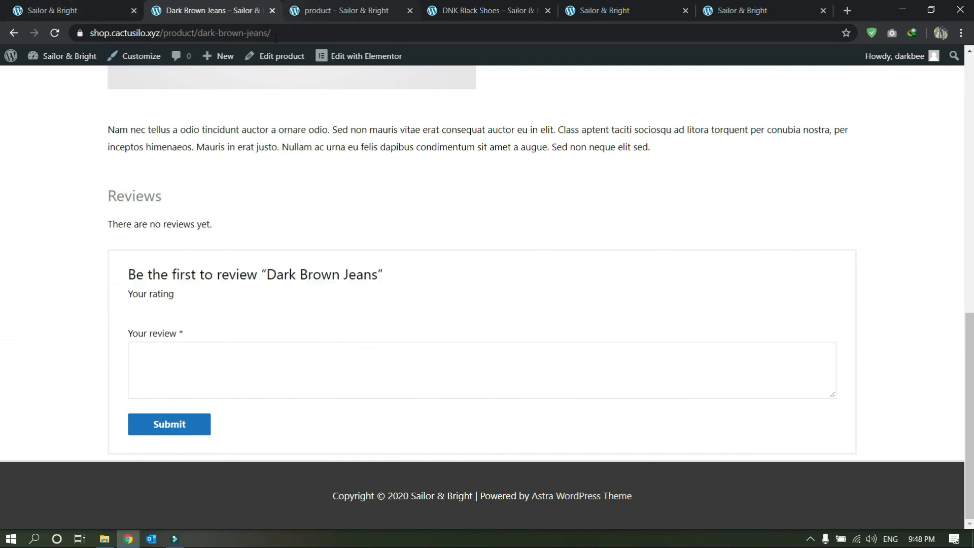
scroll(8, 259, up, 10)
Open the store's home page, look it over and test the Men link in the site navigation
click(142, 95)
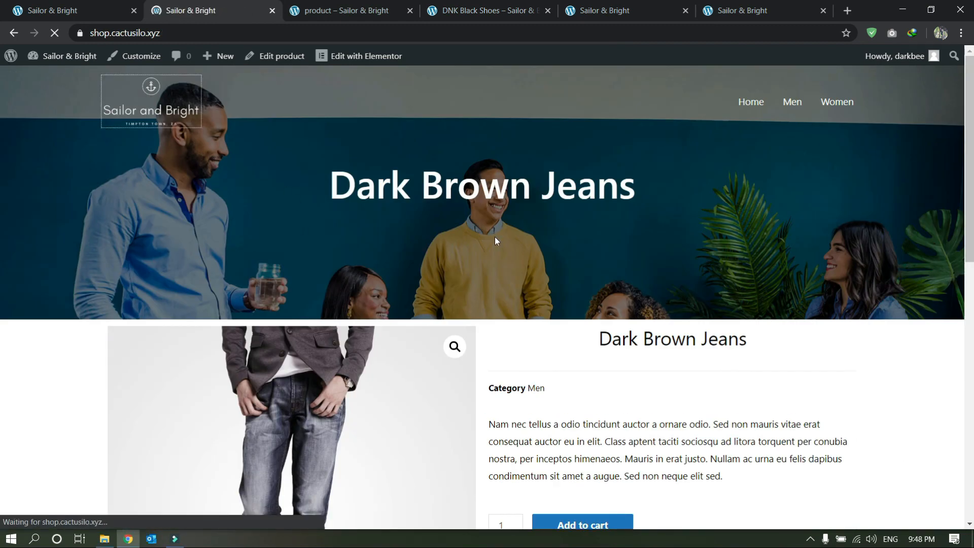
scroll(561, 148, down, 20)
scroll(472, 183, up, 20)
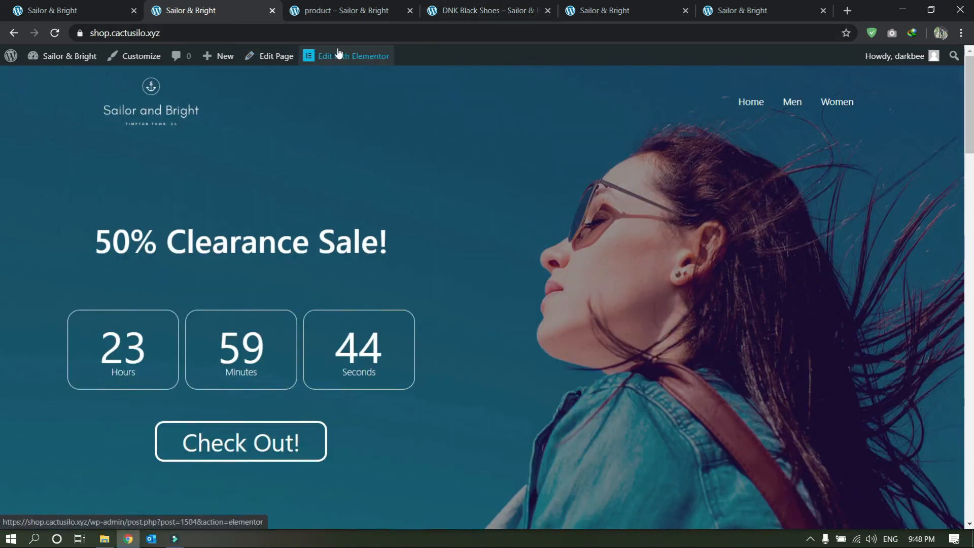
click(792, 103)
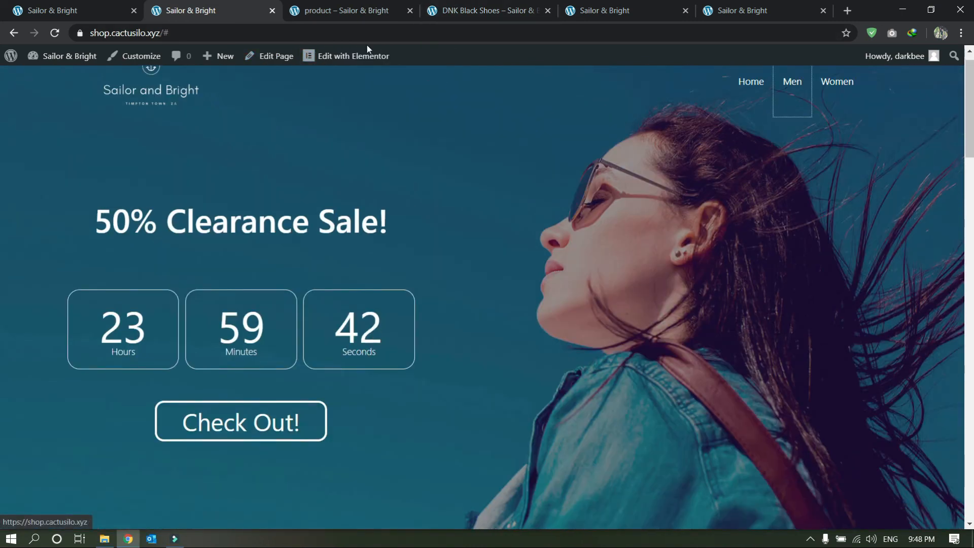
click(299, 7)
click(103, 7)
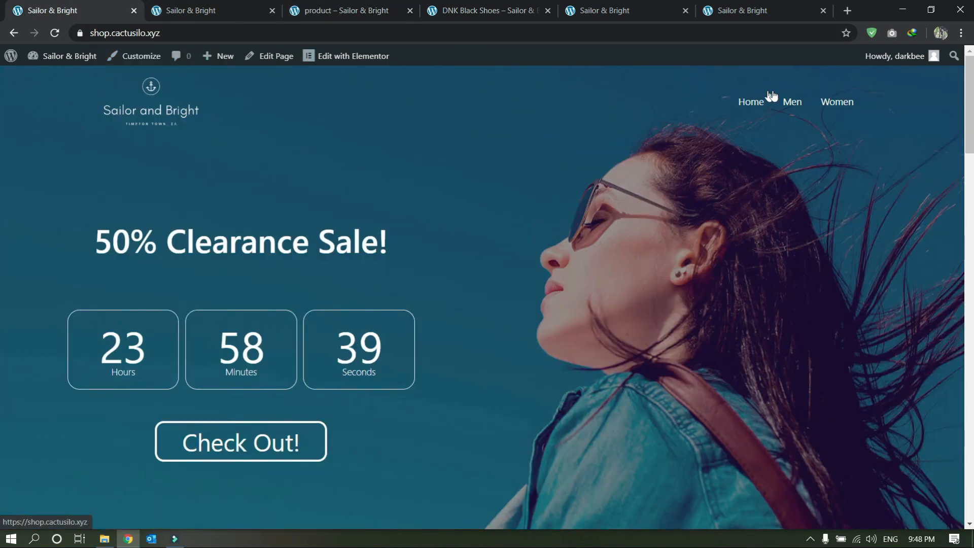
Open the shop's /men address in the product template's browser tab and review the banner and product grid
click(327, 7)
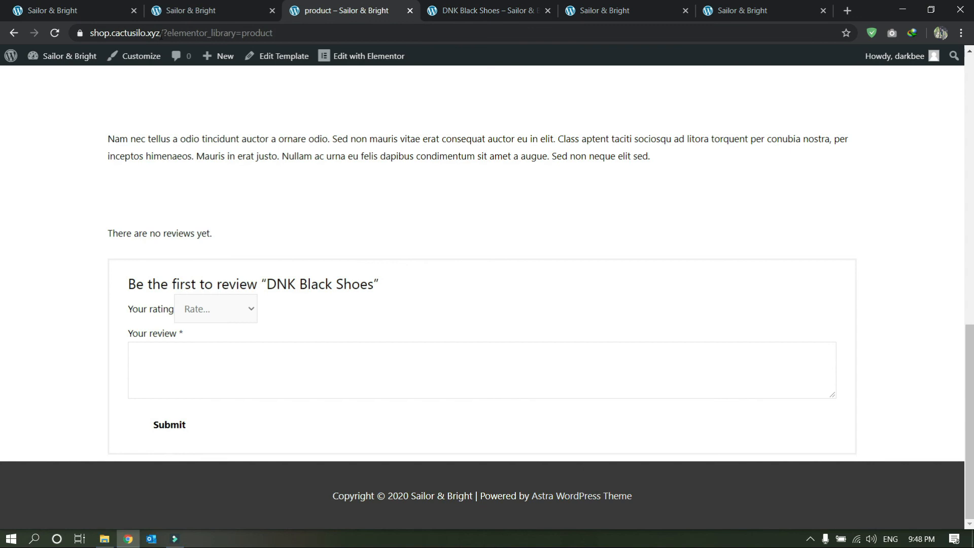
drag(162, 33, 275, 33)
key(BackSpace)
text(men)
key(Return)
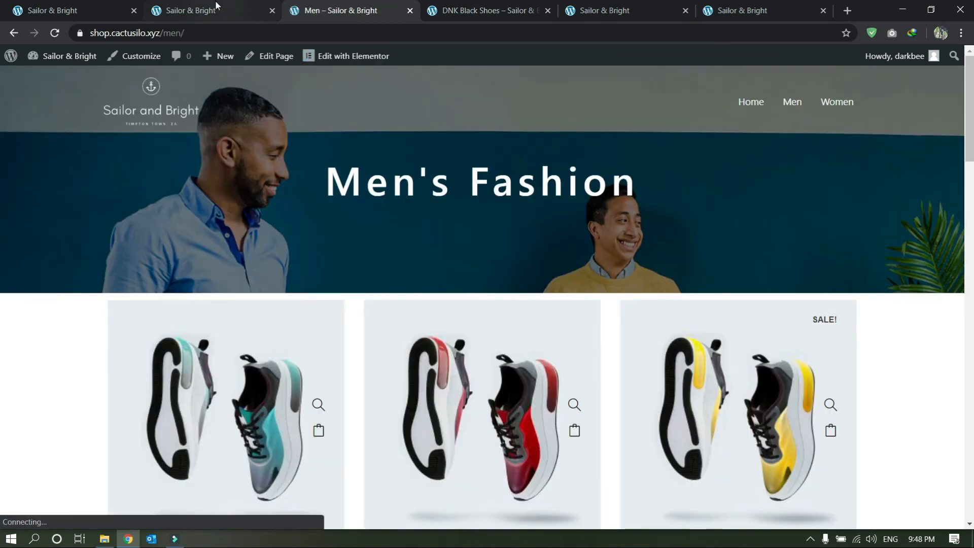
scroll(400, 217, down, 15)
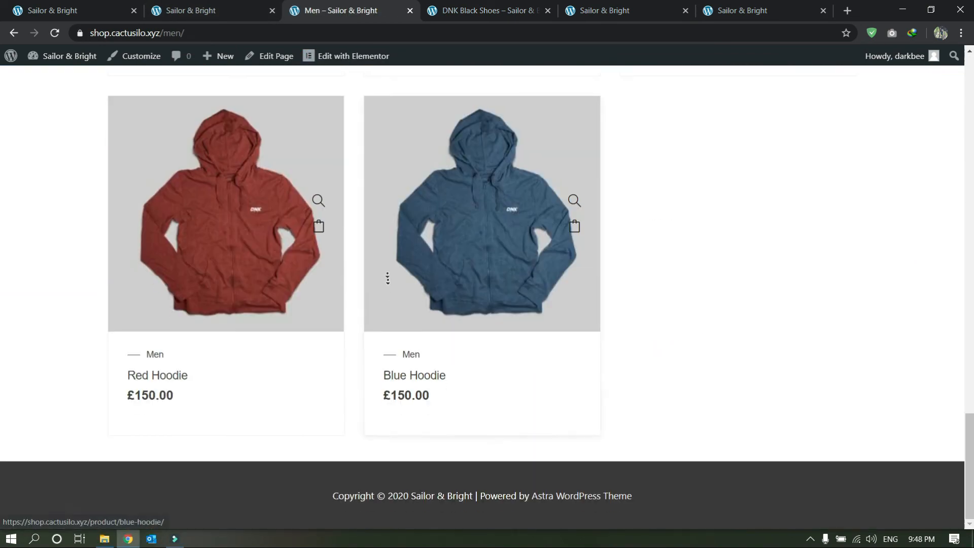
scroll(387, 278, up, 6)
scroll(339, 70, up, 10)
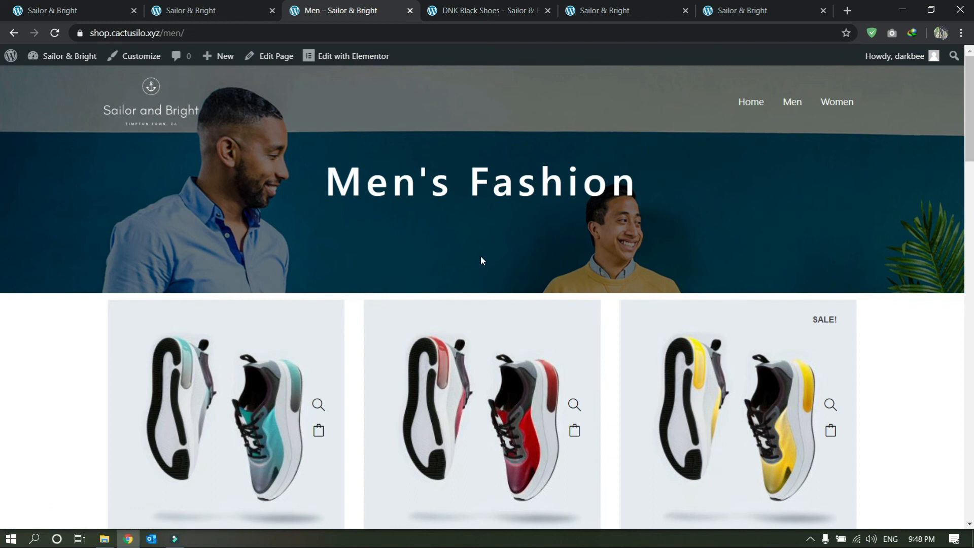
Return to the WordPress dashboard and open the Menus management page
click(161, 5)
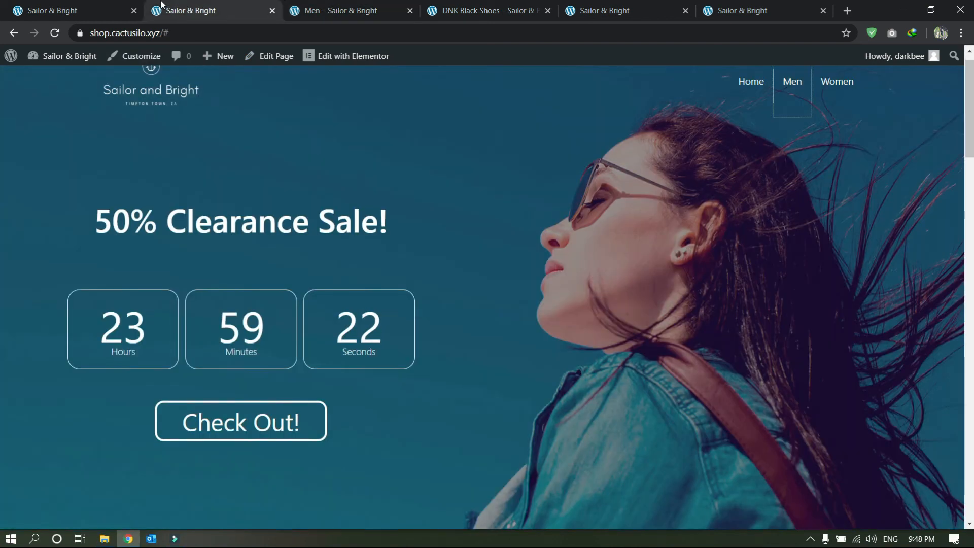
click(108, 6)
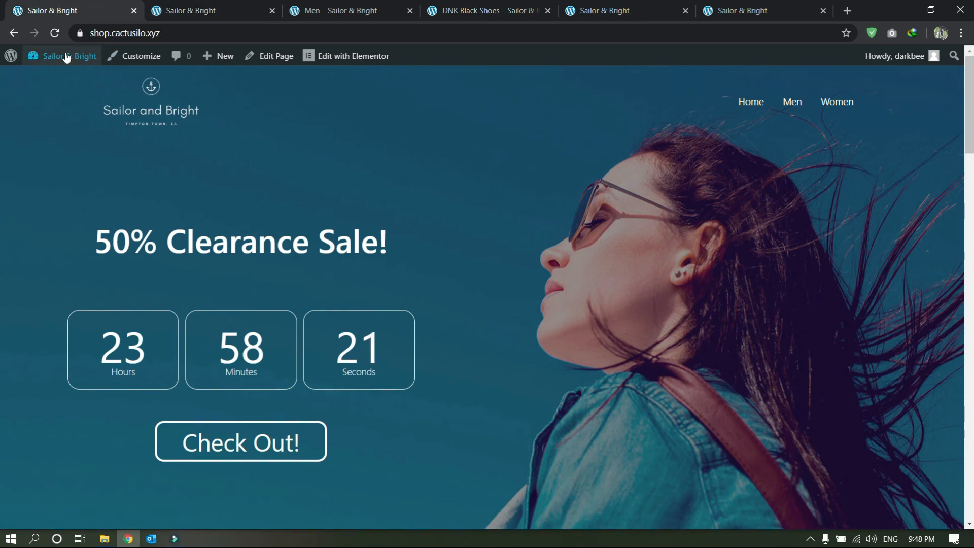
mouse_move(63, 55)
click(65, 78)
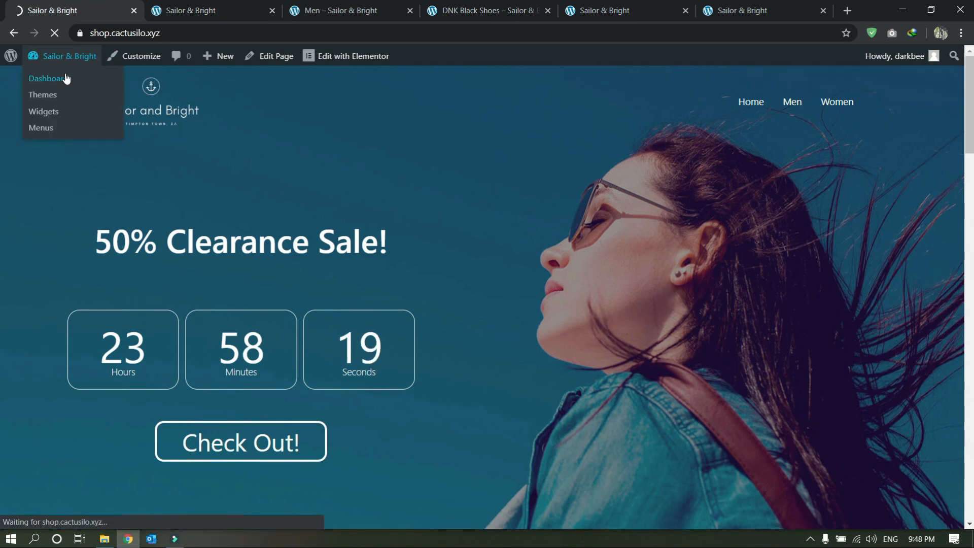
mouse_move(40, 395)
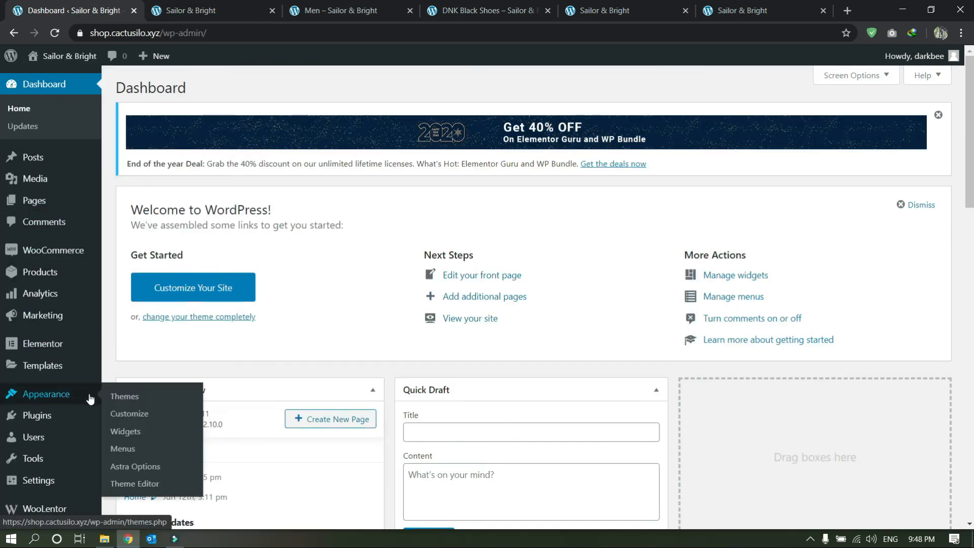
click(123, 448)
click(341, 10)
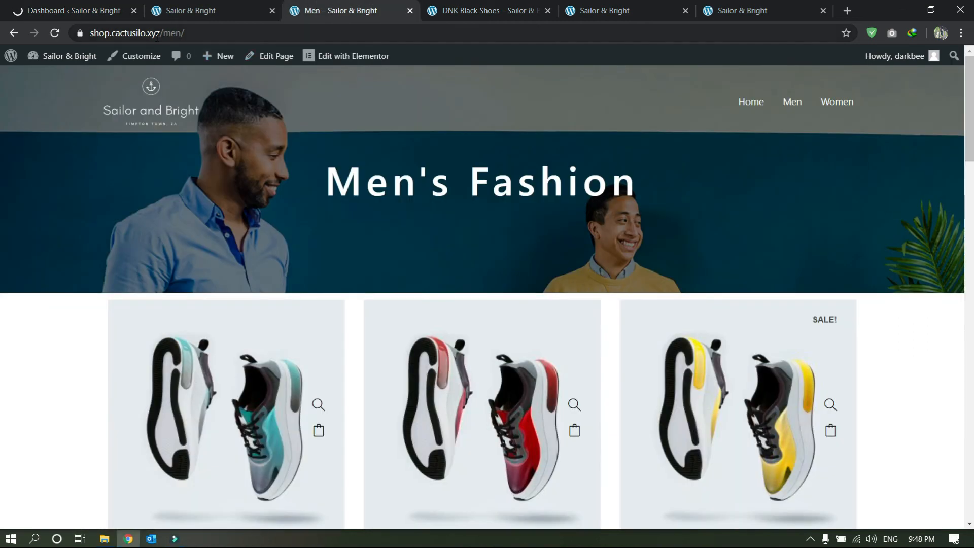
click(157, 35)
key(ctrl+c)
click(94, 5)
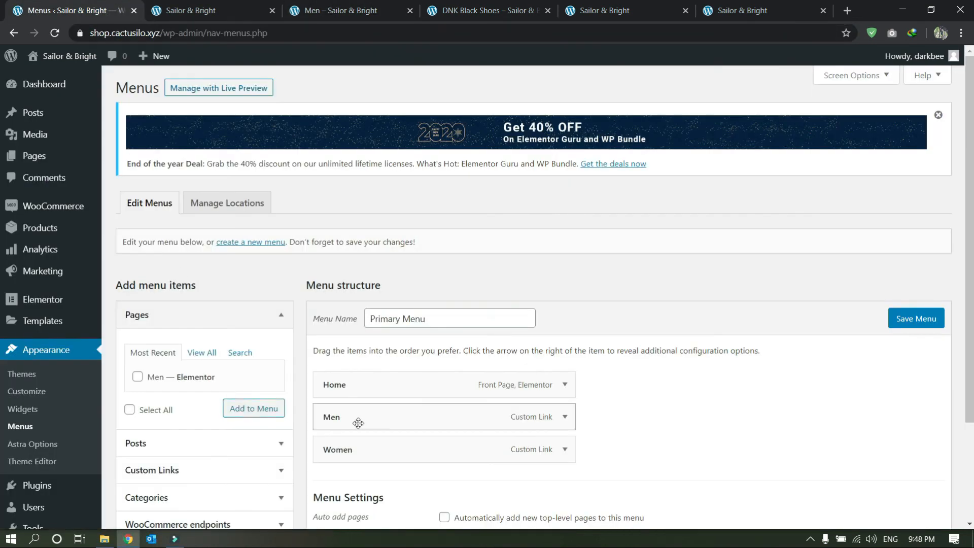
scroll(544, 352, down, 1)
drag(379, 398, 250, 402)
key(ctrl+v)
scroll(517, 414, down, 3)
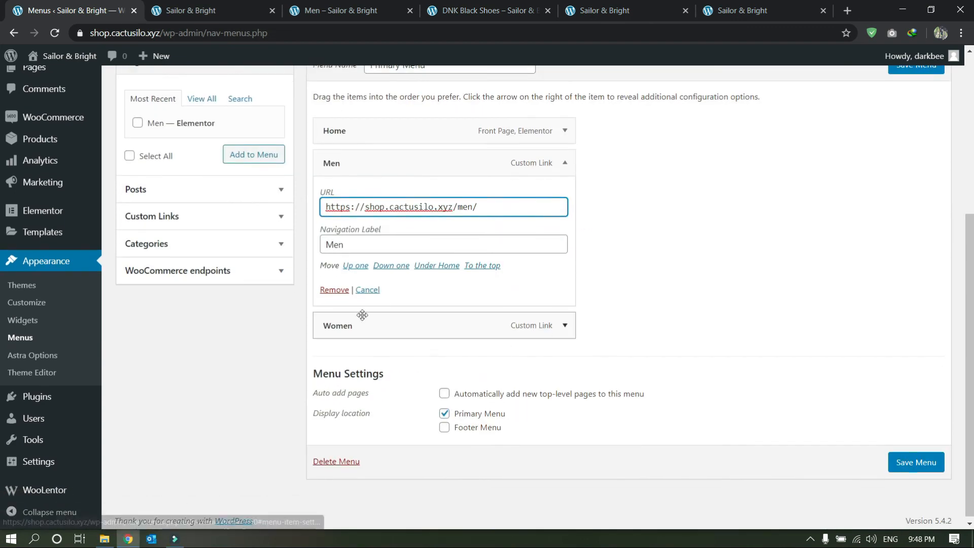
click(900, 461)
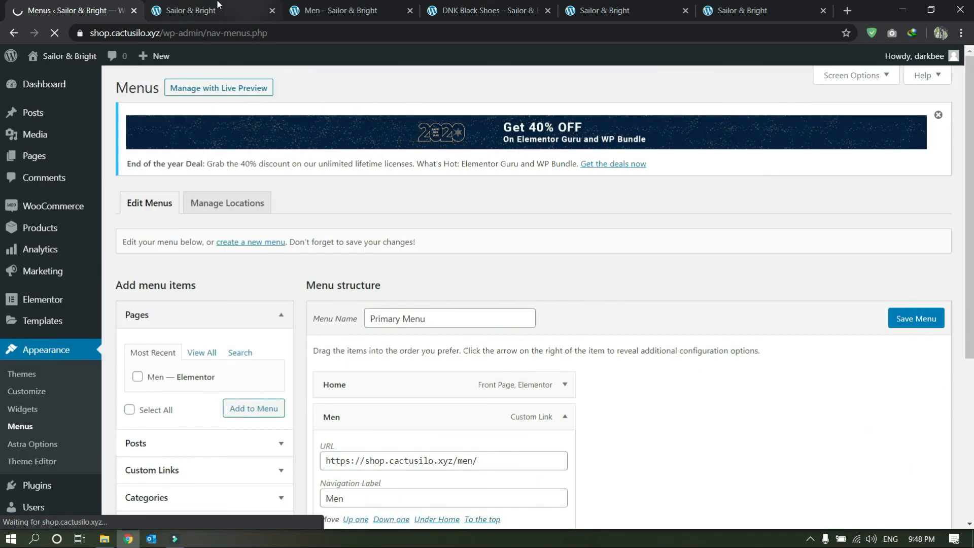
Reload the store's home page, follow the Men link, review the Men page and go back to the home page
click(203, 8)
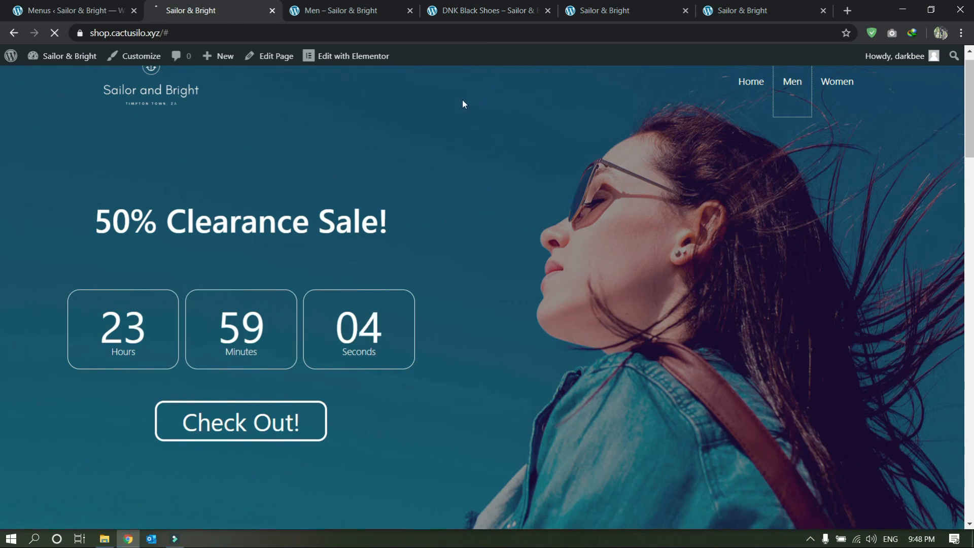
key(F5)
scroll(527, 275, up, 1)
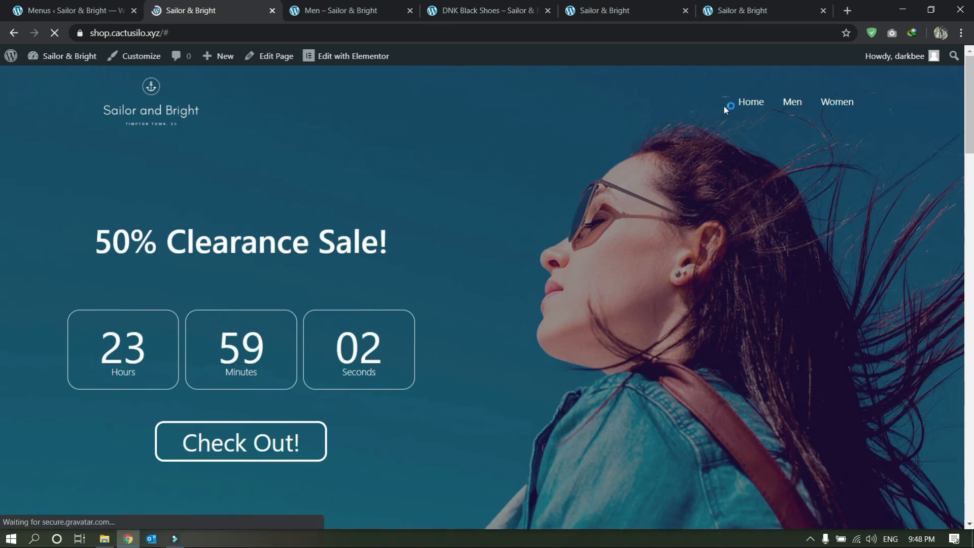
click(795, 103)
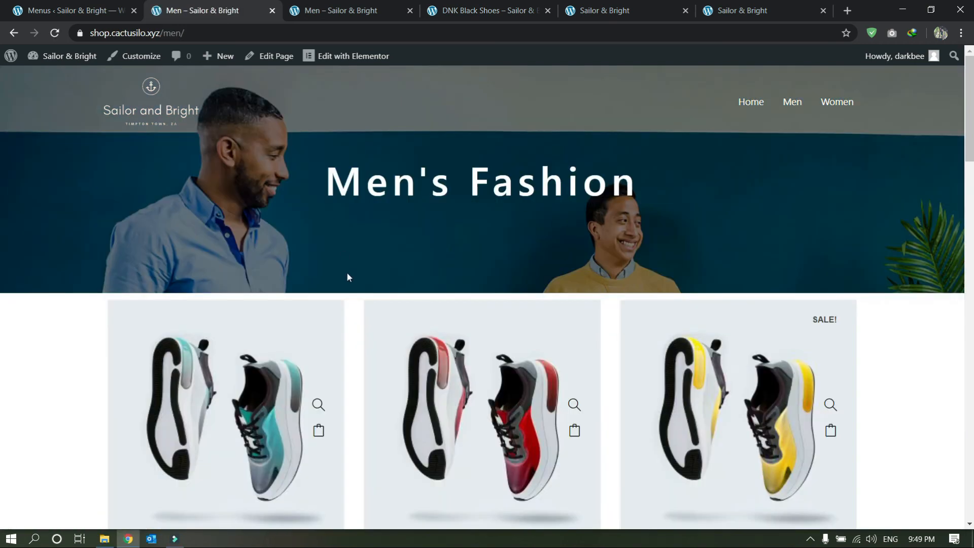
middle_click(333, 275)
scroll(325, 196, up, 7)
scroll(309, 420, down, 20)
scroll(284, 193, up, 20)
click(152, 111)
Look over the DNK Black Shoes product page down to its related products and close it
click(470, 4)
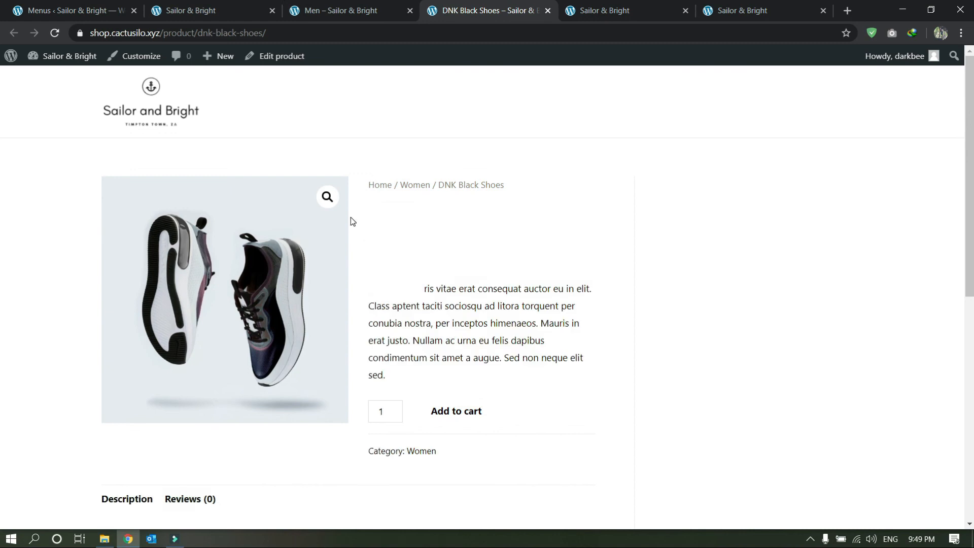
scroll(155, 354, down, 3)
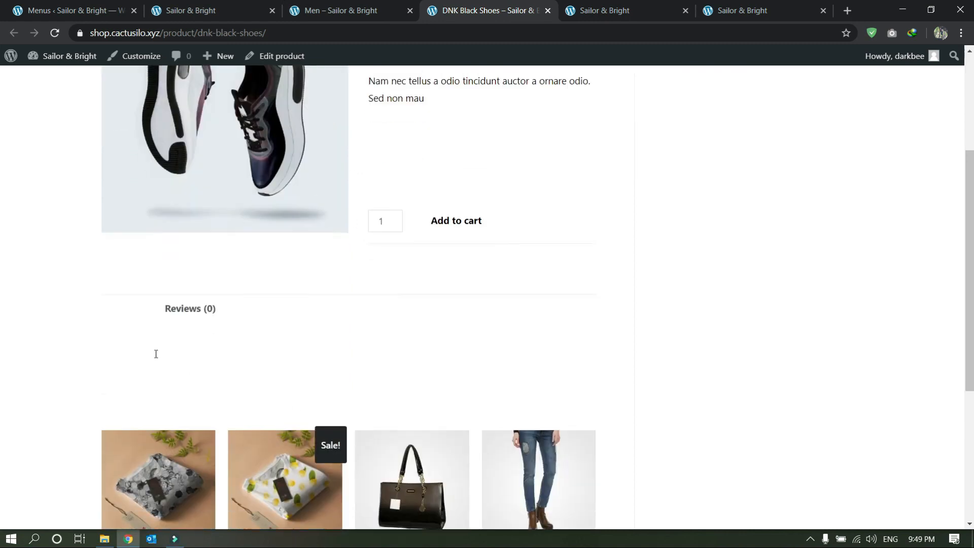
scroll(86, 286, down, 2)
scroll(31, 122, up, 5)
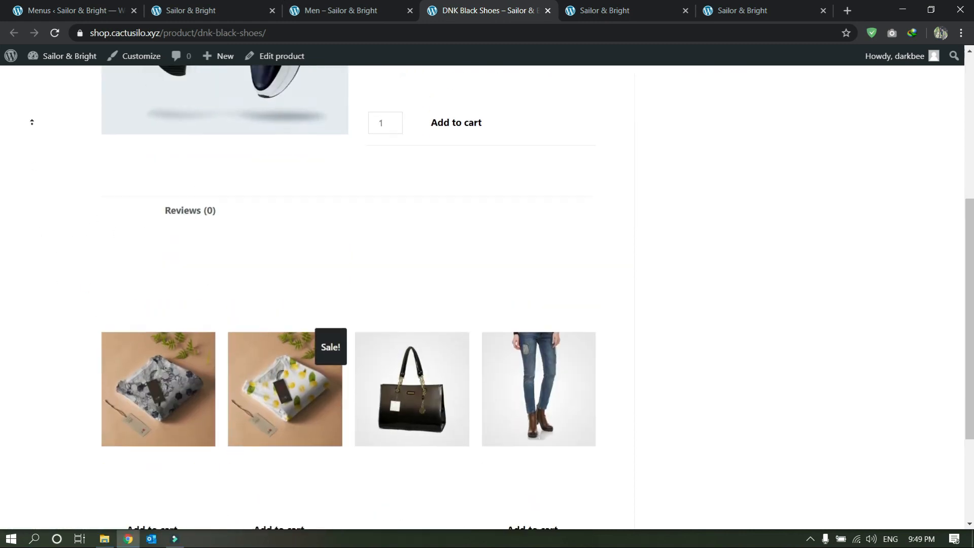
click(547, 11)
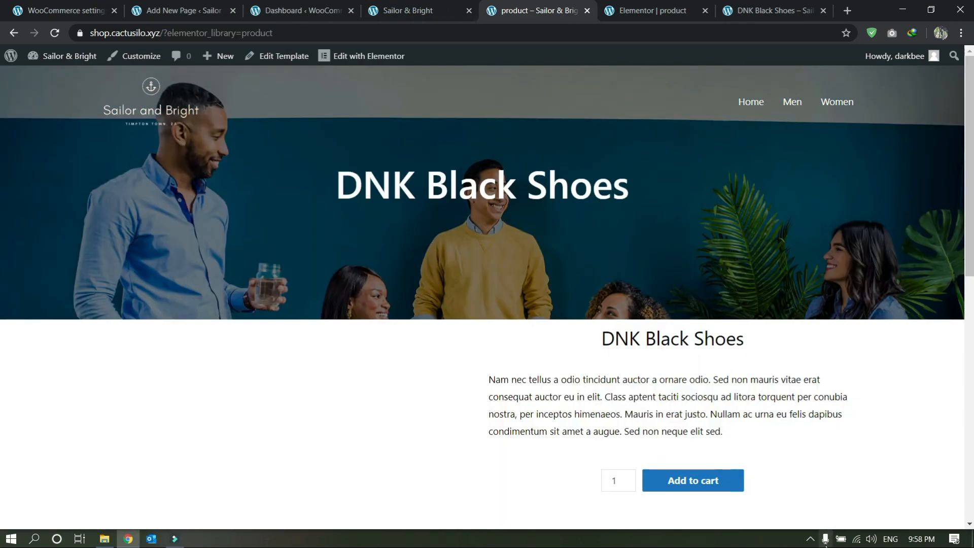
click(810, 539)
click(784, 517)
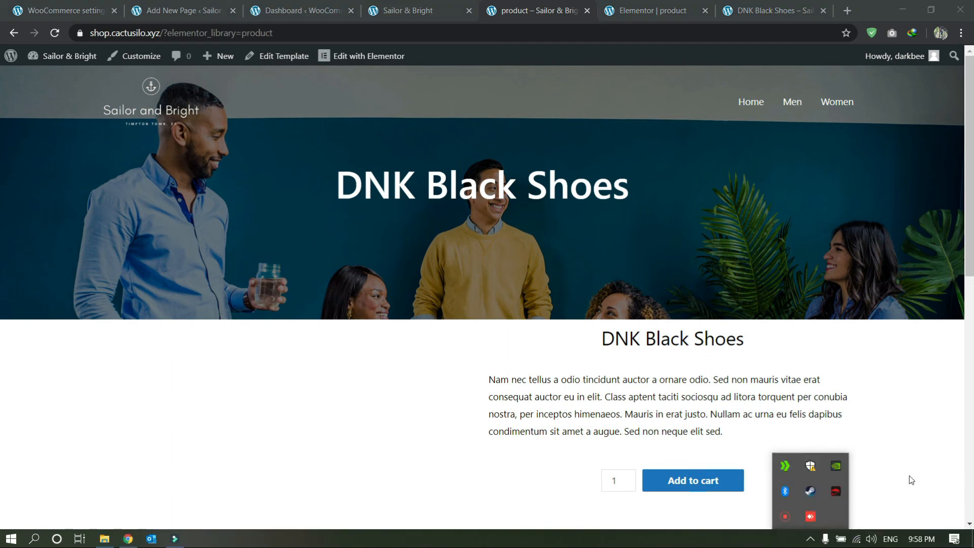
click(543, 393)
Review the product template's page down to the reviews and open the template for editing with Elementor
scroll(517, 374, down, 9)
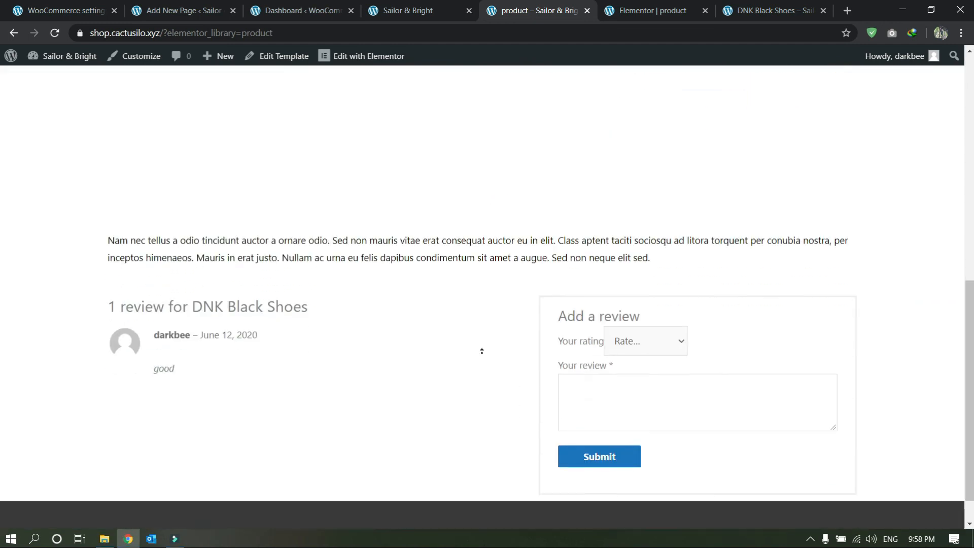
scroll(661, 311, up, 1)
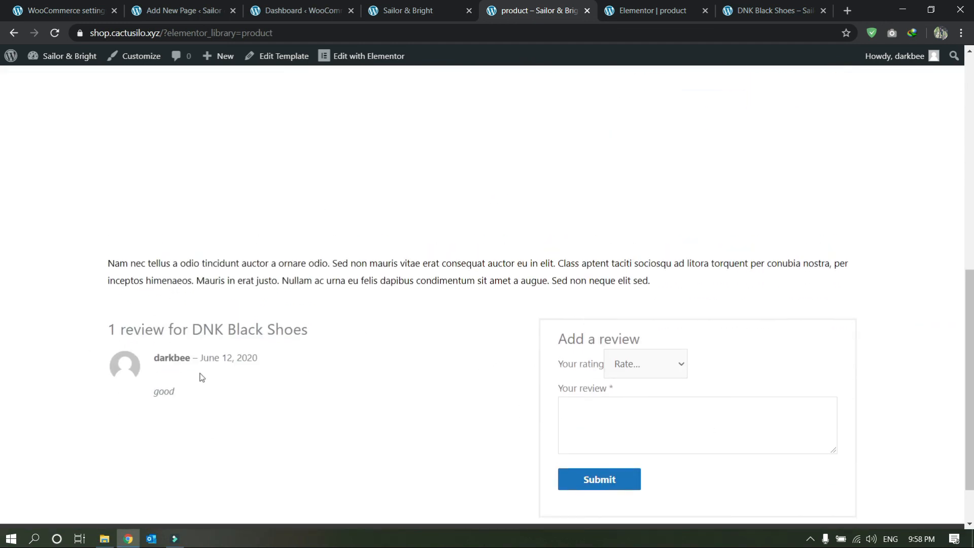
scroll(285, 454, down, 2)
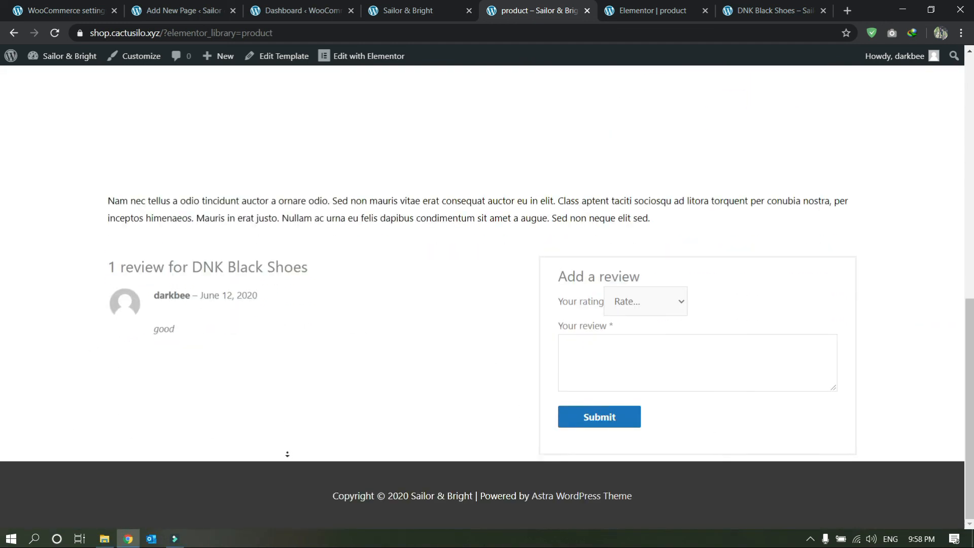
scroll(269, 314, up, 10)
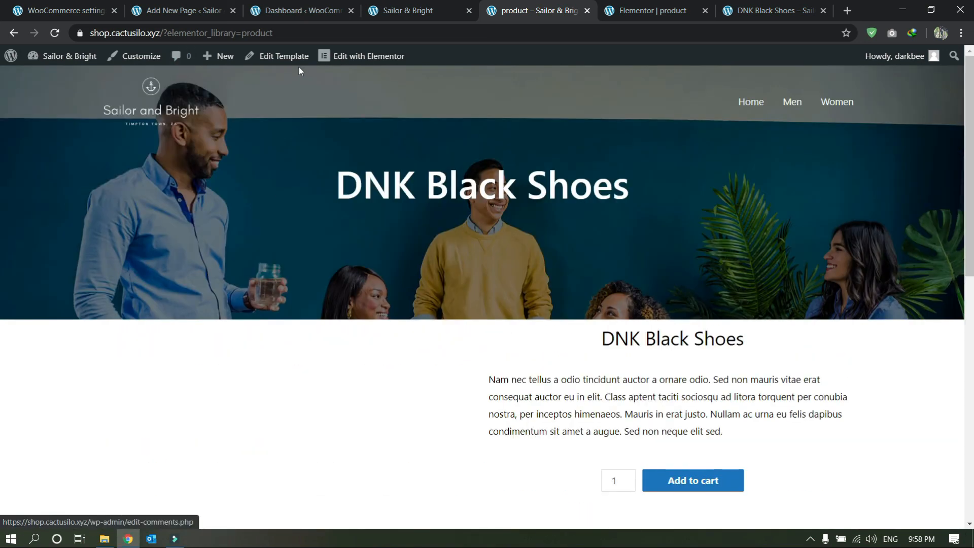
click(367, 59)
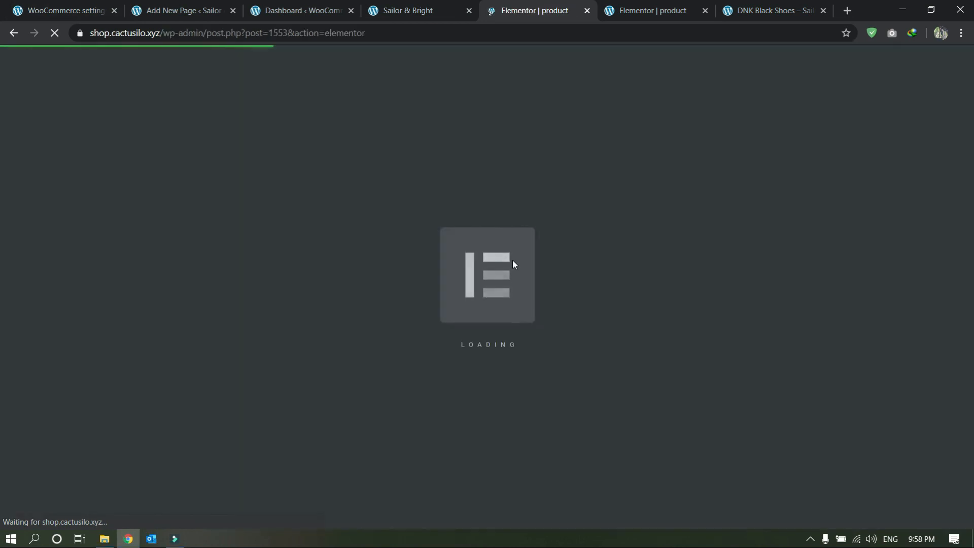
click(409, 9)
click(503, 5)
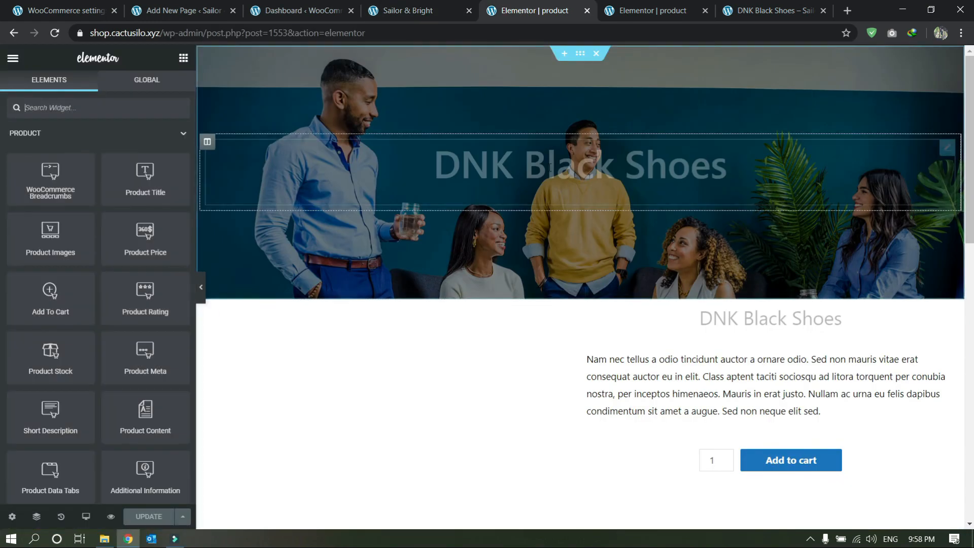
Add a Star Rating widget between the product title and the short description, and center it
click(549, 168)
scroll(632, 305, down, 3)
click(633, 247)
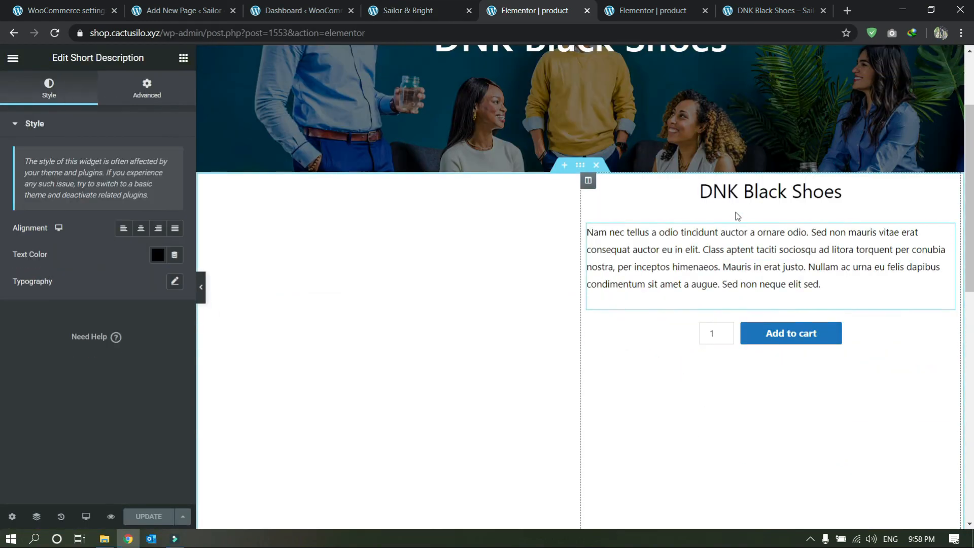
click(12, 60)
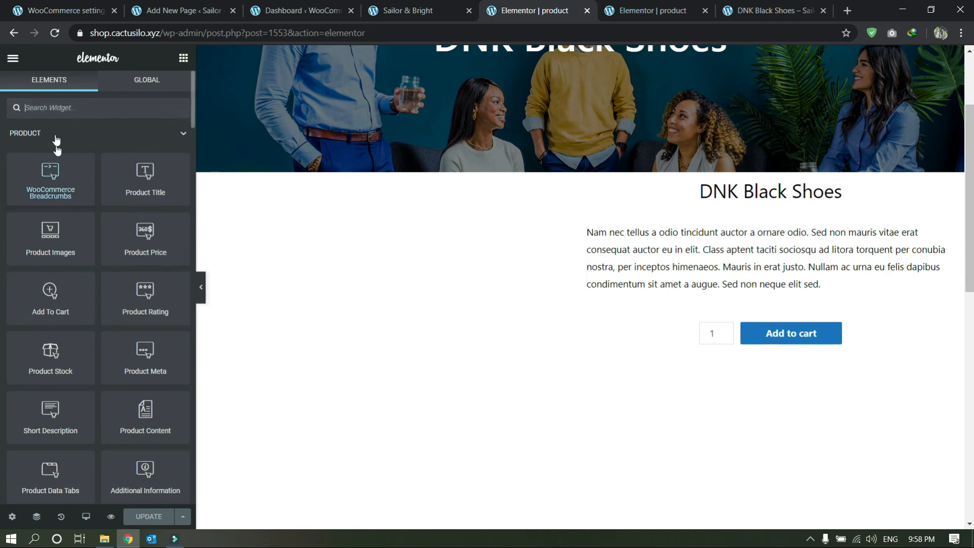
click(50, 107)
text(rat)
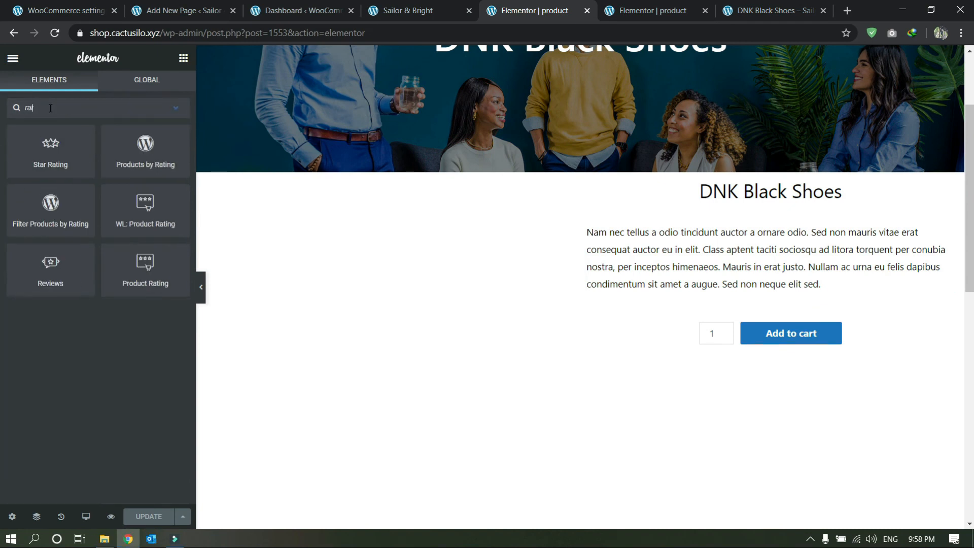
drag(81, 170, 765, 225)
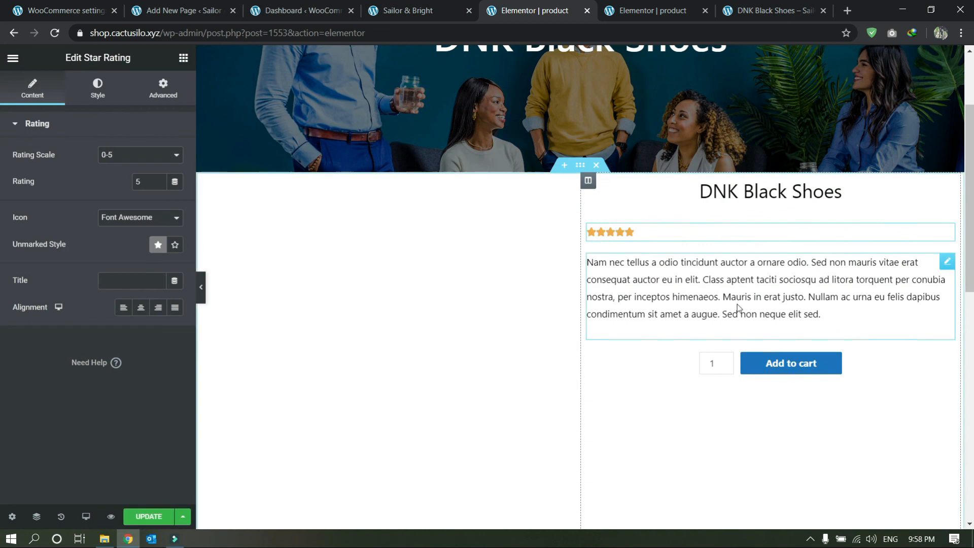
click(141, 308)
Try a Product Meta widget between the product title and the star rating, and undo the placement
click(668, 370)
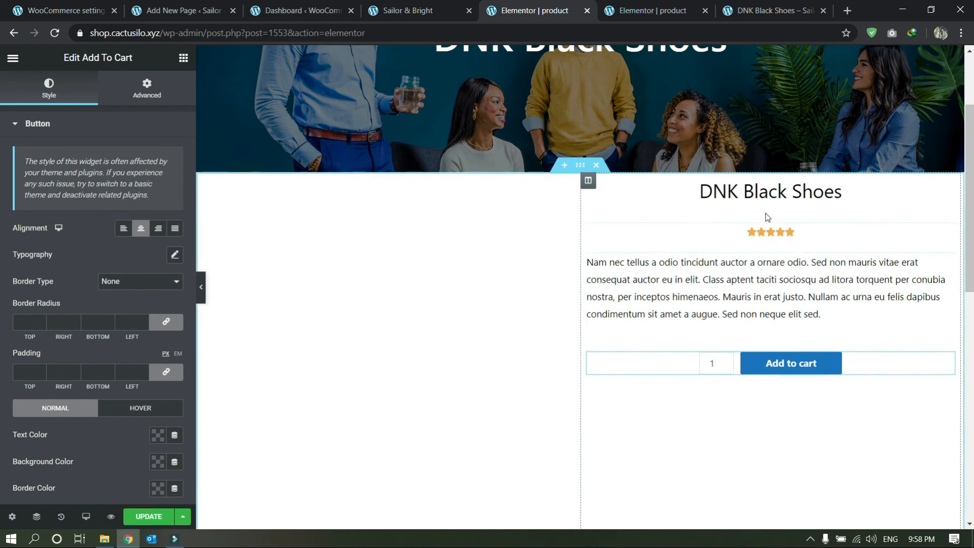
click(13, 59)
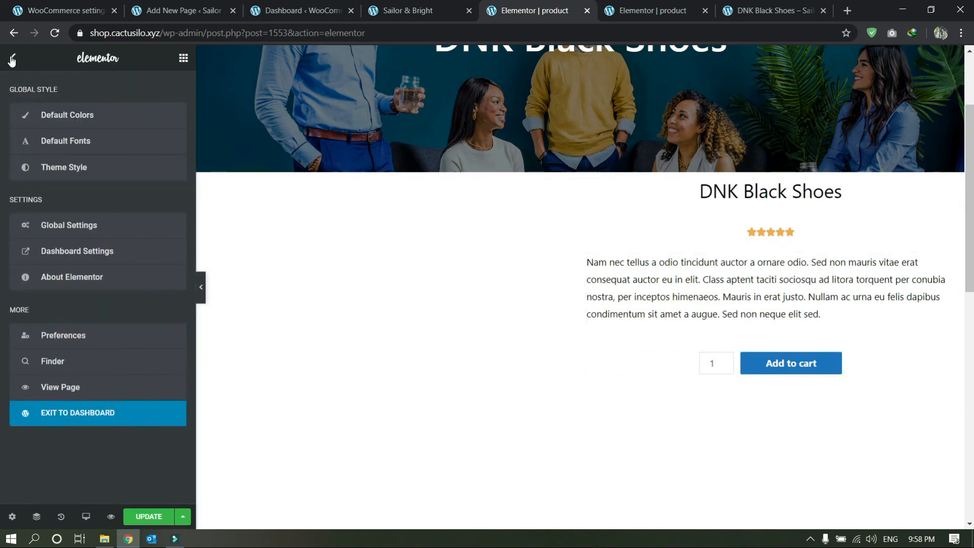
click(12, 61)
text(meta)
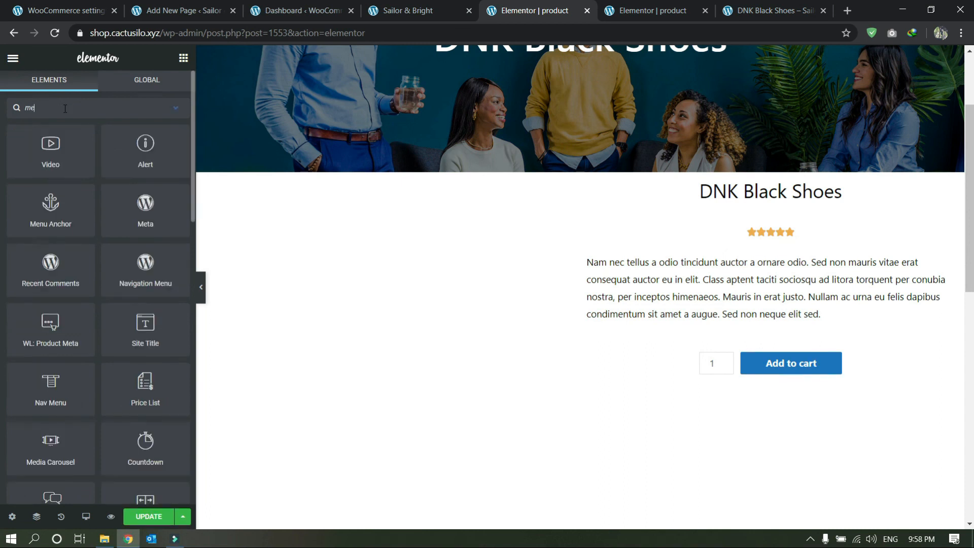
drag(55, 205, 702, 217)
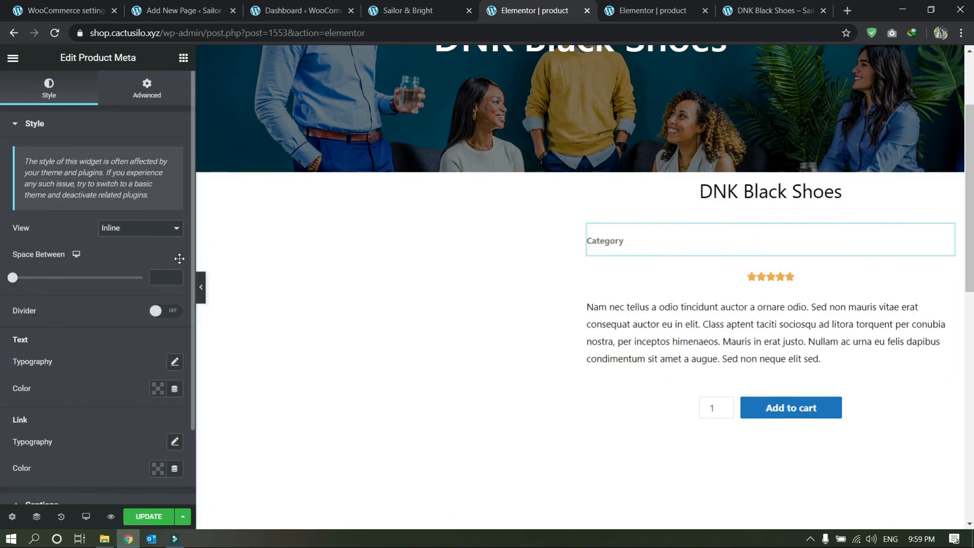
key(ctrl+z)
Place a WL: Product Meta widget between the product title and the star rating and set its text color to #000000
text(m)
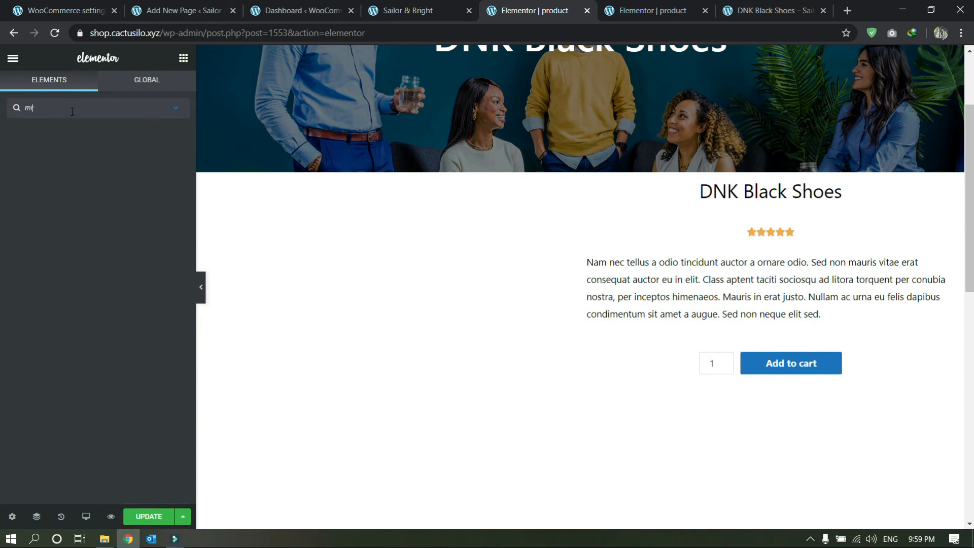
text(ita)
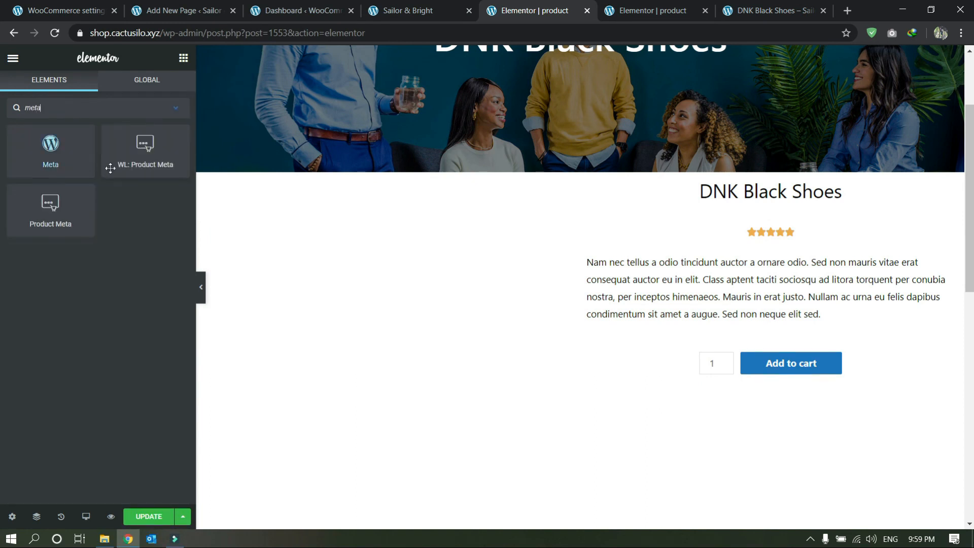
drag(145, 147, 672, 208)
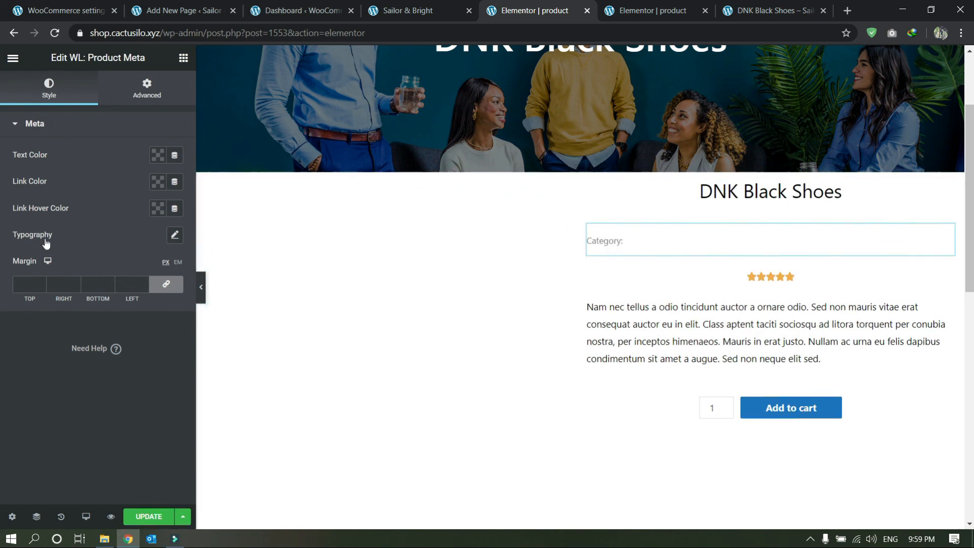
click(155, 156)
drag(125, 267, 0, 358)
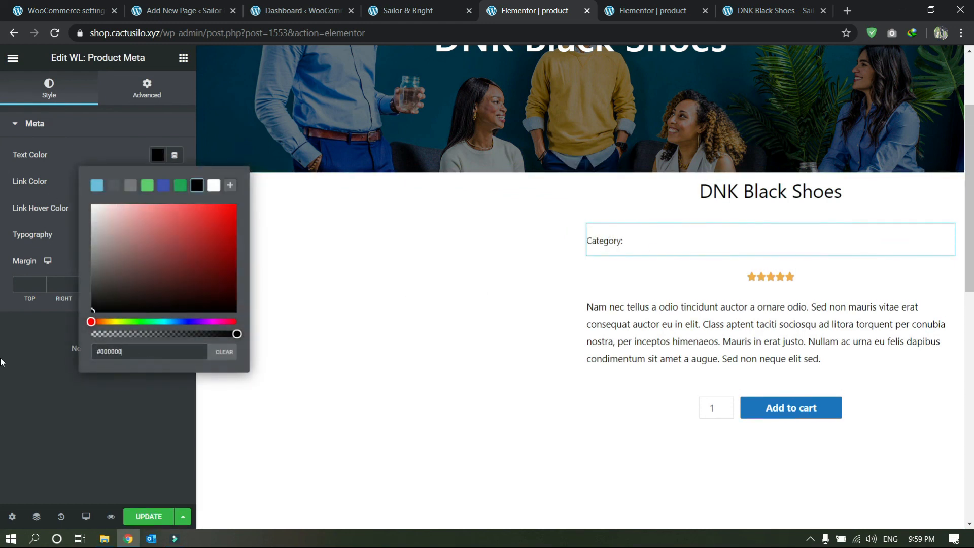
click(1, 399)
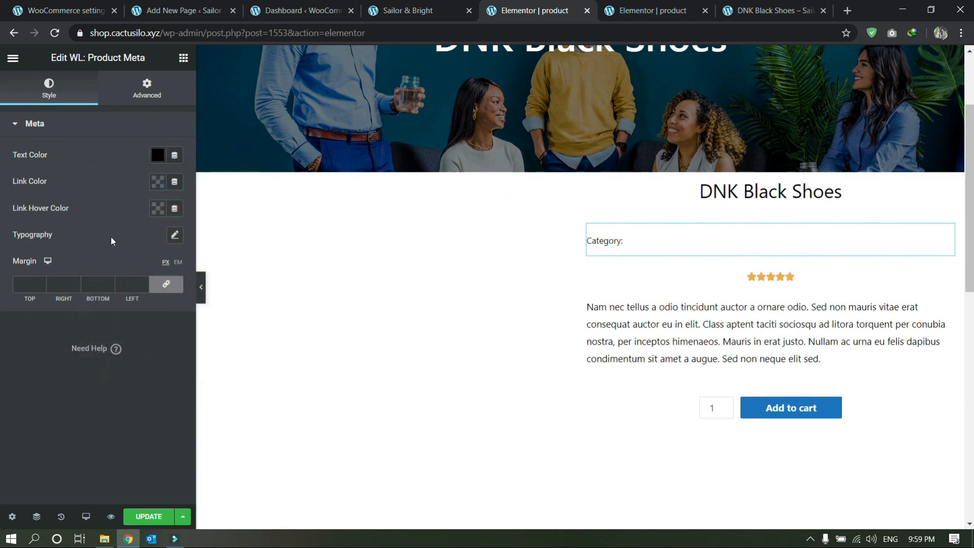
Set the product meta typography to a size of 22 px with a bolder weight
click(175, 235)
drag(22, 318, 34, 319)
click(122, 280)
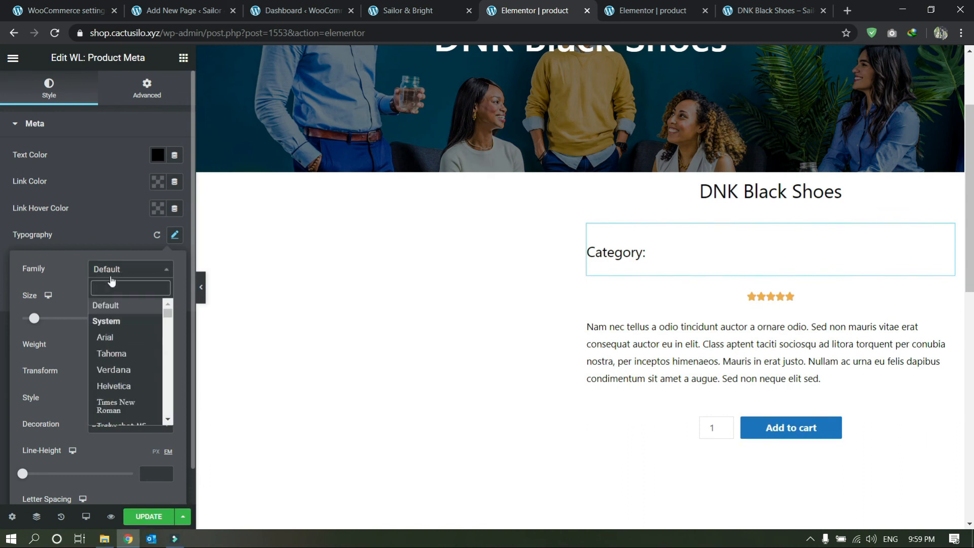
key(Escape)
click(130, 344)
click(112, 405)
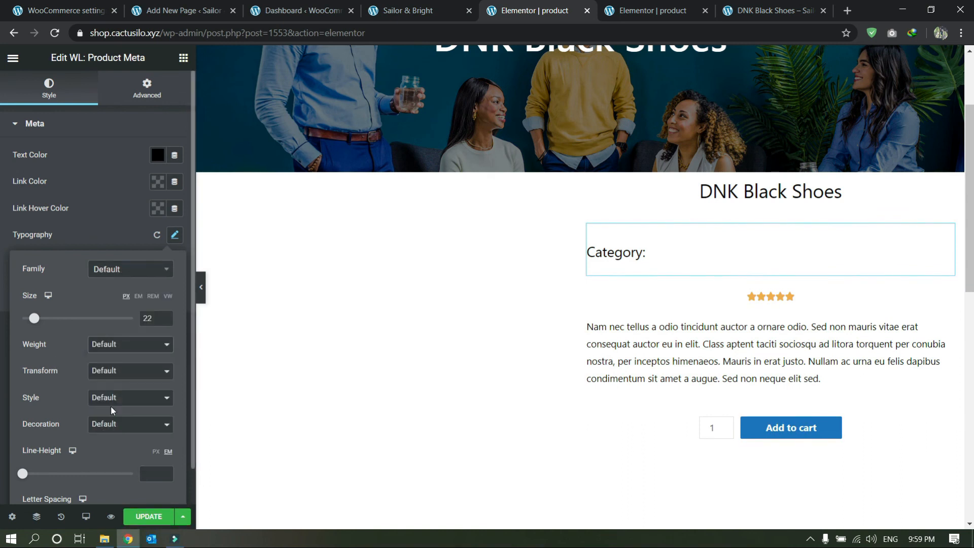
click(83, 227)
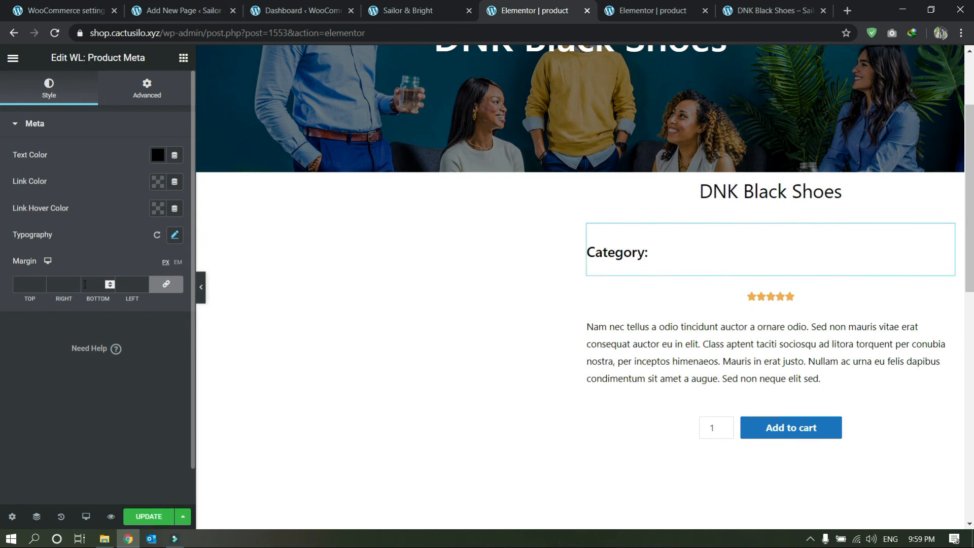
Unlink the product meta margins, switch them to em, and set the left margin to 7 and the top margin to -2
click(166, 284)
click(178, 263)
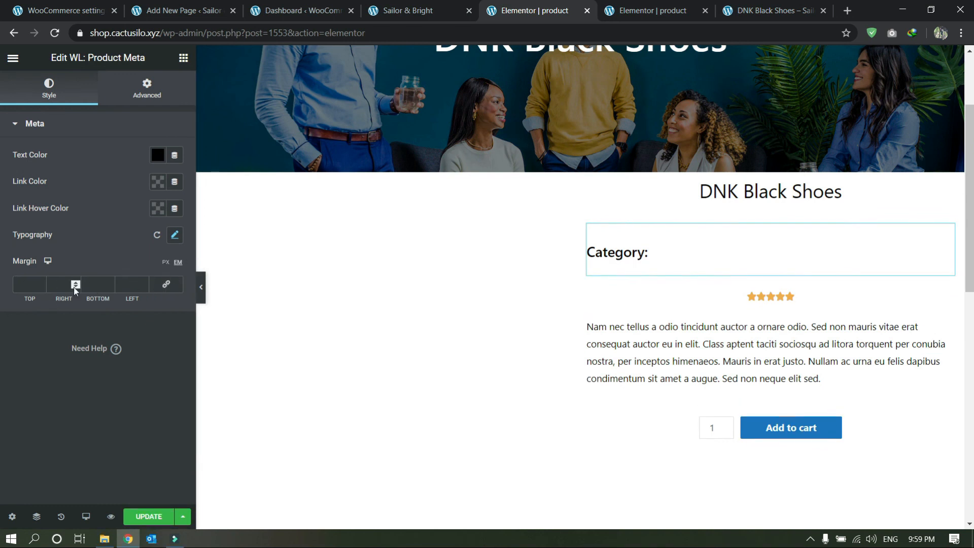
click(132, 285)
text(7)
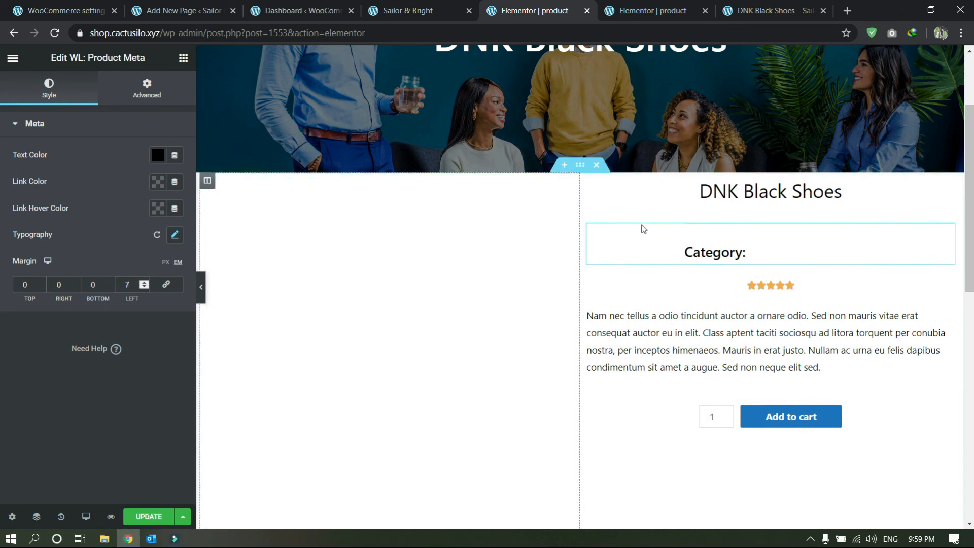
click(44, 287)
click(45, 287)
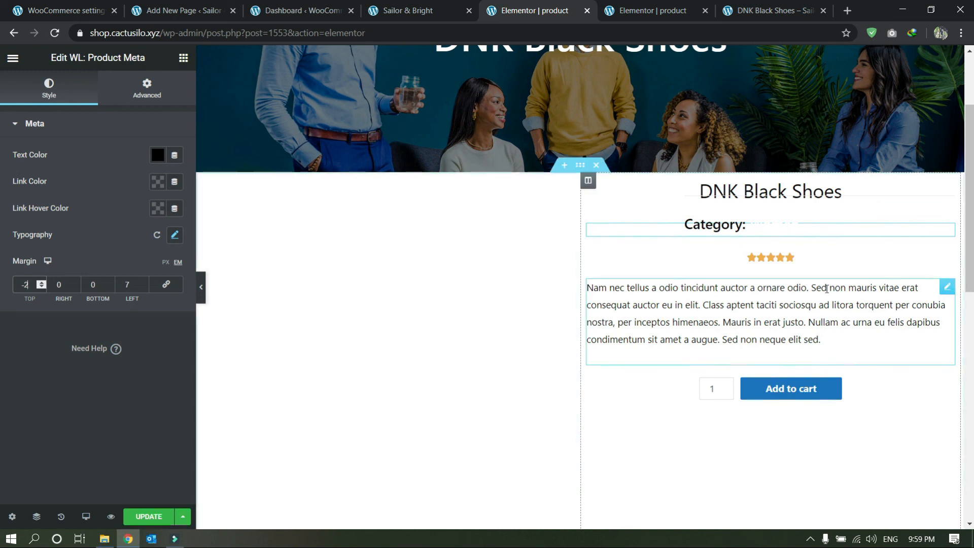
Set the product meta link color to black and collapse the widget settings to preview the layout
click(158, 184)
click(230, 212)
click(3, 371)
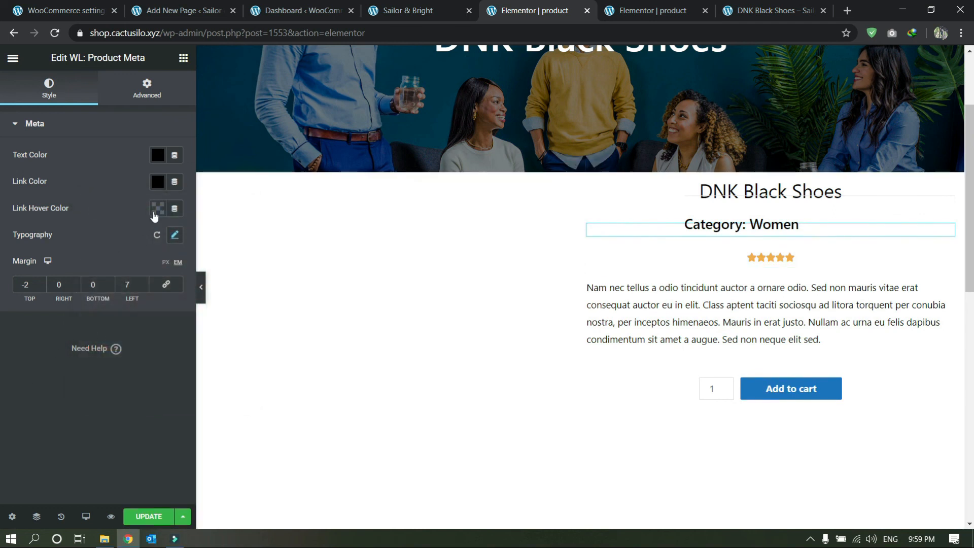
click(201, 287)
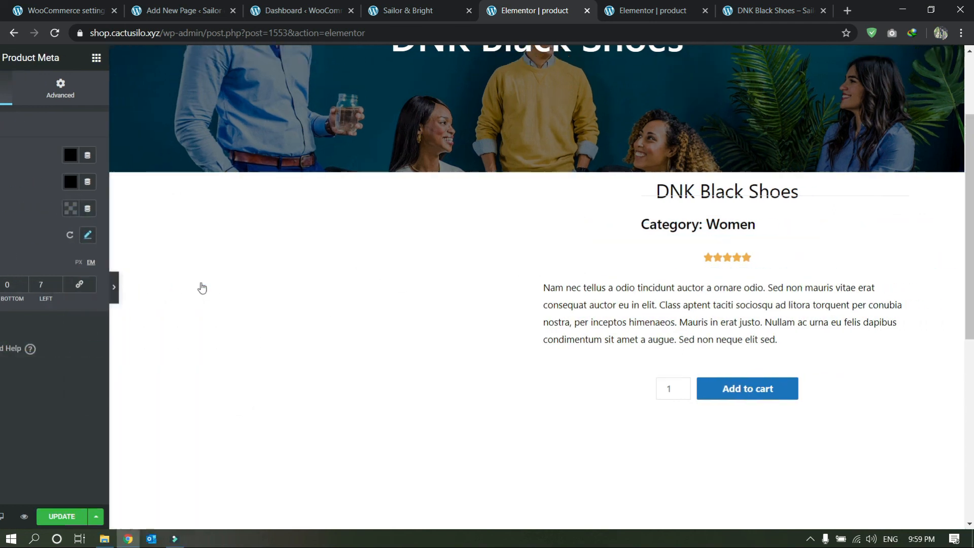
Set the product meta margins to -1 at the top and 9 on the left, and preview the layout with the settings collapsed
click(5, 285)
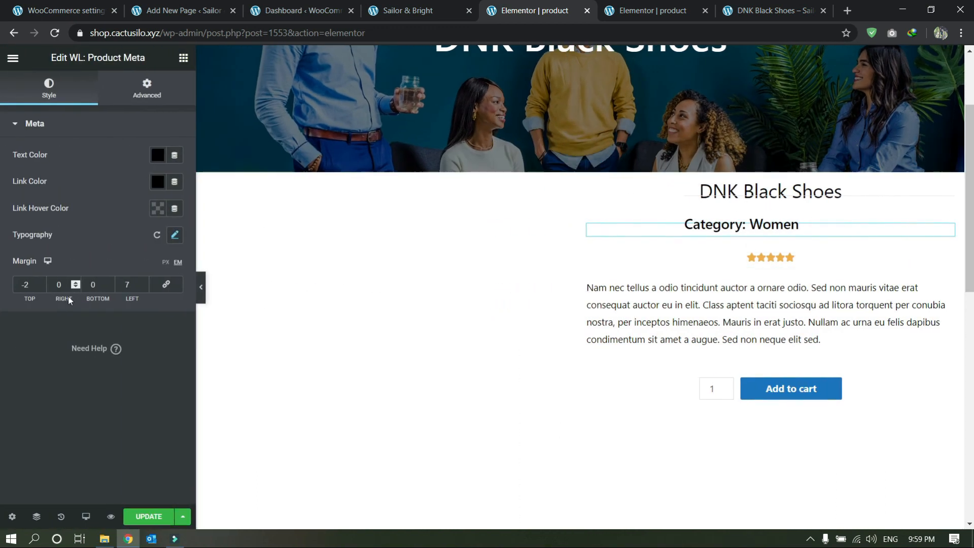
click(44, 284)
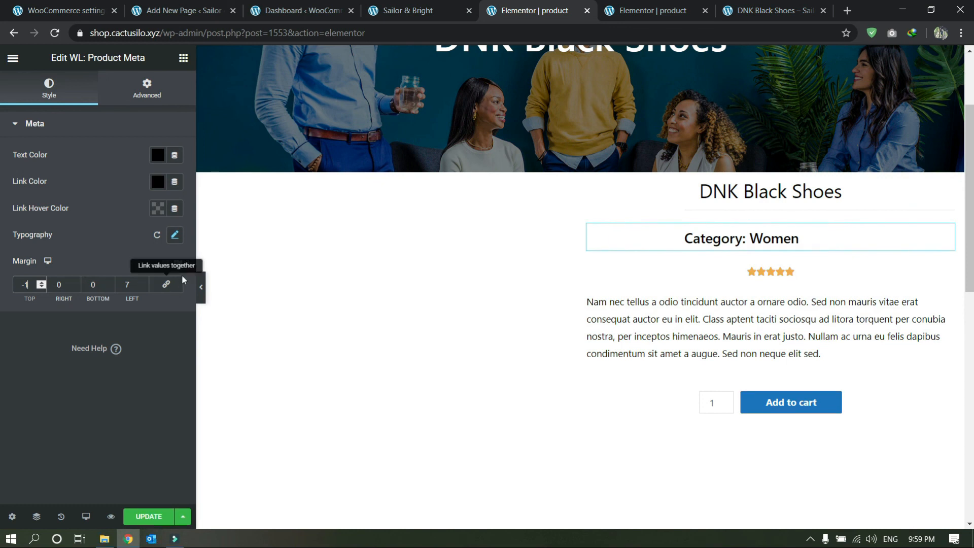
click(201, 286)
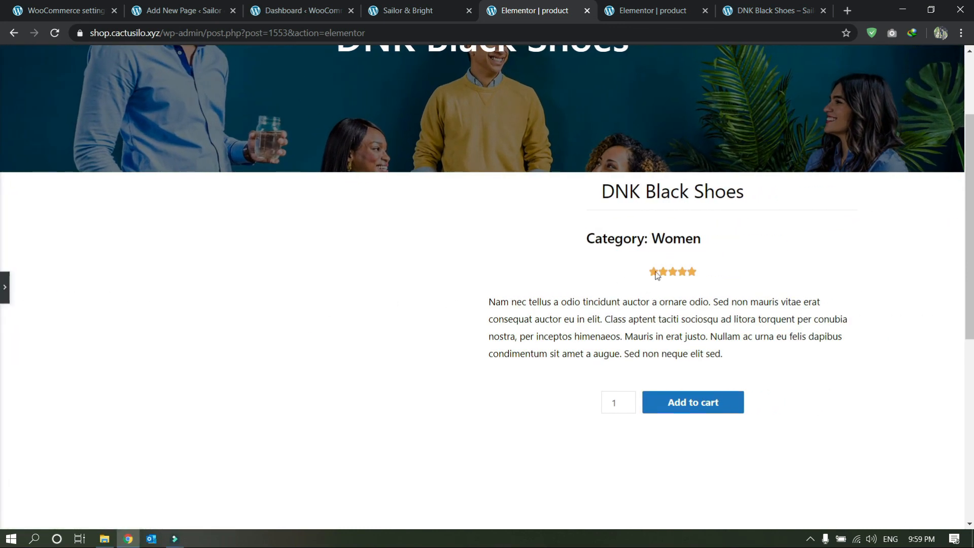
click(4, 277)
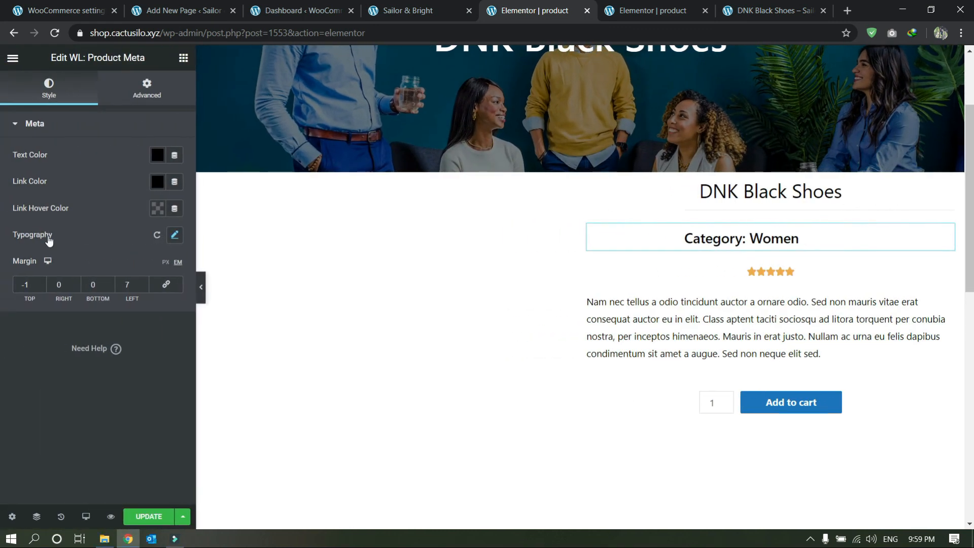
click(144, 283)
click(144, 283)
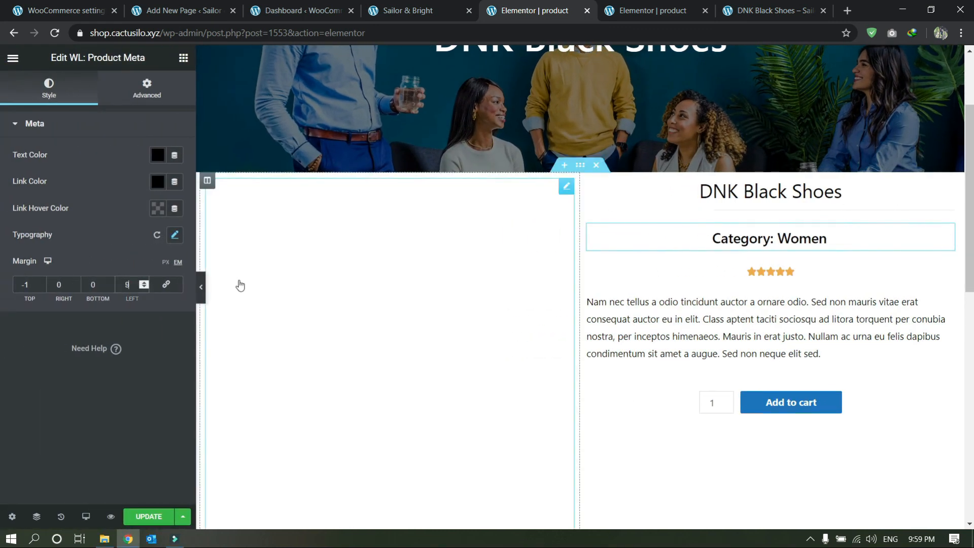
click(205, 291)
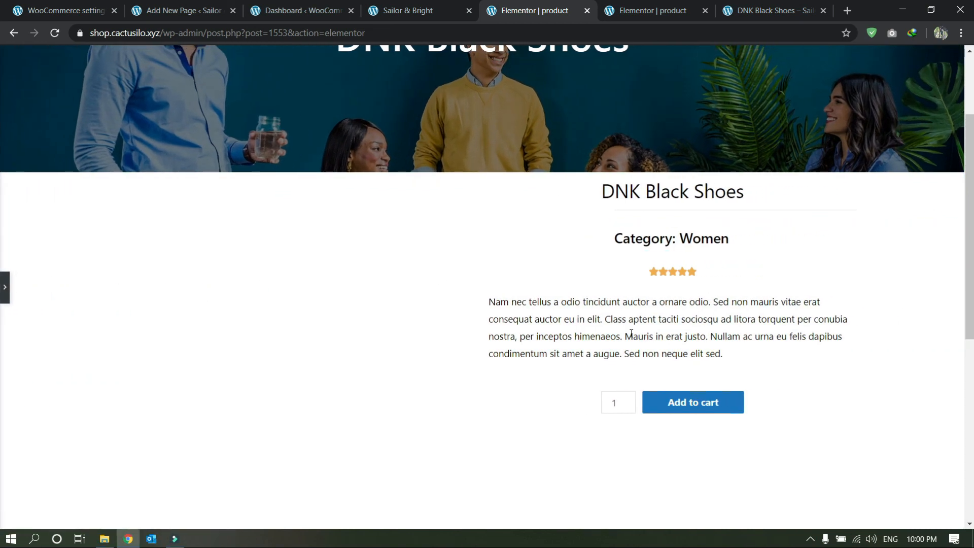
Look over the product template from the short description down to the reviews and footer, and restore the widget settings
scroll(594, 332, down, 6)
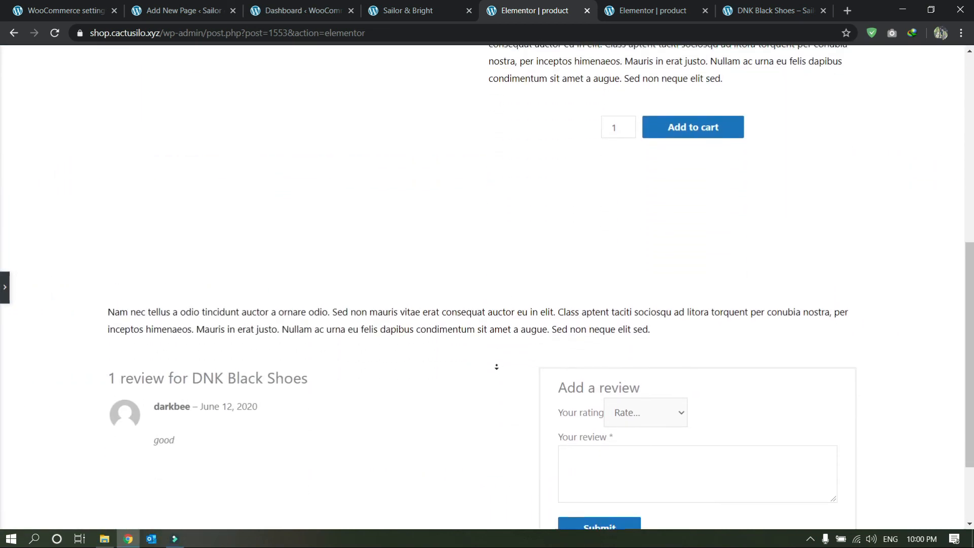
scroll(330, 223, up, 5)
scroll(513, 370, down, 5)
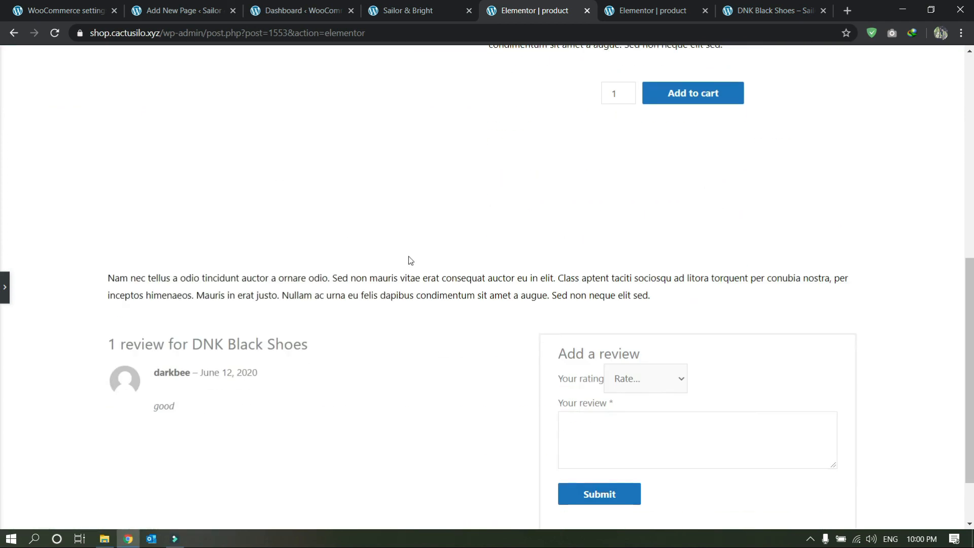
scroll(363, 263, down, 2)
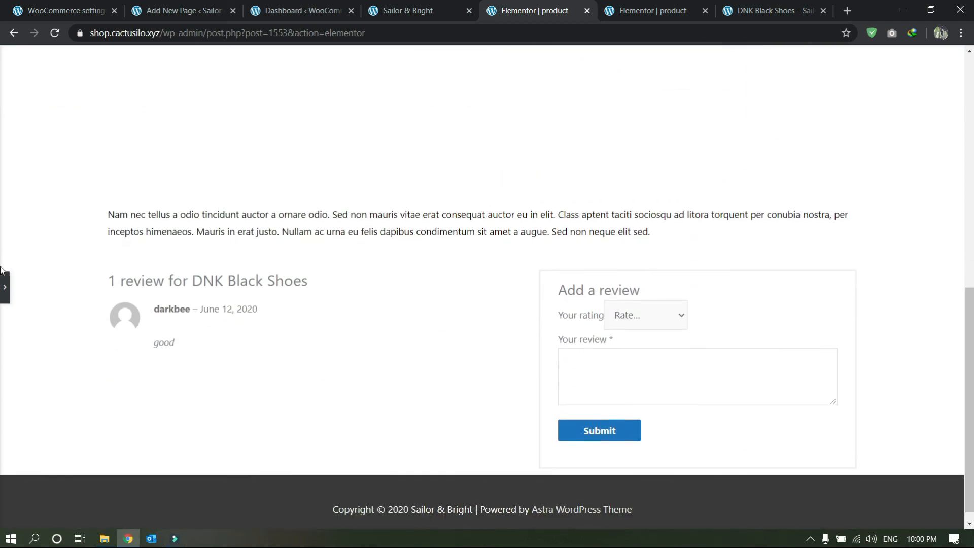
click(5, 290)
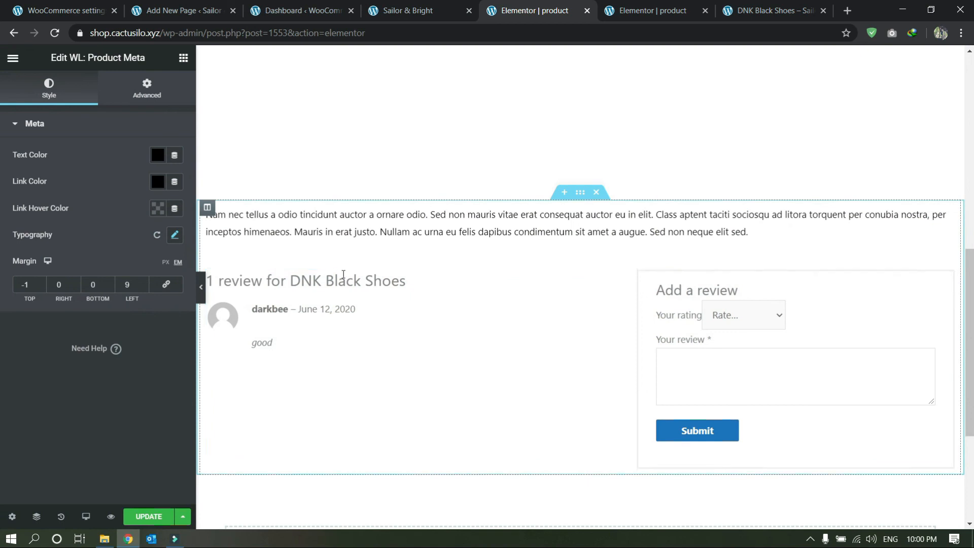
scroll(431, 342, down, 3)
scroll(528, 341, up, 9)
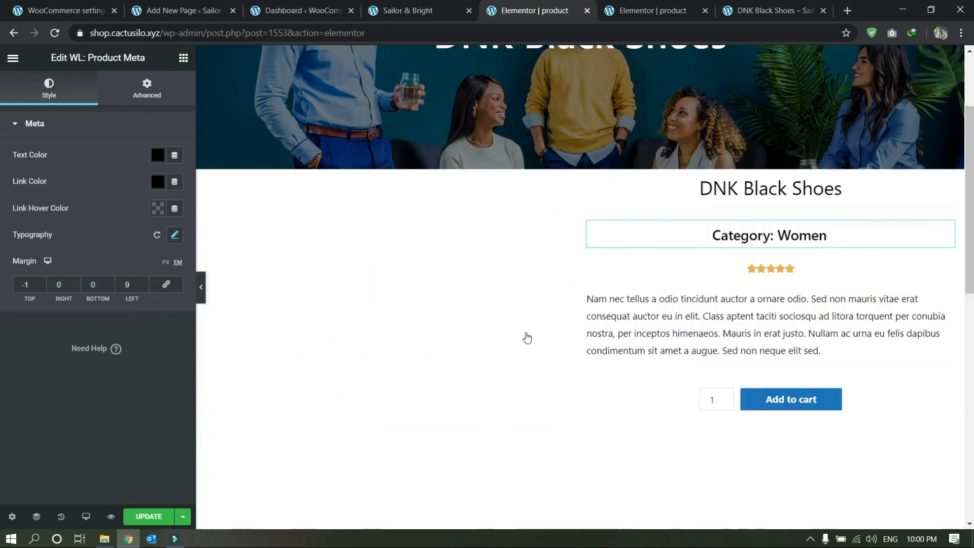
Delete the existing product reviews widget beneath the product content
right_click(667, 331)
scroll(654, 330, down, 2)
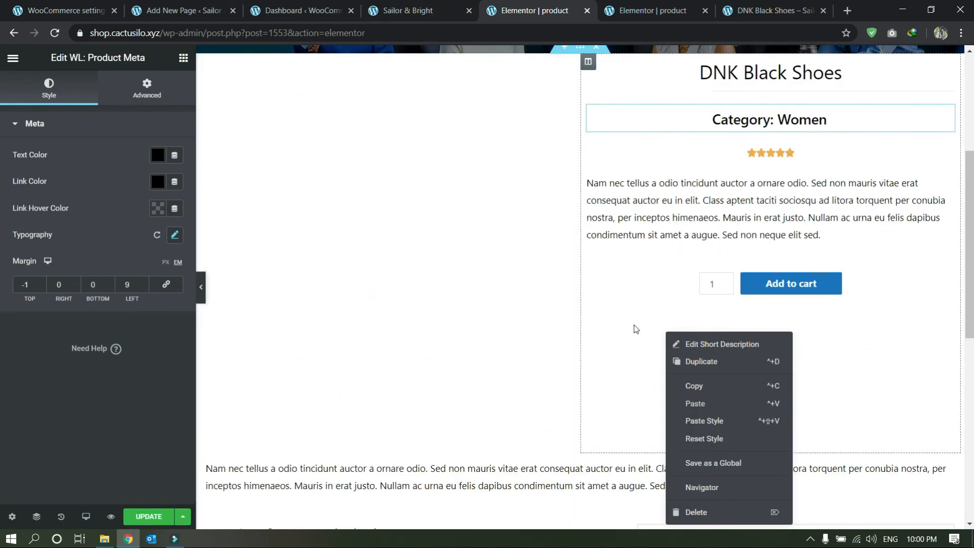
click(468, 505)
scroll(467, 506, down, 1)
scroll(527, 442, down, 3)
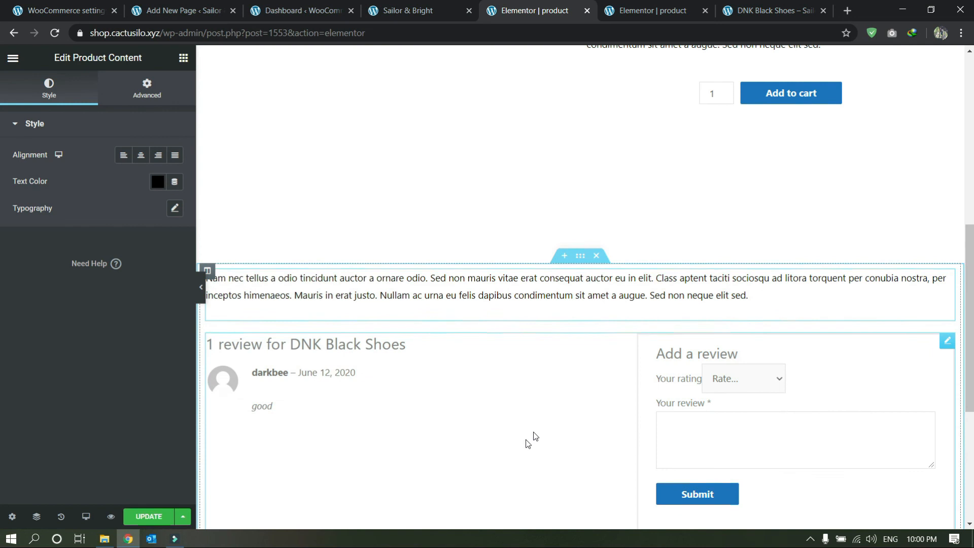
click(947, 341)
click(926, 349)
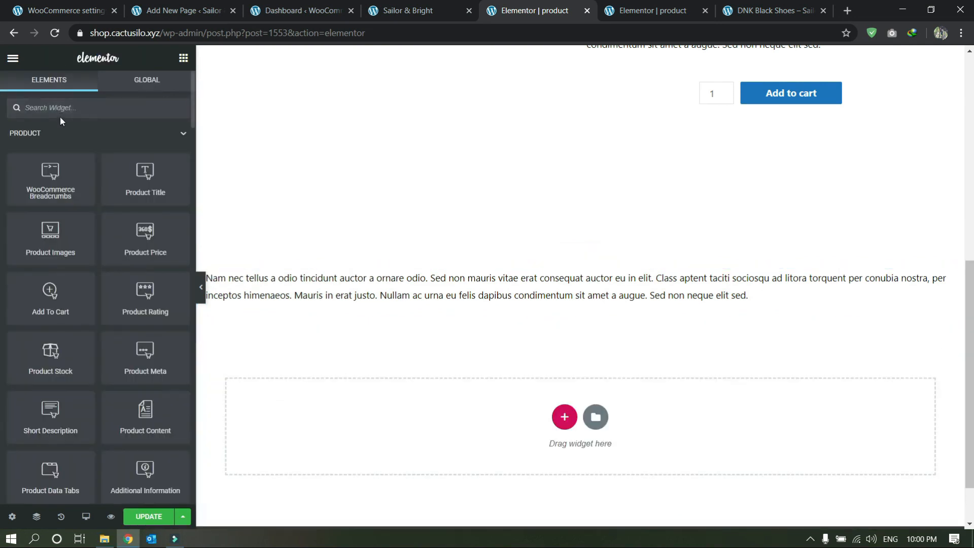
Find the review widgets, place WL: Product Reviews below the product content, and update the template
click(66, 104)
text(revi)
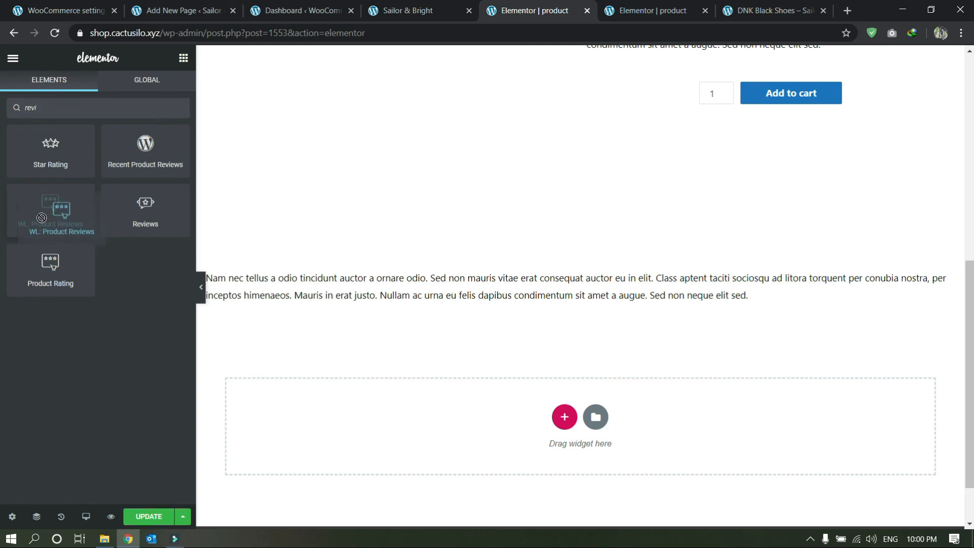
drag(32, 213, 548, 348)
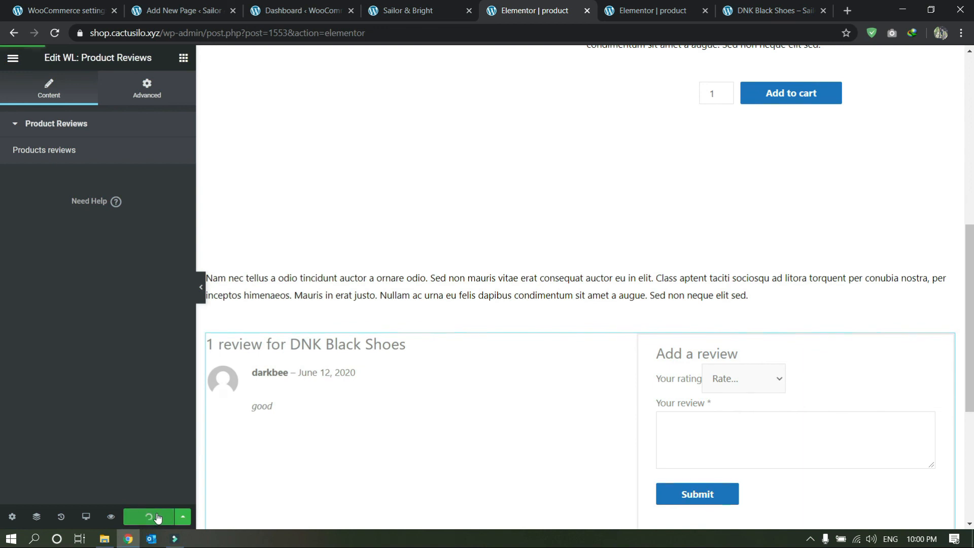
Leave the editor to view the product template on the site, and open the theme customizer for it
click(12, 59)
click(77, 389)
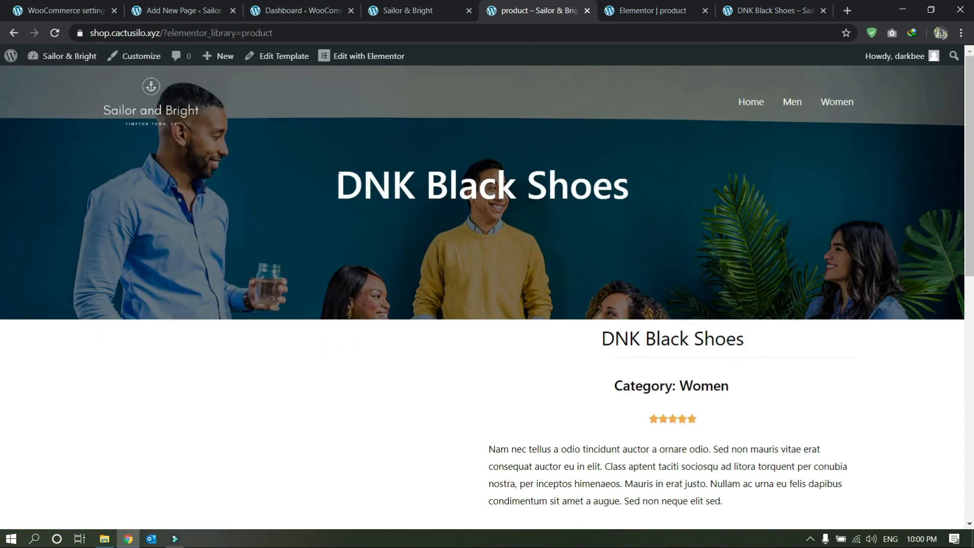
scroll(434, 256, down, 10)
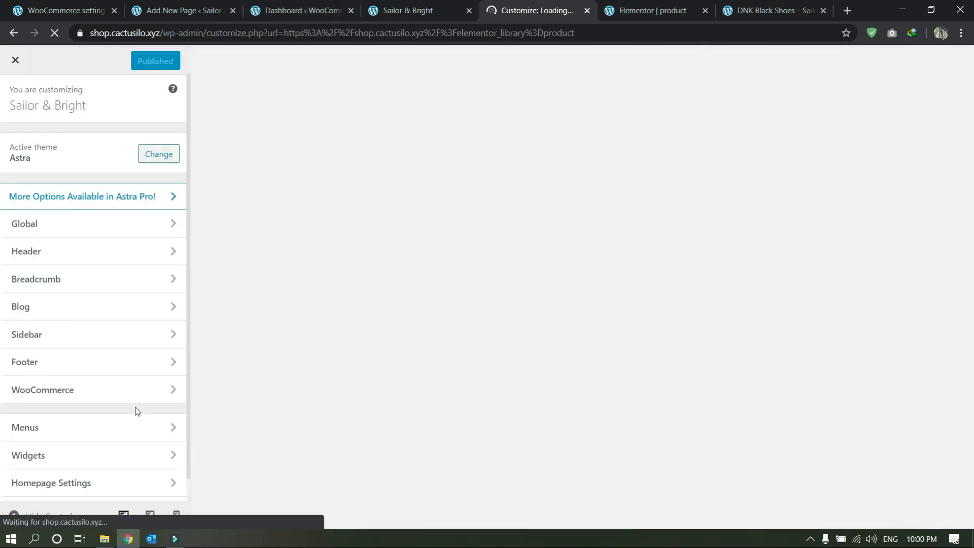
scroll(66, 427, down, 1)
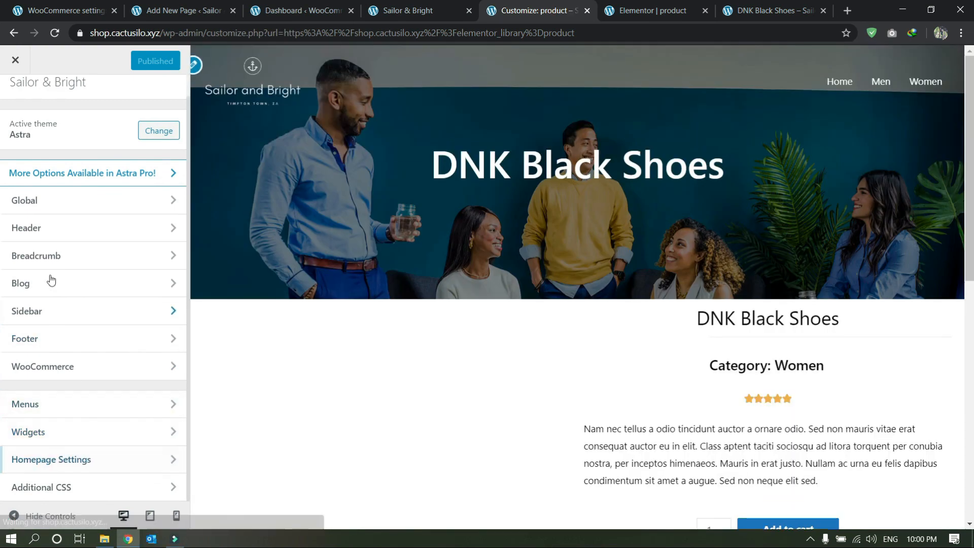
Clear the link hover color and the link color in the global base colors, and check the menu in the preview
click(29, 202)
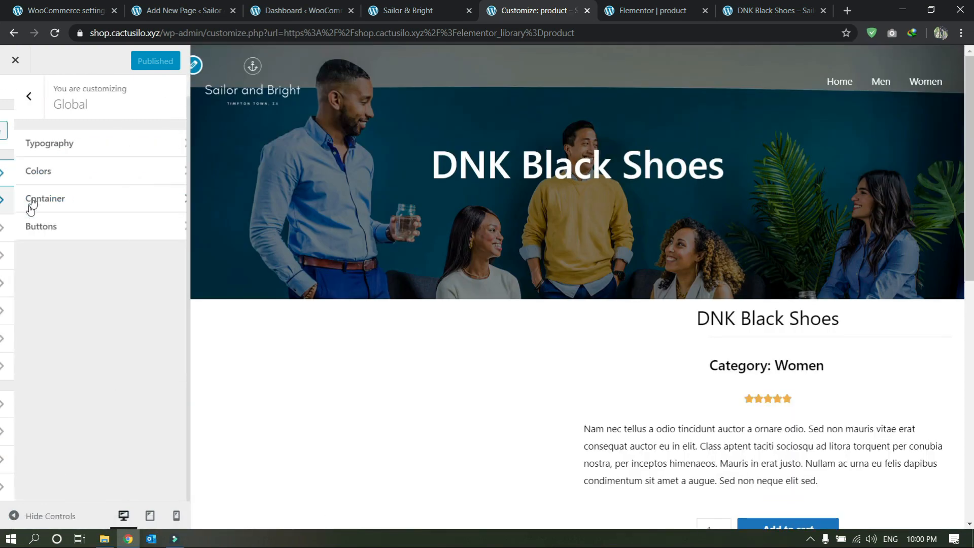
click(35, 170)
click(56, 151)
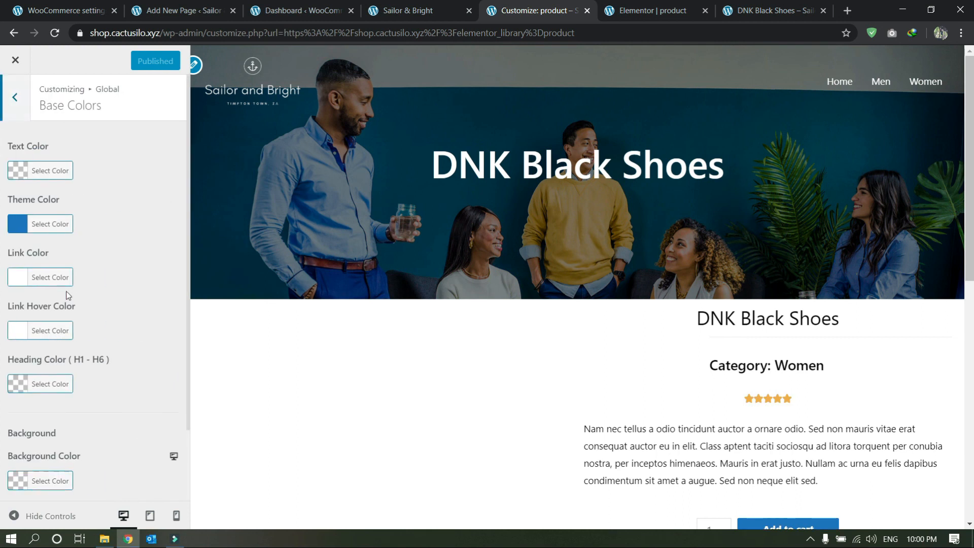
click(18, 332)
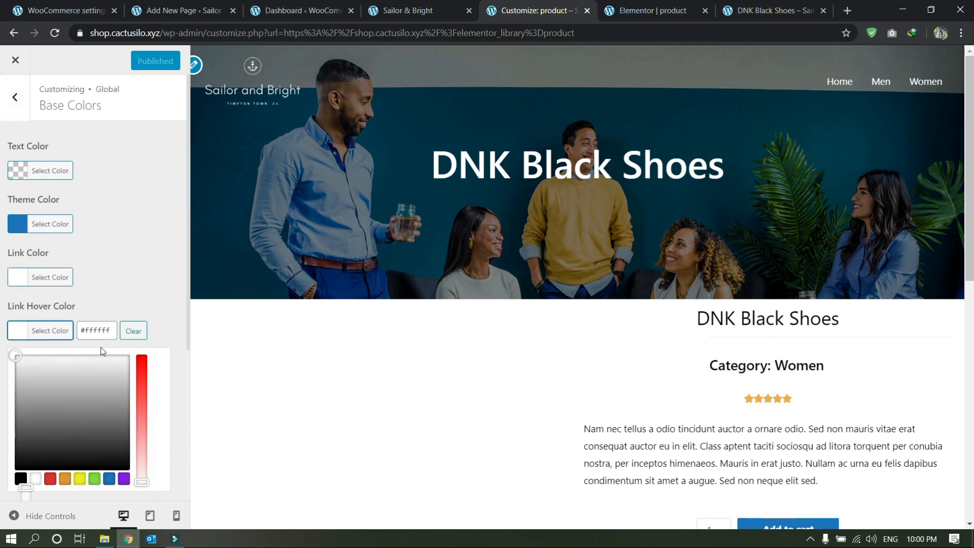
click(133, 331)
click(18, 278)
click(134, 278)
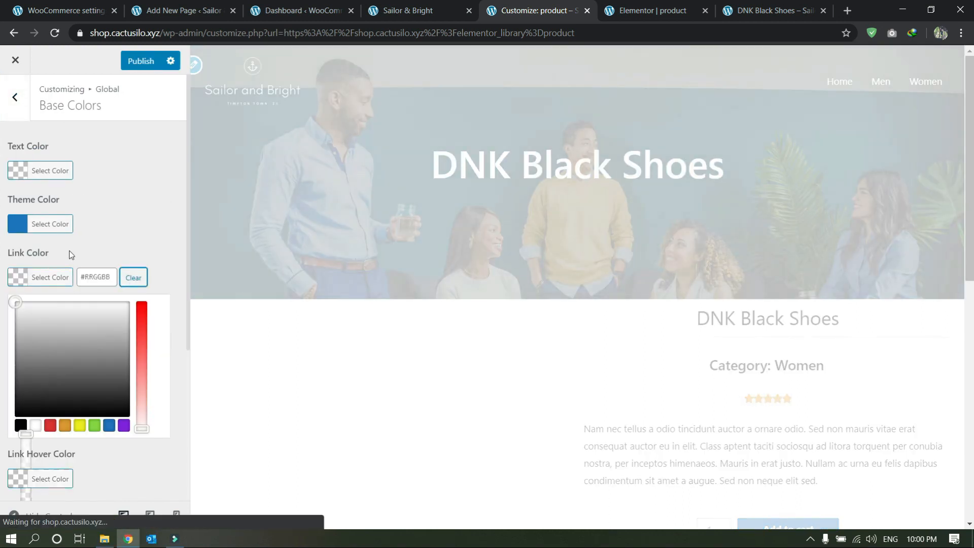
click(115, 228)
scroll(113, 252, down, 2)
scroll(104, 310, up, 2)
scroll(61, 365, down, 2)
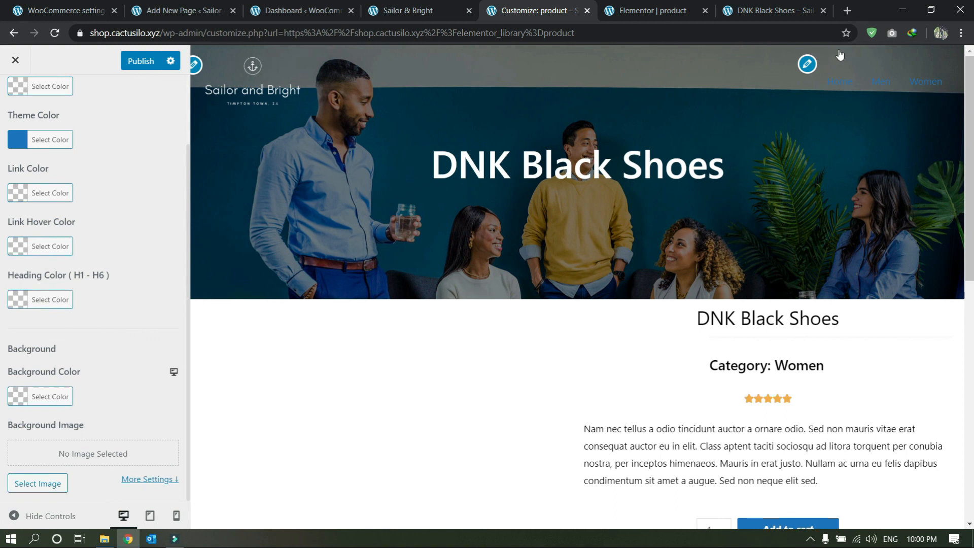
scroll(16, 136, up, 1)
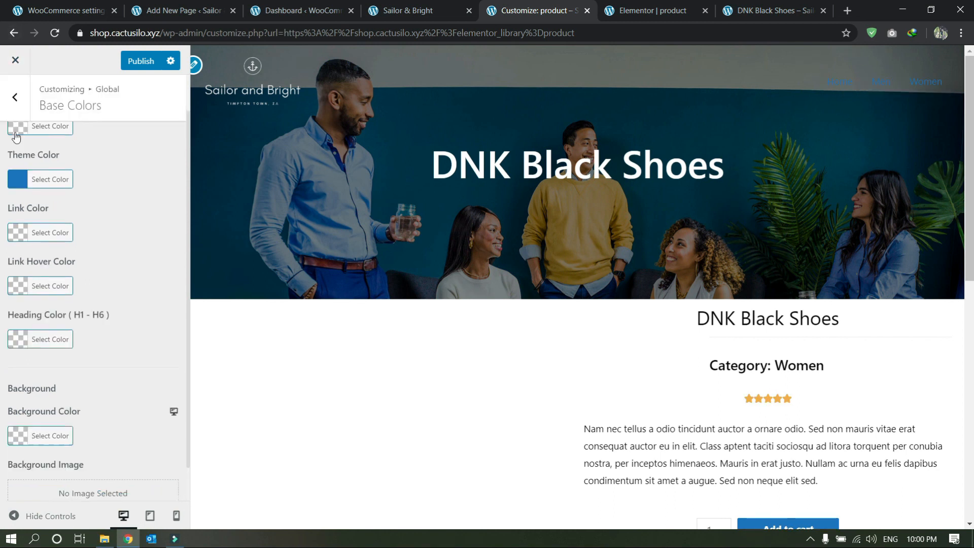
Set the transparent header's normal menu link/text color to white and publish the theme changes
click(15, 96)
click(15, 97)
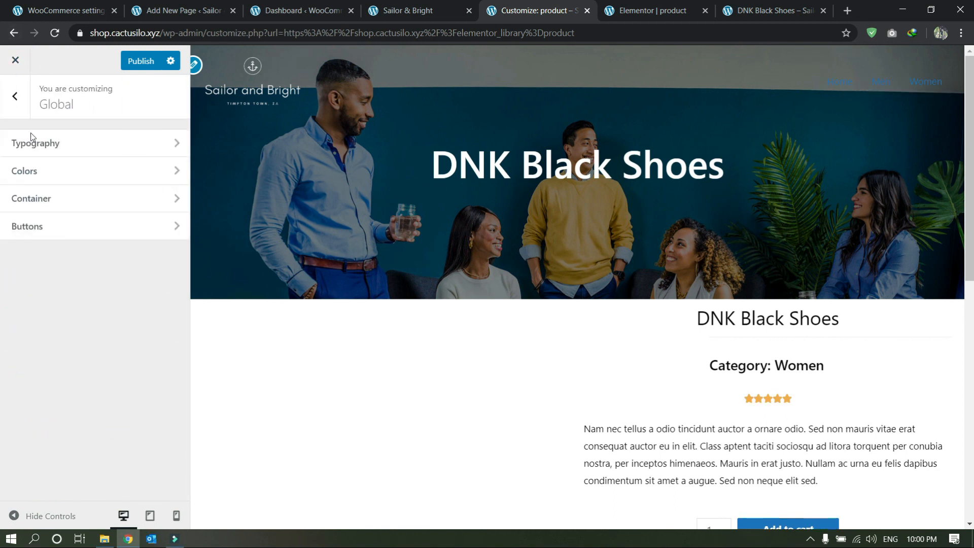
click(15, 96)
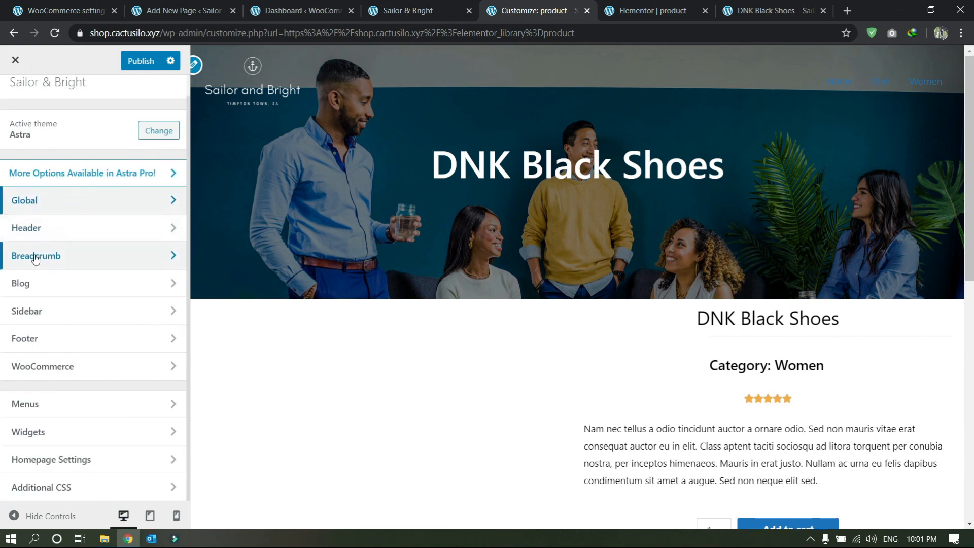
click(33, 235)
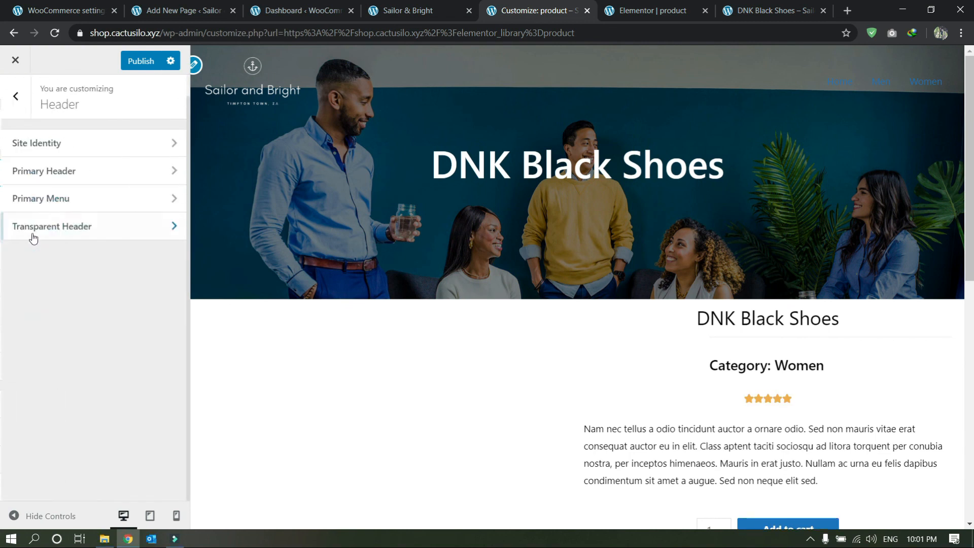
click(54, 227)
scroll(72, 355, down, 8)
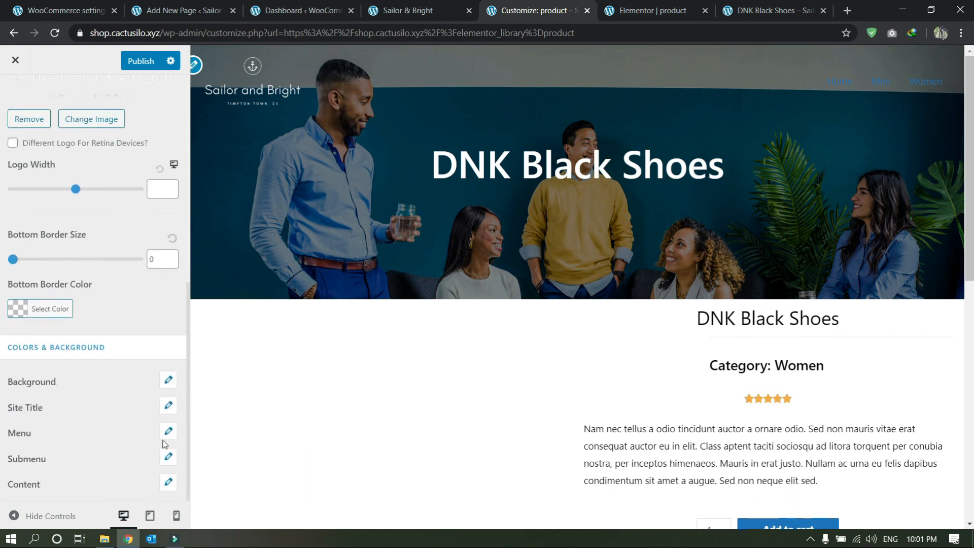
click(168, 433)
scroll(81, 420, down, 2)
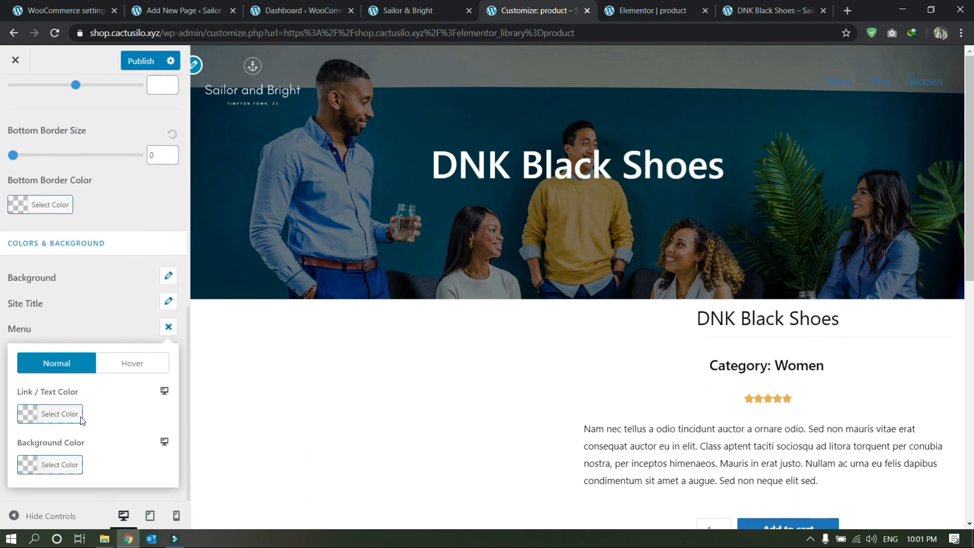
click(30, 415)
drag(46, 459, 25, 438)
click(843, 147)
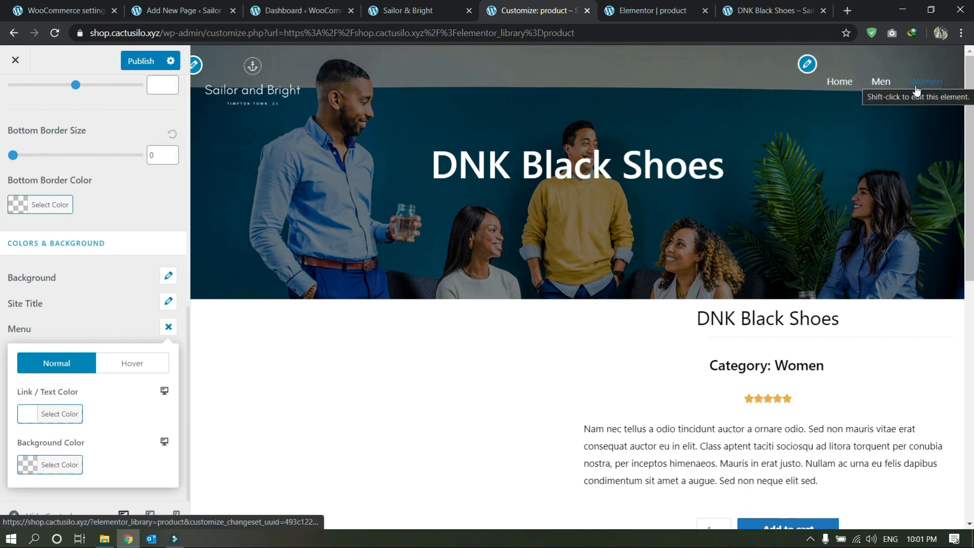
click(28, 291)
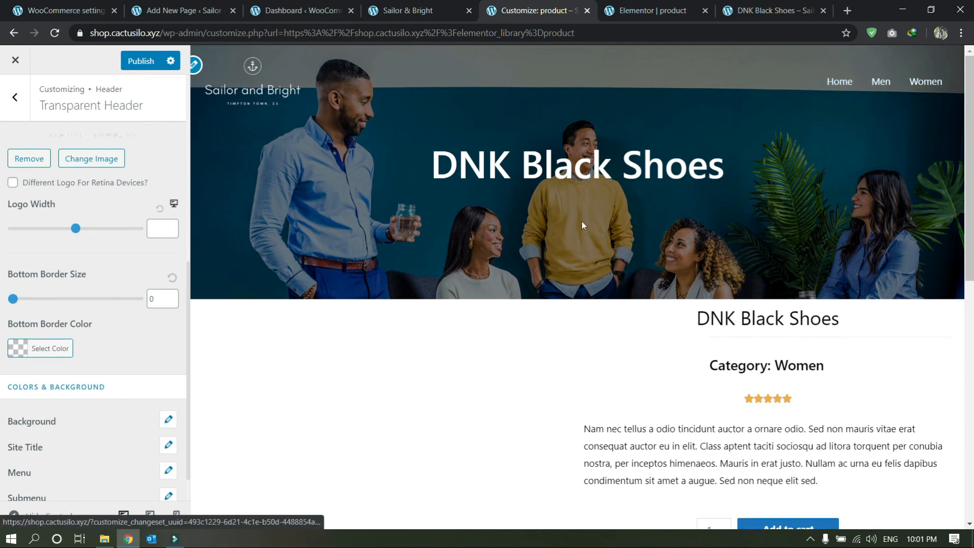
click(148, 62)
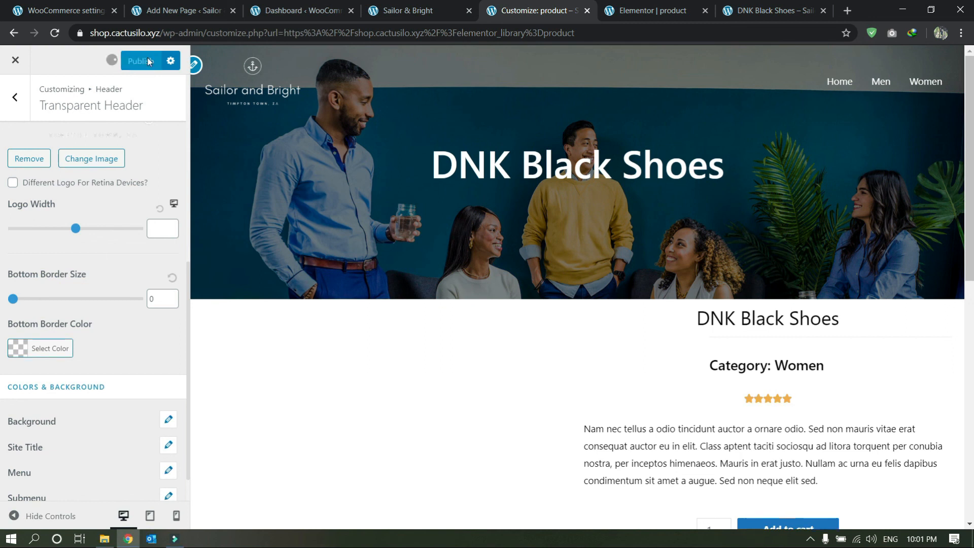
Return to the WooCommerce dashboard, go to the products list, and open the DNK Black Shoes product page on the site
click(293, 5)
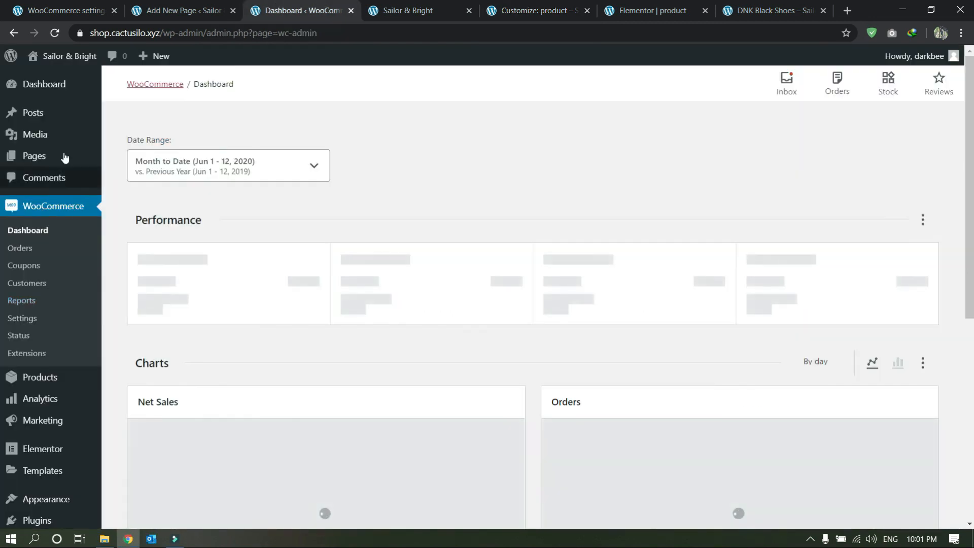
click(183, 10)
click(316, 4)
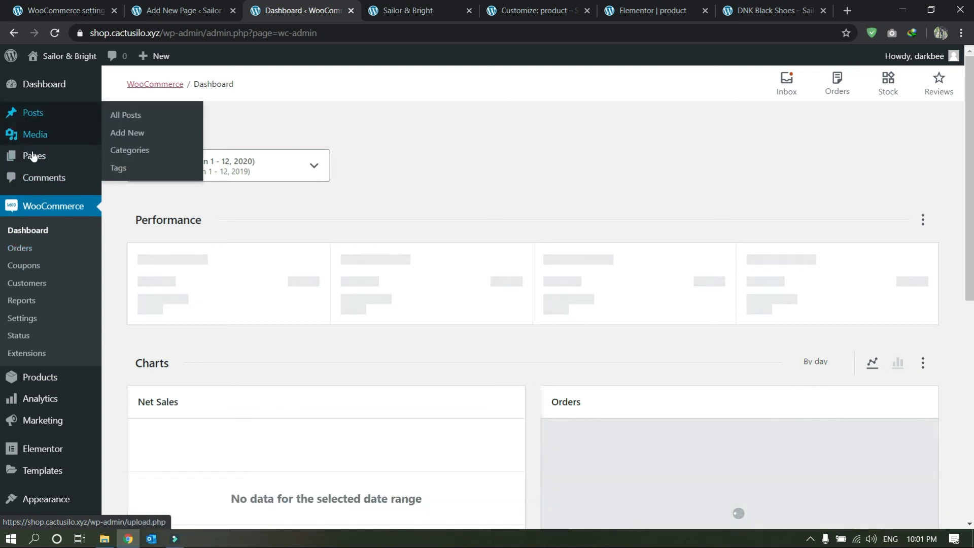
mouse_move(27, 375)
click(132, 379)
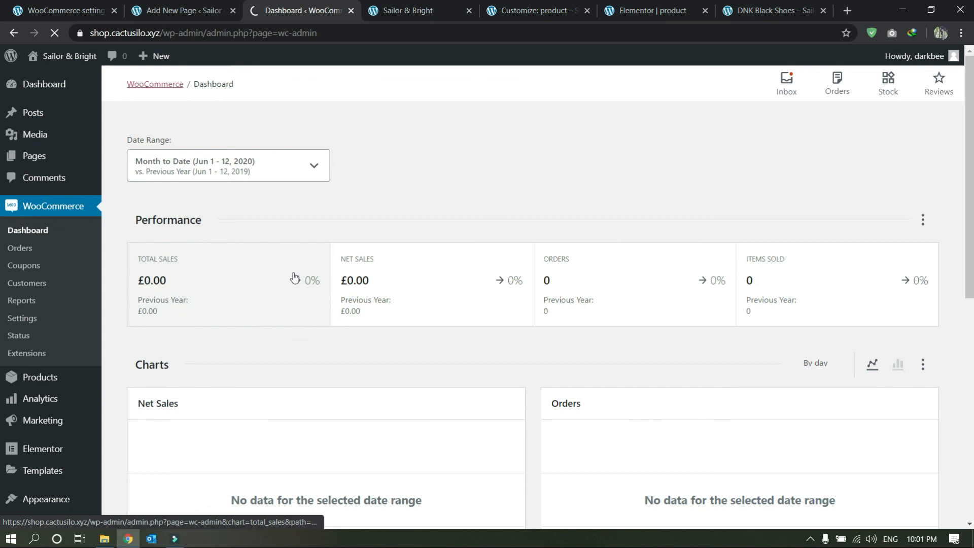
click(328, 347)
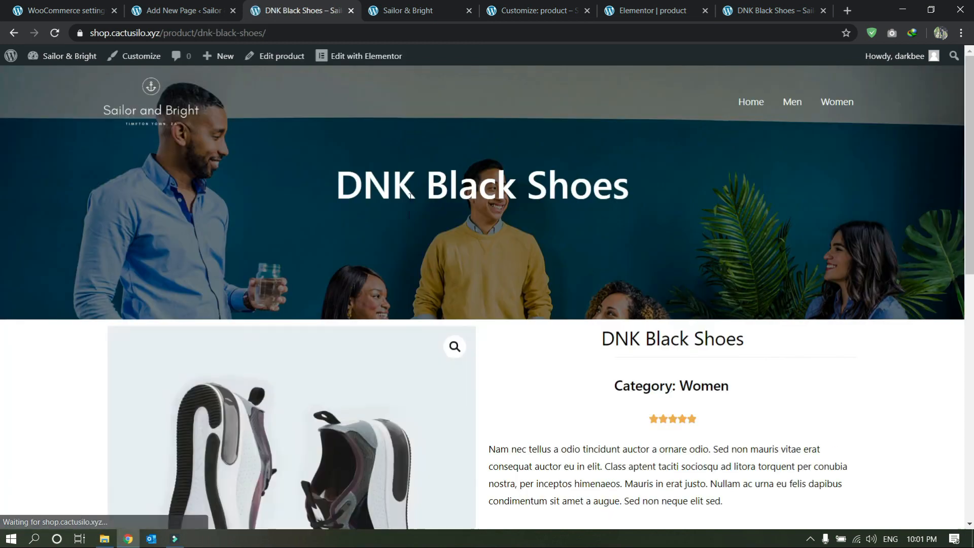
Submit a three-star review for DNK Black Shoes with the text "good product", and return to the start of the page
scroll(507, 153, down, 10)
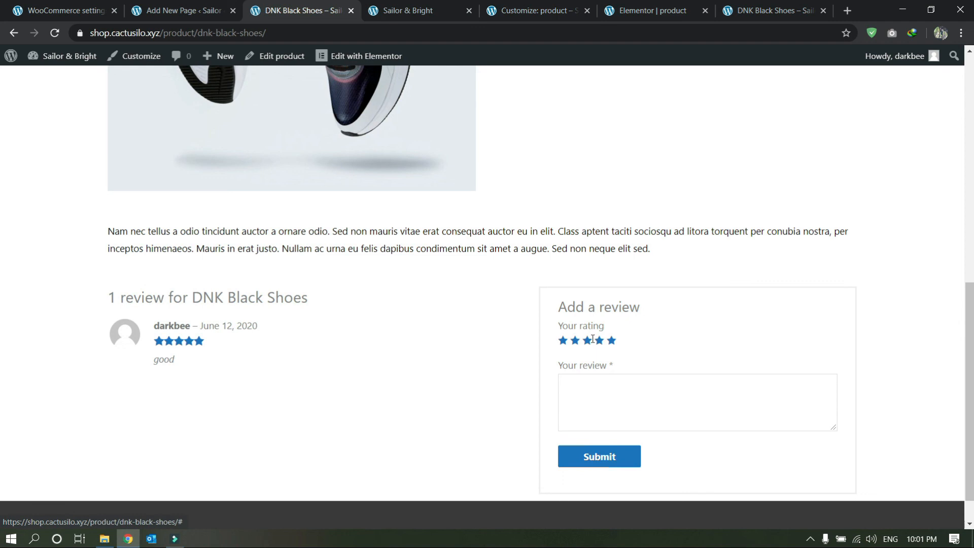
click(595, 416)
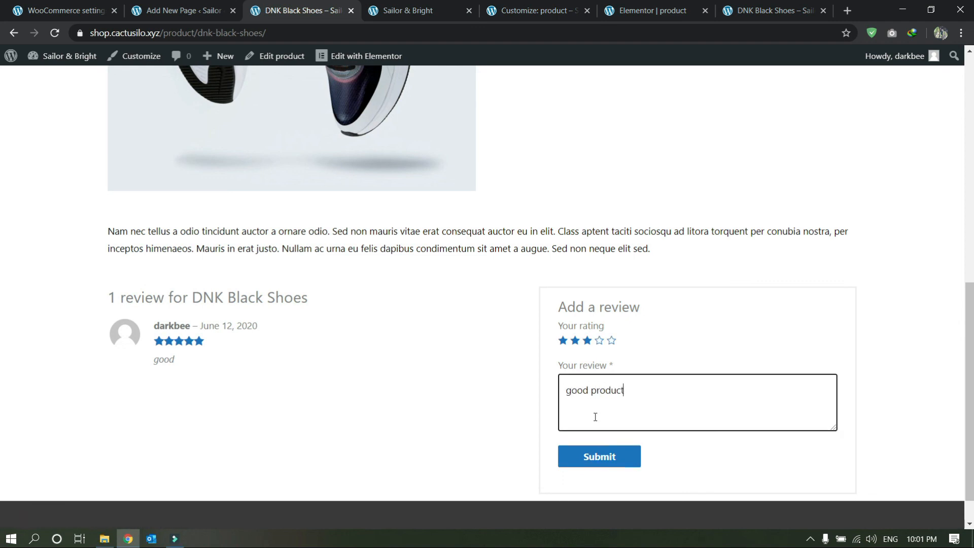
click(586, 453)
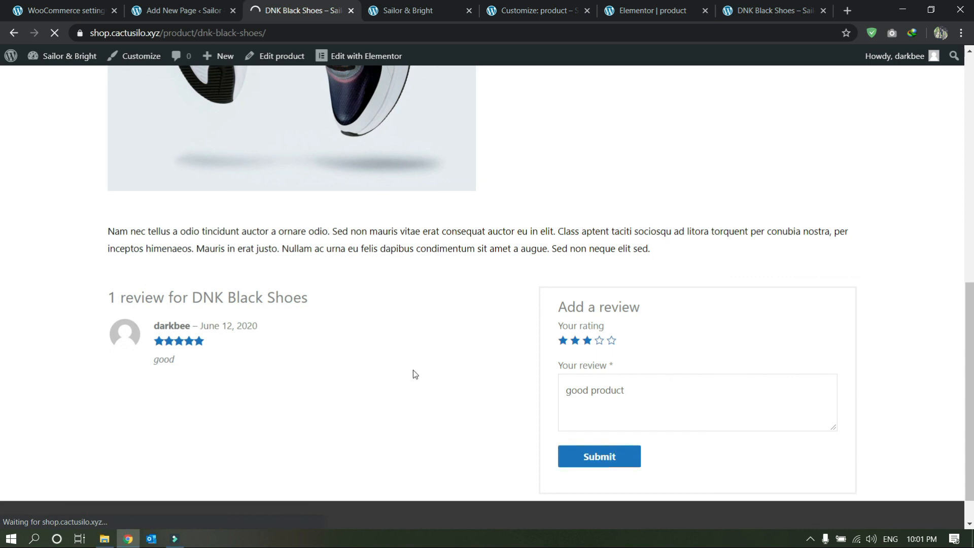
middle_click(473, 374)
middle_click(398, 156)
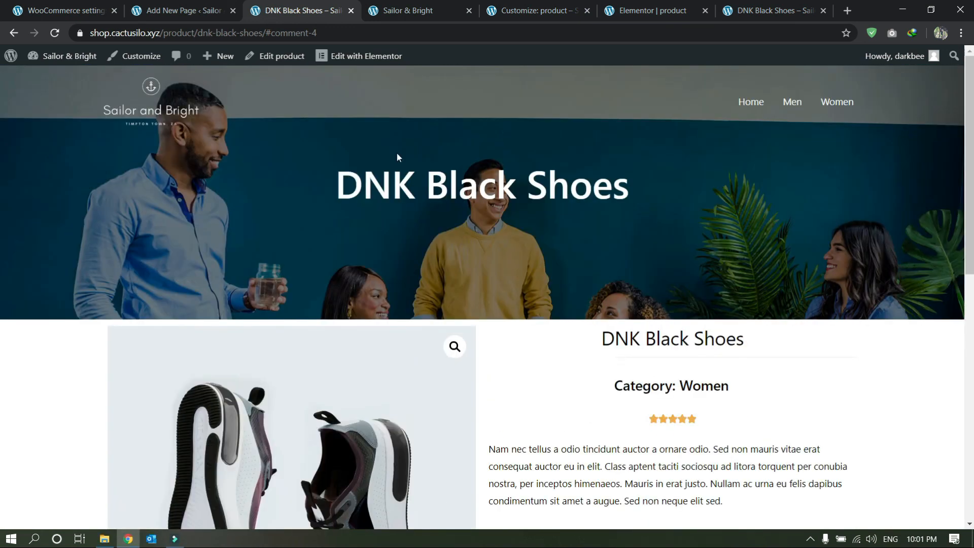
Open Dark Brown Jeans from the Men page, check its product layout and reviews section, and return to the home page
click(792, 103)
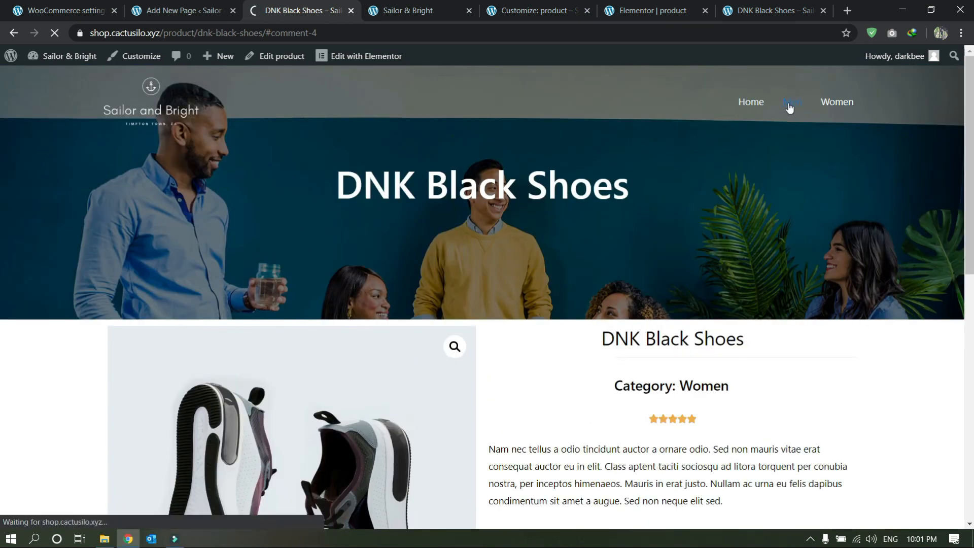
scroll(583, 223, down, 12)
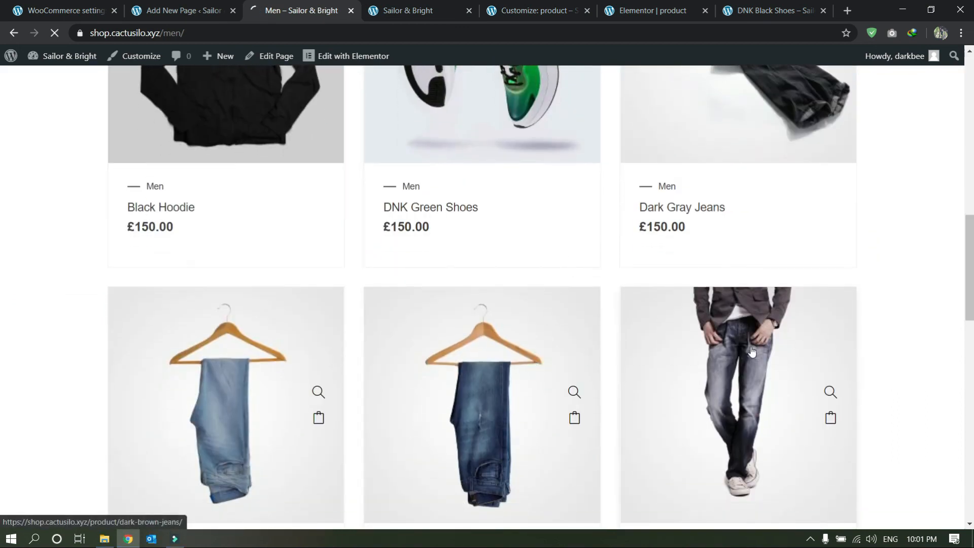
scroll(848, 371, down, 2)
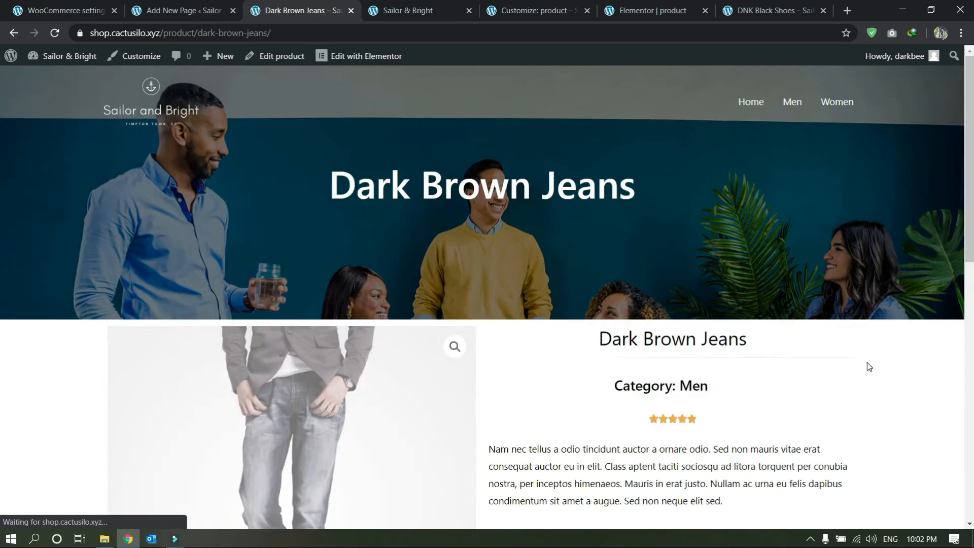
scroll(684, 434, down, 15)
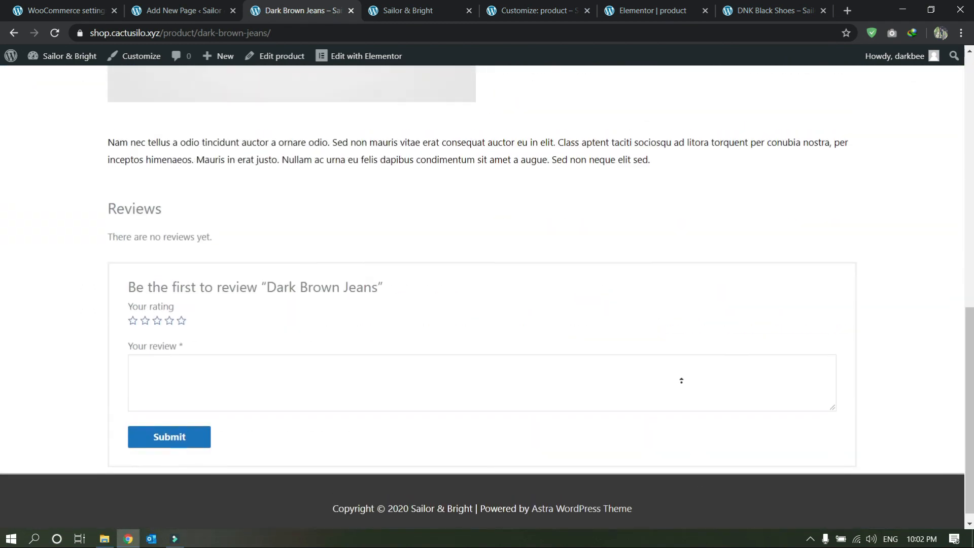
scroll(681, 380, up, 1)
scroll(450, 378, up, 10)
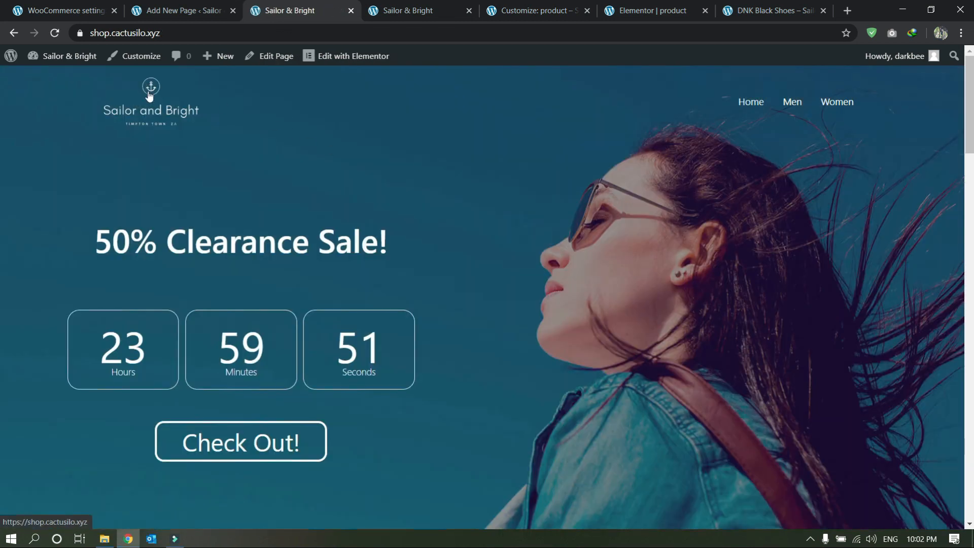
Open the store's home page in an incognito window and look through its sections, including the Latest Collection
right_click(160, 112)
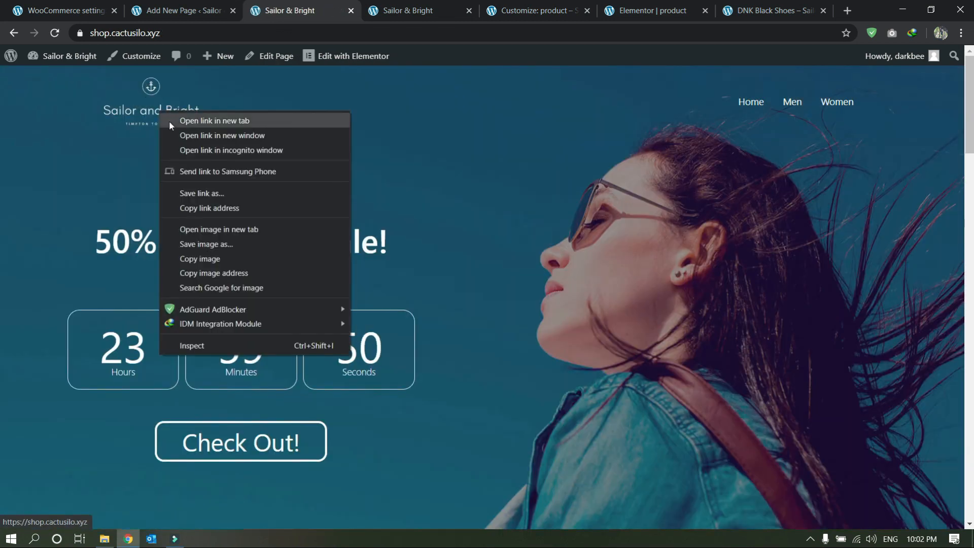
click(213, 149)
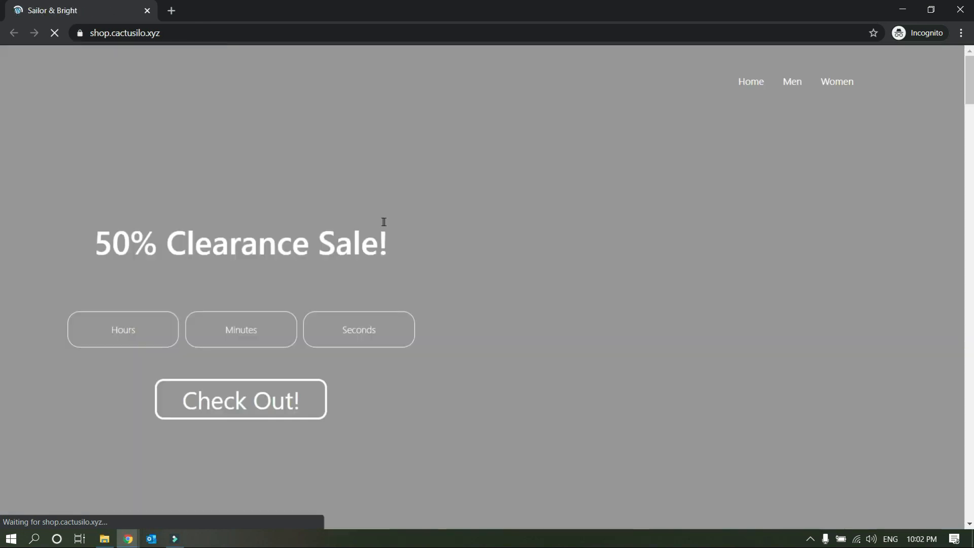
scroll(465, 250, down, 4)
scroll(465, 250, down, 20)
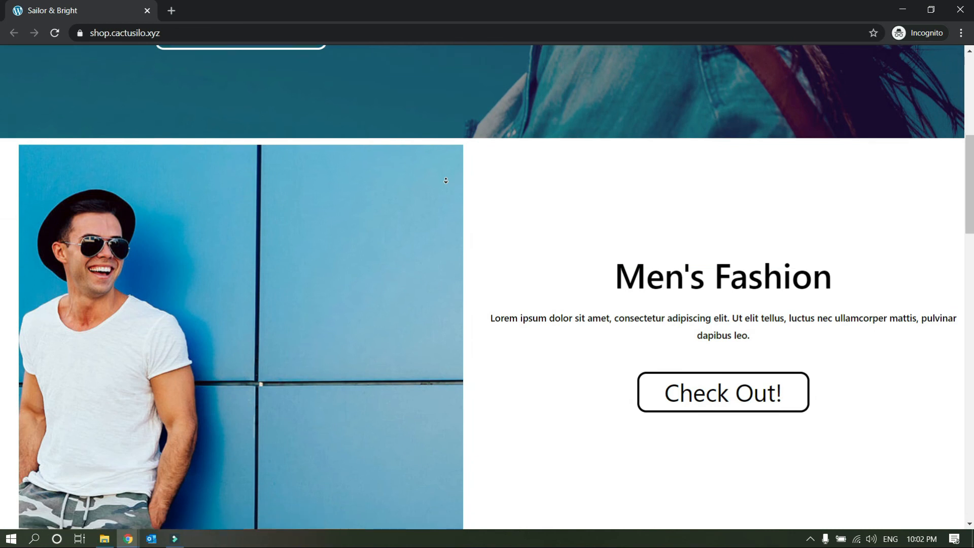
scroll(445, 228, down, 9)
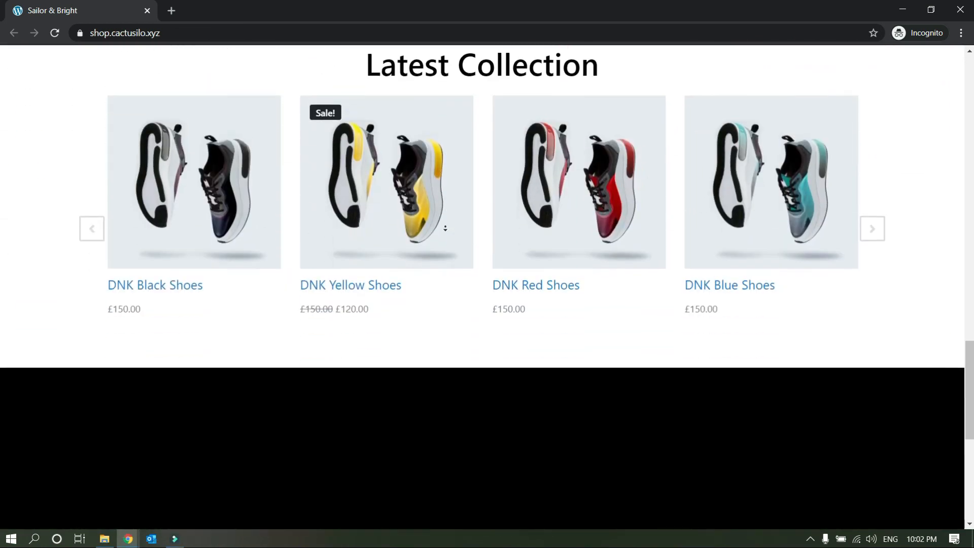
key(Home)
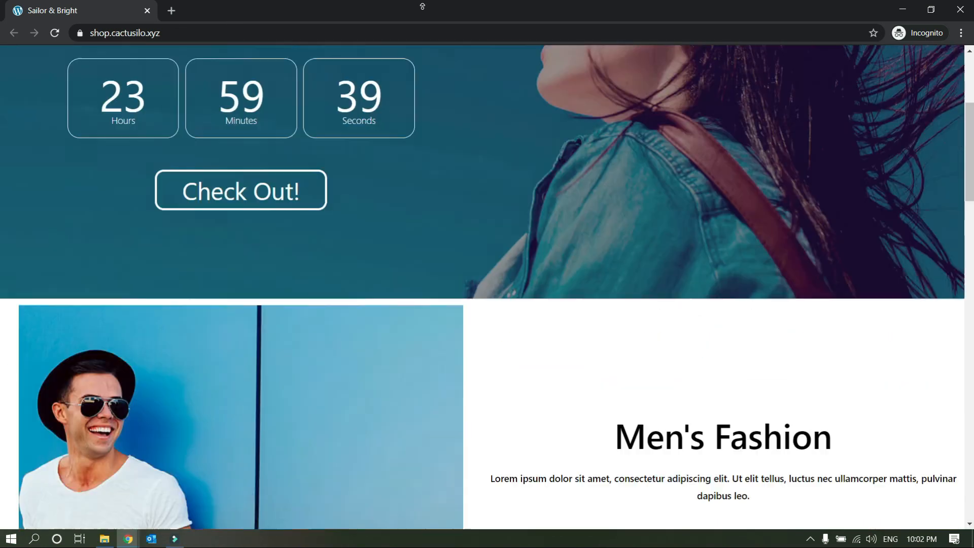
Browse the Men page as a visitor, open the Green Hoodie product, and check its whole page
click(795, 85)
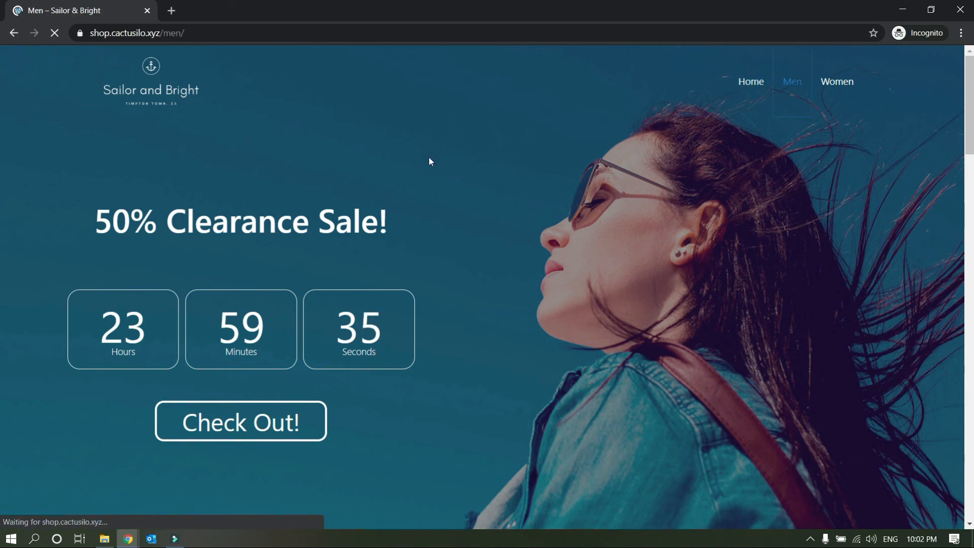
scroll(445, 243, down, 3)
scroll(389, 61, up, 3)
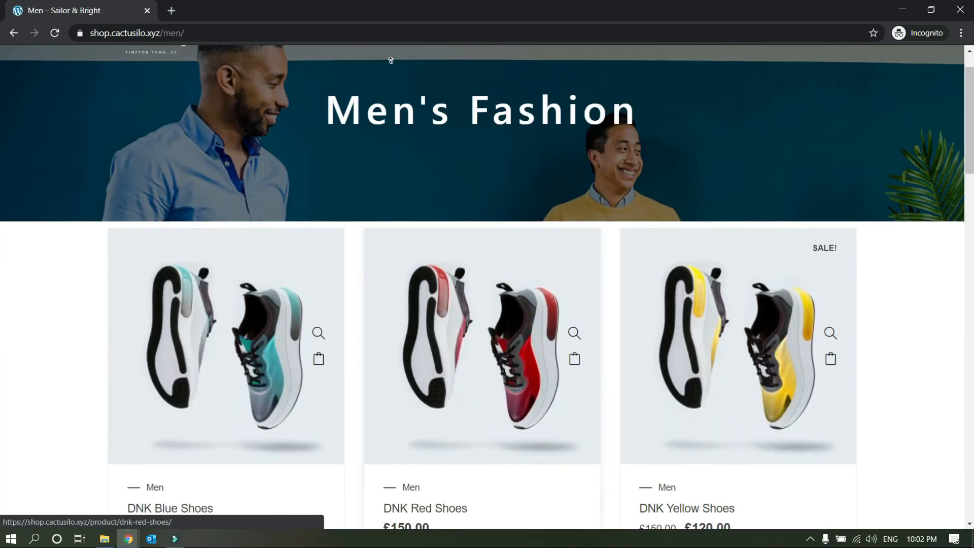
scroll(402, 237, down, 8)
scroll(398, 268, down, 15)
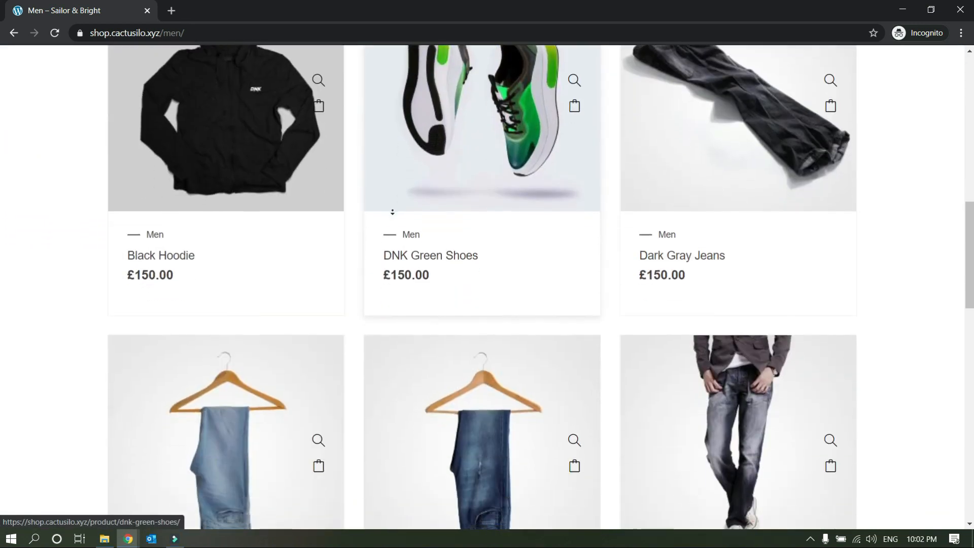
click(456, 207)
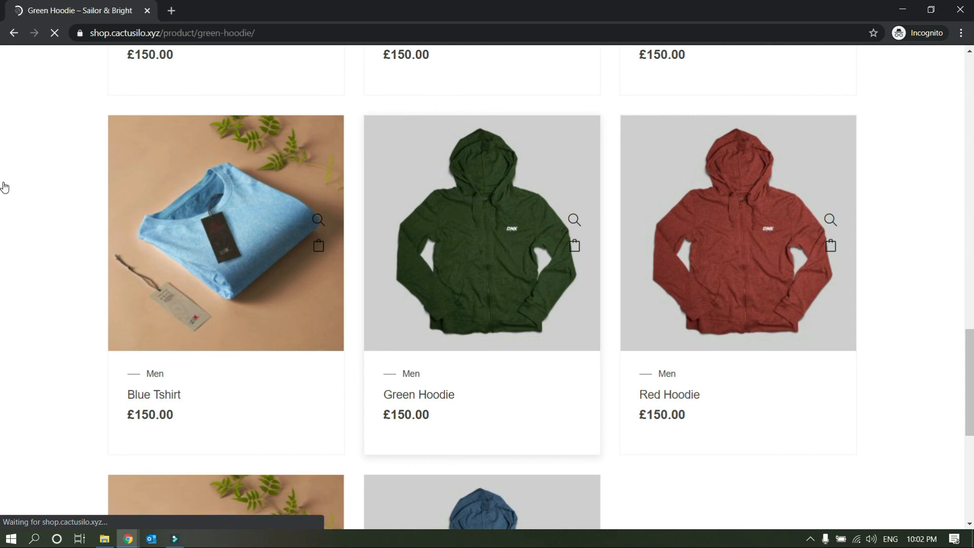
scroll(172, 307, down, 3)
scroll(159, 226, down, 9)
scroll(114, 55, up, 12)
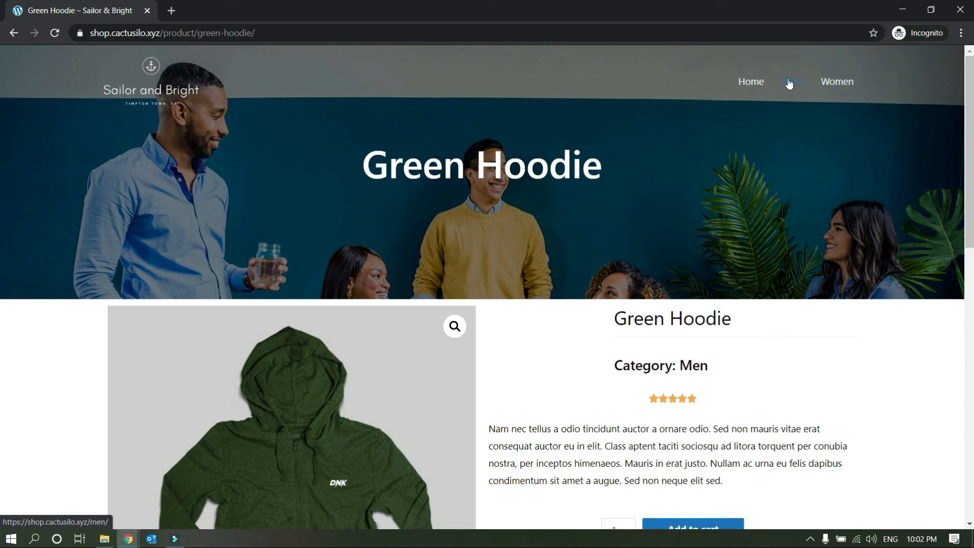
click(810, 538)
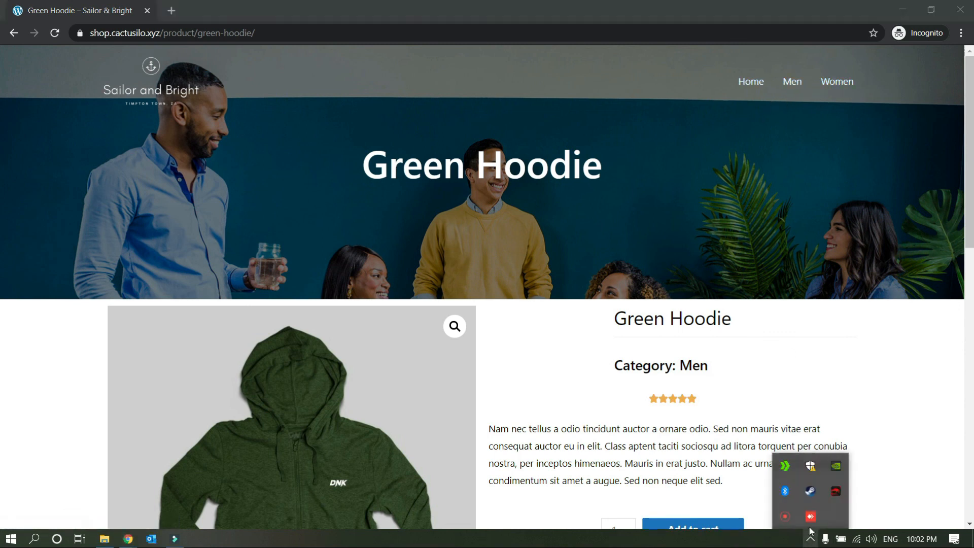
click(786, 517)
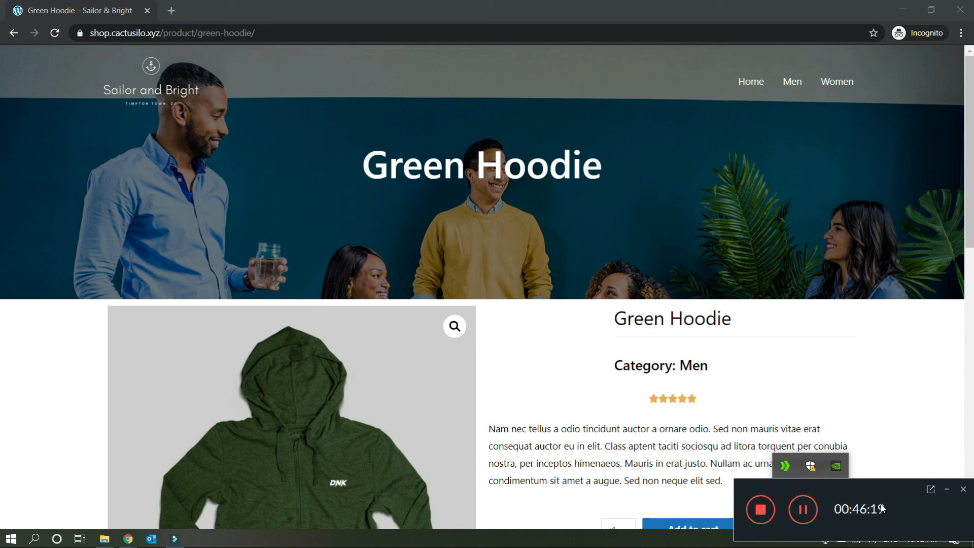
click(947, 489)
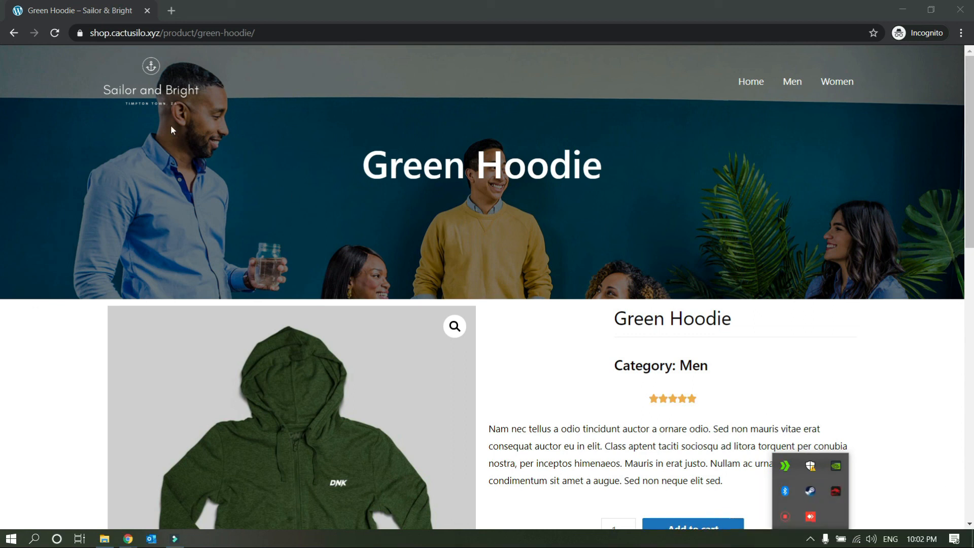
Return to the home page through the site logo and review it down to the footer
click(161, 89)
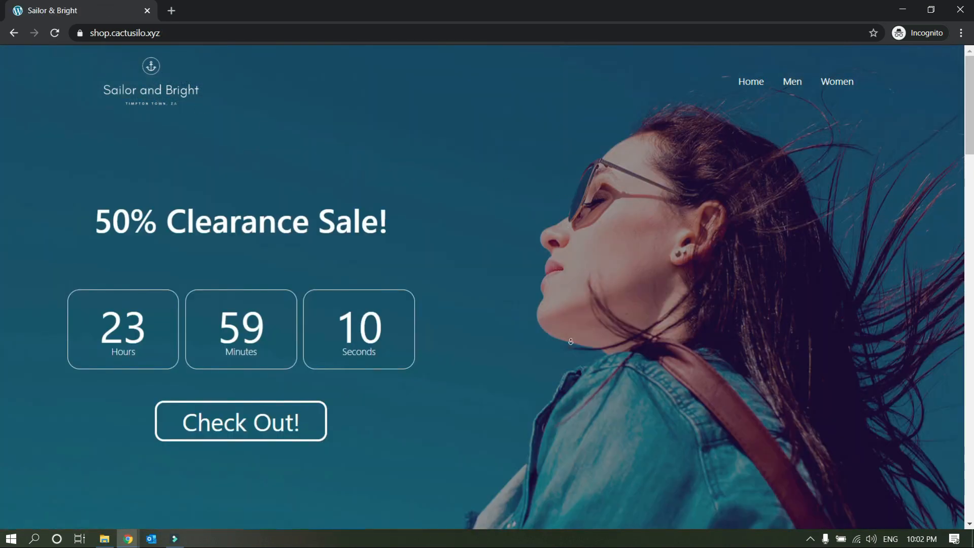
scroll(562, 125, down, 10)
scroll(562, 125, down, 15)
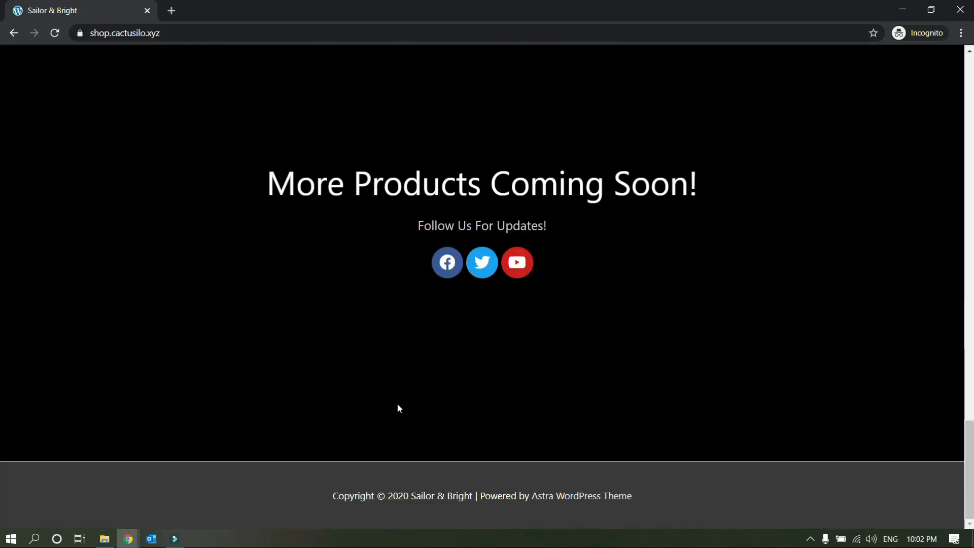
scroll(399, 408, up, 20)
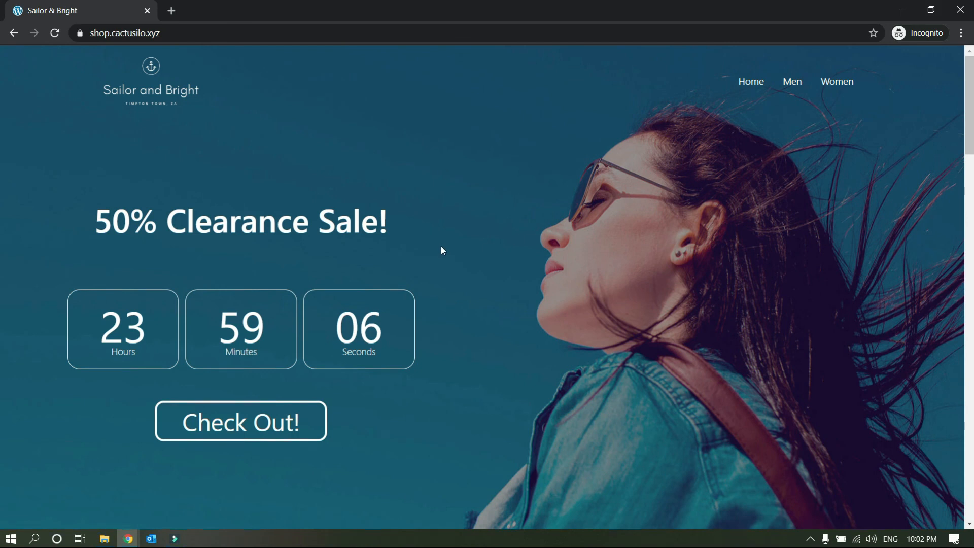